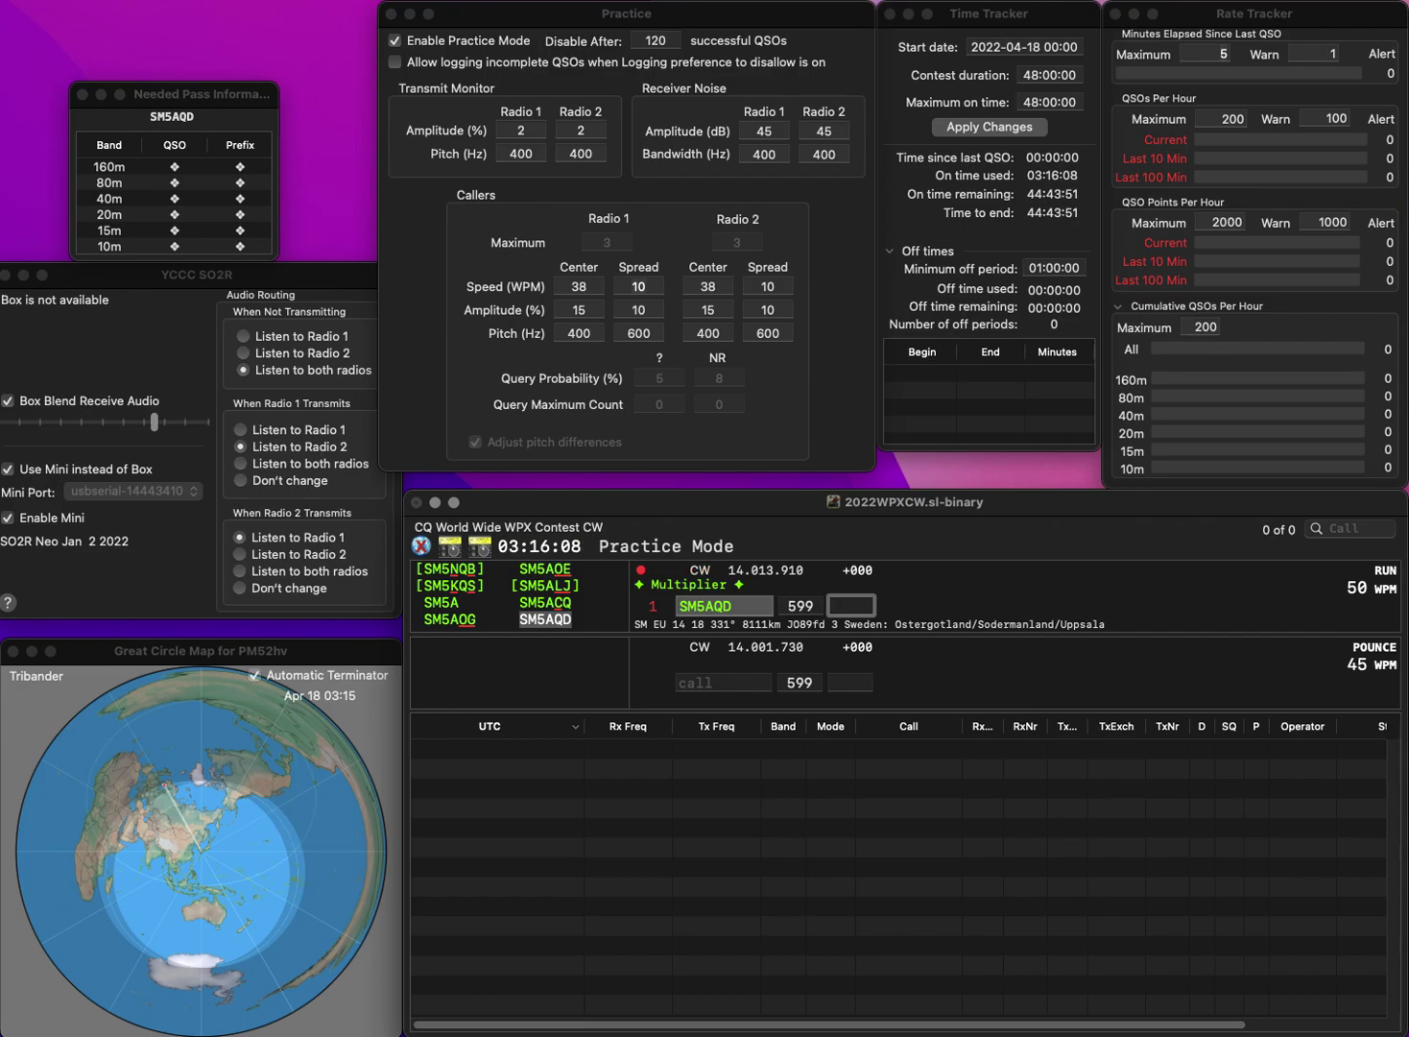
# Step: Log the run-radio contacts with SM5AQD, received number 412, and EA6NB, received number 585
pyautogui.write('412')
pyautogui.press('Return')
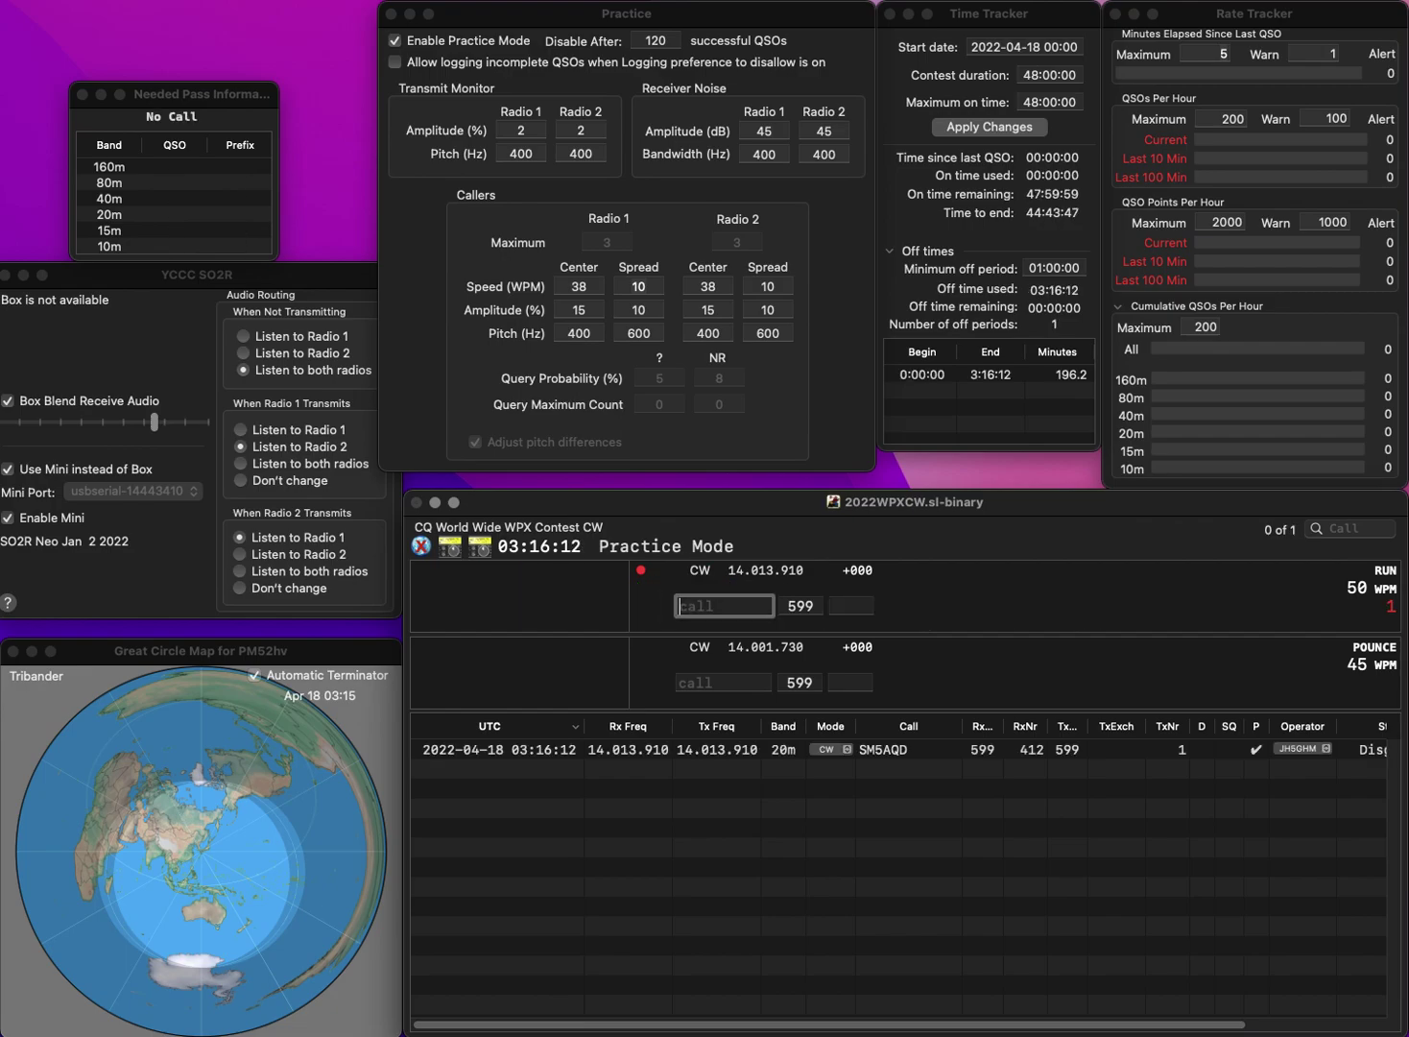
pyautogui.write('EA6NB')
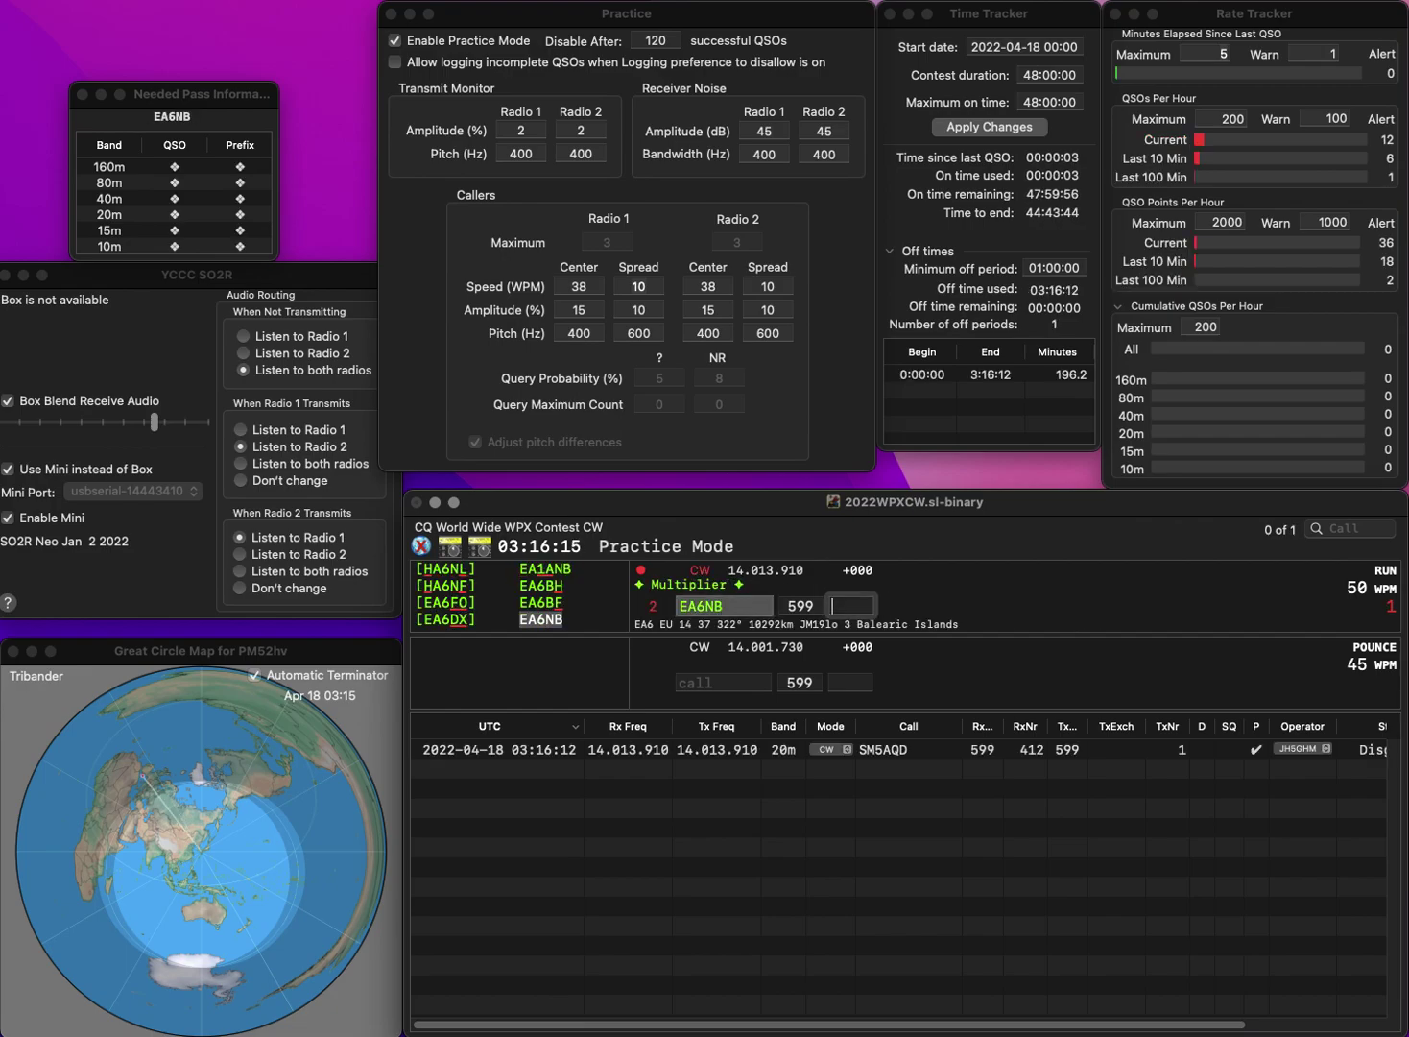
pyautogui.press('space')
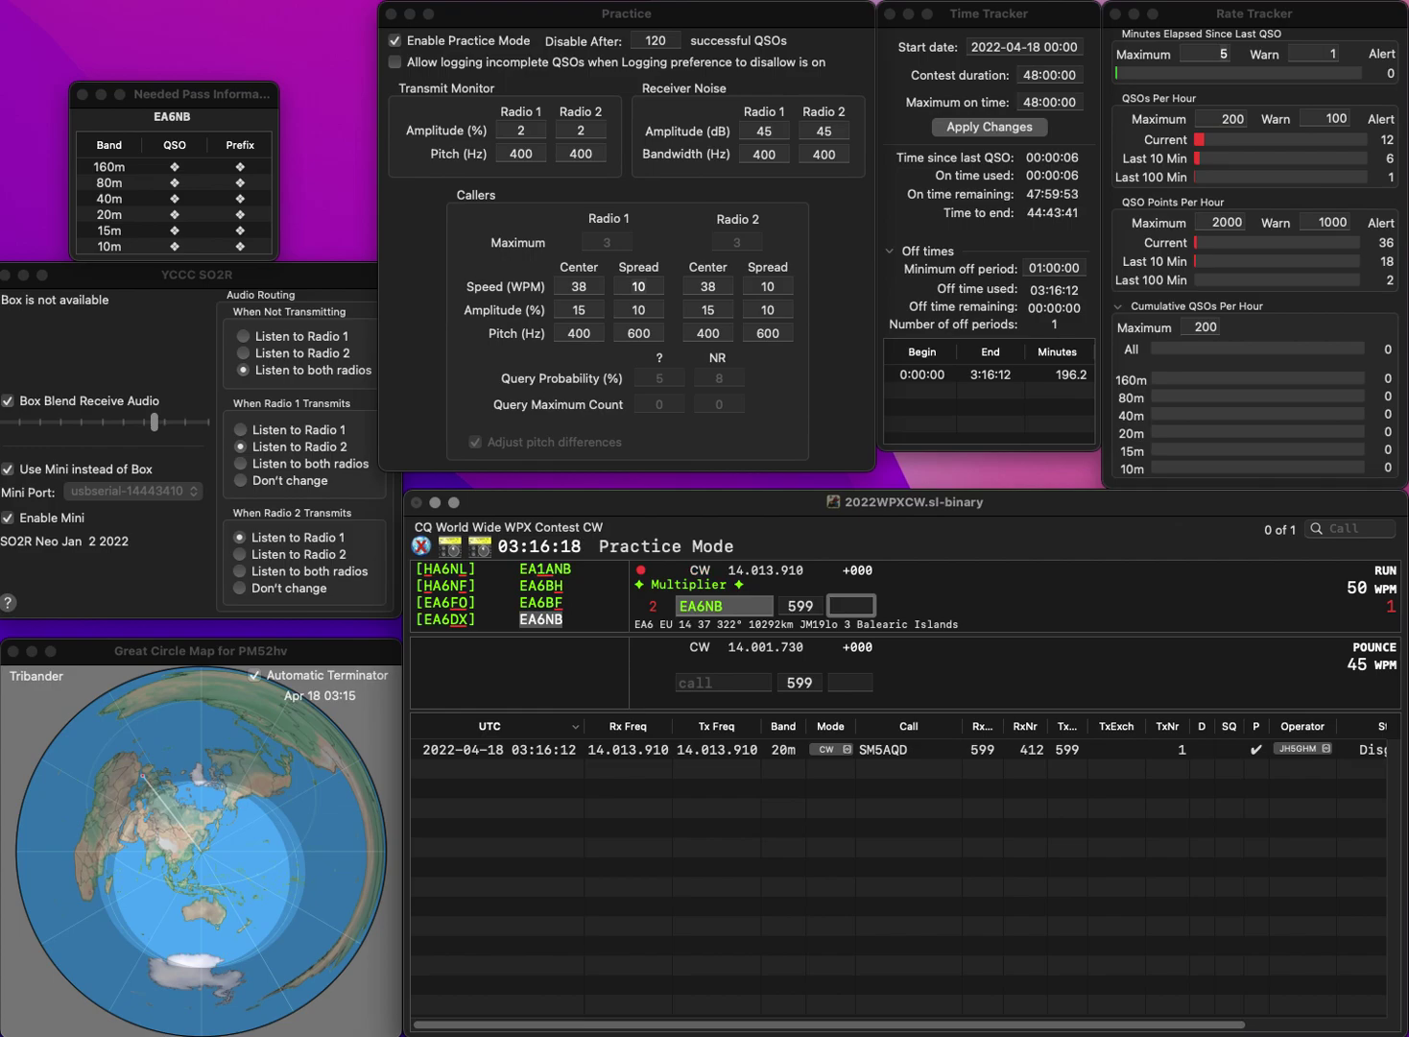
pyautogui.write('585')
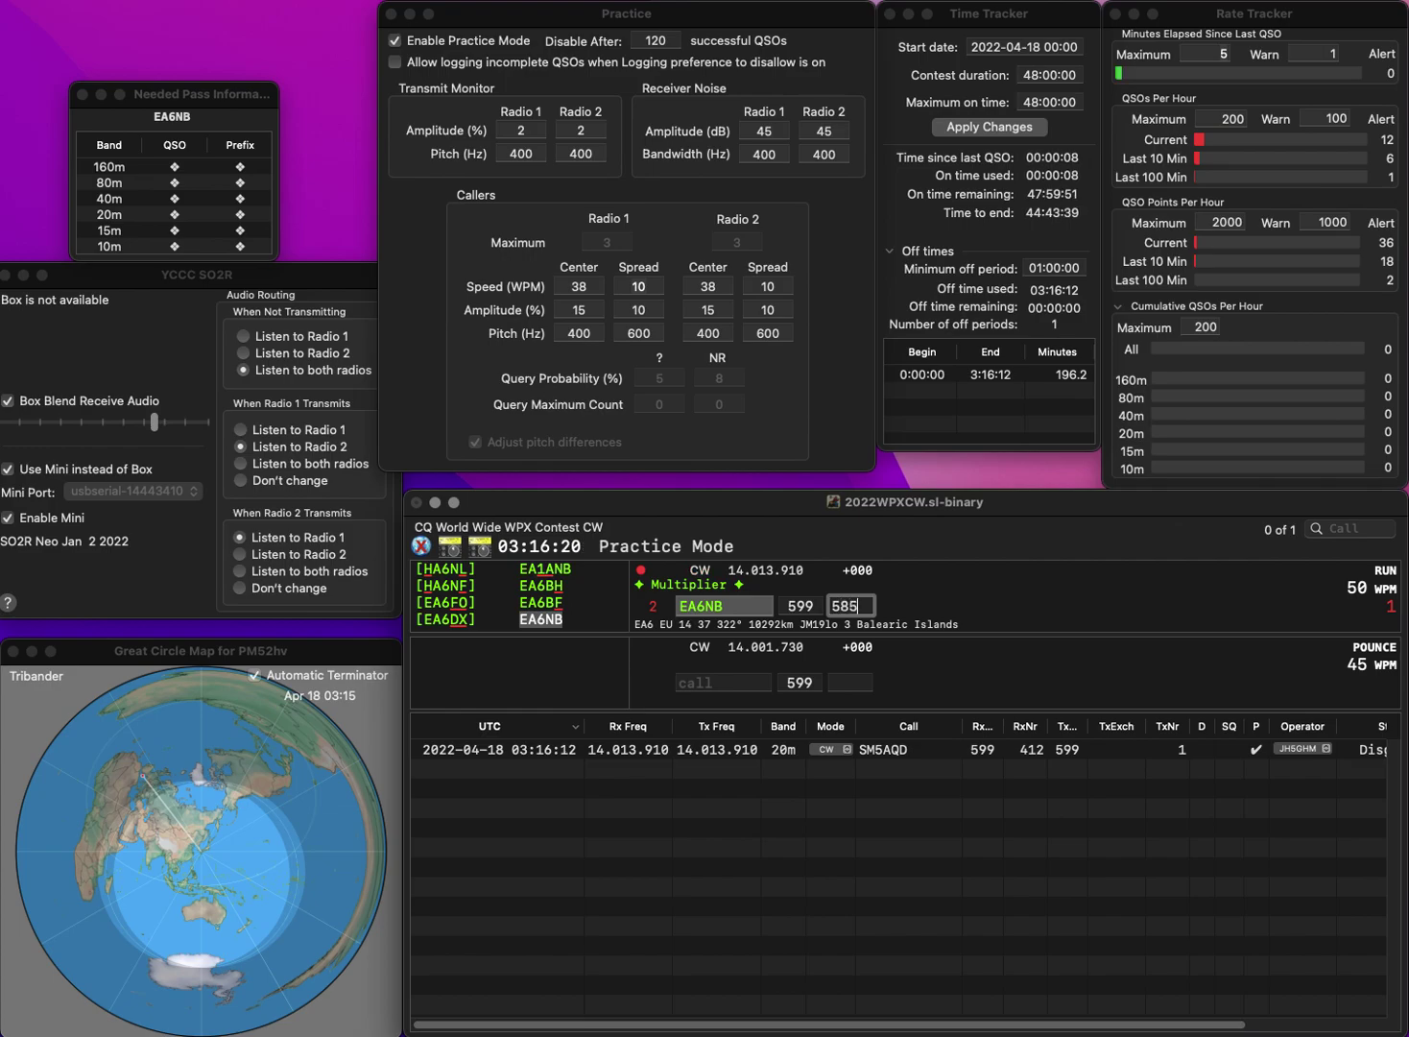
pyautogui.press('Return')
pyautogui.write('HA')
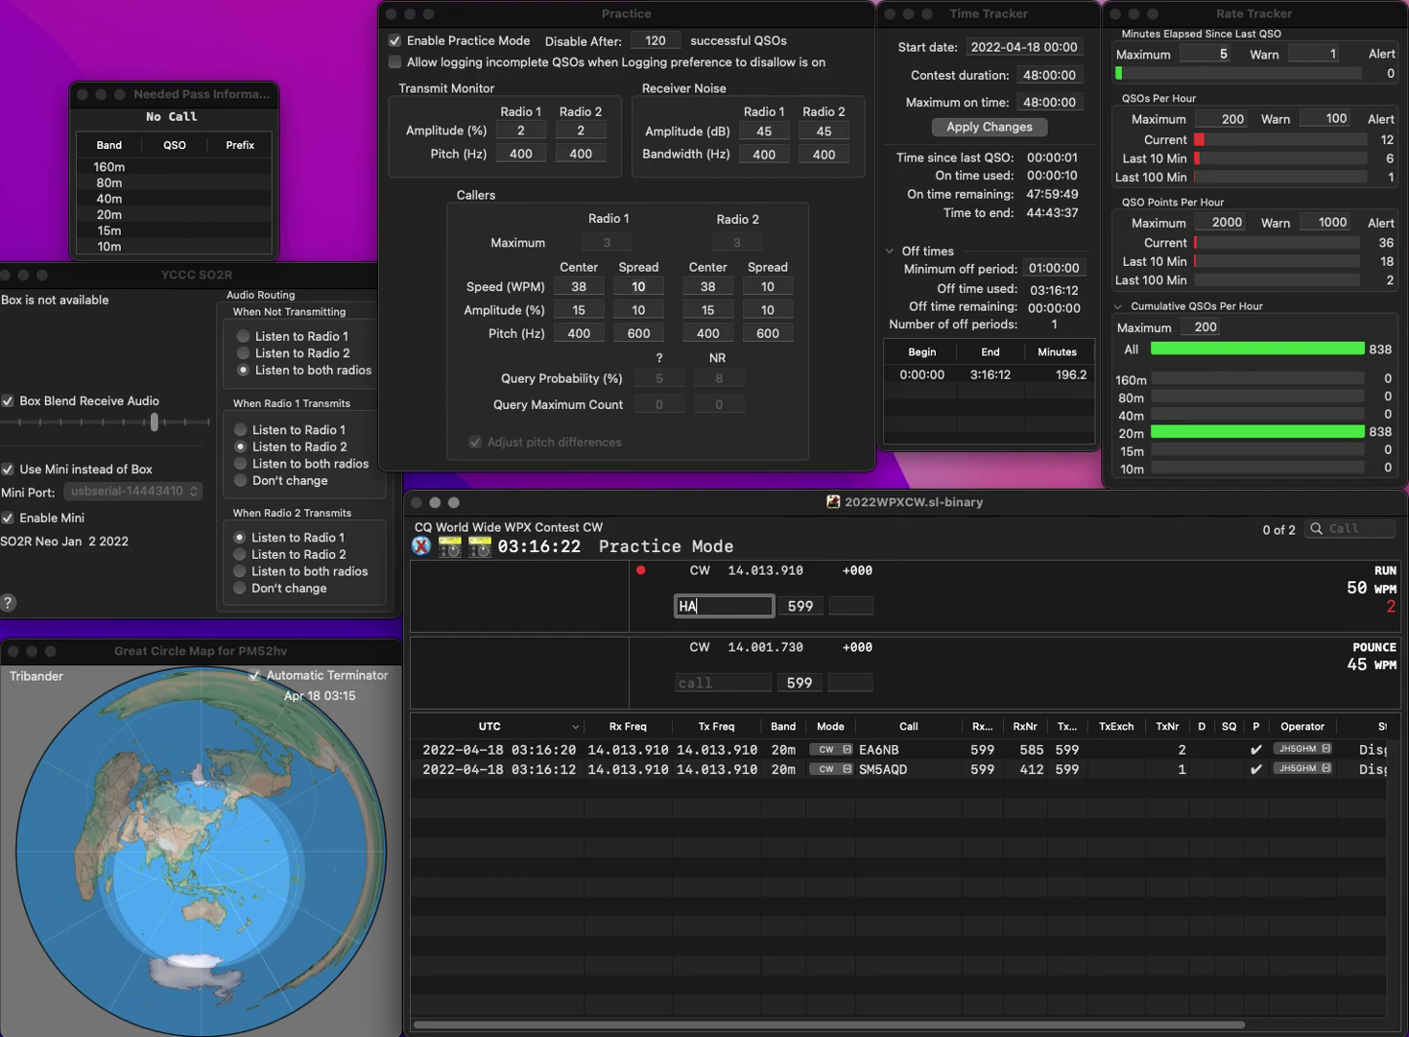
pyautogui.write('4FB')
pyautogui.press('space')
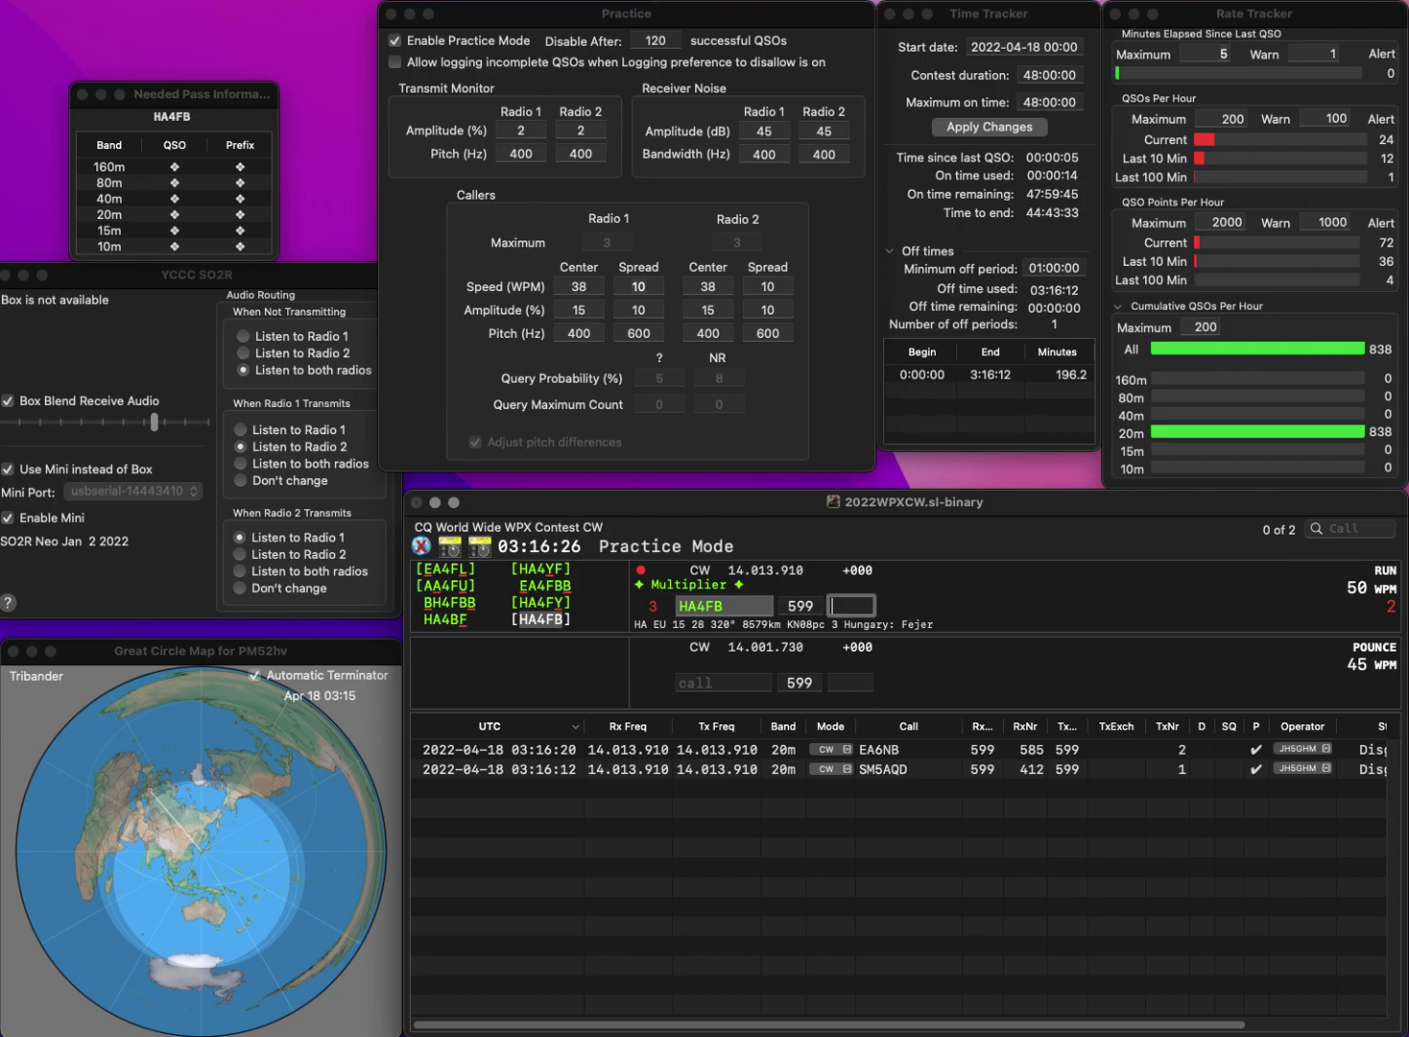
pyautogui.write('350')
pyautogui.press('Return')
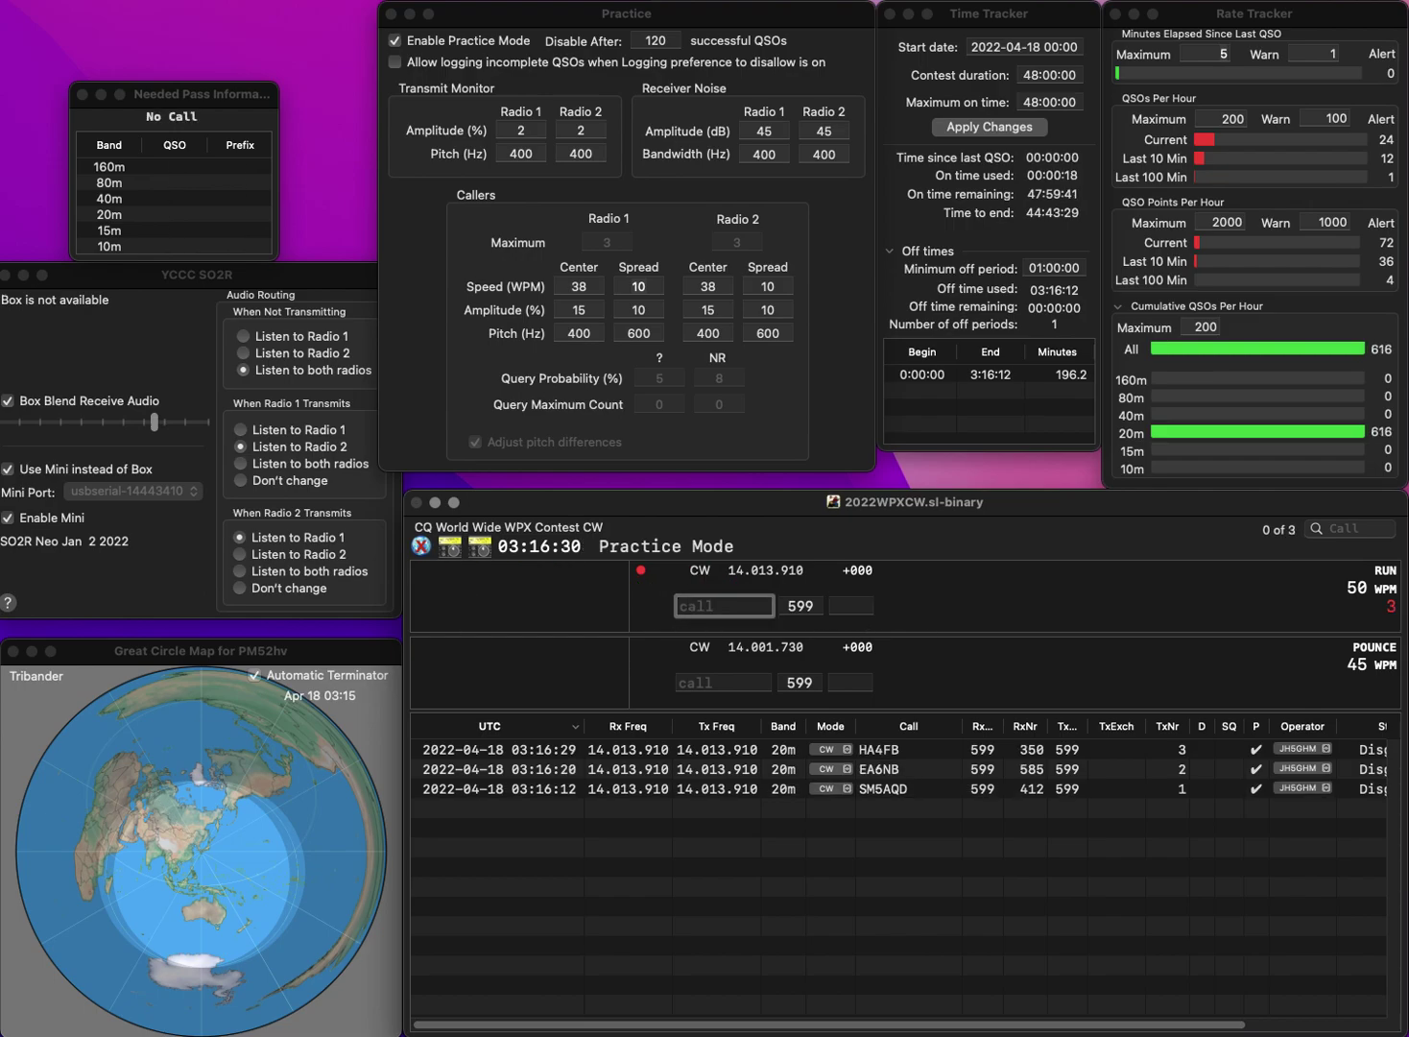
pyautogui.write('JI5KG')
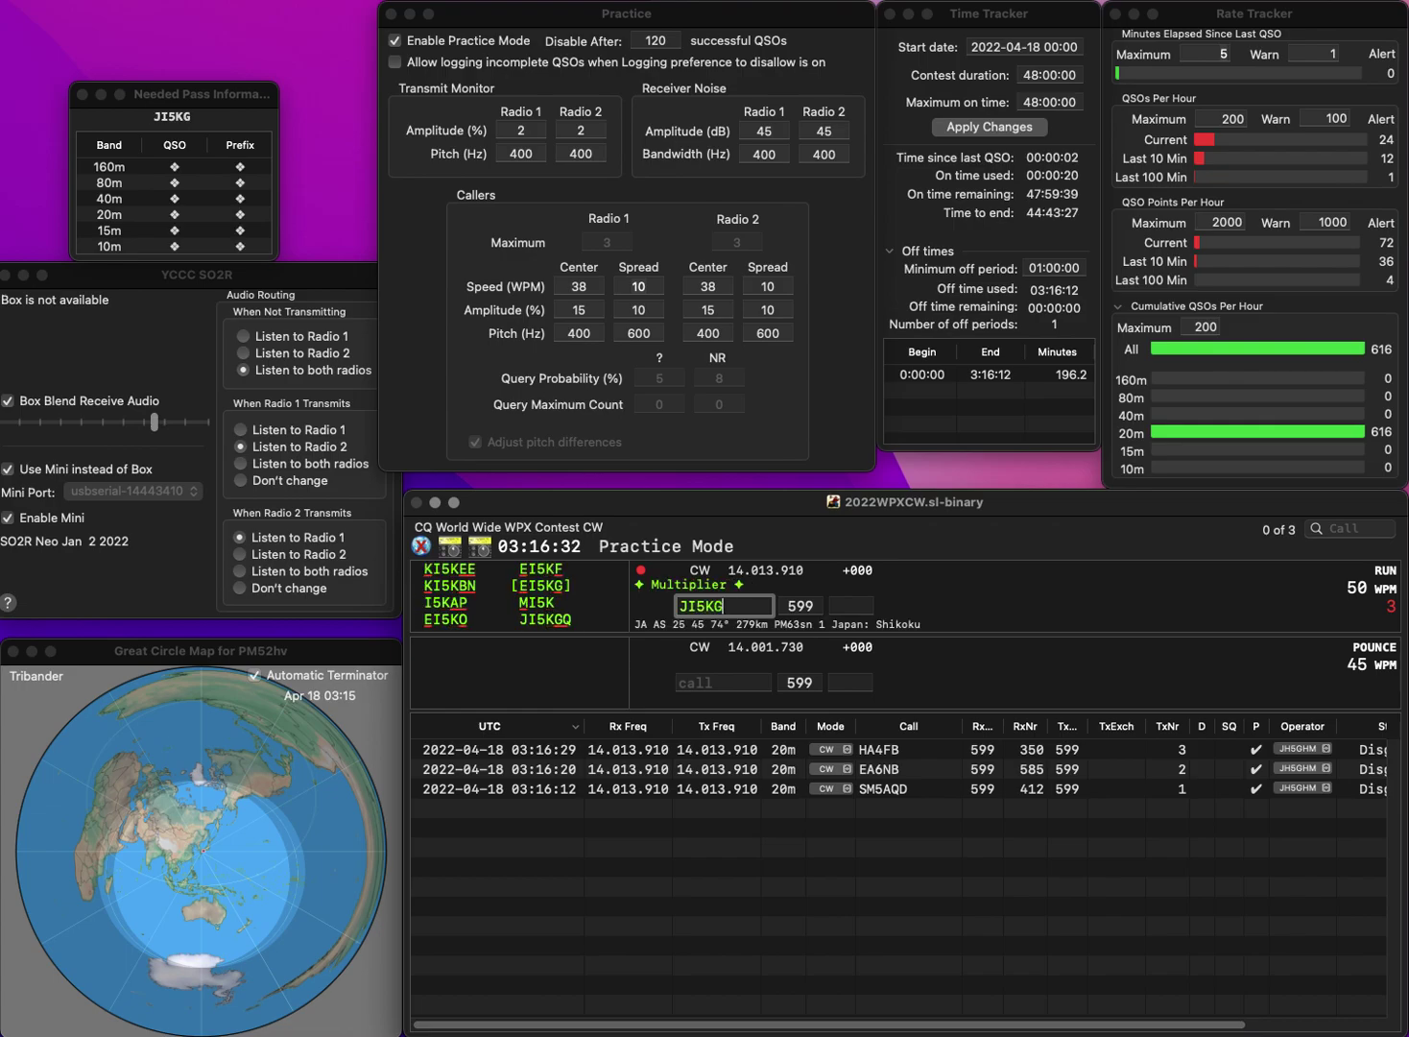
pyautogui.write('Q')
pyautogui.press('Tab')
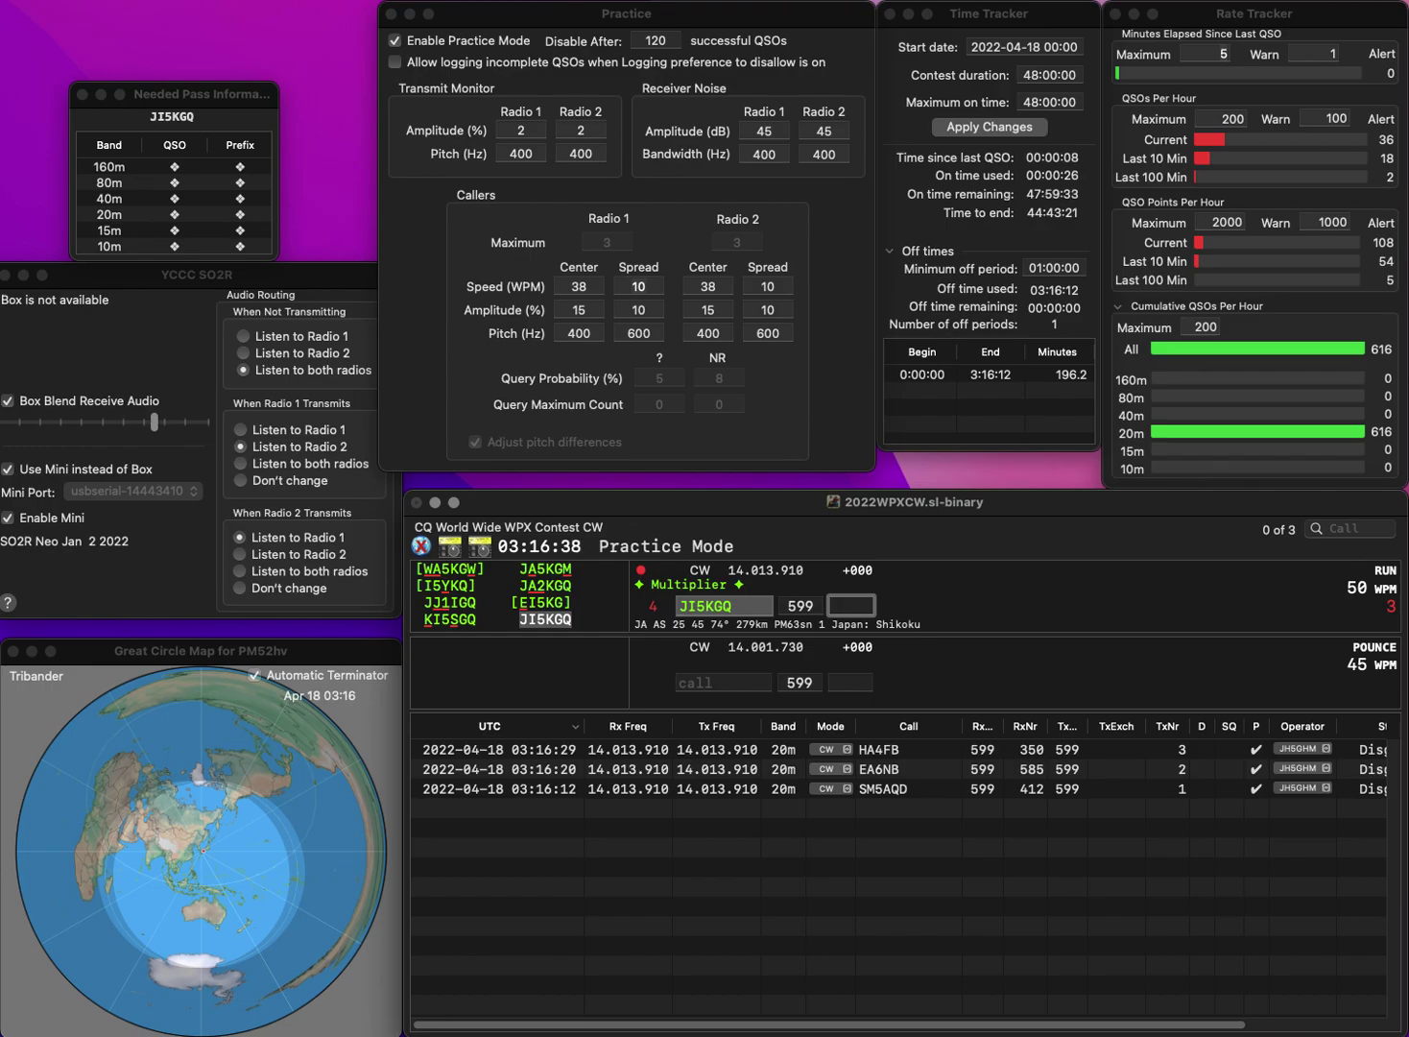
pyautogui.write('195')
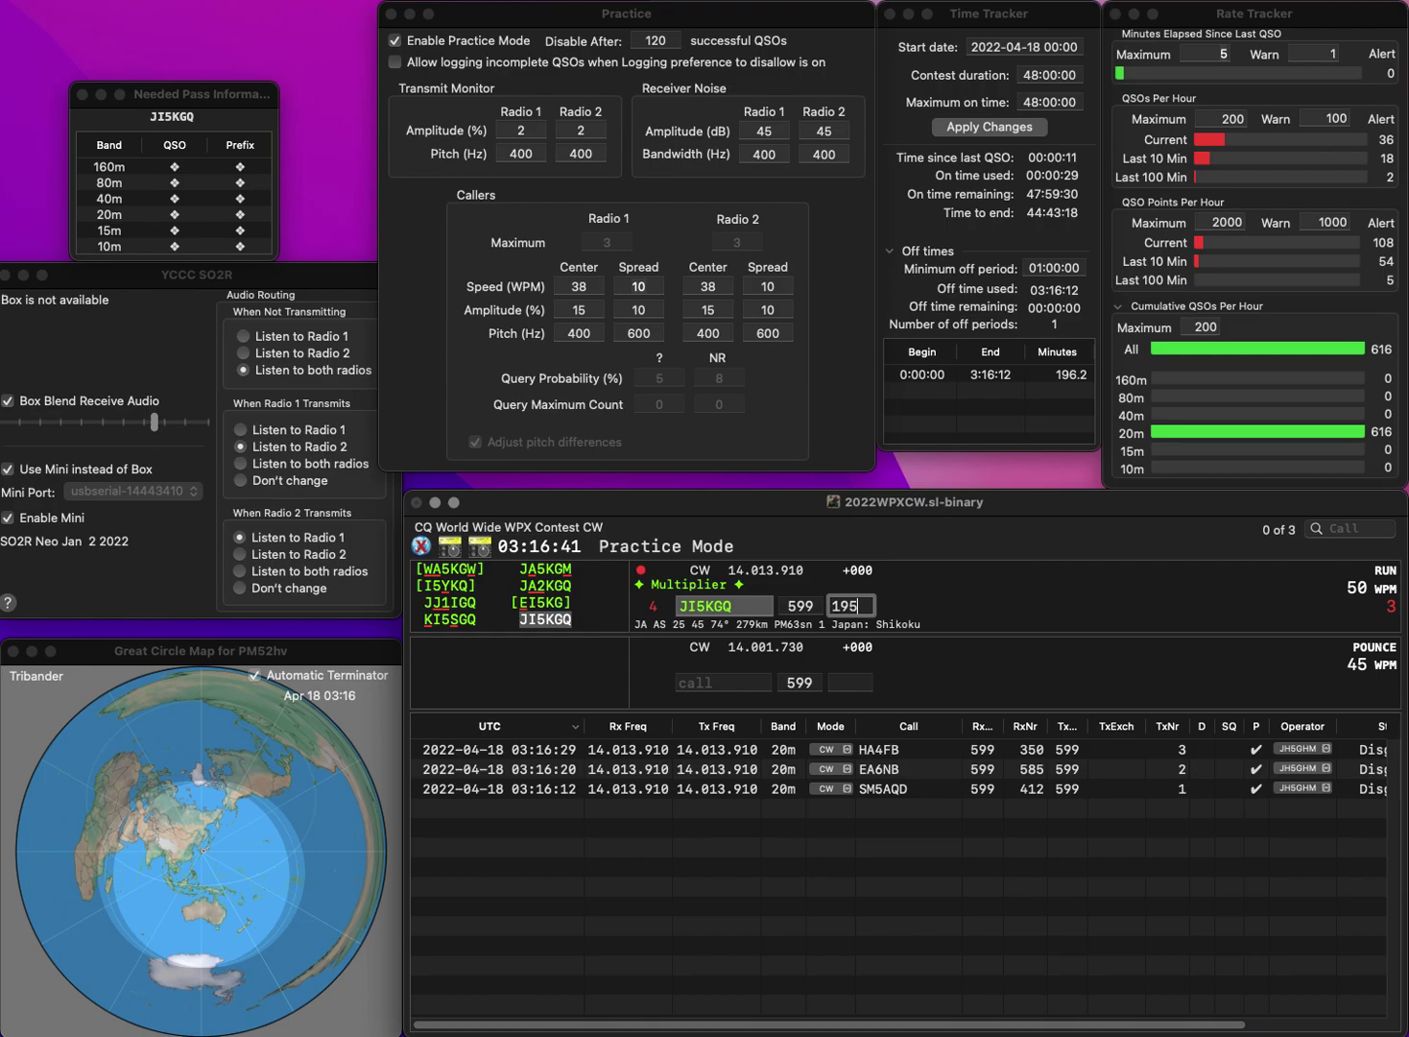
pyautogui.press('Return')
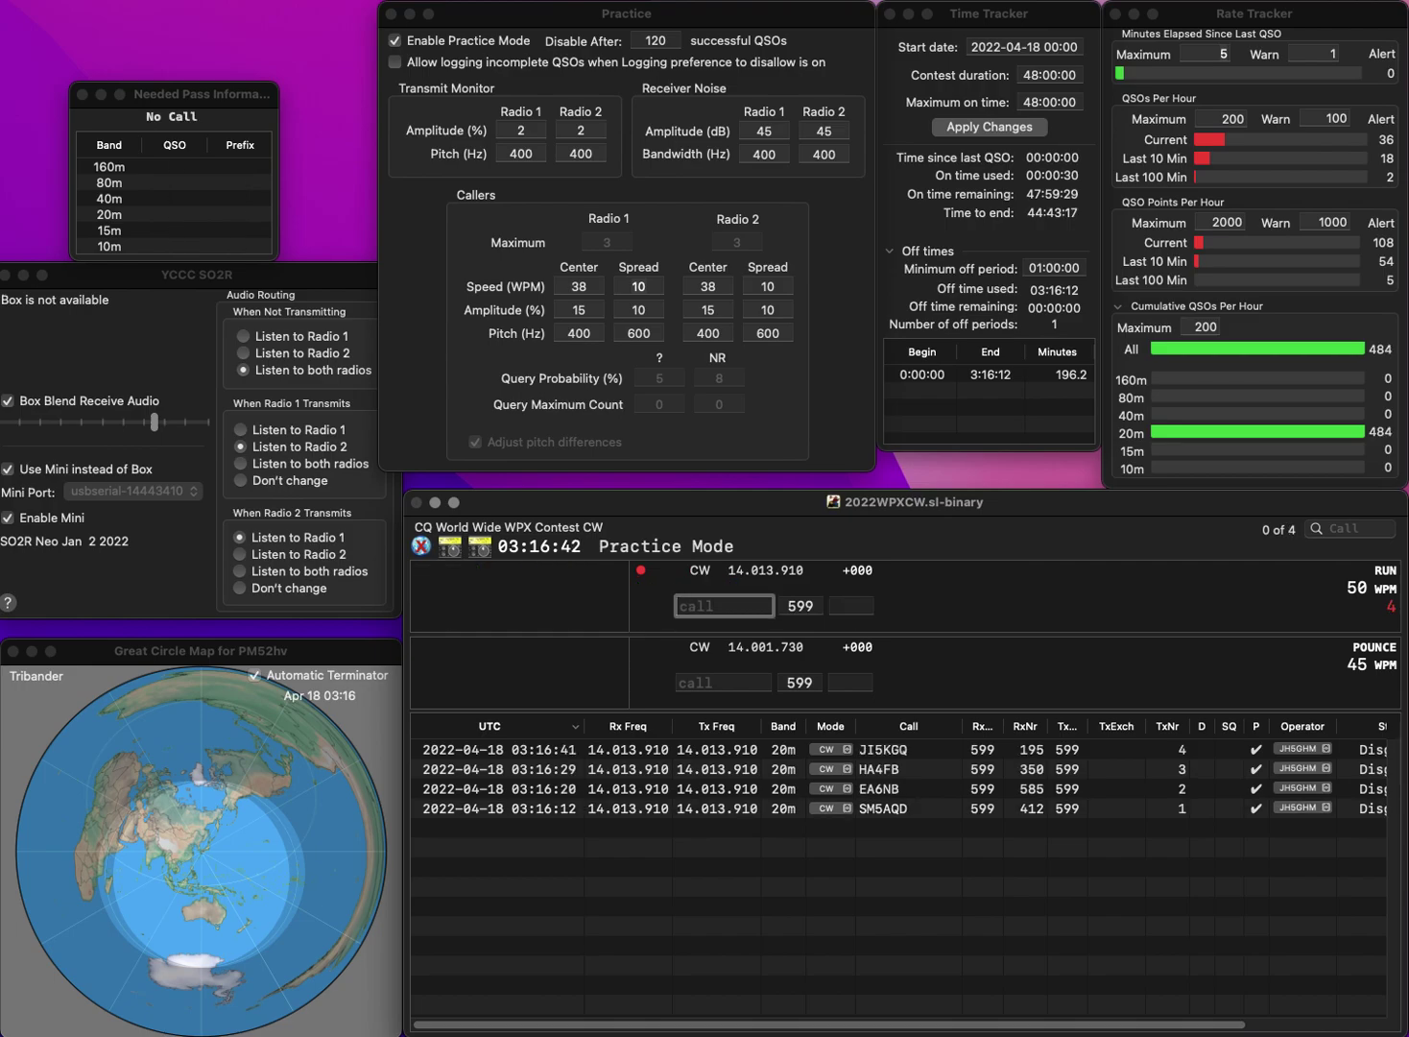
pyautogui.write('JA2E')
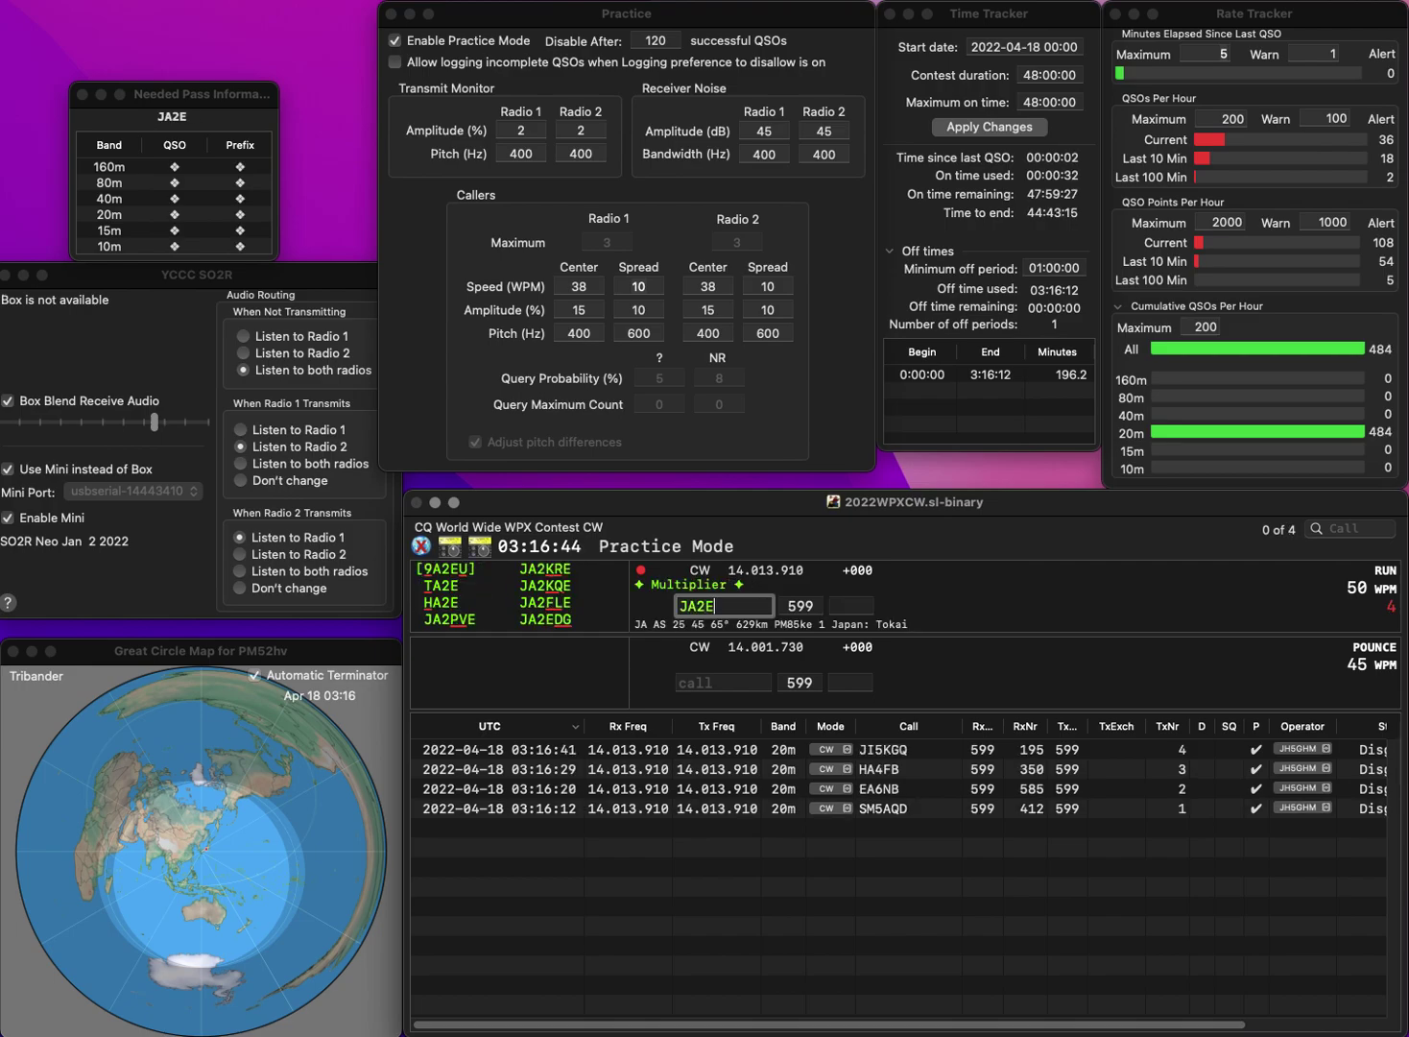
pyautogui.write('PE/1')
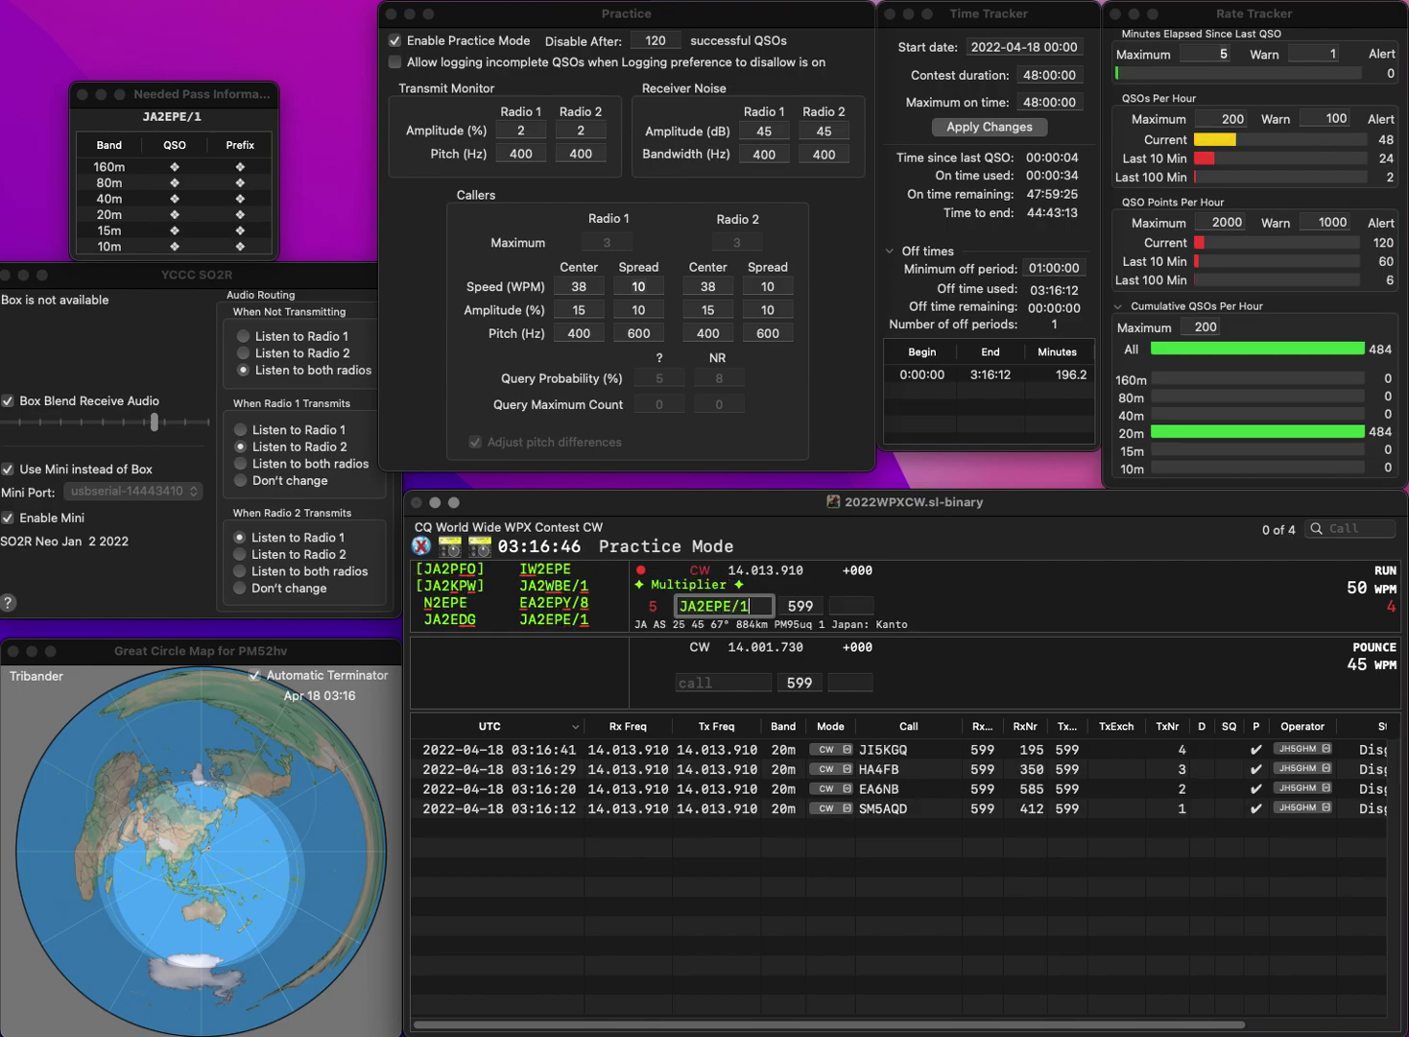
pyautogui.press('Return')
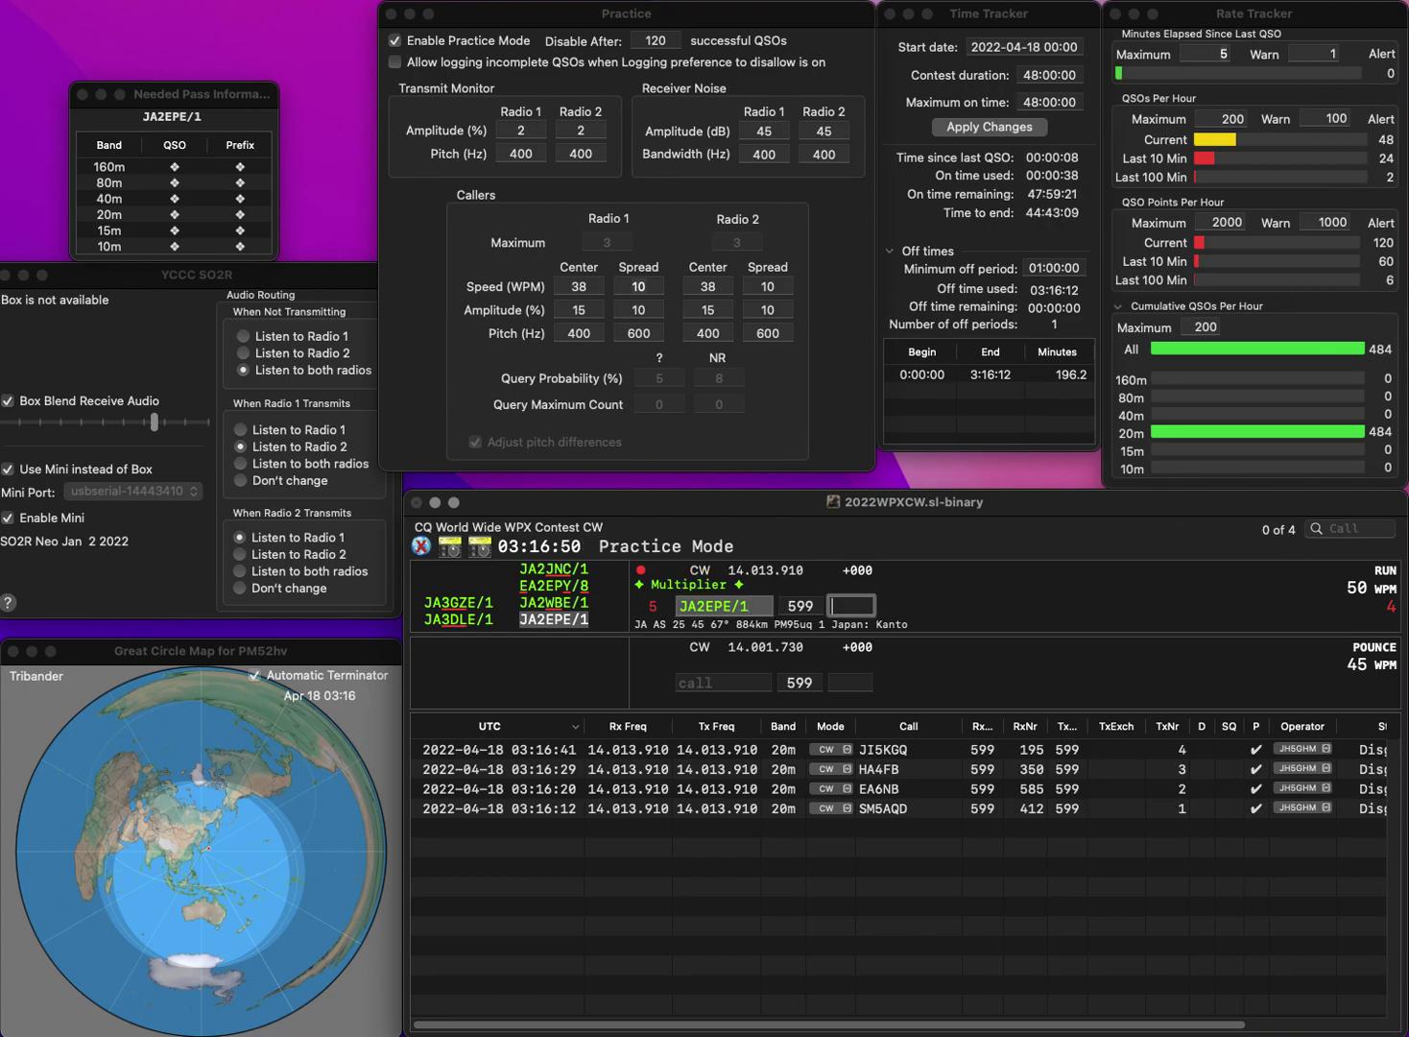
pyautogui.write('9')
pyautogui.press('Return')
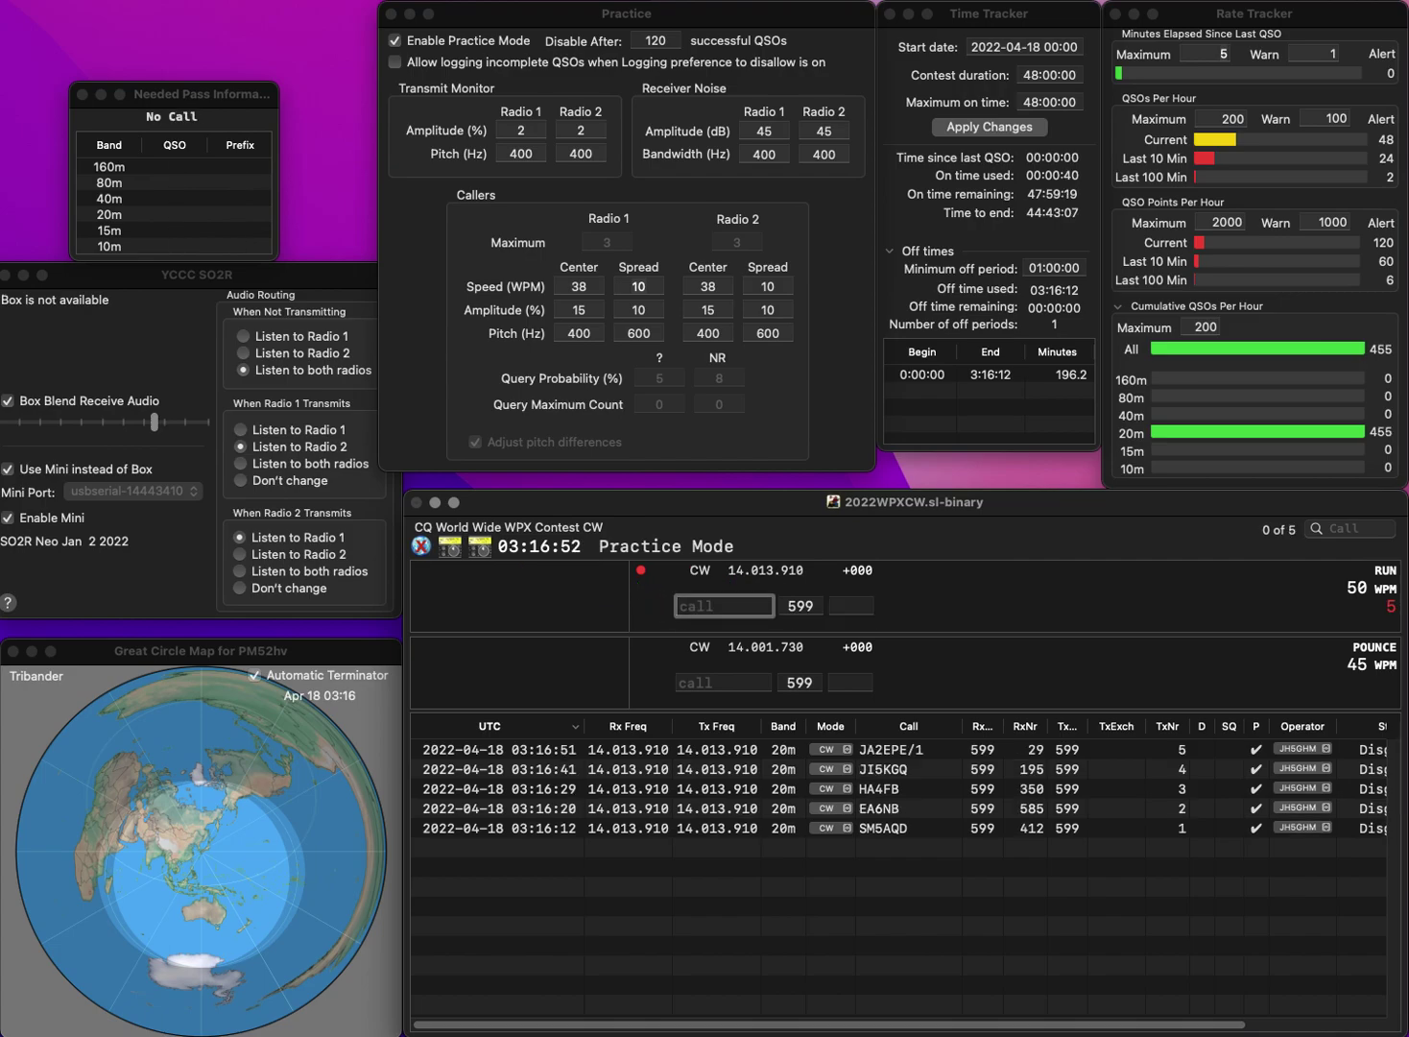
pyautogui.write('CX5ACG')
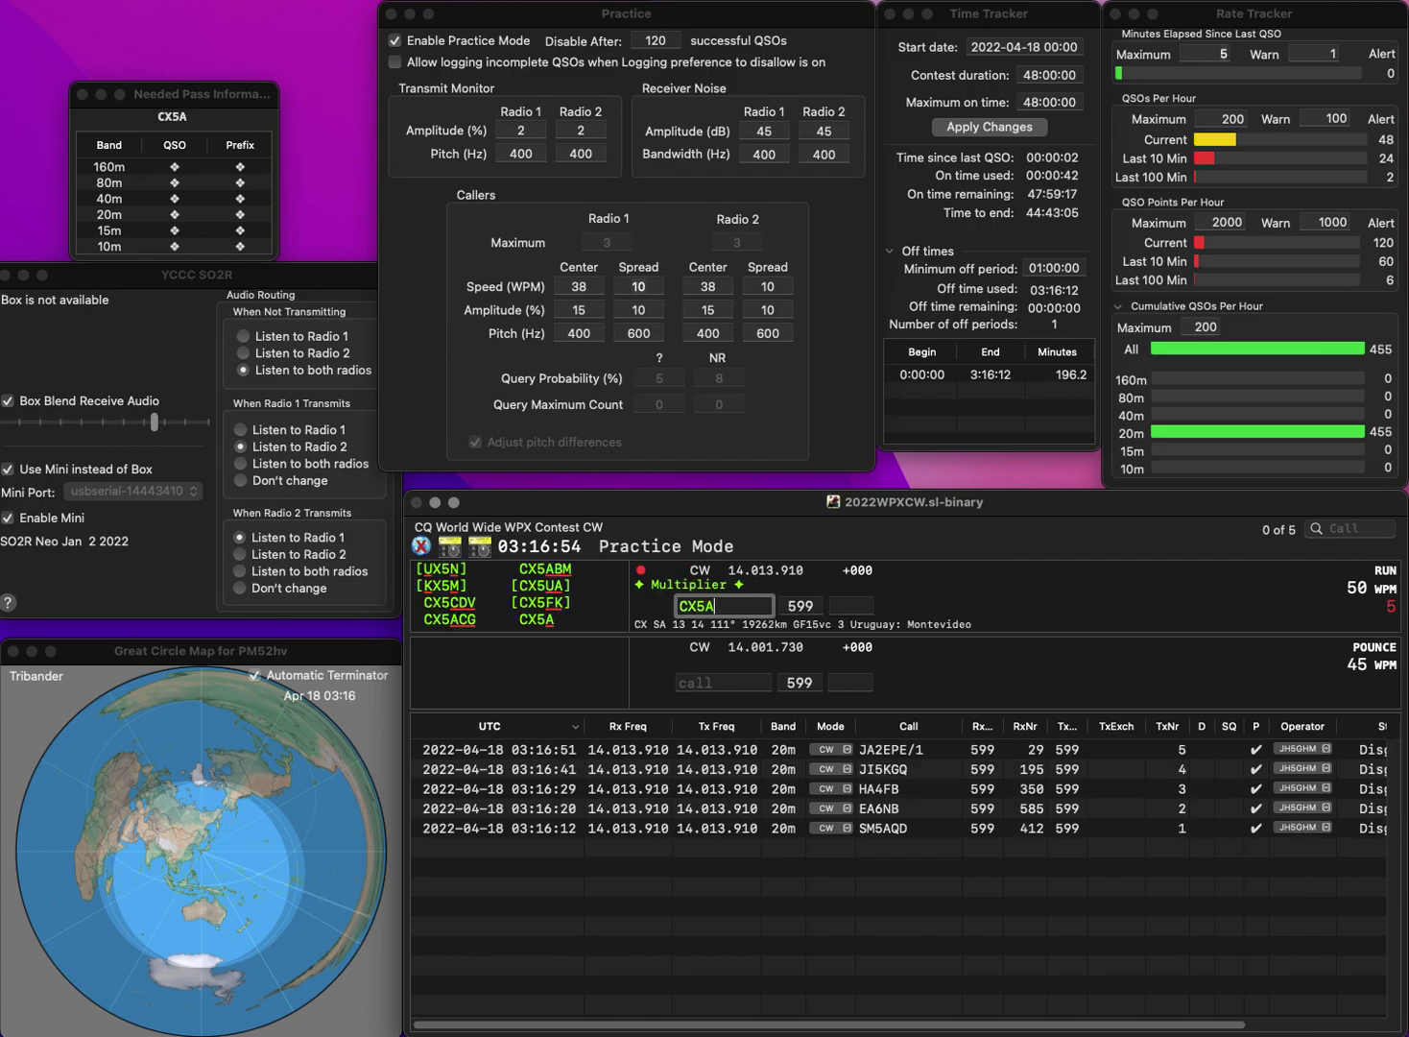
pyautogui.press('Return')
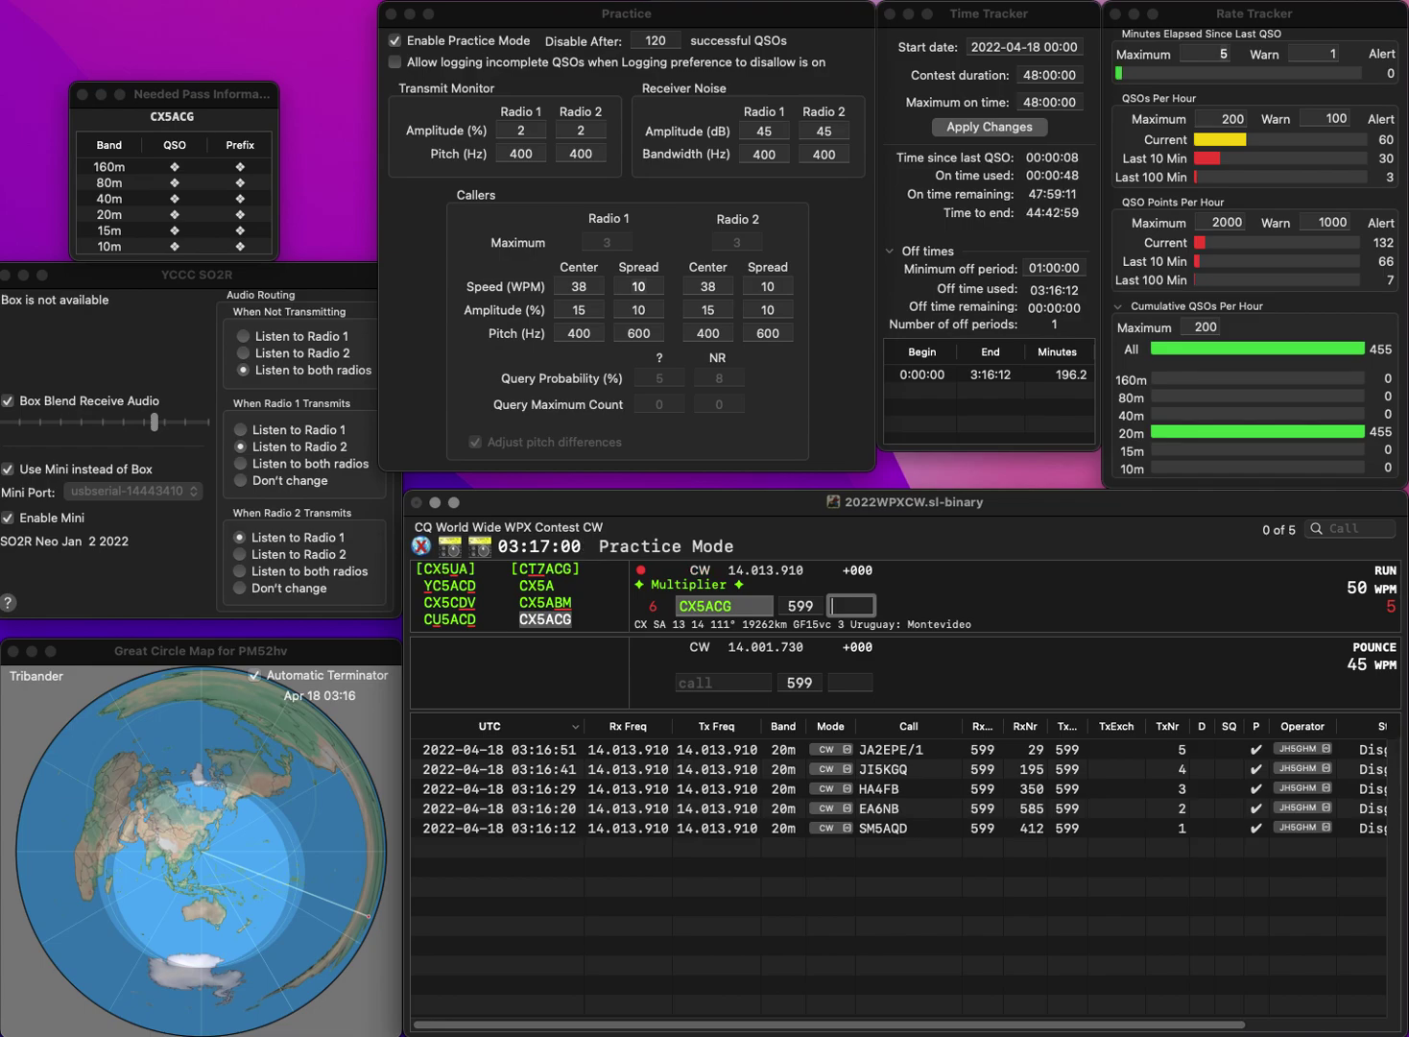
pyautogui.write('6')
pyautogui.press('Return')
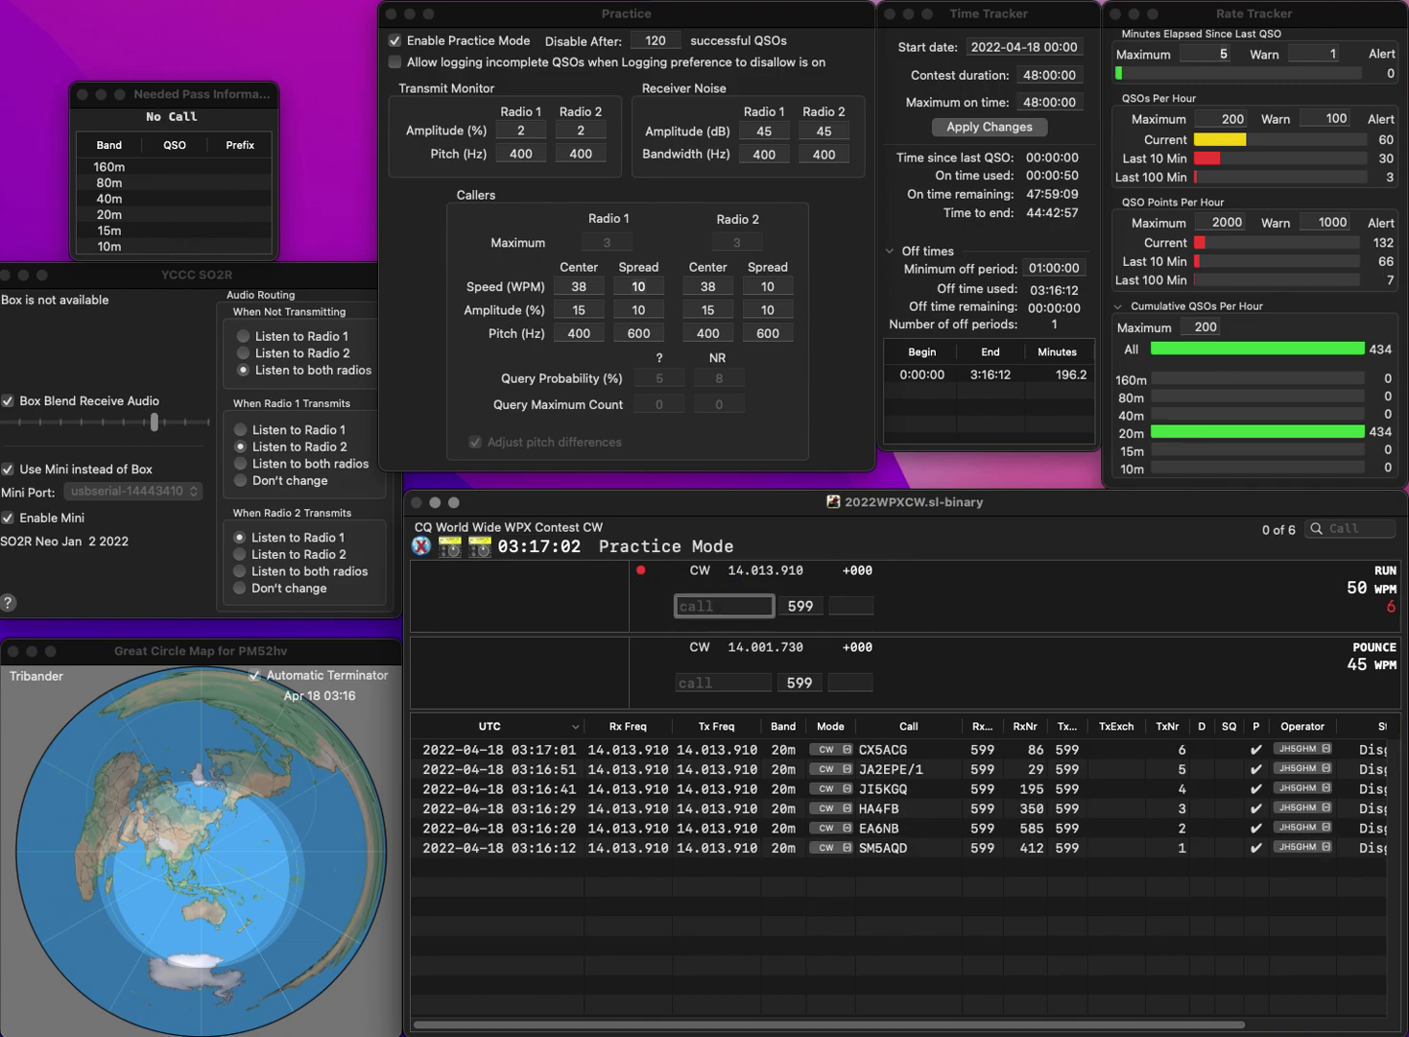
# Step: Log a contact with PY2AD on the run radio with received number 452
pyautogui.write('PY2AD')
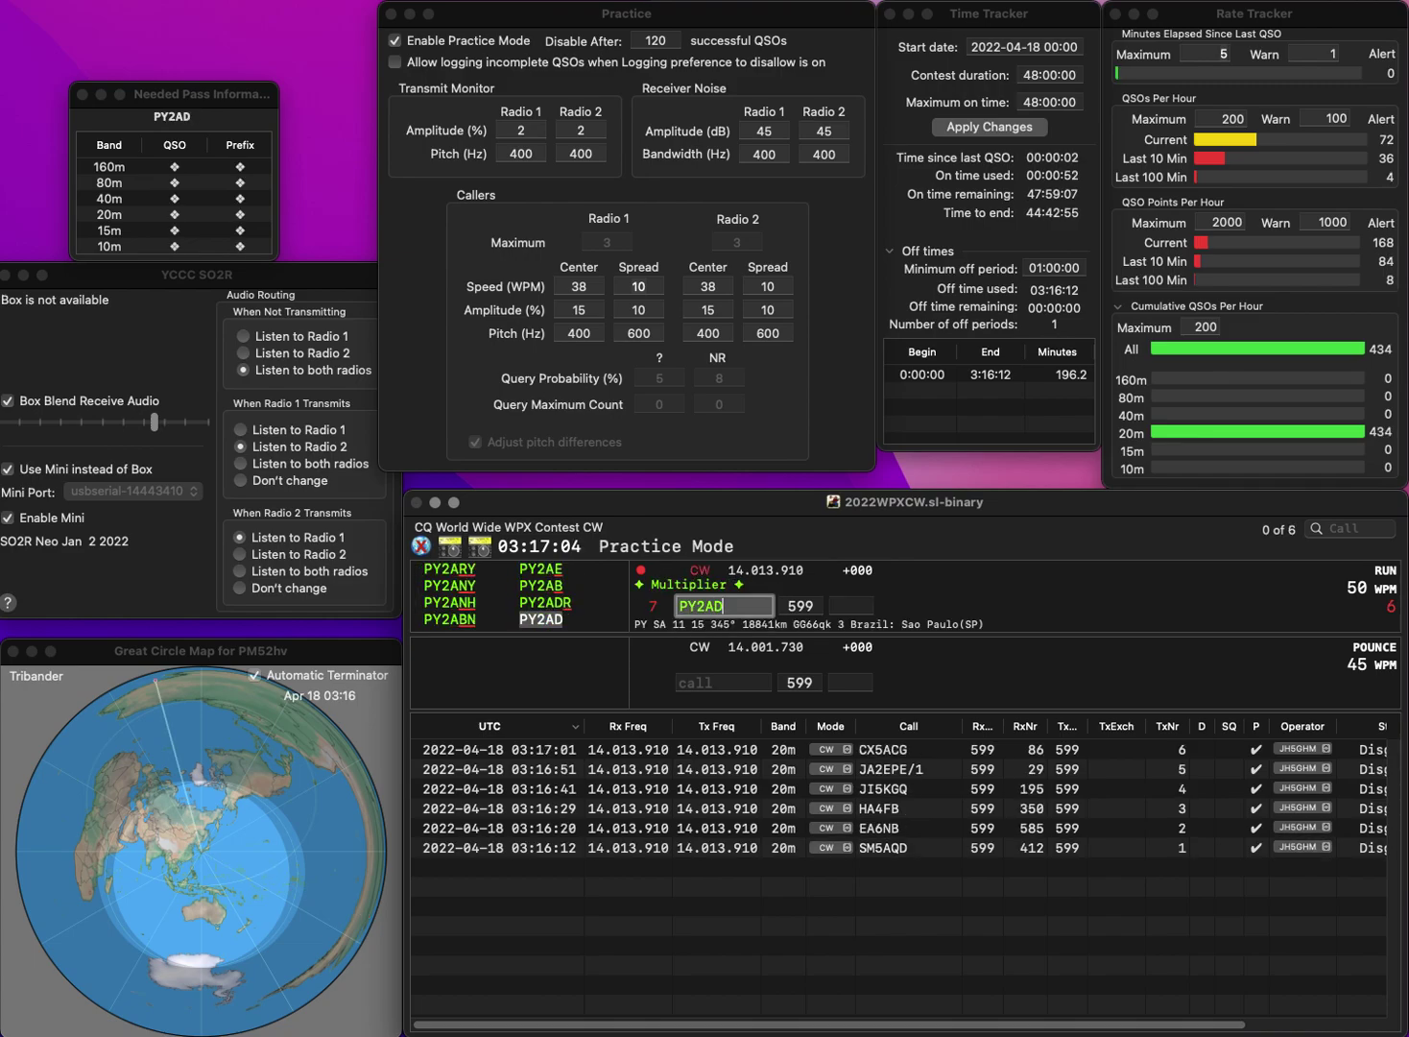
pyautogui.press('Return')
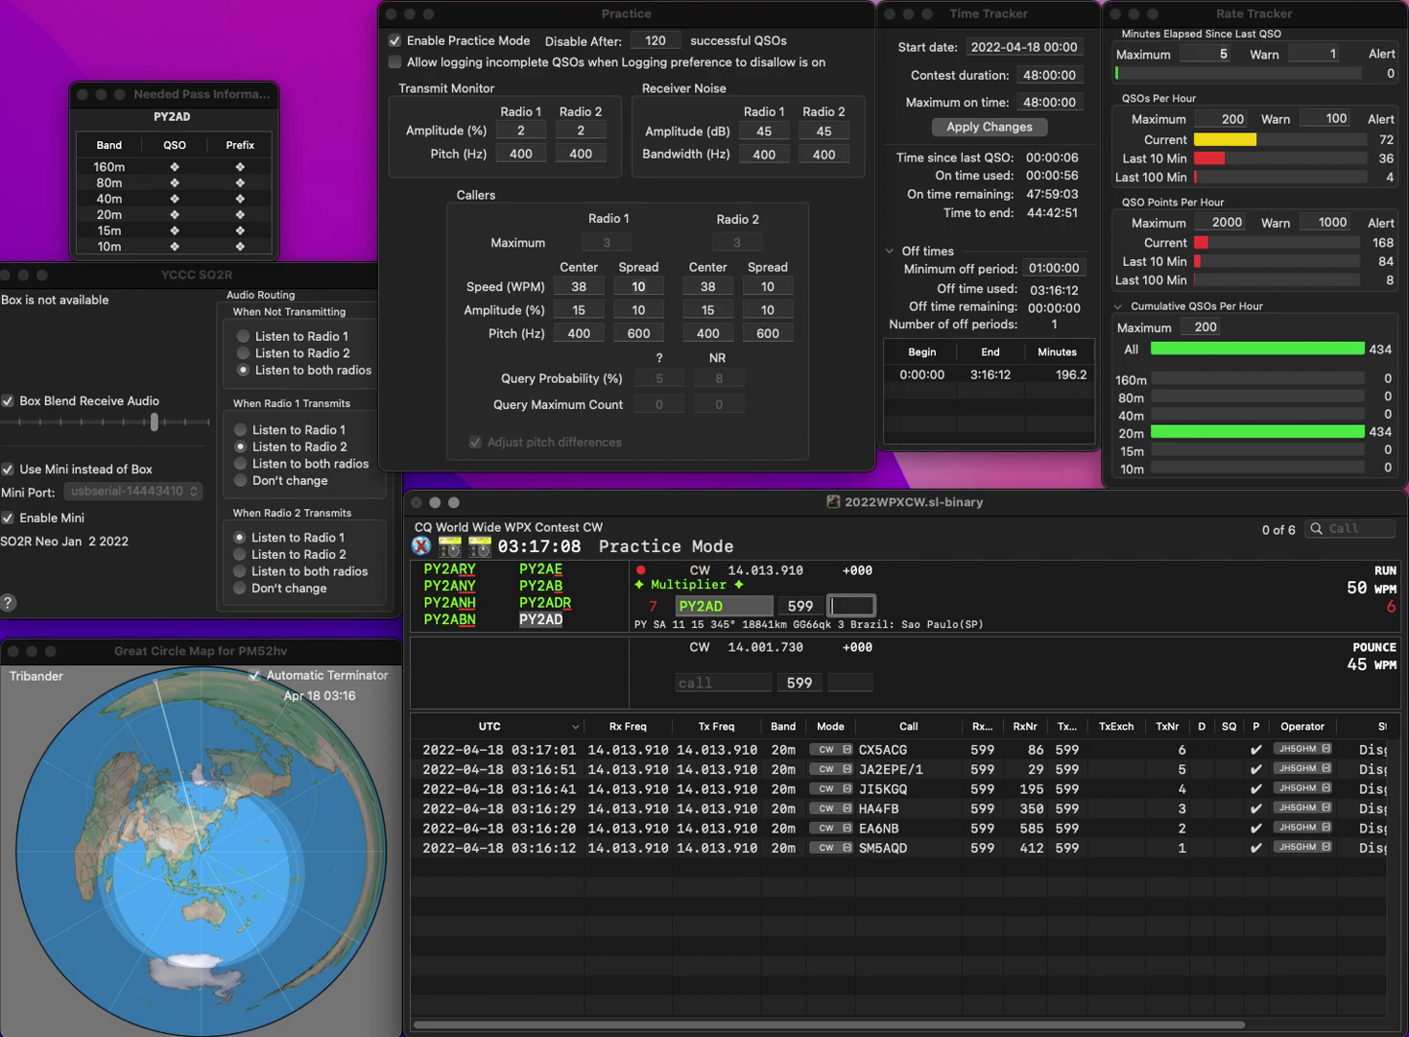
pyautogui.write('42')
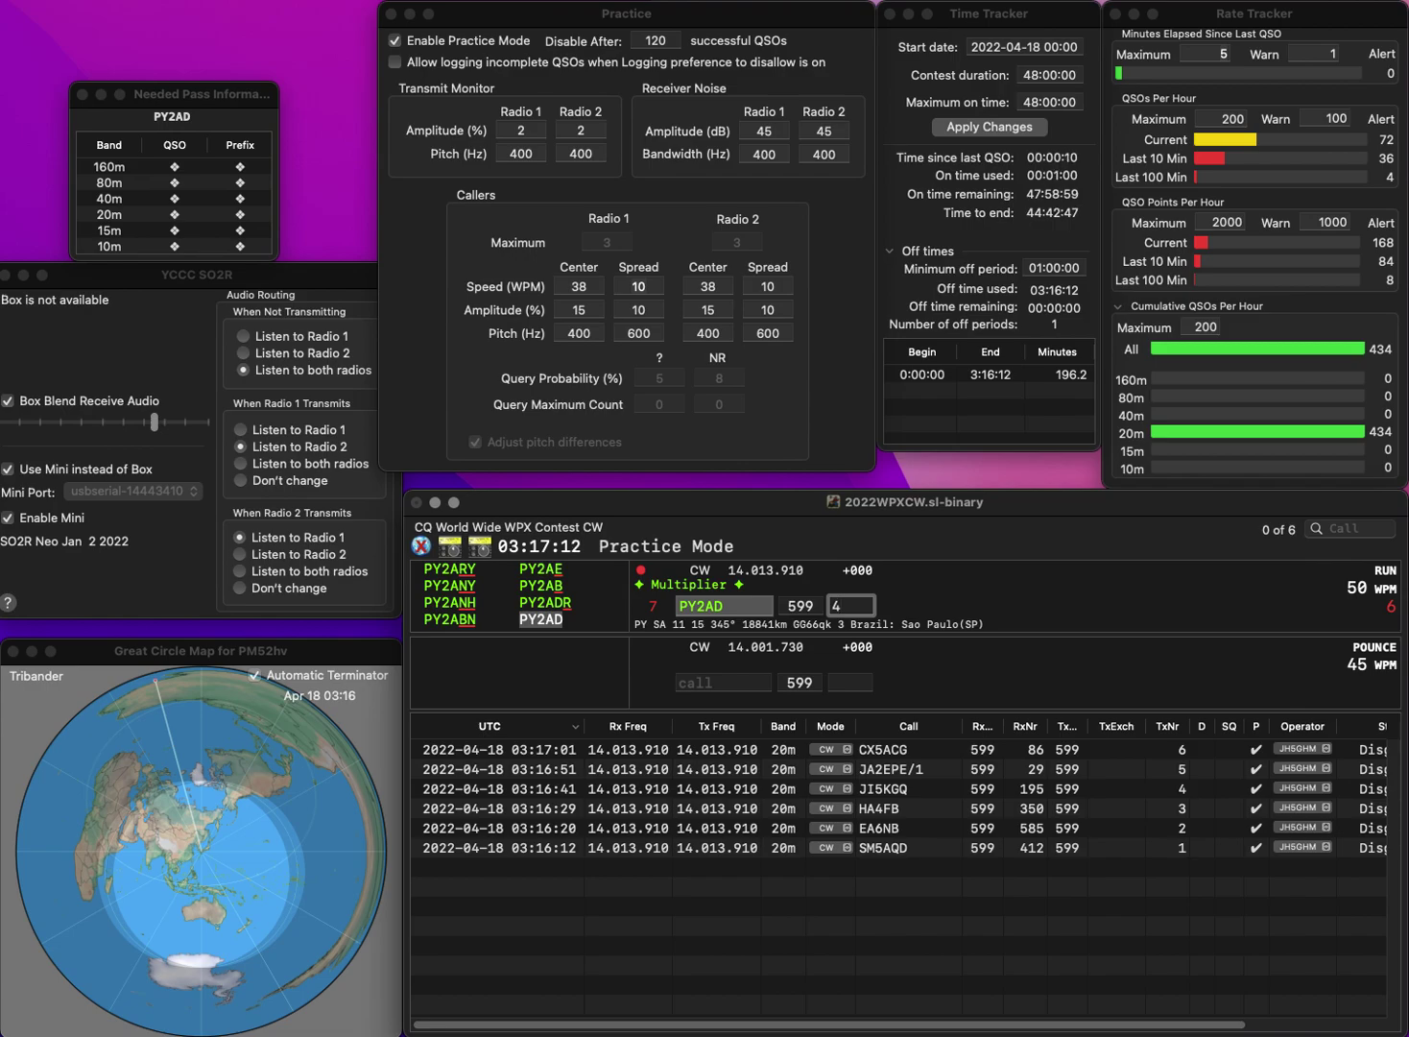
pyautogui.press('Return')
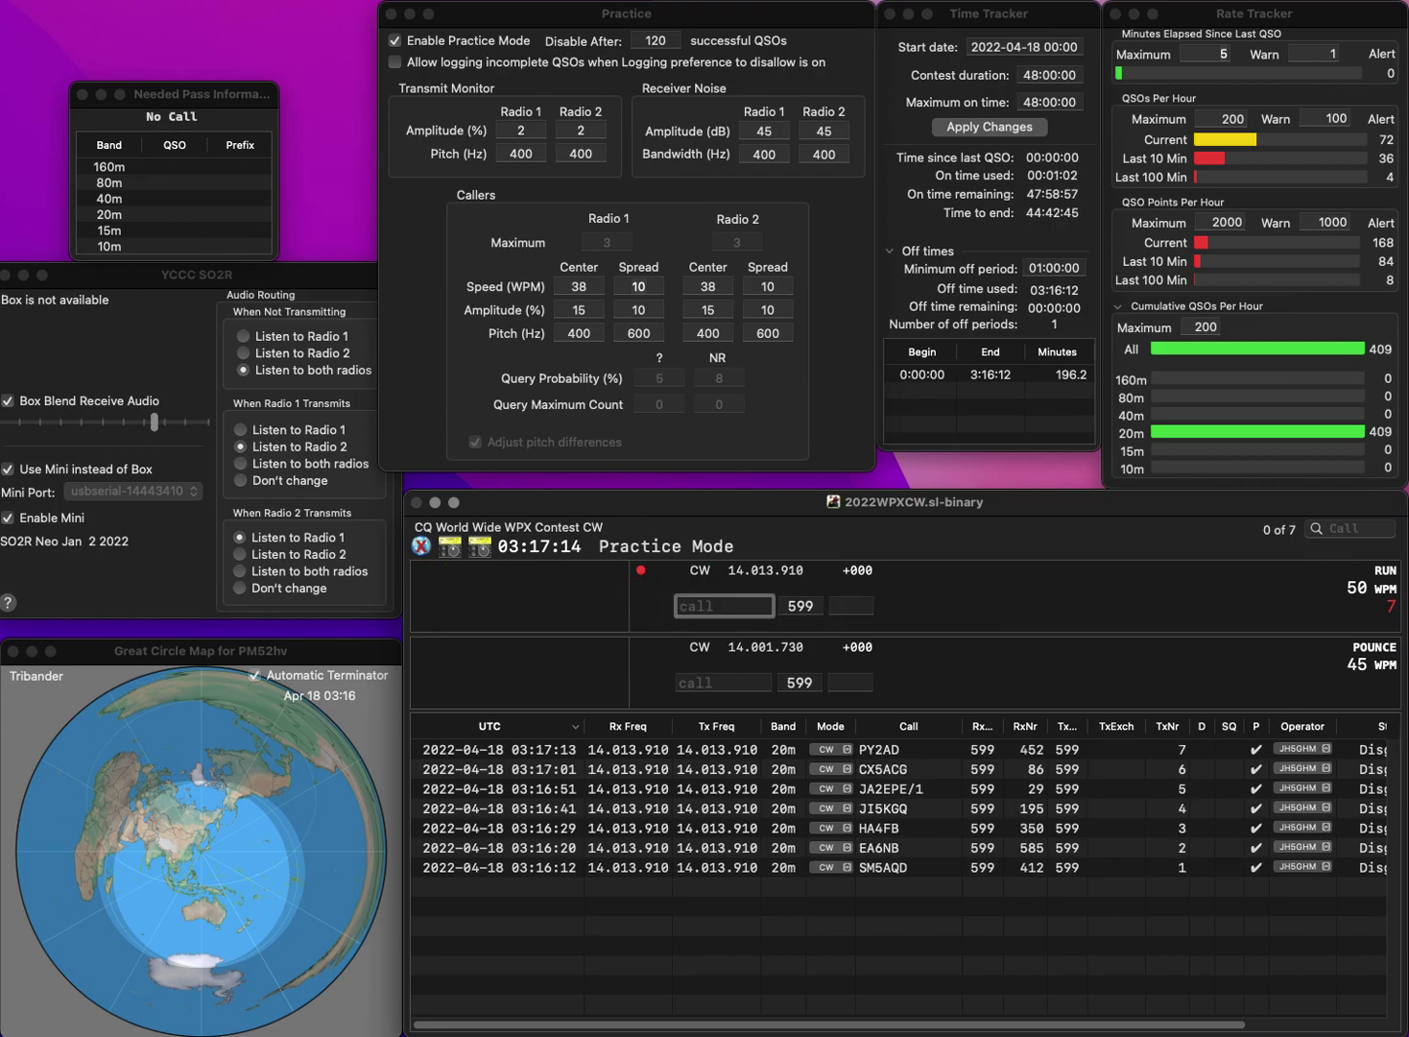
# Step: Log a contact with KD9KNJ on the run radio with received number 157
pyautogui.write('KD9KNJ')
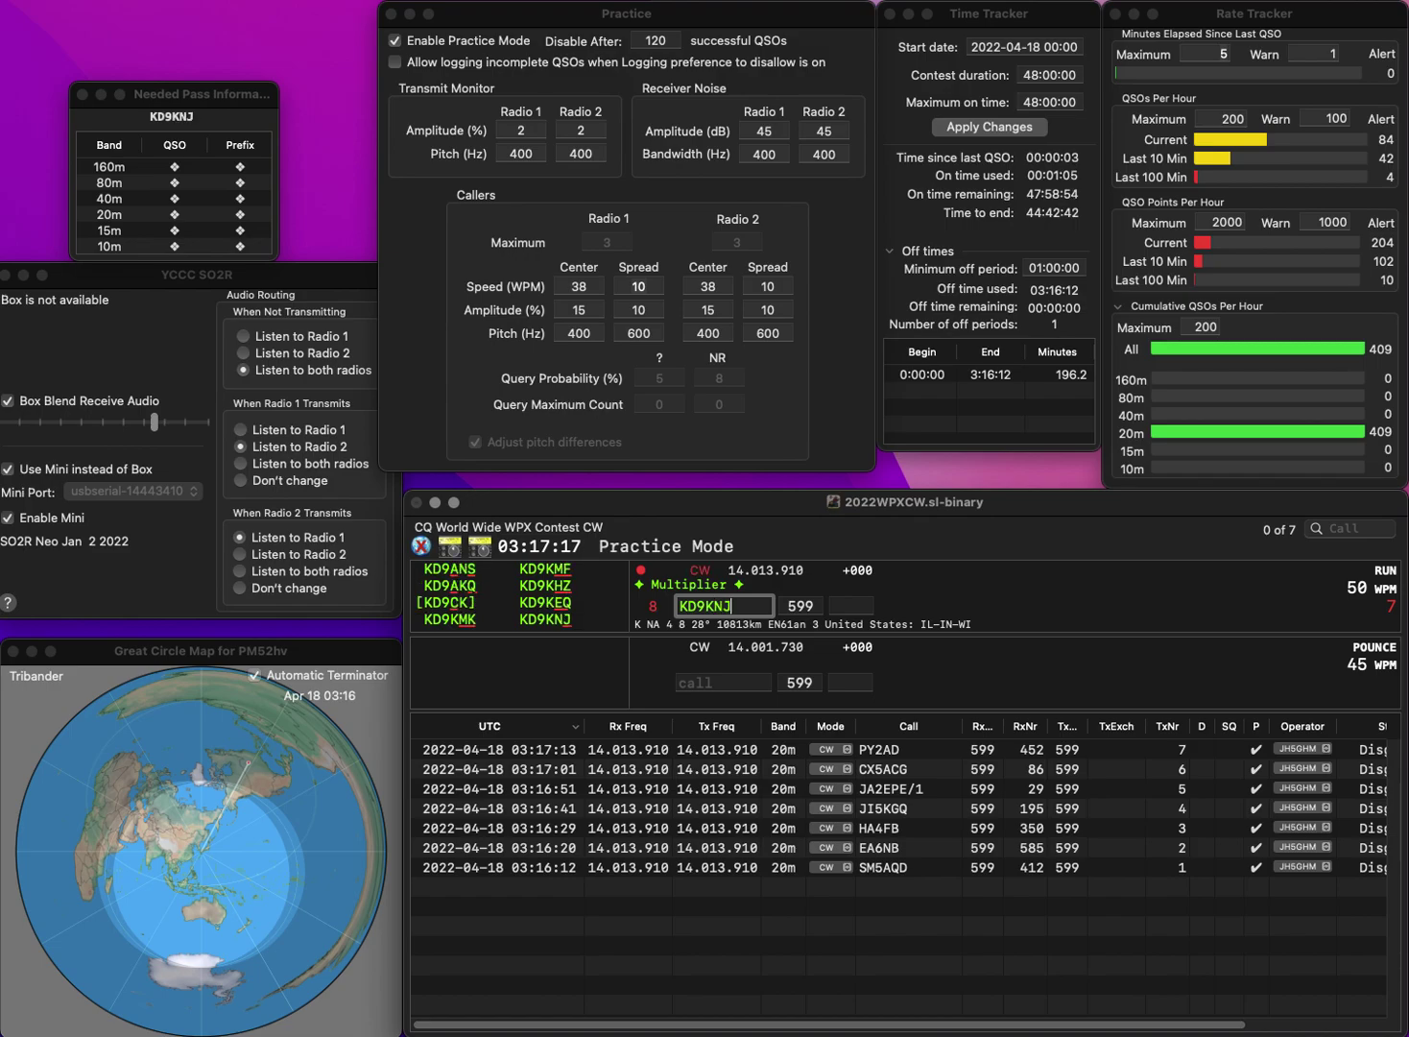
pyautogui.press('Return')
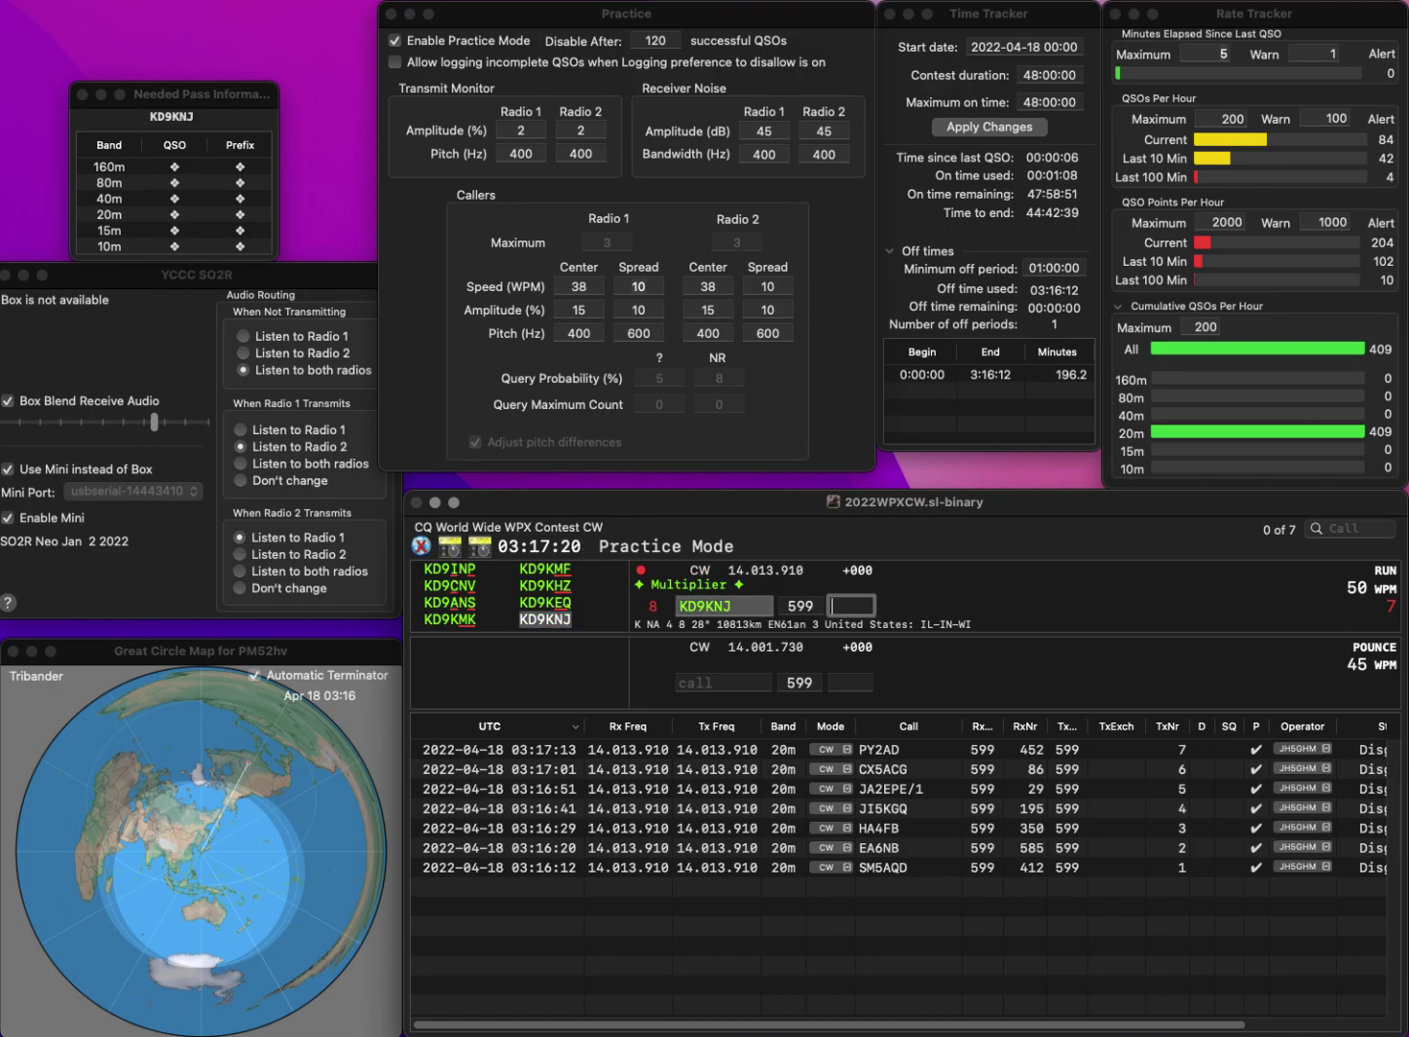
pyautogui.write('157')
pyautogui.press('Return')
pyautogui.write('WC0O')
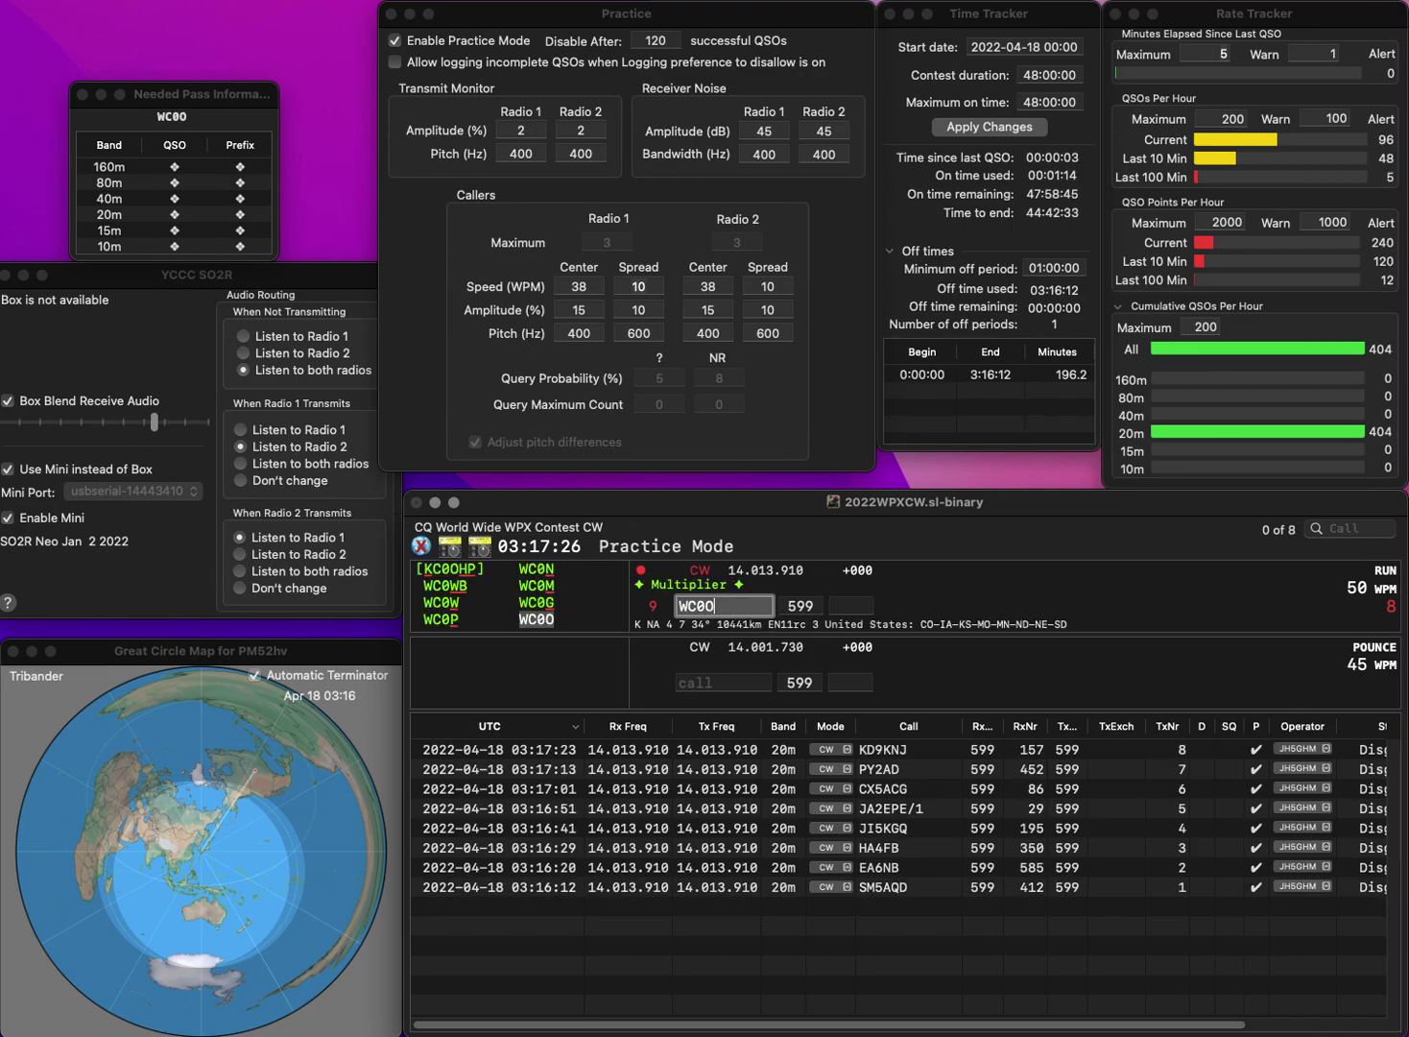
pyautogui.press('Return')
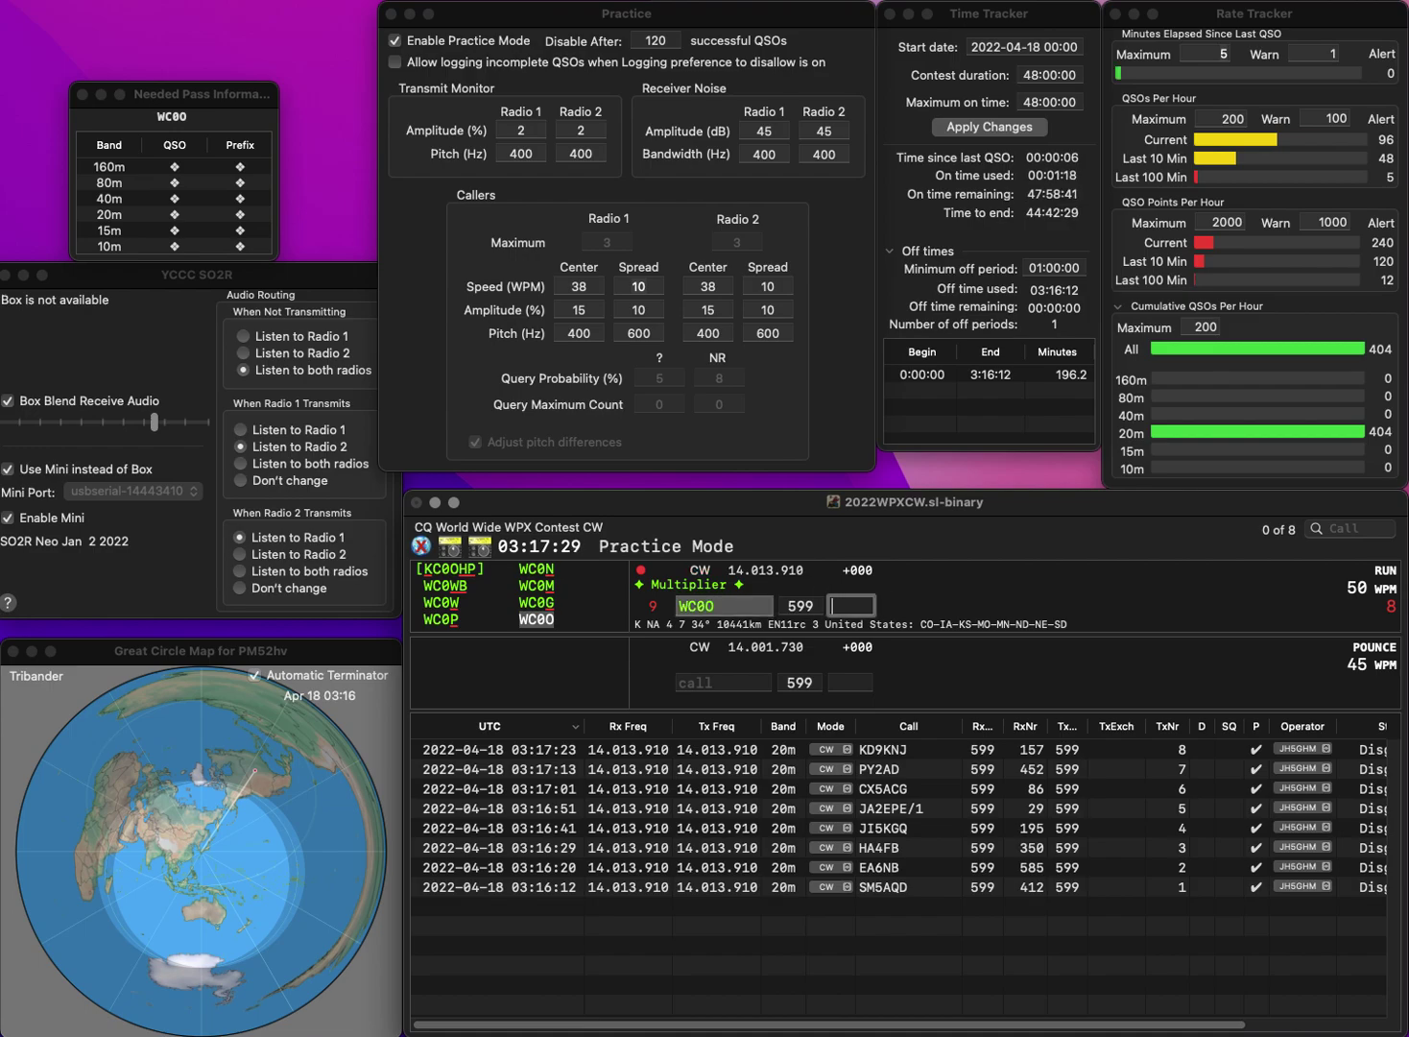
pyautogui.write('390')
pyautogui.press('Return')
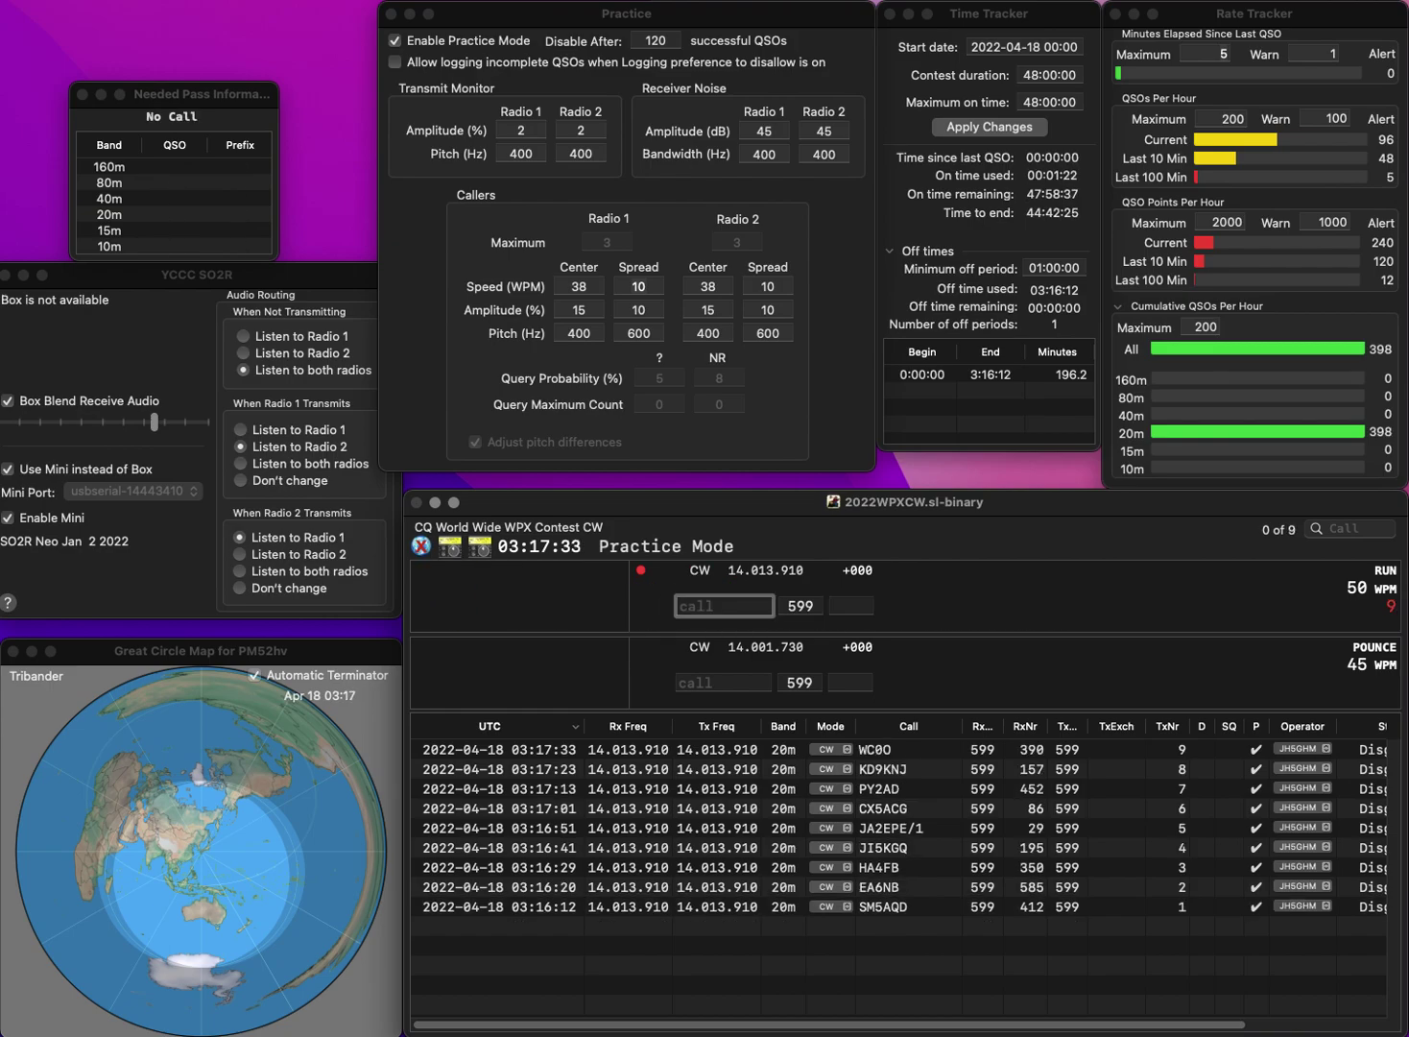
pyautogui.write('MISW')
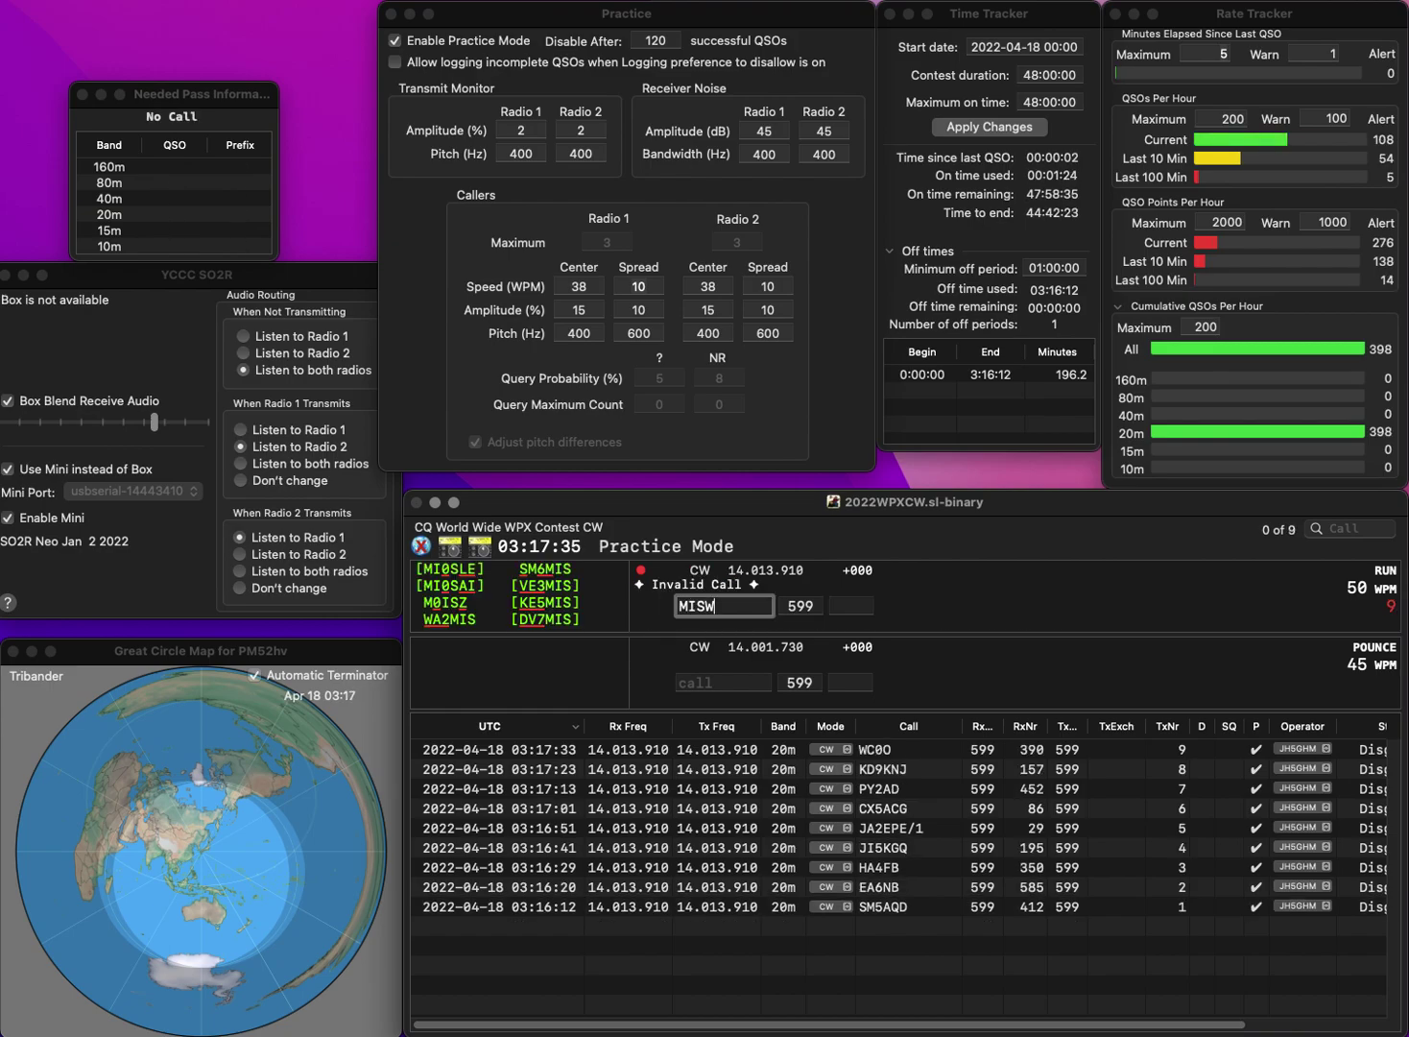
pyautogui.press('Left')
pyautogui.press('Left')
pyautogui.press('Left')
pyautogui.press('BackSpace')
pyautogui.write('W')
pyautogui.press('Delete')
pyautogui.write('6')
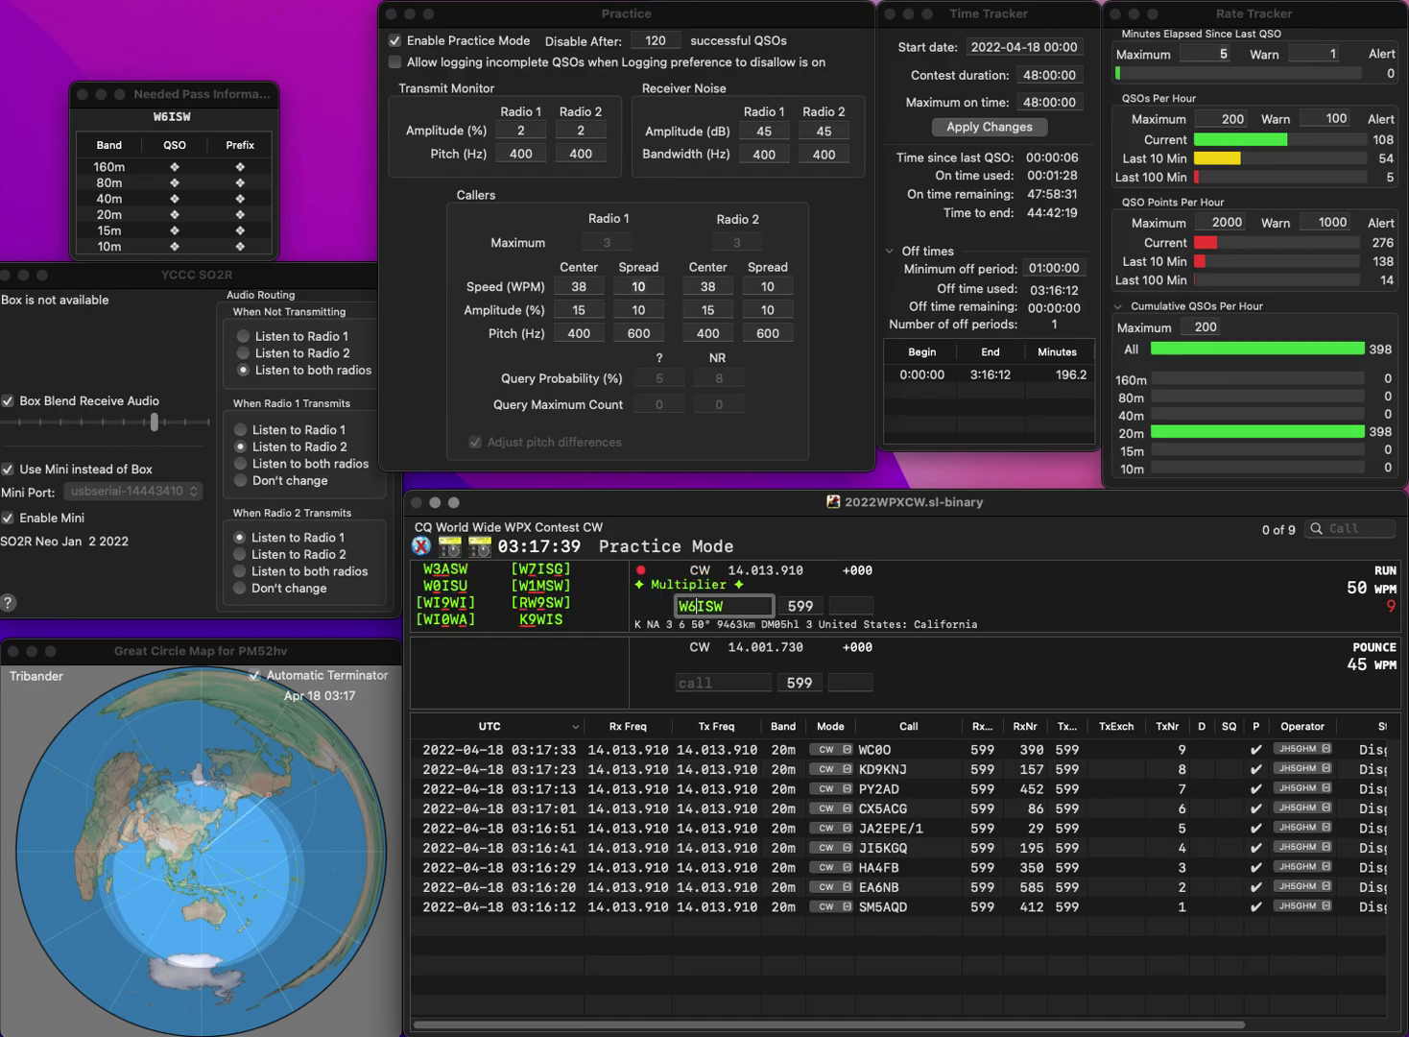
pyautogui.write('S')
pyautogui.press('Return')
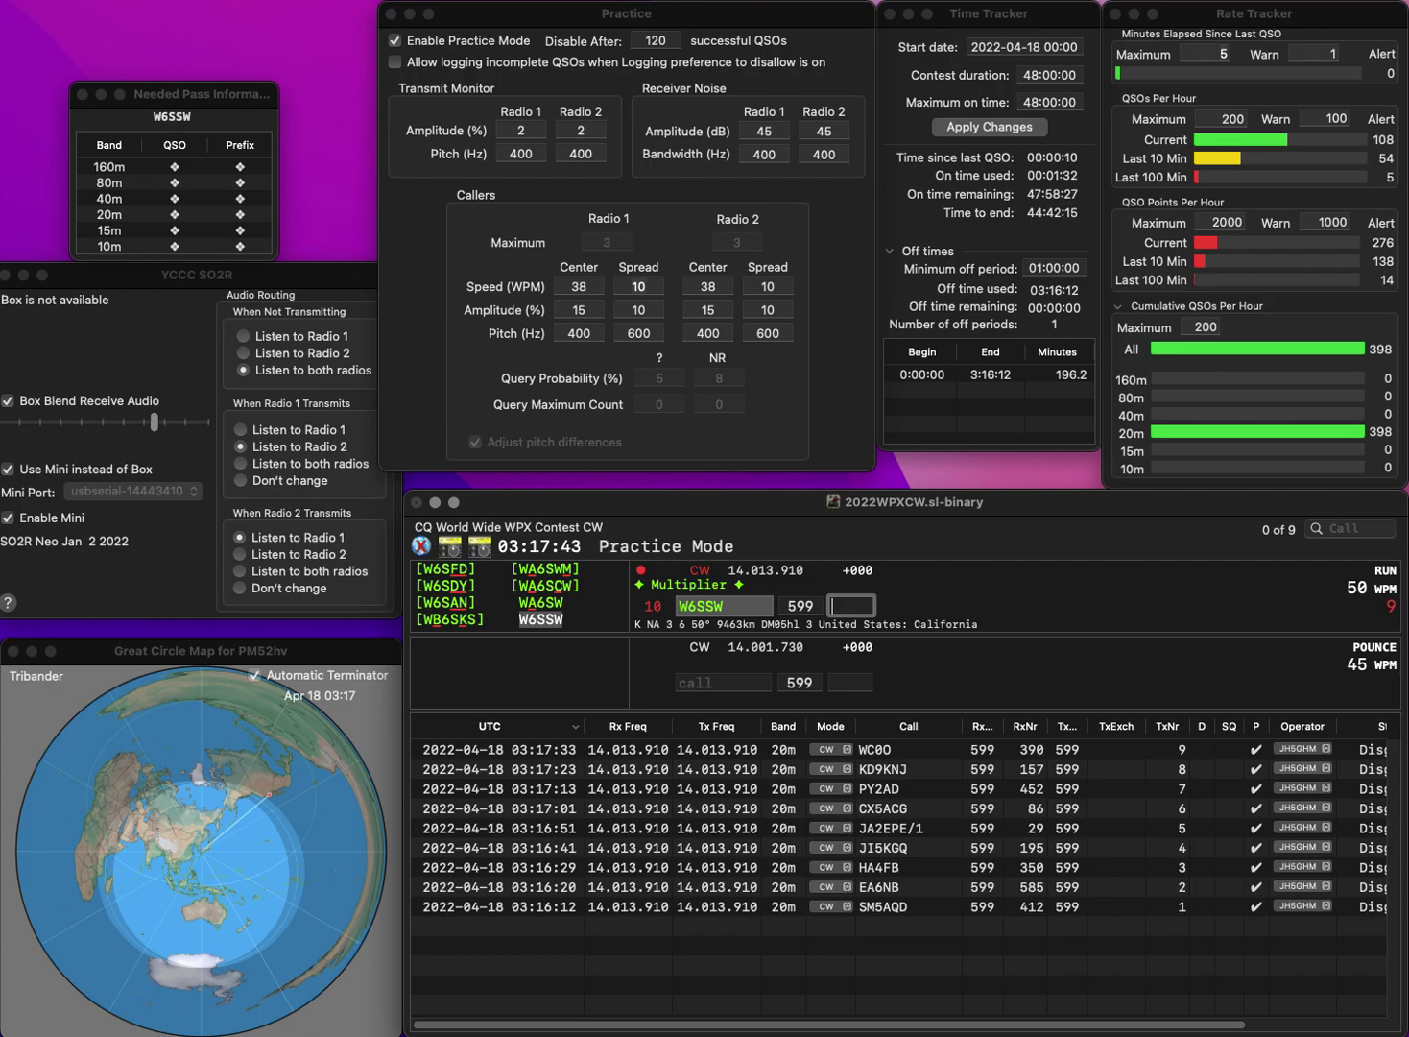
pyautogui.write('7')
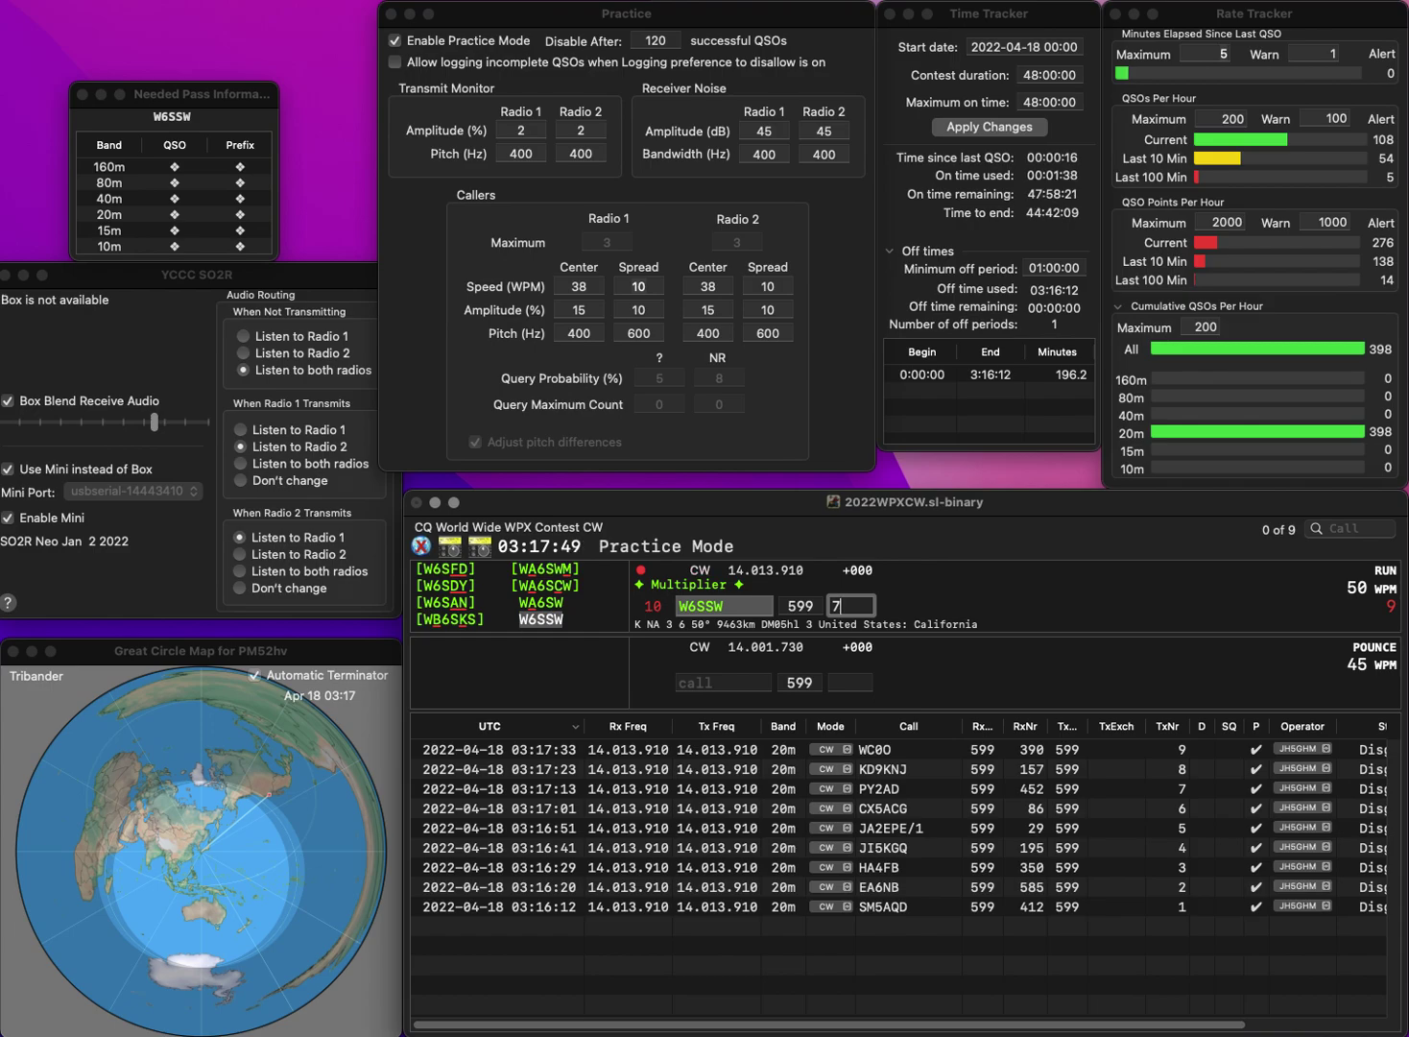
pyautogui.write('84')
pyautogui.press('Return')
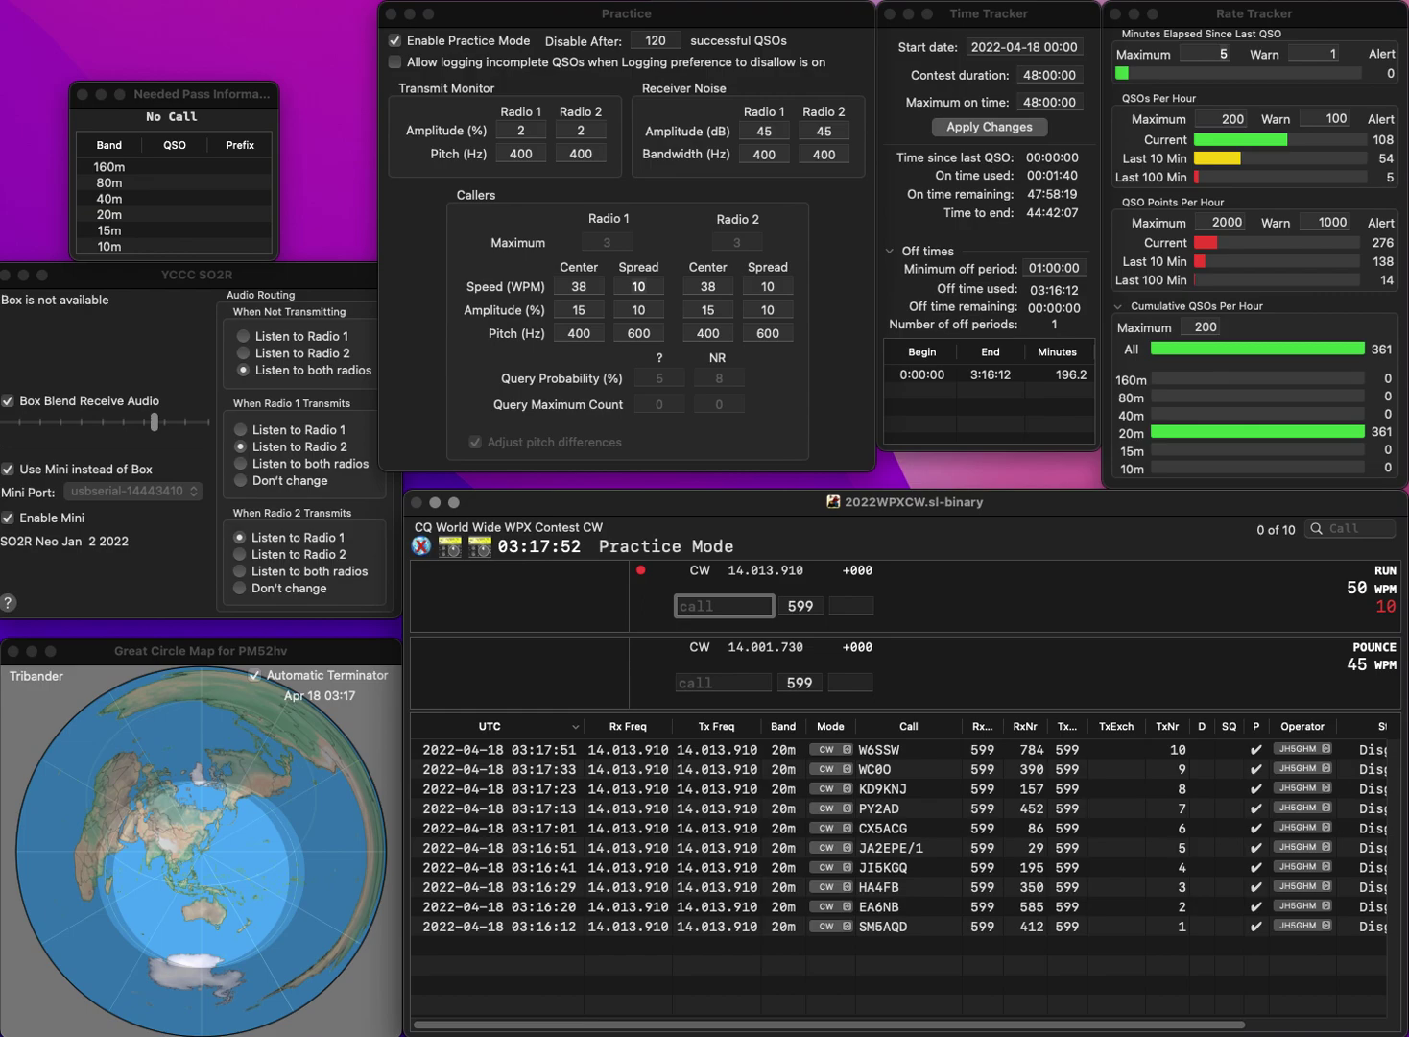
# Step: Enter N4SOS on the run radio, correct the call sign to N4HOS, and log the contact with received number 726
pyautogui.write('N4S')
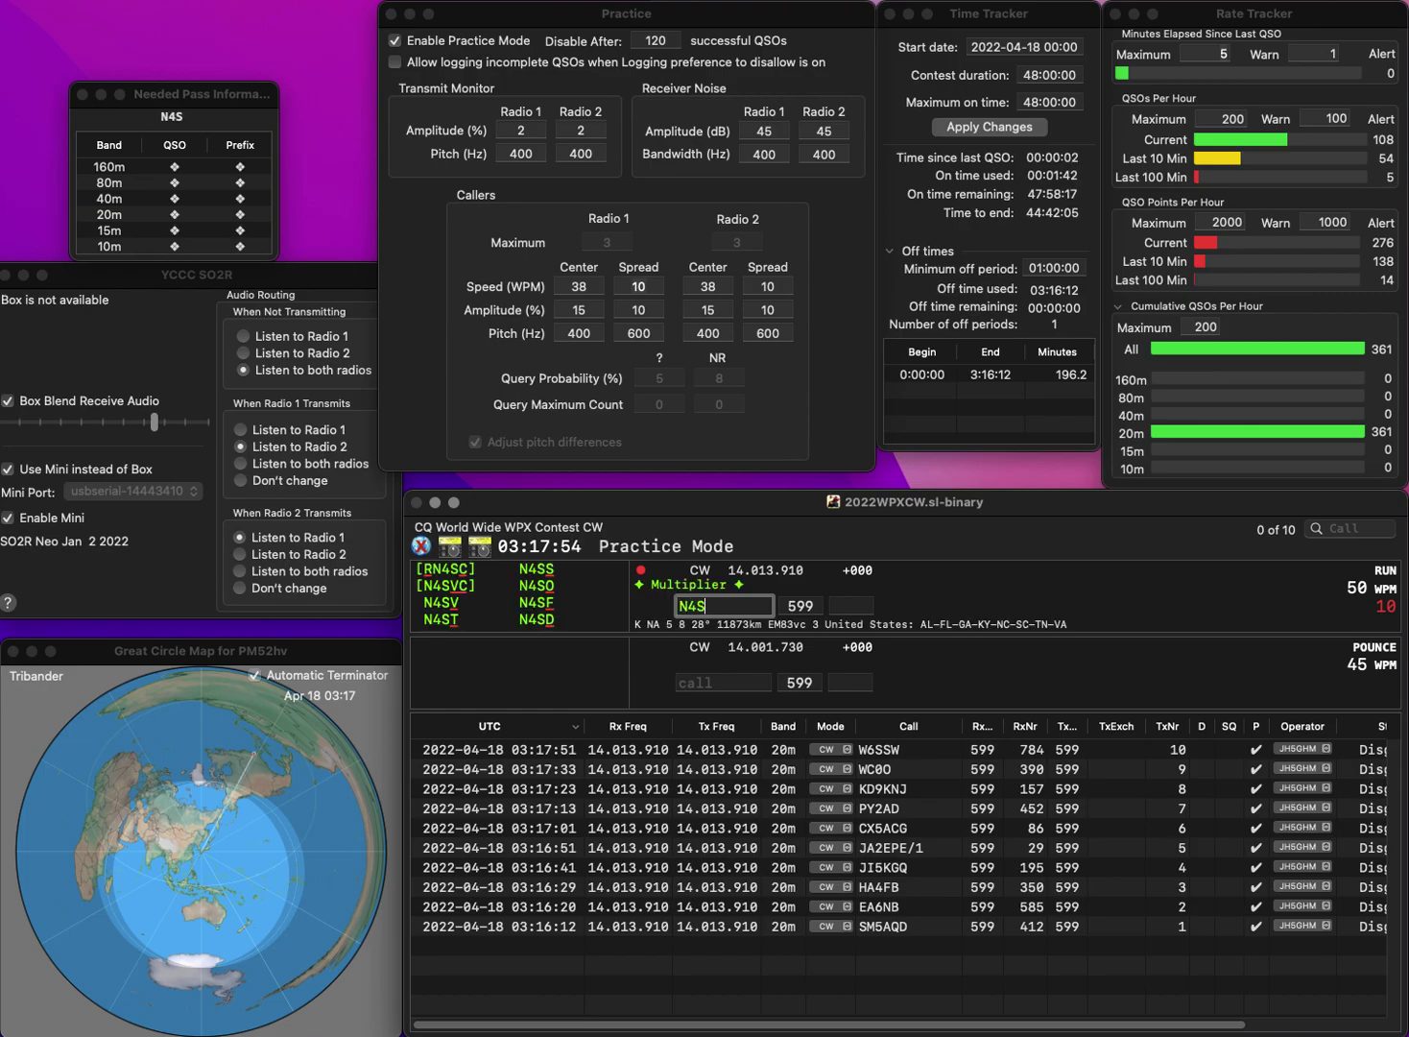
pyautogui.write('OS')
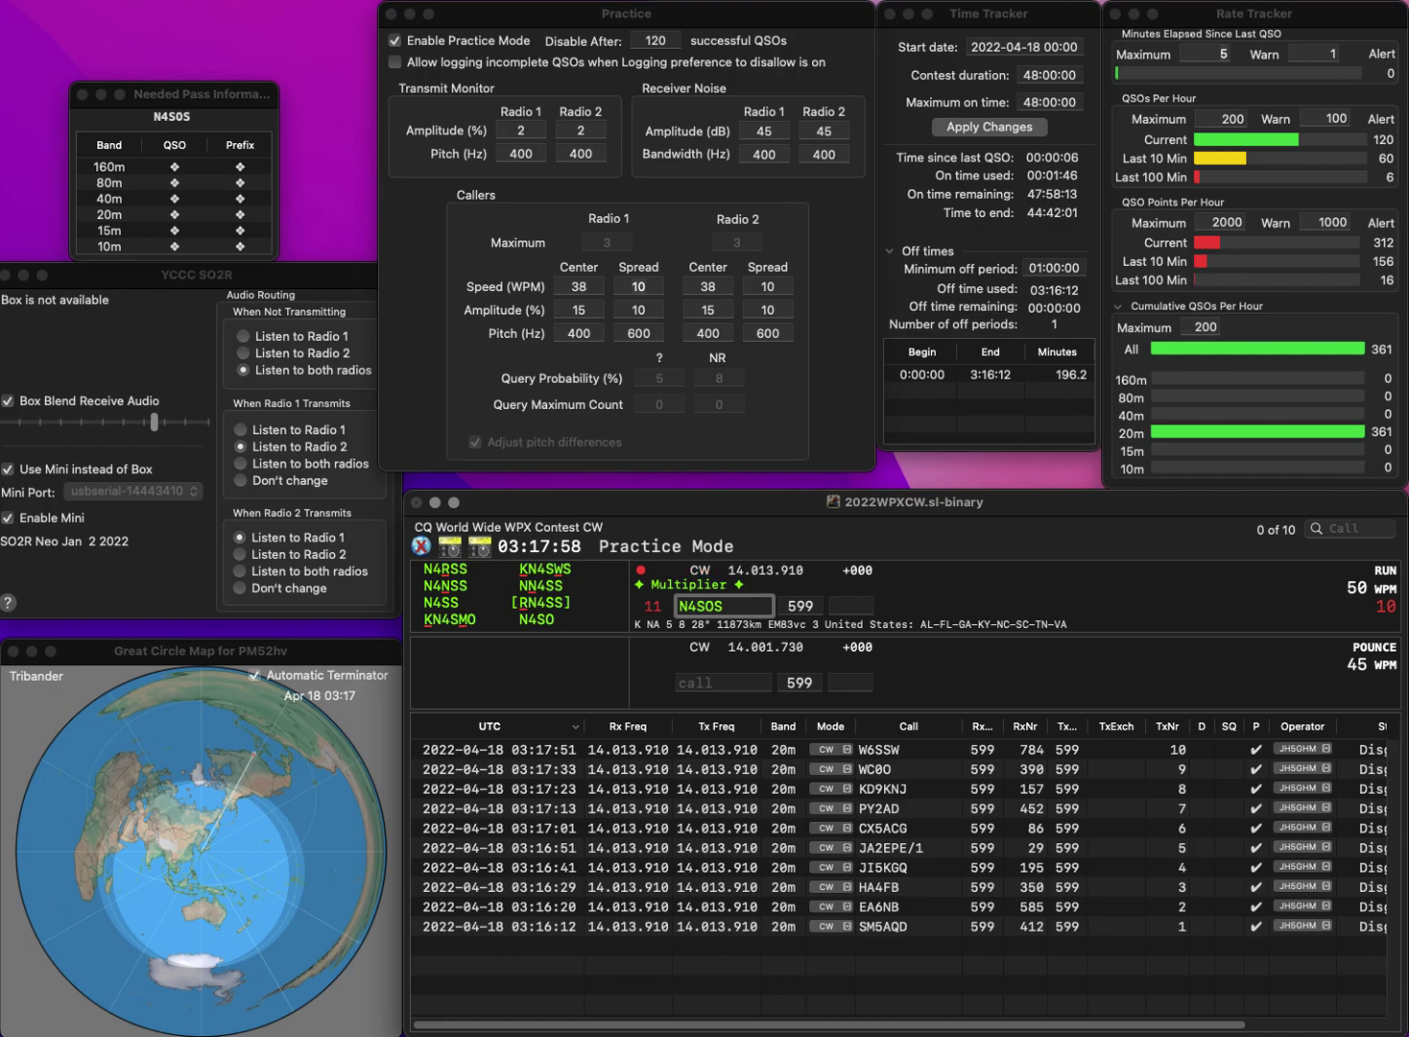
pyautogui.click(698, 606)
pyautogui.press('BackSpace')
pyautogui.write('H')
pyautogui.press('Return')
pyautogui.write('726')
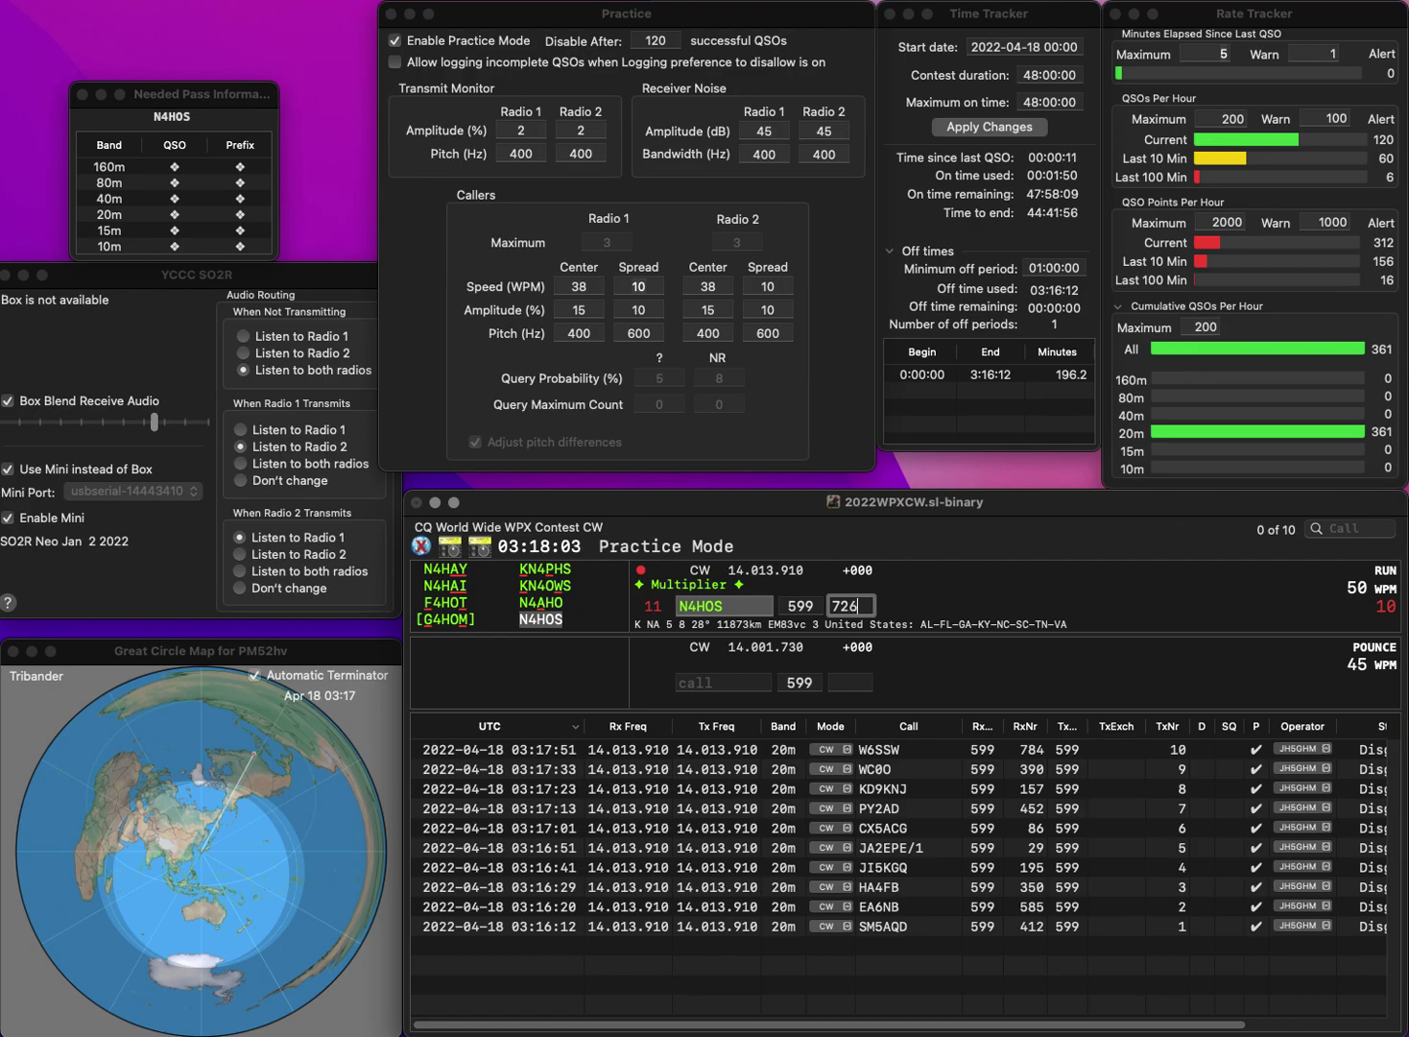
pyautogui.press('Return')
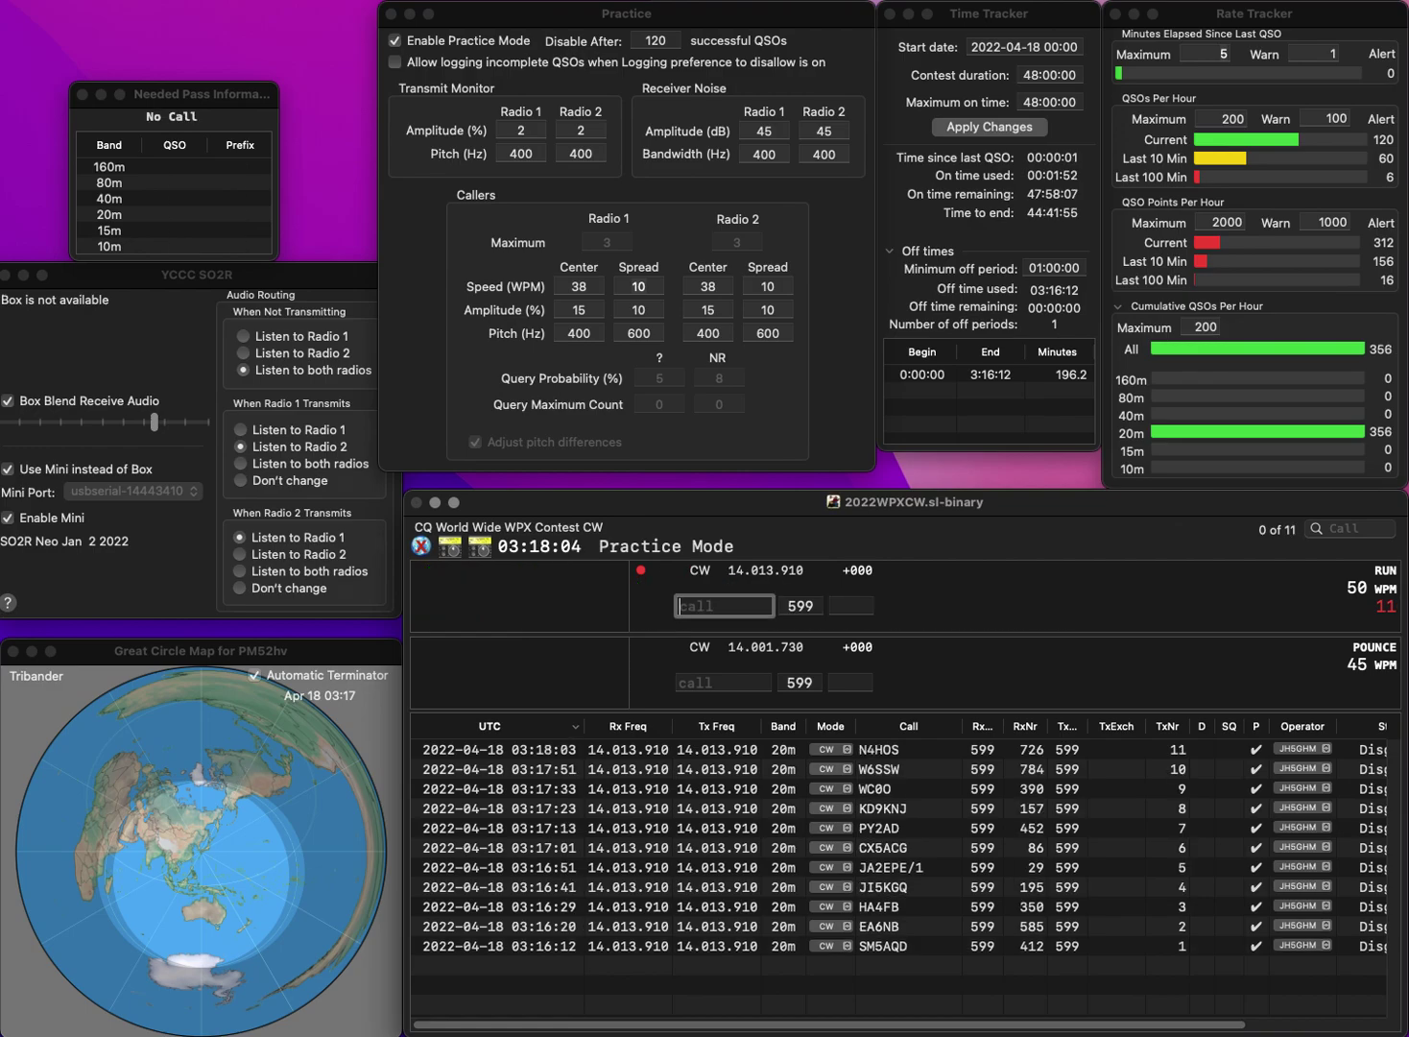
# Step: Log a contact with PY3FOX on the run radio with received number 162
pyautogui.write('PY3FOX')
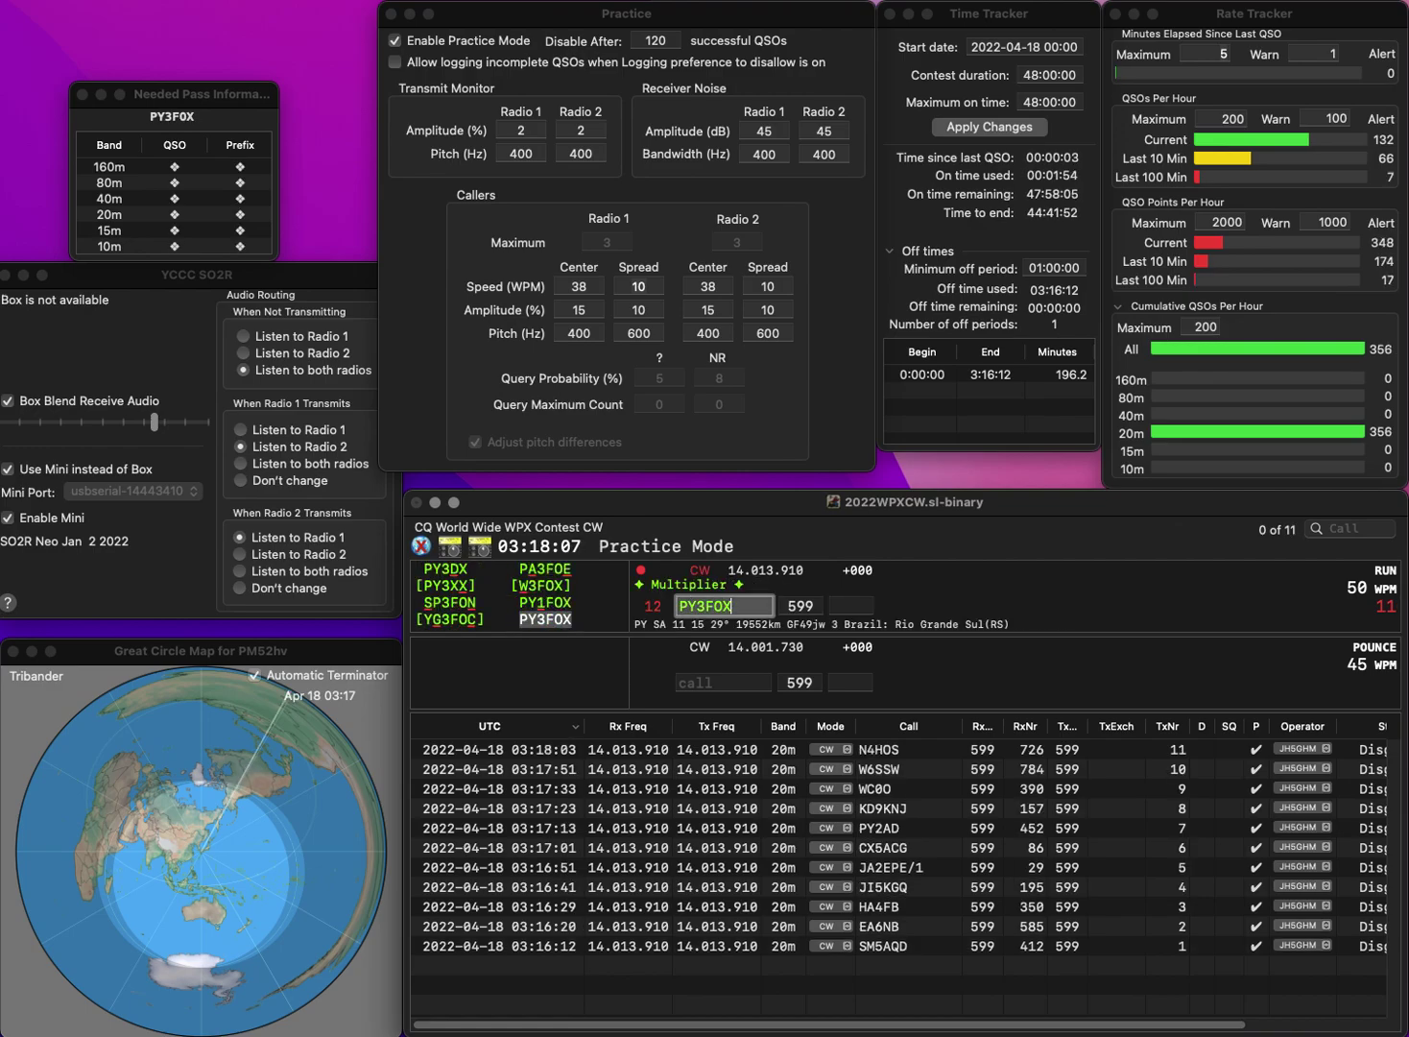
pyautogui.press('Return')
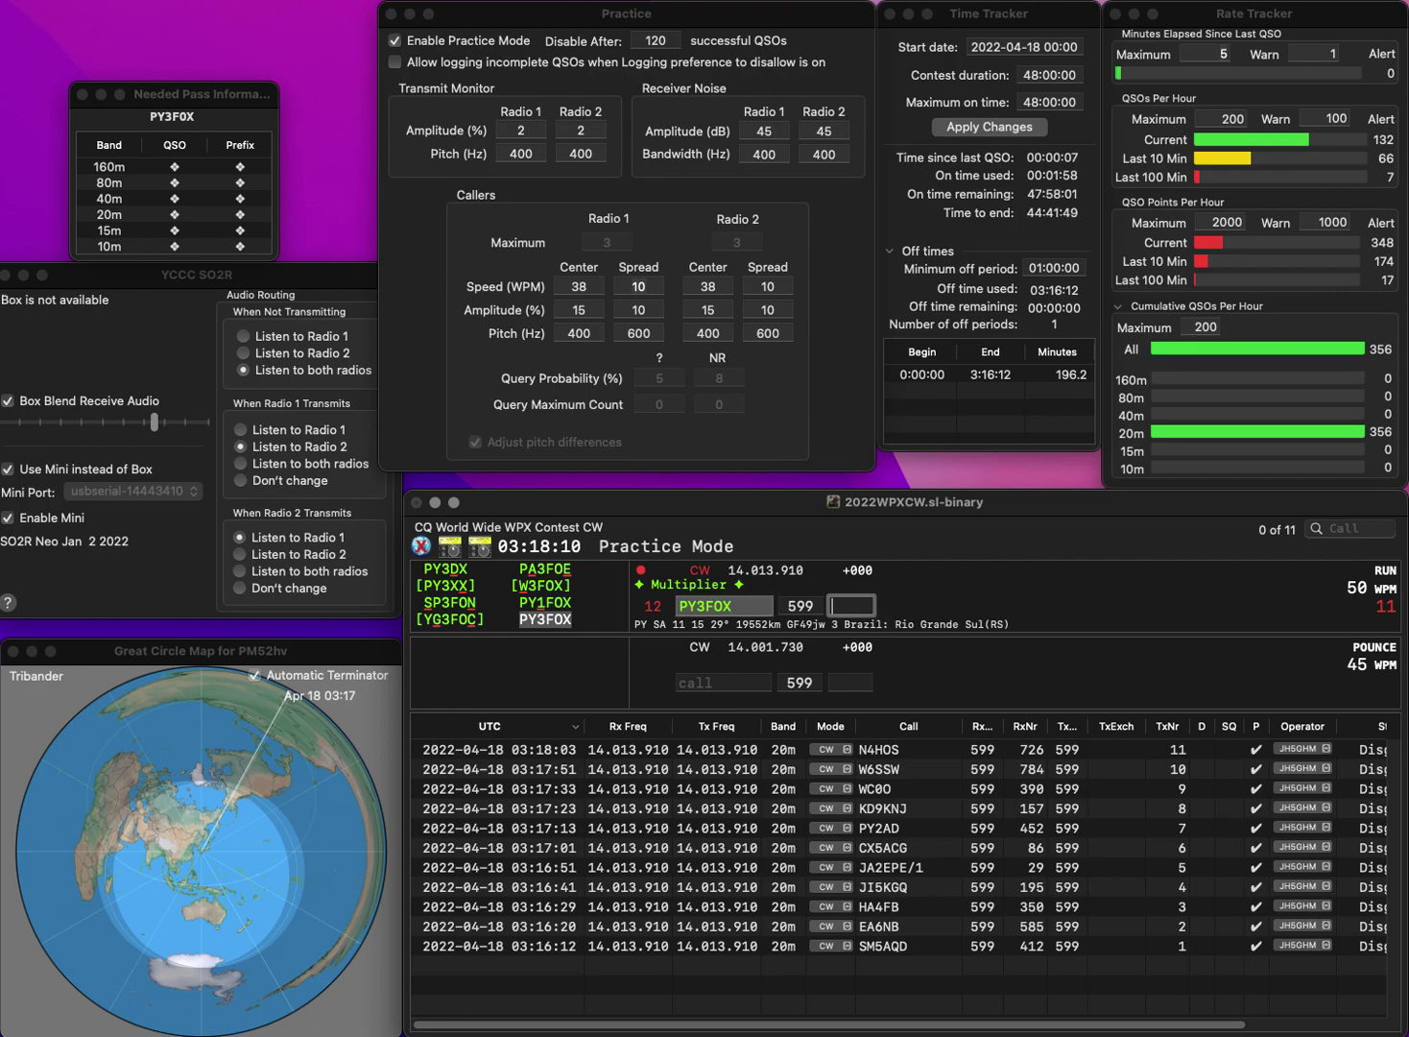
pyautogui.write('162')
pyautogui.press('Return')
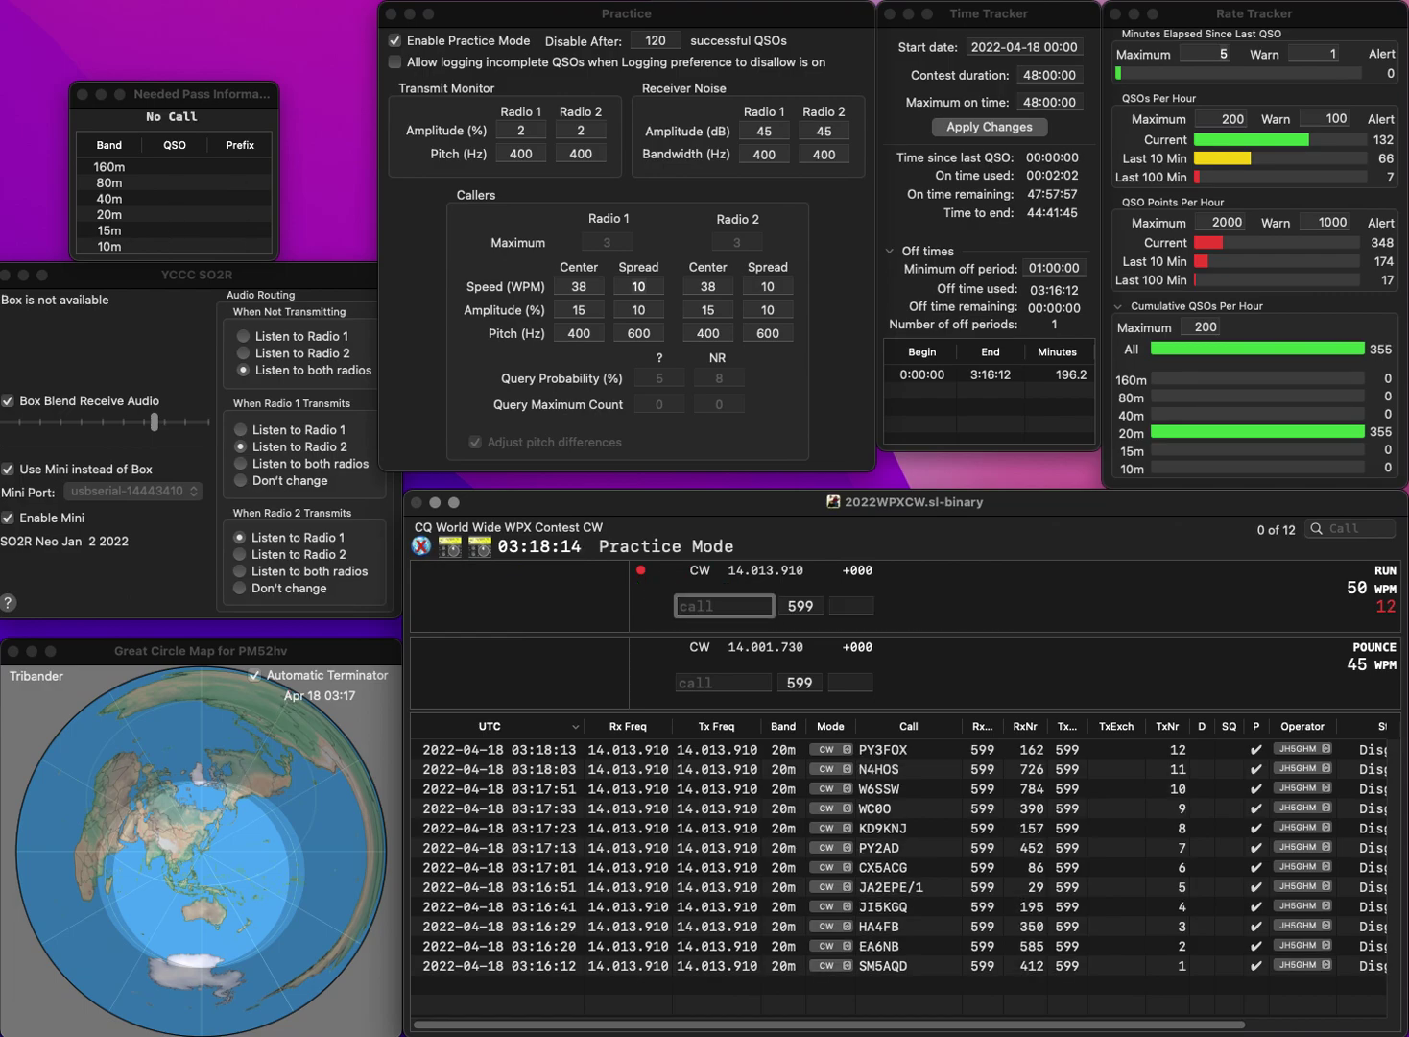
pyautogui.write('DO8KAS')
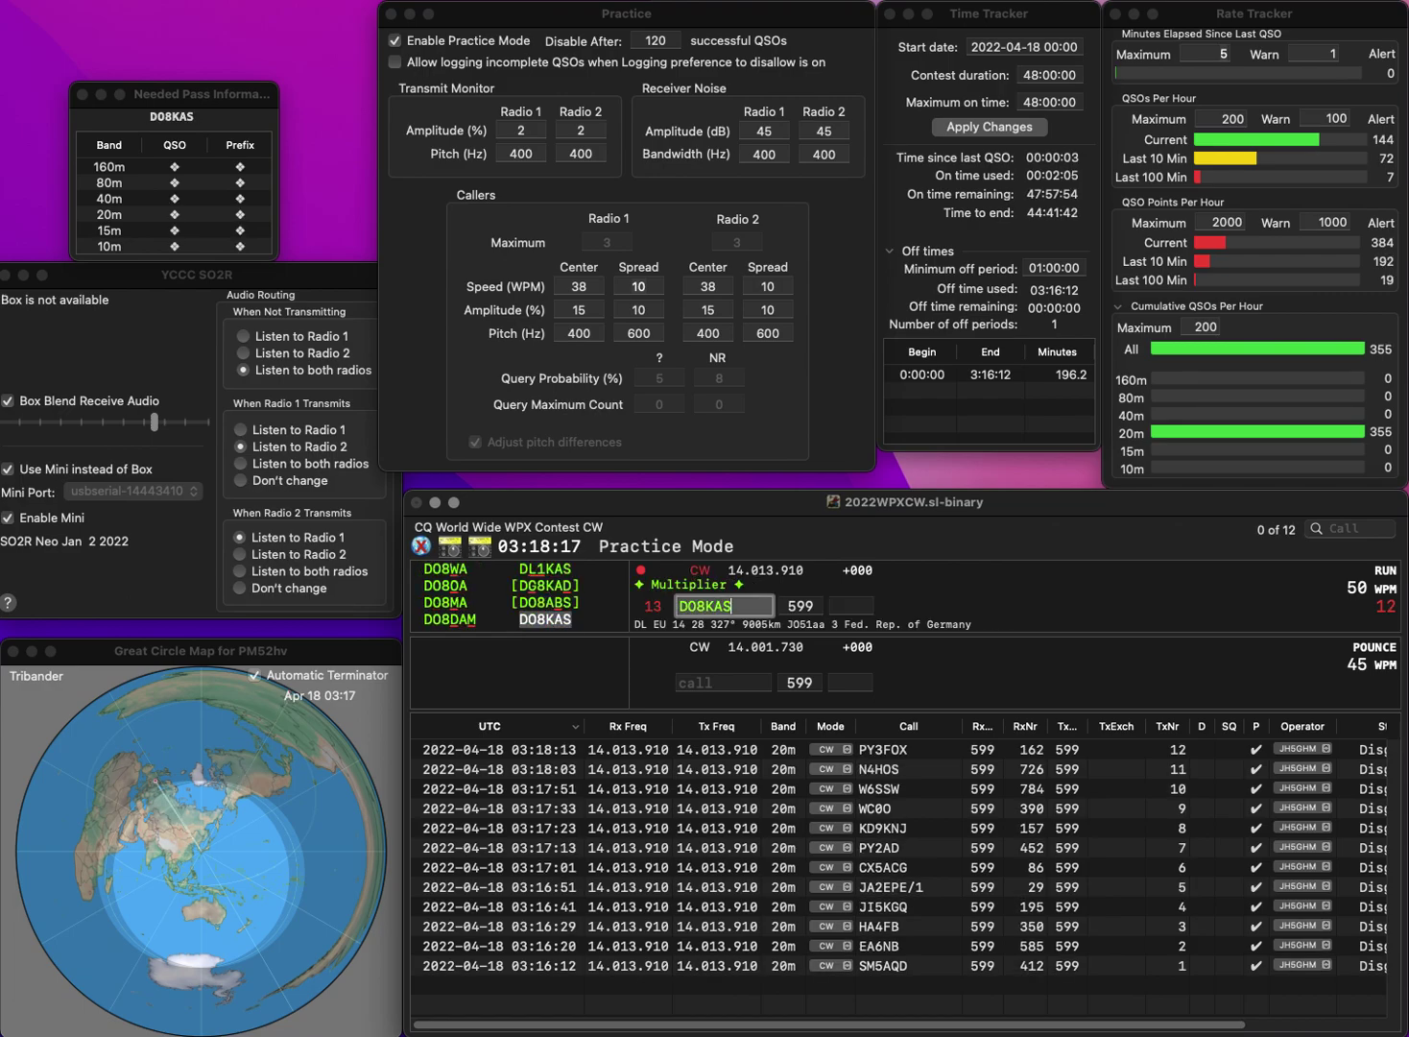
pyautogui.press('space')
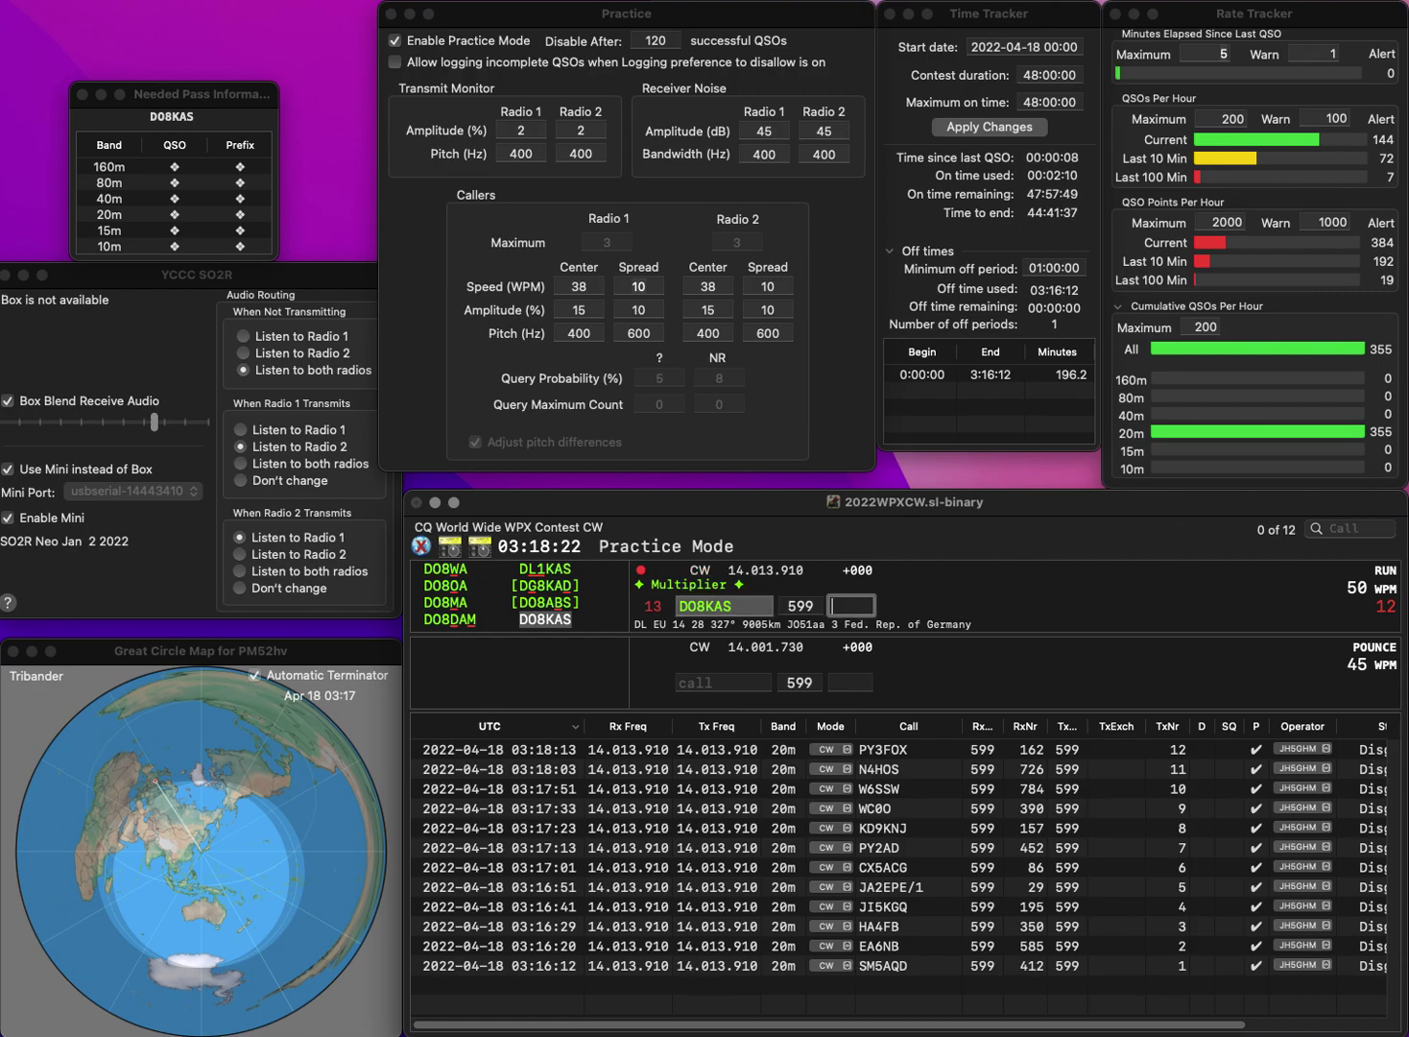
pyautogui.write('46')
pyautogui.press('Return')
pyautogui.write('N2NU')
pyautogui.press('Return')
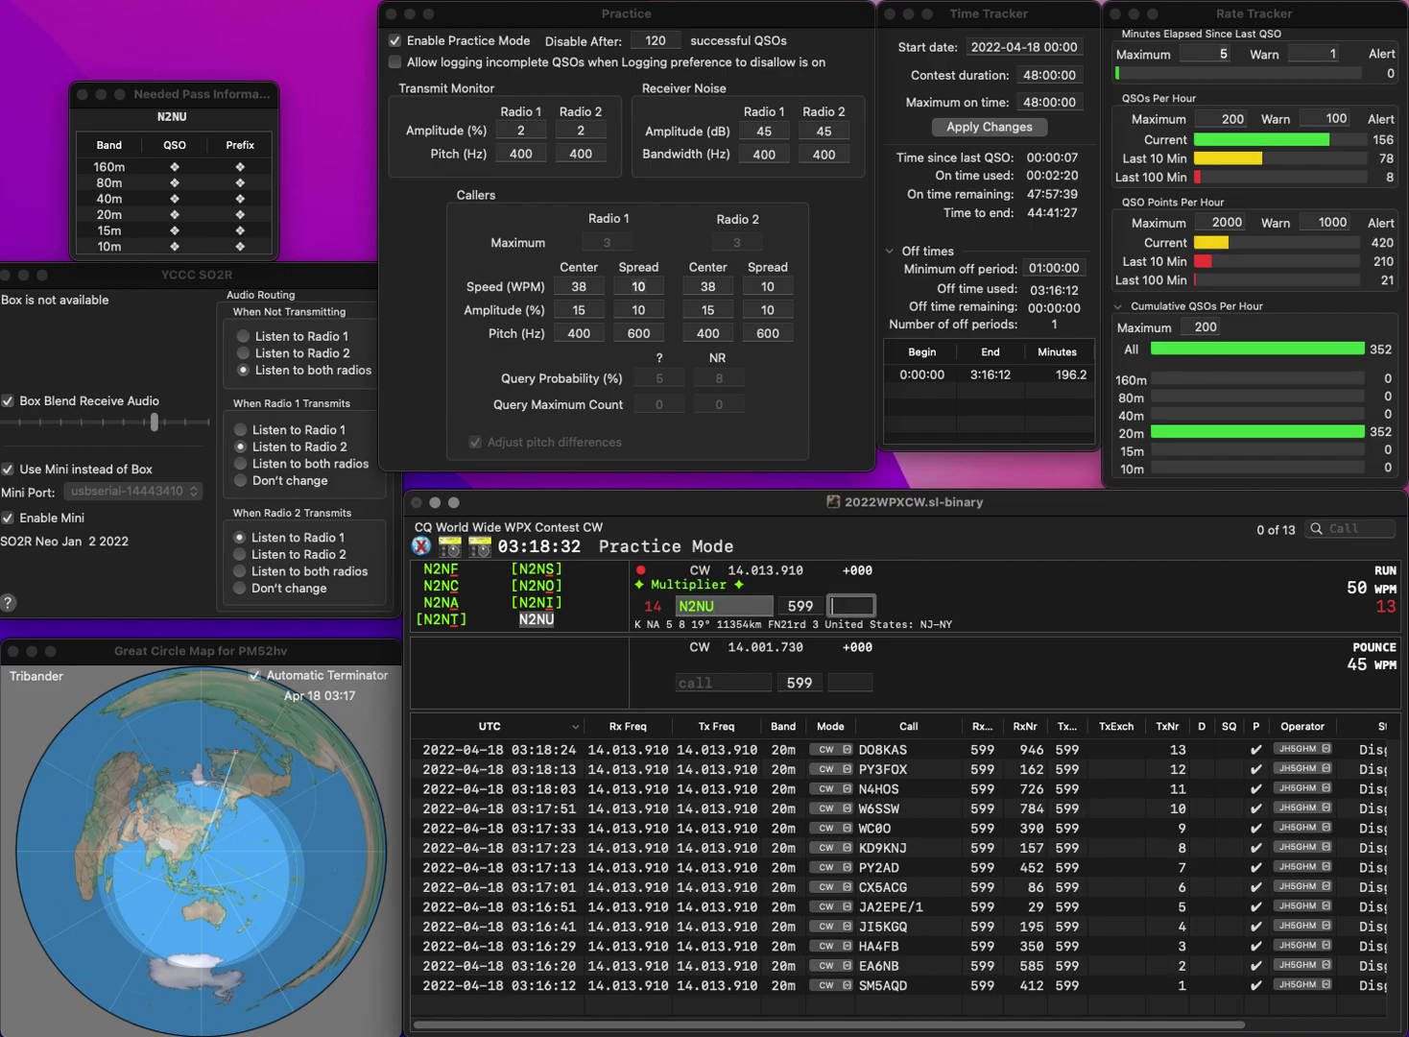
pyautogui.write('565')
pyautogui.press('Return')
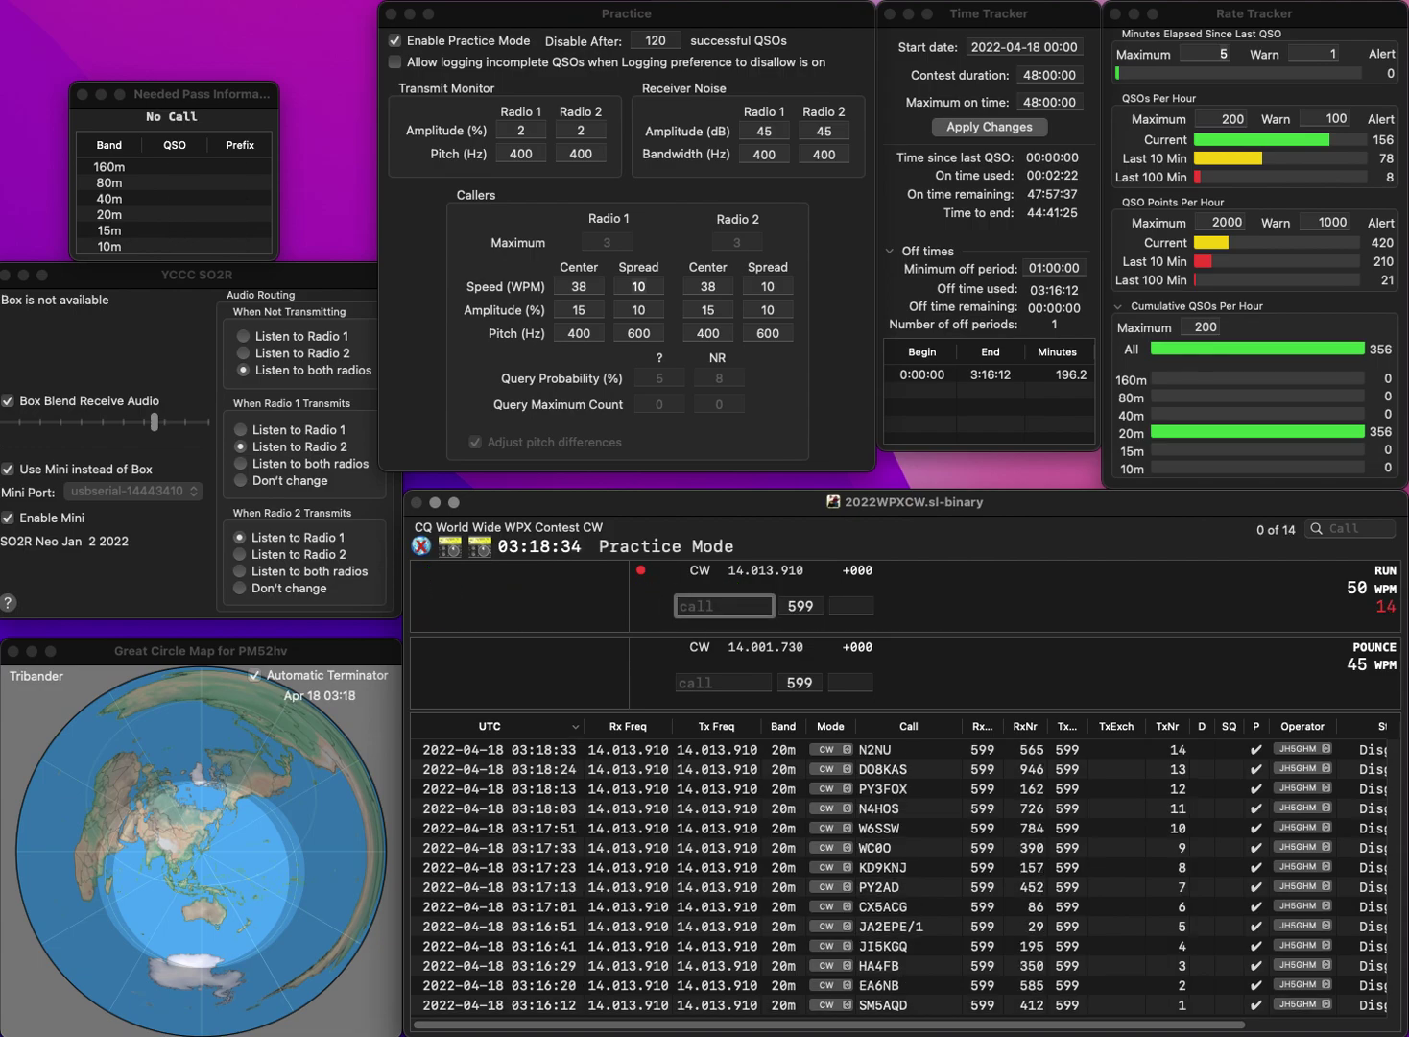
# Step: Log a contact with SP6M on the run radio with received number 840
pyautogui.write('SP6M')
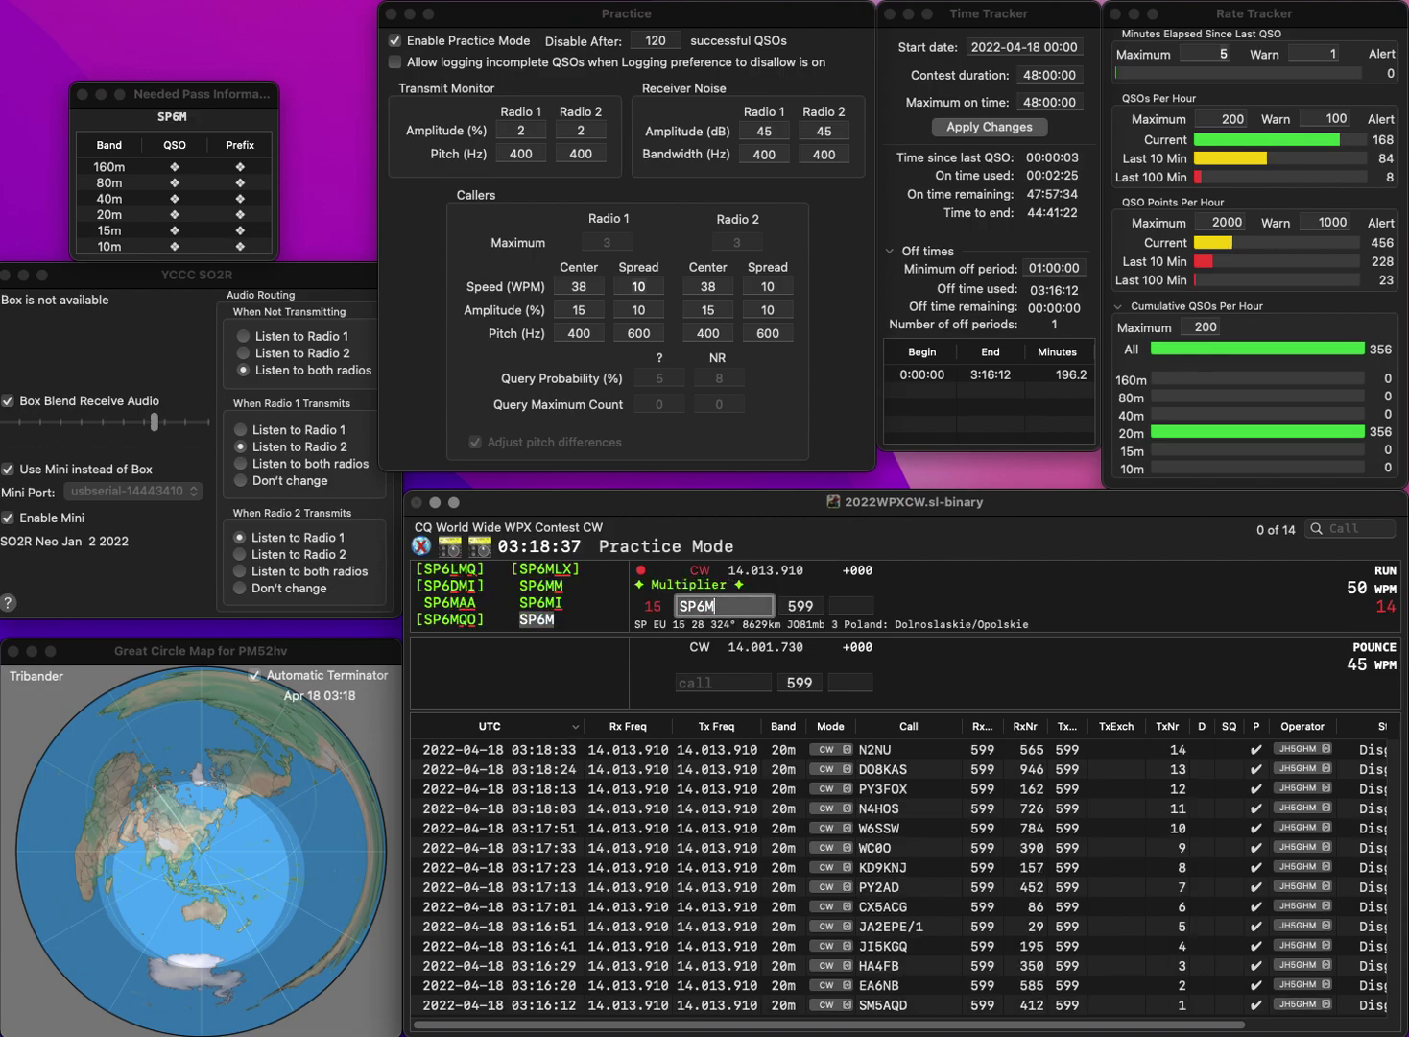
pyautogui.press('Return')
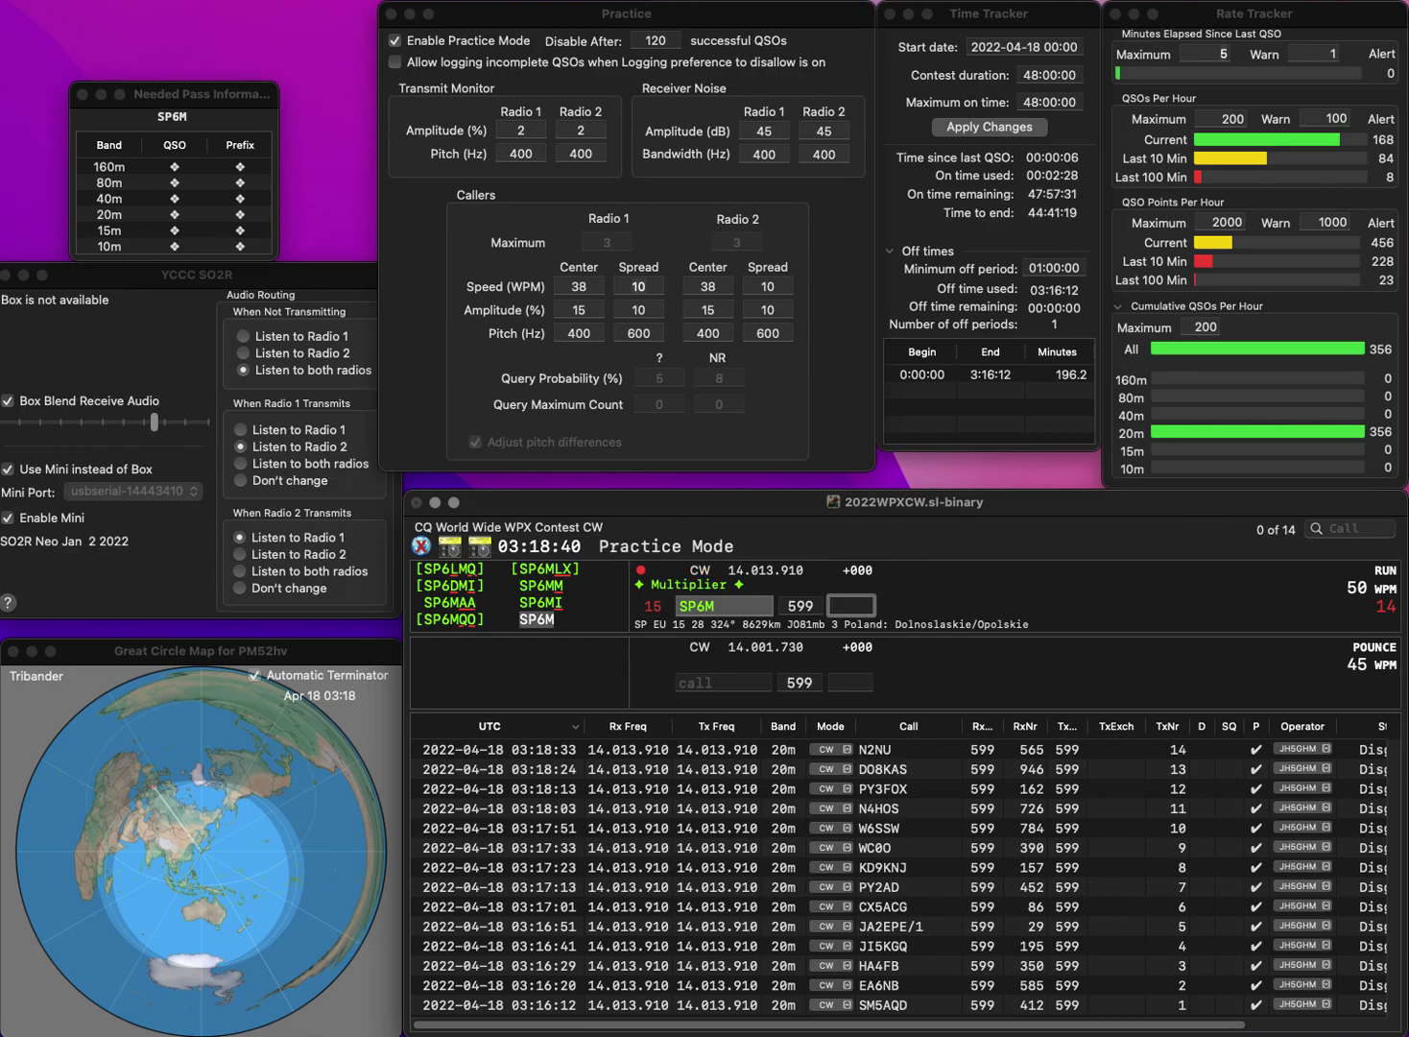
pyautogui.write('840')
pyautogui.press('Return')
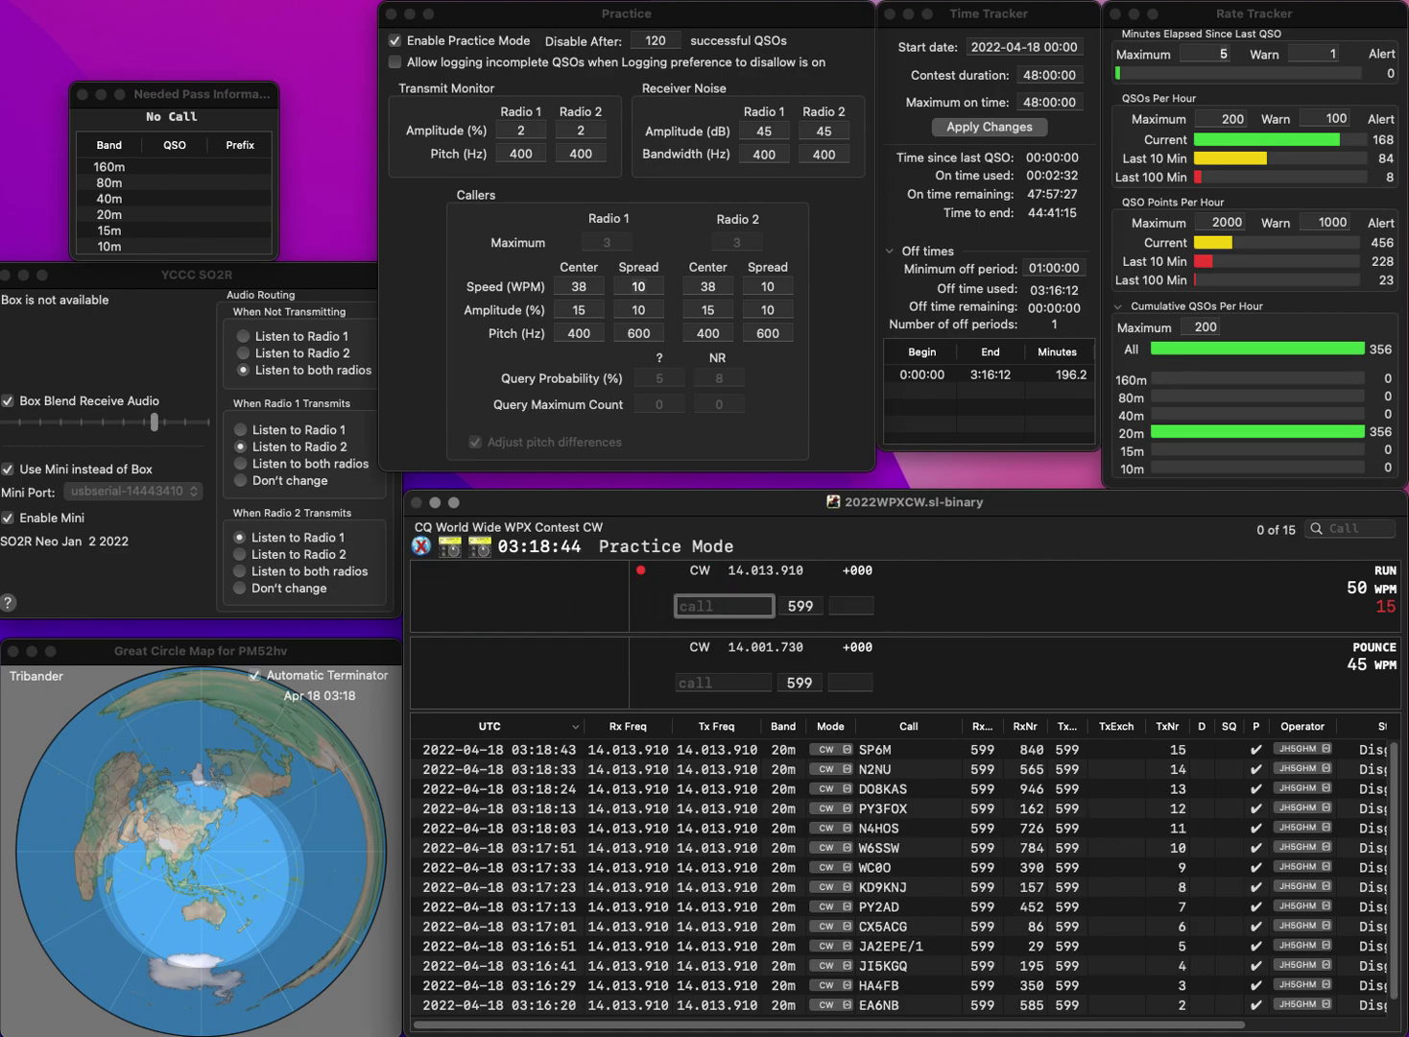
pyautogui.write('WB7OTL')
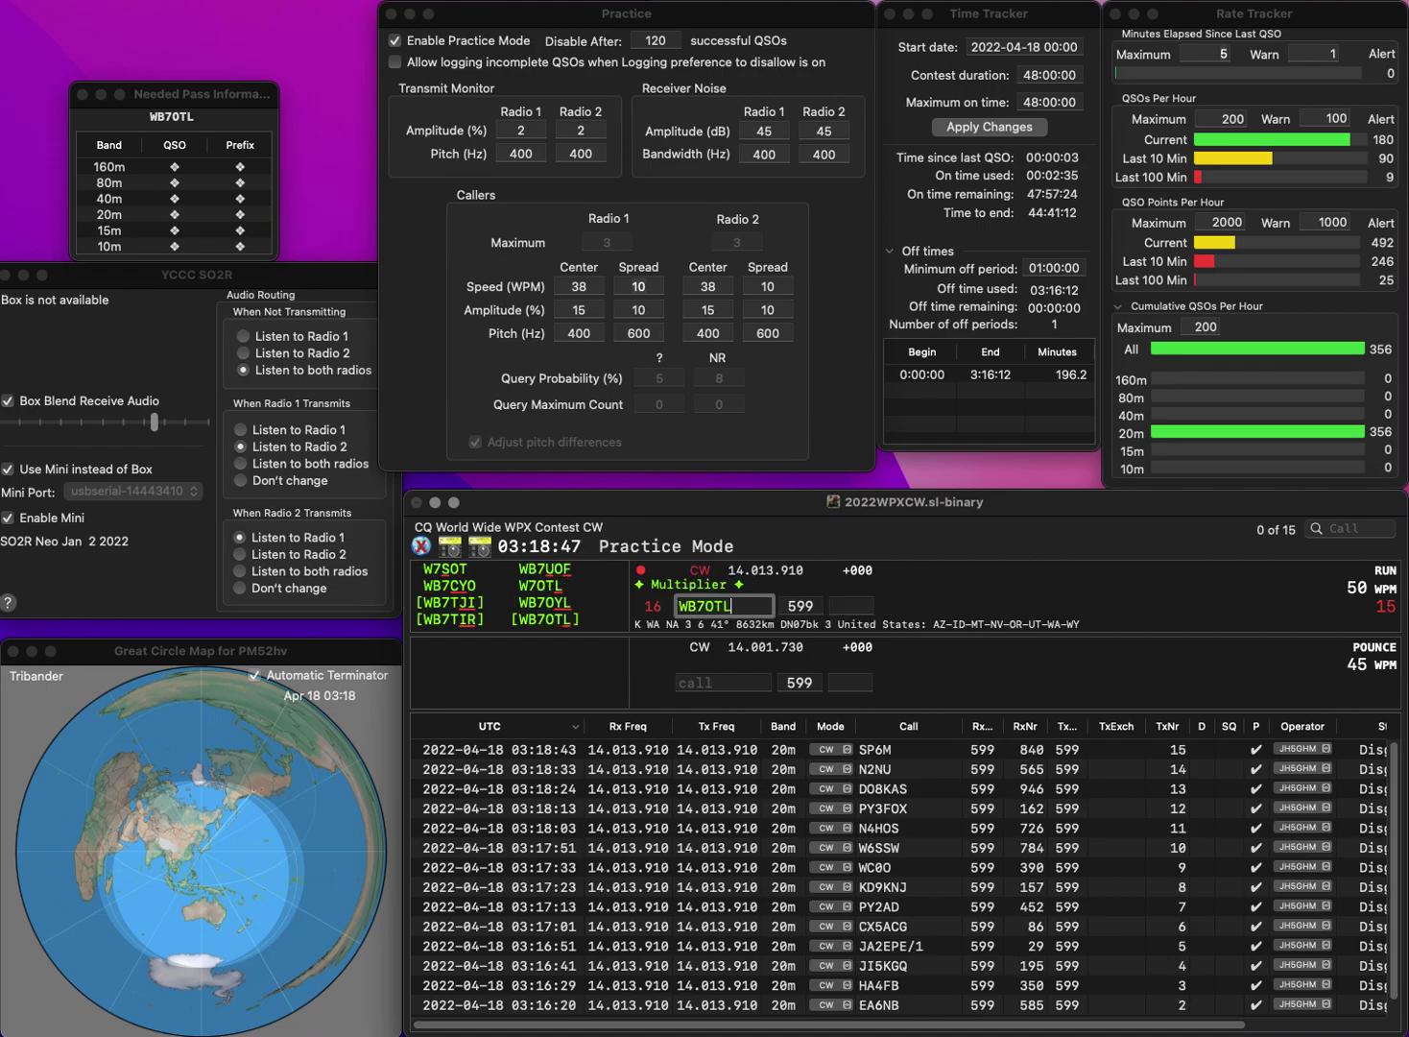
pyautogui.press('space')
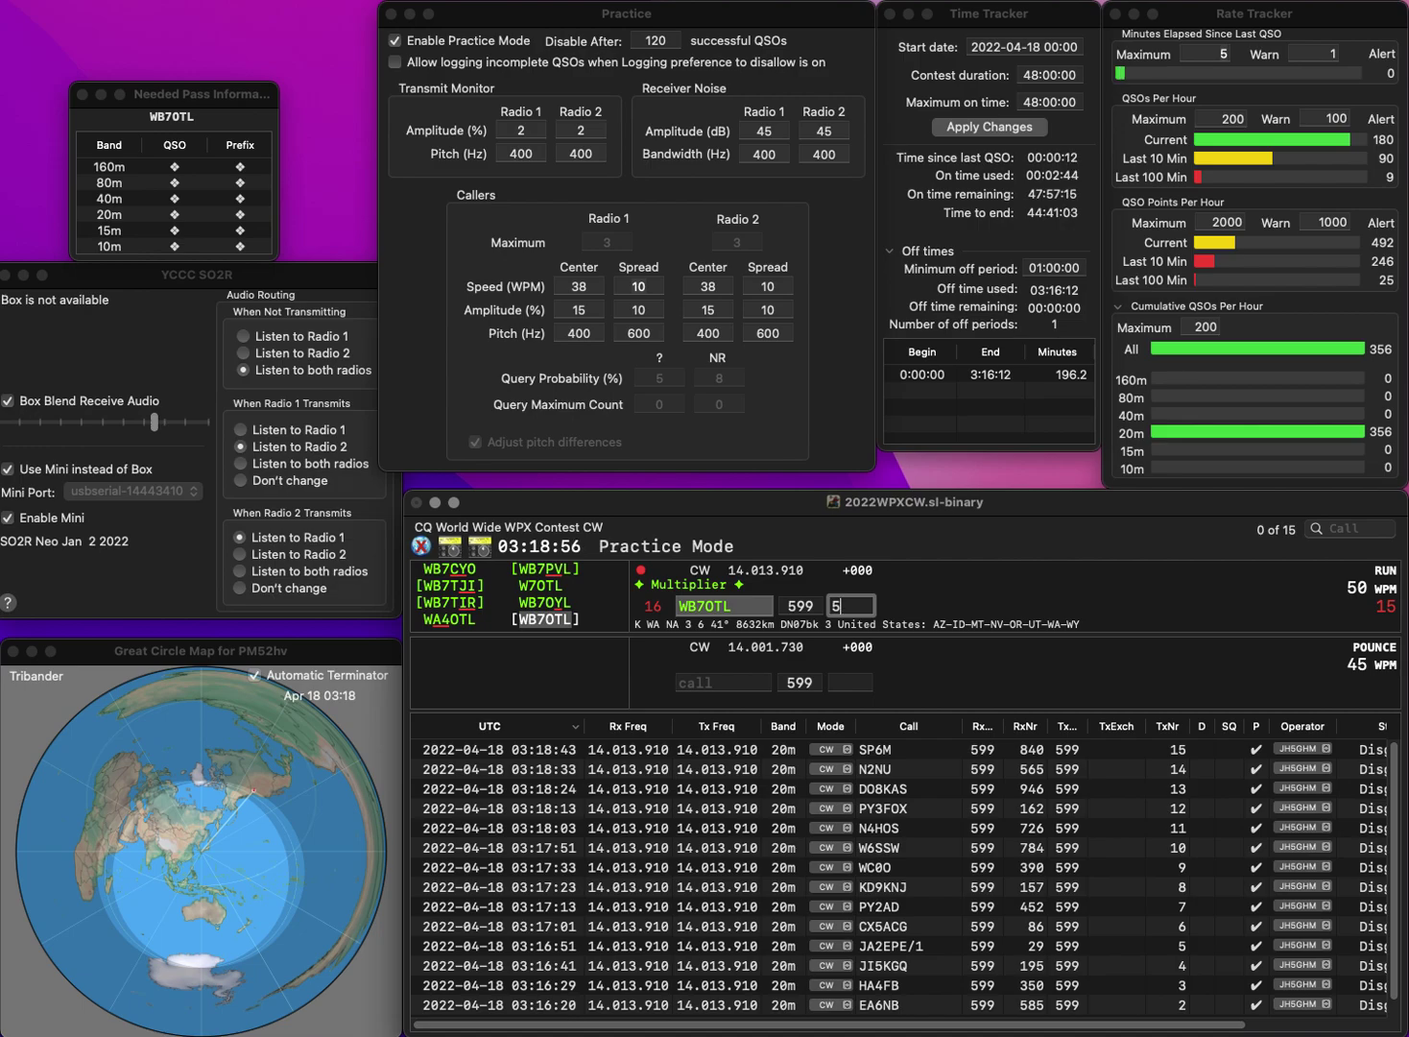
pyautogui.write('7')
pyautogui.press('Return')
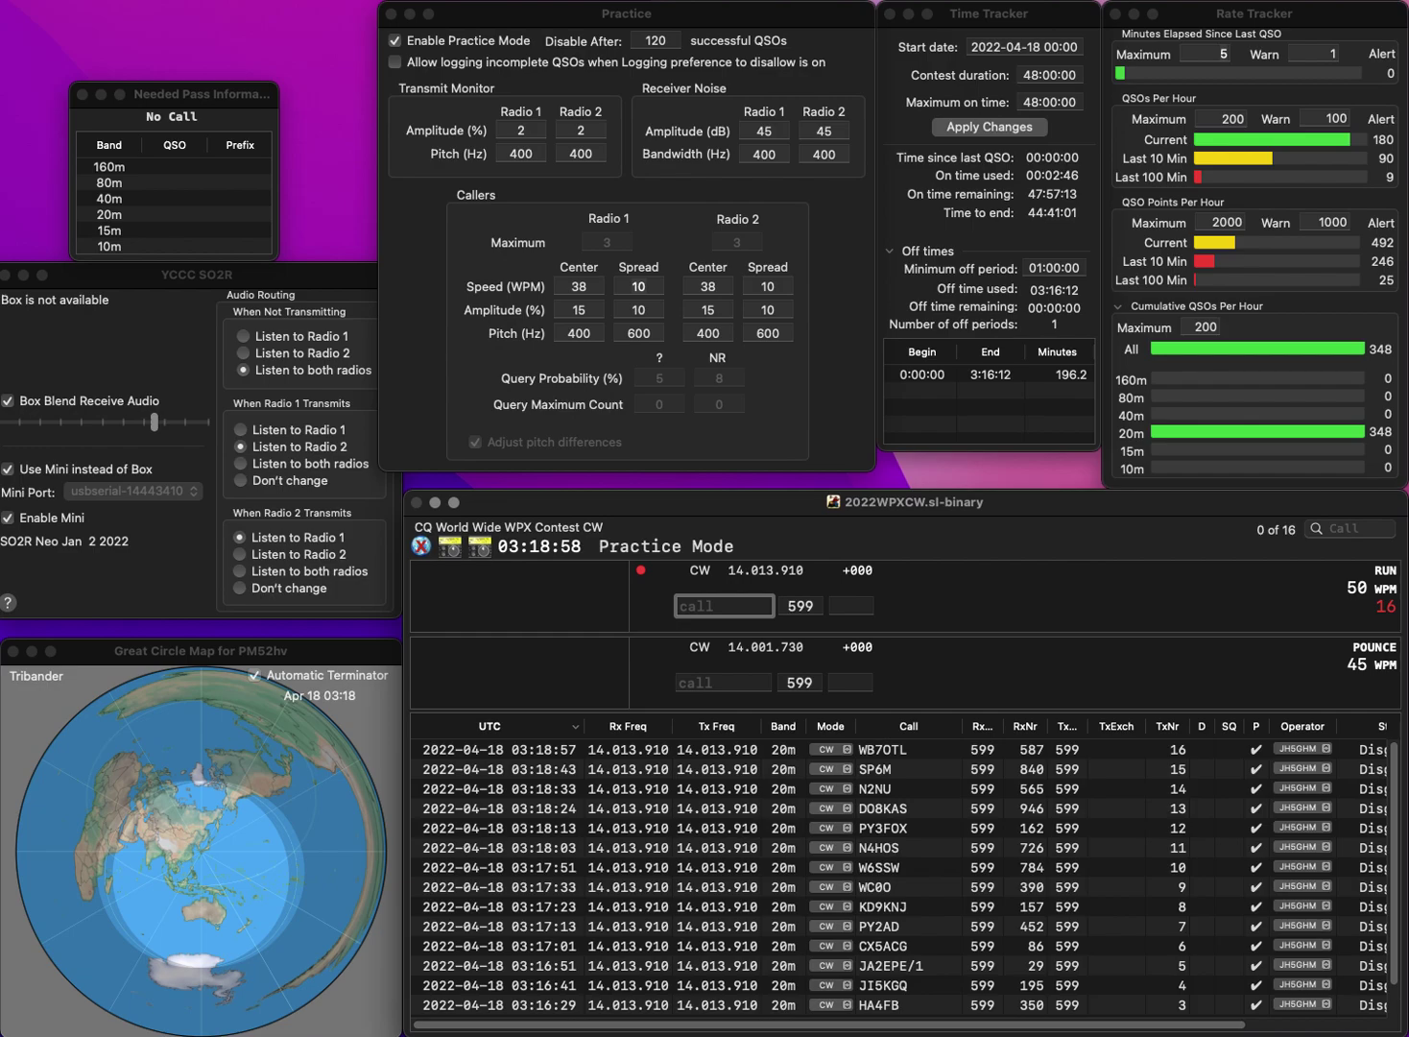
# Step: Enter N6B on the run radio, complete the call sign to N6AEB, and log the contact with received number 109
pyautogui.write('N6B')
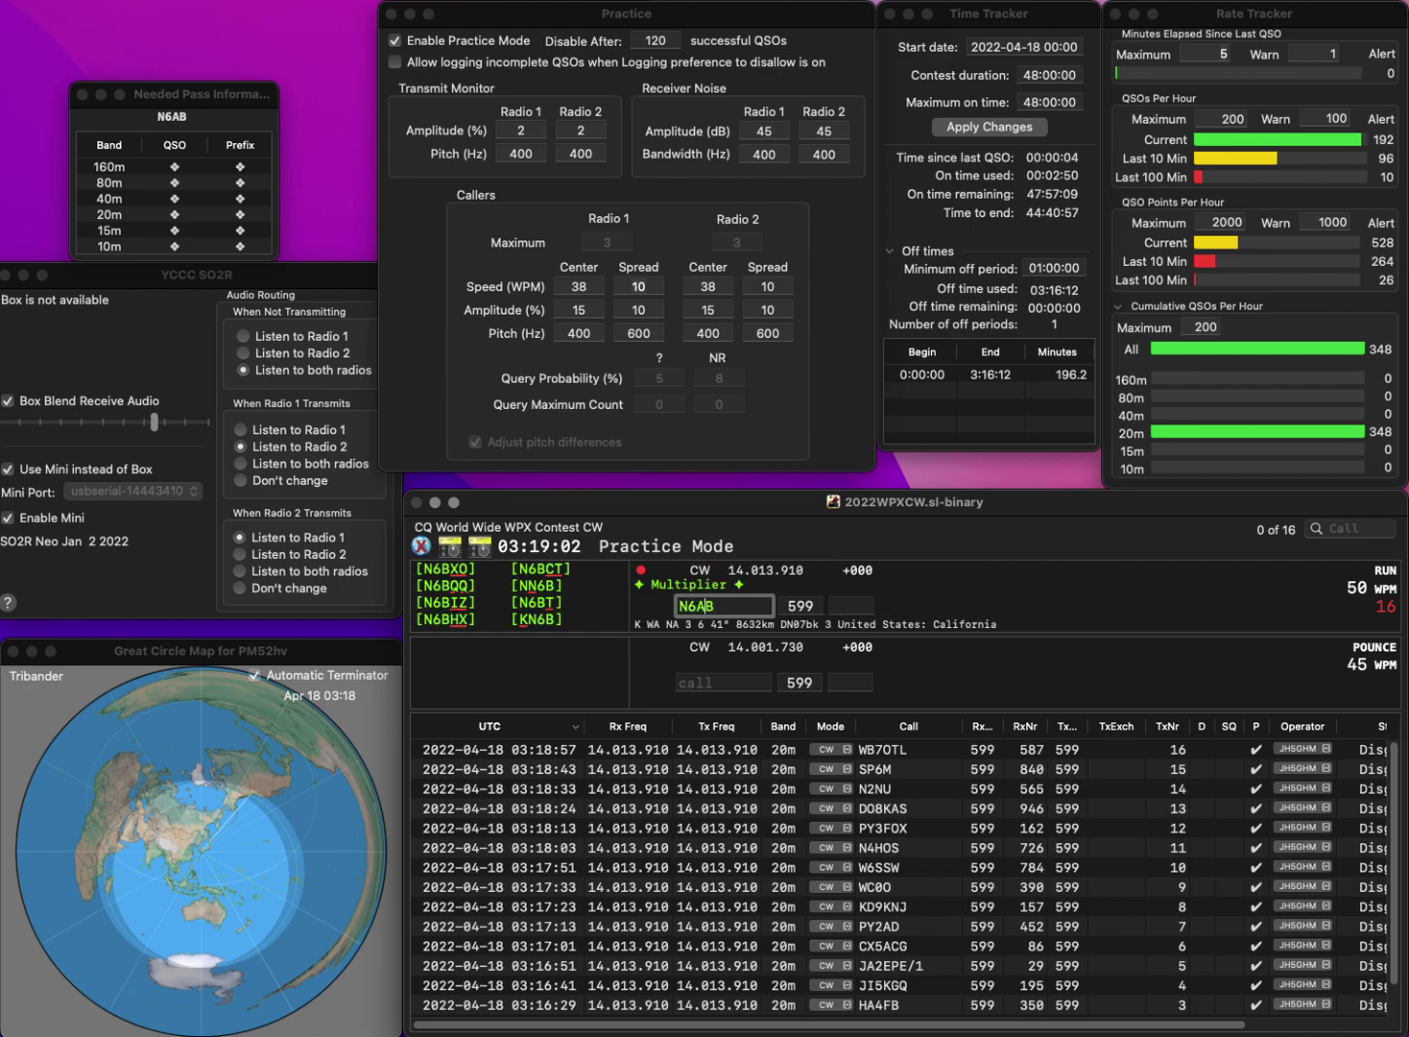
pyautogui.press('Left')
pyautogui.write('AE')
pyautogui.press('space')
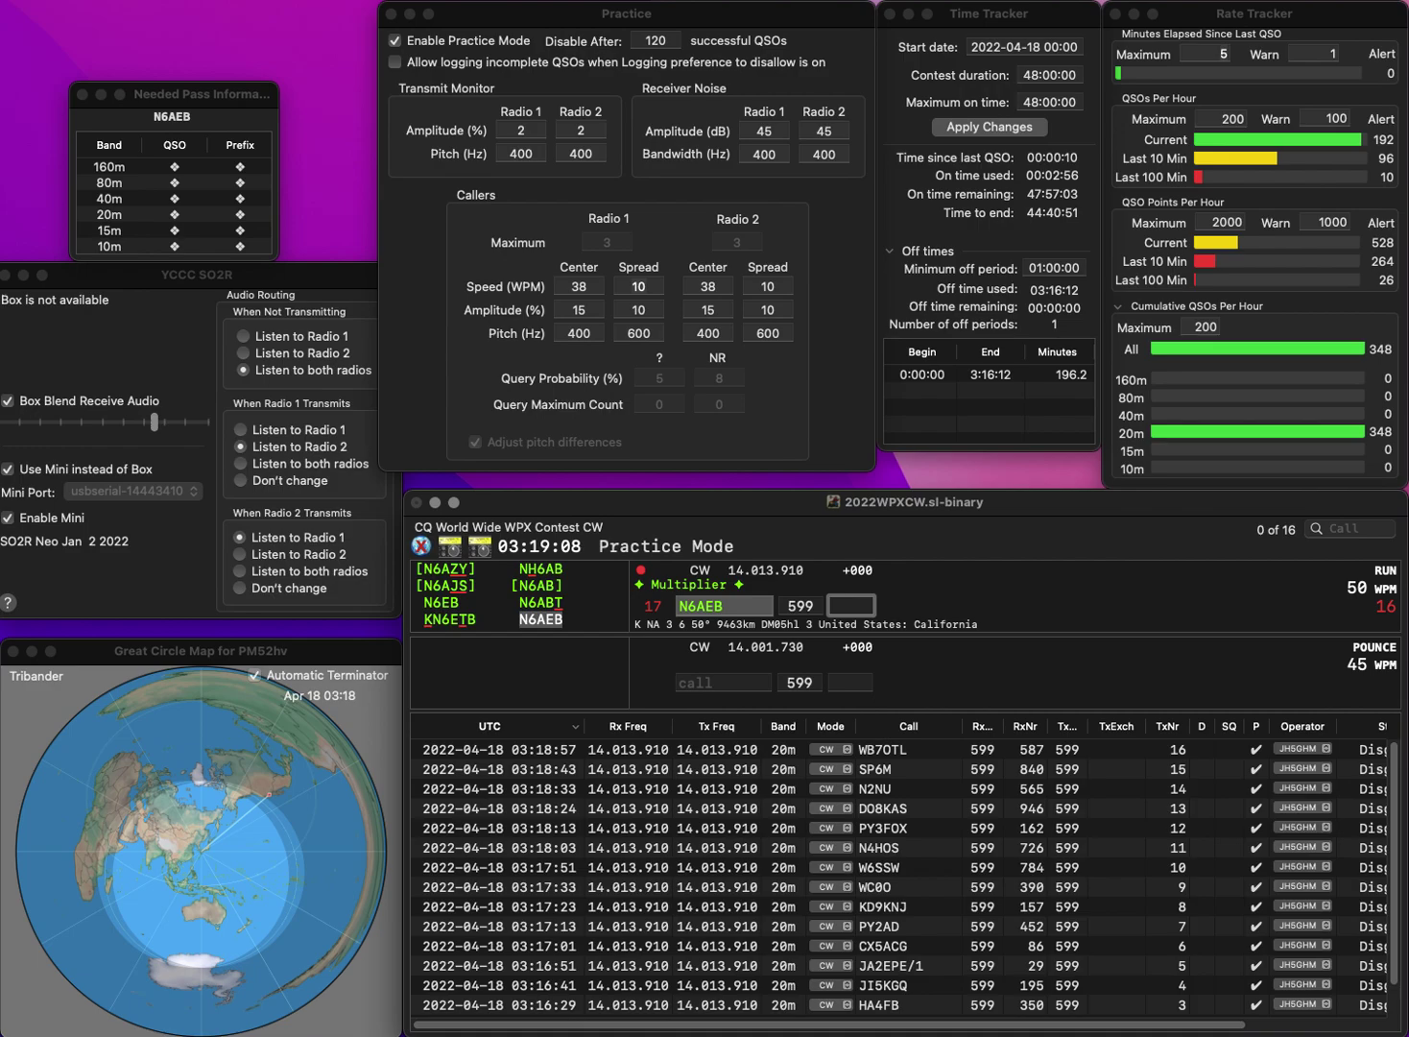
pyautogui.write('109')
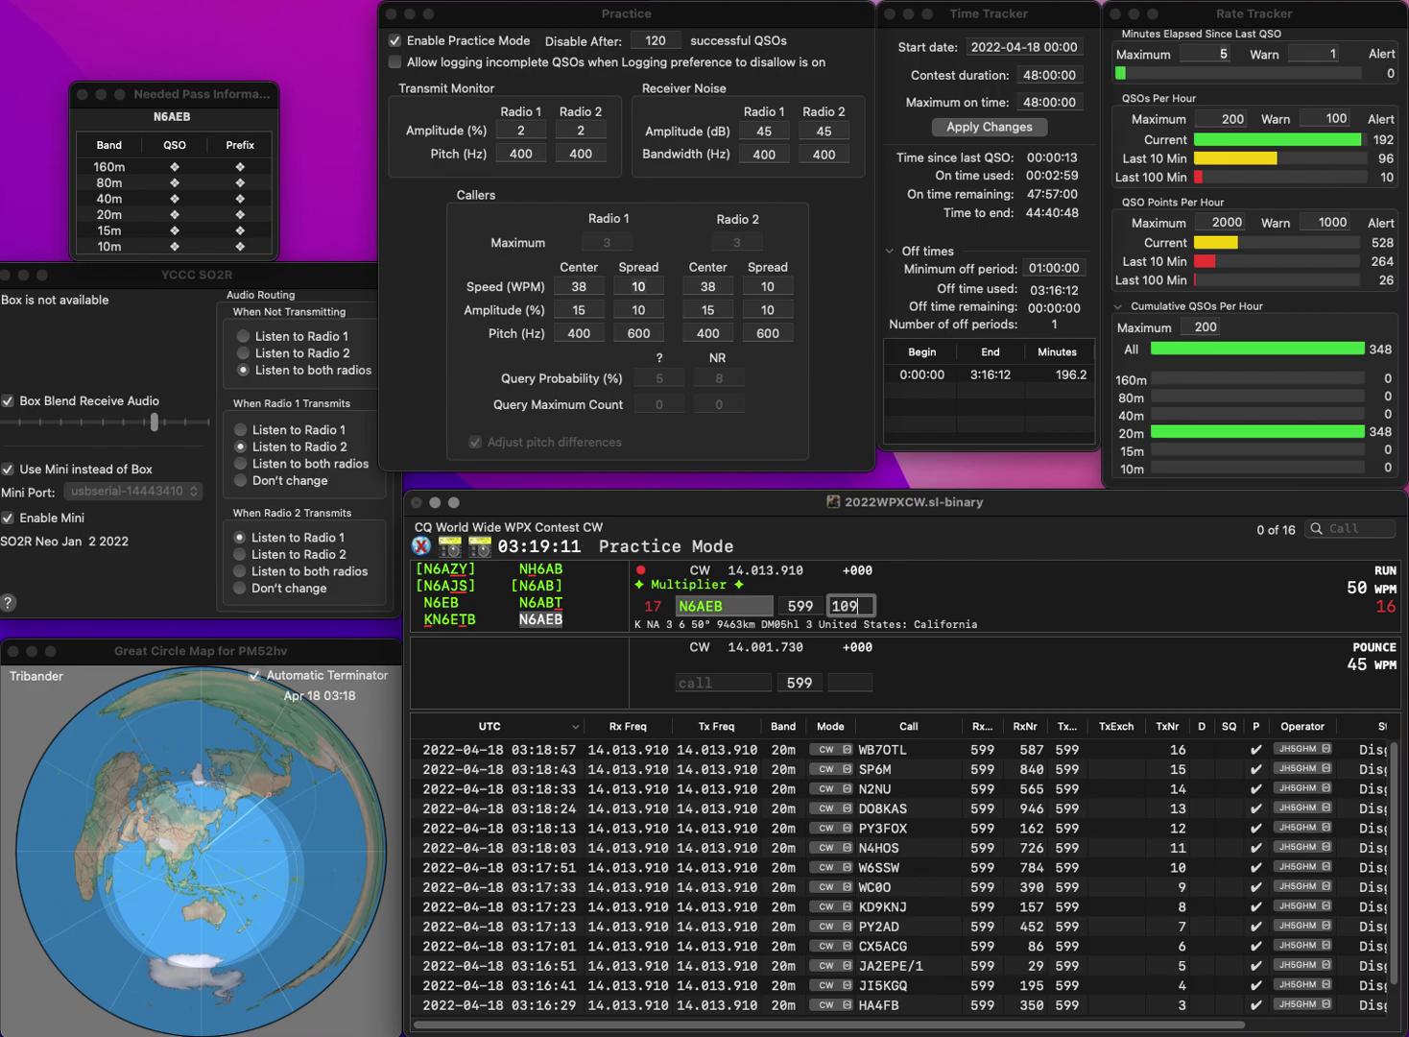
pyautogui.press('Return')
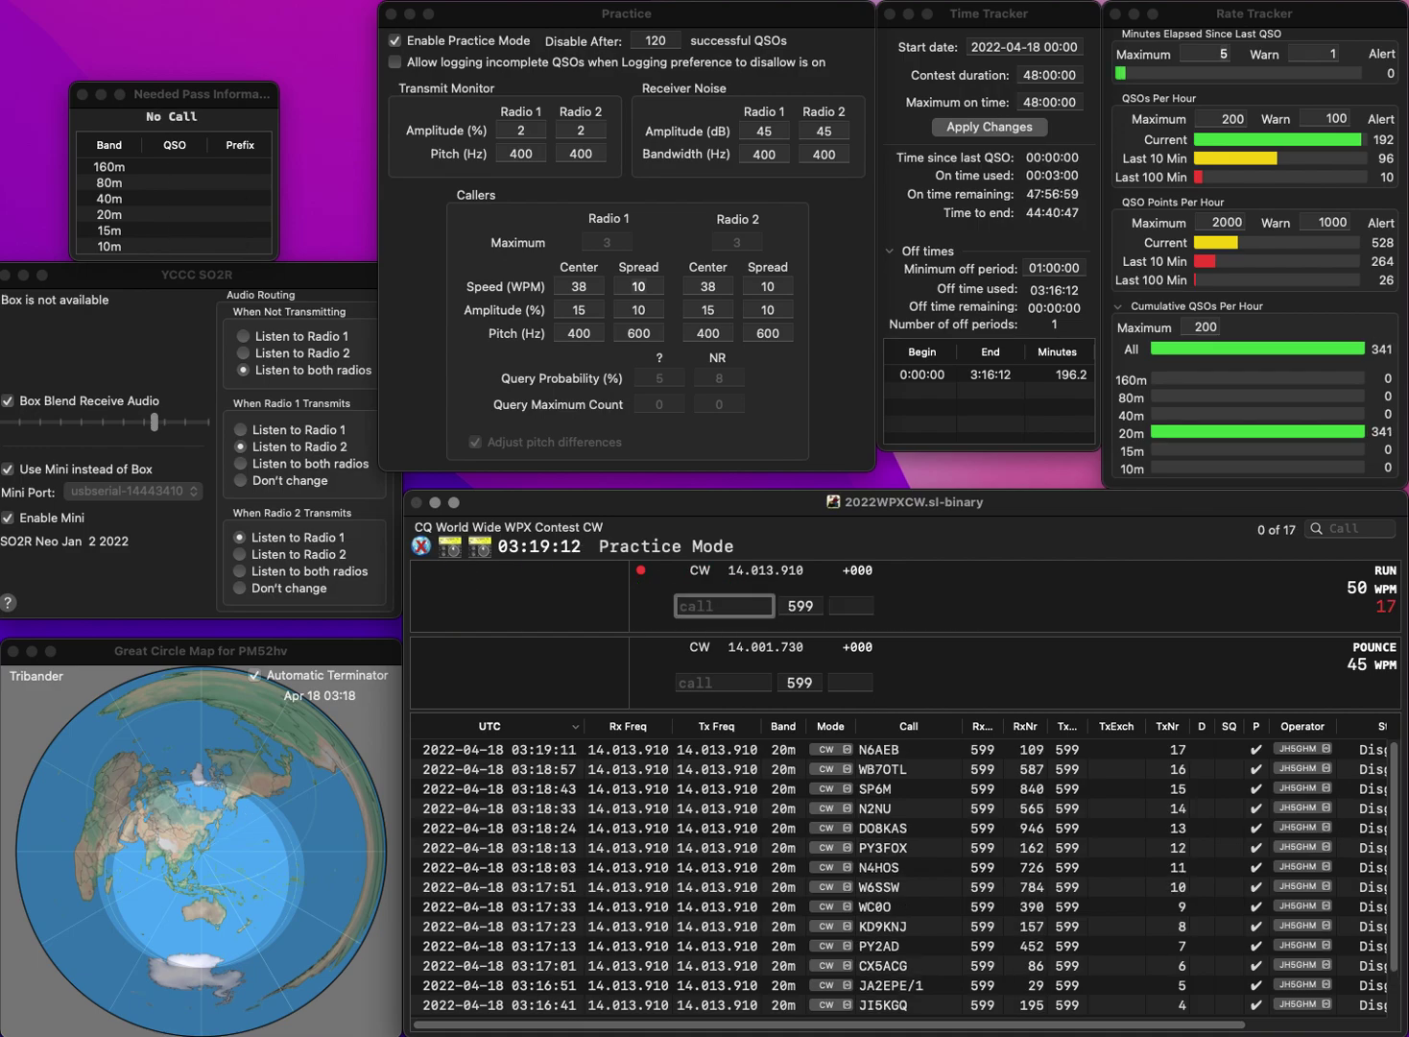
# Step: Log a contact with OE6RNT on the run radio with received number 569
pyautogui.write('OE6')
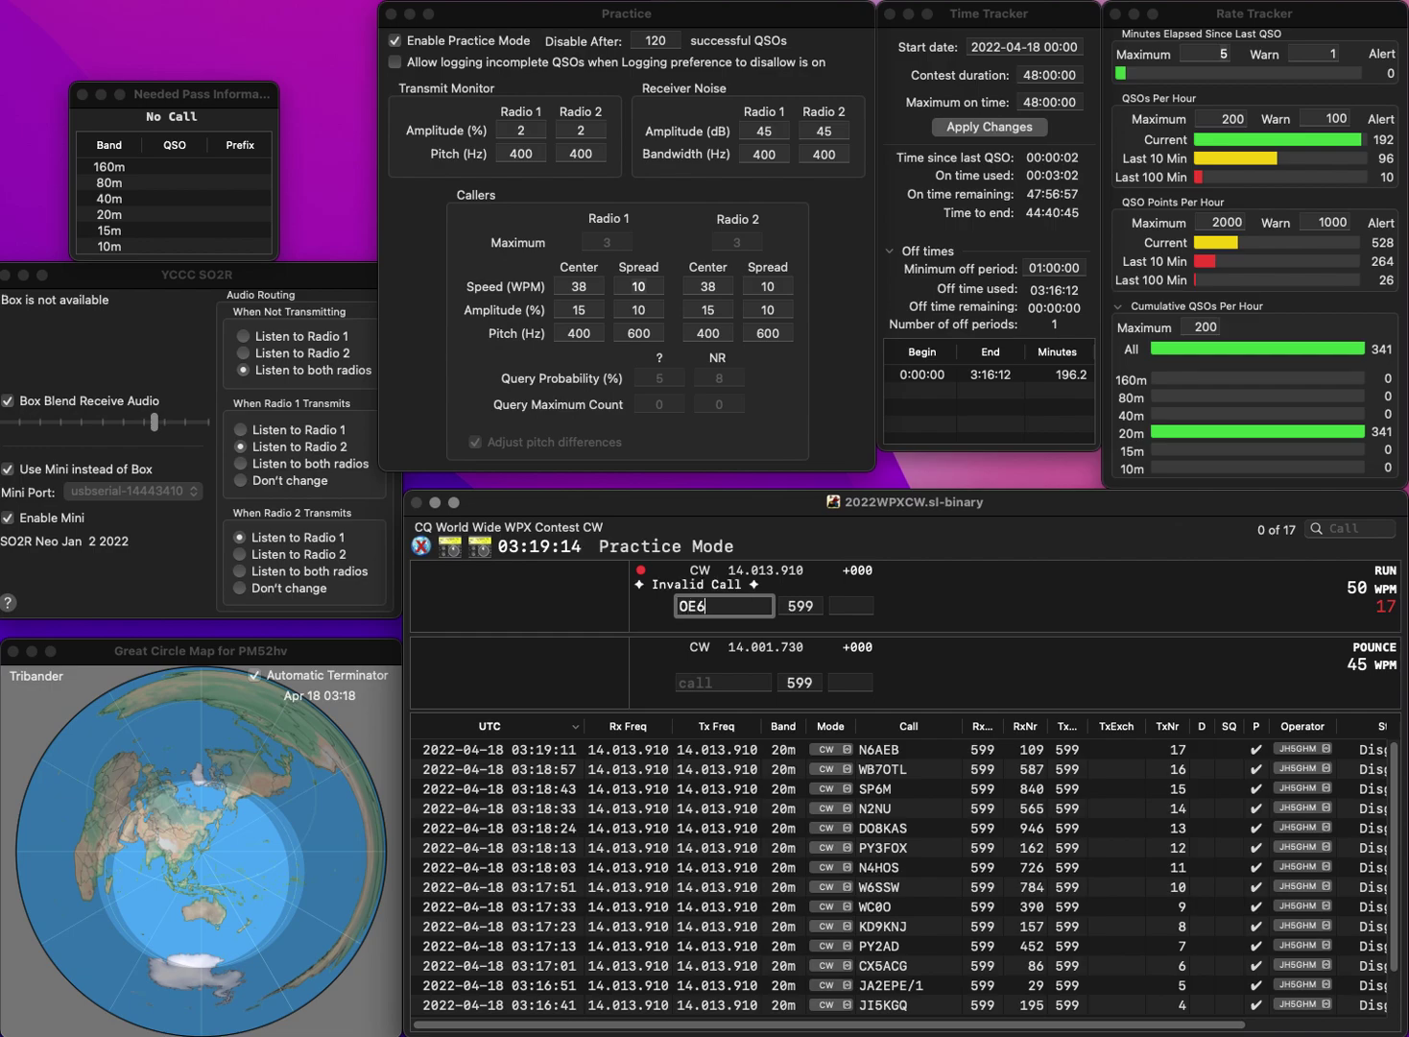
pyautogui.write('RNT')
pyautogui.press('space')
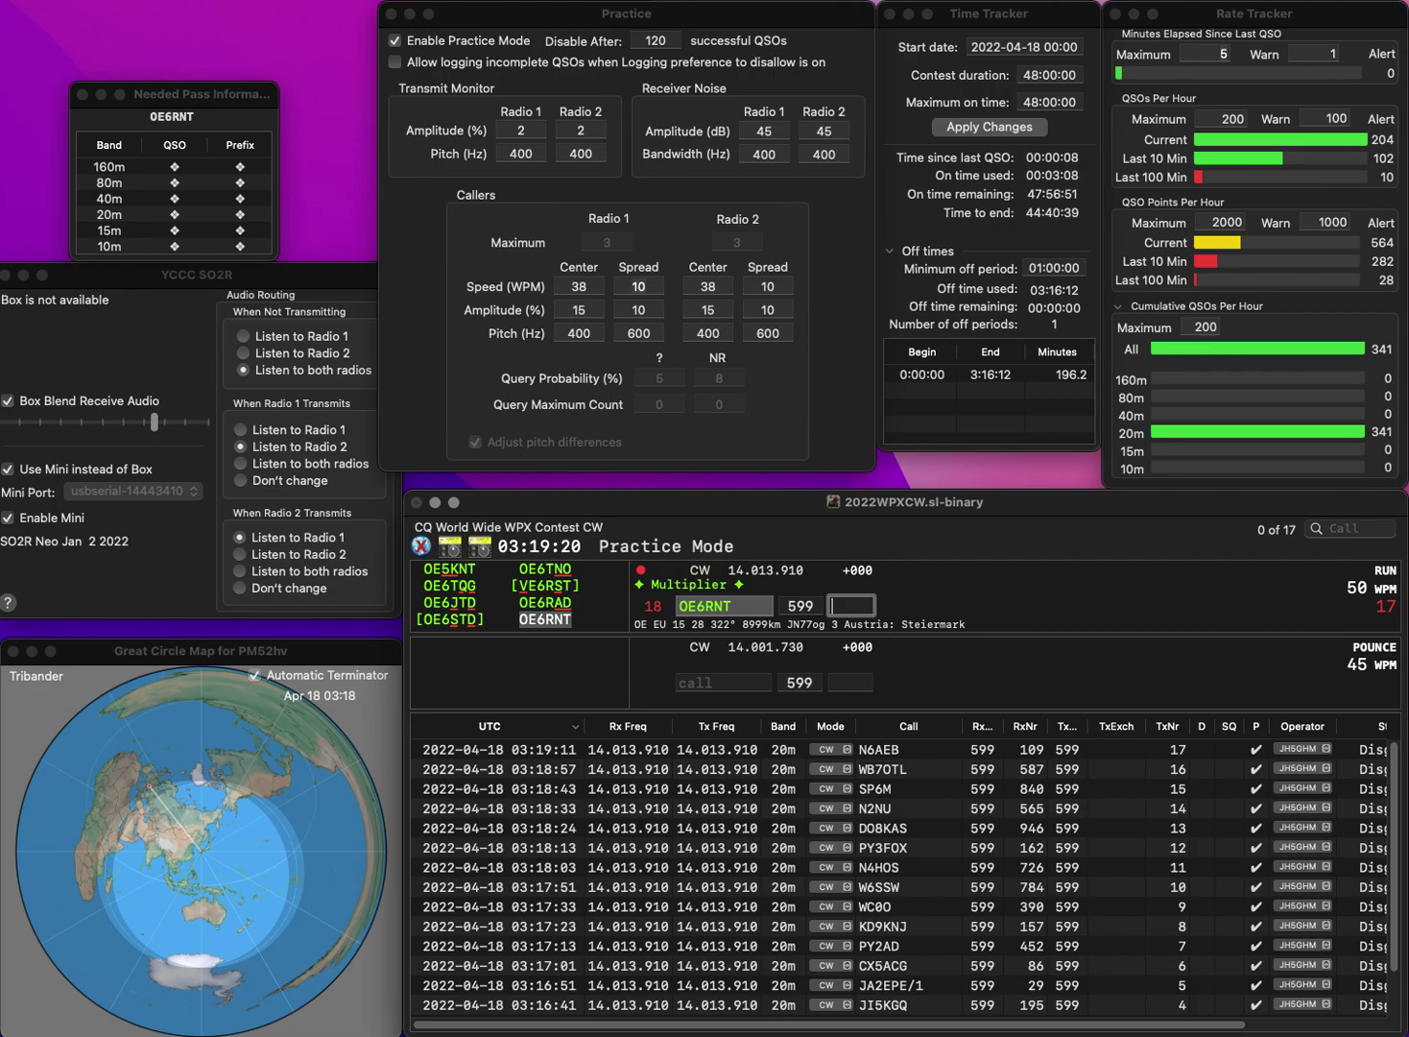
pyautogui.write('569')
pyautogui.press('Return')
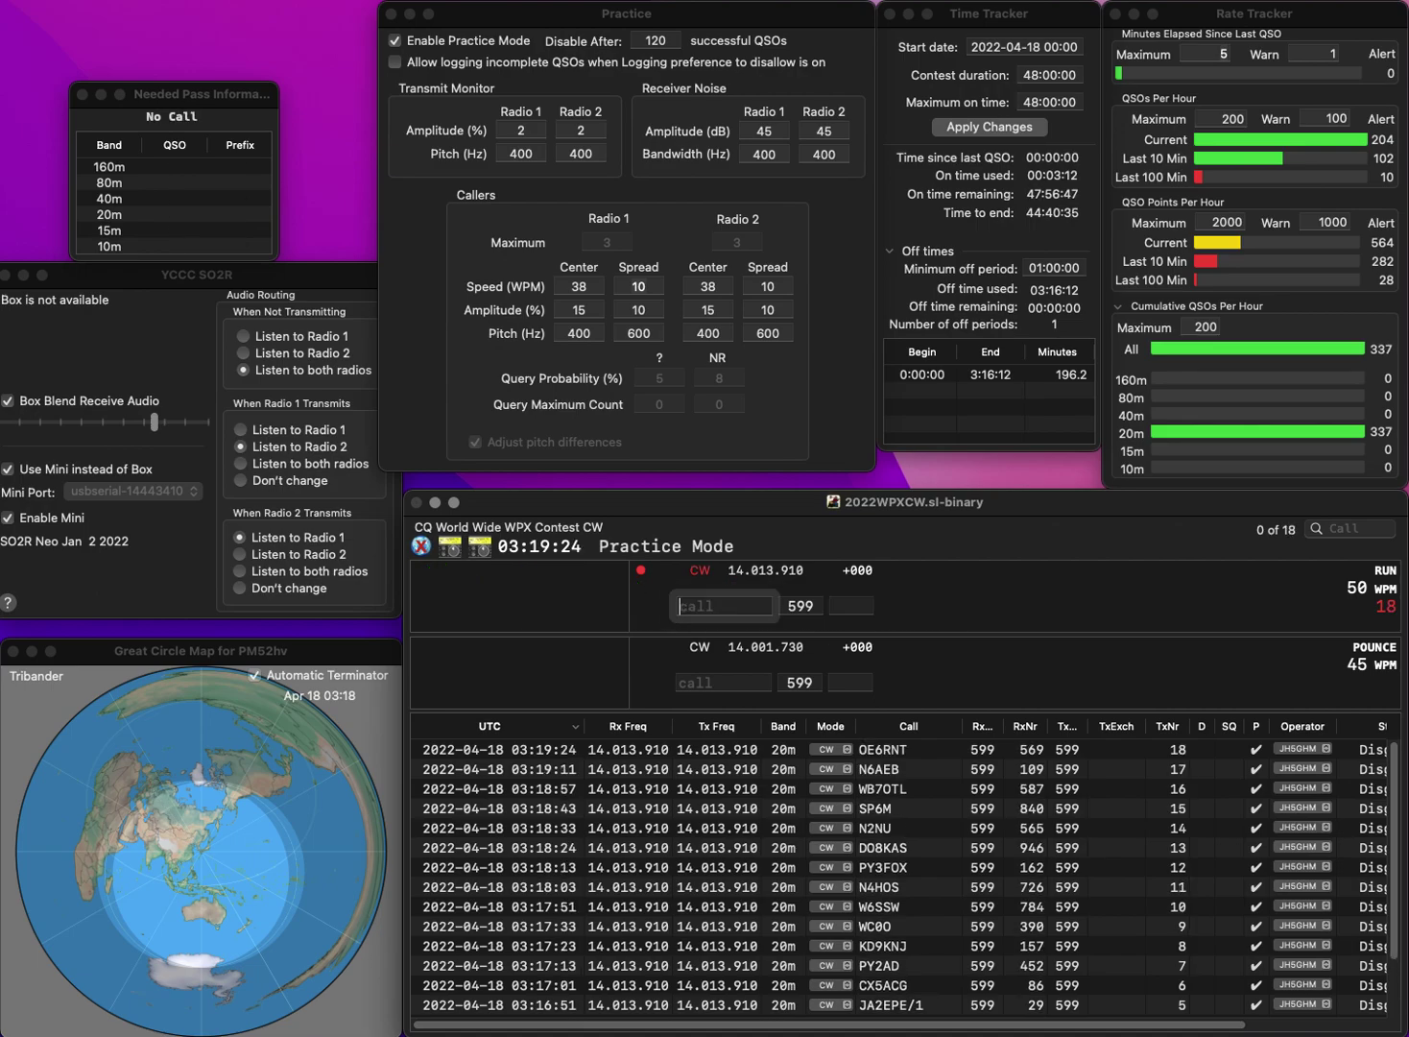
# Step: Log a contact with EA5IUY on the run radio with received number 923
pyautogui.write('EA5')
pyautogui.write('IUY')
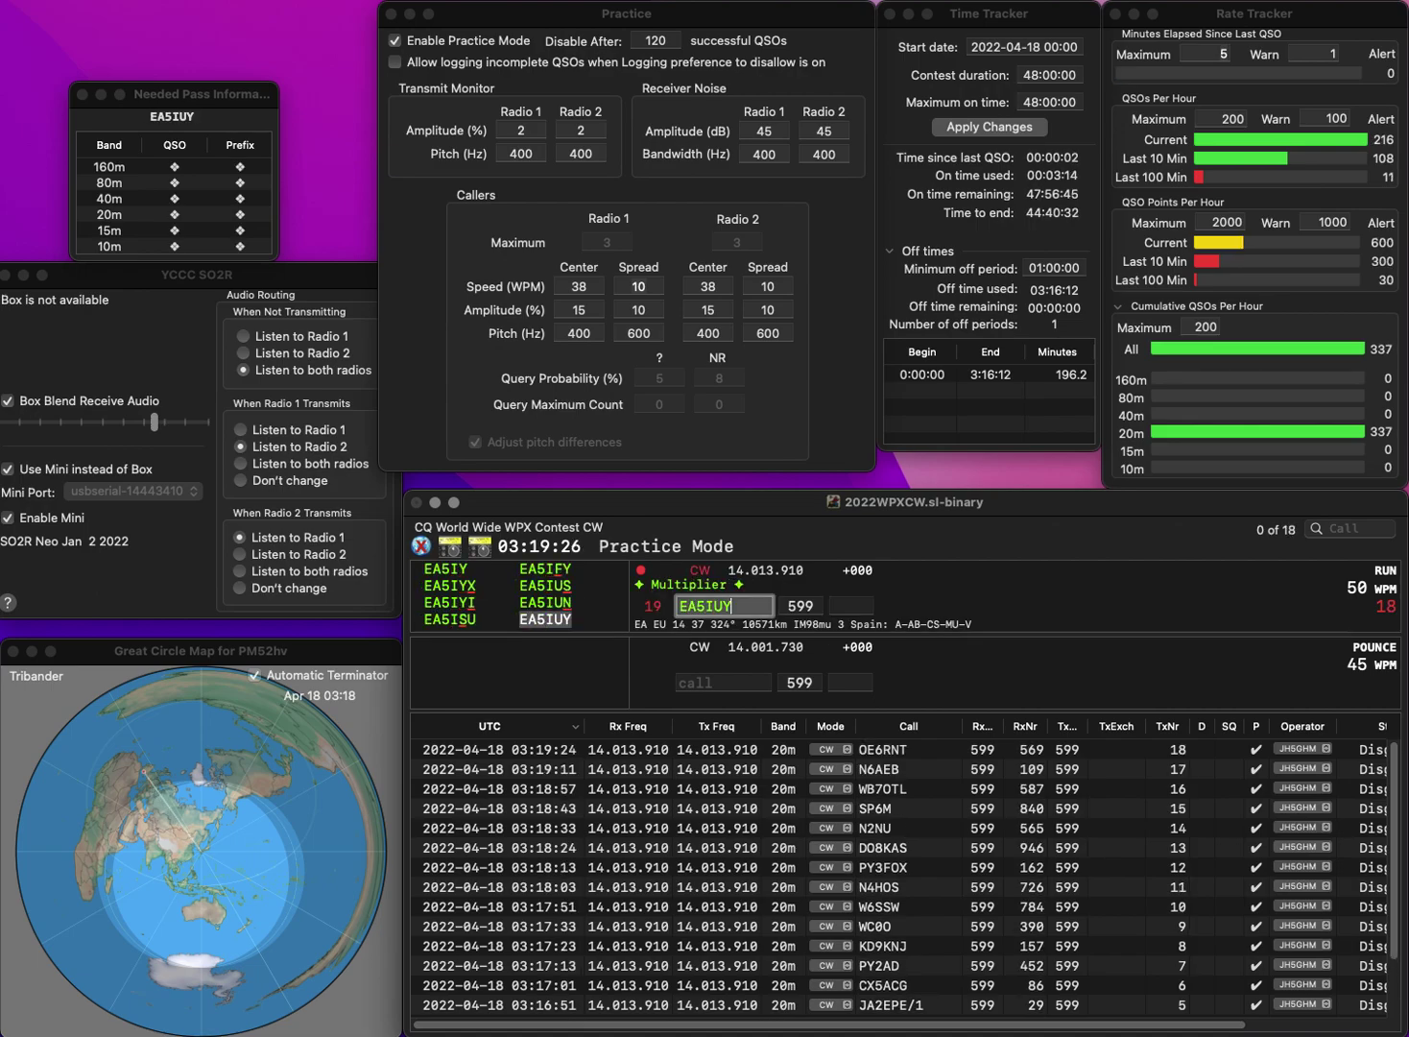
pyautogui.press('Return')
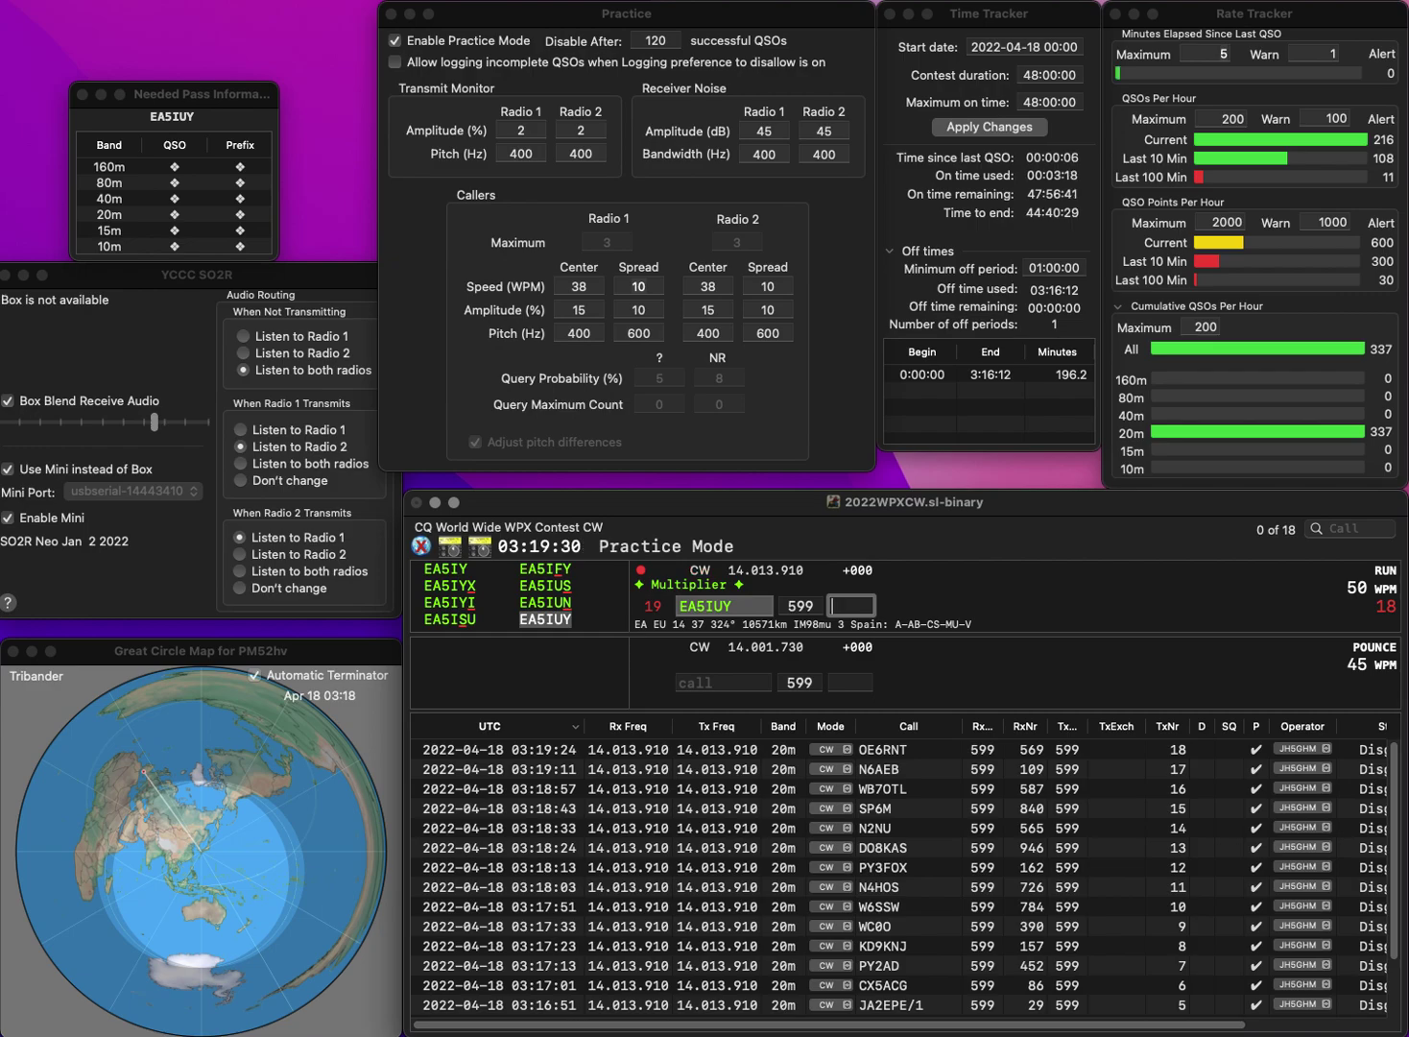
pyautogui.write('92')
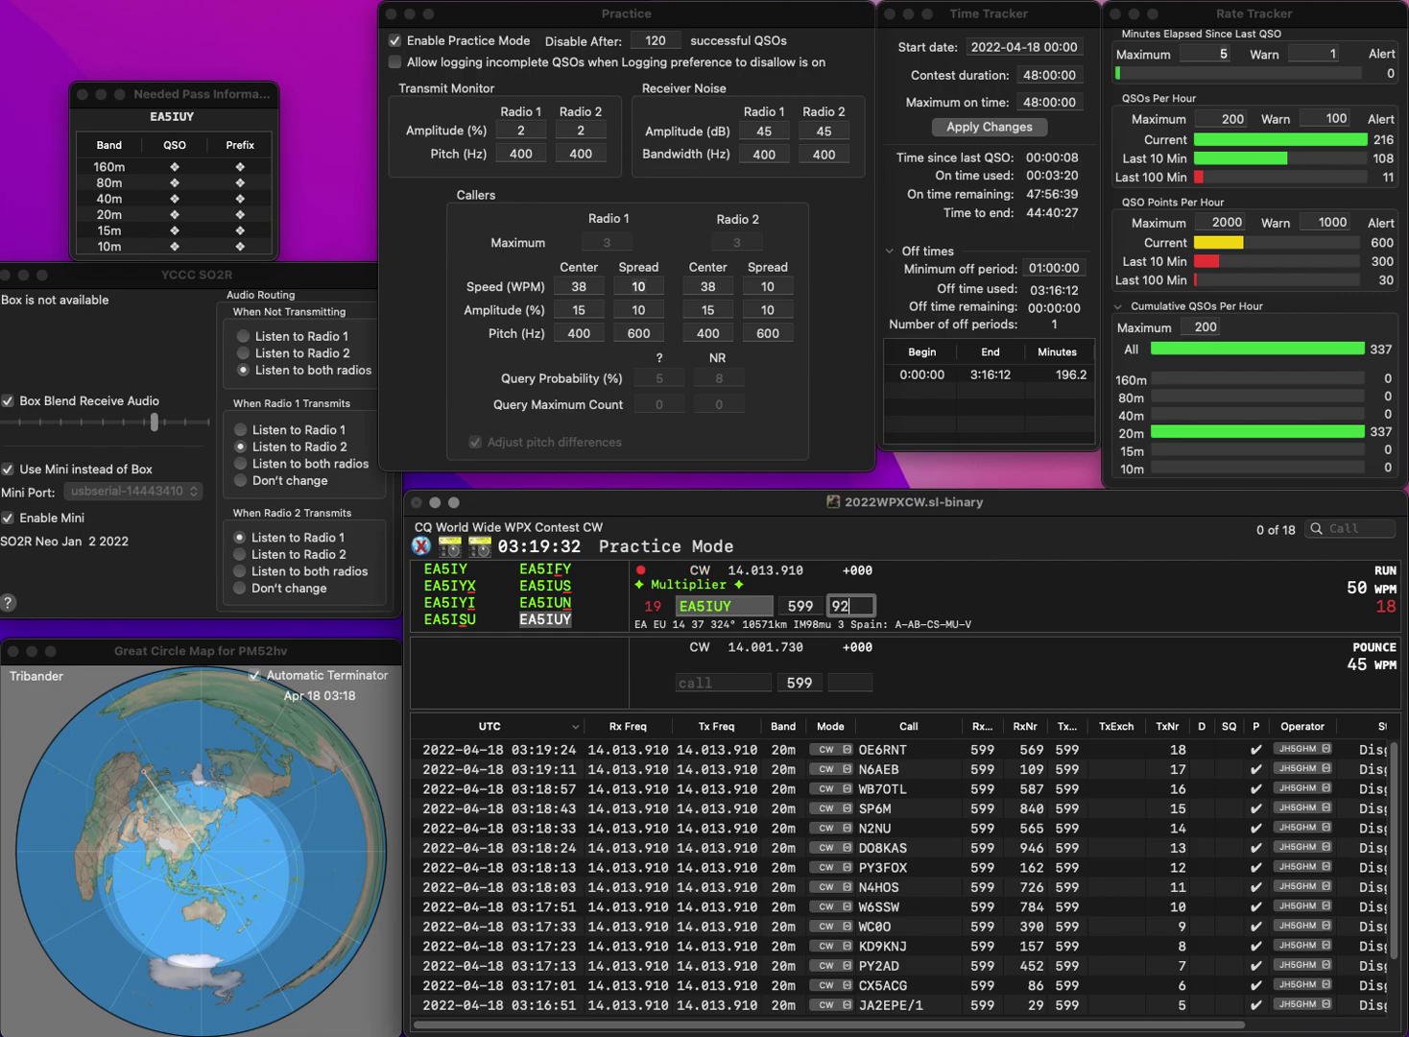
pyautogui.write('3')
pyautogui.press('Return')
# Step: Enter OH7MFM on the run radio, correct the call sign to OH7MFO, and log the contact with received number 643
pyautogui.write('OH7MFM')
pyautogui.press('BackSpace')
pyautogui.write('O')
pyautogui.press('Return')
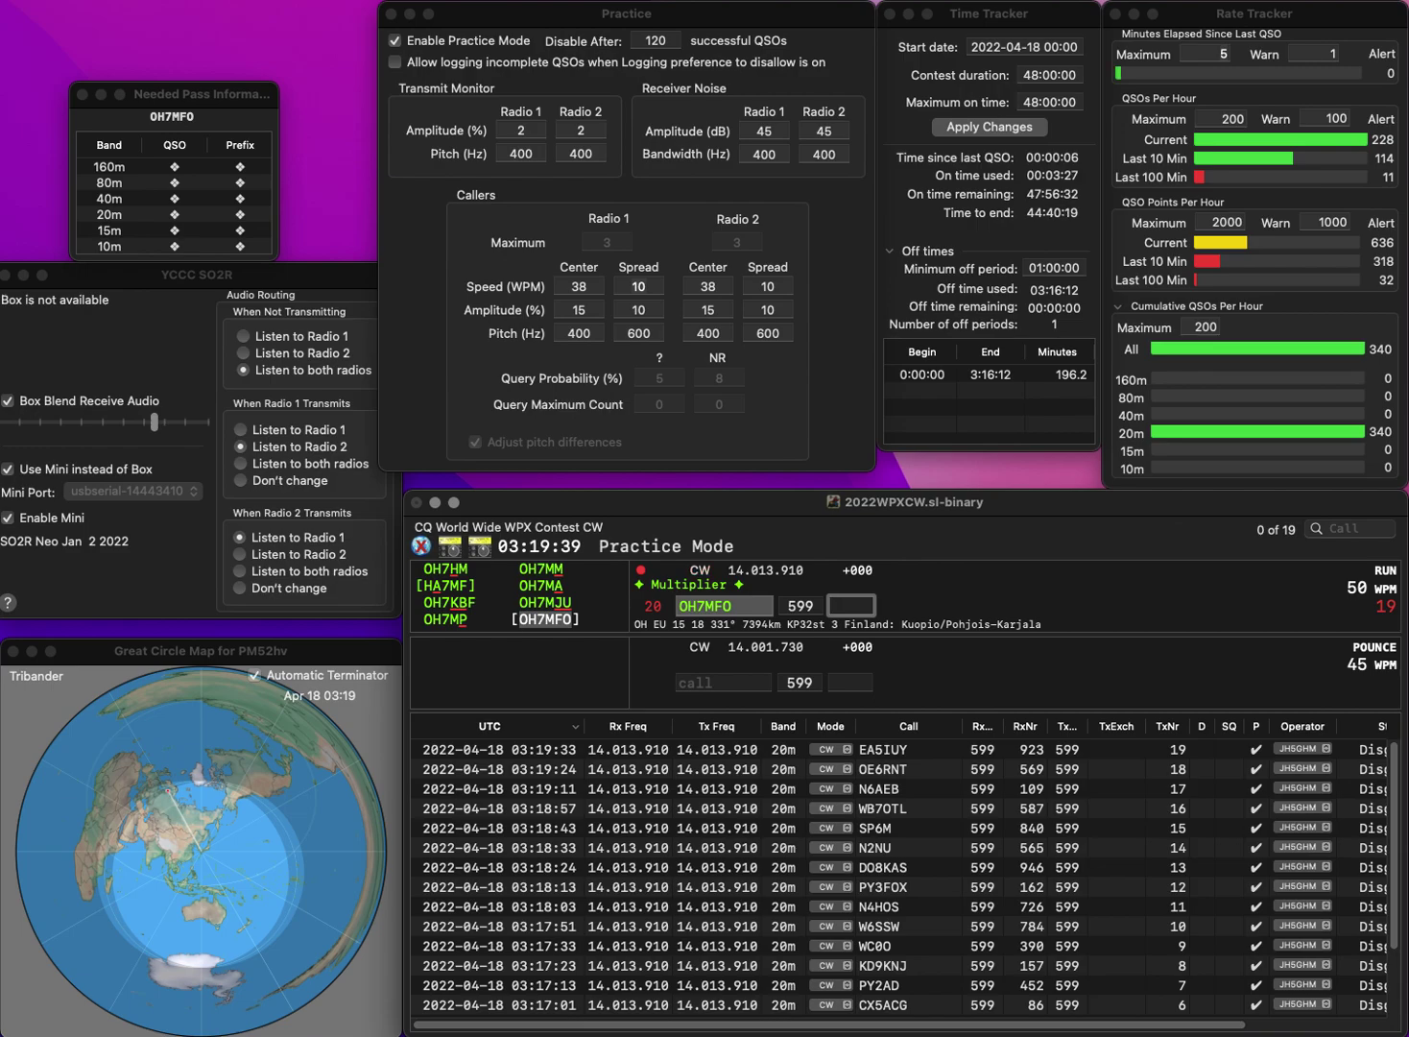
pyautogui.write('643')
pyautogui.press('Return')
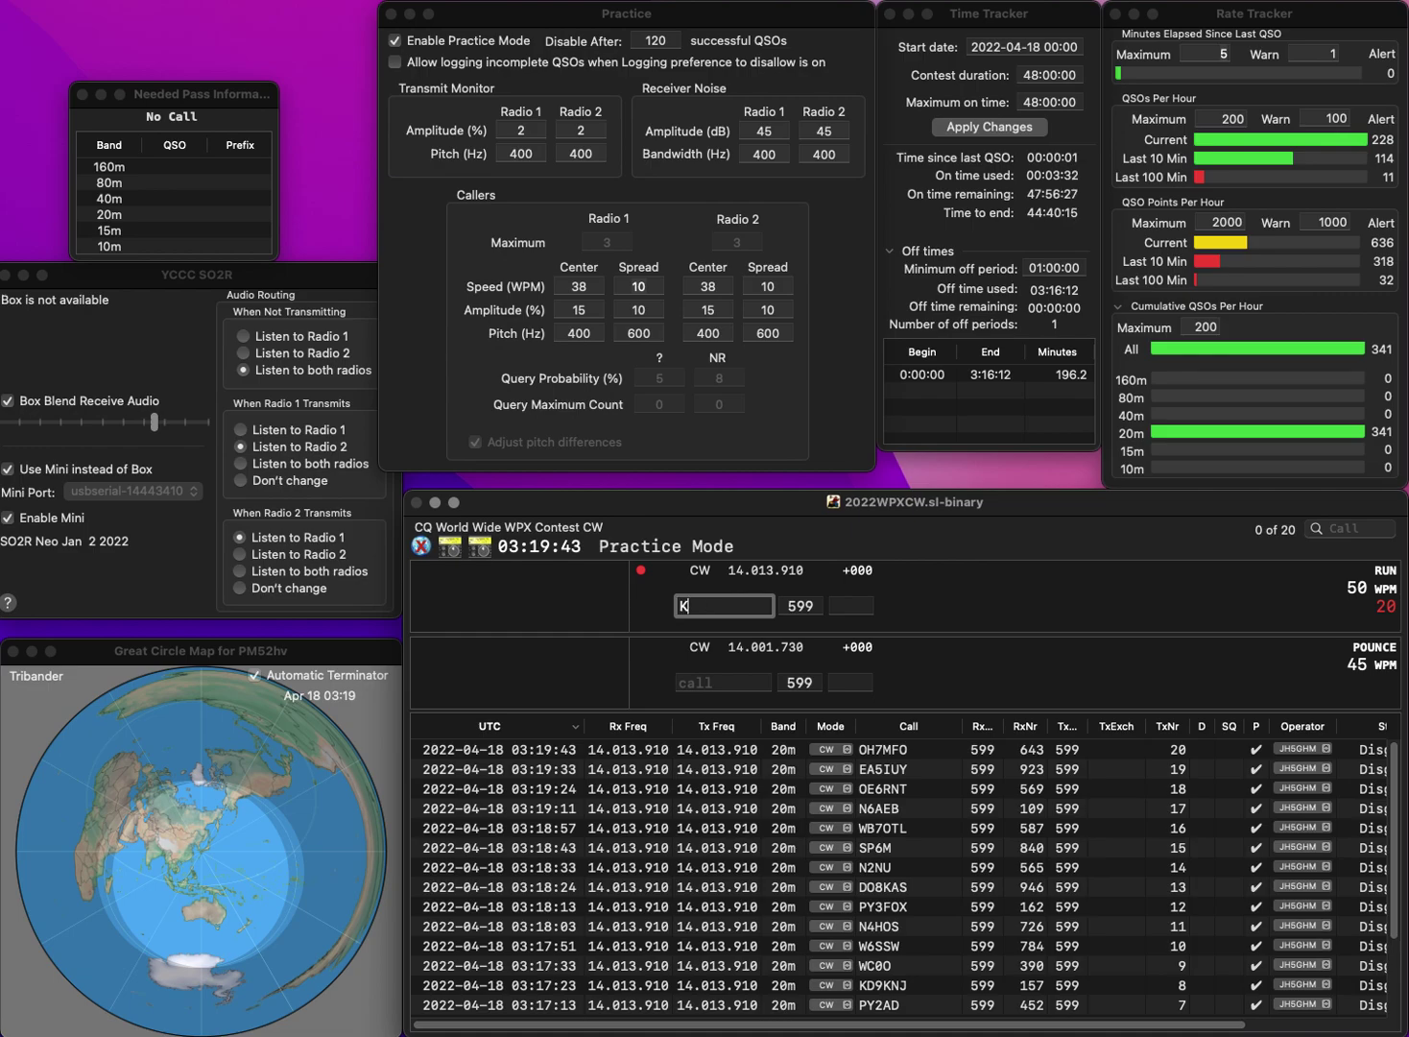
pyautogui.write('KI8EM')
pyautogui.press('space')
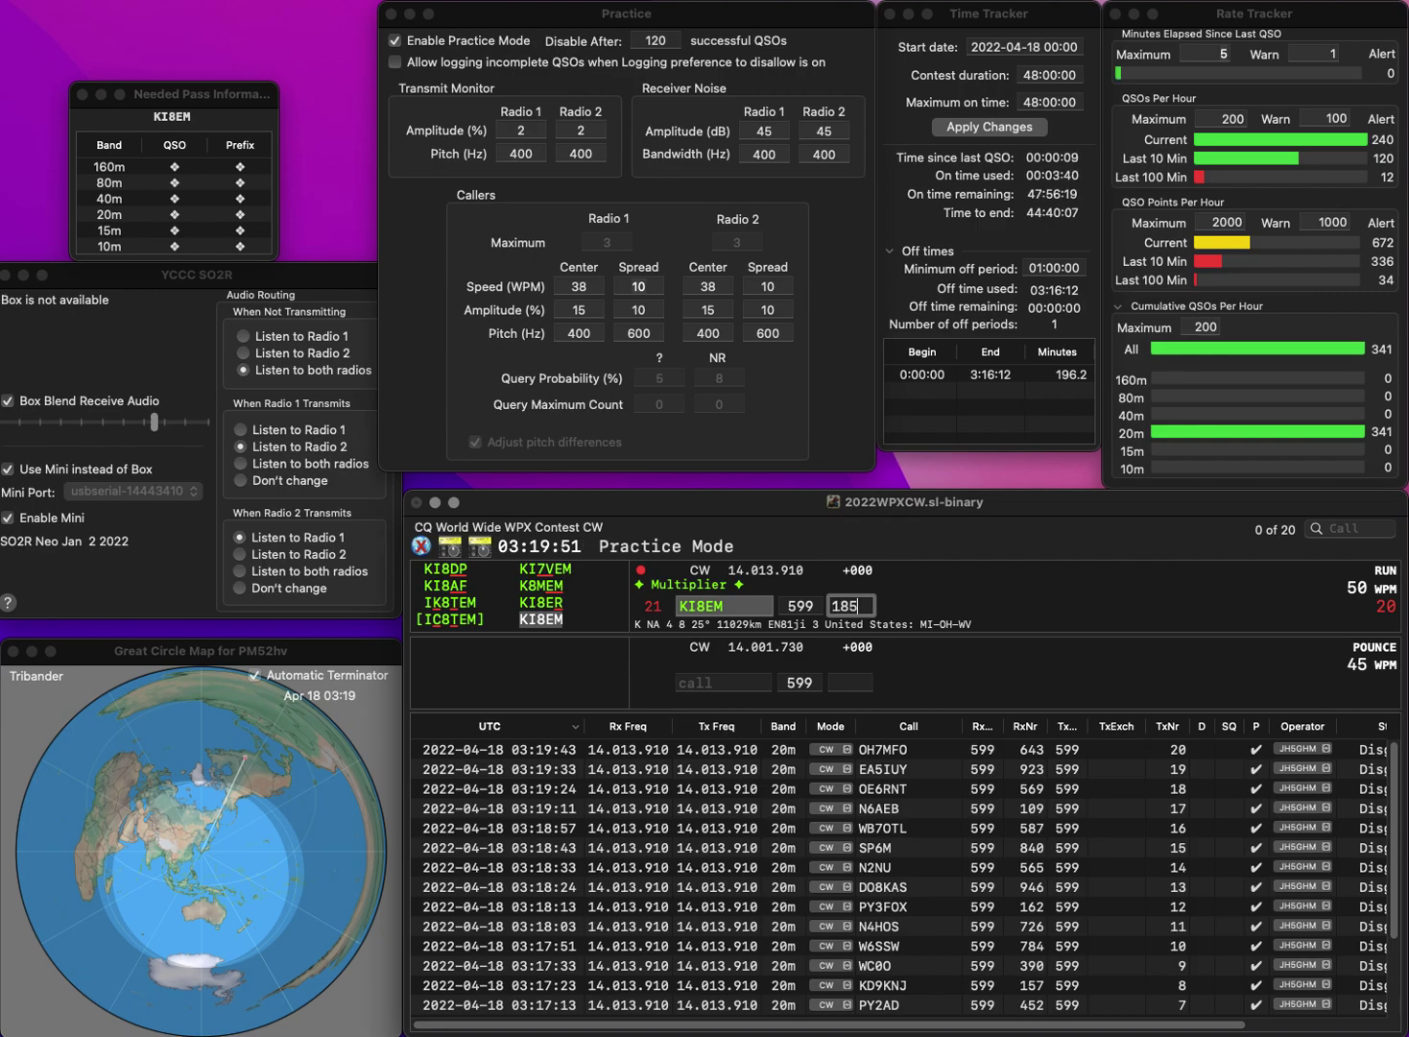
pyautogui.write('5')
pyautogui.press('Return')
pyautogui.write('N4')
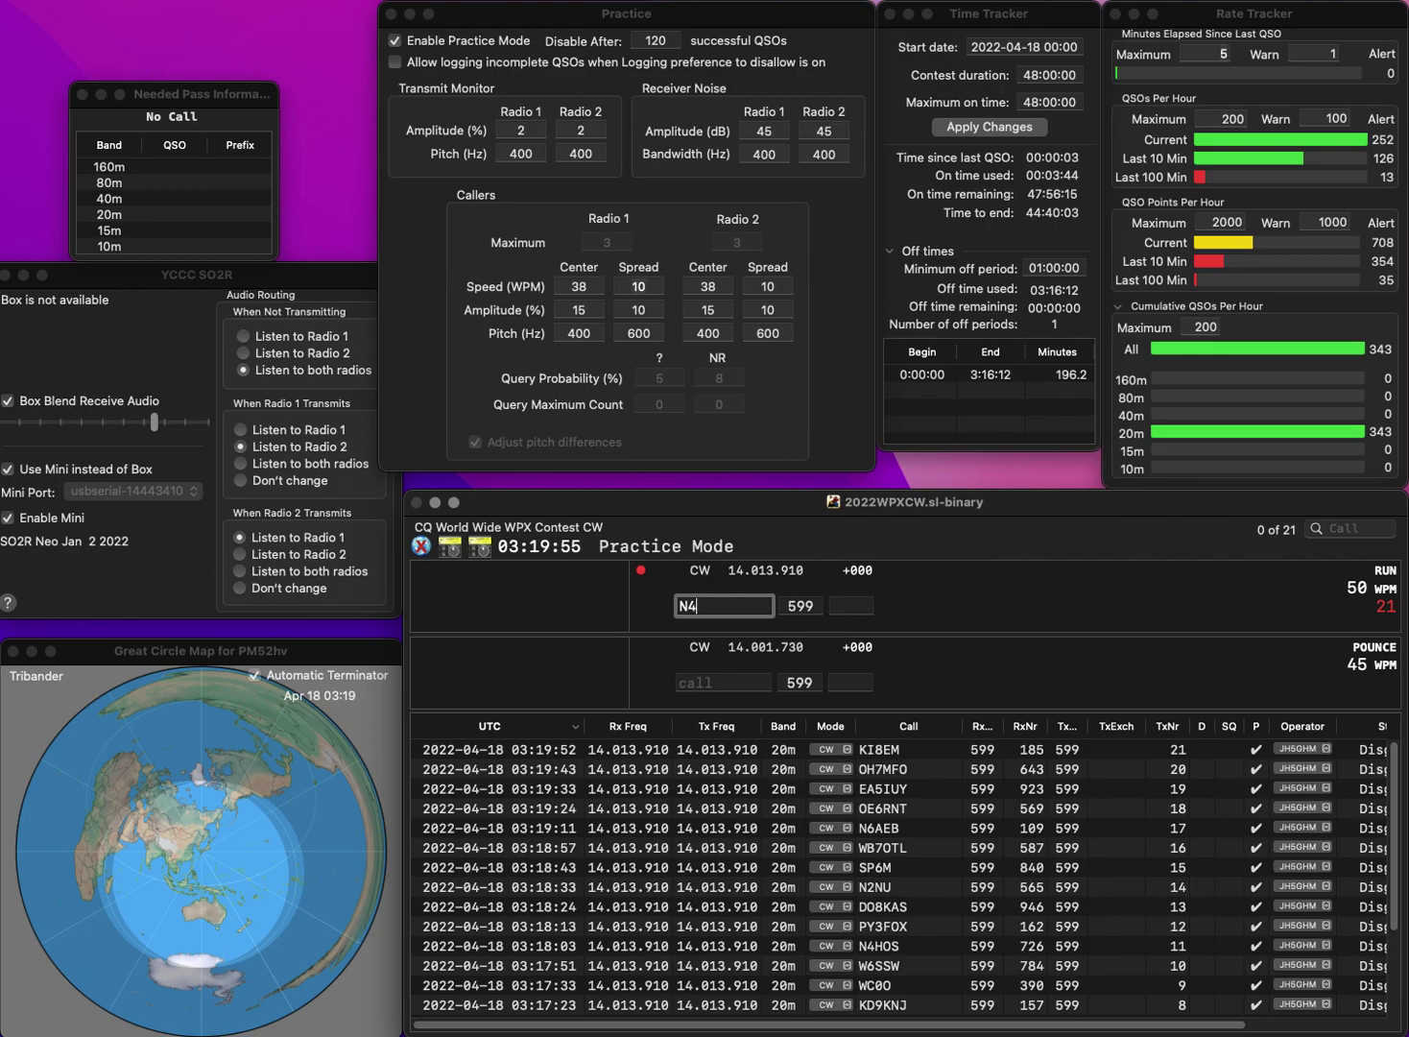
pyautogui.press('BackSpace')
pyautogui.write('3UA')
pyautogui.press('Return')
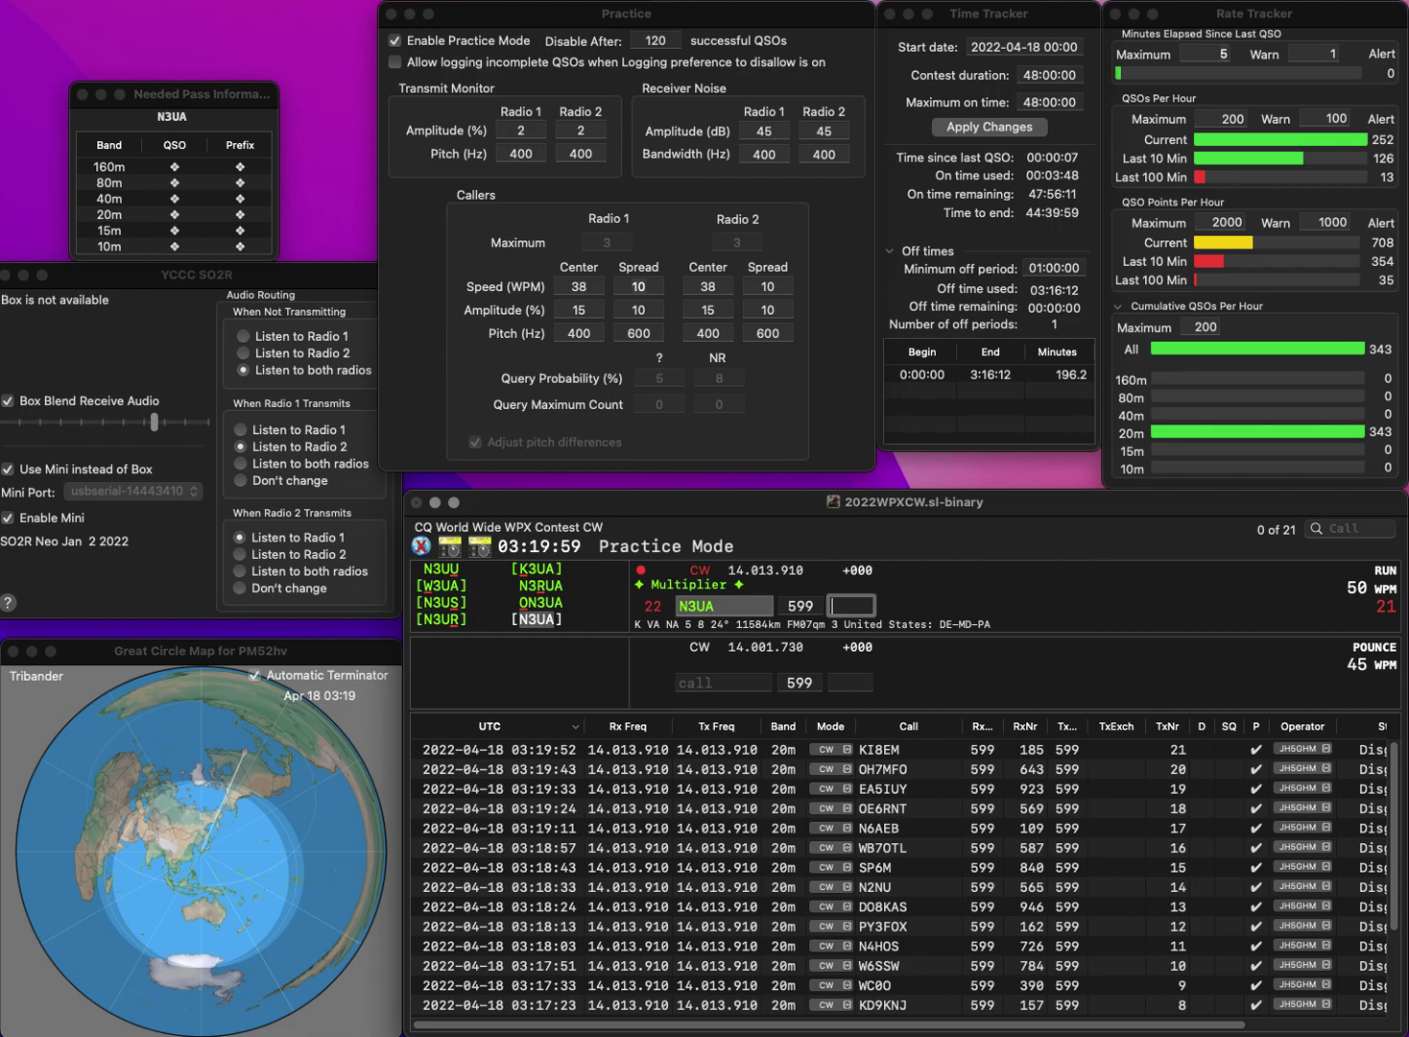
pyautogui.write('716')
pyautogui.press('Return')
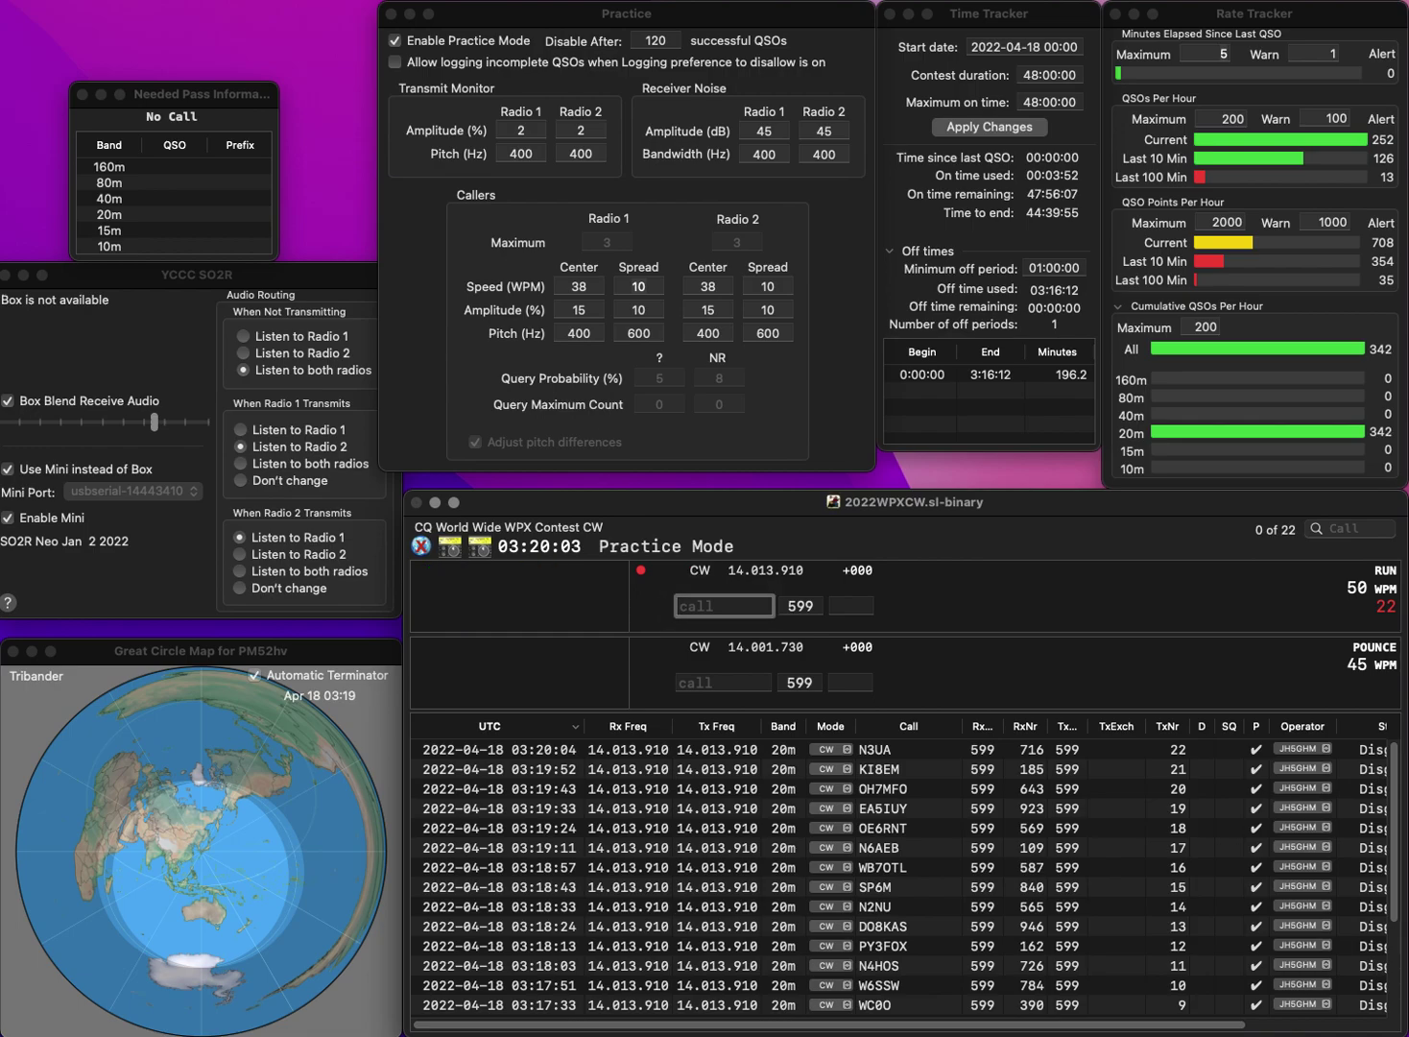
# Step: Log a contact with VE2WA on the run radio with received number 579
pyautogui.write('VE2WA')
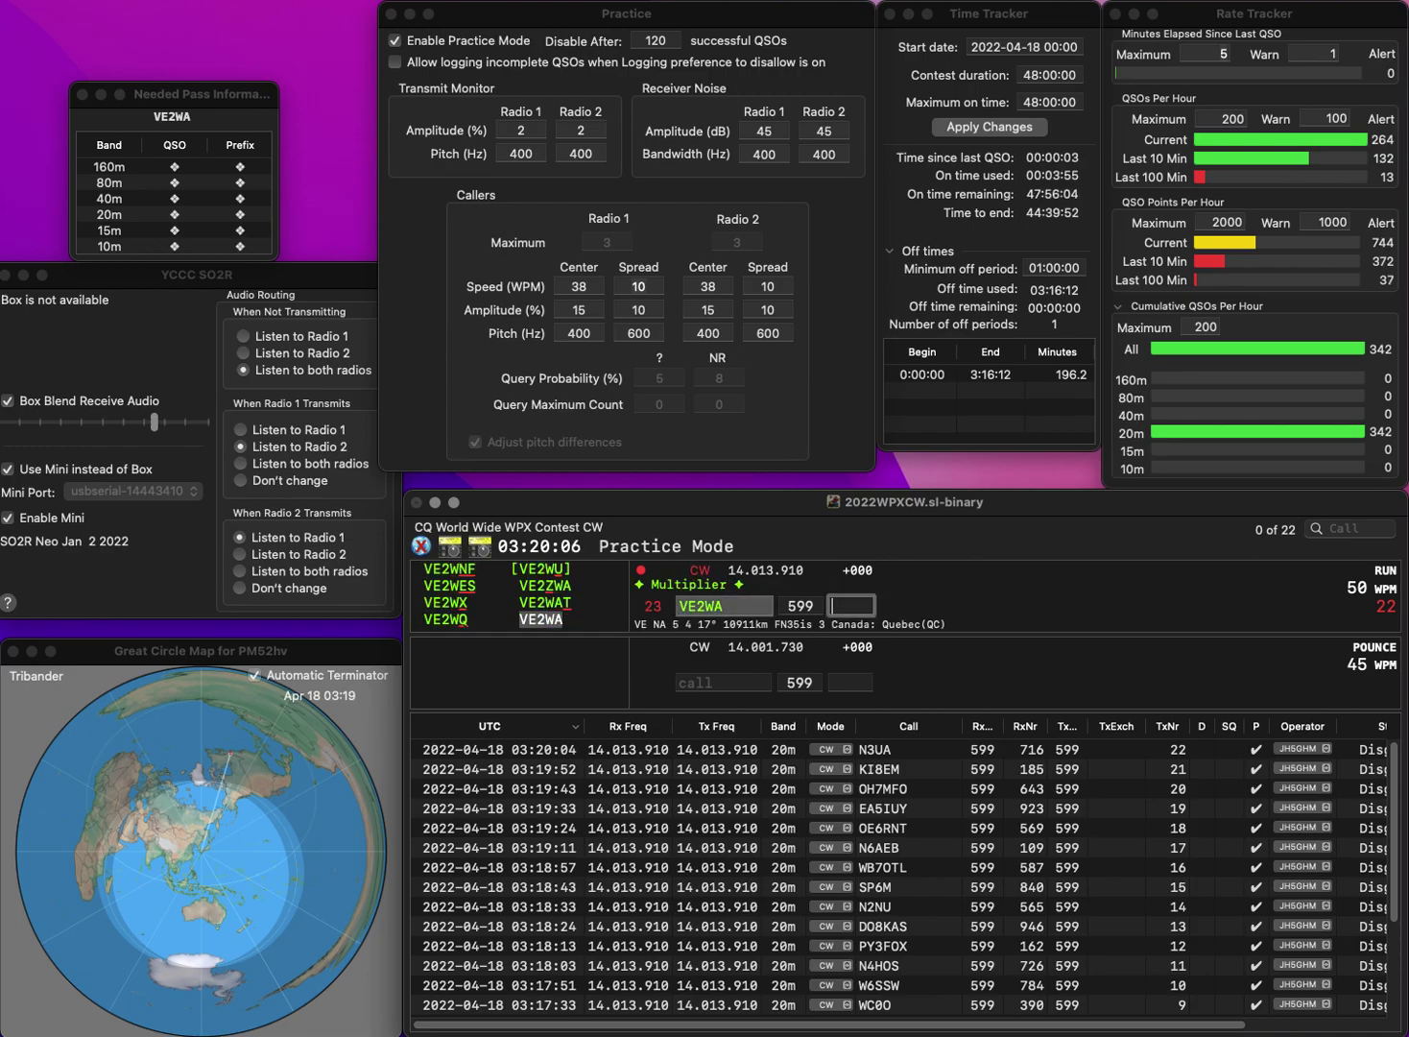
pyautogui.press('space')
pyautogui.write('579')
pyautogui.press('Return')
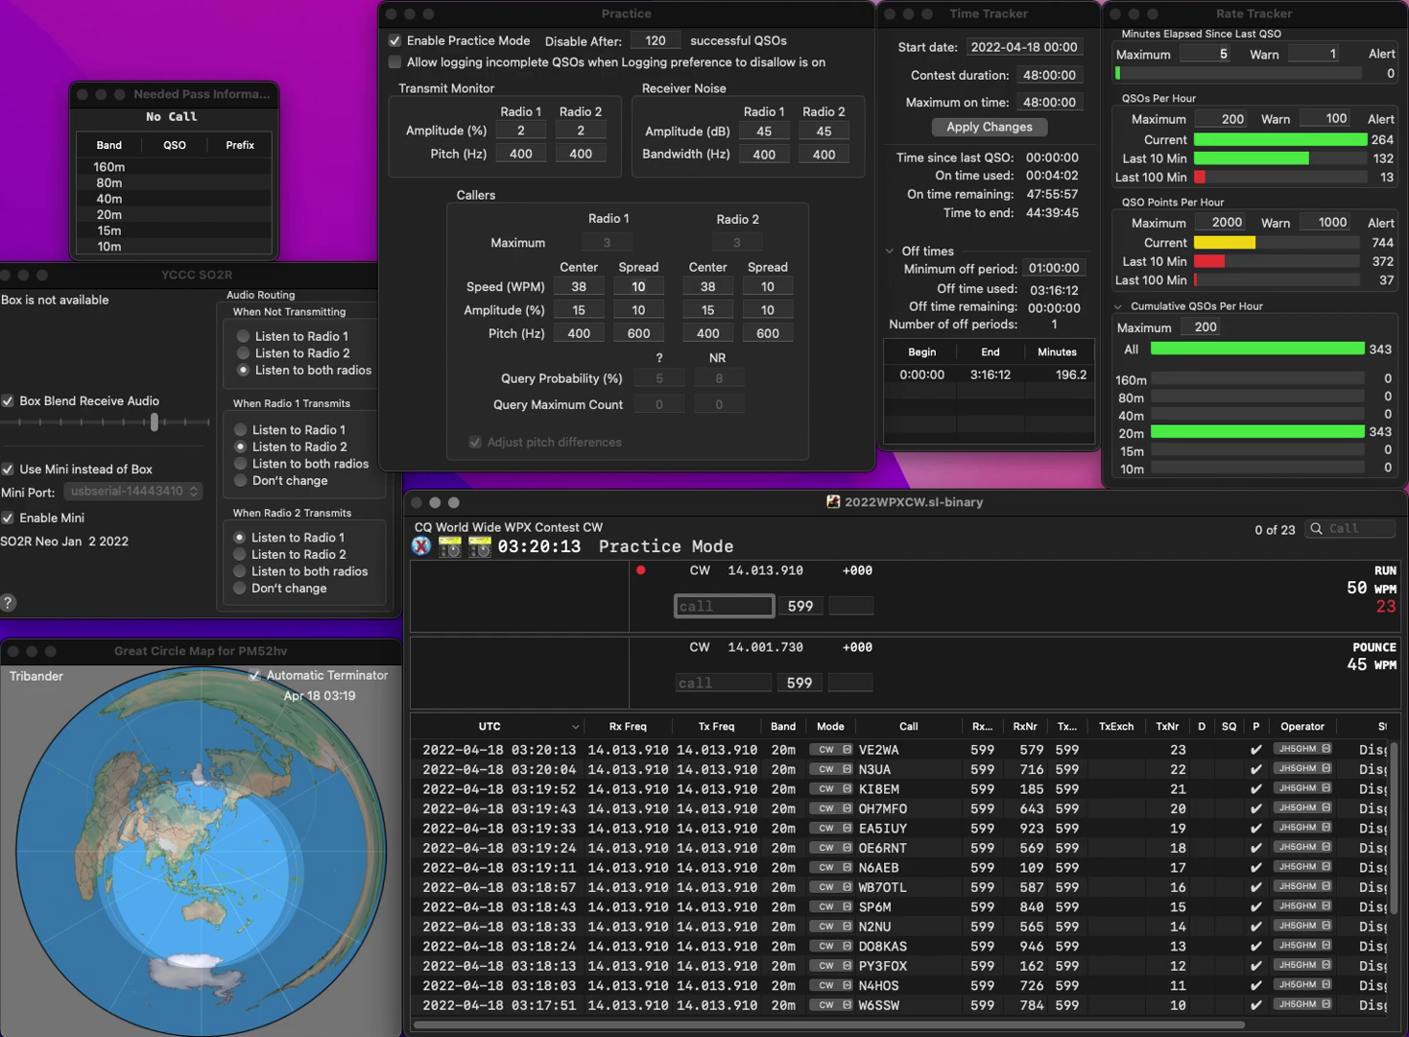
pyautogui.write('W4ZST')
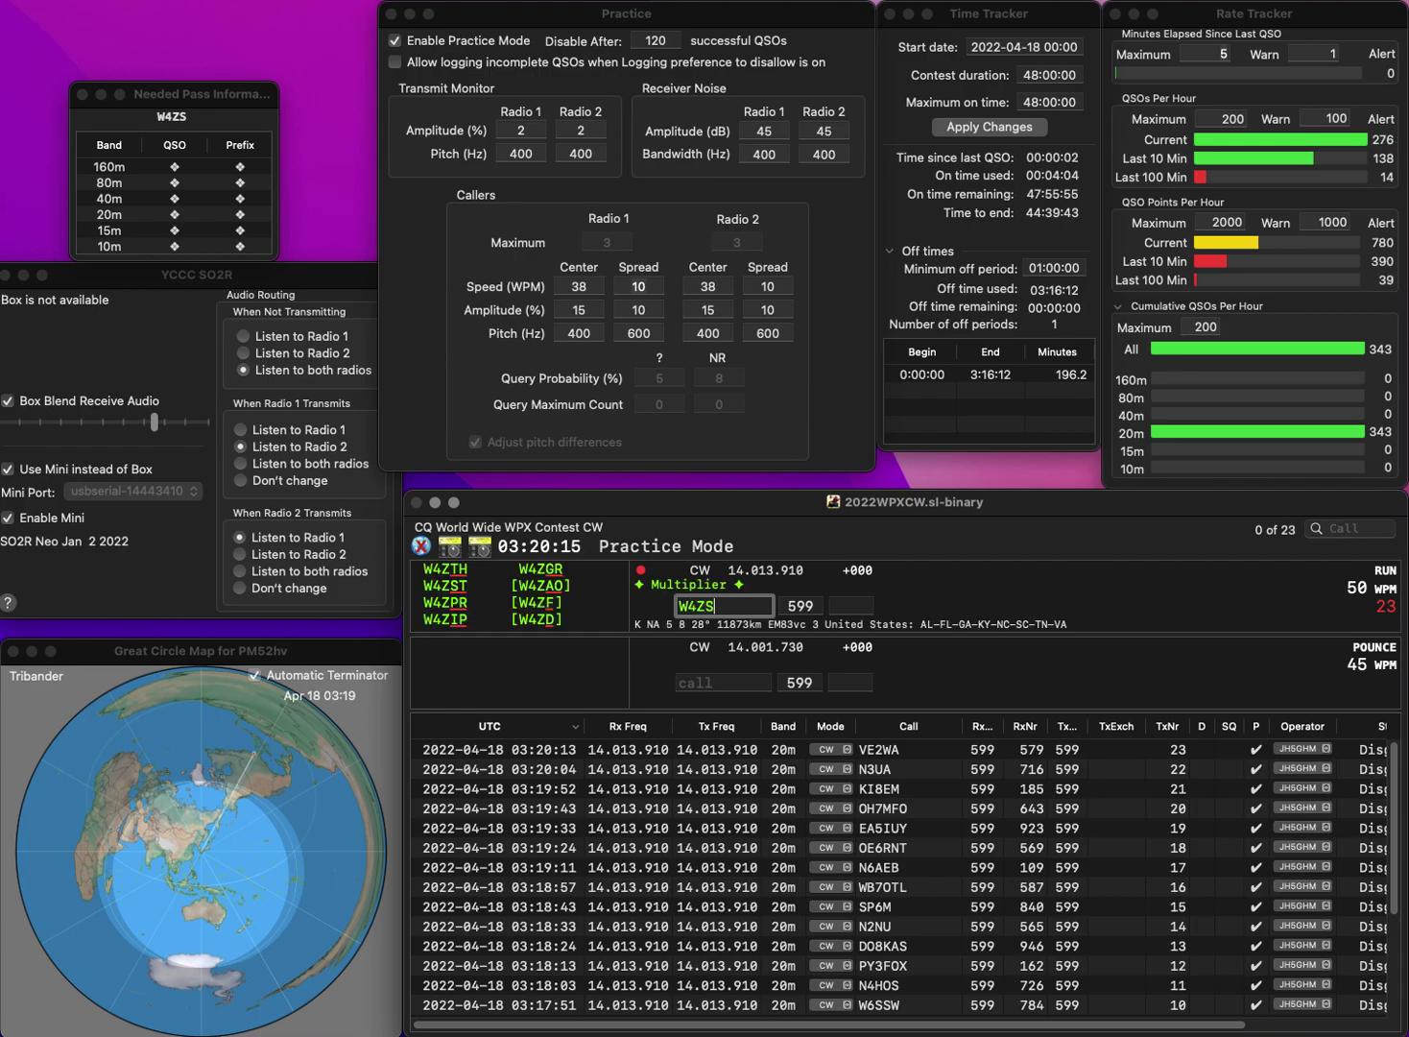
pyautogui.press('space')
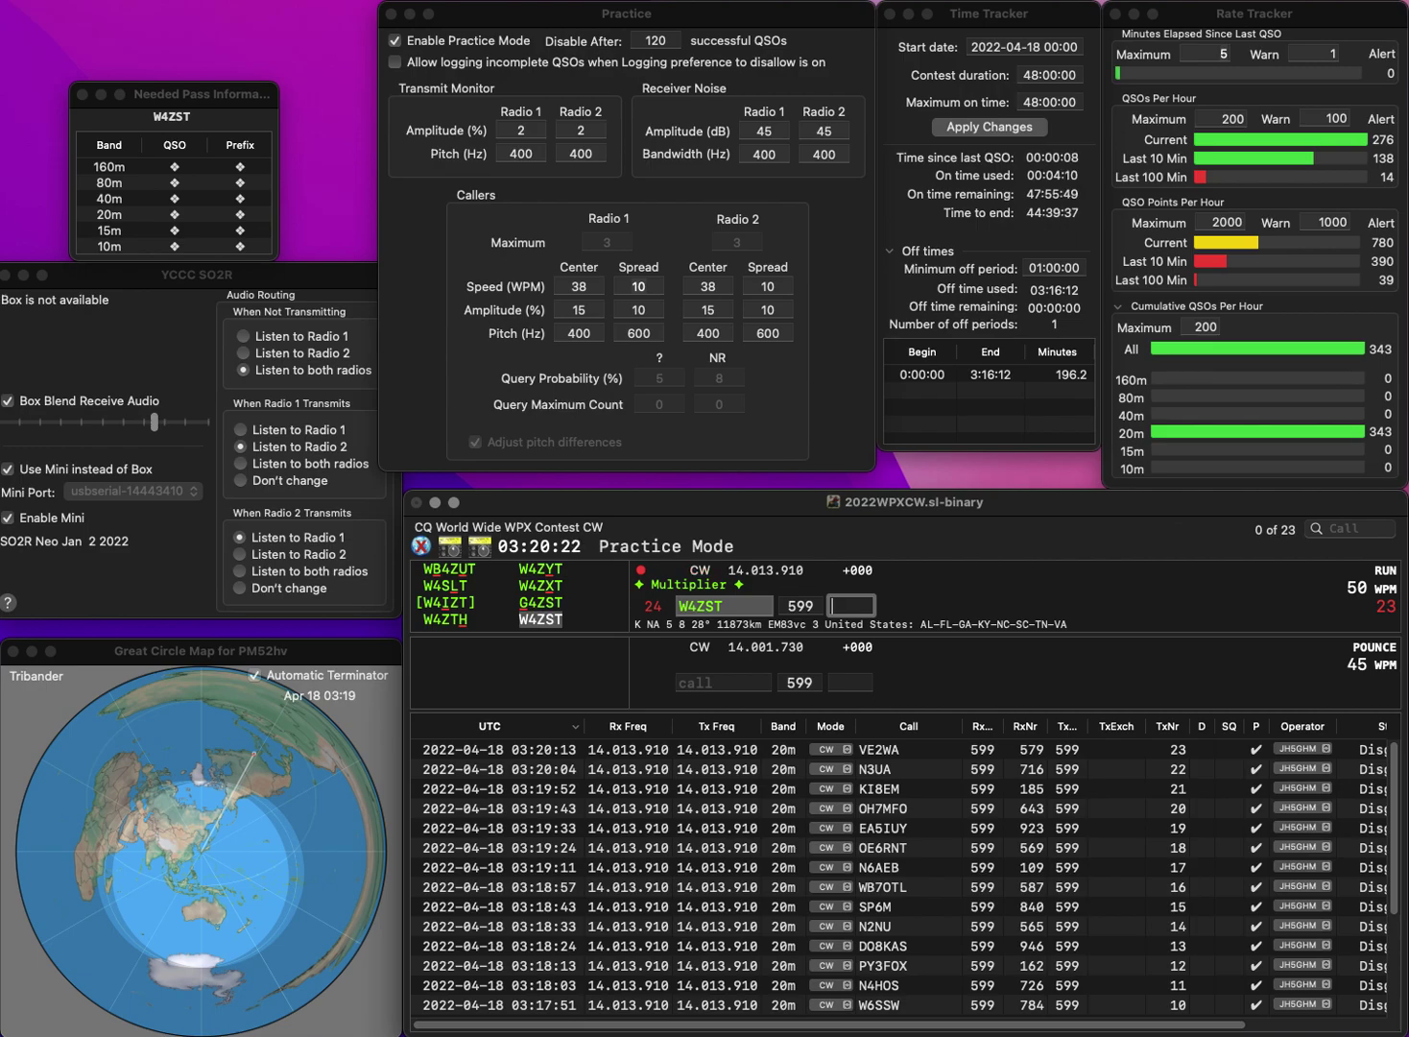
pyautogui.write('986')
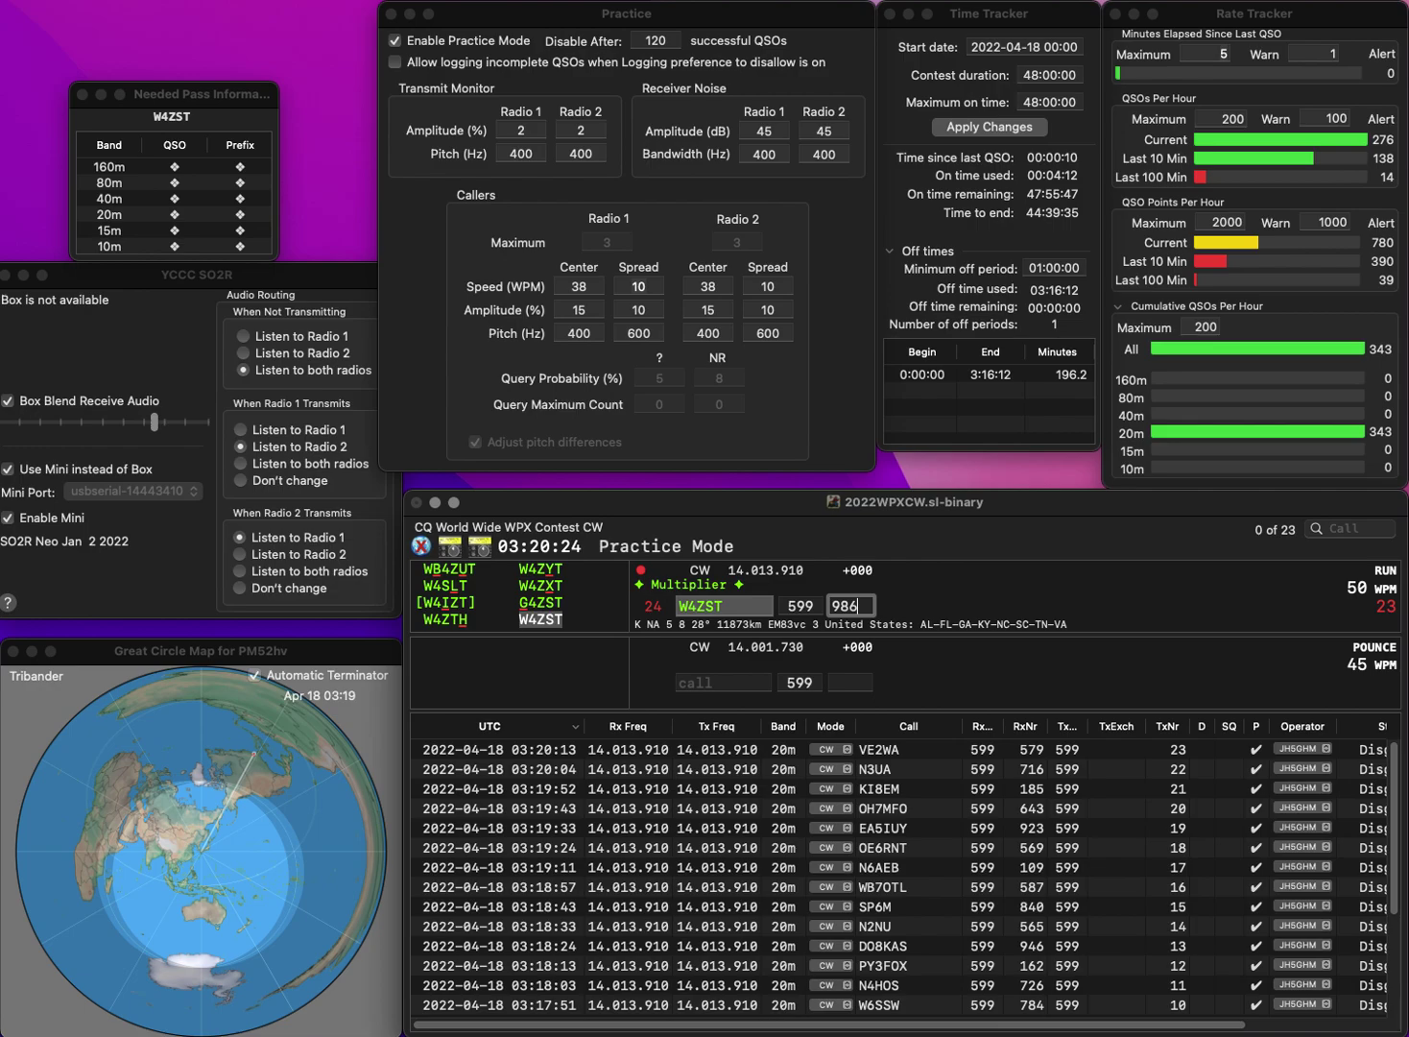
pyautogui.press('Return')
pyautogui.write('K')
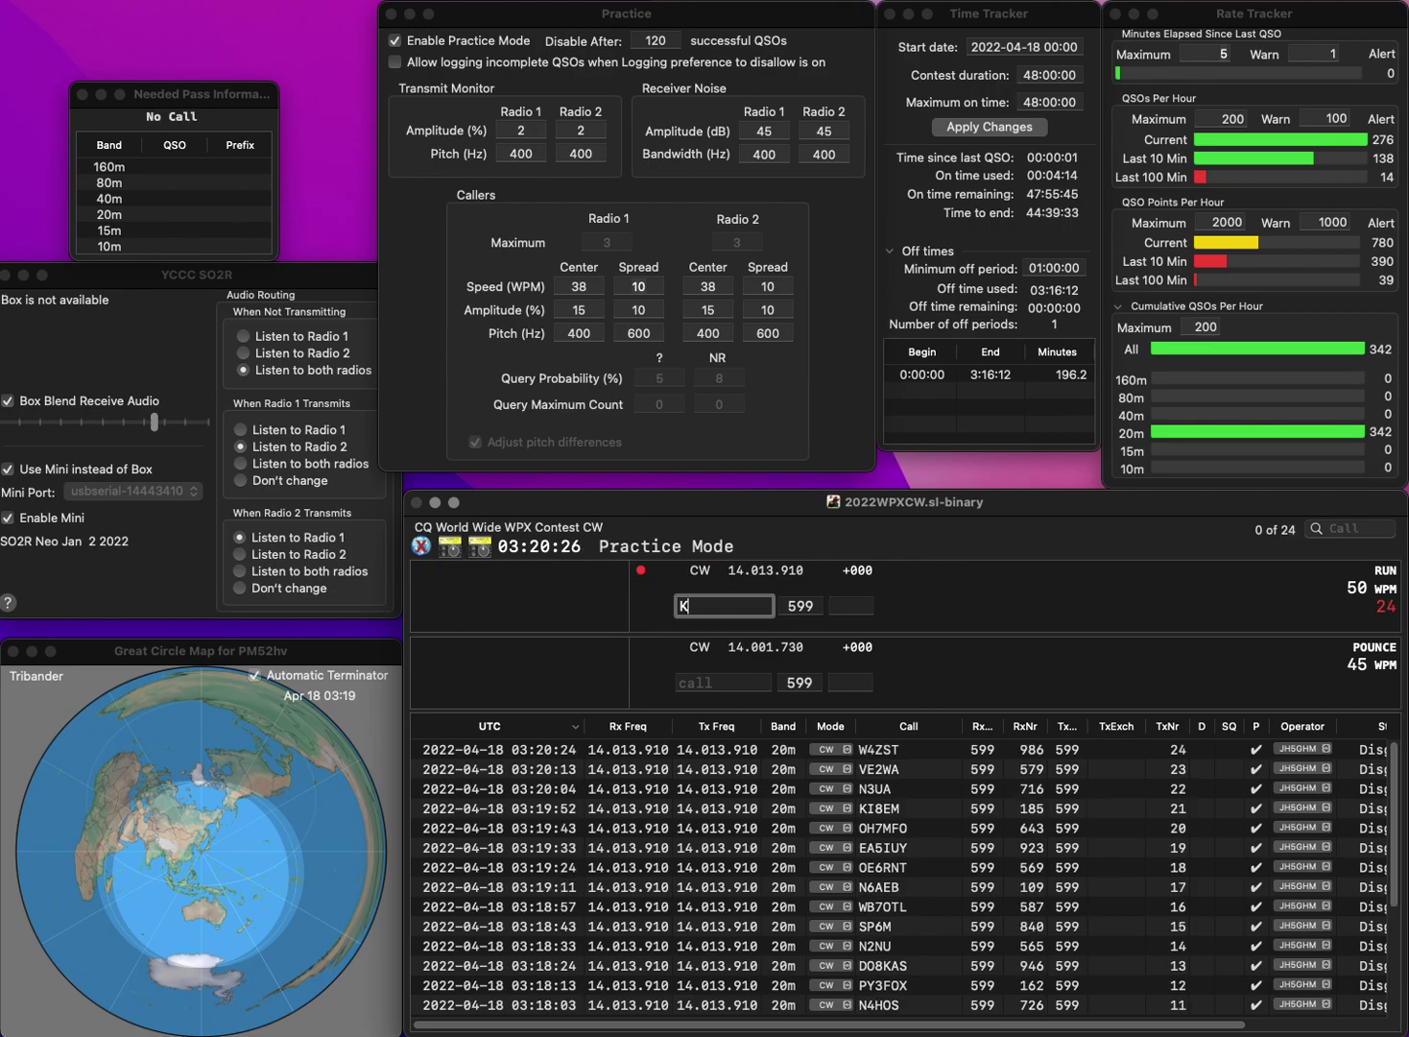
pyautogui.write('1LEO')
pyautogui.press('space')
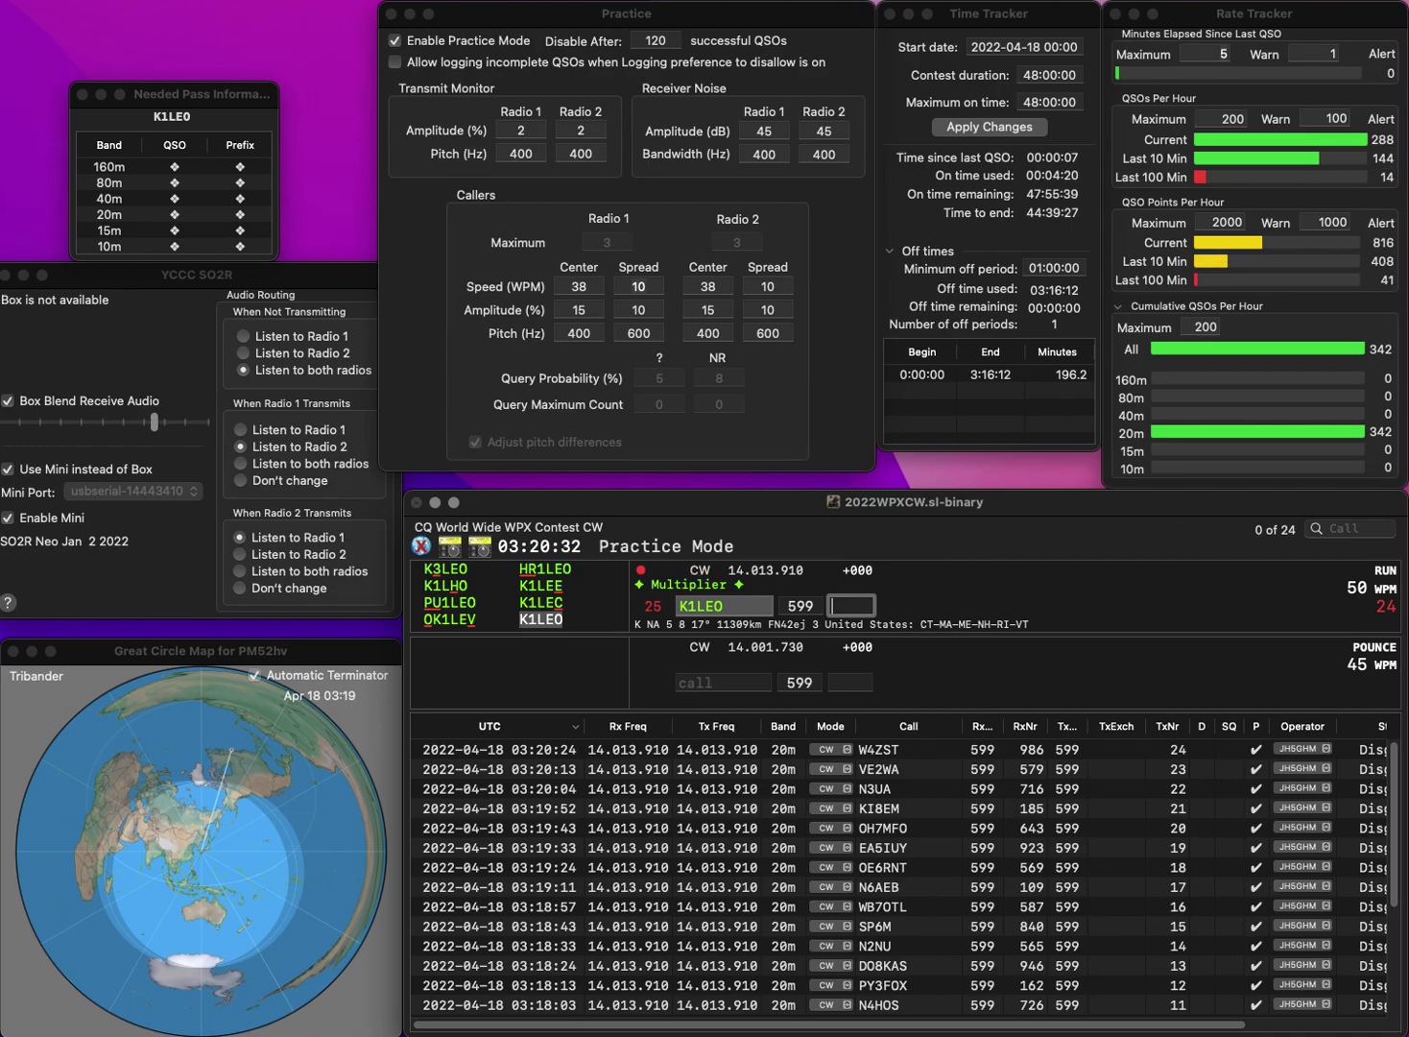
pyautogui.write('9')
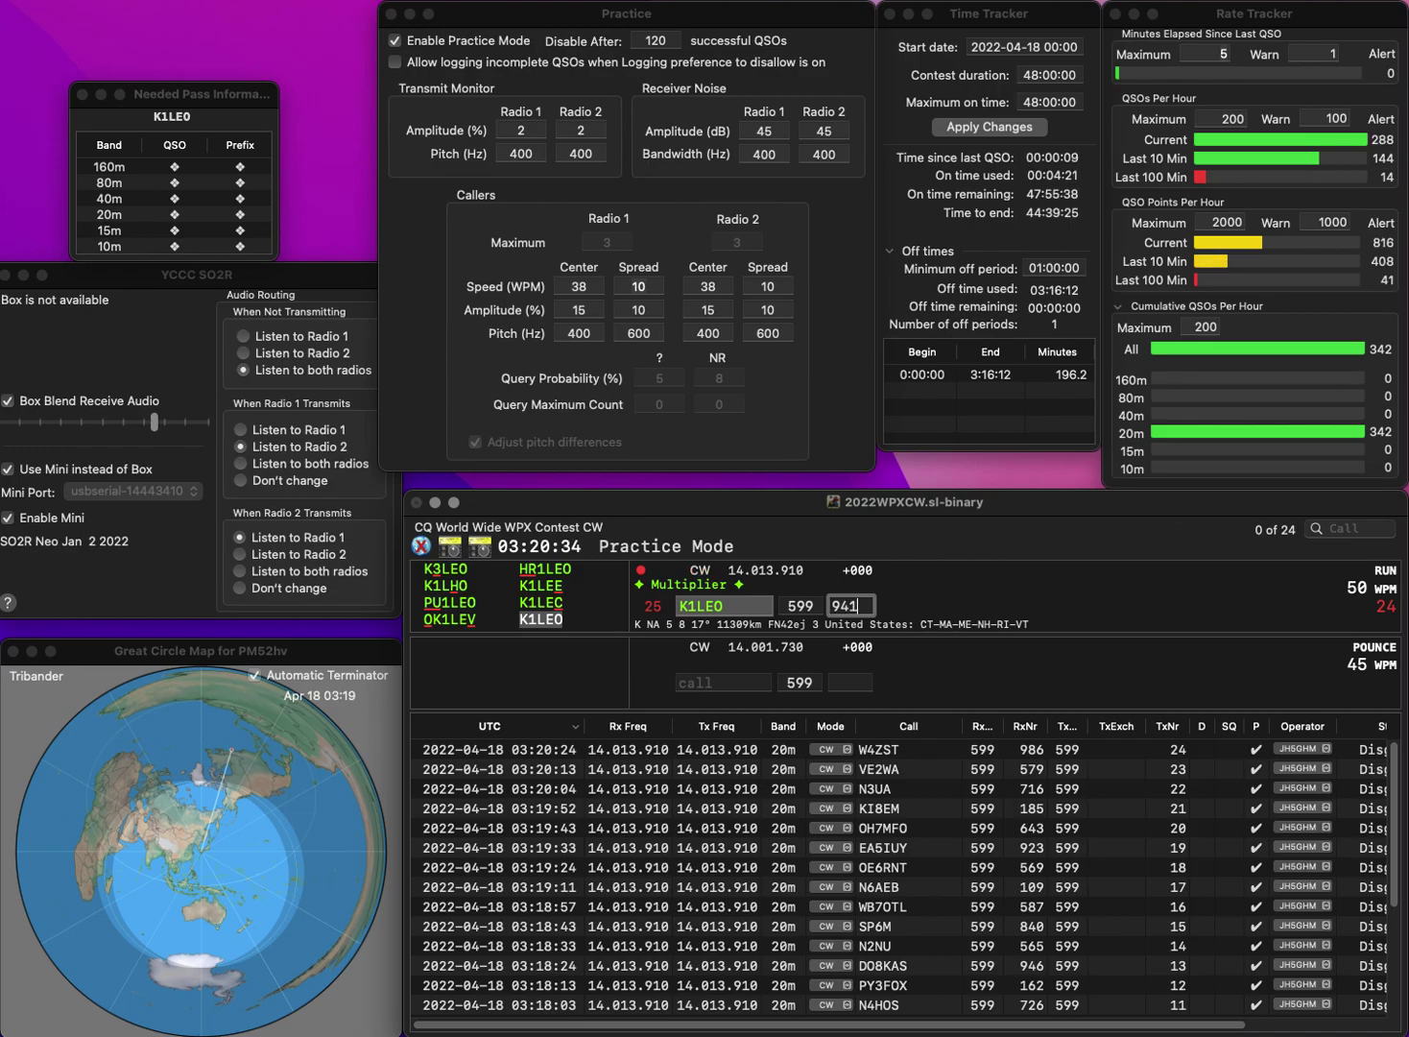
pyautogui.write('41')
pyautogui.press('Return')
pyautogui.write('JE')
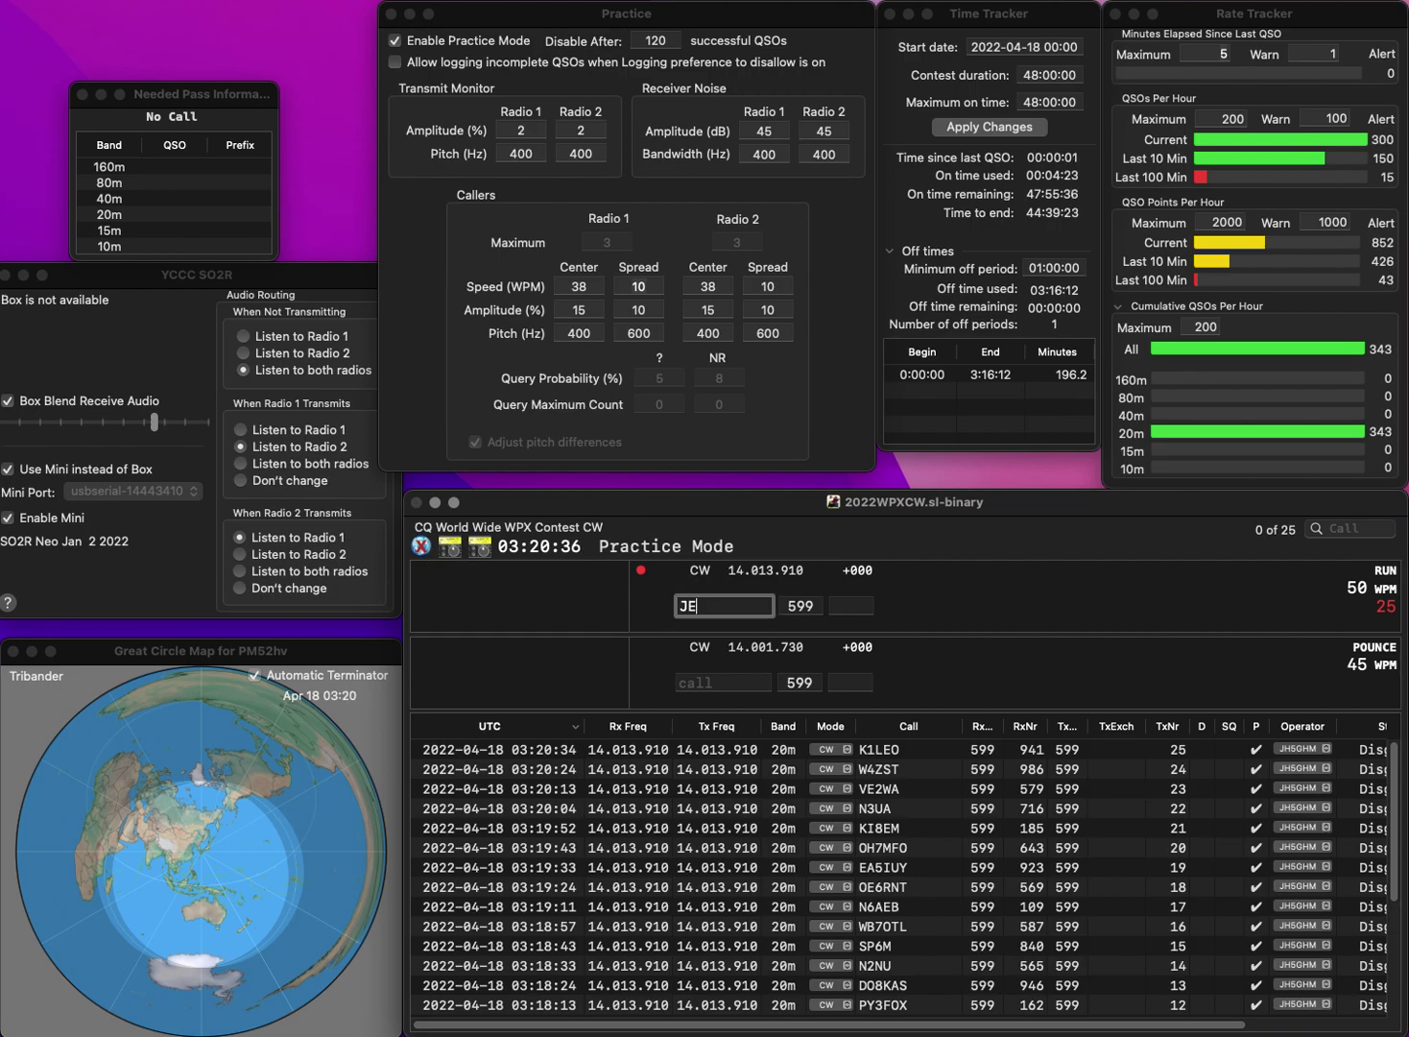
pyautogui.write('8KGH')
pyautogui.press('space')
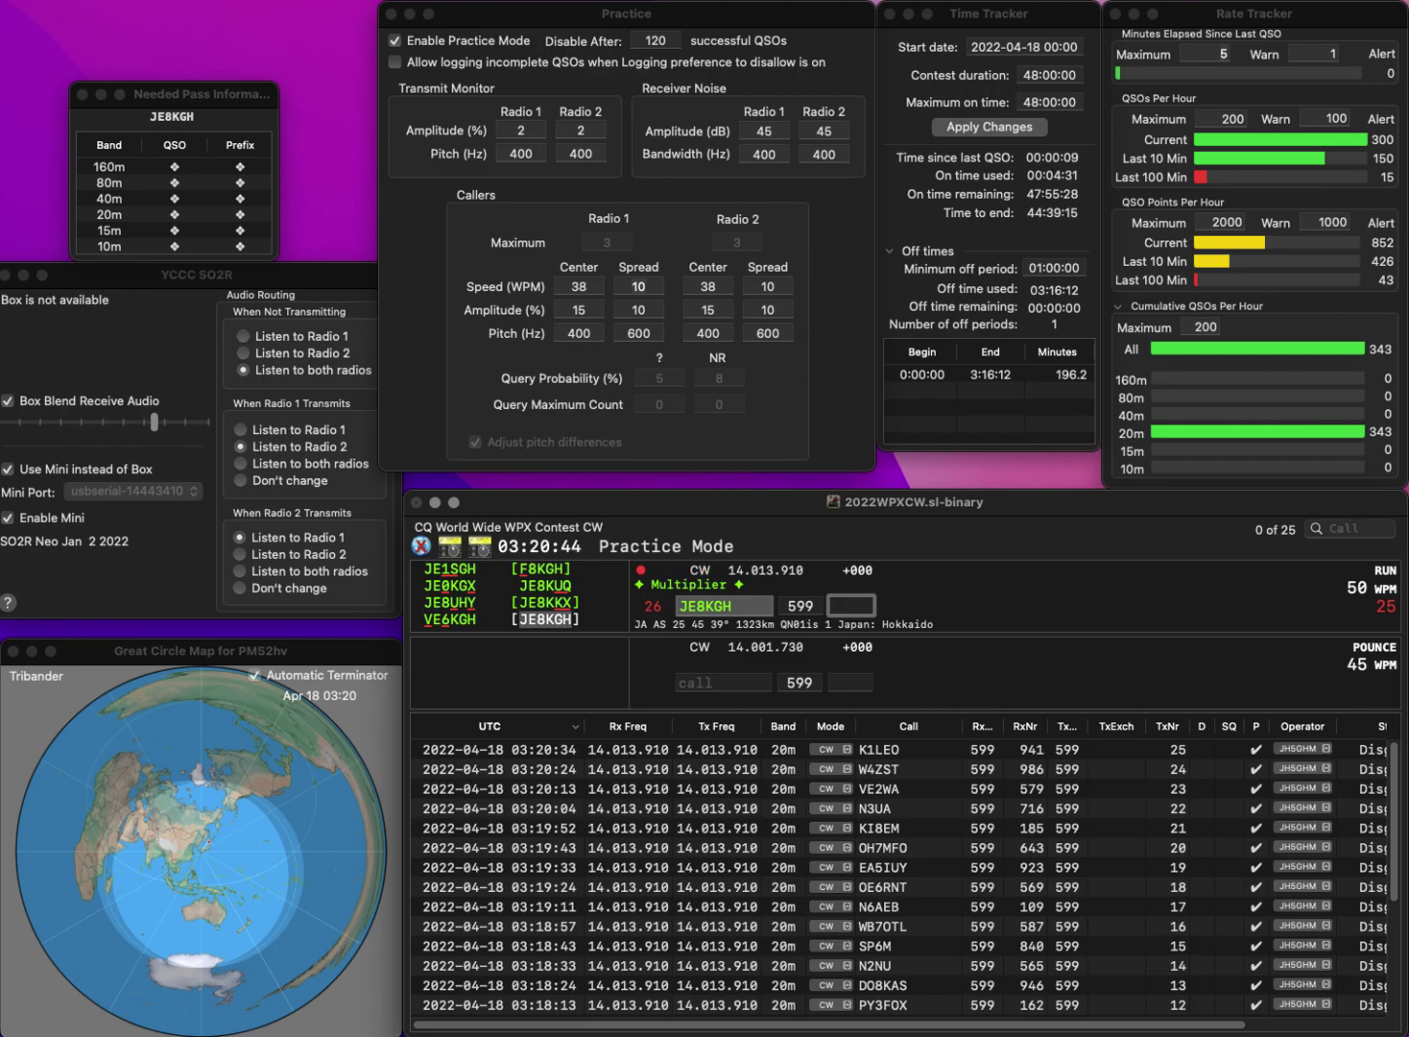
pyautogui.write('796')
pyautogui.press('Return')
pyautogui.write('KA4BK')
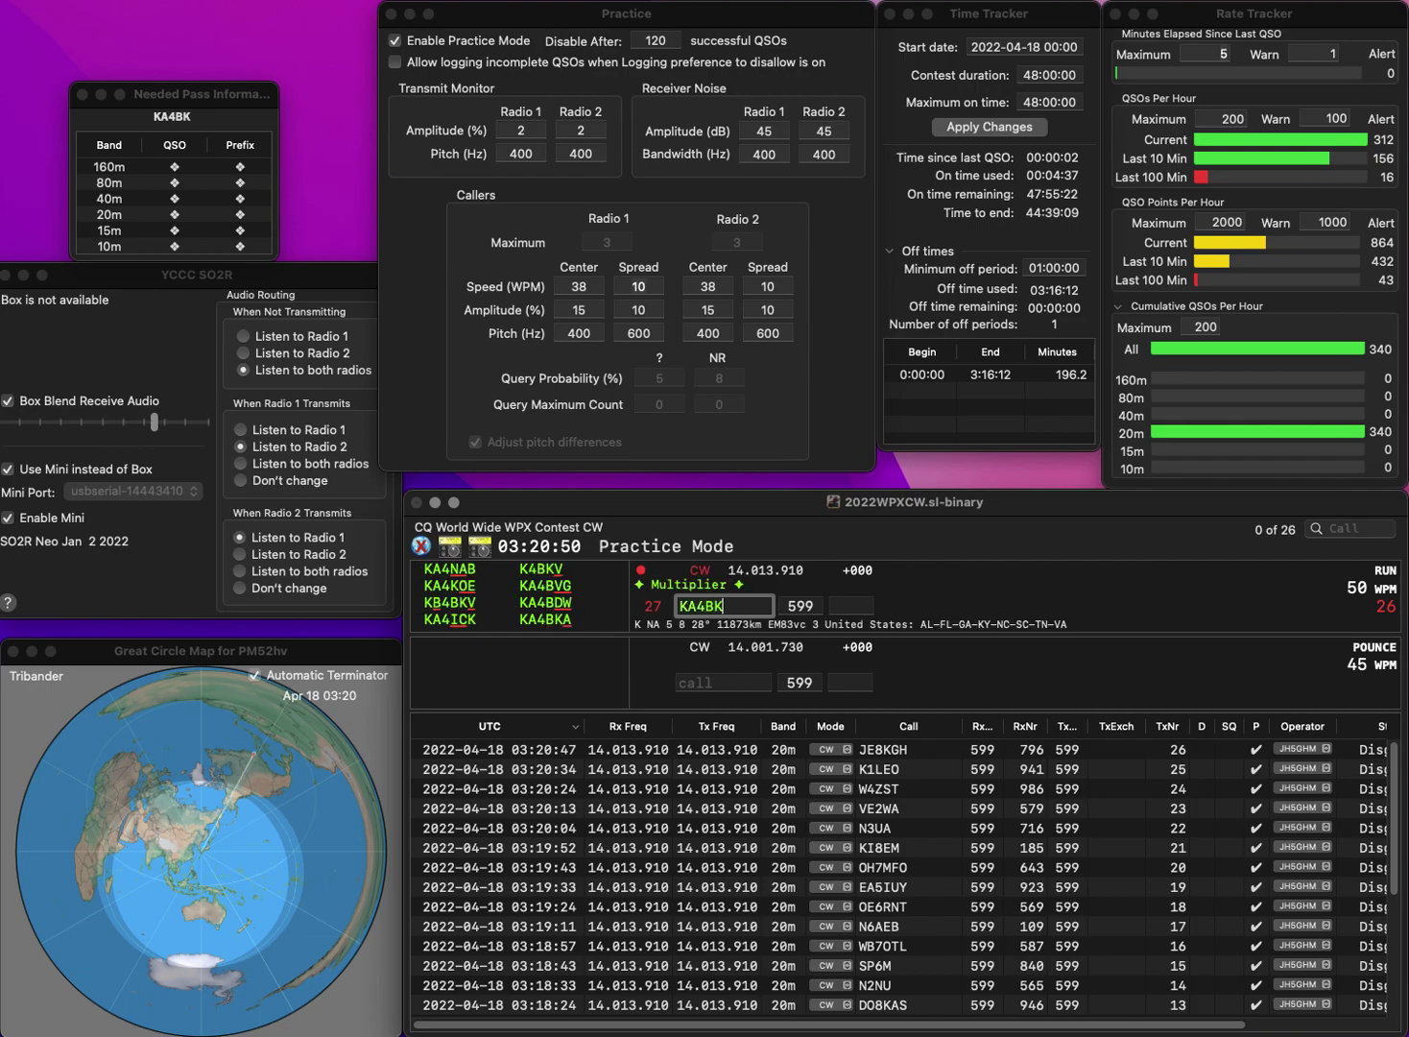
pyautogui.write('A')
pyautogui.press('space')
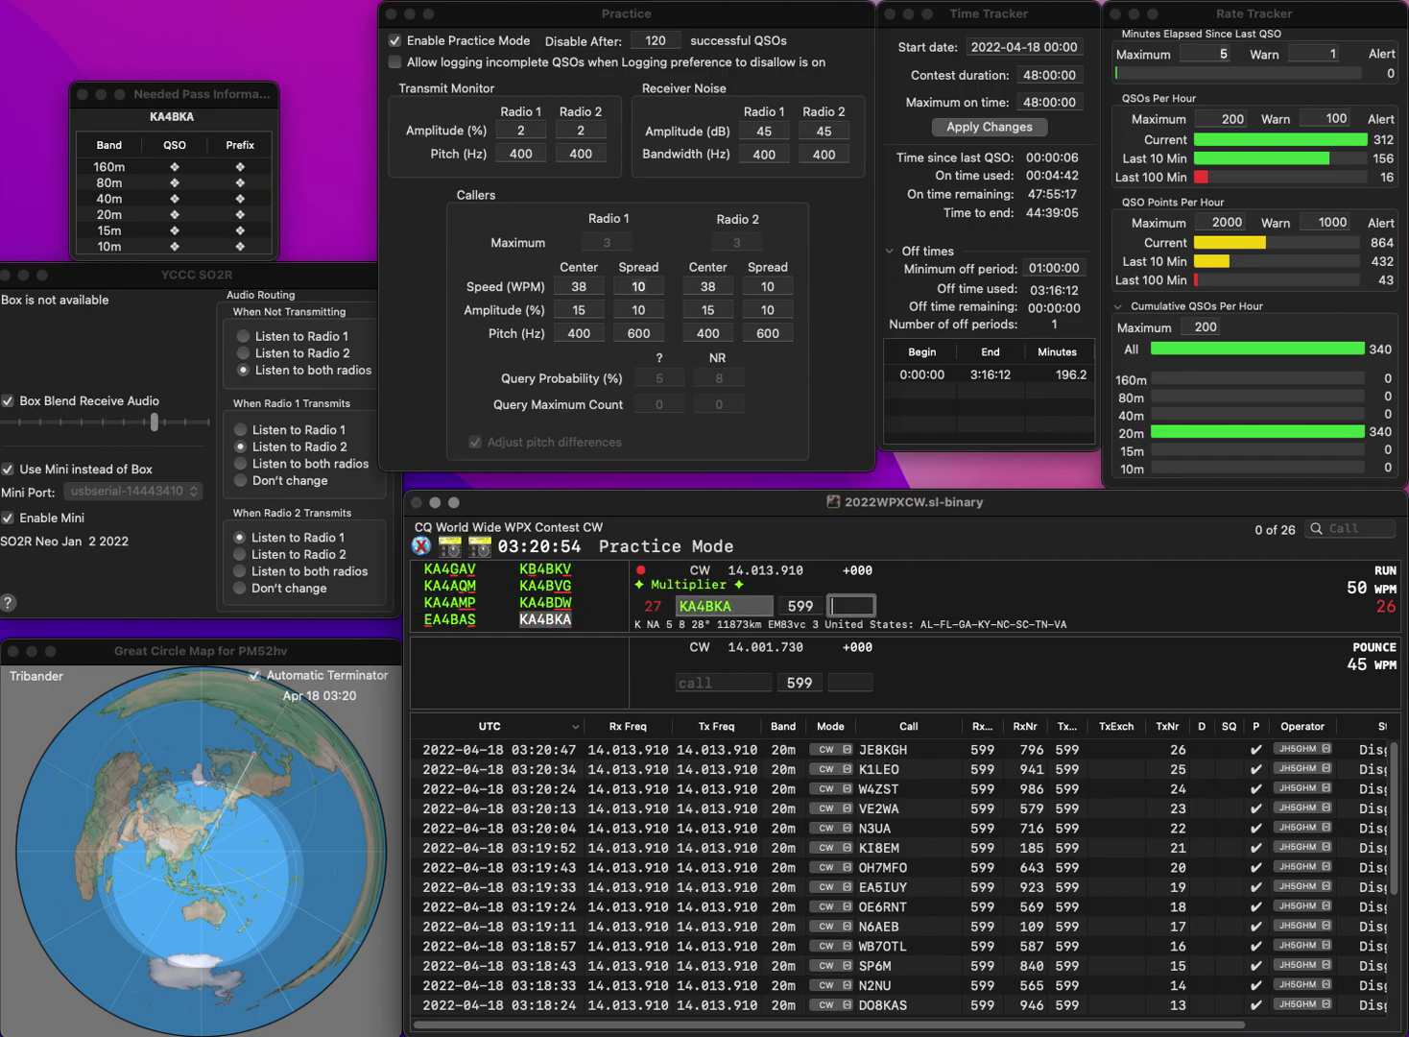
pyautogui.write('121')
pyautogui.press('Return')
pyautogui.write('KN4Y')
pyautogui.press('Return')
pyautogui.write('PA')
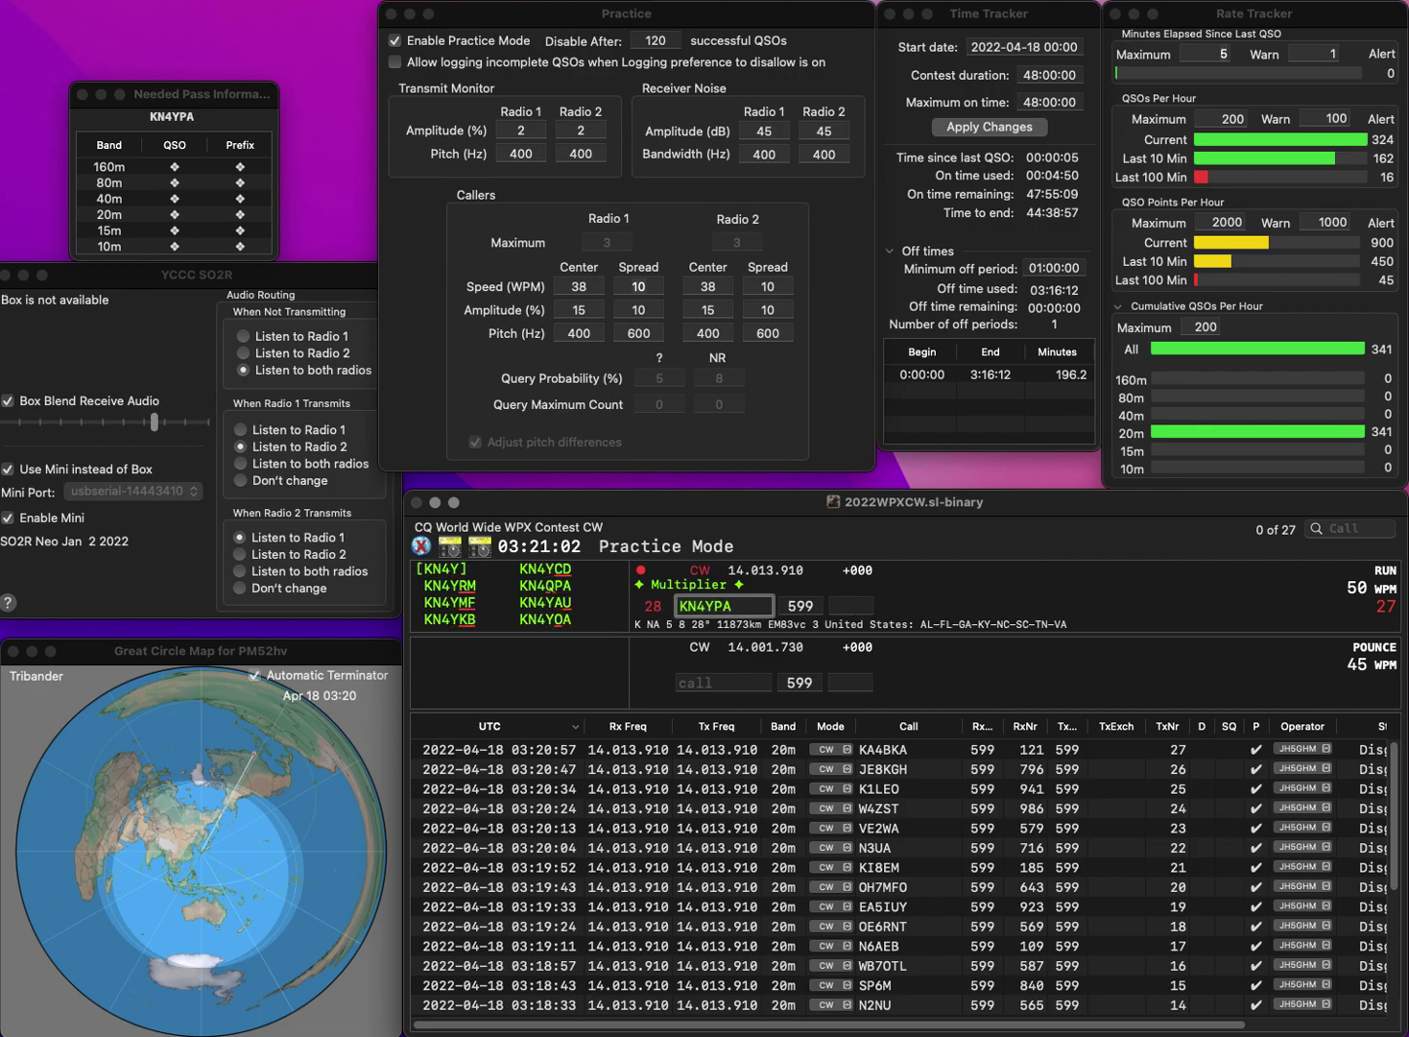
pyautogui.click(712, 604)
pyautogui.press('BackSpace')
pyautogui.write('Q')
pyautogui.press('Return')
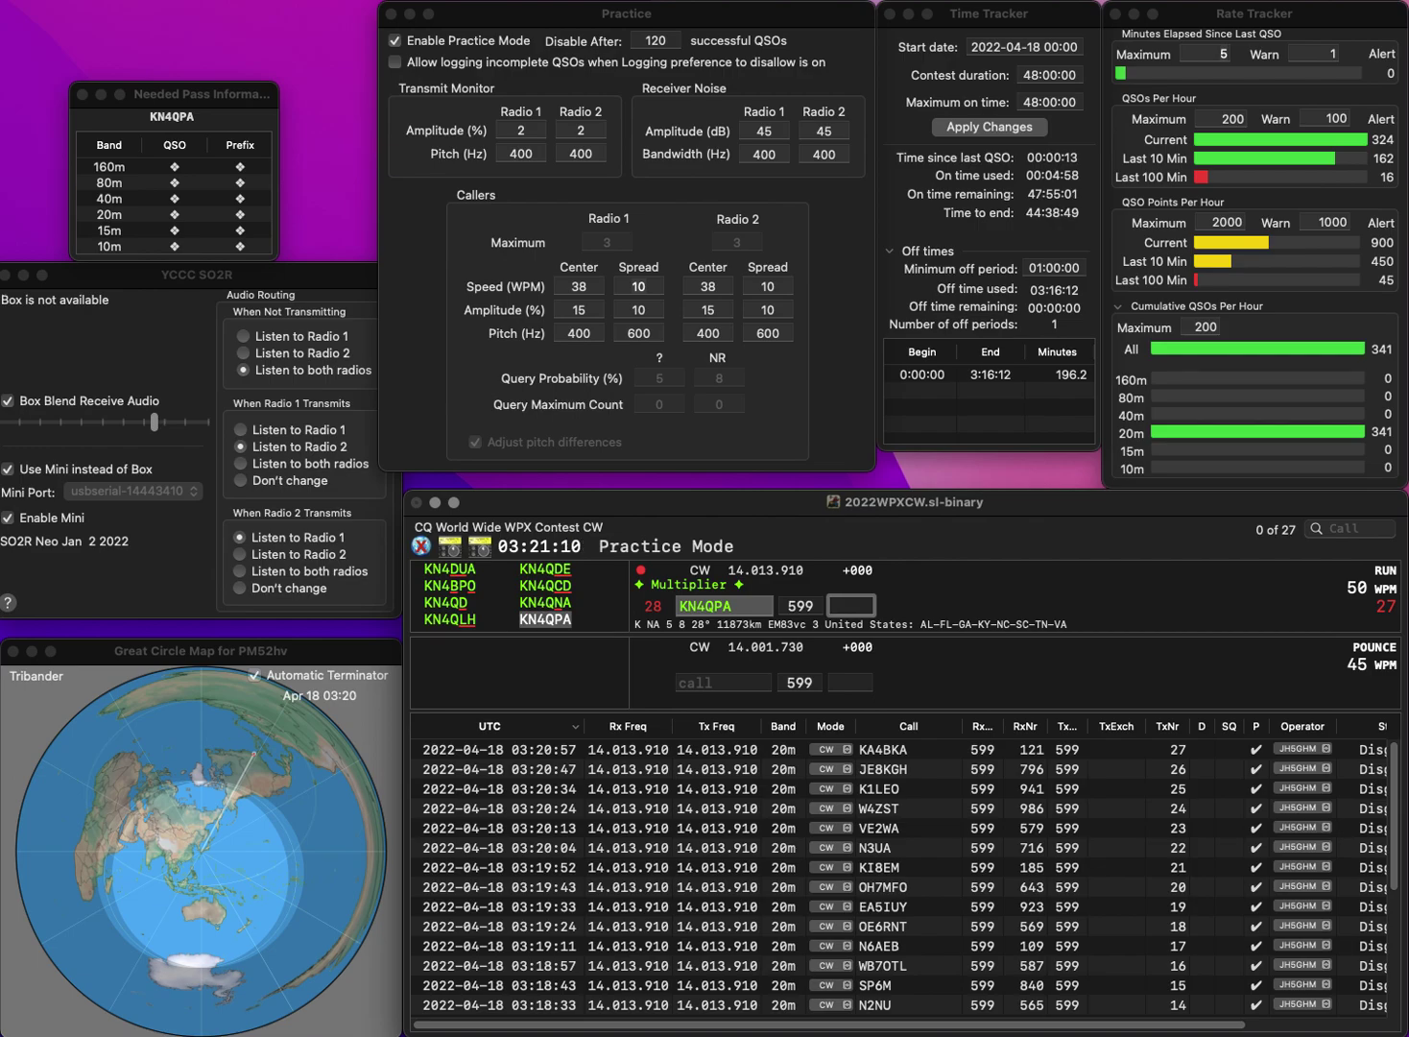
pyautogui.write('8')
pyautogui.press('Return')
pyautogui.write('DK1FE')
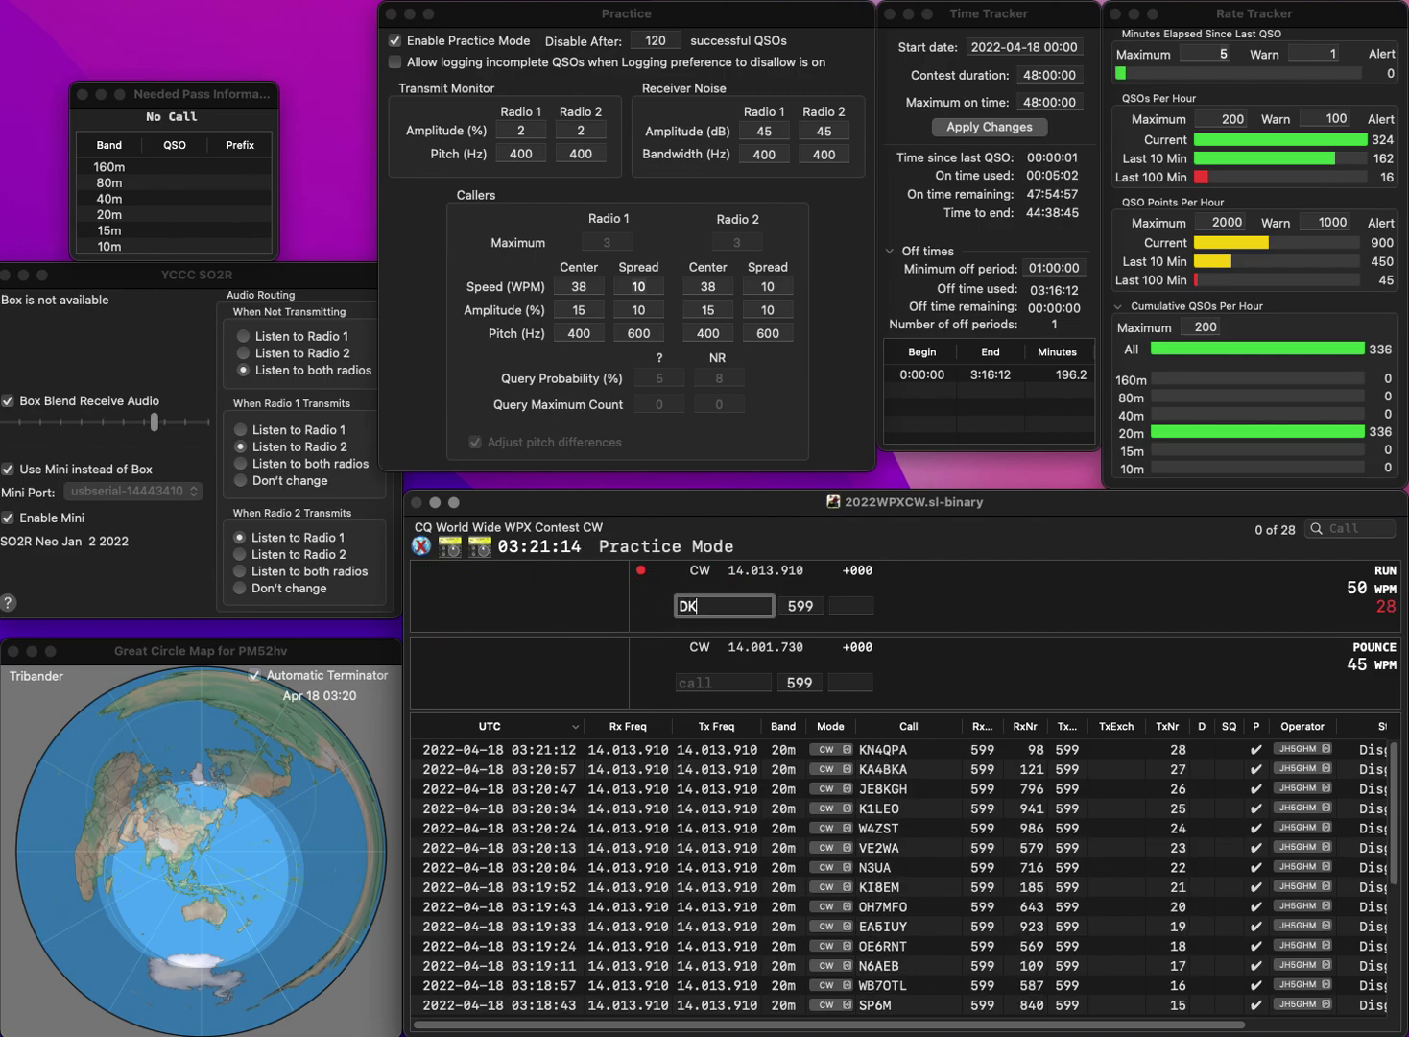
pyautogui.press('space')
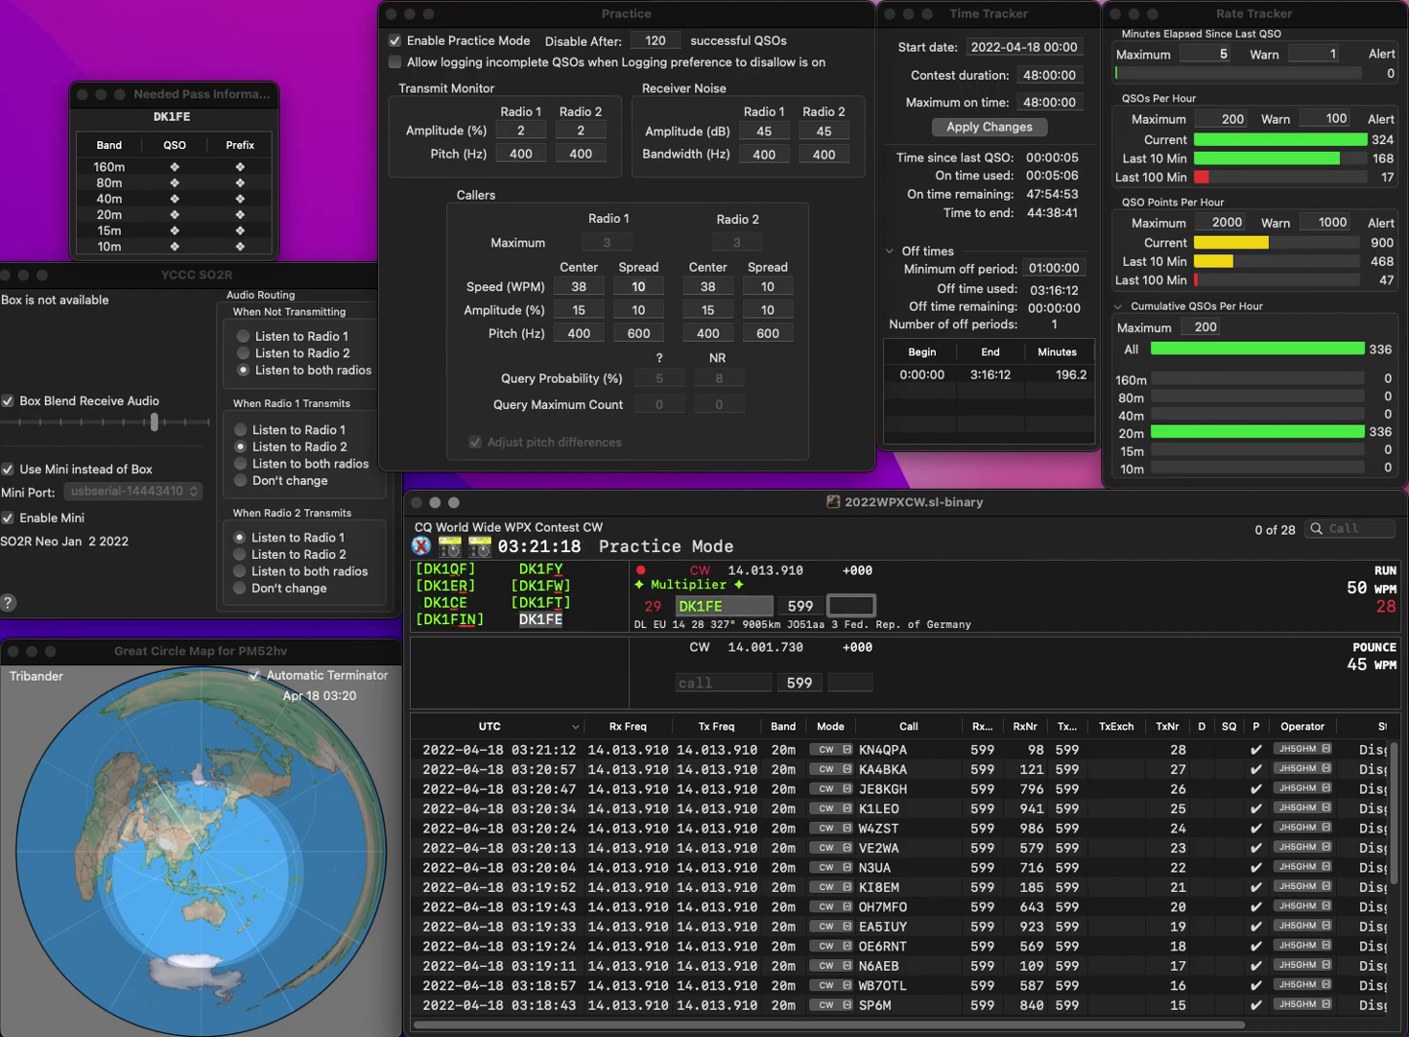
pyautogui.write('584')
pyautogui.press('Return')
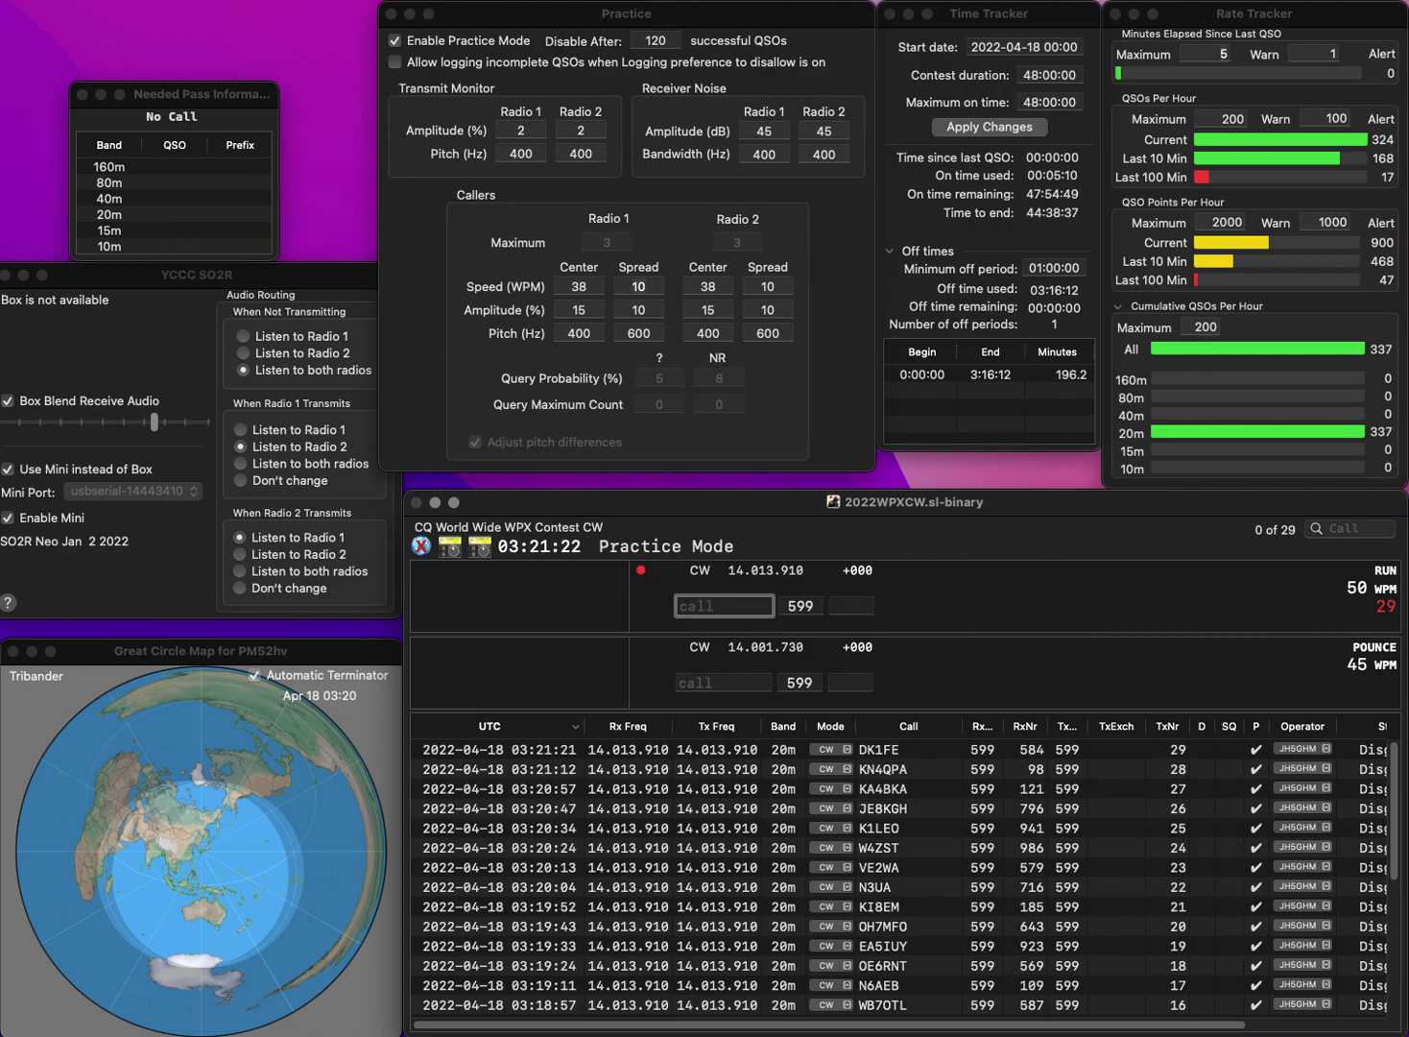
pyautogui.write('OK8RA')
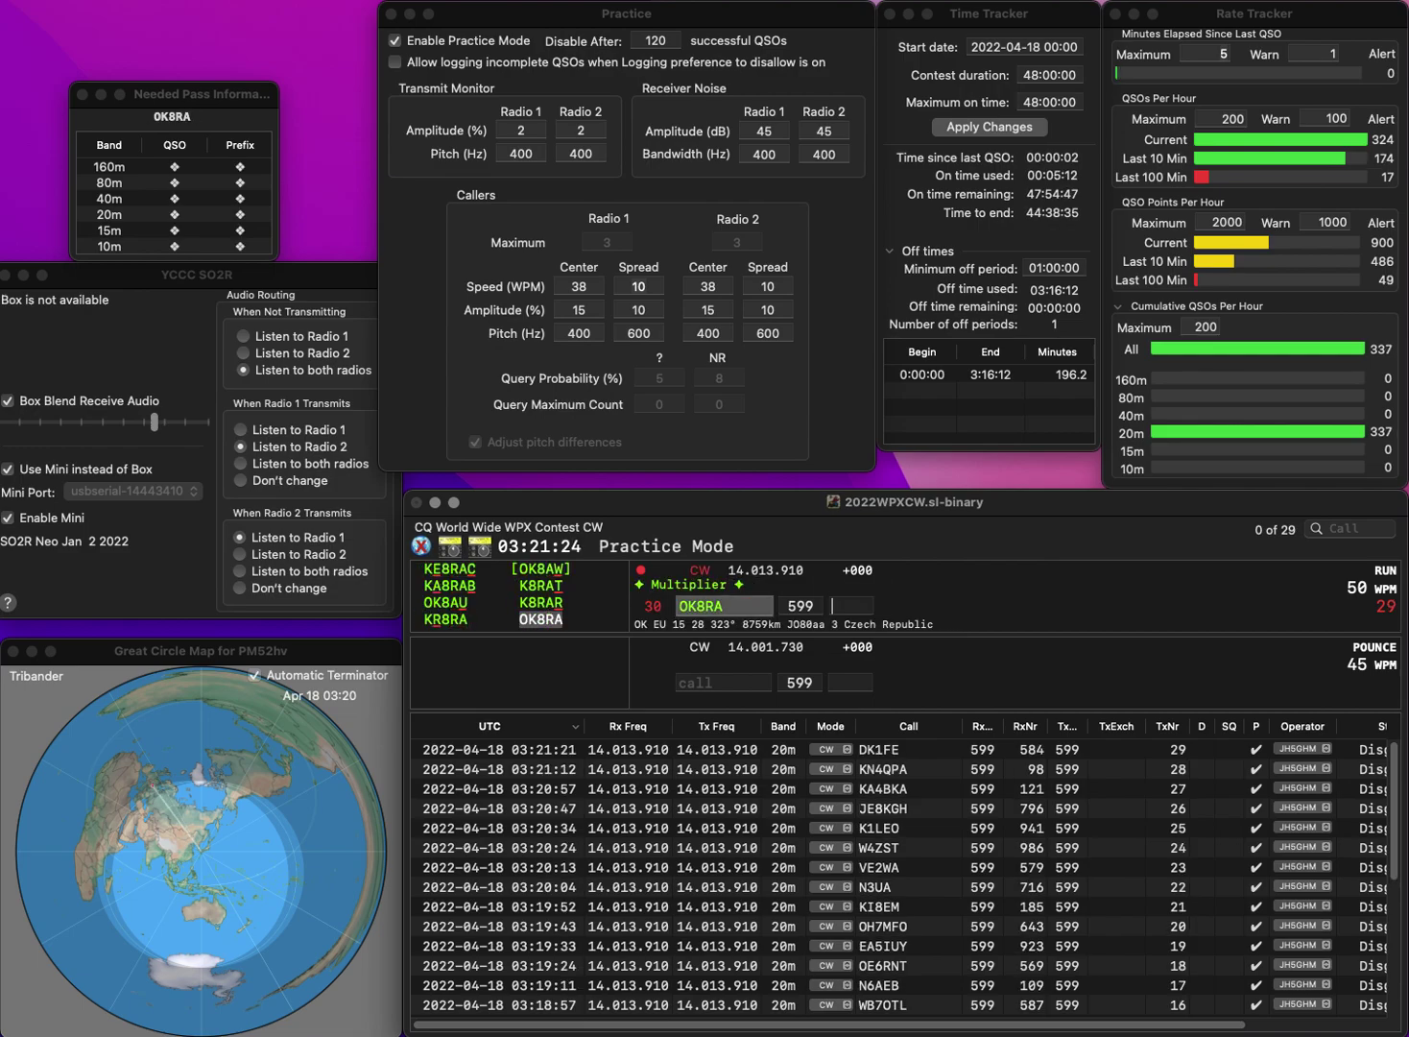
pyautogui.press('Return')
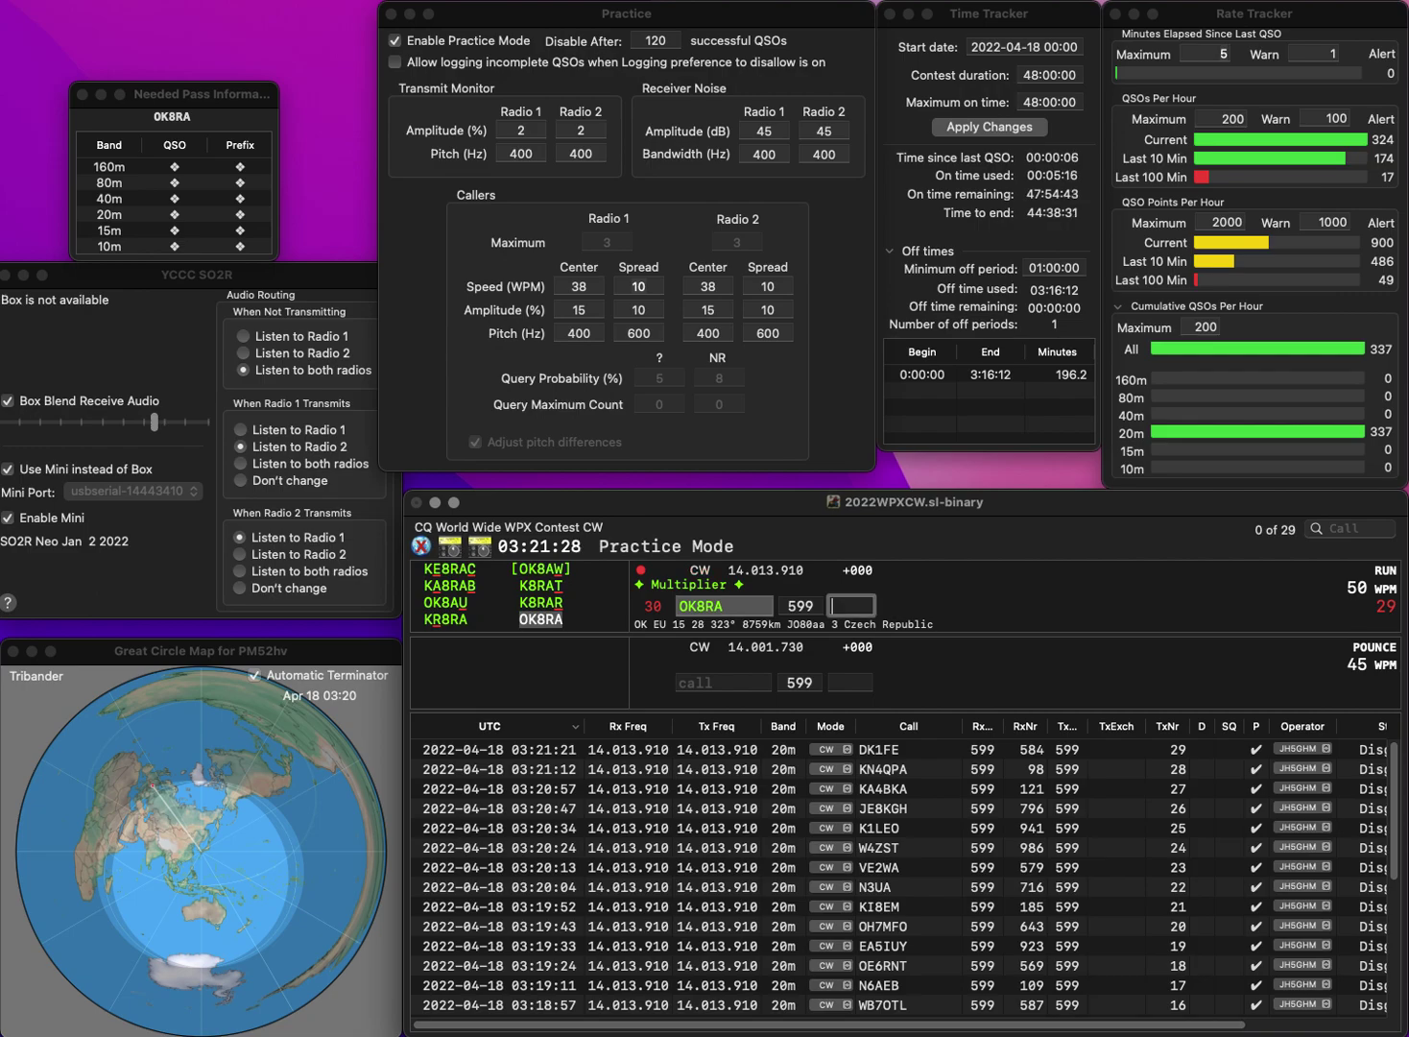
pyautogui.write('62')
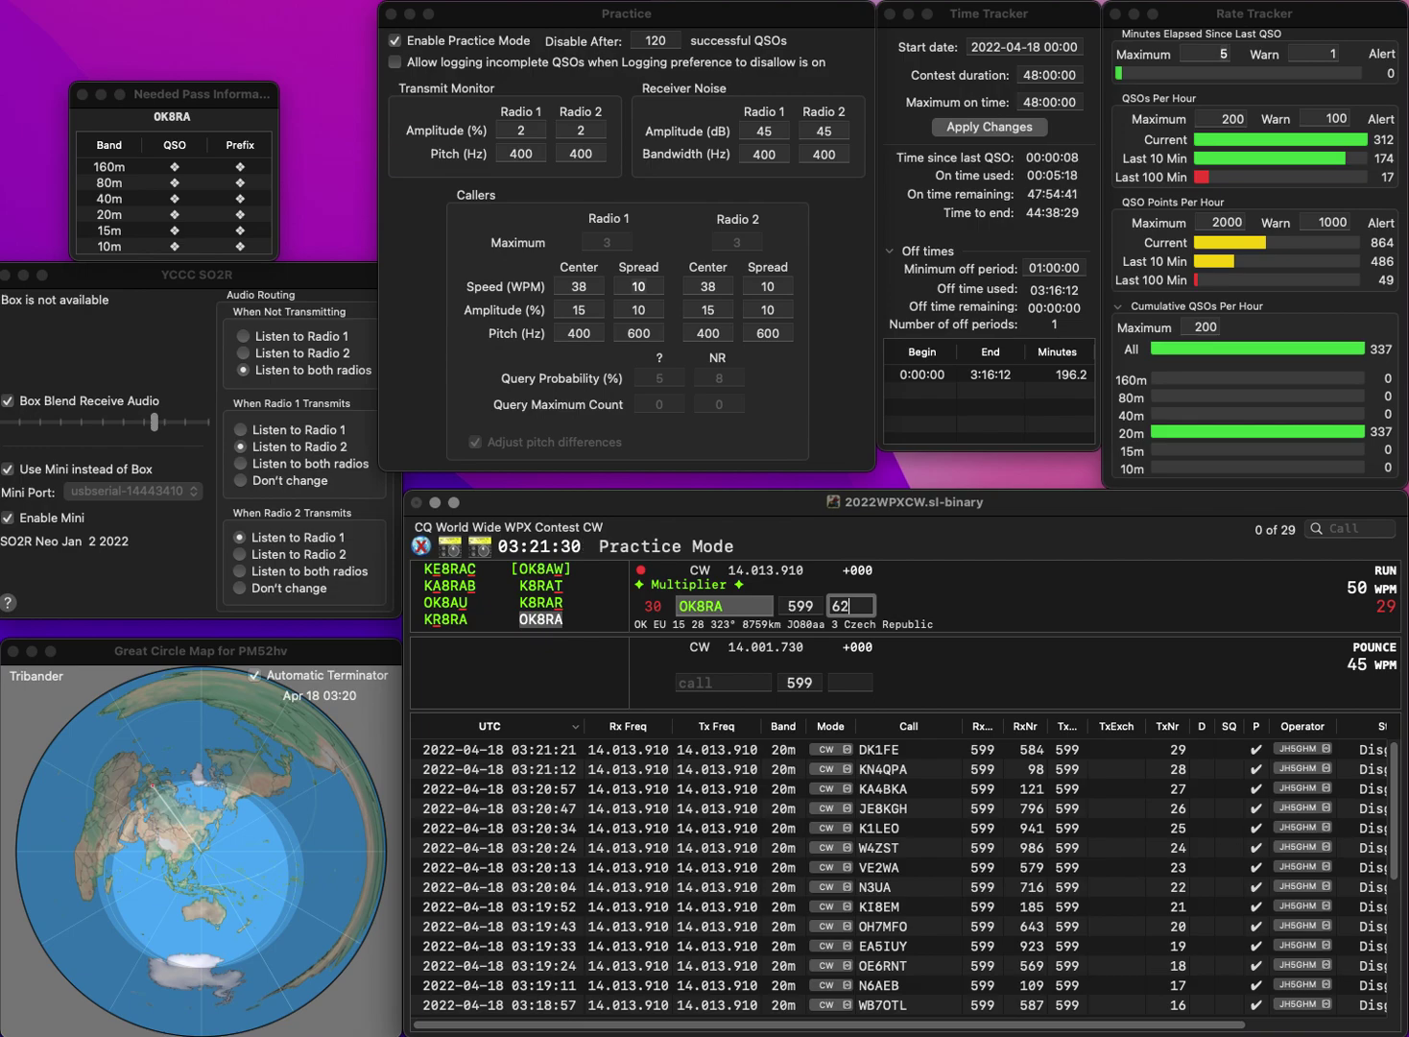
pyautogui.write('2')
pyautogui.press('Return')
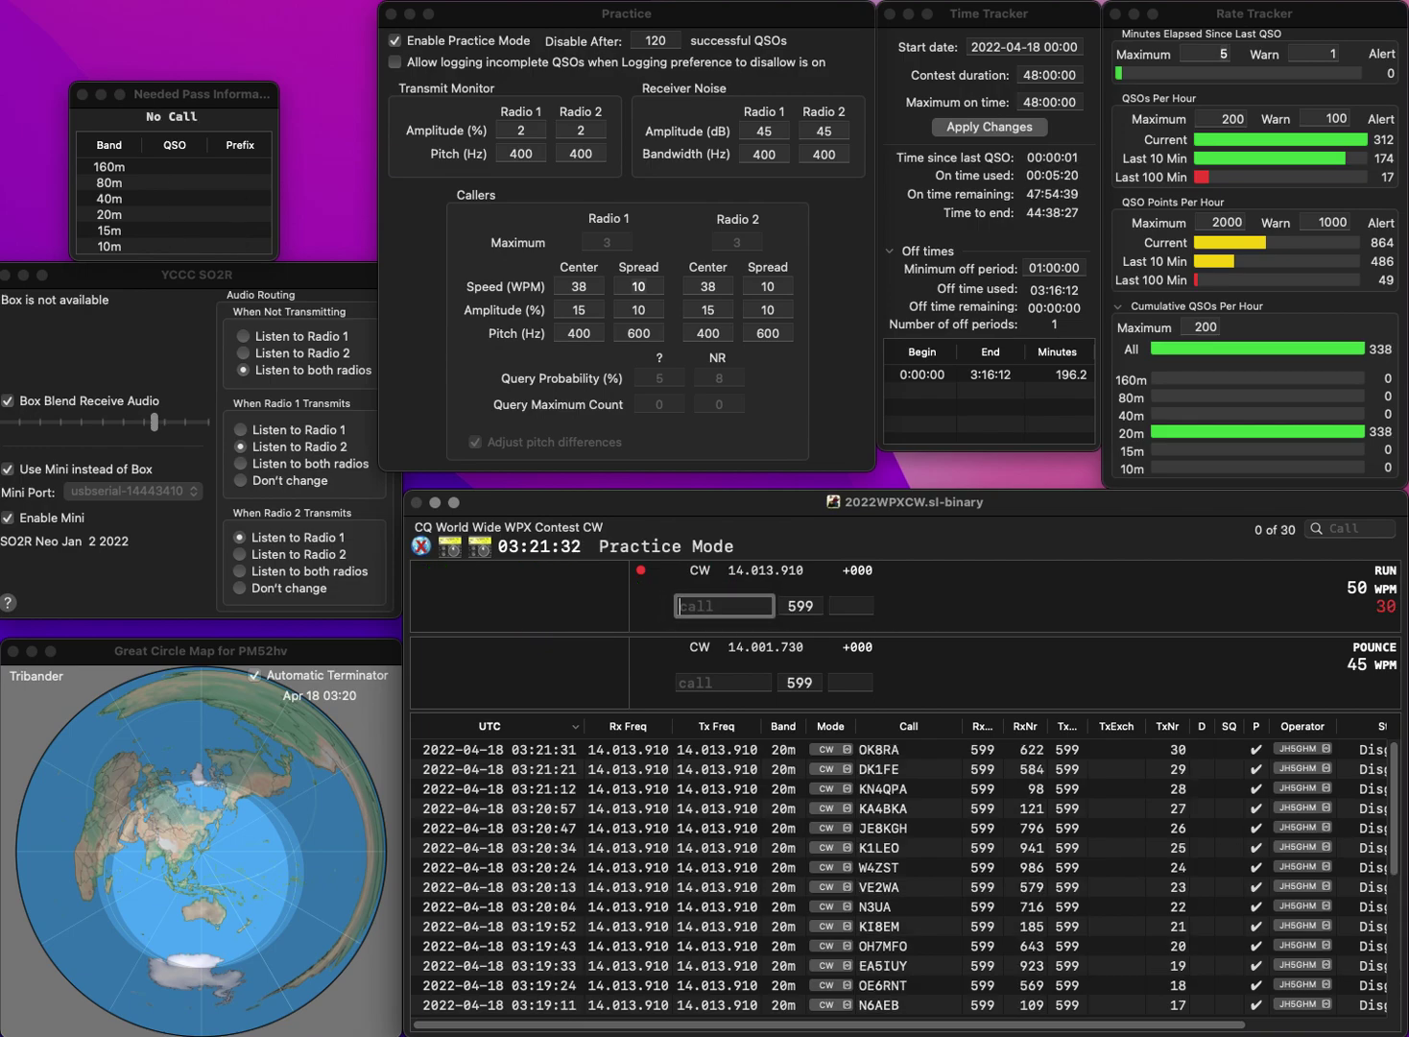
# Step: Enter OP5KO on the run radio, correct the call sign to ZP5KO, and log the contact with received number 629
pyautogui.write('P5KO')
pyautogui.press('Home')
pyautogui.write('O')
pyautogui.press('Return')
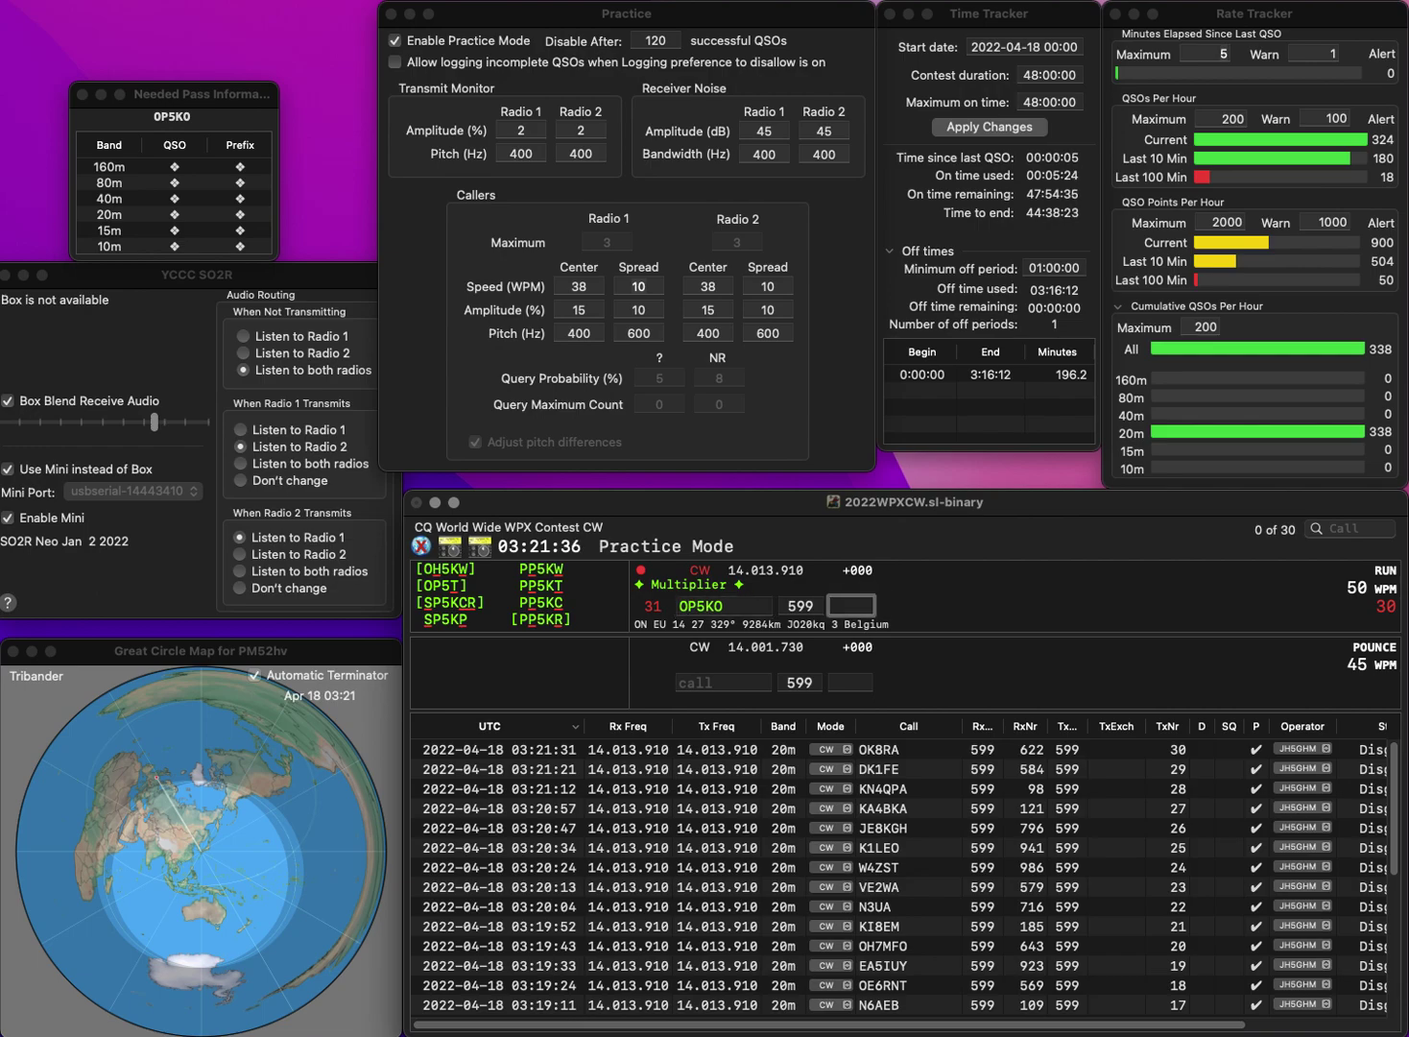
pyautogui.hotkey('shift', 'Tab')
pyautogui.press('BackSpace')
pyautogui.write('Z')
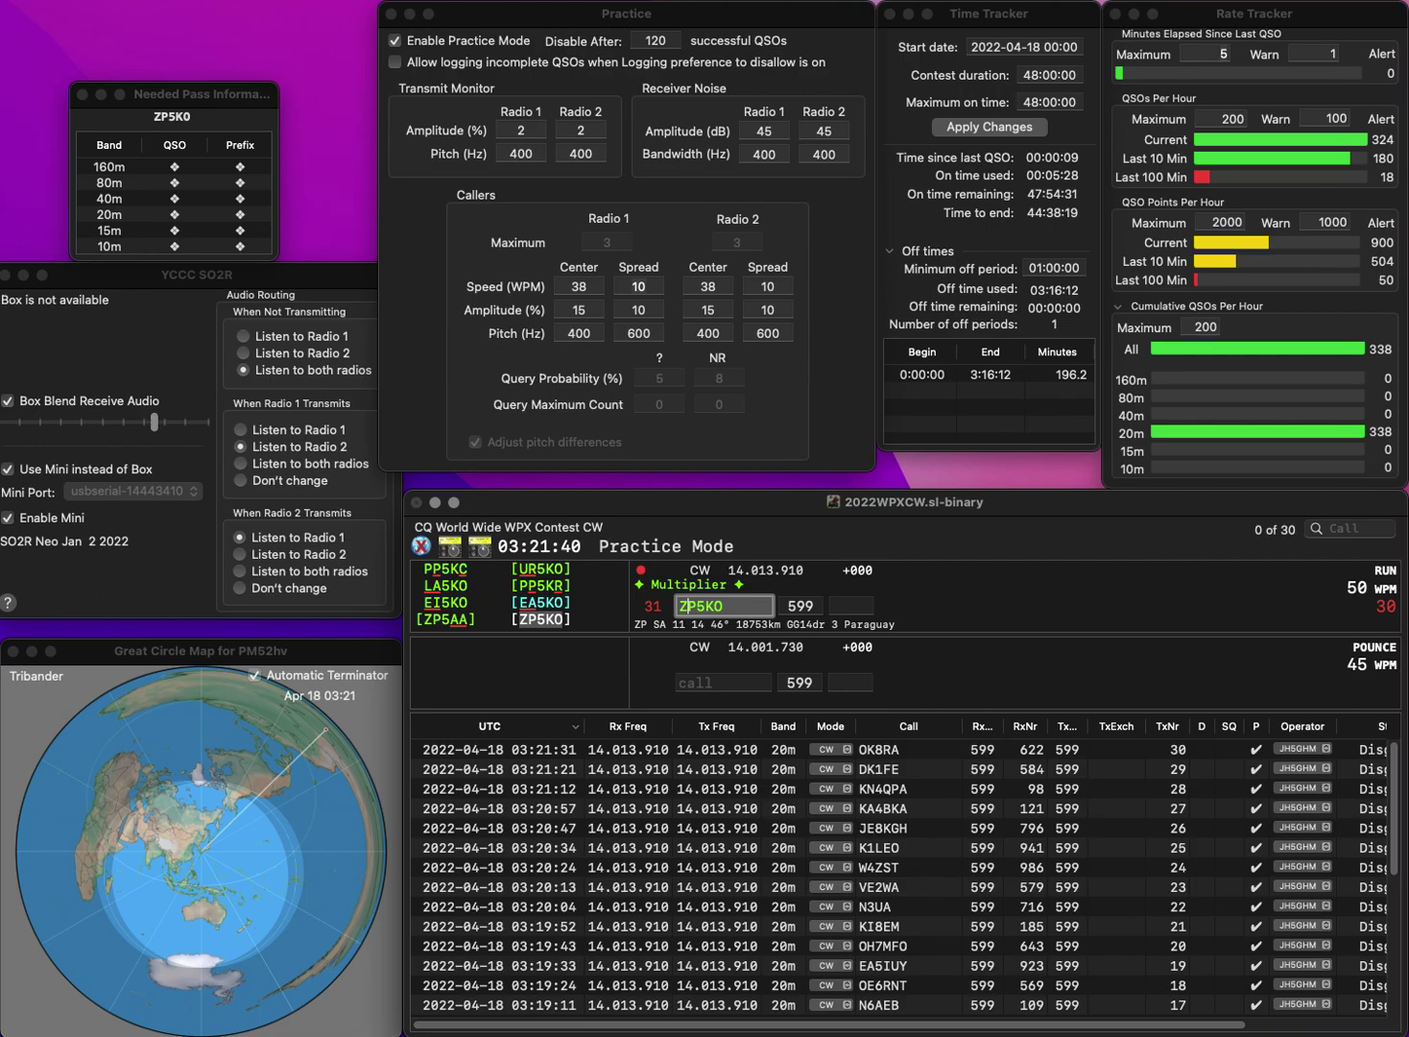
pyautogui.press('Tab')
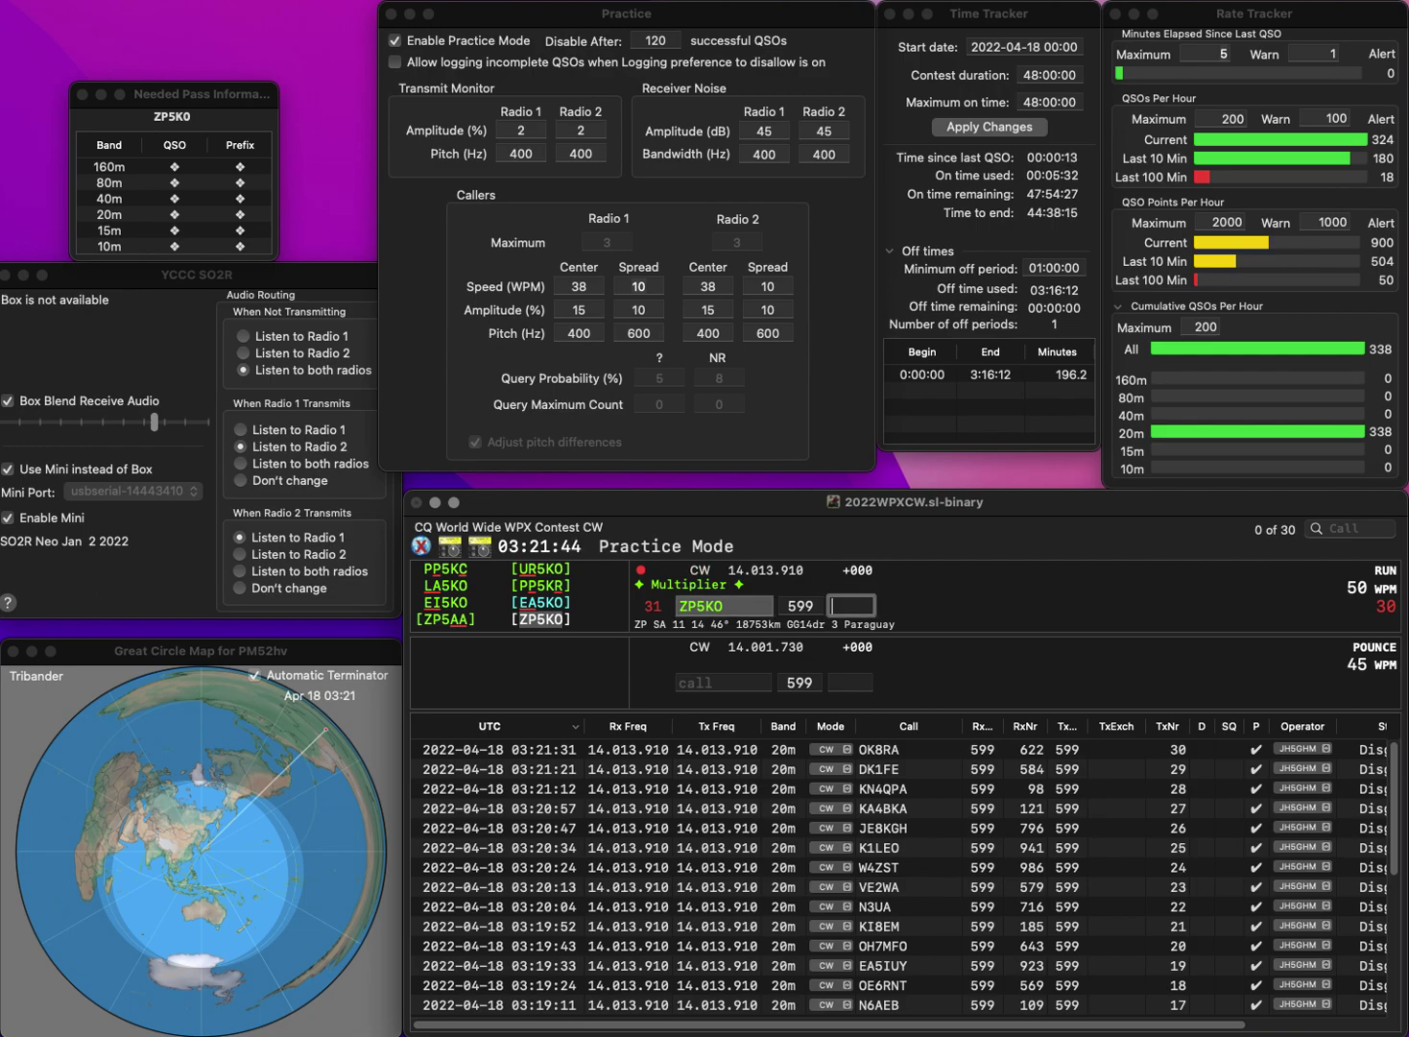
pyautogui.write('629')
pyautogui.press('Return')
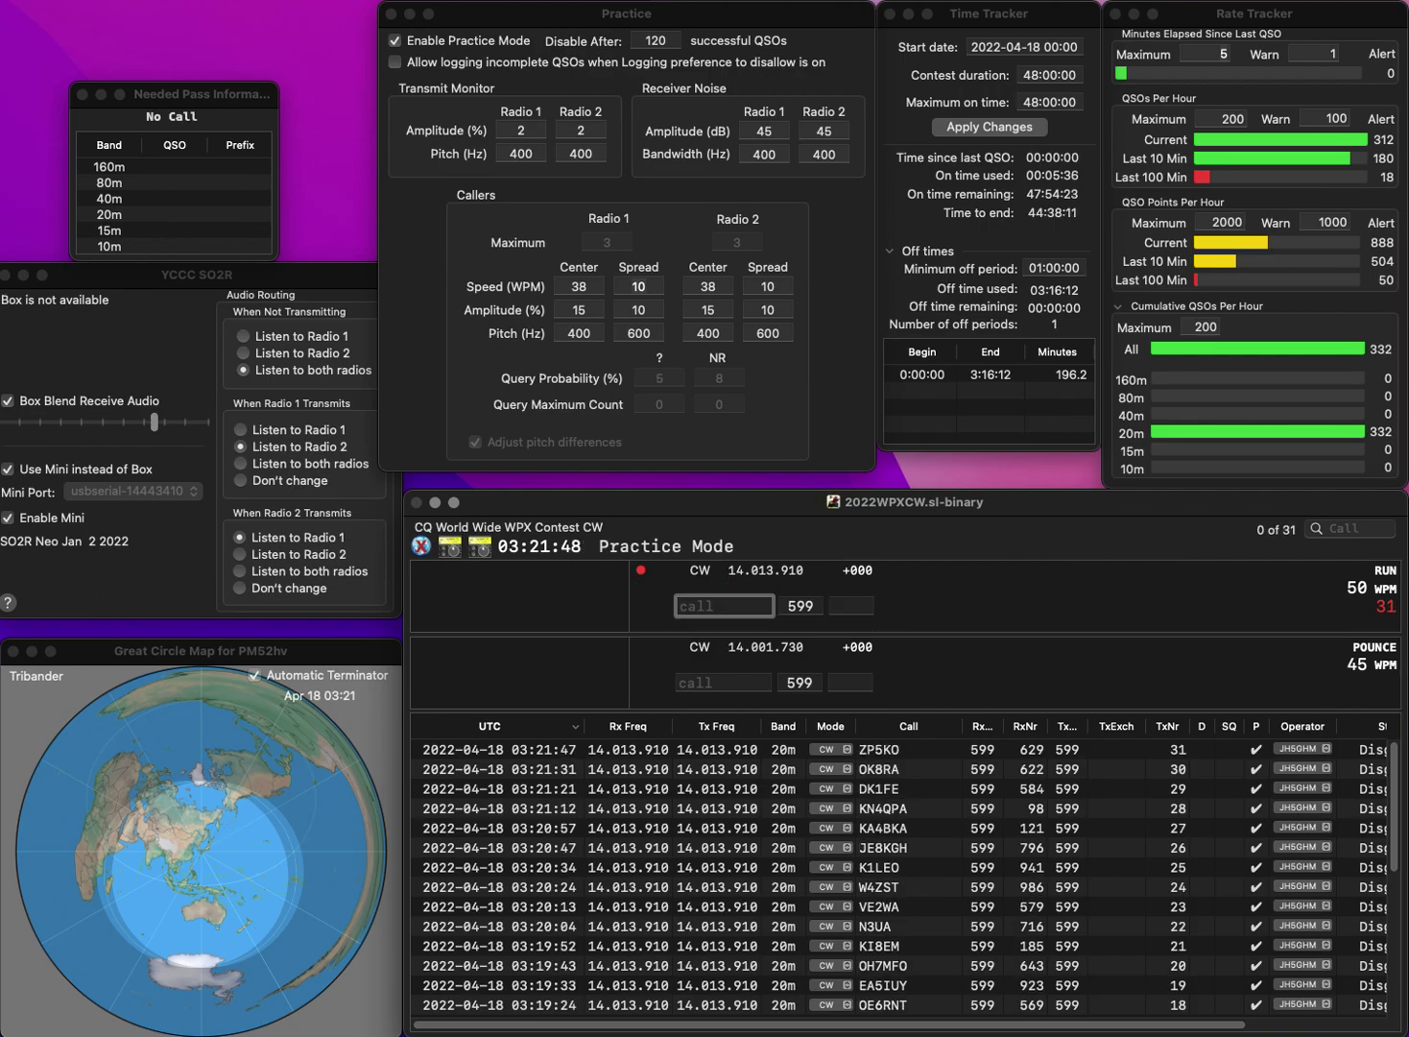
# Step: Enter KB4FMW on the run radio, correct the call sign to KB4FUW, and log the contact with received number 694
pyautogui.write('K')
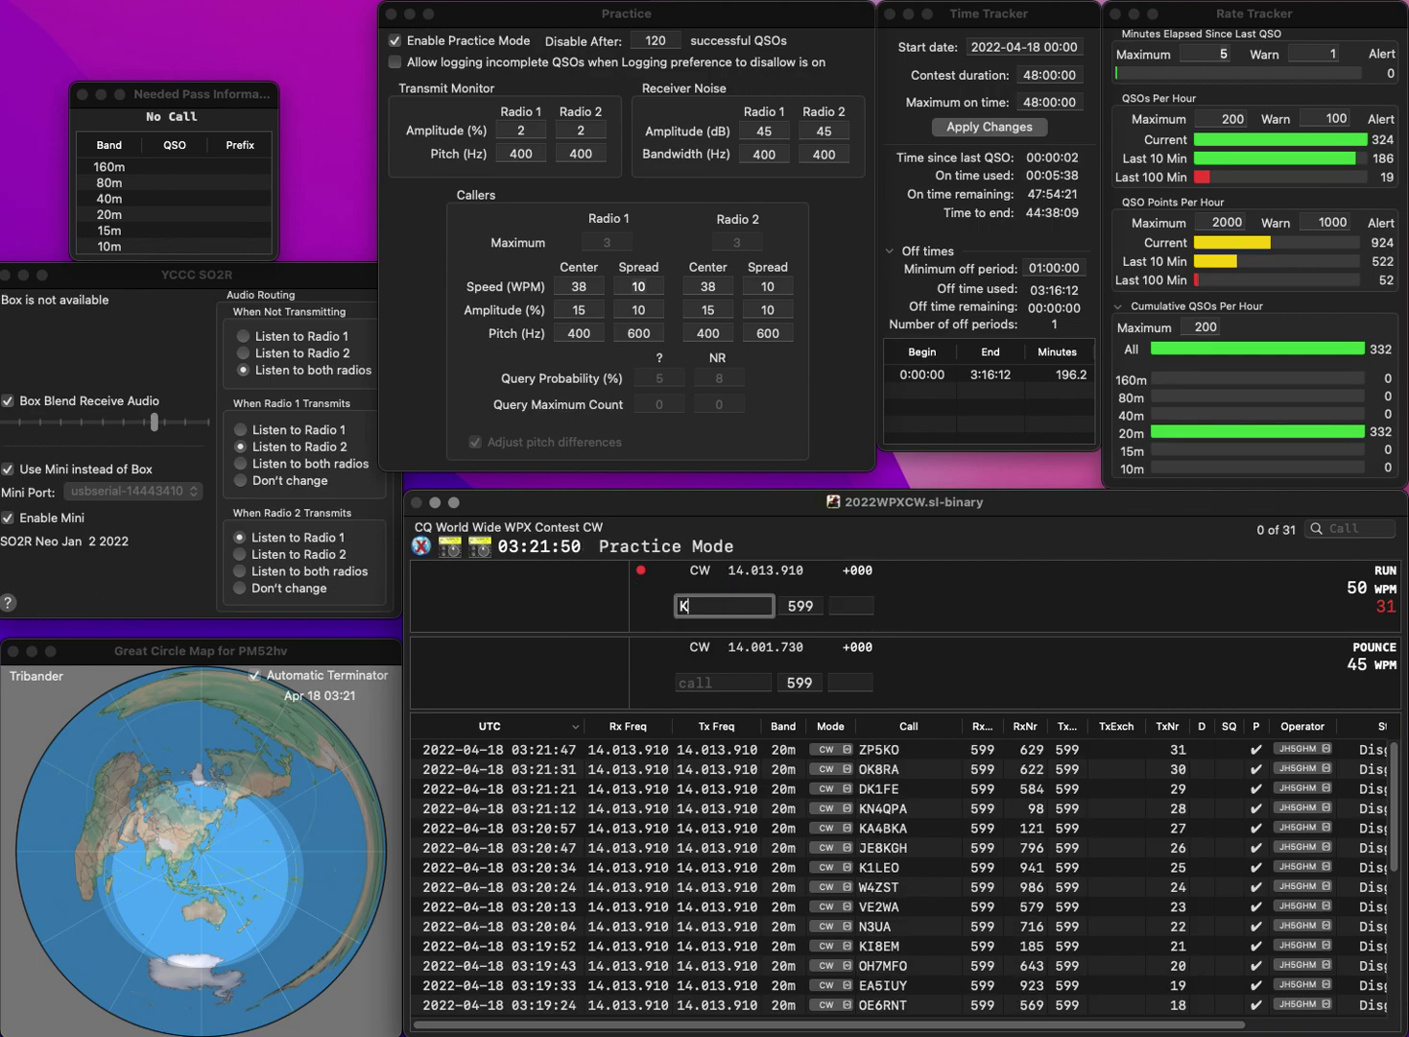
pyautogui.write('FMW')
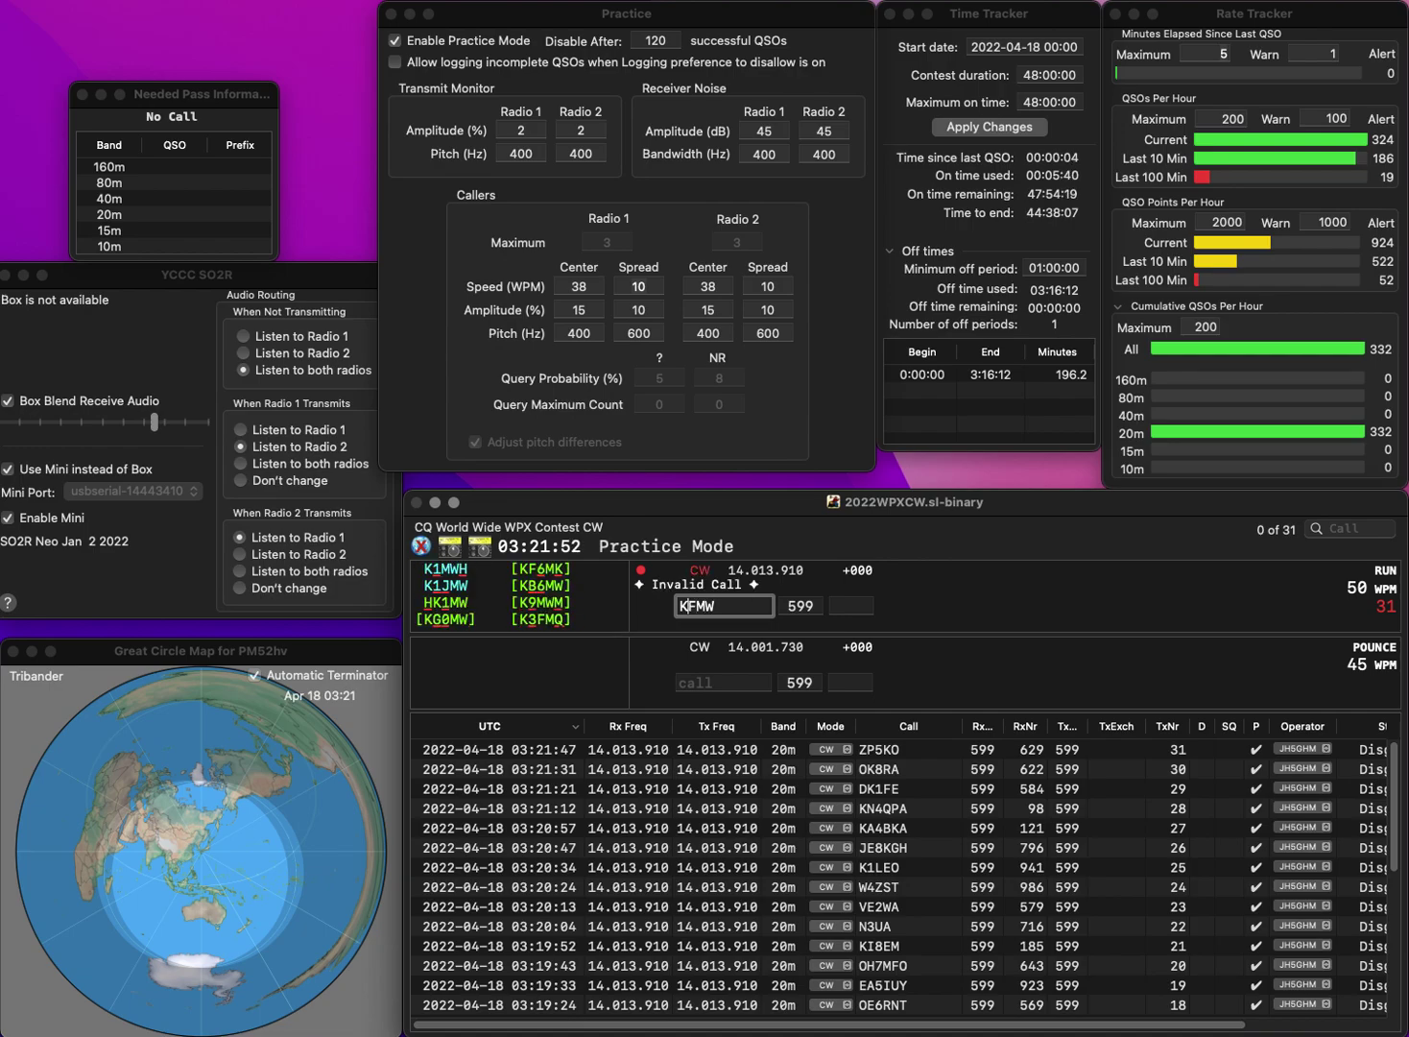
pyautogui.click(689, 606)
pyautogui.write('B4')
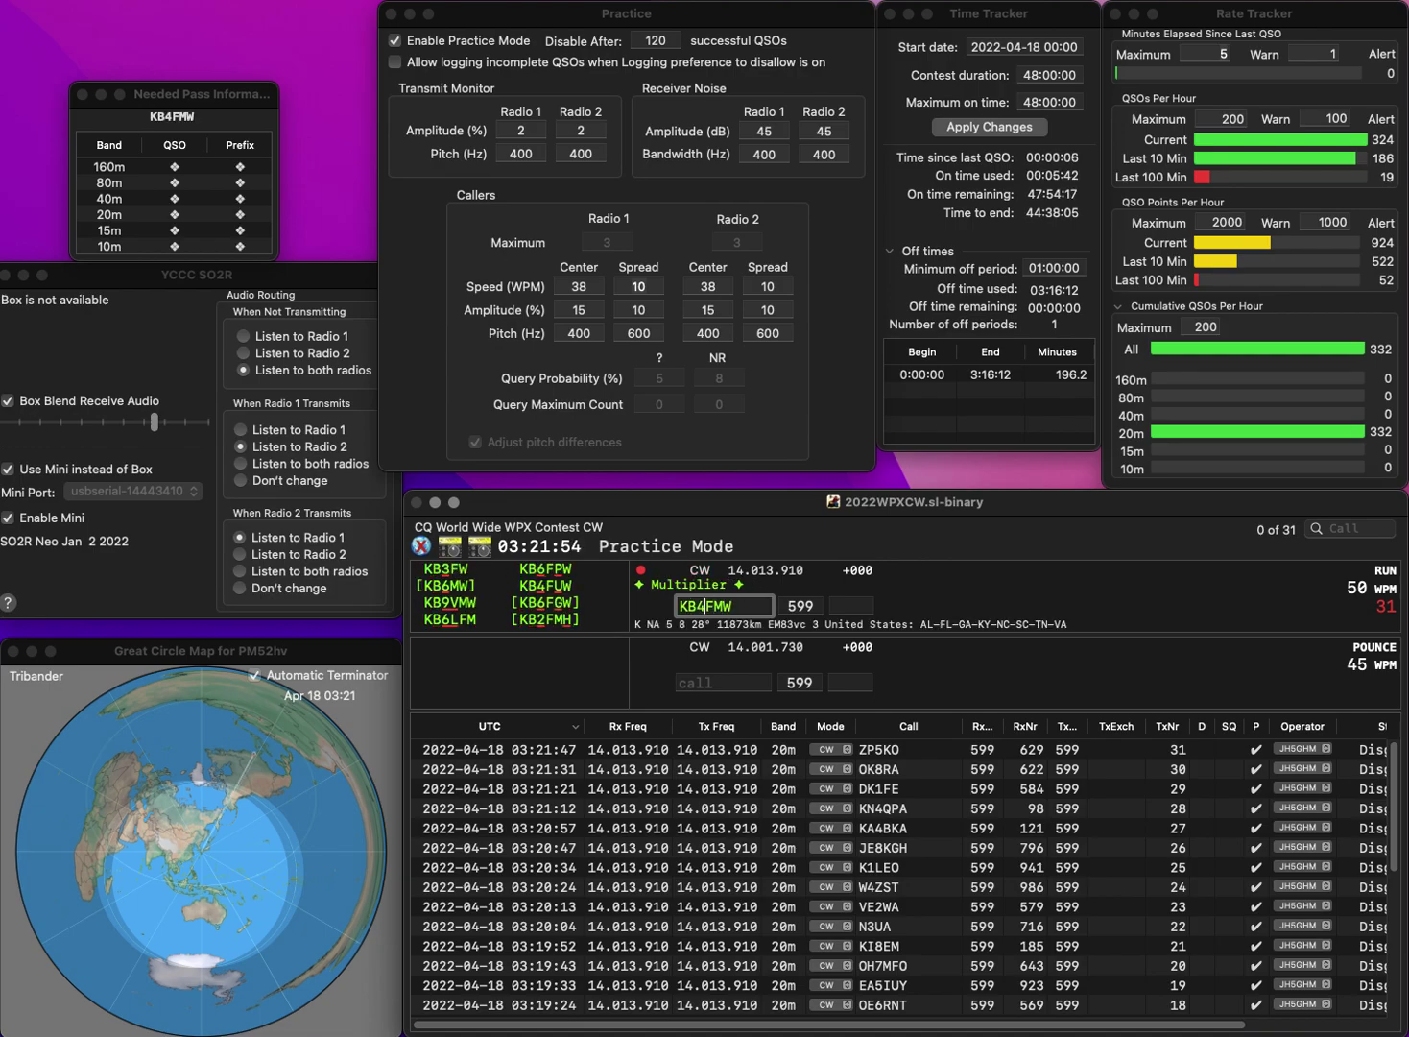
pyautogui.click(711, 606)
pyautogui.press('Delete')
pyautogui.write('U')
pyautogui.press('Return')
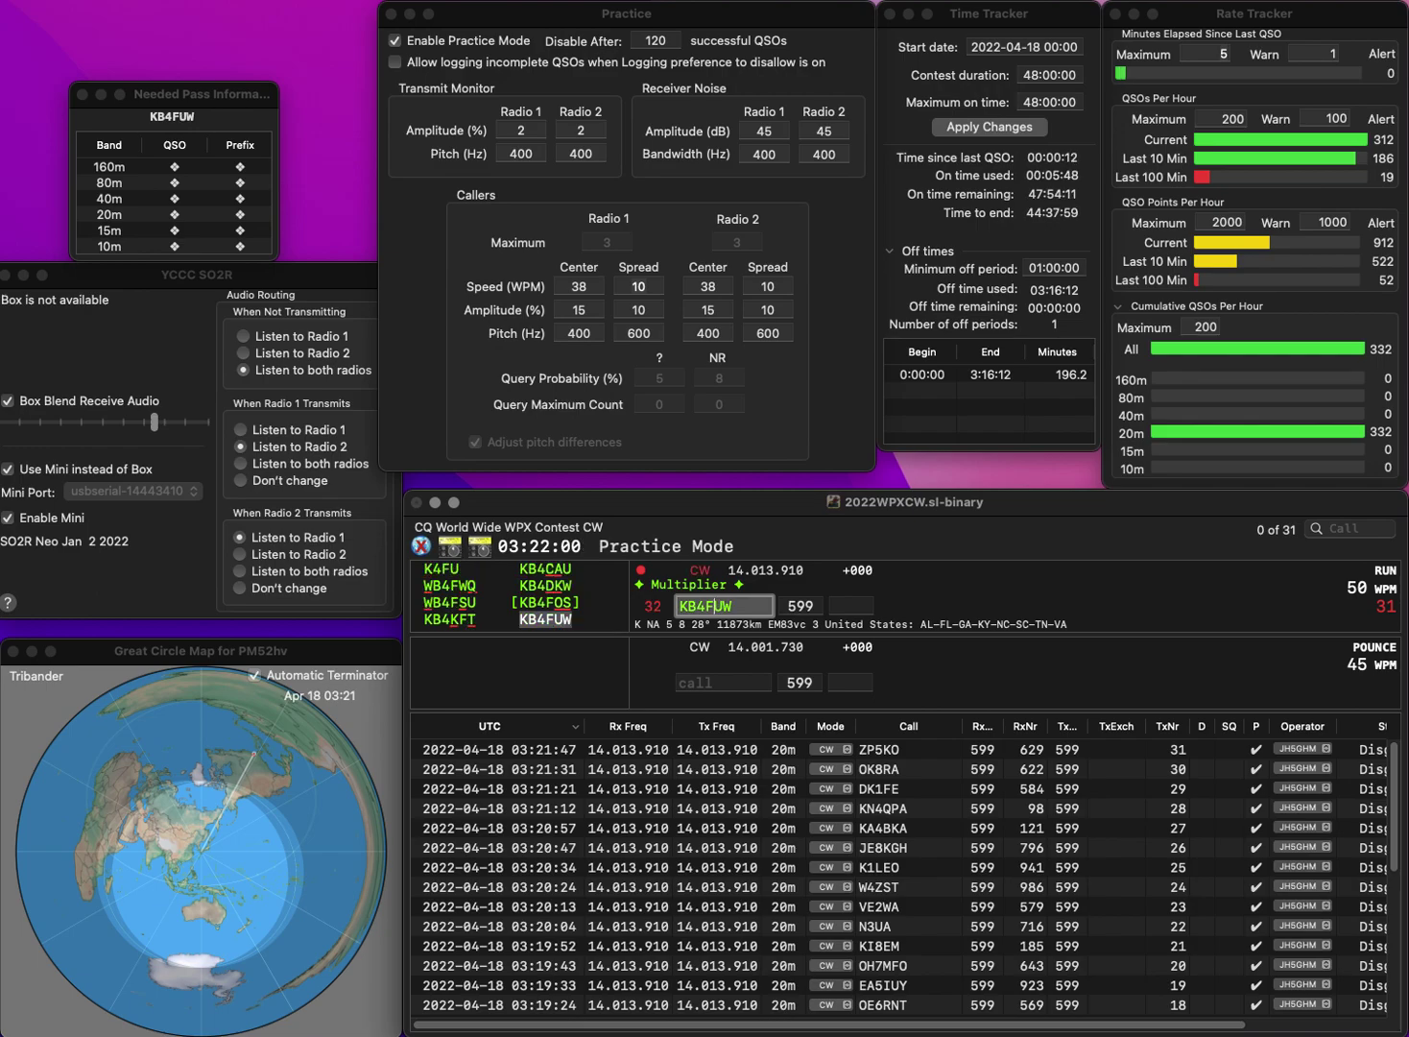
pyautogui.press('Tab')
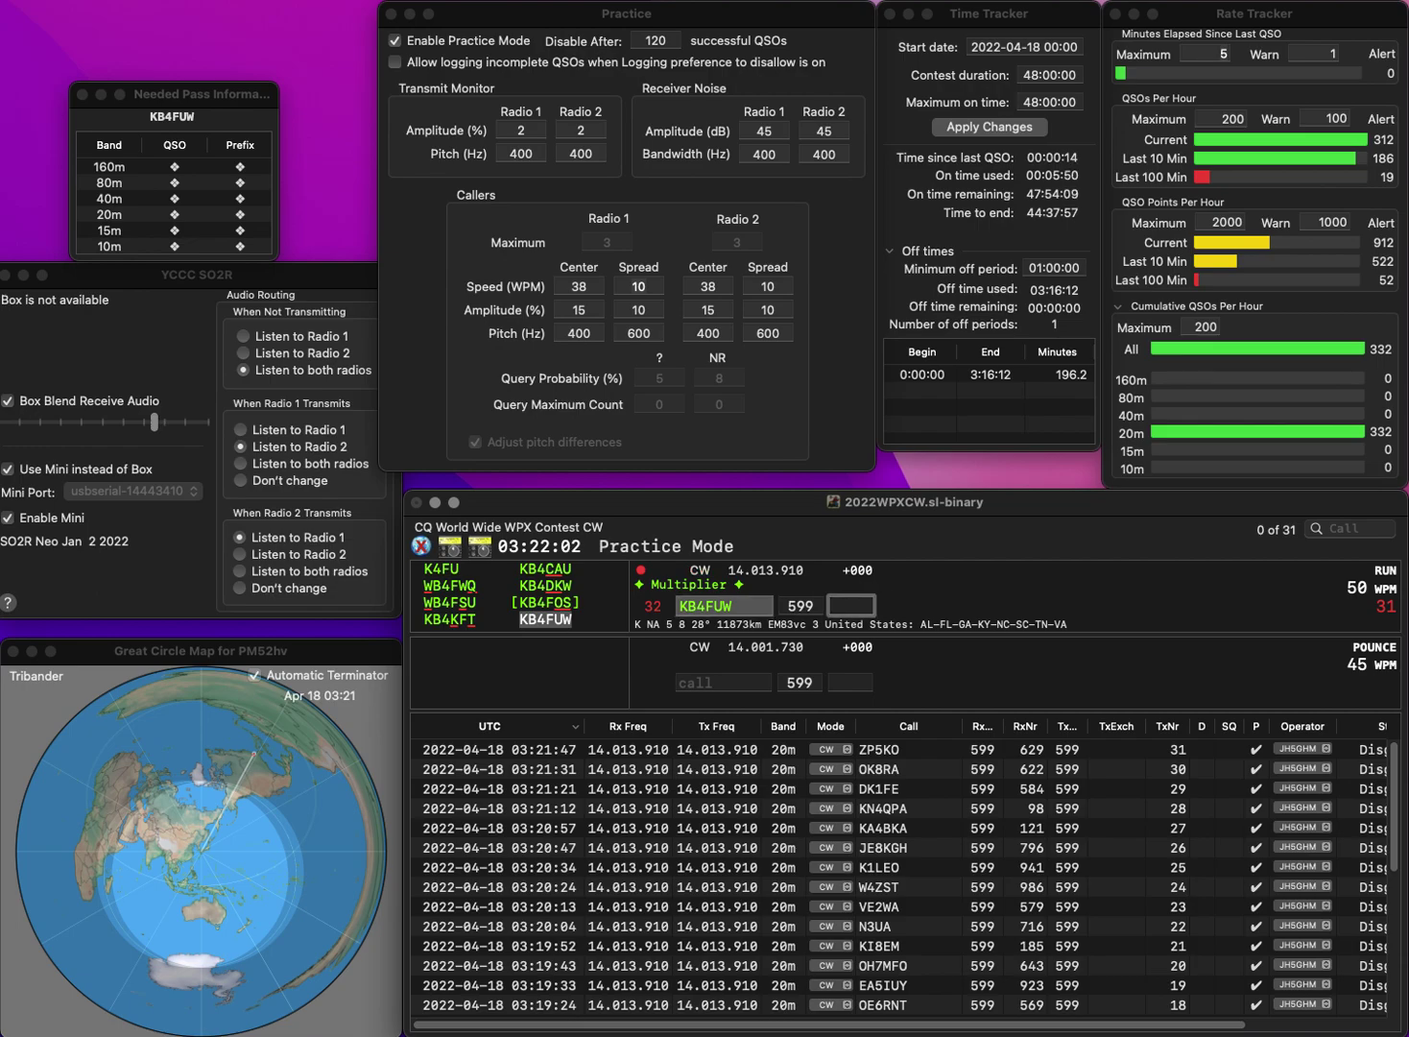
pyautogui.write('694')
pyautogui.press('Return')
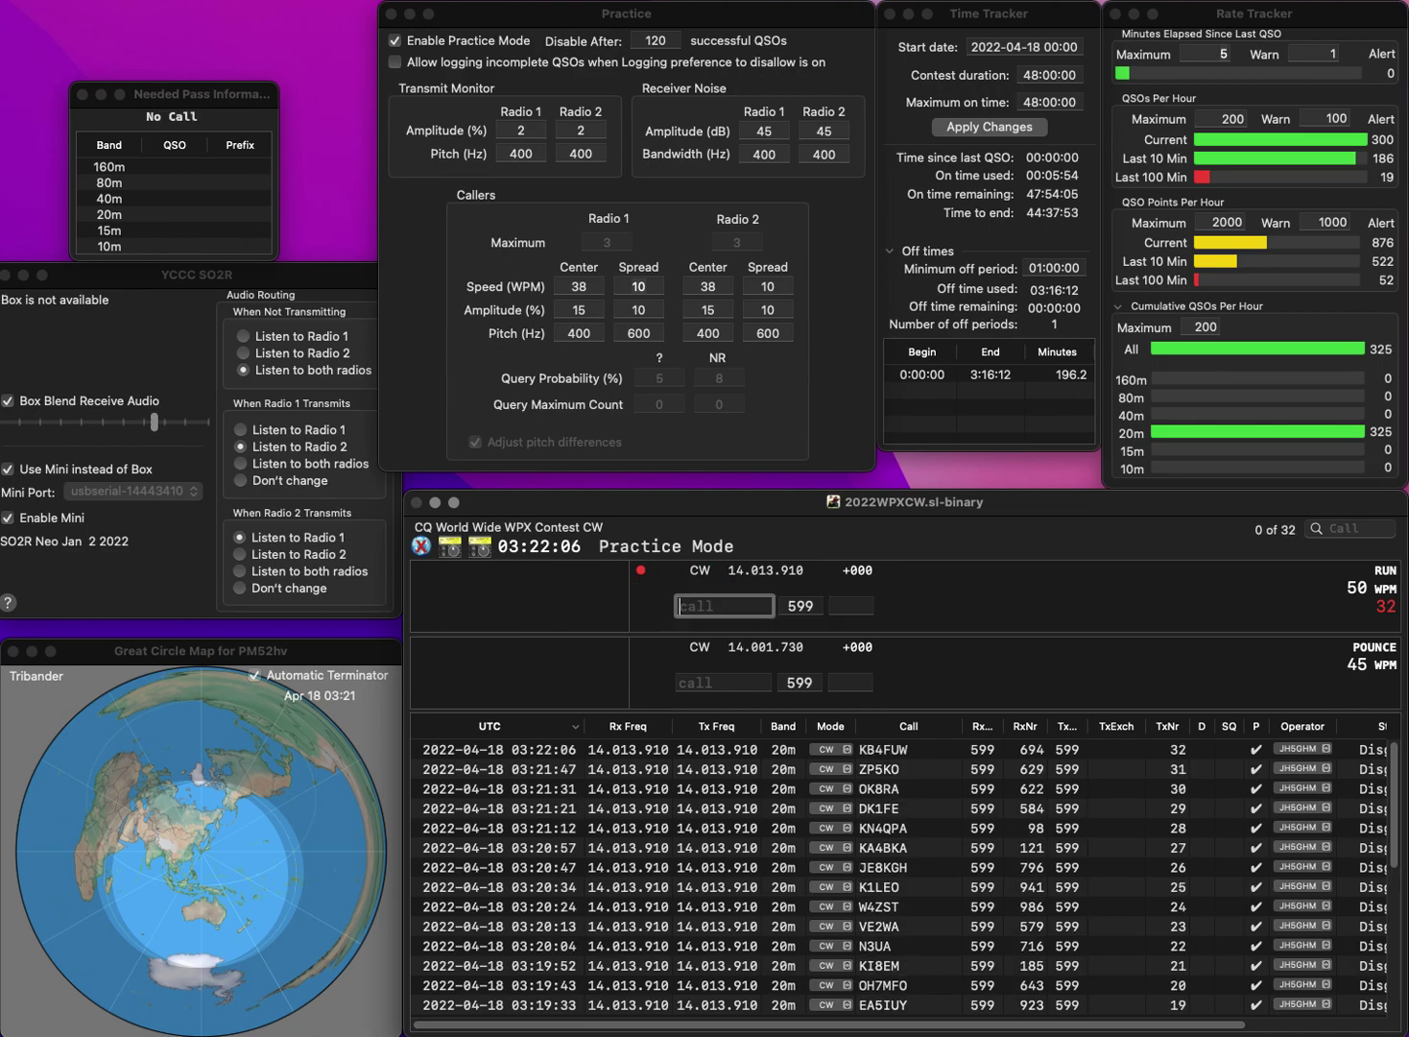
pyautogui.write('VE6RYS')
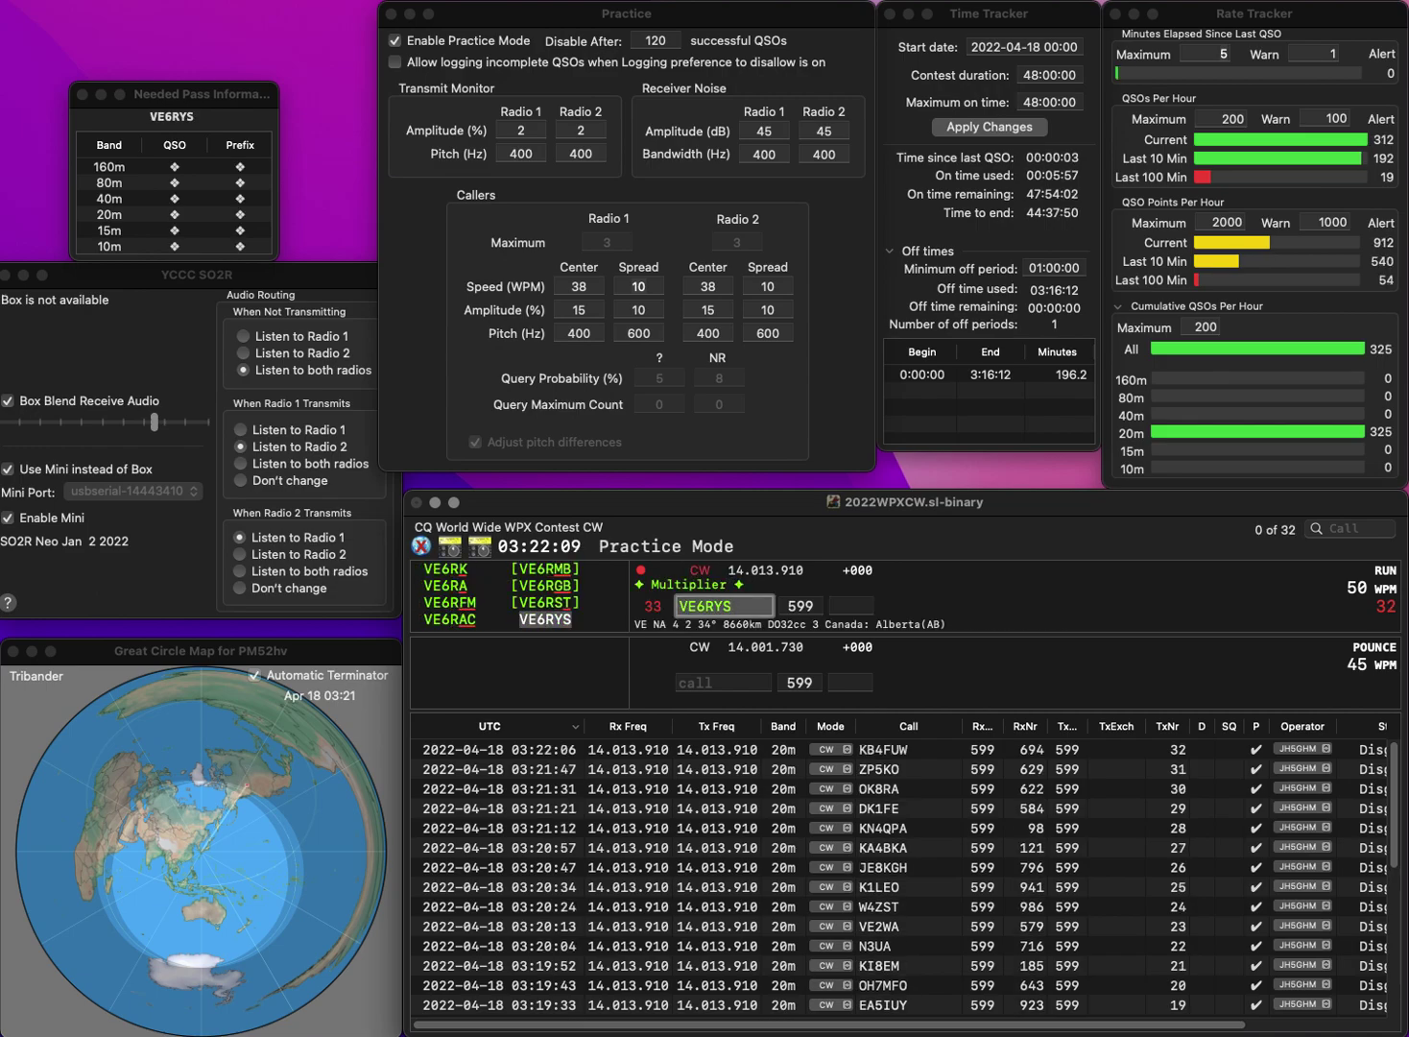
pyautogui.press('Return')
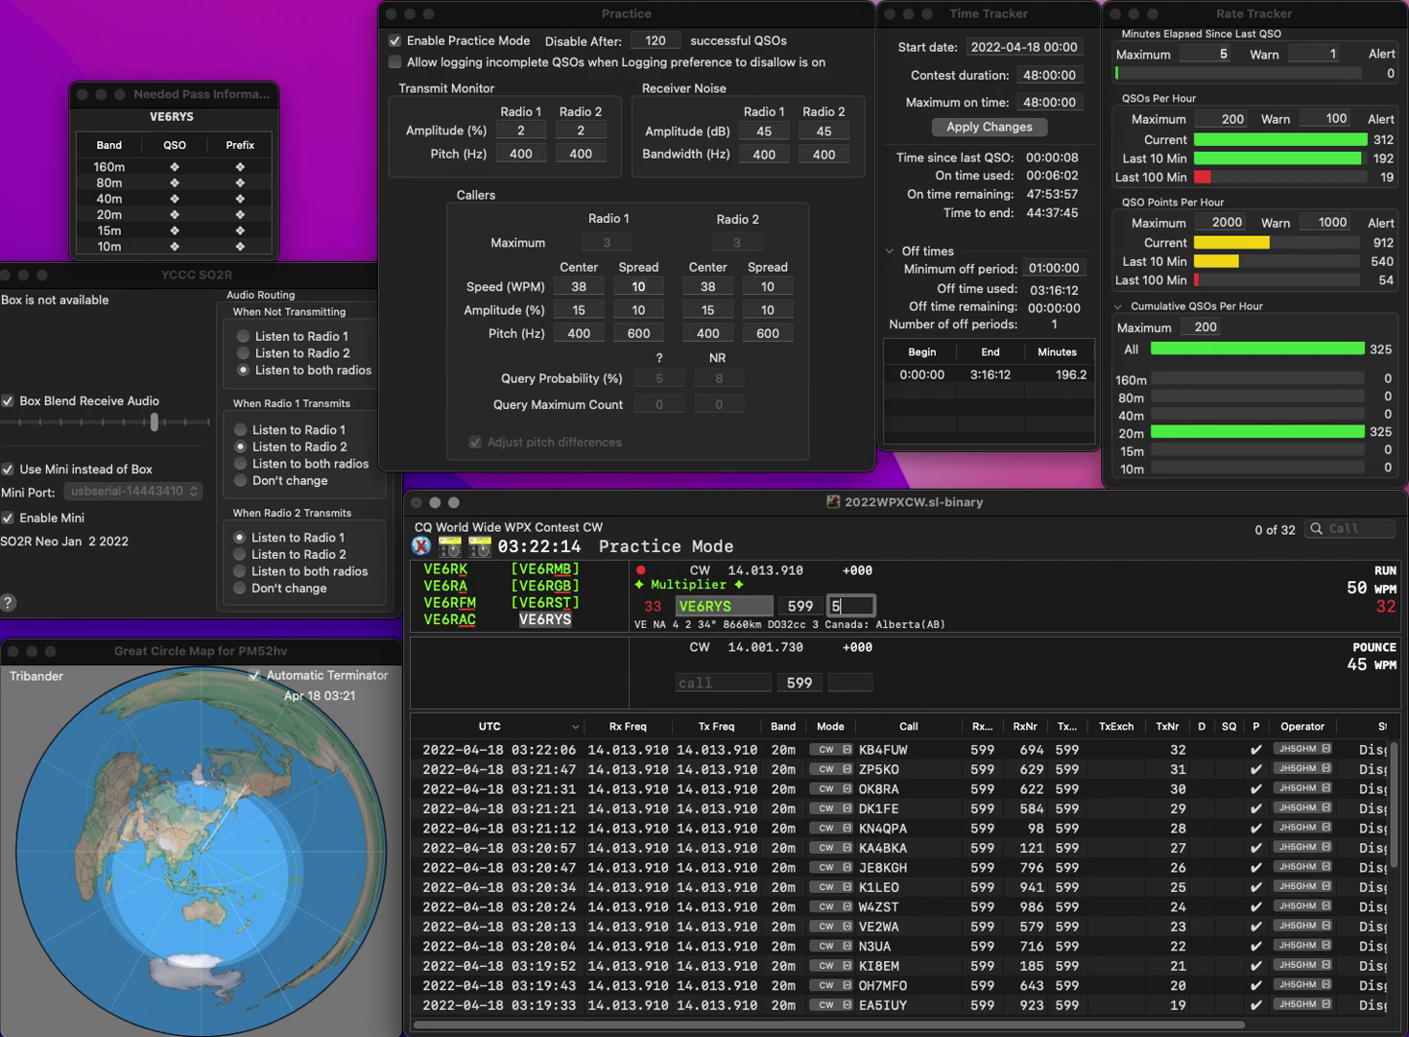
pyautogui.write('09')
pyautogui.press('Return')
# Step: Log a contact with N7AP on the run radio with received number 131
pyautogui.write('N7AP')
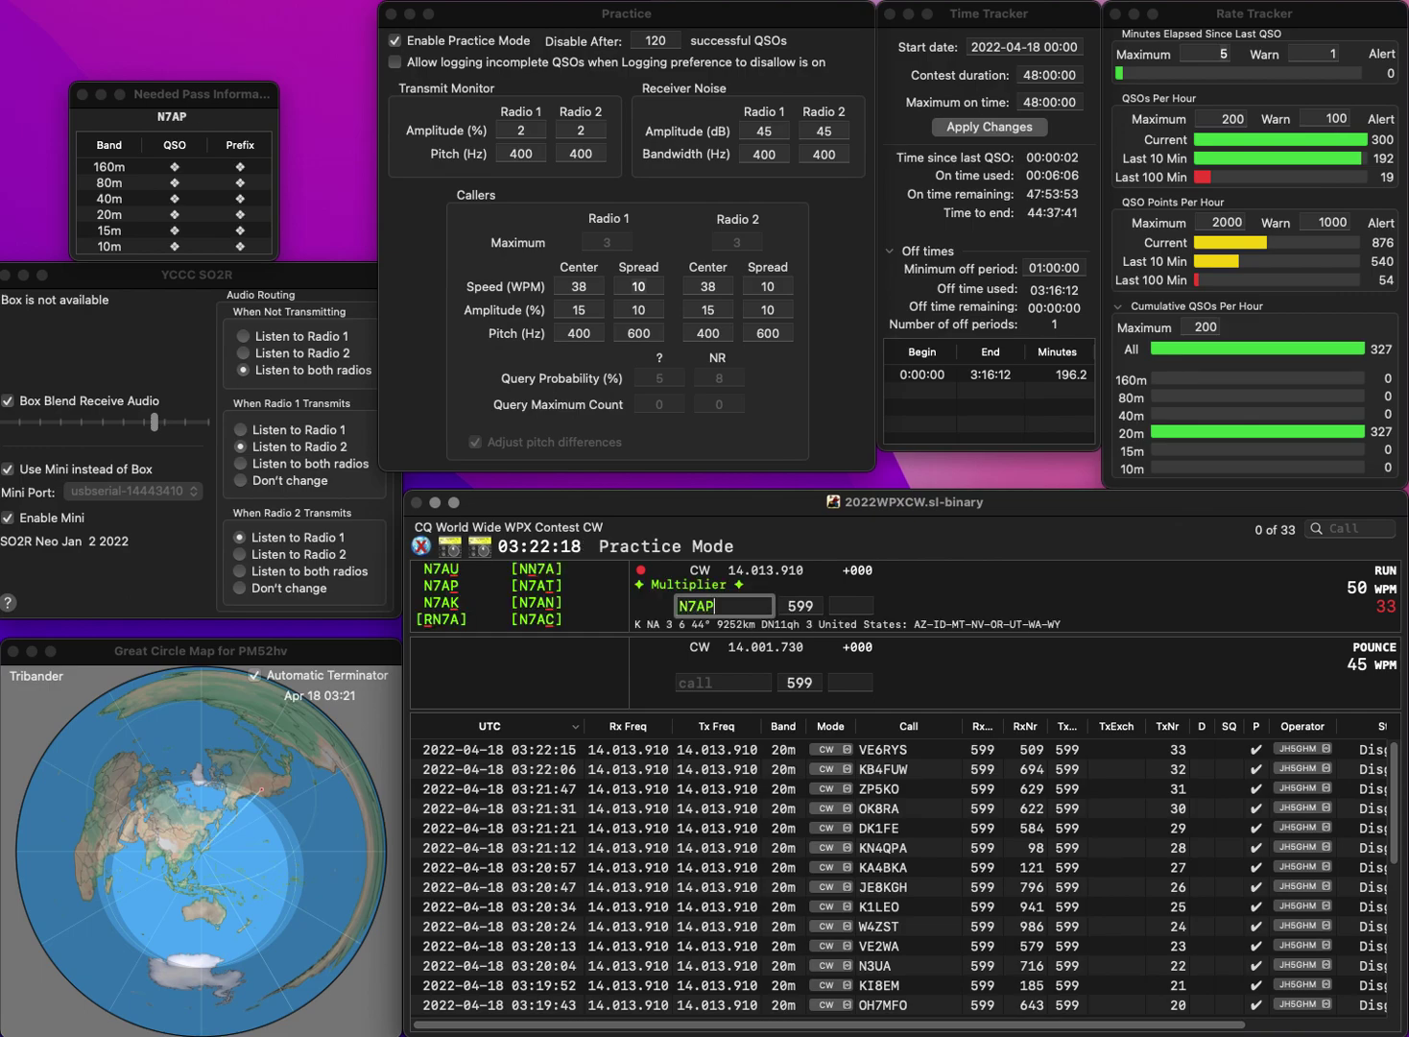
pyautogui.press('Return')
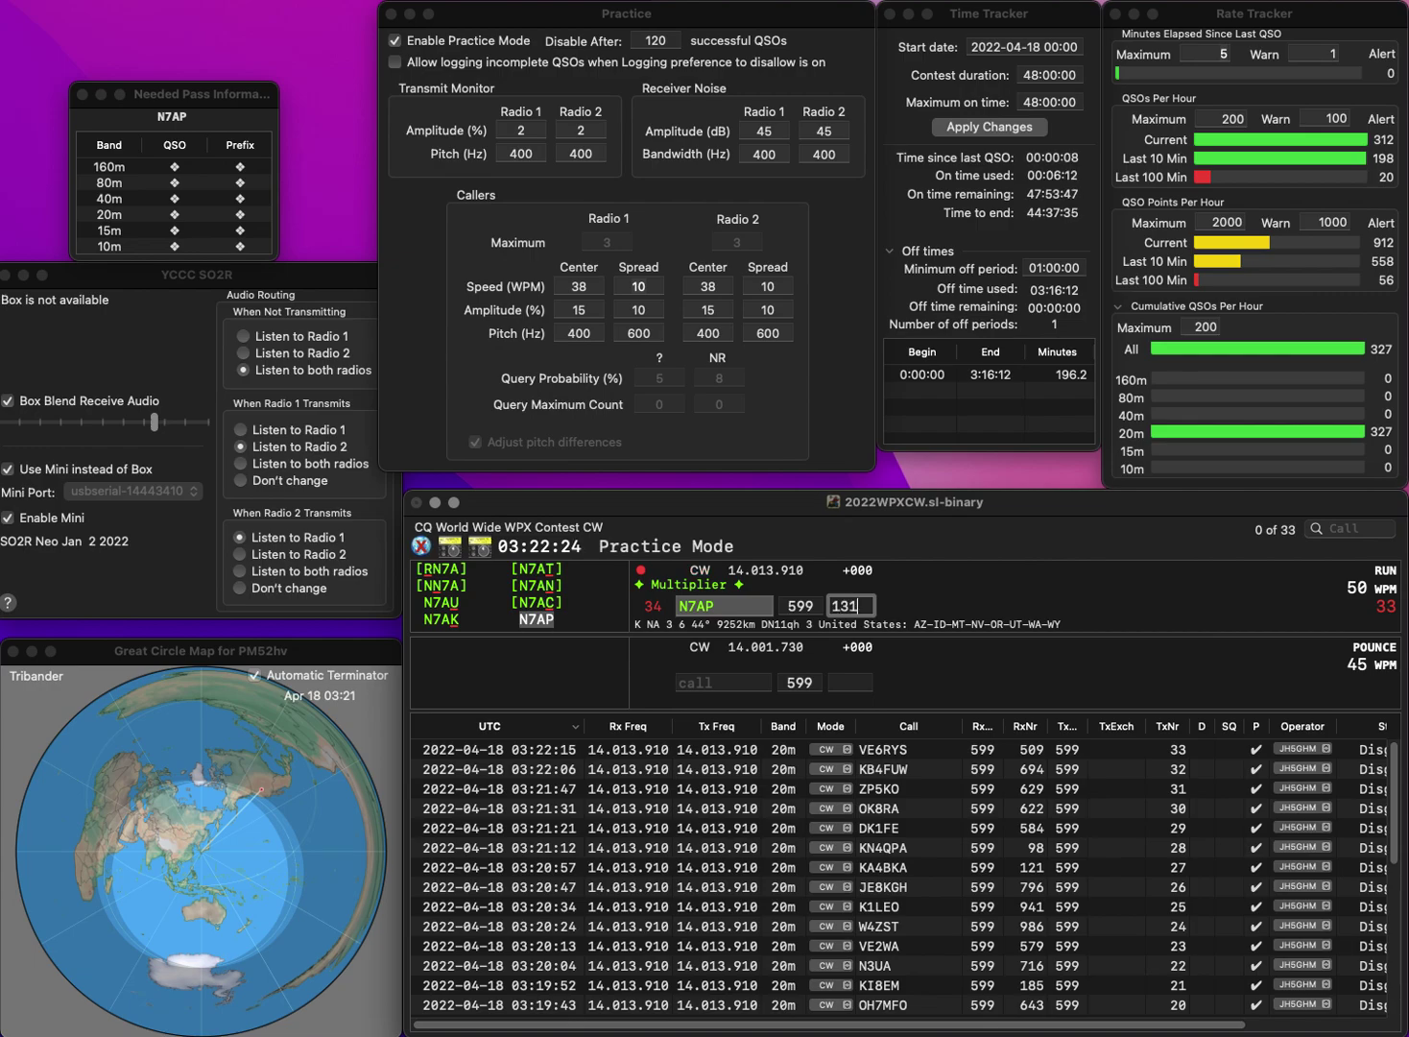
pyautogui.press('Return')
pyautogui.write('JA4R')
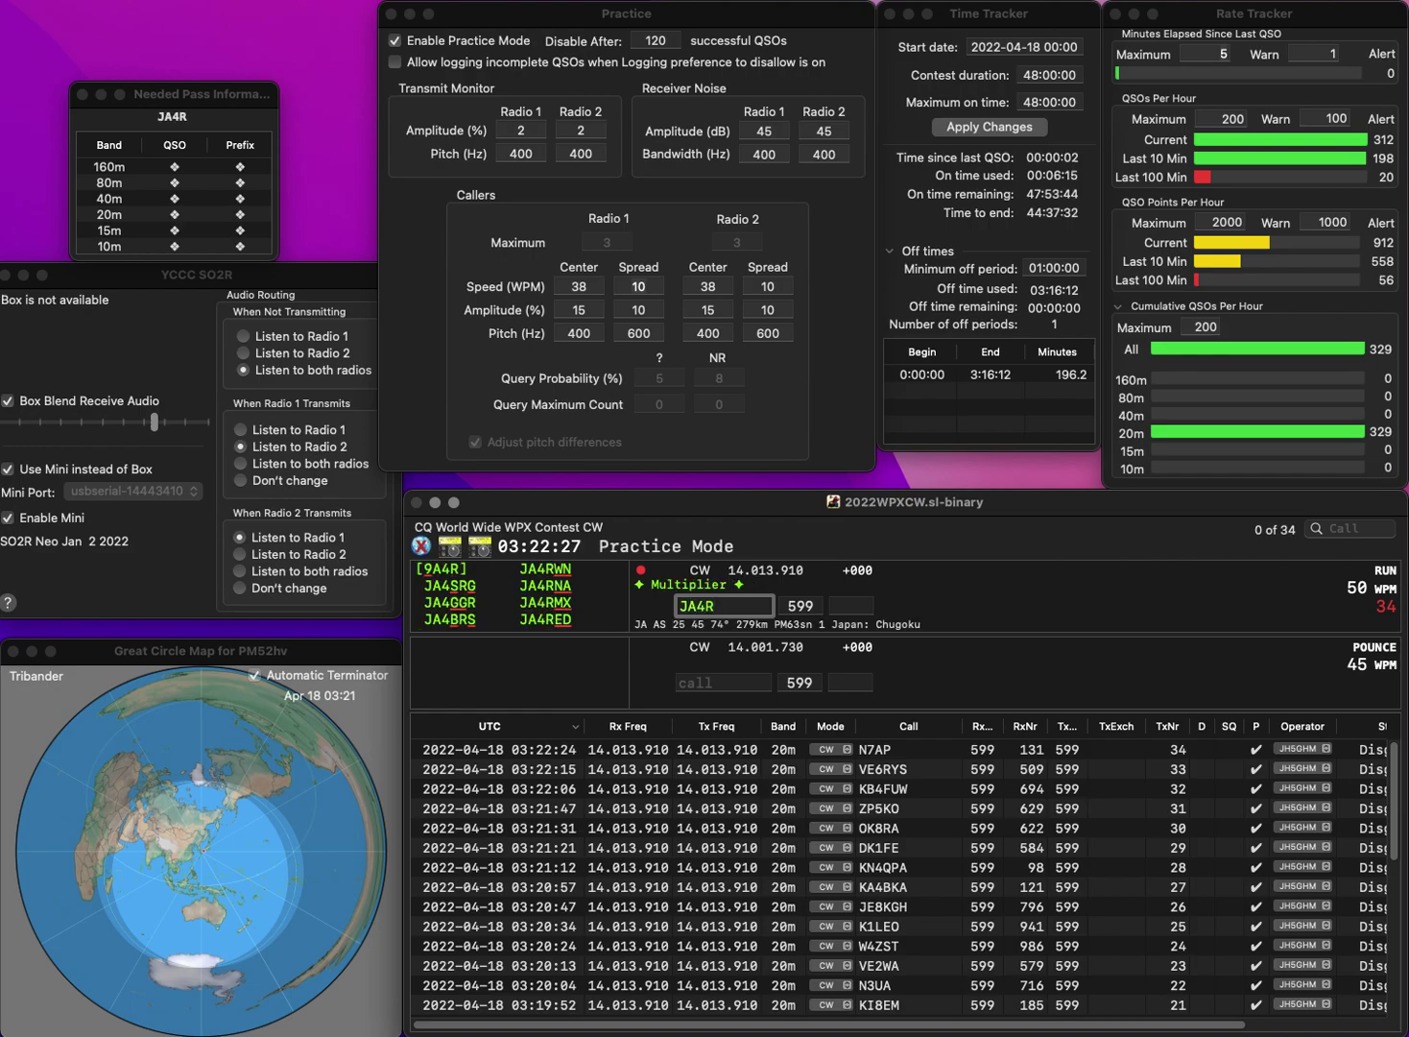
pyautogui.press('Return')
pyautogui.press('BackSpace')
pyautogui.write('FWS')
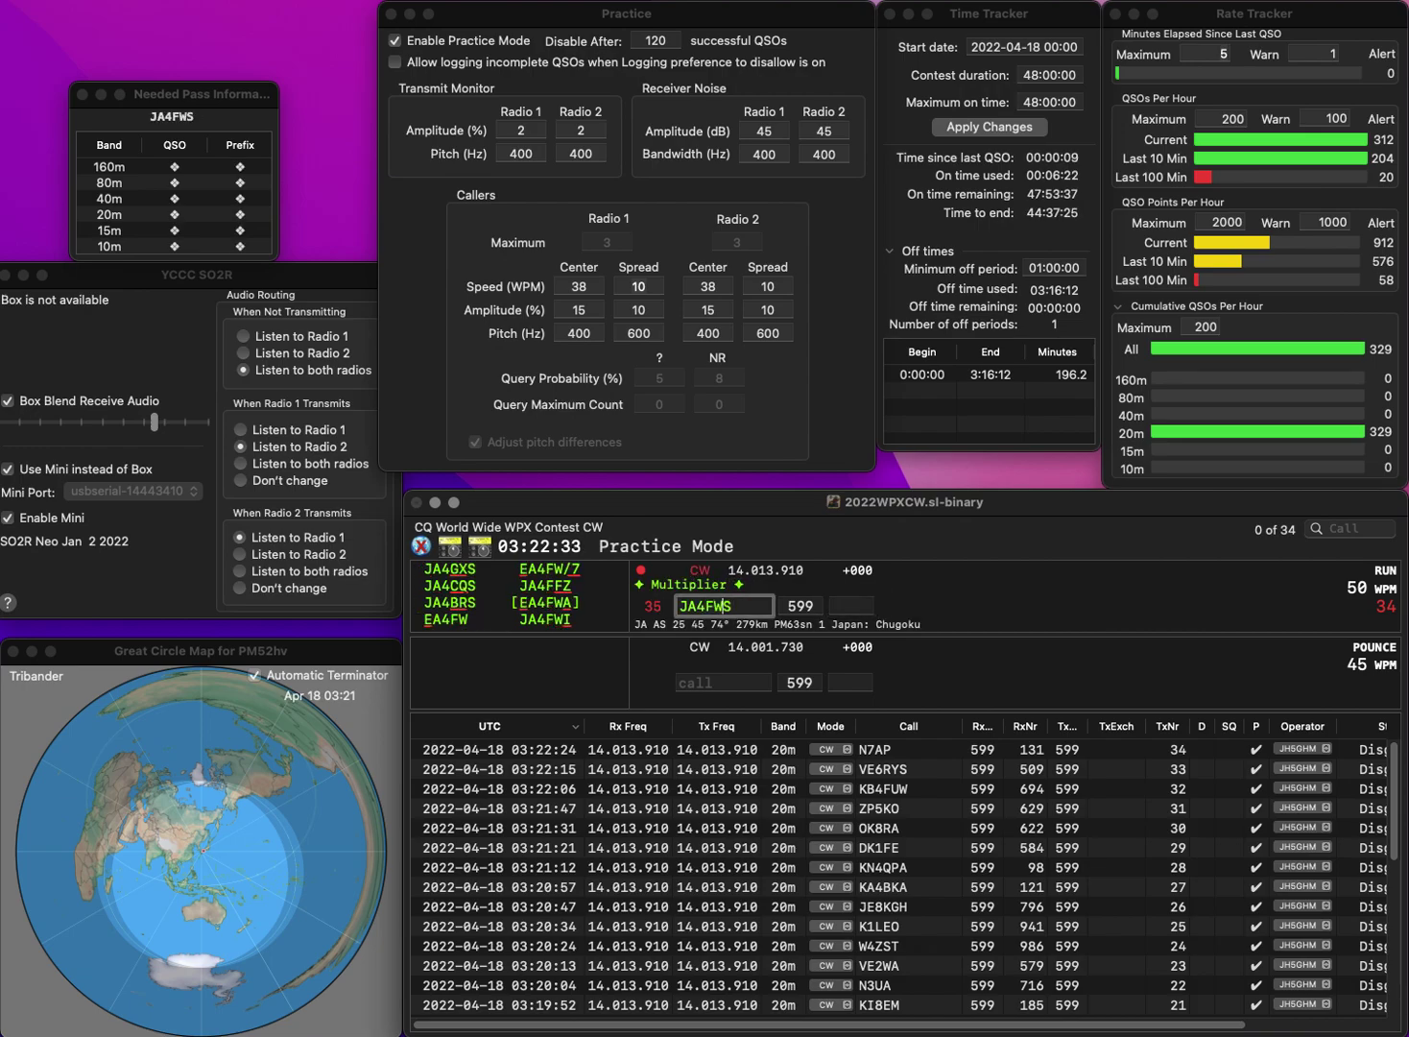
pyautogui.press('BackSpace')
pyautogui.write('I')
pyautogui.press('Return')
pyautogui.press('Tab')
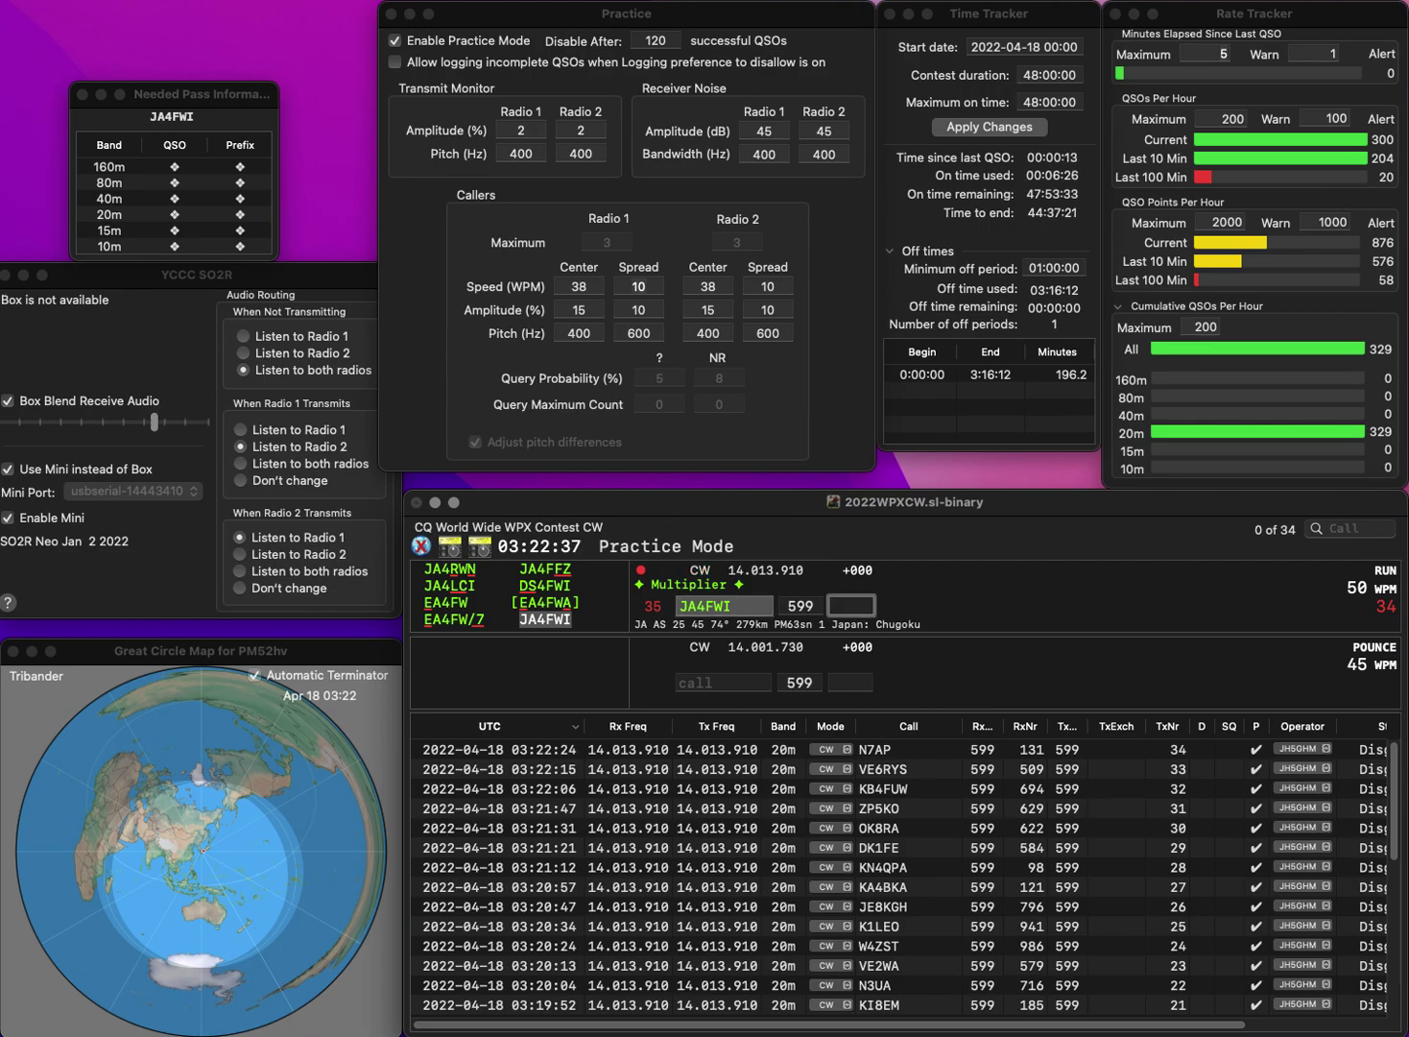
pyautogui.write('715')
pyautogui.press('Return')
pyautogui.write('UX2X')
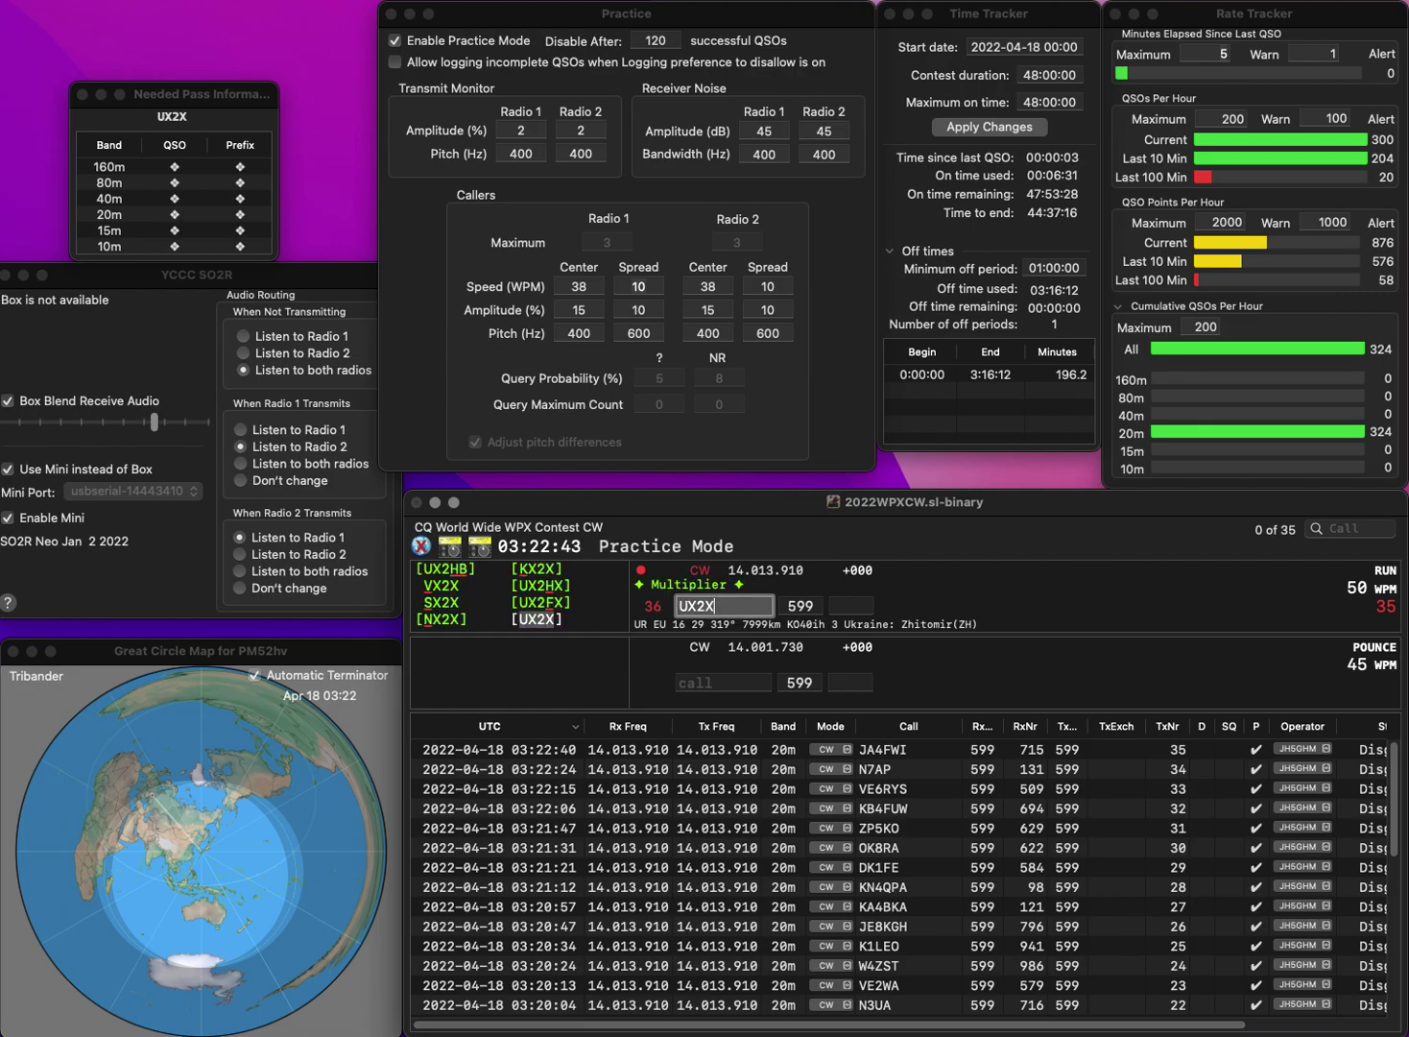
pyautogui.press('Return')
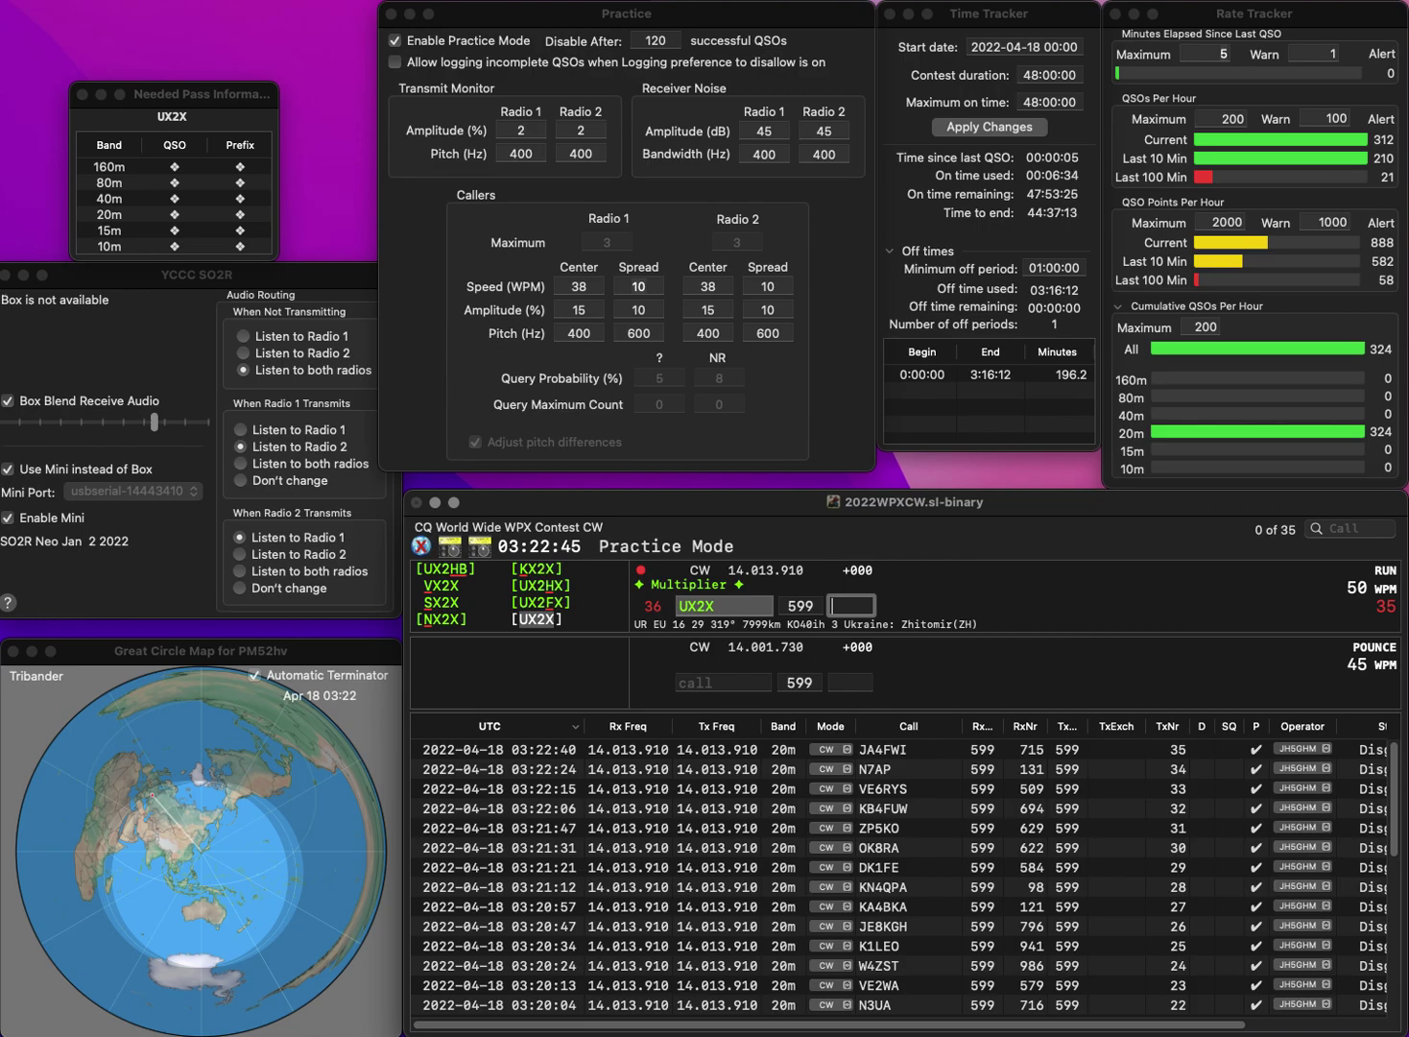
pyautogui.write('769')
pyautogui.press('Return')
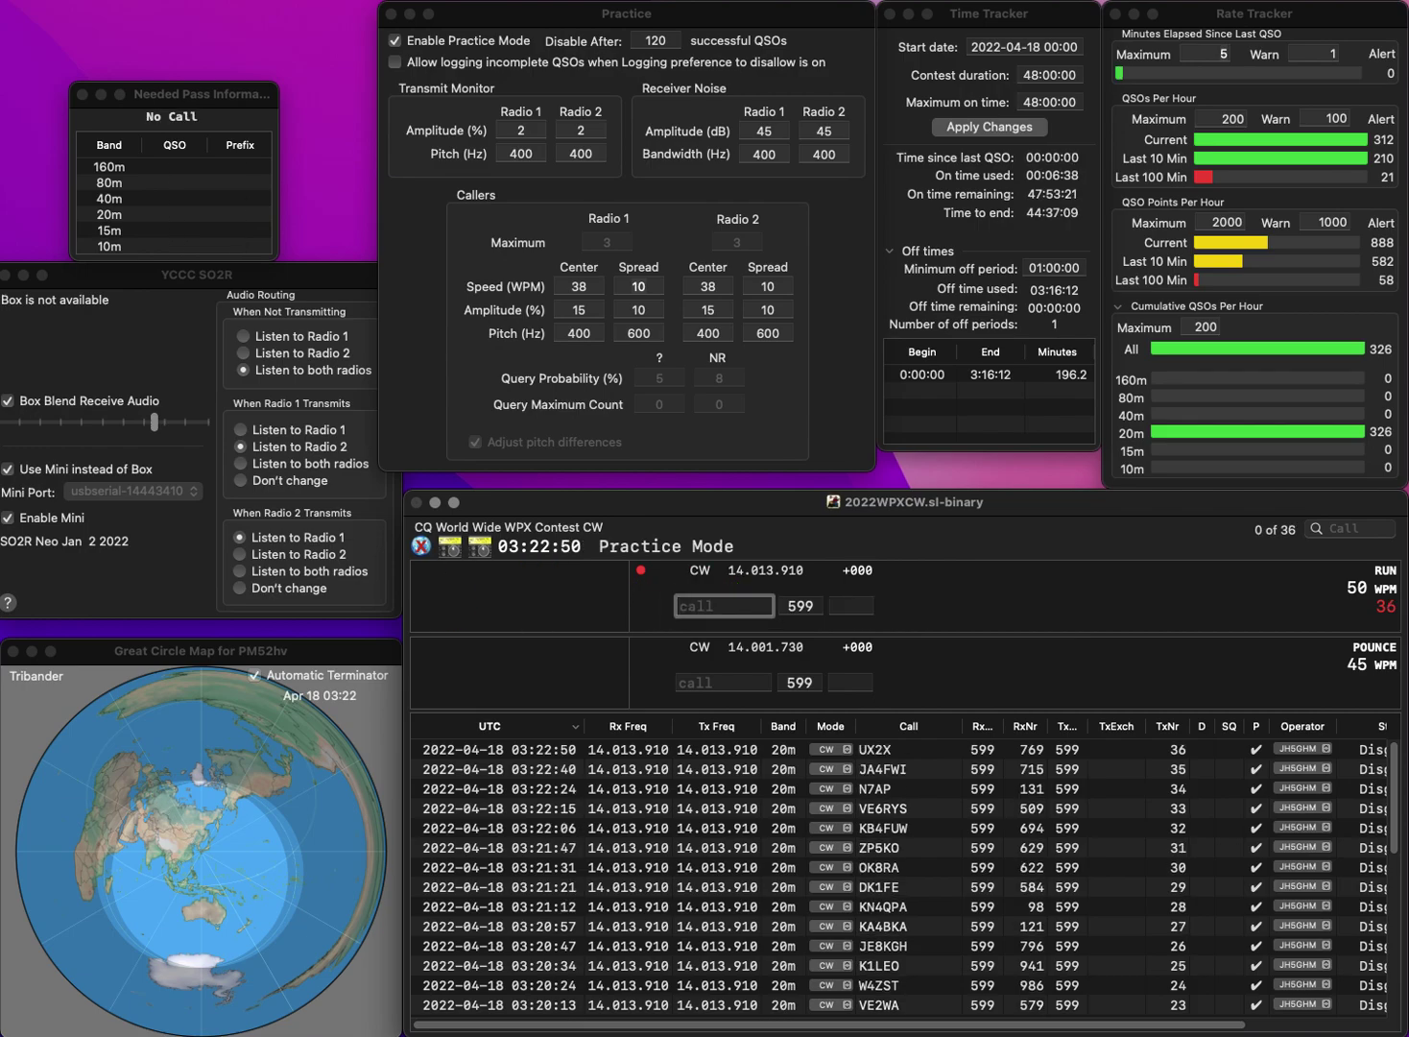
# Step: Enter W1JNG on the run radio, correct the call sign to W1NRG, and log the contact with received number 989
pyautogui.write('WJNG')
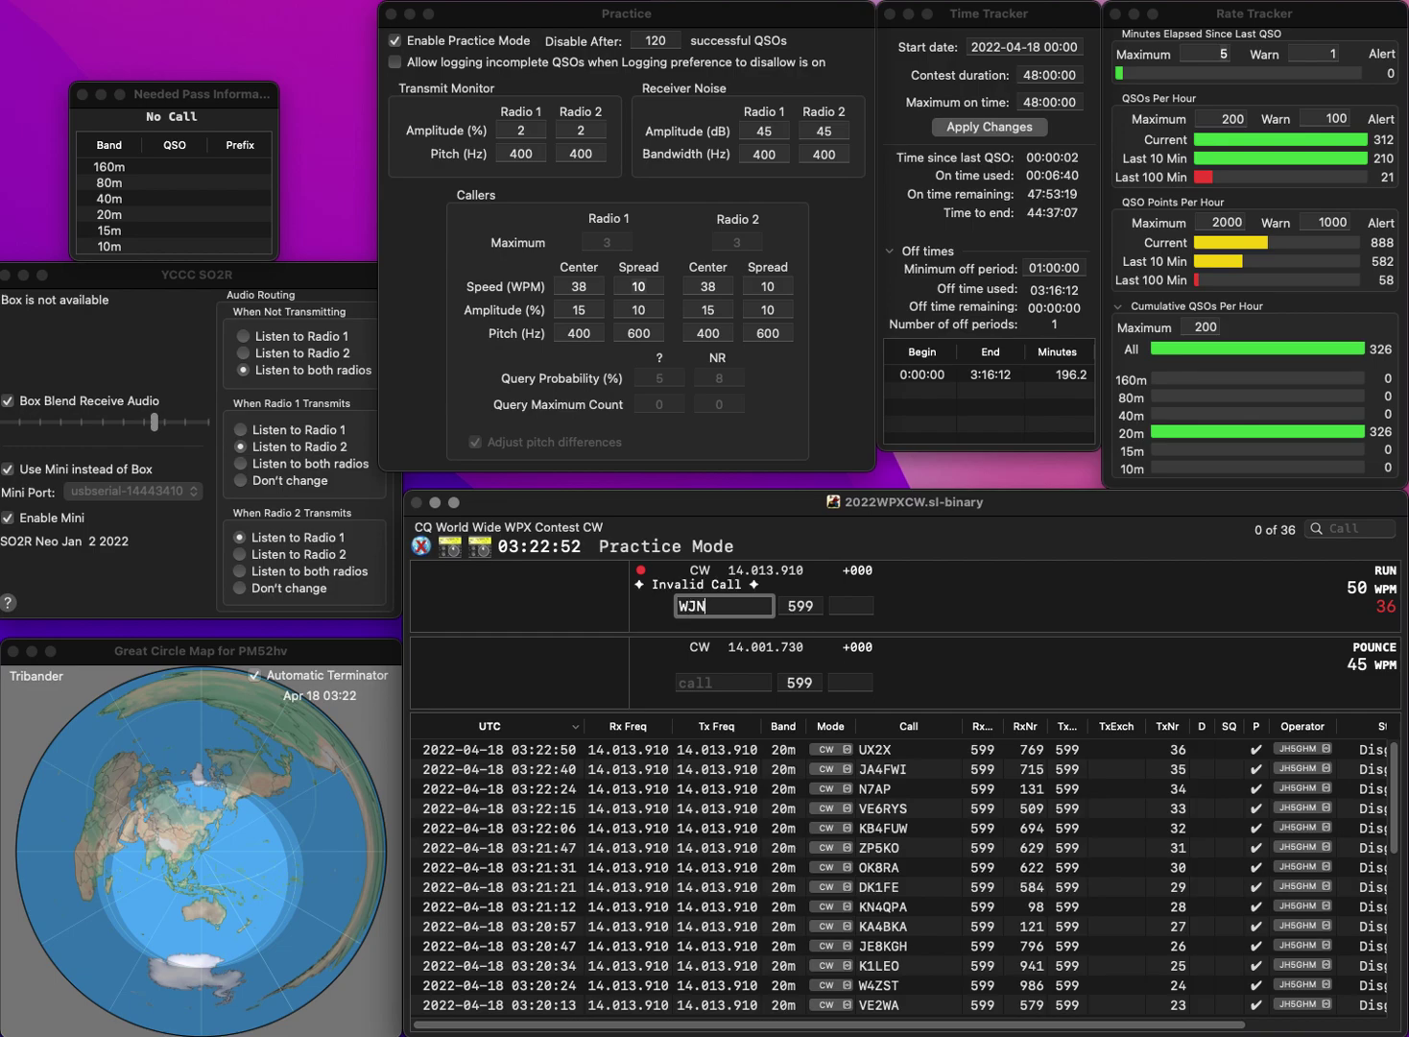
pyautogui.press('Left')
pyautogui.press('Left')
pyautogui.press('Left')
pyautogui.write('1')
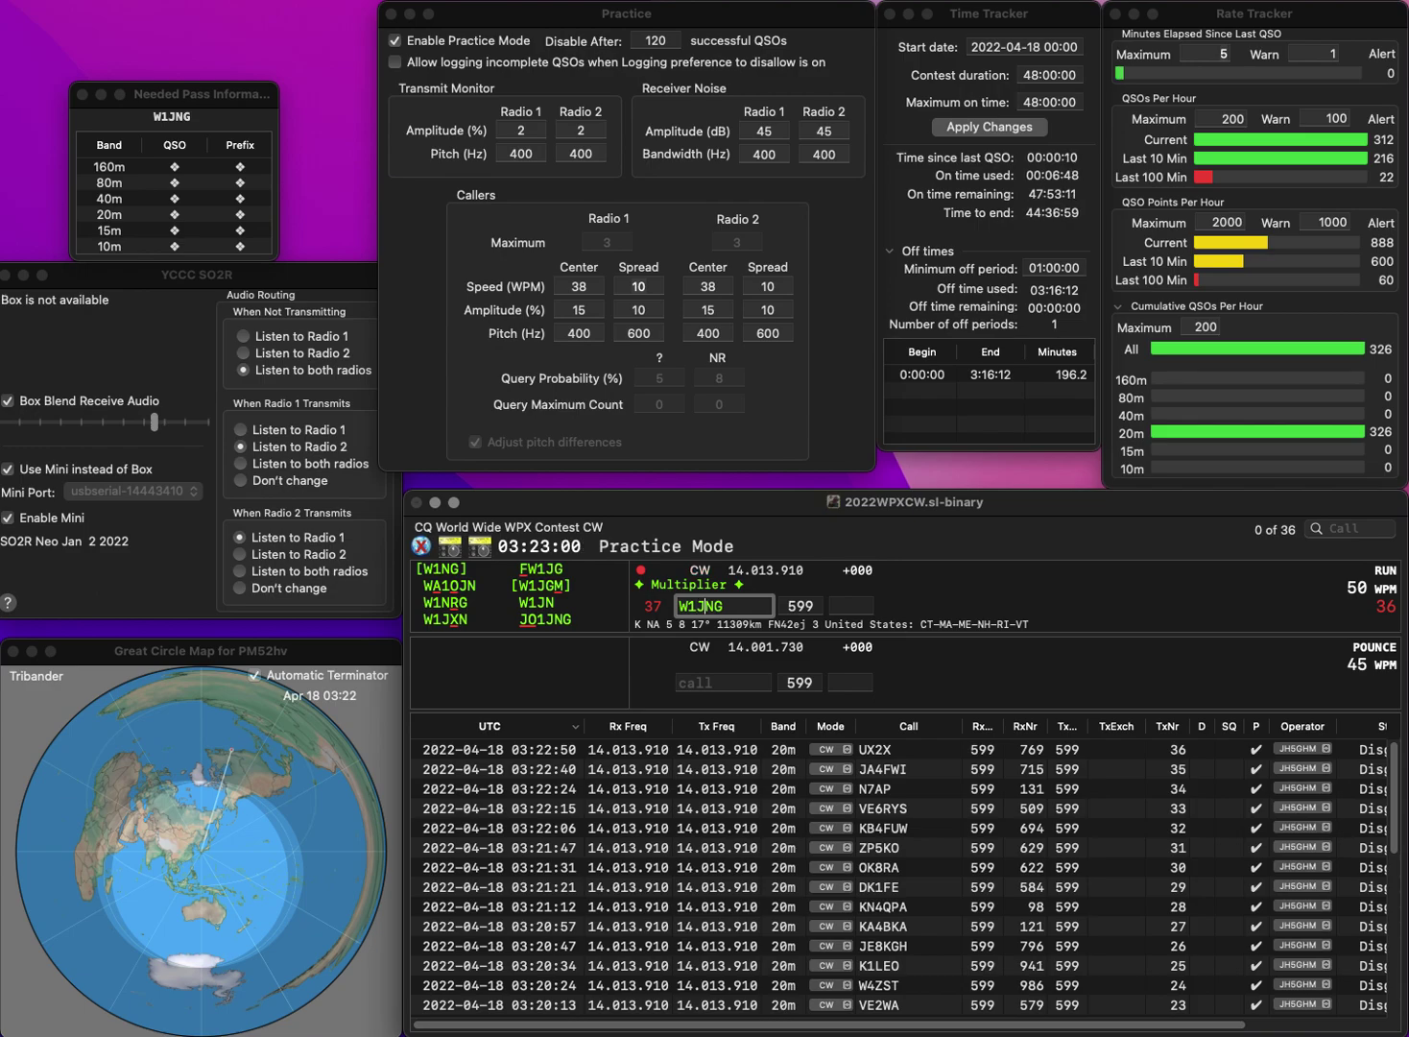
pyautogui.write('NRG')
pyautogui.press('Return')
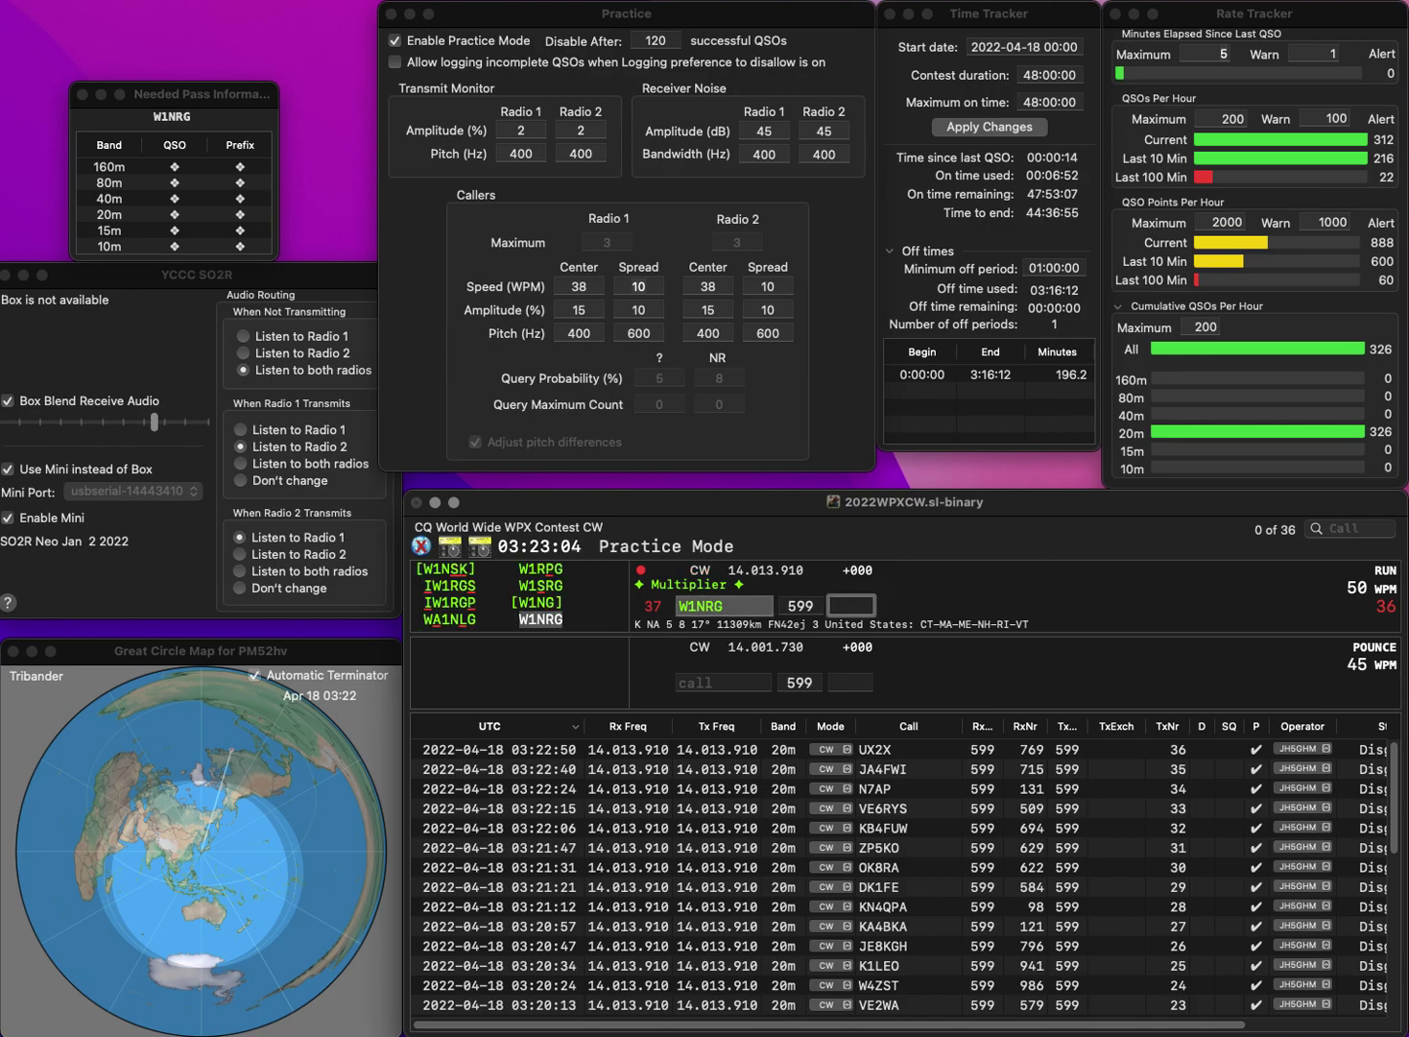
pyautogui.write('989')
pyautogui.press('Return')
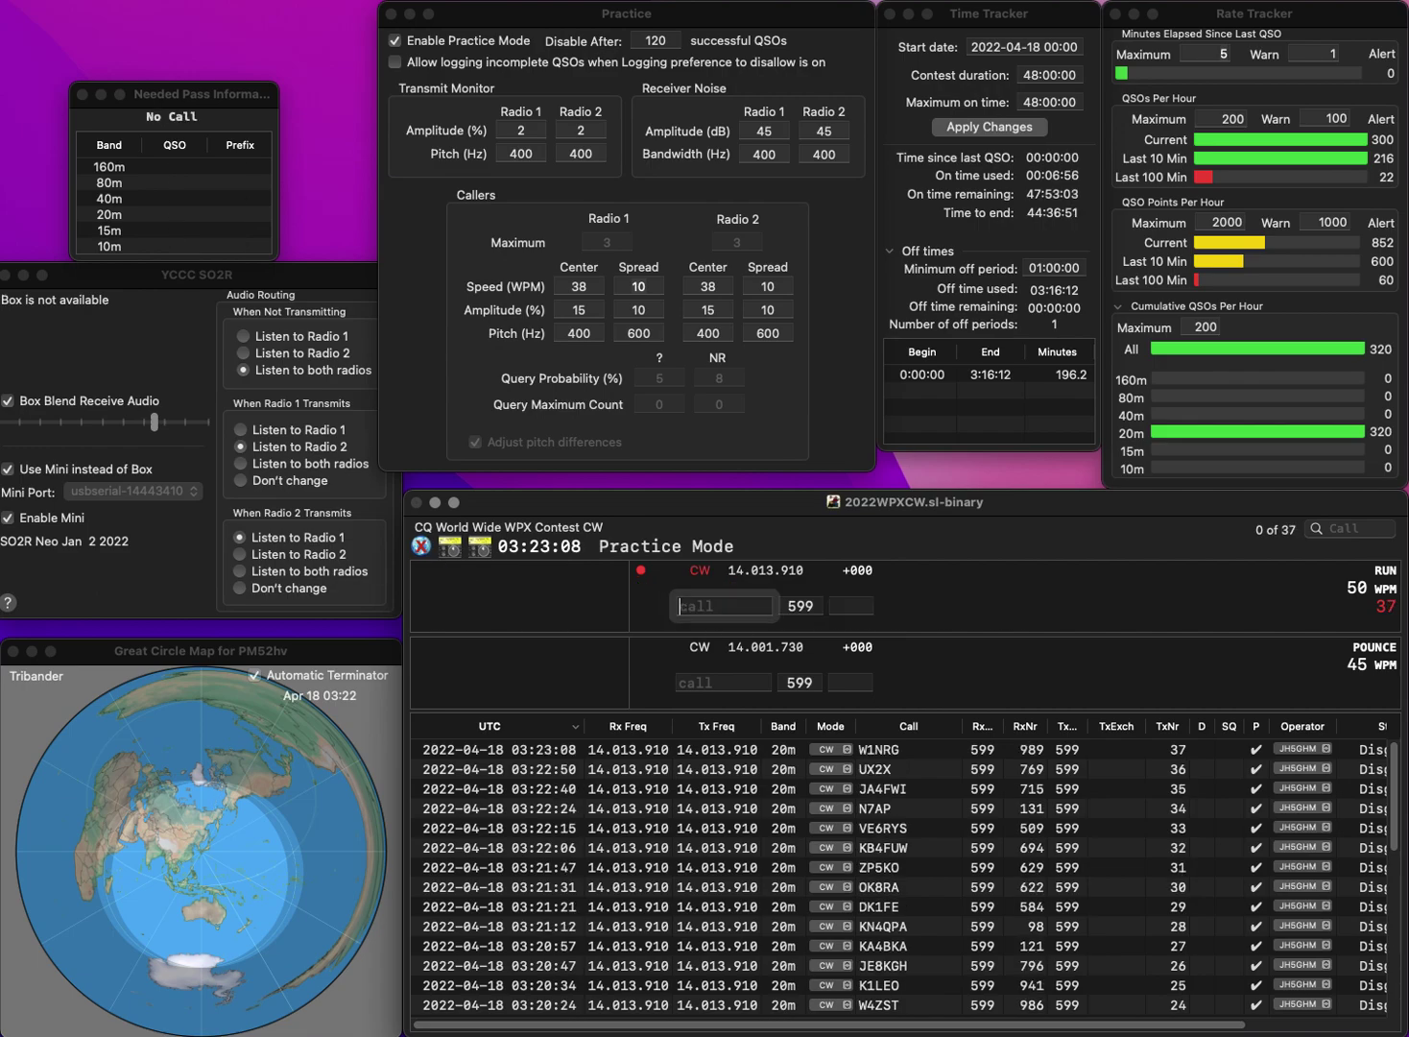
# Step: Log a contact with HB9WDY on the run radio with received number 279
pyautogui.write('HB9WDY')
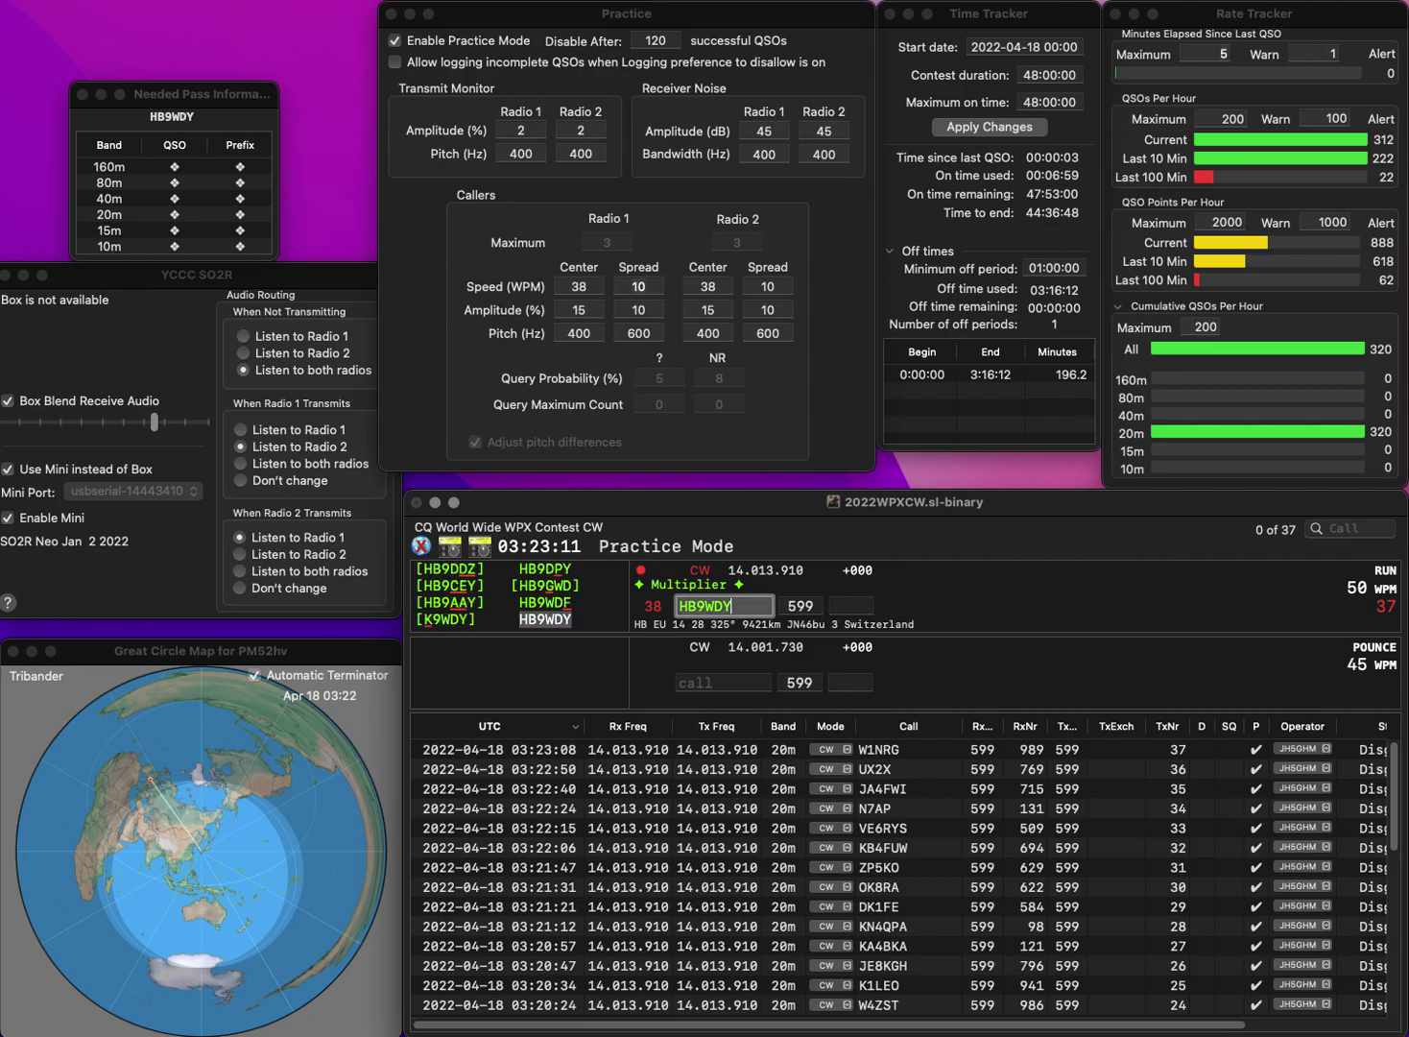
pyautogui.press('space')
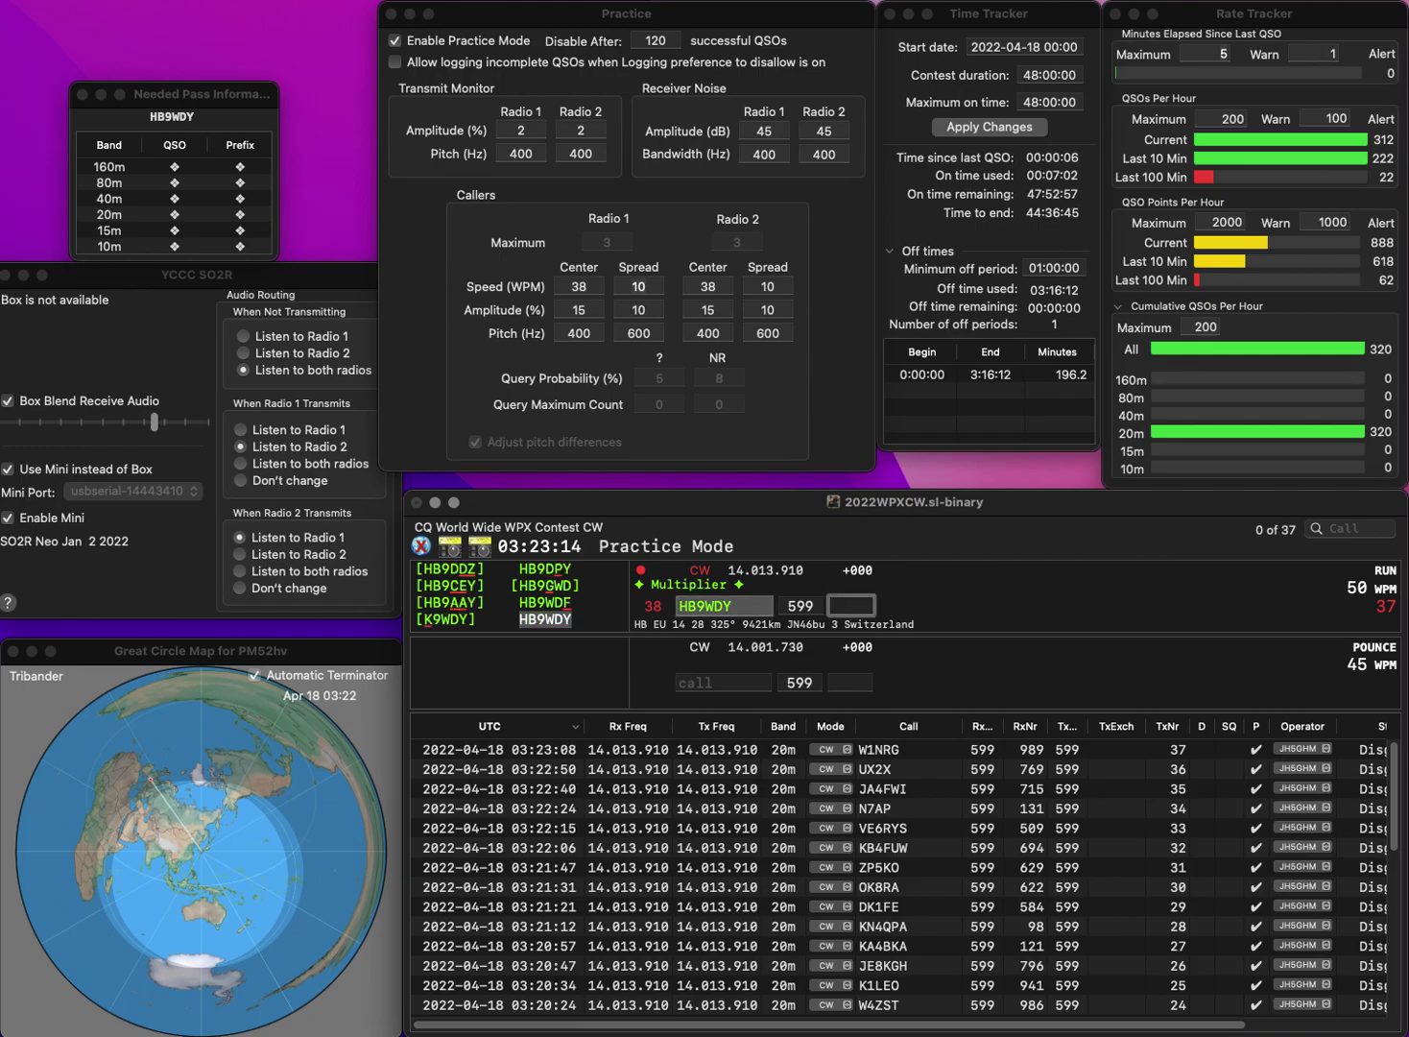
pyautogui.write('279')
pyautogui.press('Return')
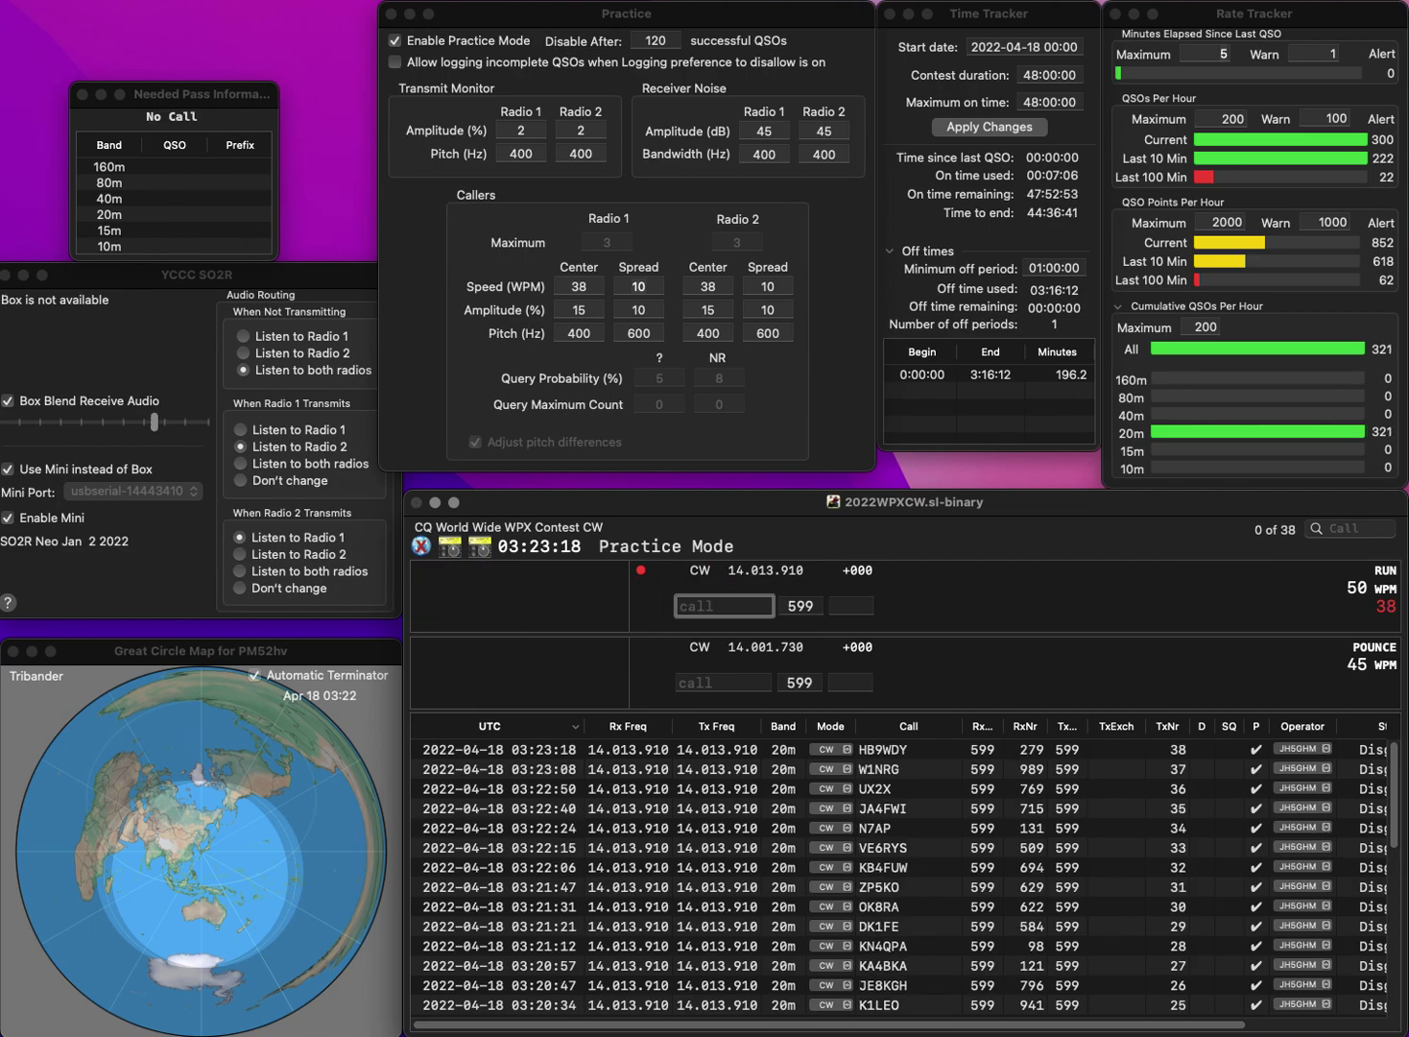
pyautogui.write('W3TT')
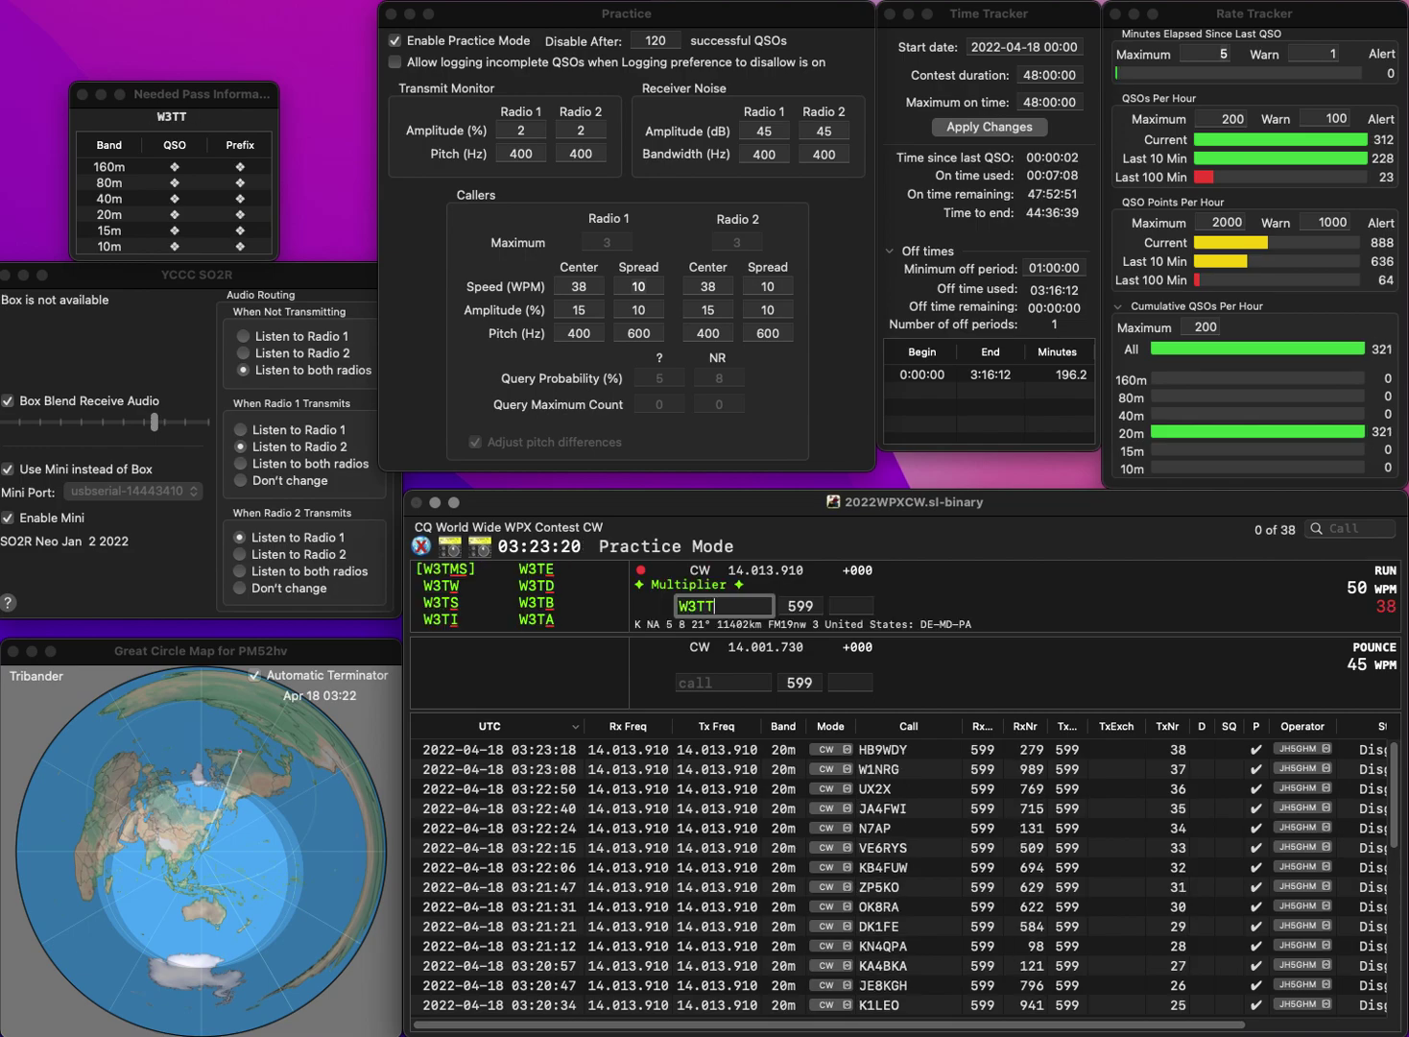
pyautogui.write('T')
pyautogui.press('Return')
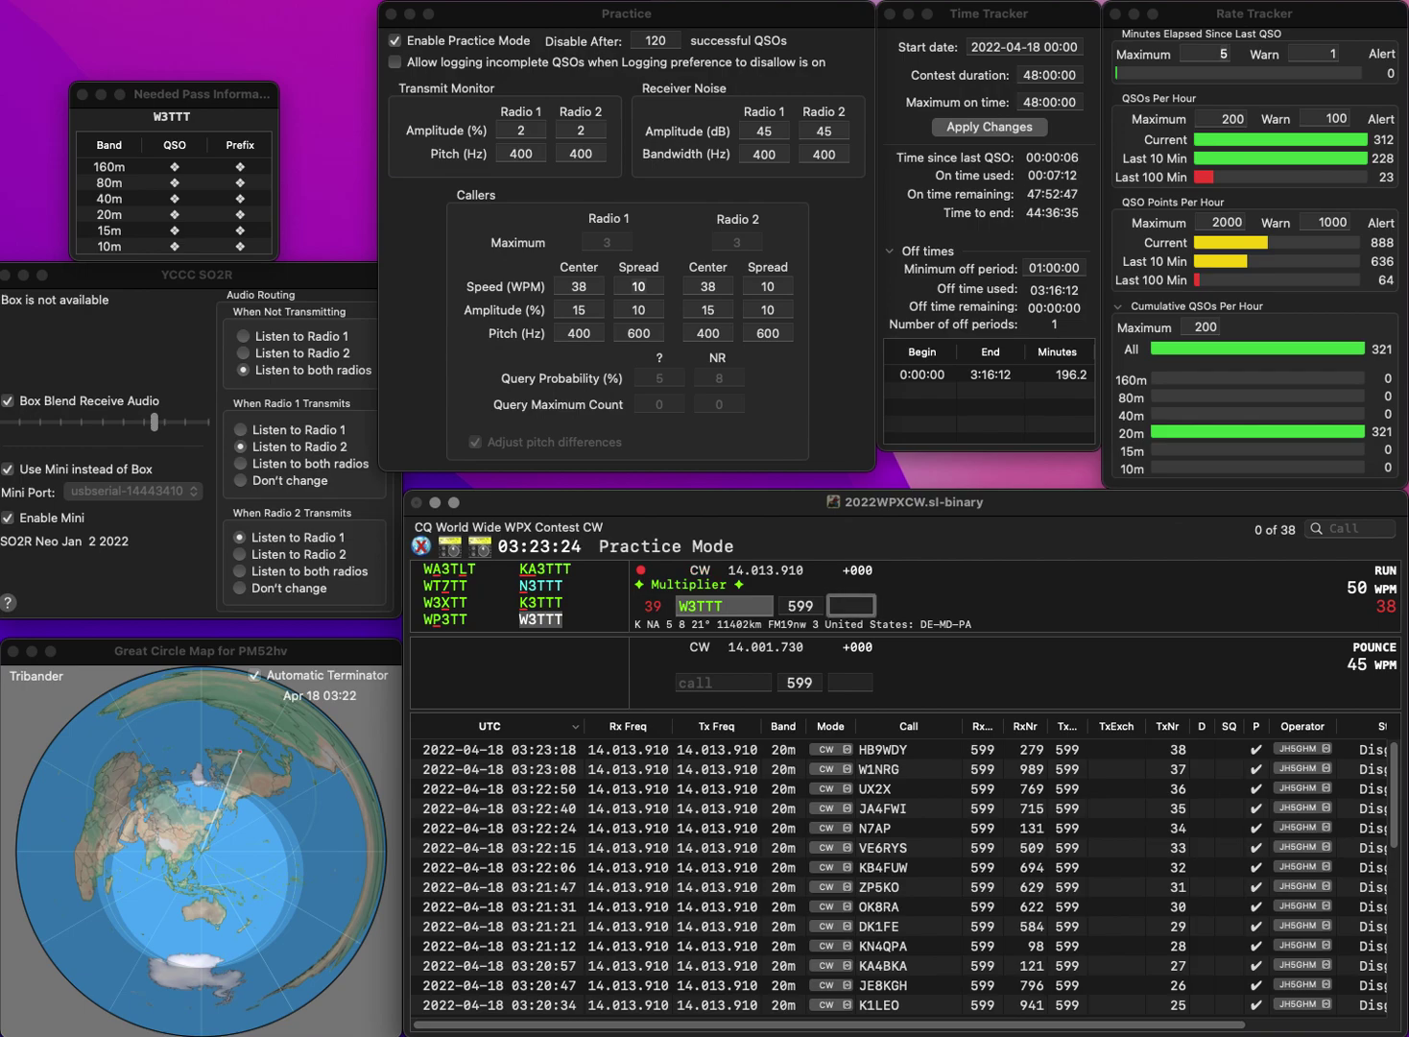
pyautogui.write('815')
pyautogui.press('Return')
# Step: Enter AB0YM on the run radio, correct the call sign to AD0YM, and log the contact with received number 600
pyautogui.write('AB')
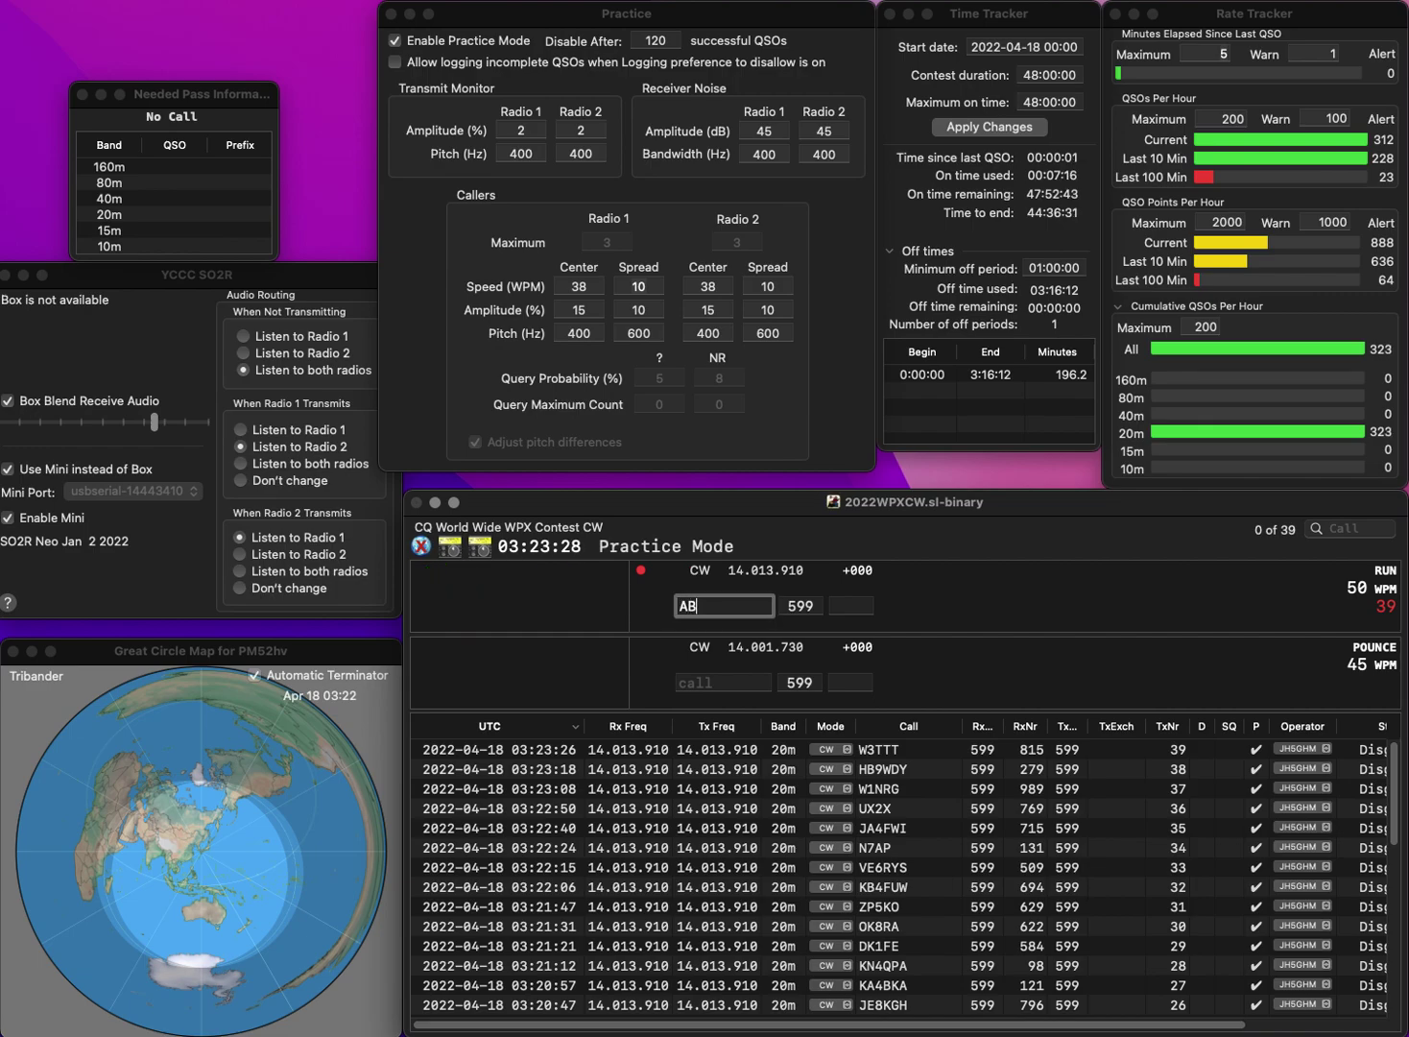
pyautogui.write('0YM')
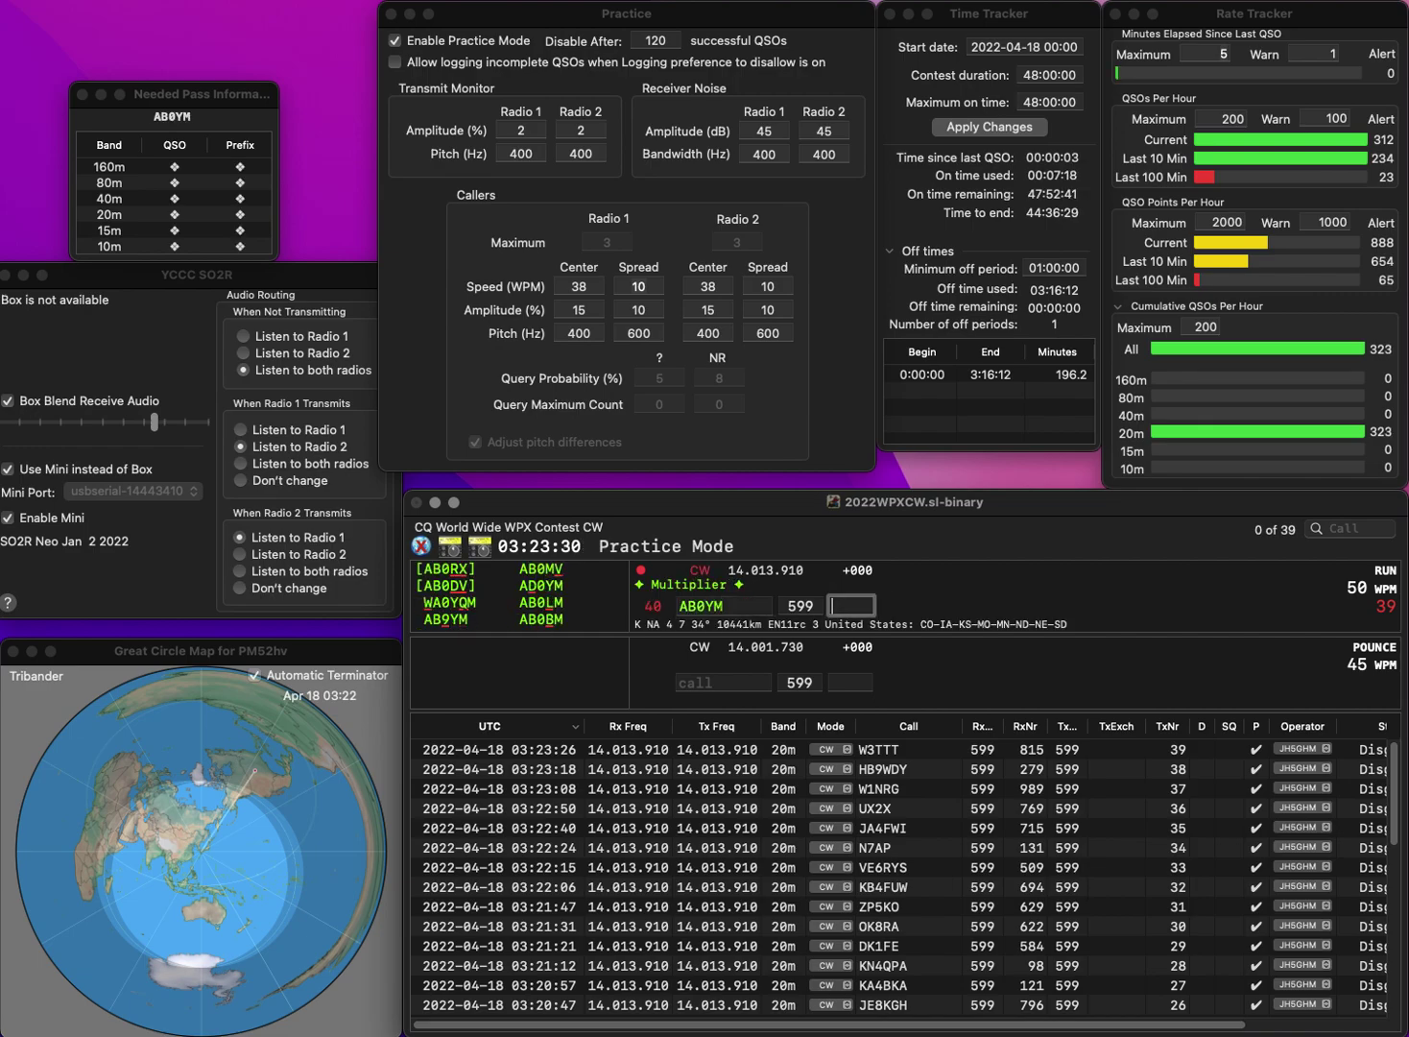
pyautogui.press('Left')
pyautogui.press('Left')
pyautogui.press('Left')
pyautogui.press('BackSpace')
pyautogui.write('D')
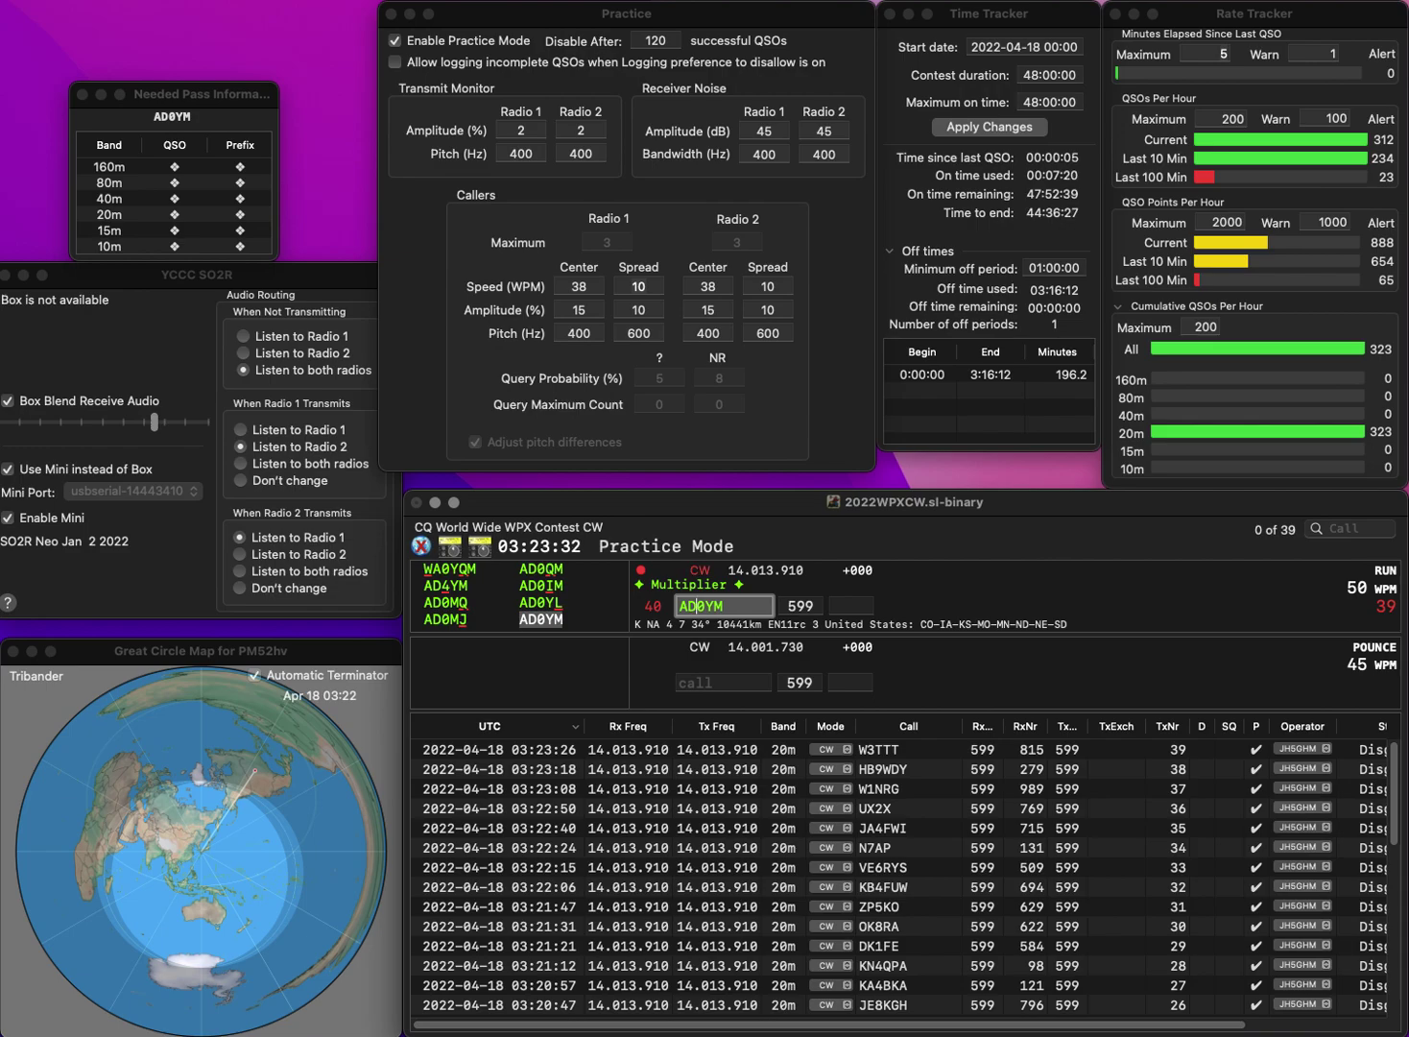
pyautogui.press('Return')
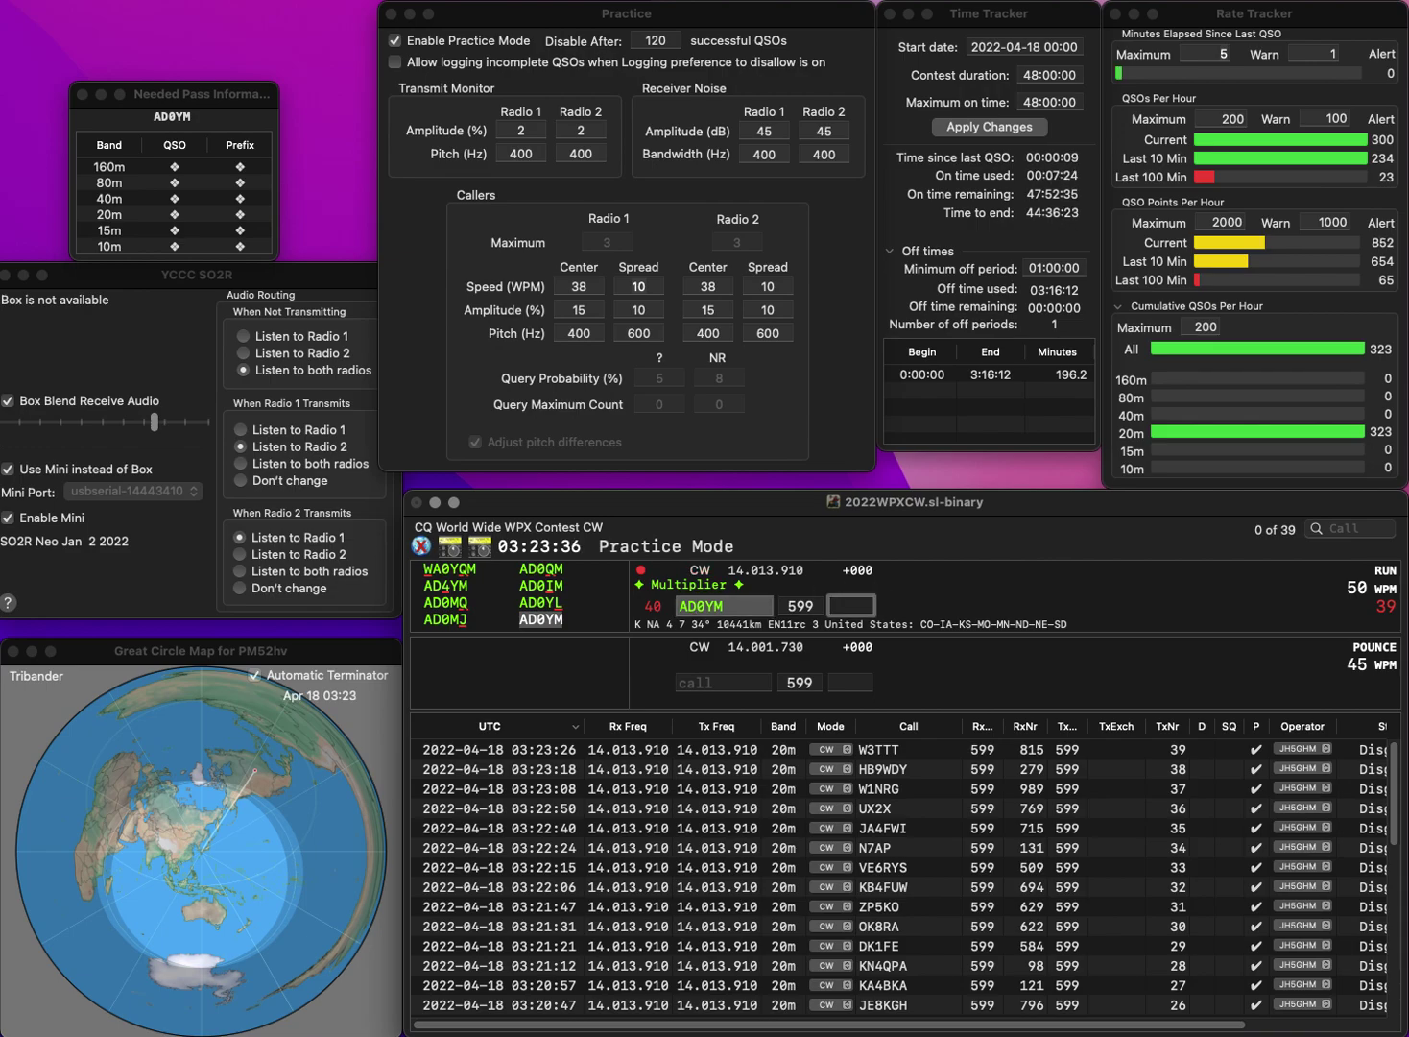
pyautogui.write('600')
pyautogui.press('Return')
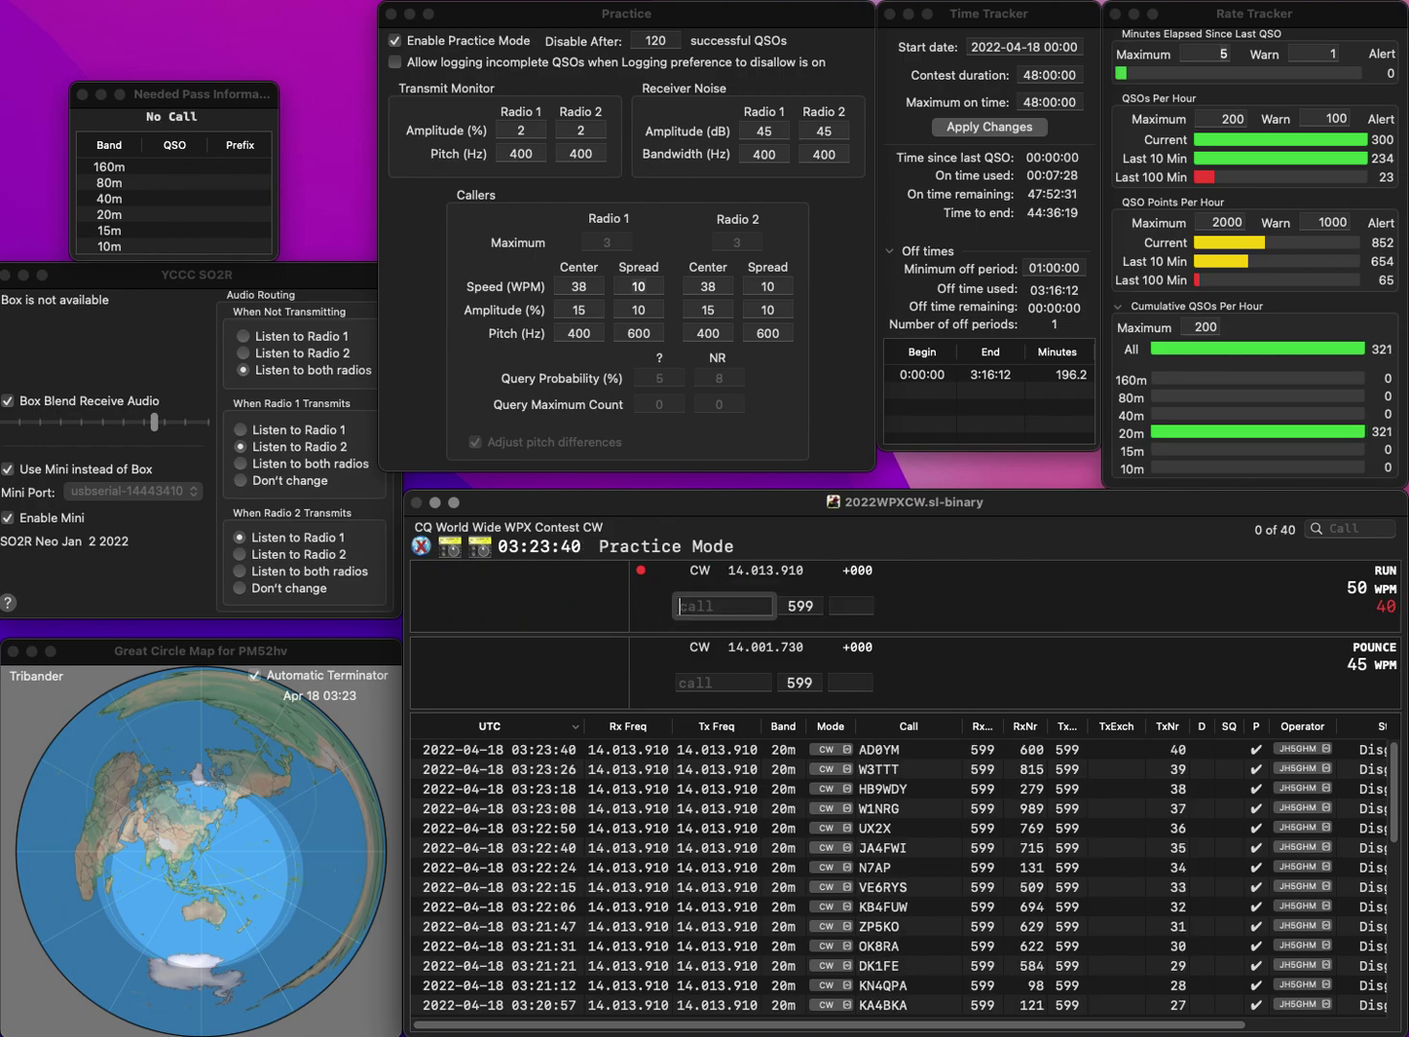
# Step: Log a contact with N9XP on the run radio with received number 917
pyautogui.write('N9XP')
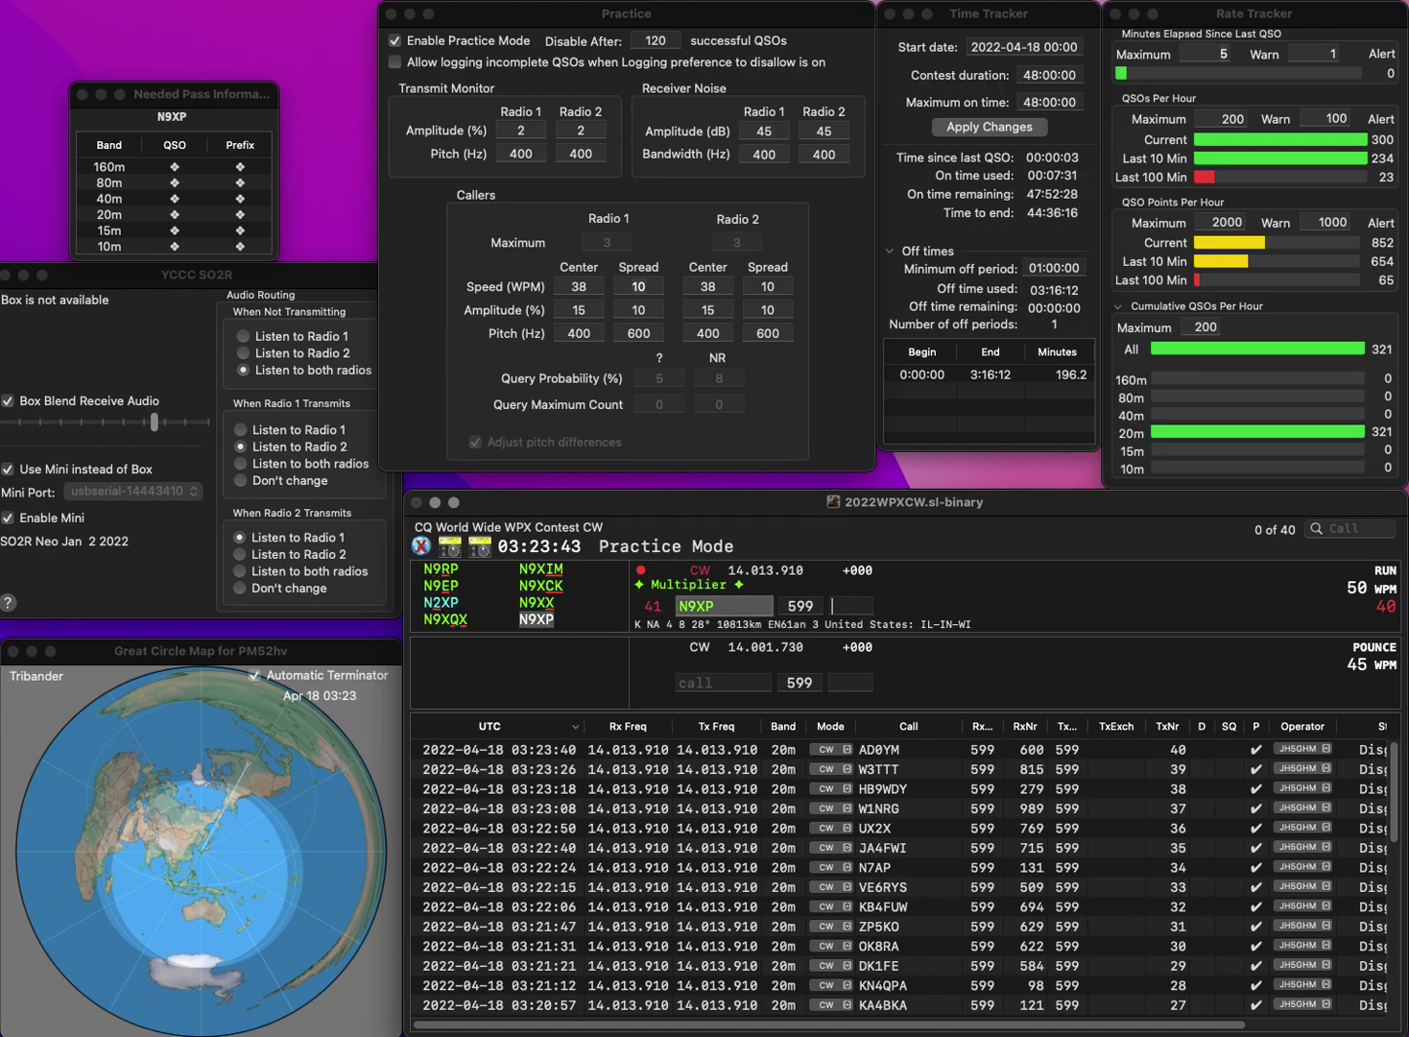
pyautogui.press('Tab')
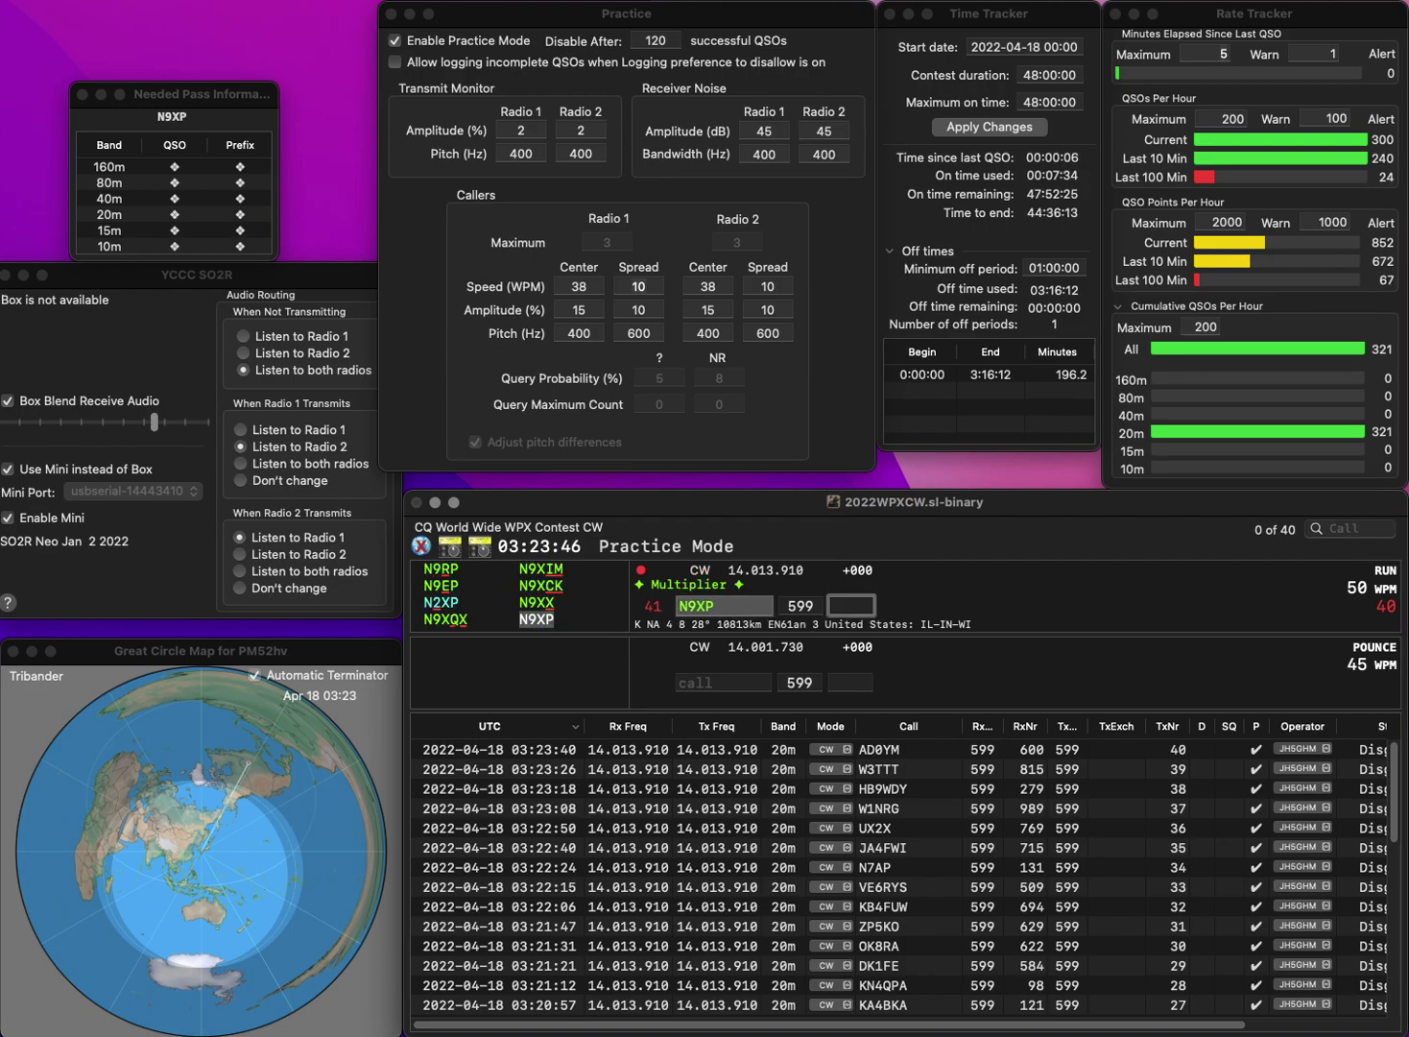
pyautogui.write('917')
pyautogui.press('Return')
pyautogui.write('J')
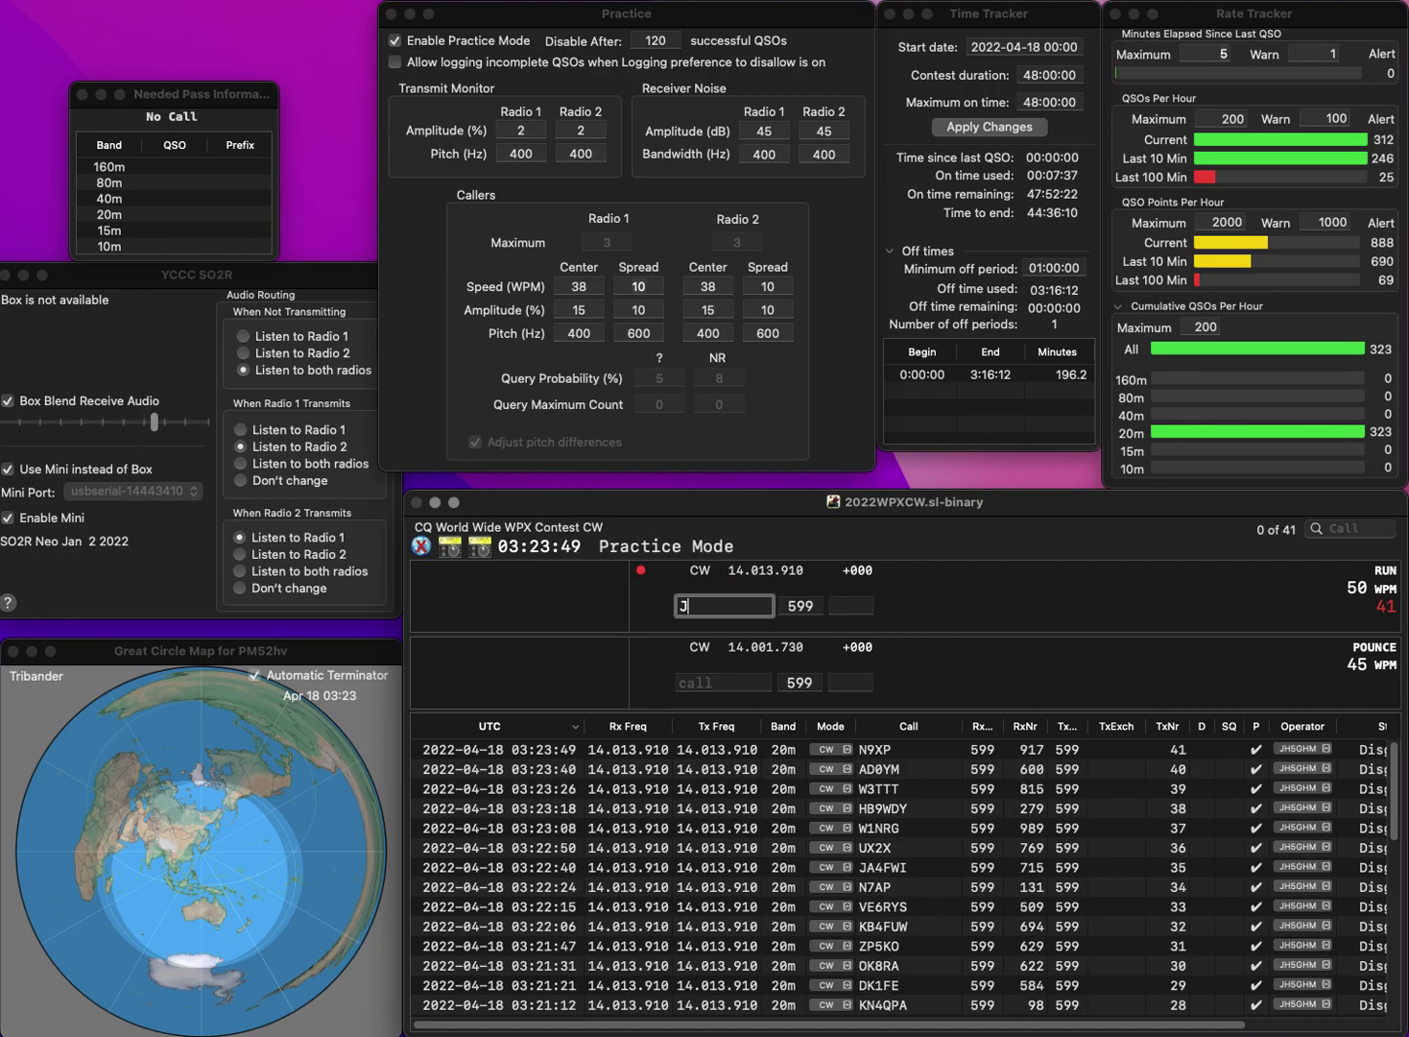
pyautogui.write('H1FQW')
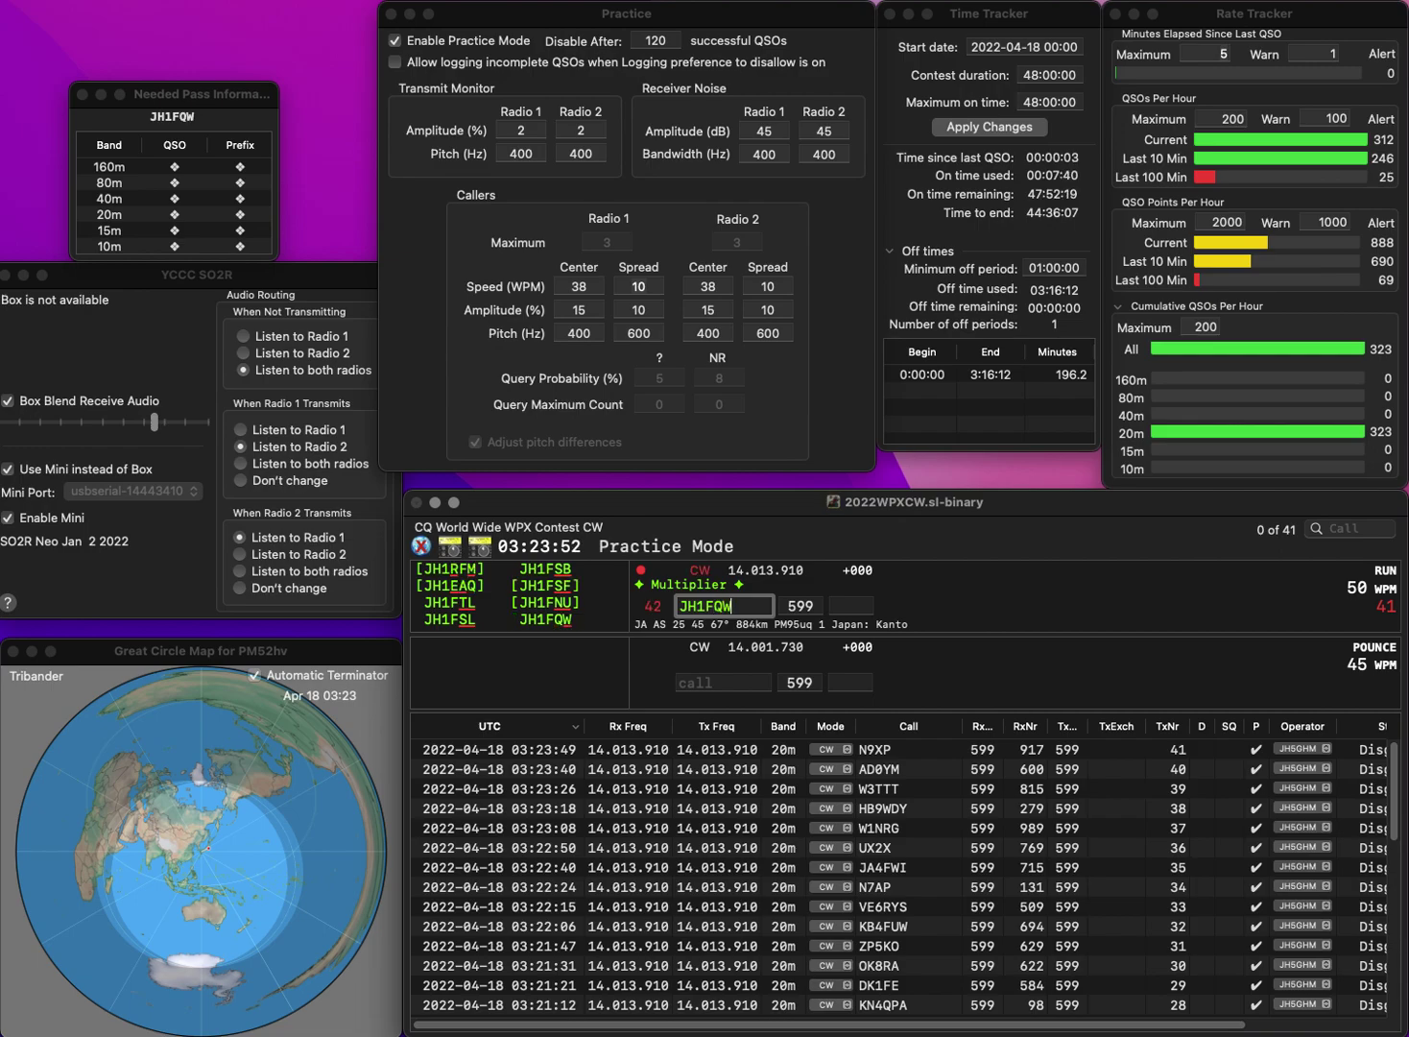
pyautogui.press('Tab')
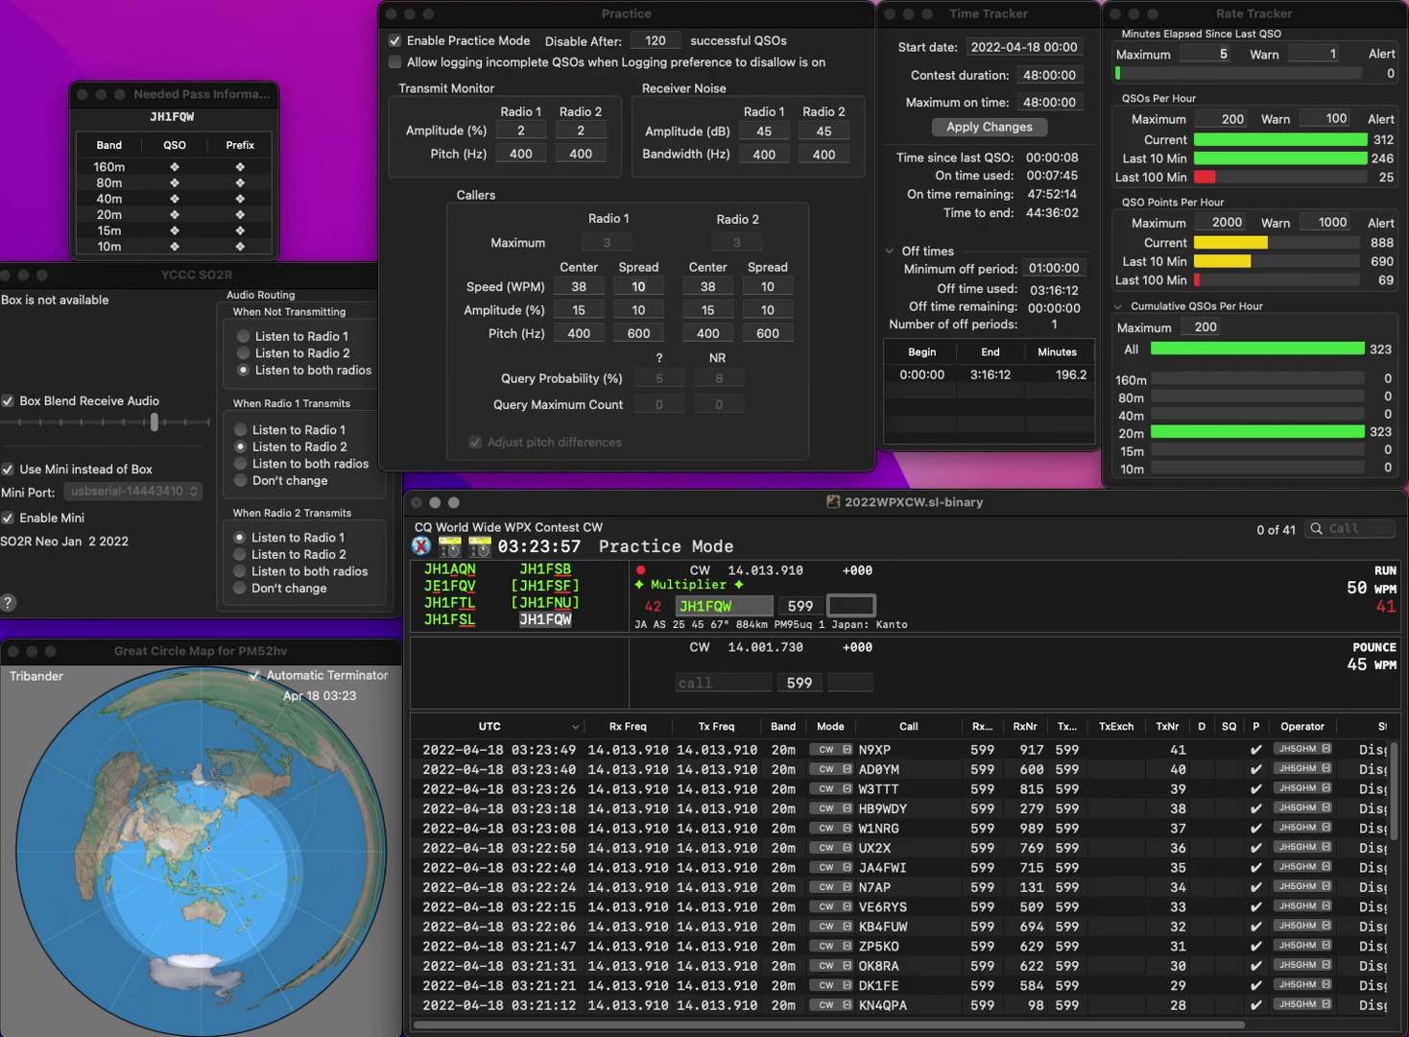
pyautogui.write('185')
pyautogui.press('Return')
pyautogui.write('WP4KD')
pyautogui.press('Return')
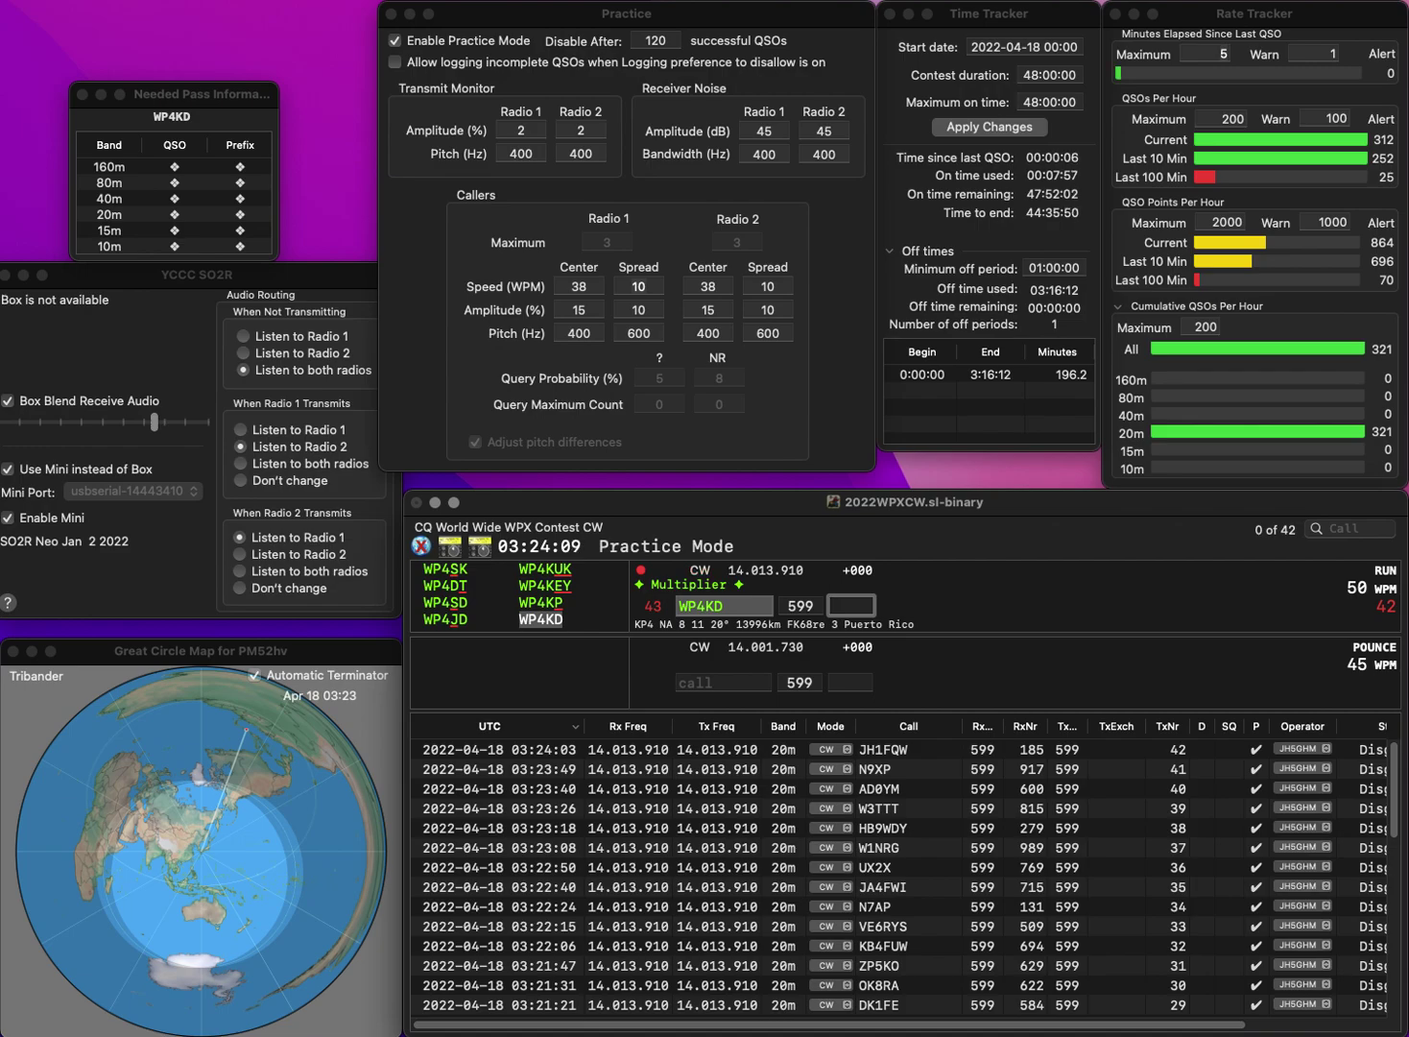
pyautogui.write('662')
pyautogui.press('Return')
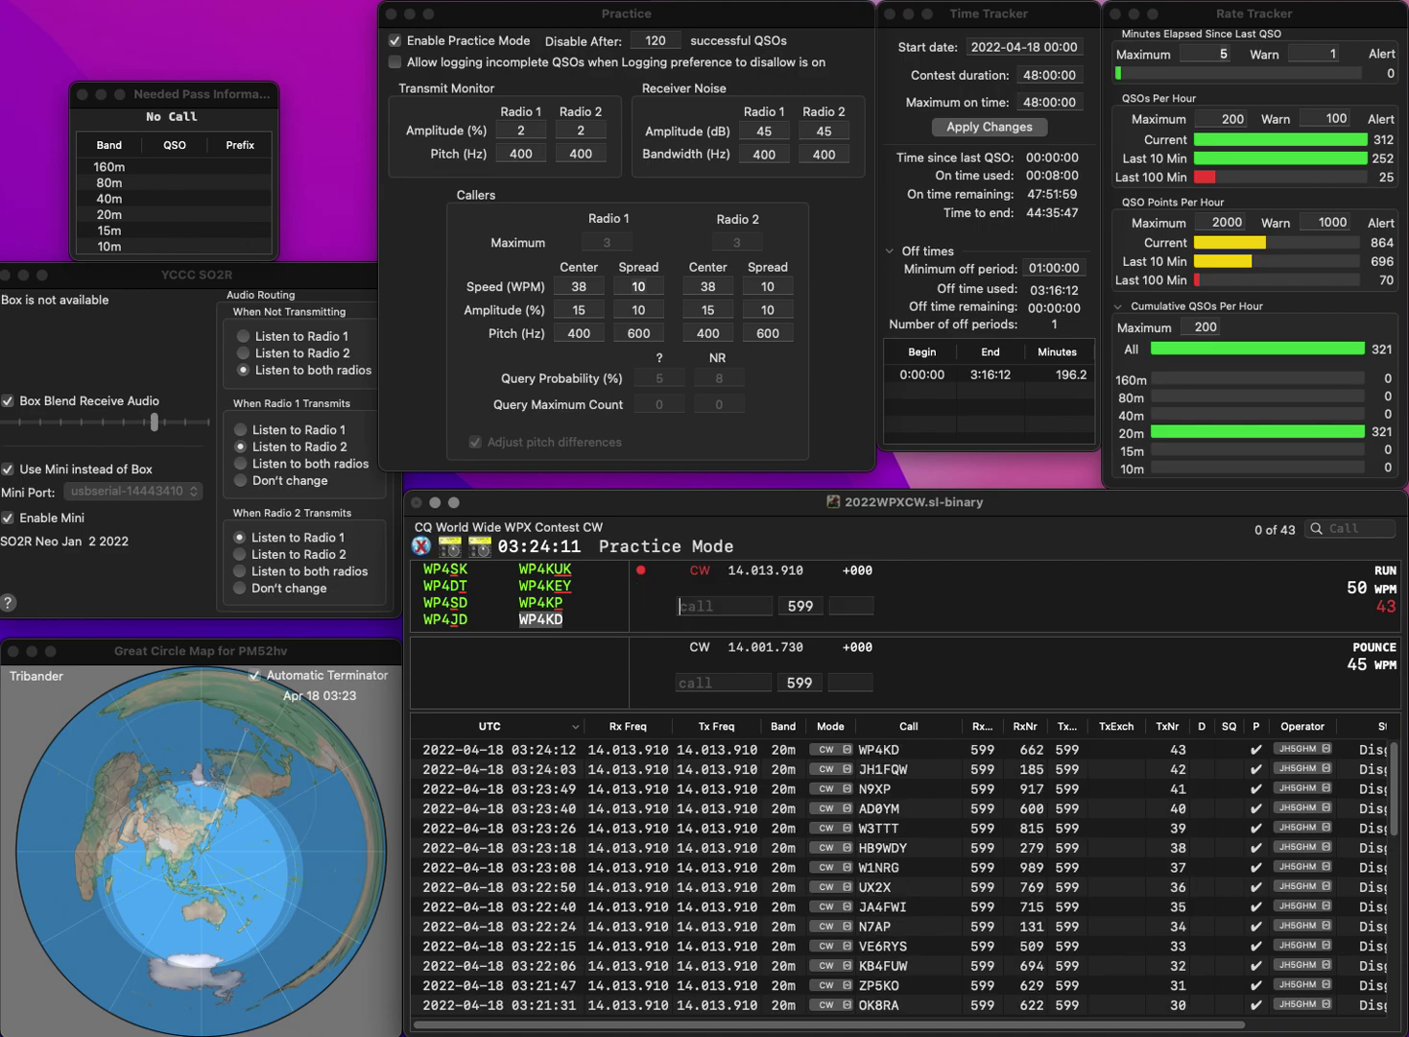
# Step: Log a contact with KA1SNP on the run radio with received number 878
pyautogui.write('KA1H')
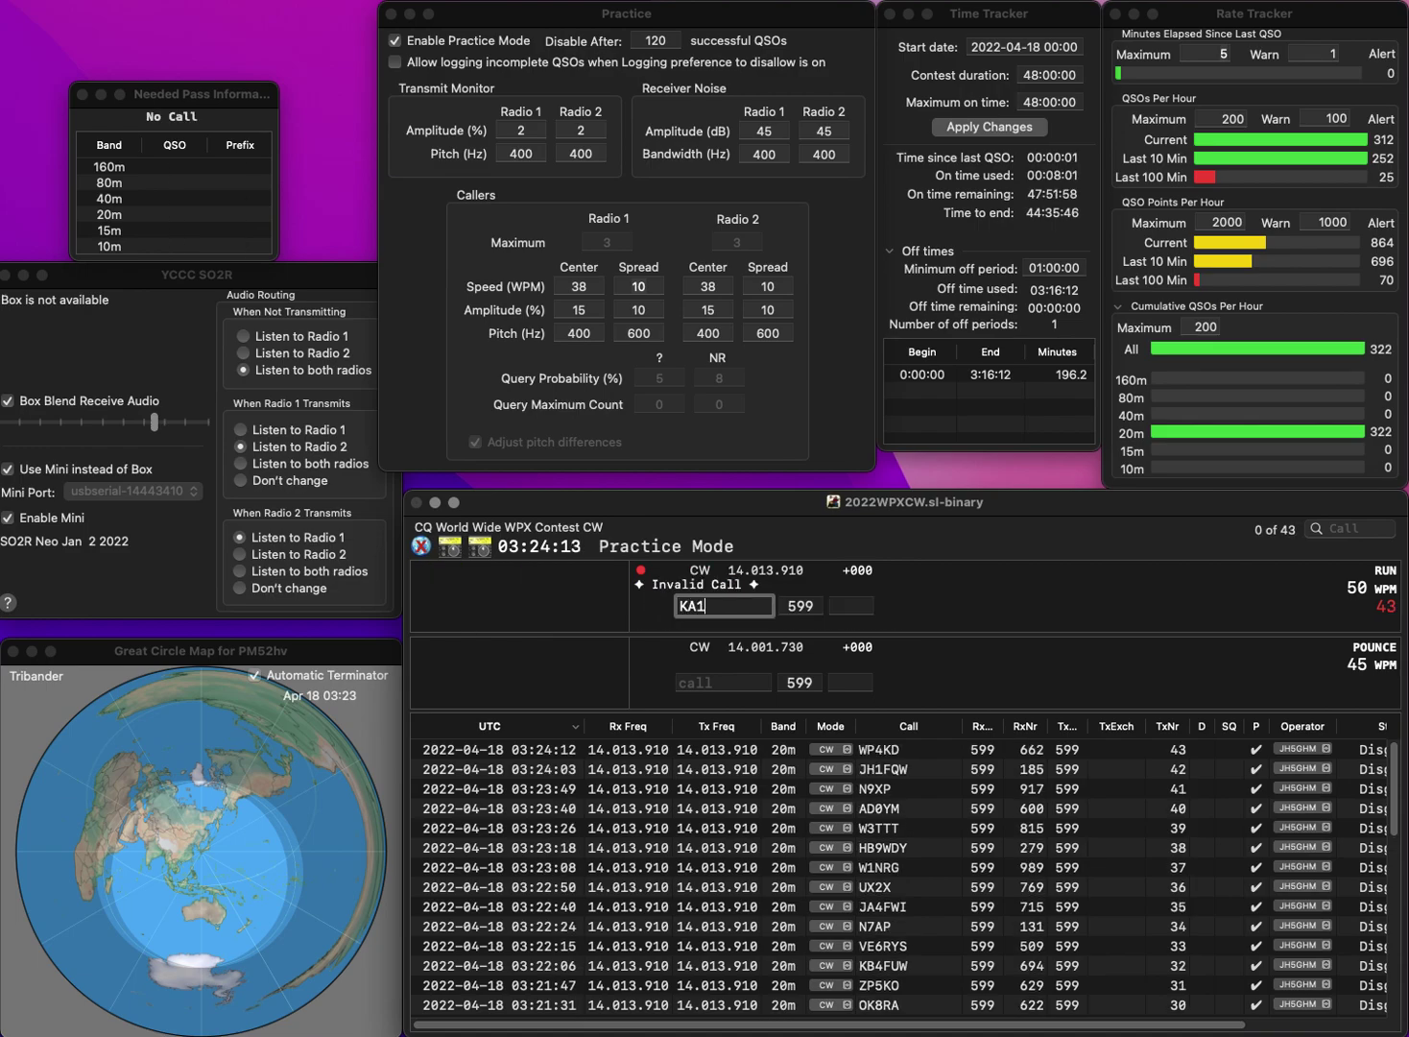
pyautogui.press('BackSpace')
pyautogui.write('SNP')
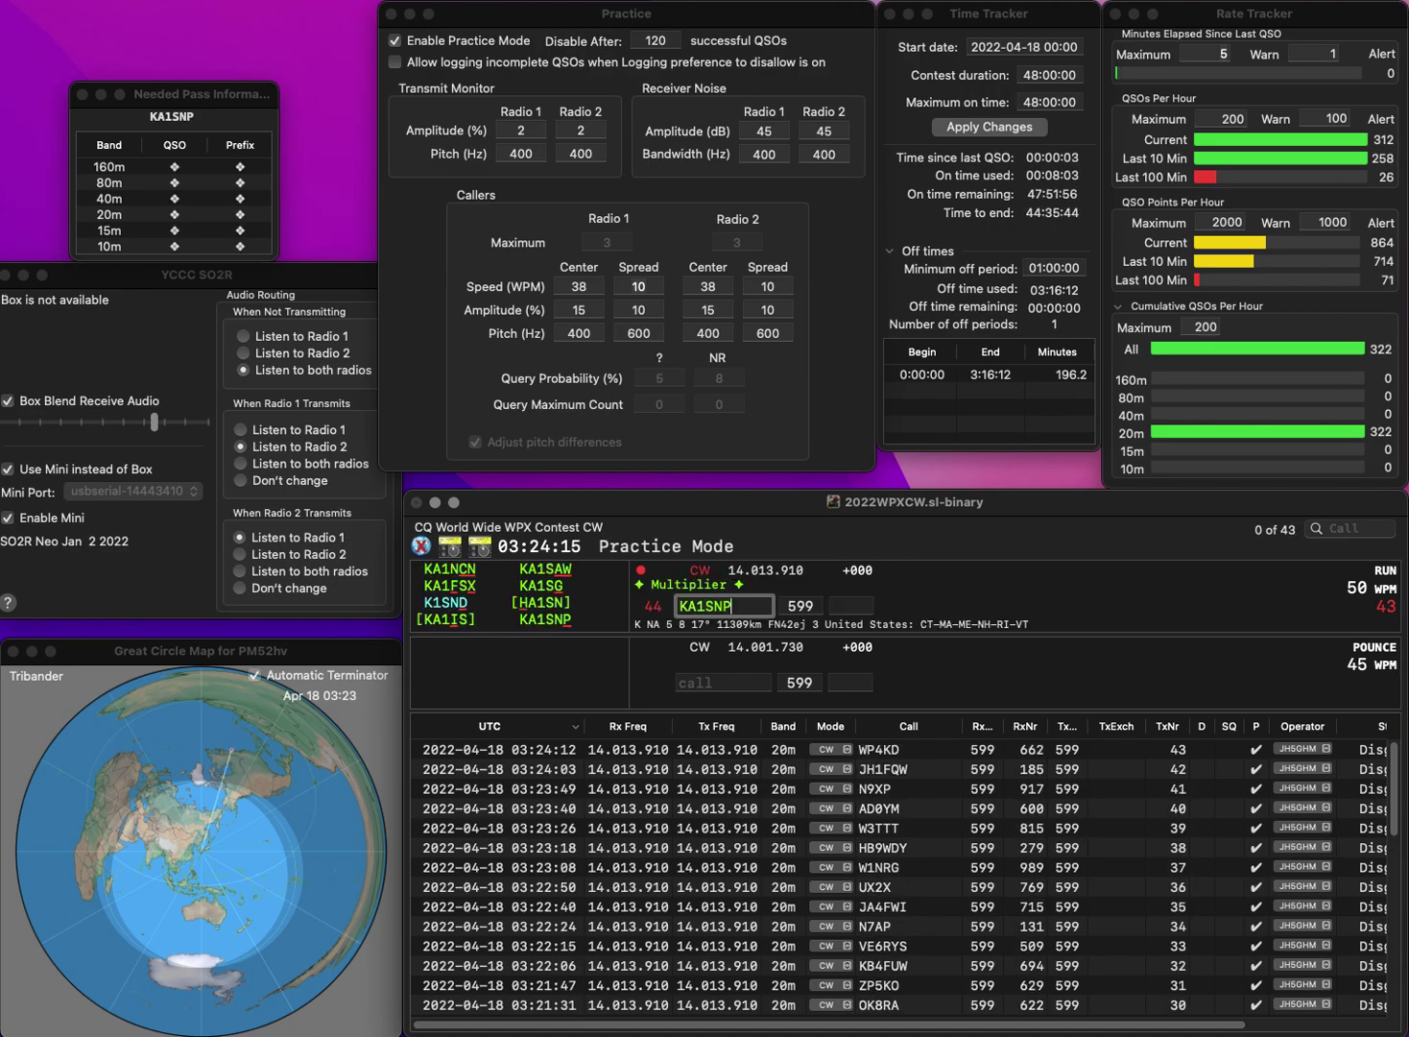
pyautogui.press('Return')
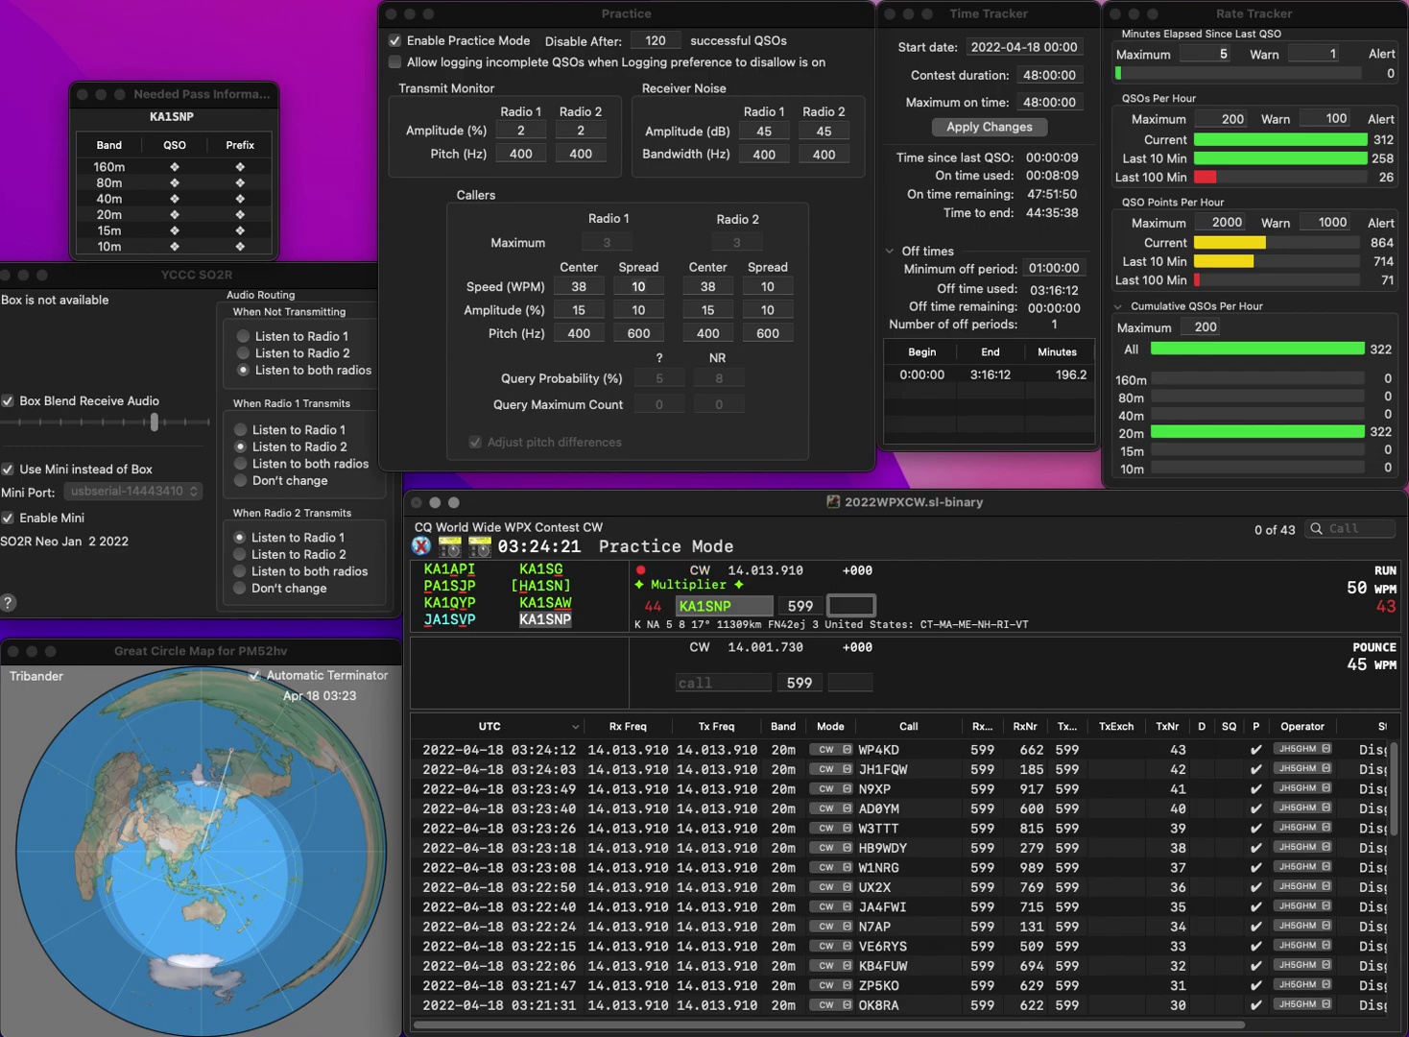
pyautogui.write('878')
pyautogui.press('Return')
pyautogui.write('J')
pyautogui.write('K1')
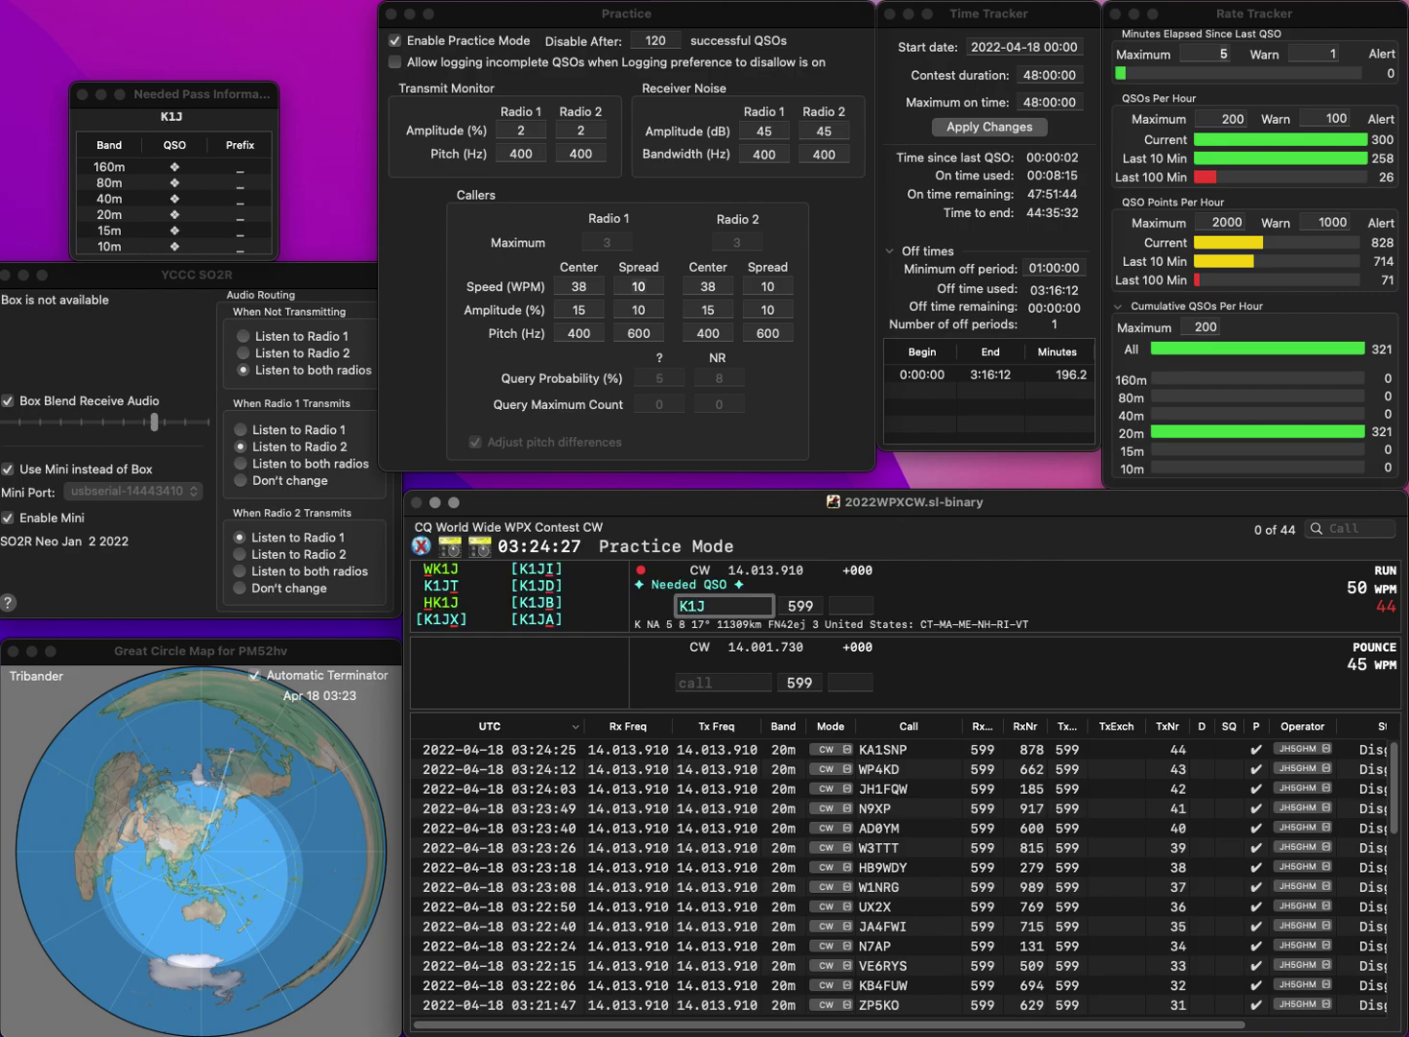
pyautogui.write('BJ')
pyautogui.press('Home')
pyautogui.write('O')
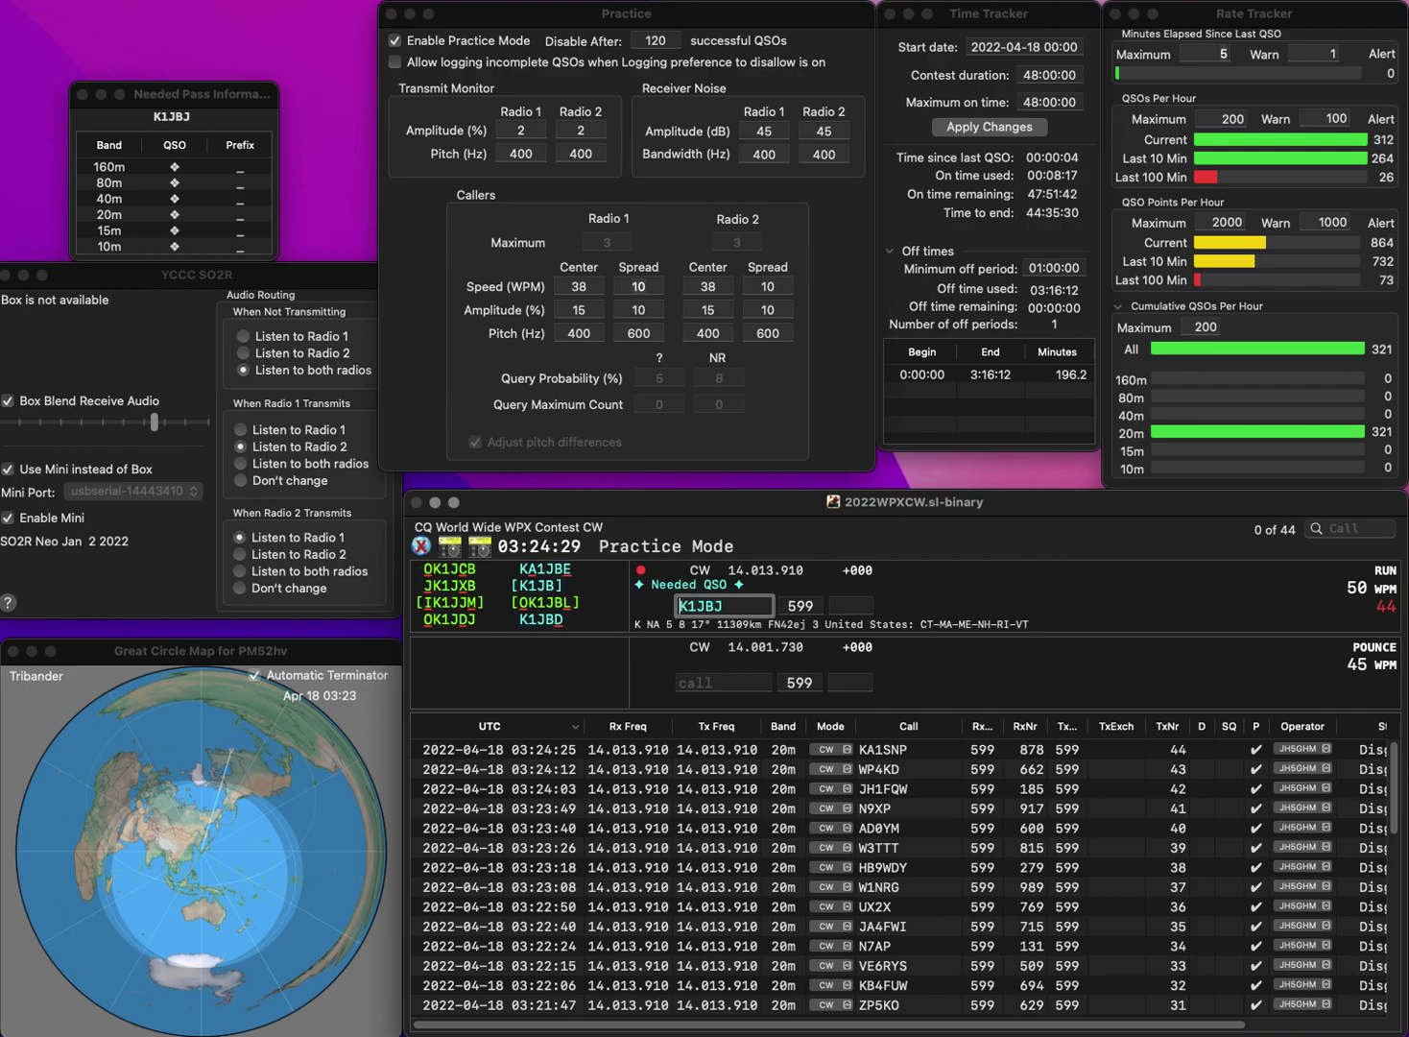
pyautogui.click(730, 606)
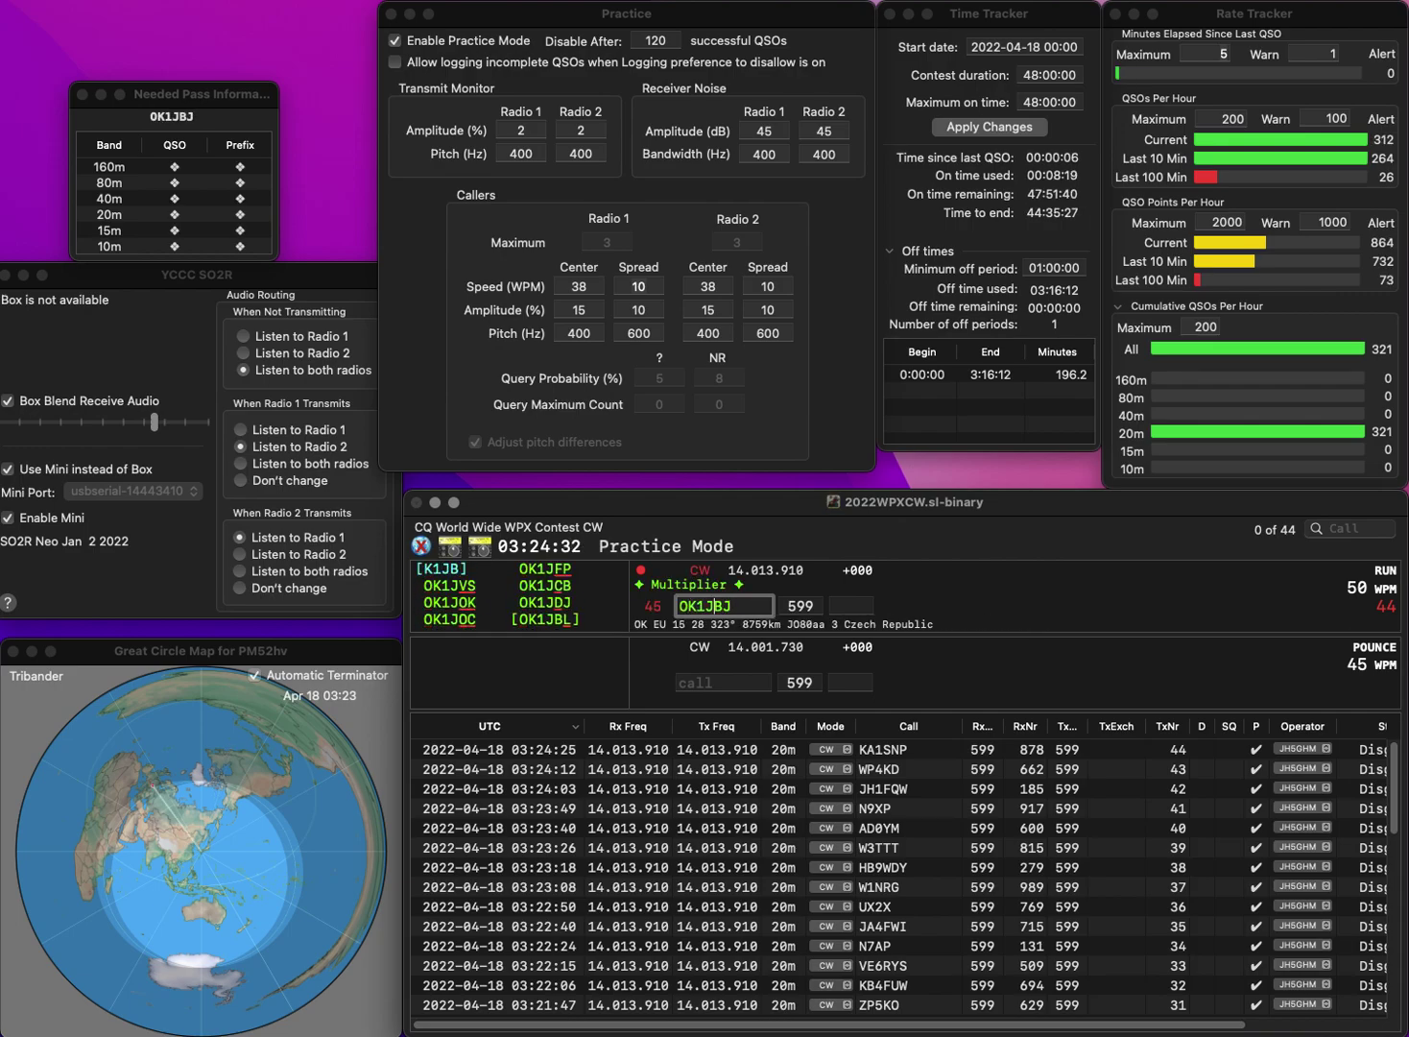
pyautogui.write('D')
pyautogui.press('Tab')
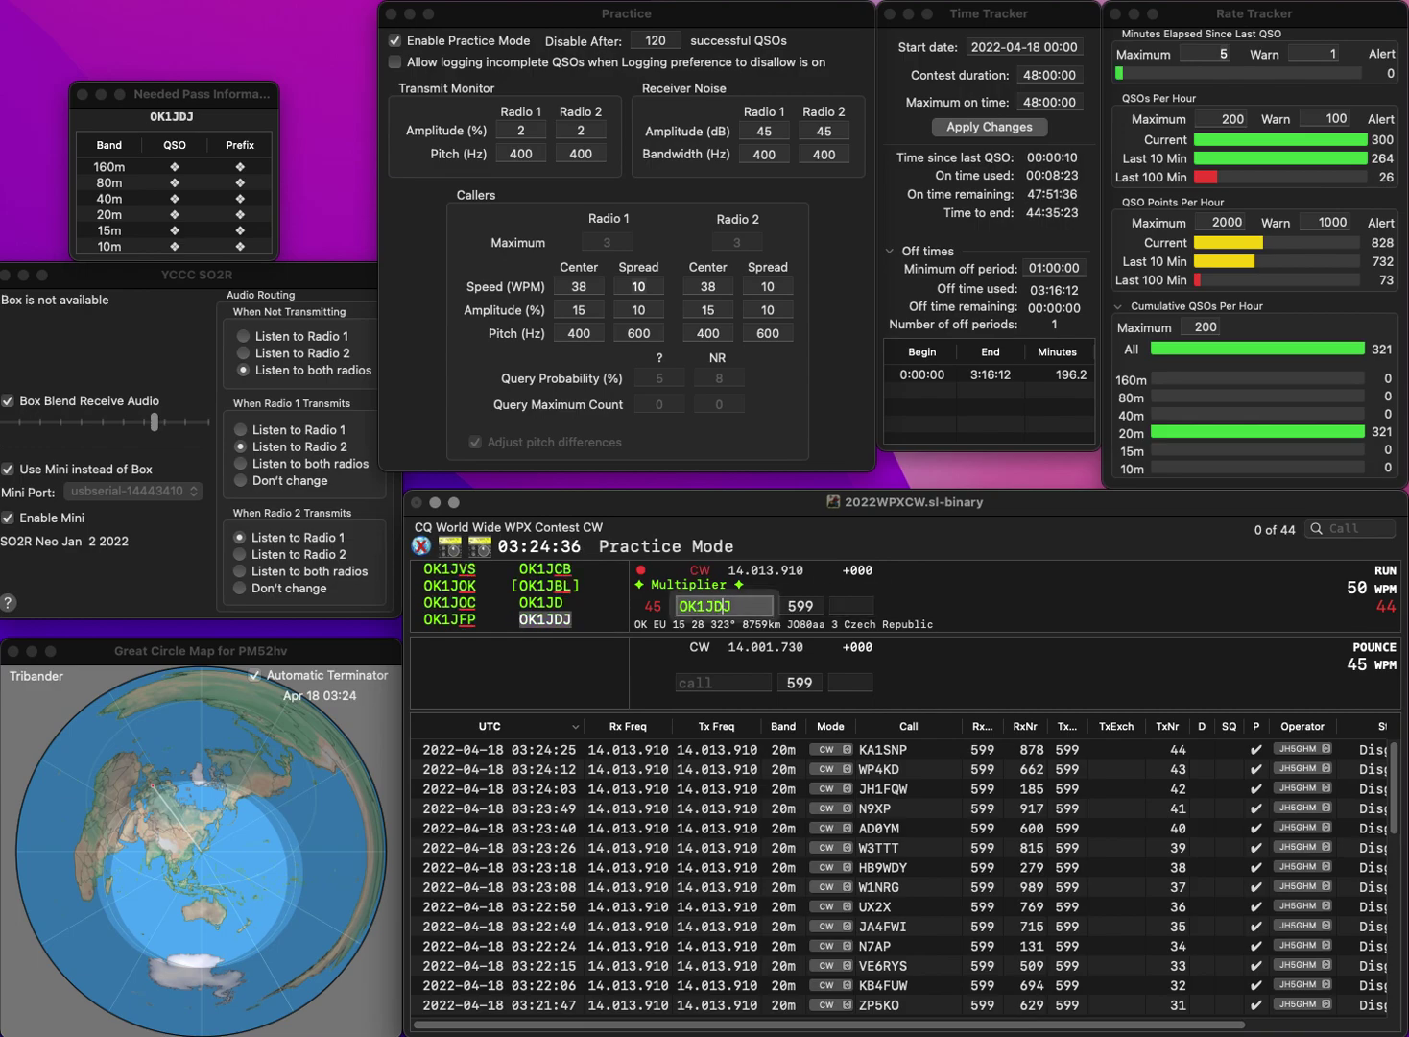
pyautogui.write('616')
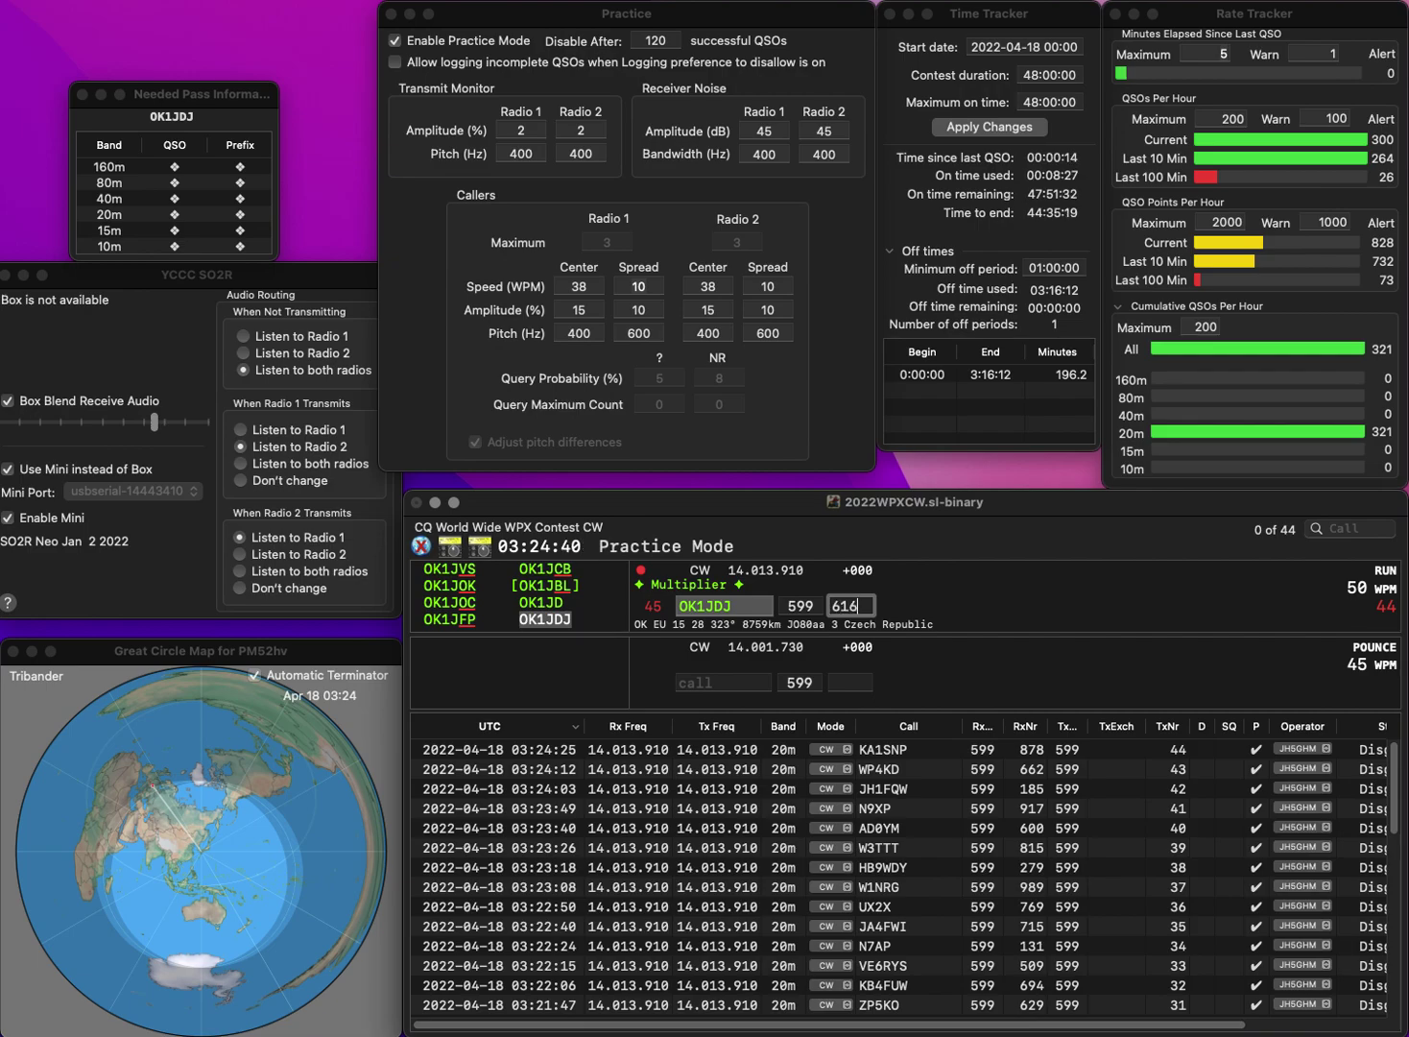
pyautogui.press('Return')
# Step: Log a contact with AI5A on the run radio with received number 246
pyautogui.write('5A')
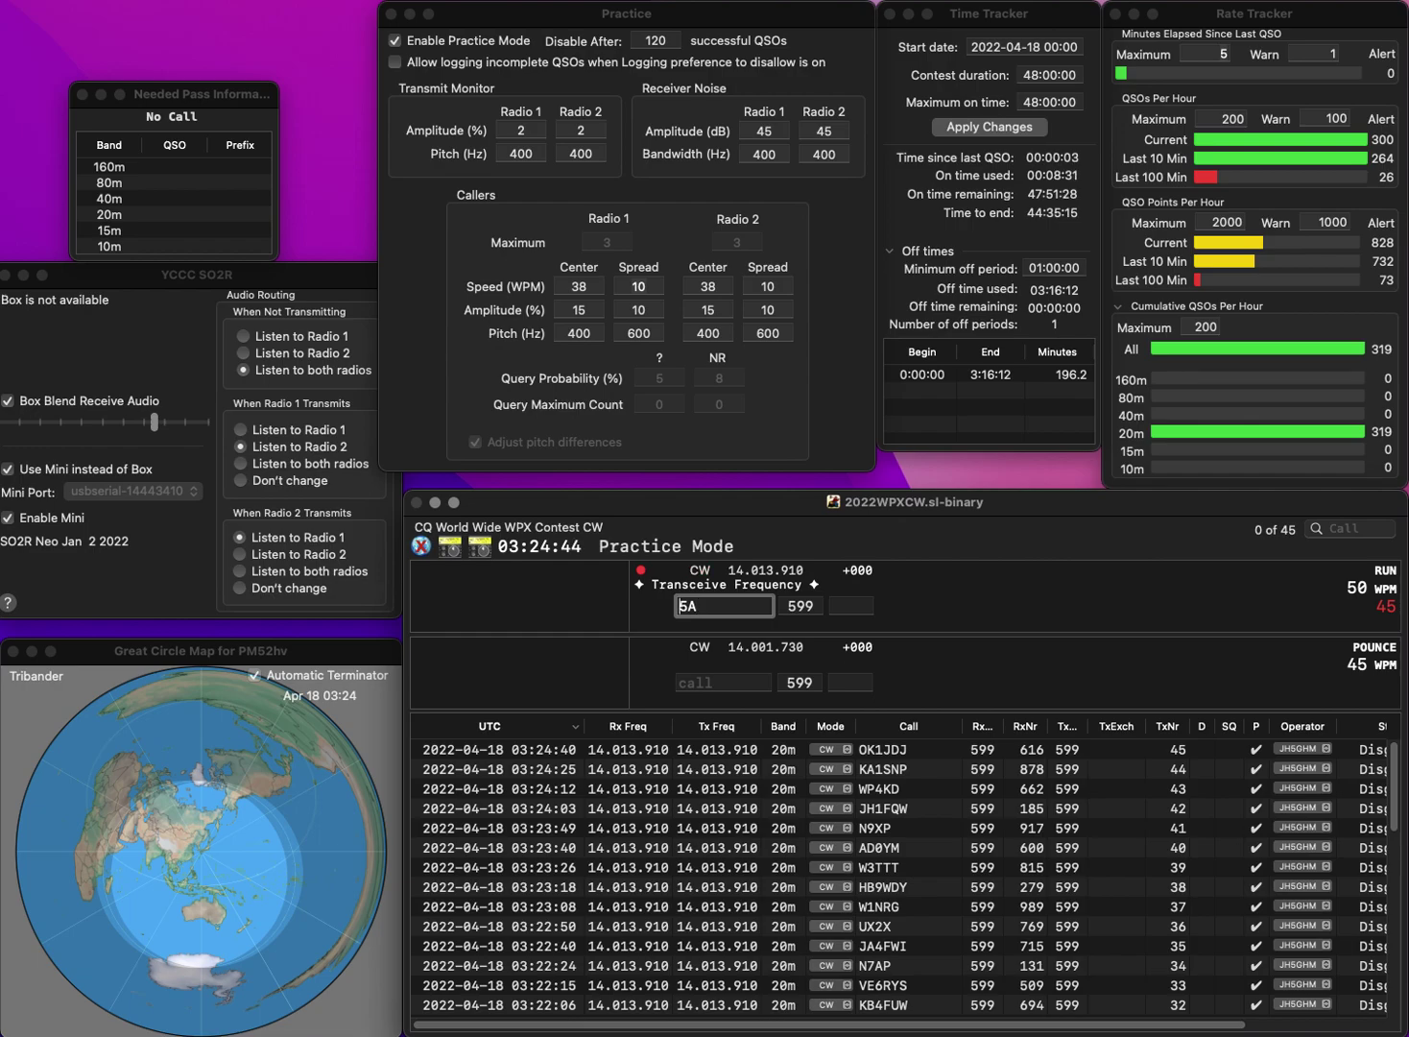
pyautogui.write('AI')
pyautogui.press('Return')
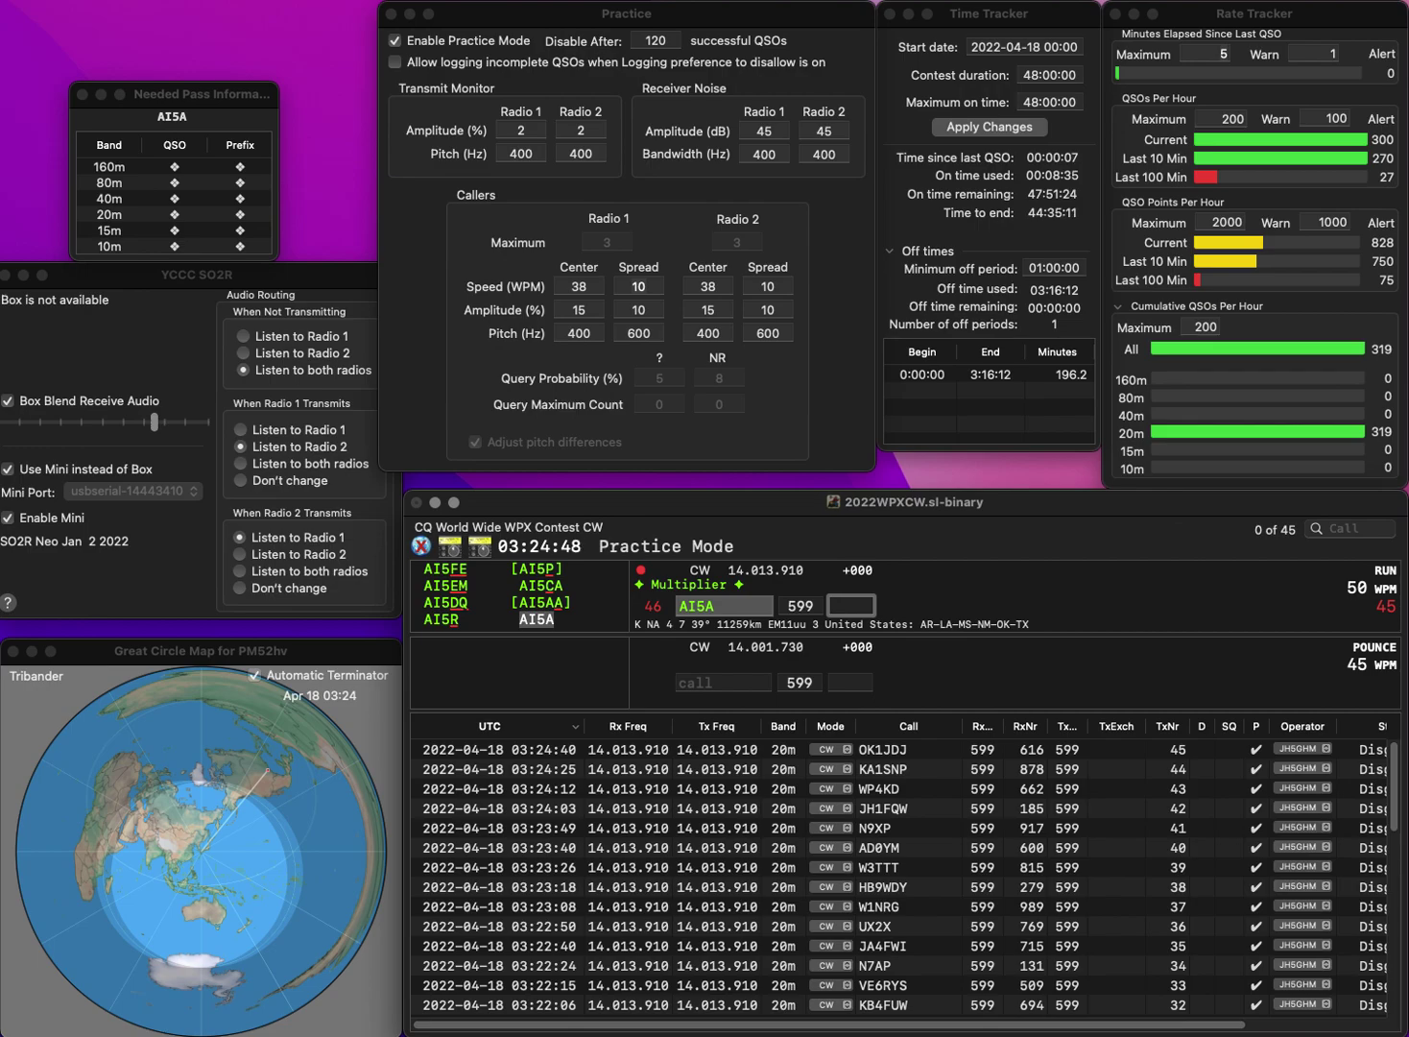
pyautogui.write('246')
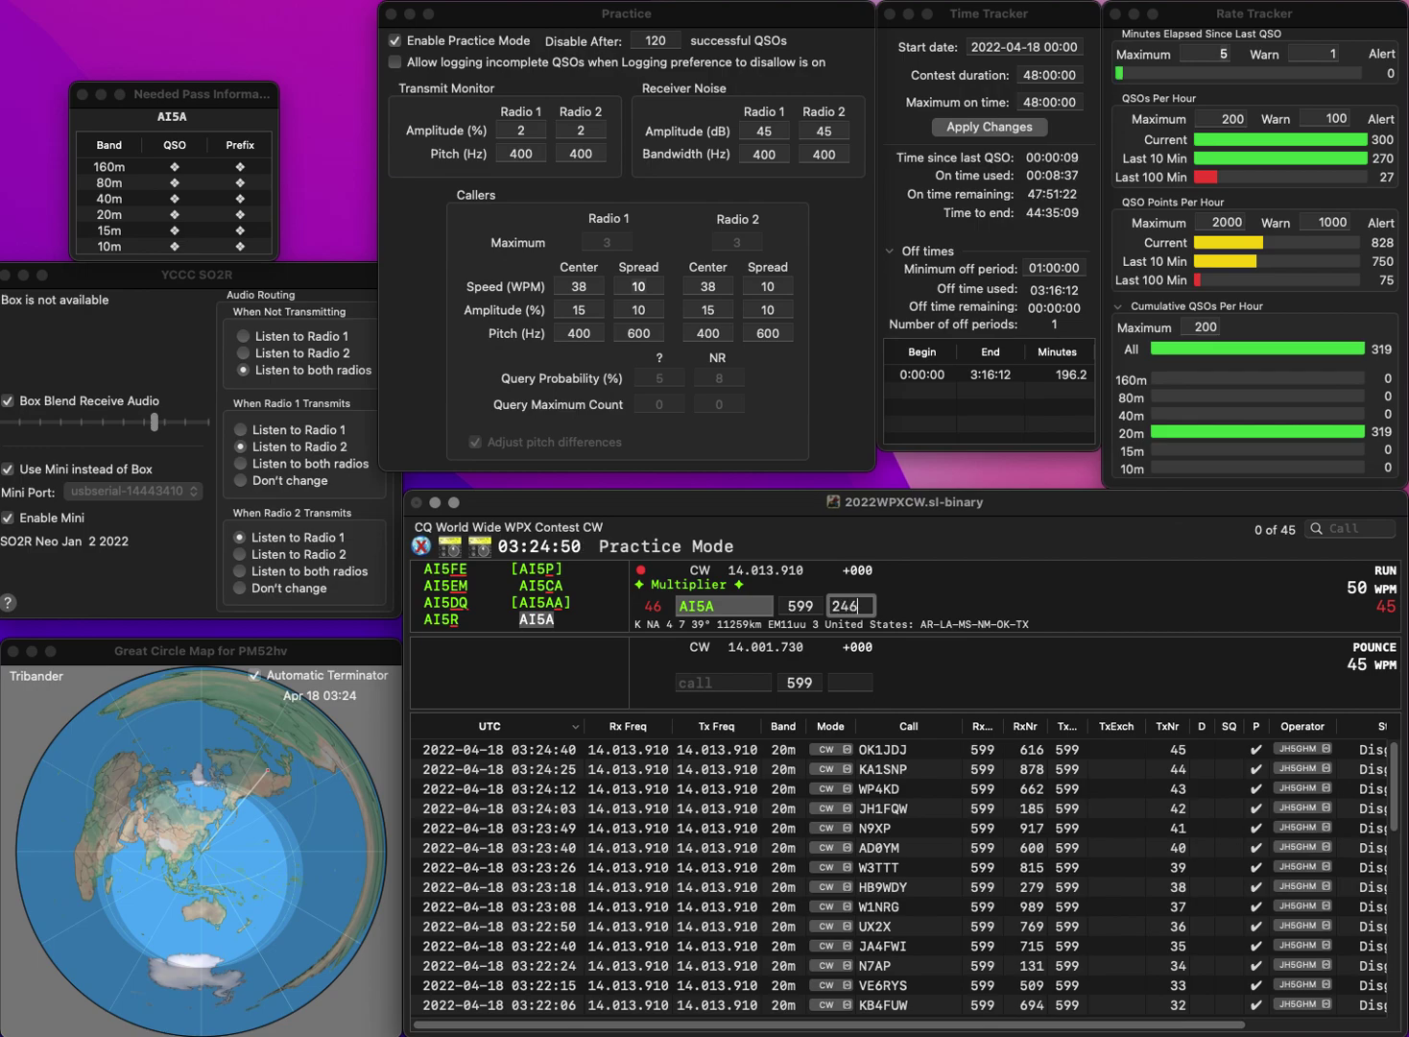
pyautogui.press('Return')
# Step: Log a contact with E74MG on the run radio with received number 301
pyautogui.write('E7')
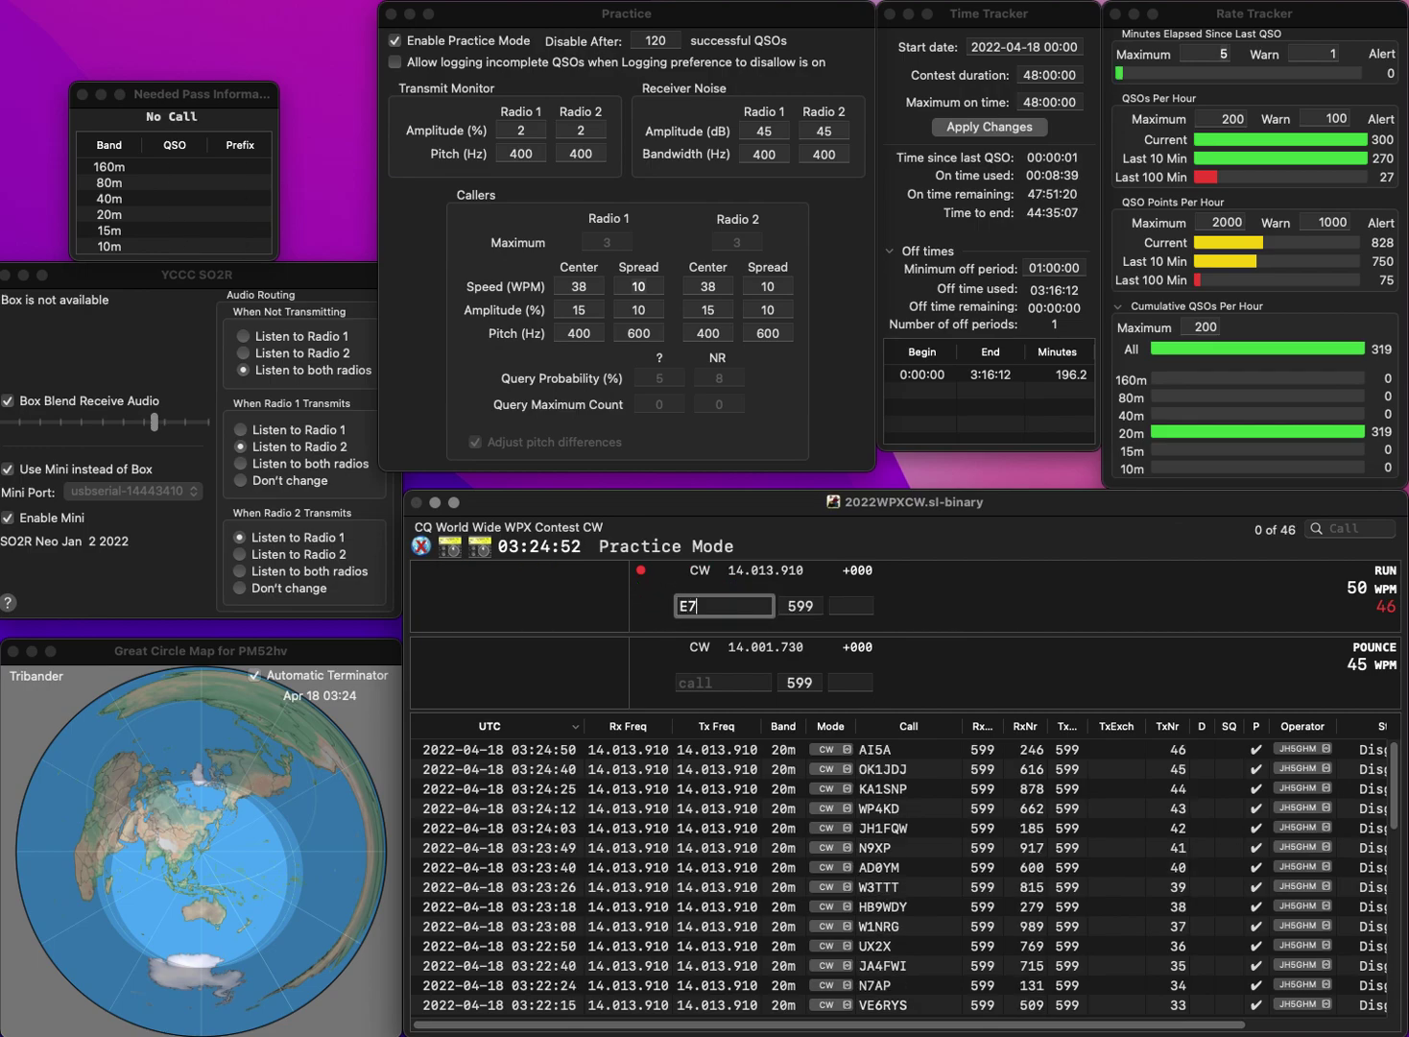
pyautogui.write('4M')
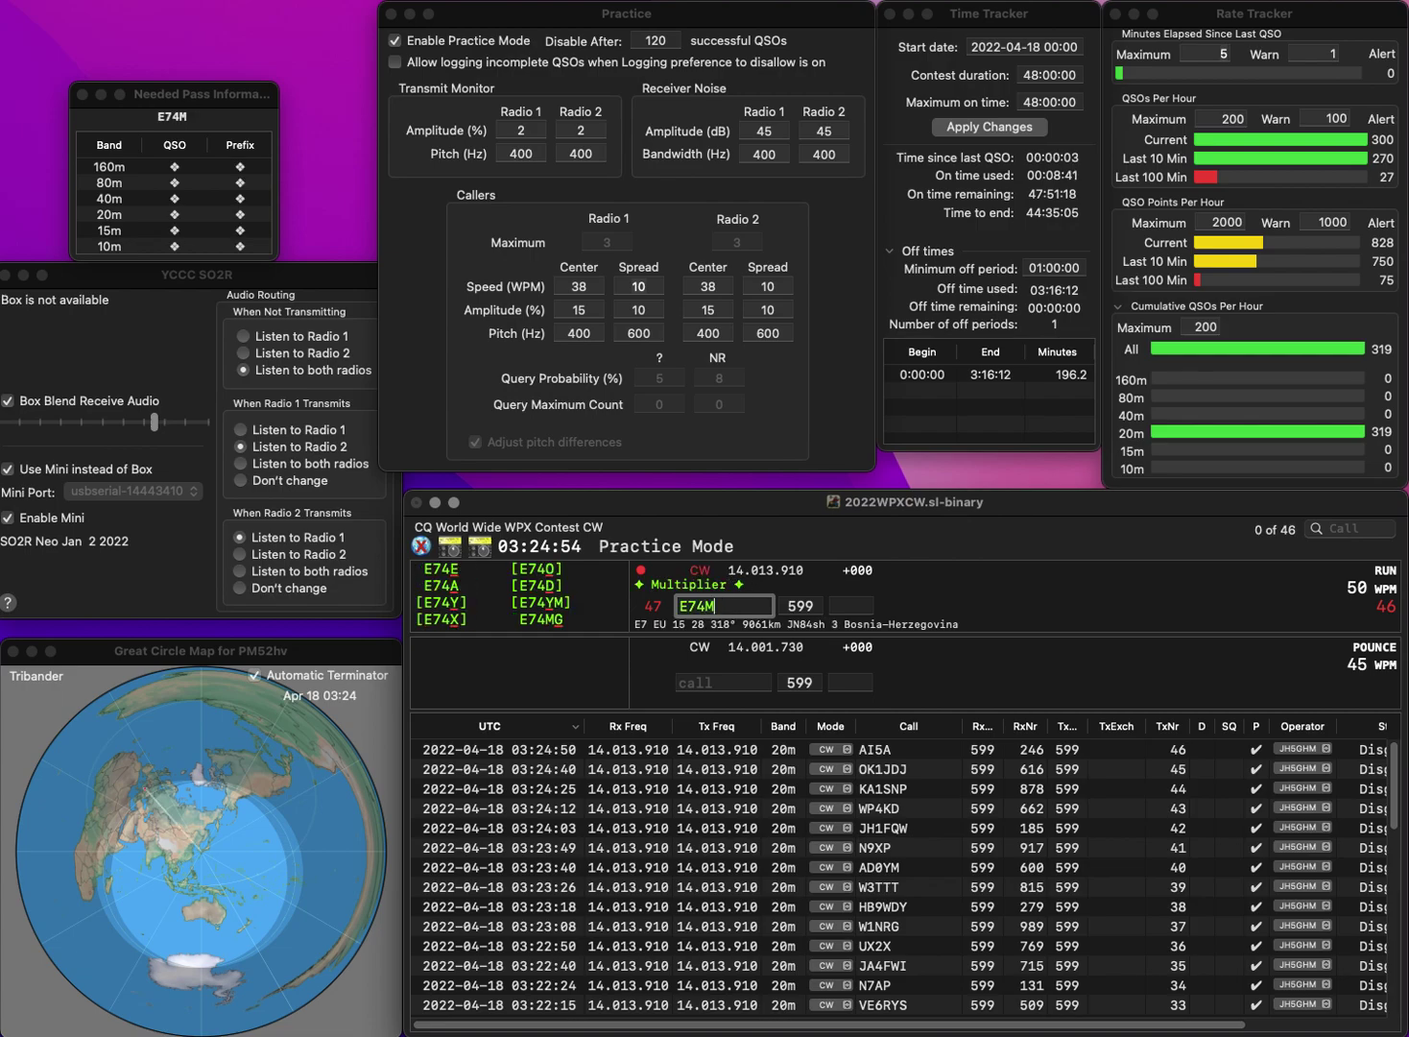
pyautogui.write('G')
pyautogui.press('Tab')
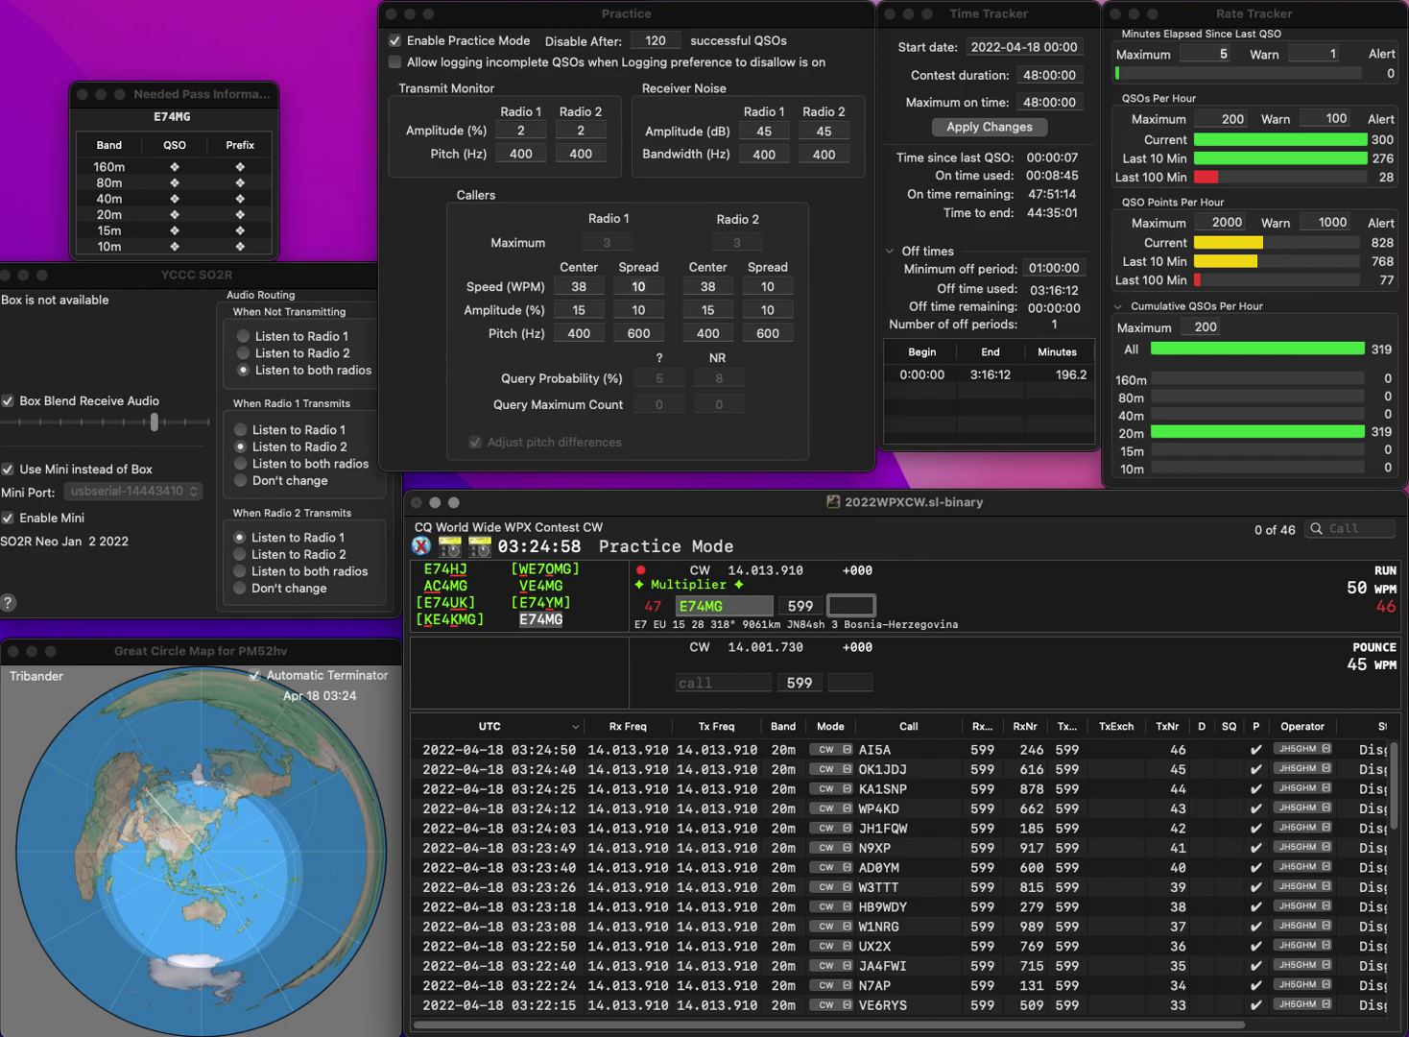
pyautogui.write('301')
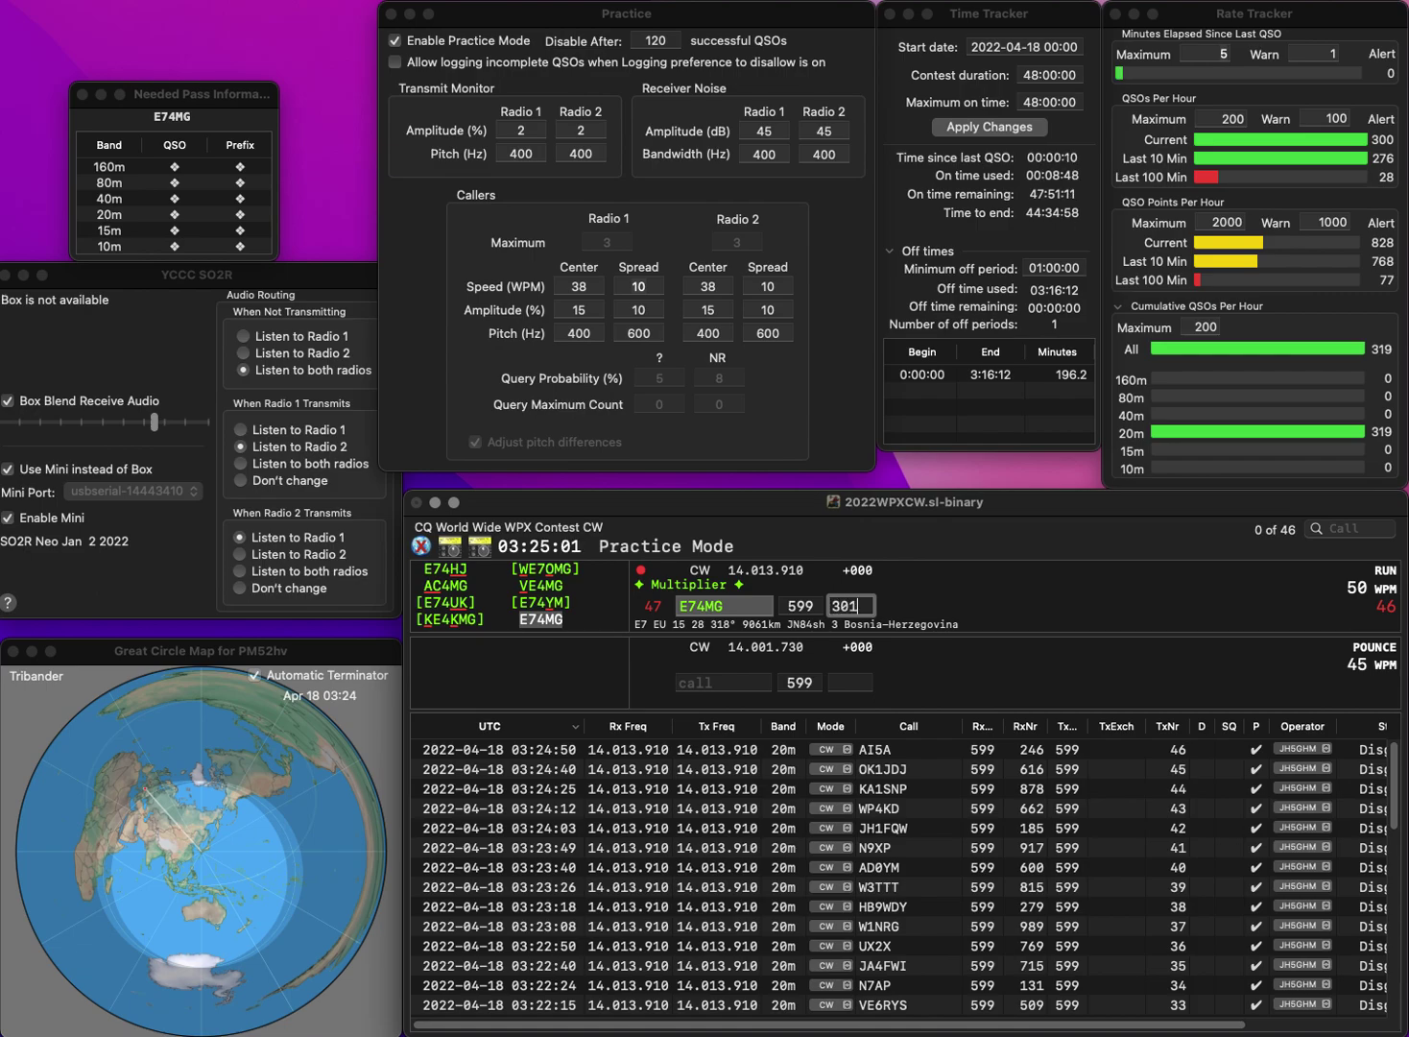
pyautogui.press('Return')
# Step: Log a contact with N9XX on the run radio with received number 434
pyautogui.write('N9XX')
pyautogui.press('space')
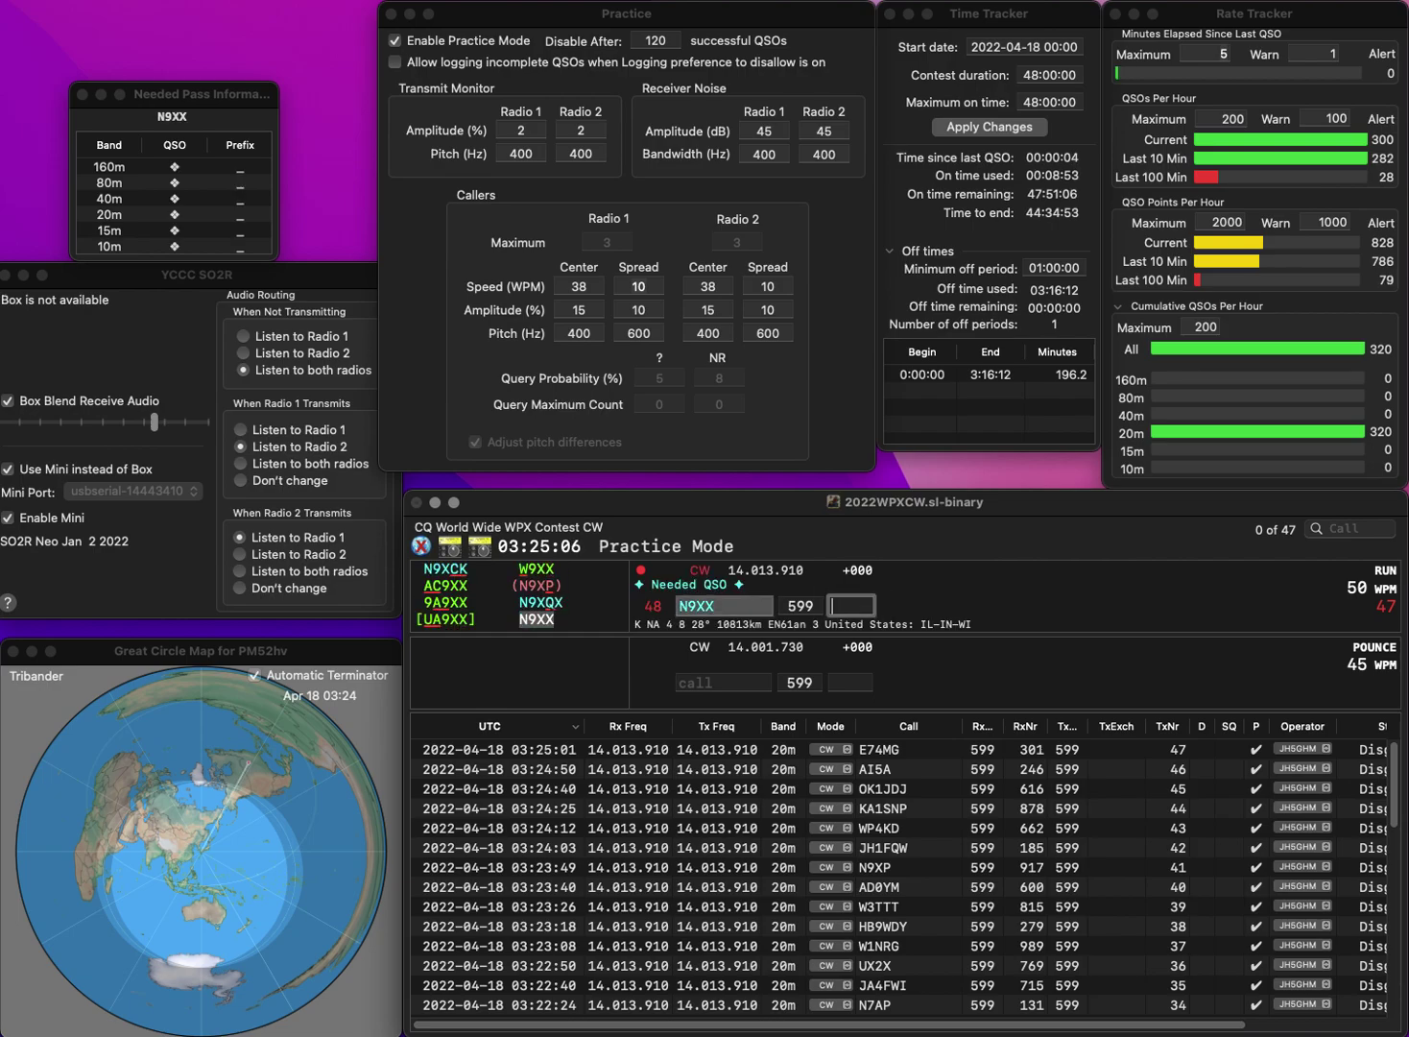
pyautogui.write('434')
pyautogui.press('Return')
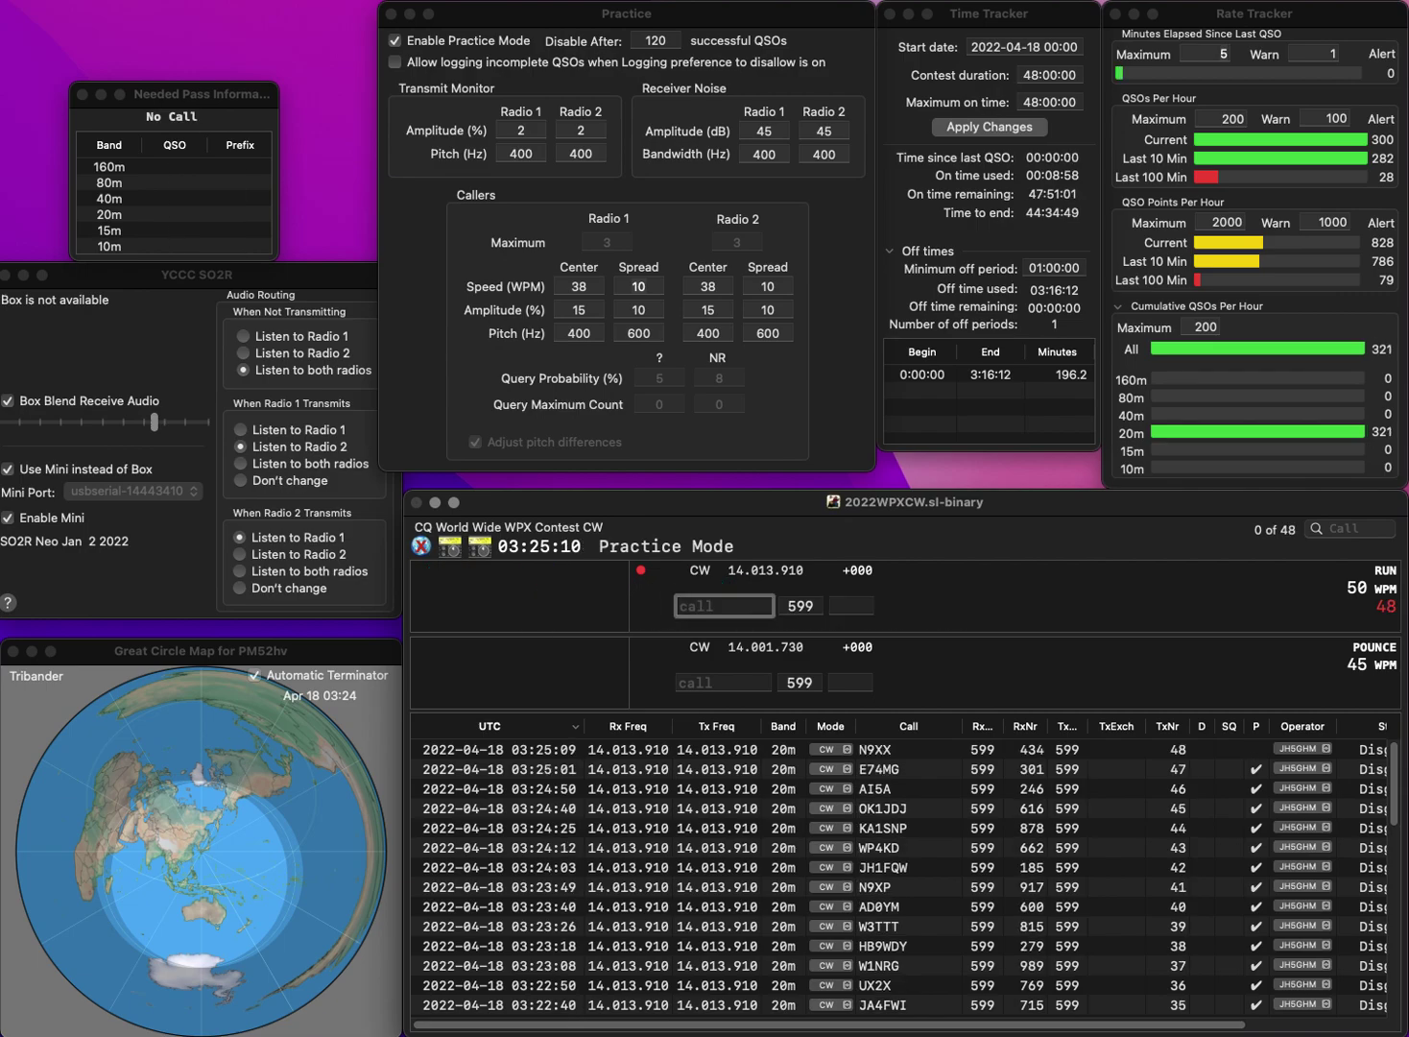
# Step: Log a contact with S51K on the run radio with received number 650
pyautogui.write('YD')
pyautogui.press('BackSpace')
pyautogui.press('BackSpace')
pyautogui.write('US51K')
pyautogui.press('super+Left')
pyautogui.press('Delete')
pyautogui.press('Return')
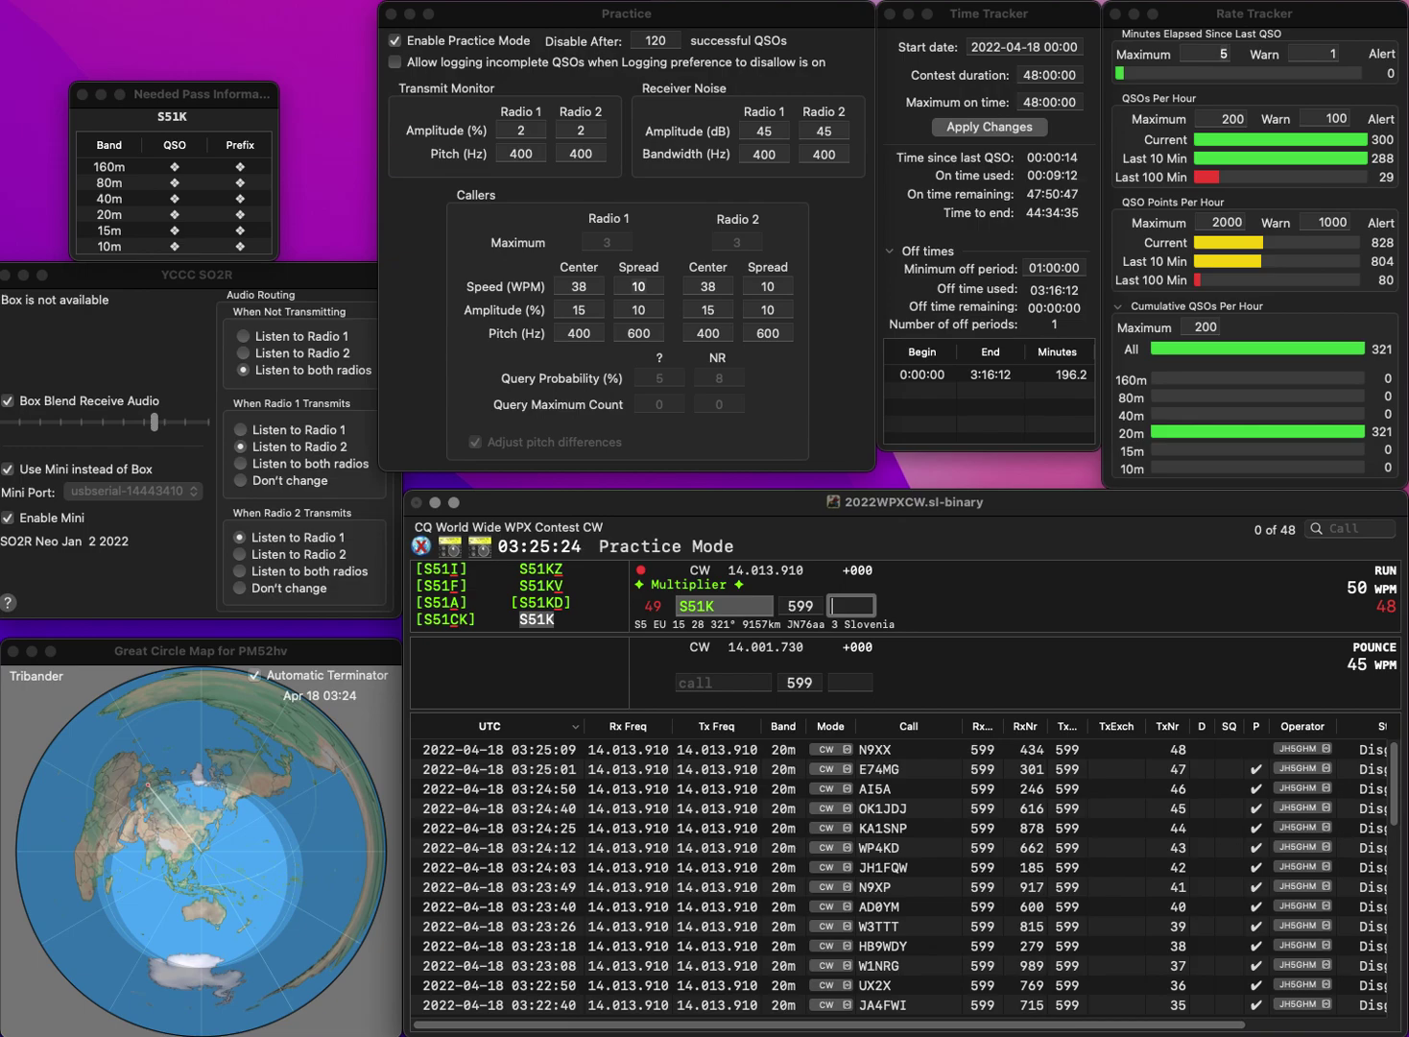
pyautogui.write('650')
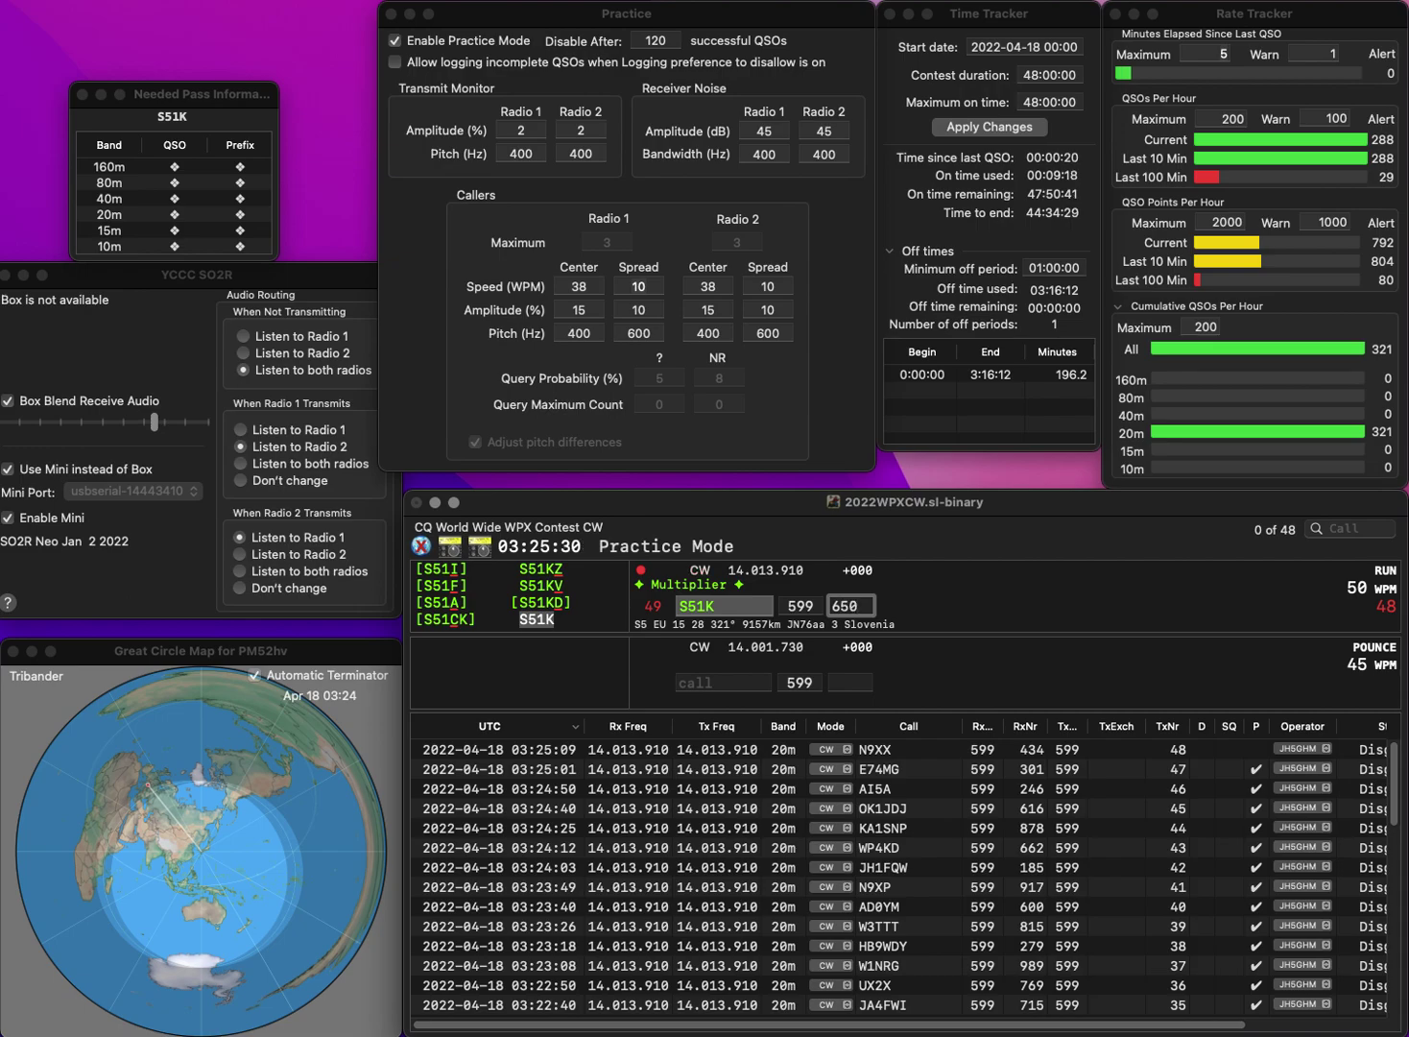
pyautogui.press('Return')
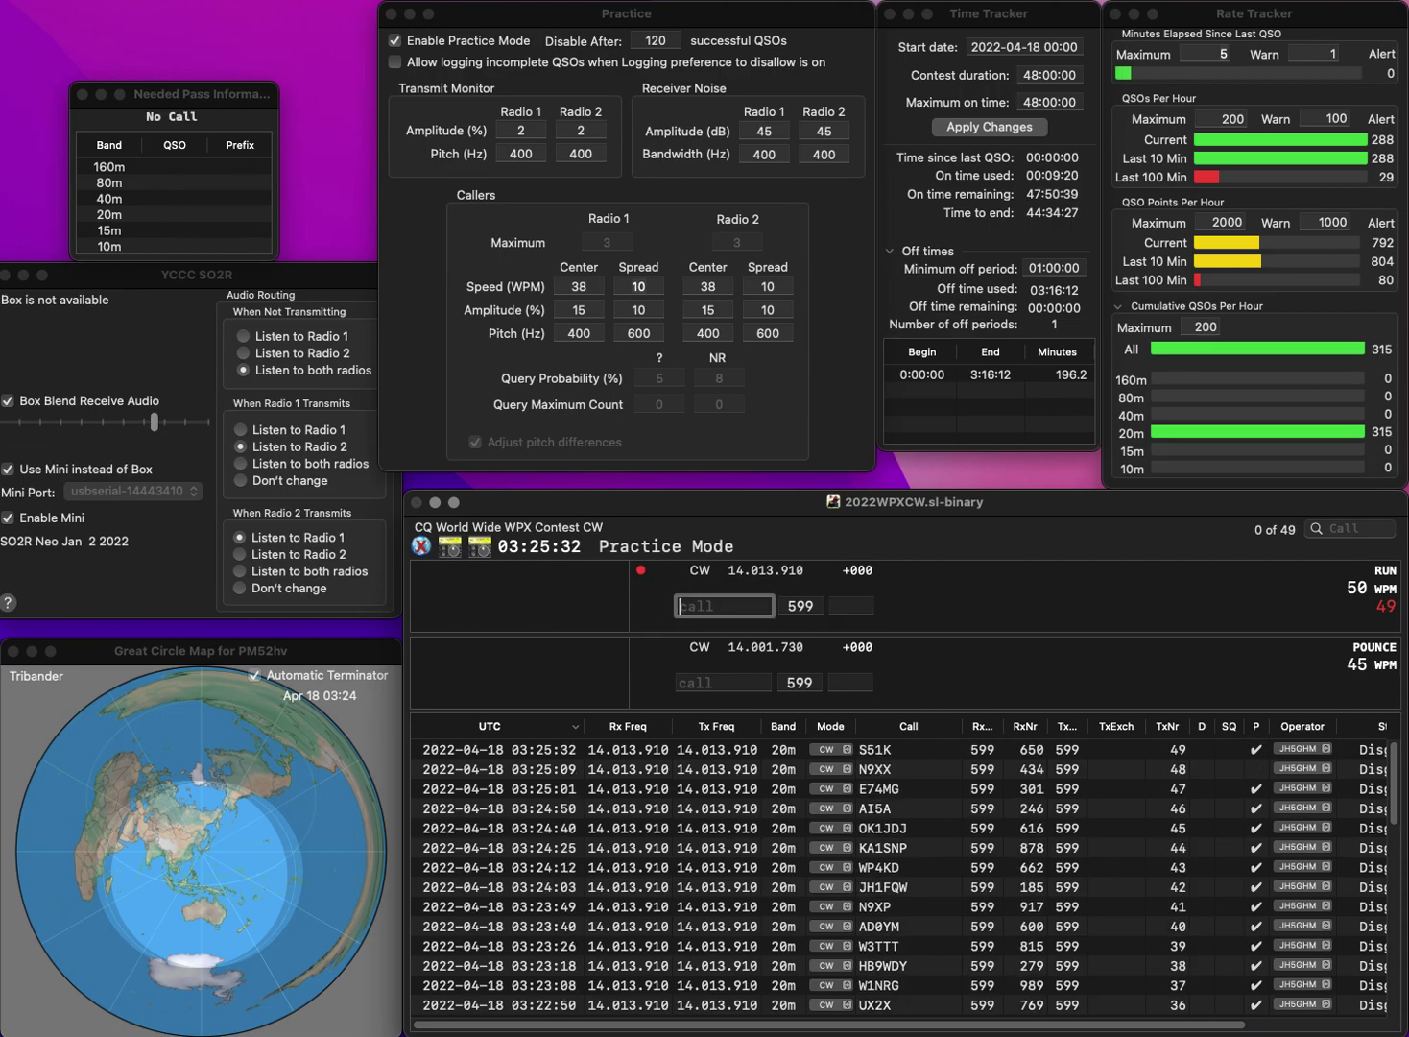
pyautogui.write('KD4')
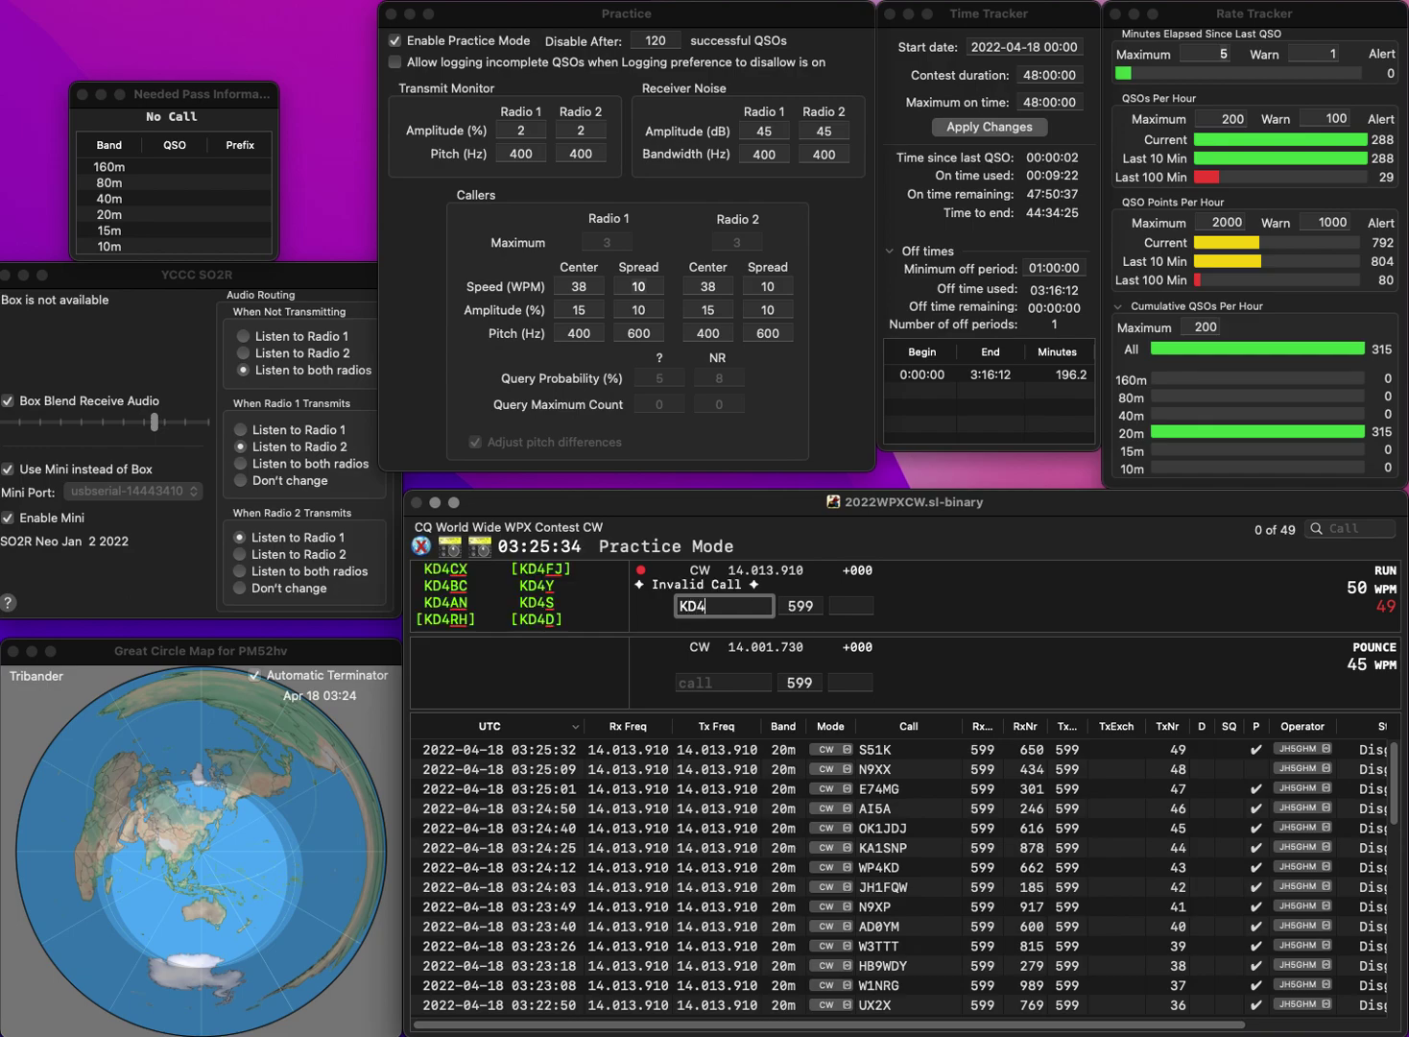
pyautogui.write('OVP')
pyautogui.press('Left')
pyautogui.press('Left')
pyautogui.press('Left')
pyautogui.press('Left')
pyautogui.press('BackSpace')
pyautogui.write('B')
pyautogui.press('Return')
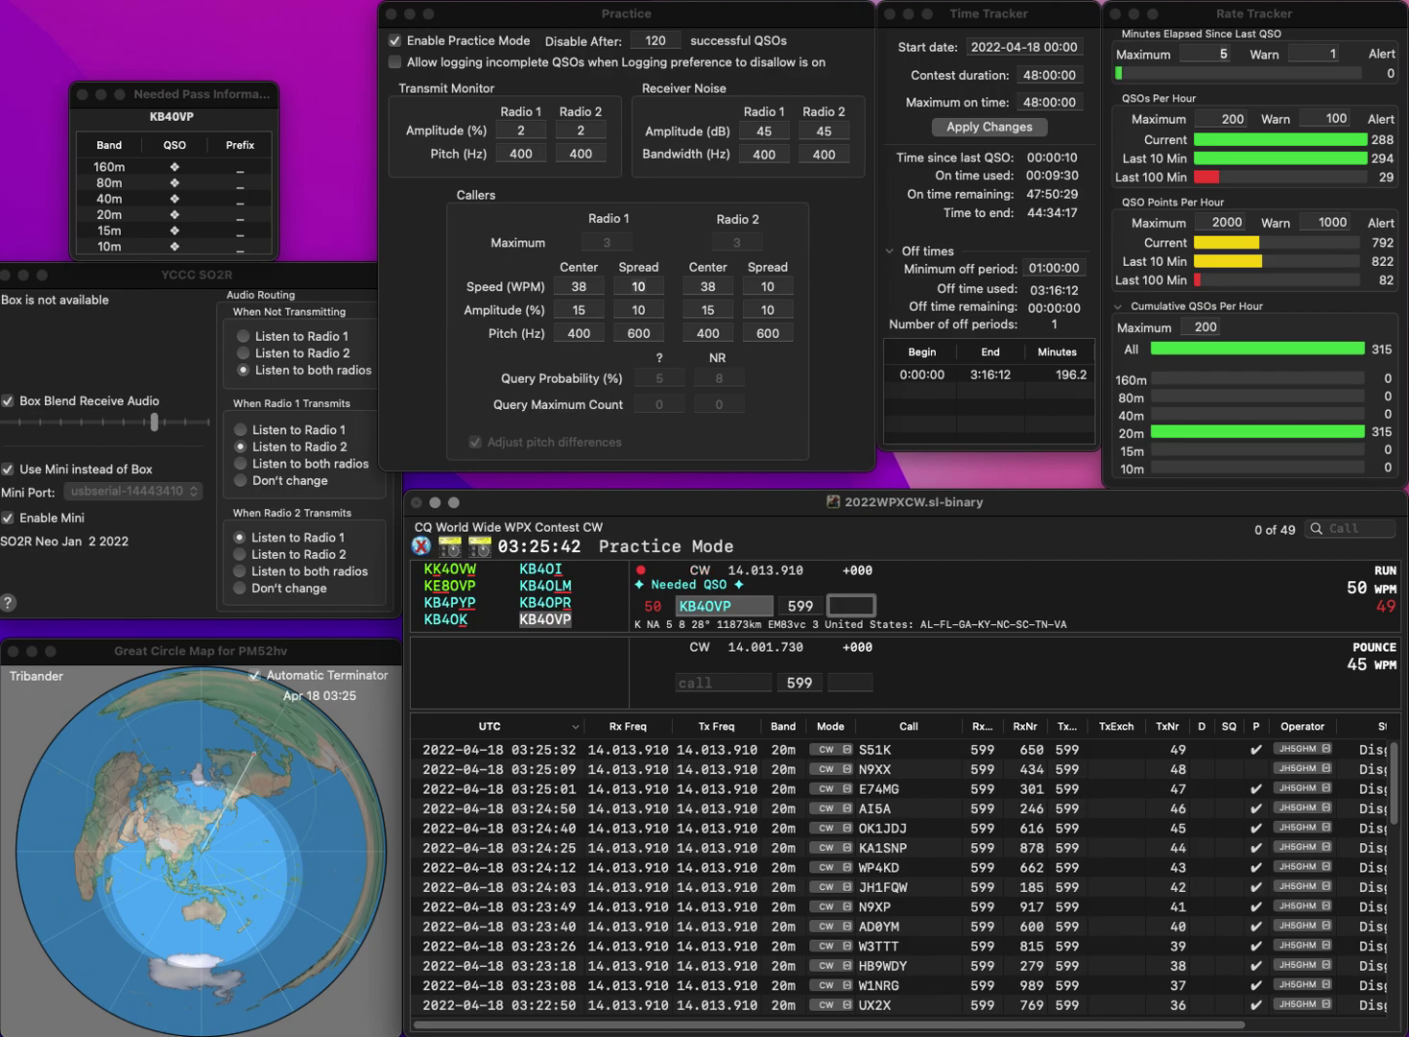
pyautogui.write('685')
pyautogui.press('Return')
pyautogui.write('K20')
pyautogui.write('EQ')
pyautogui.press('Return')
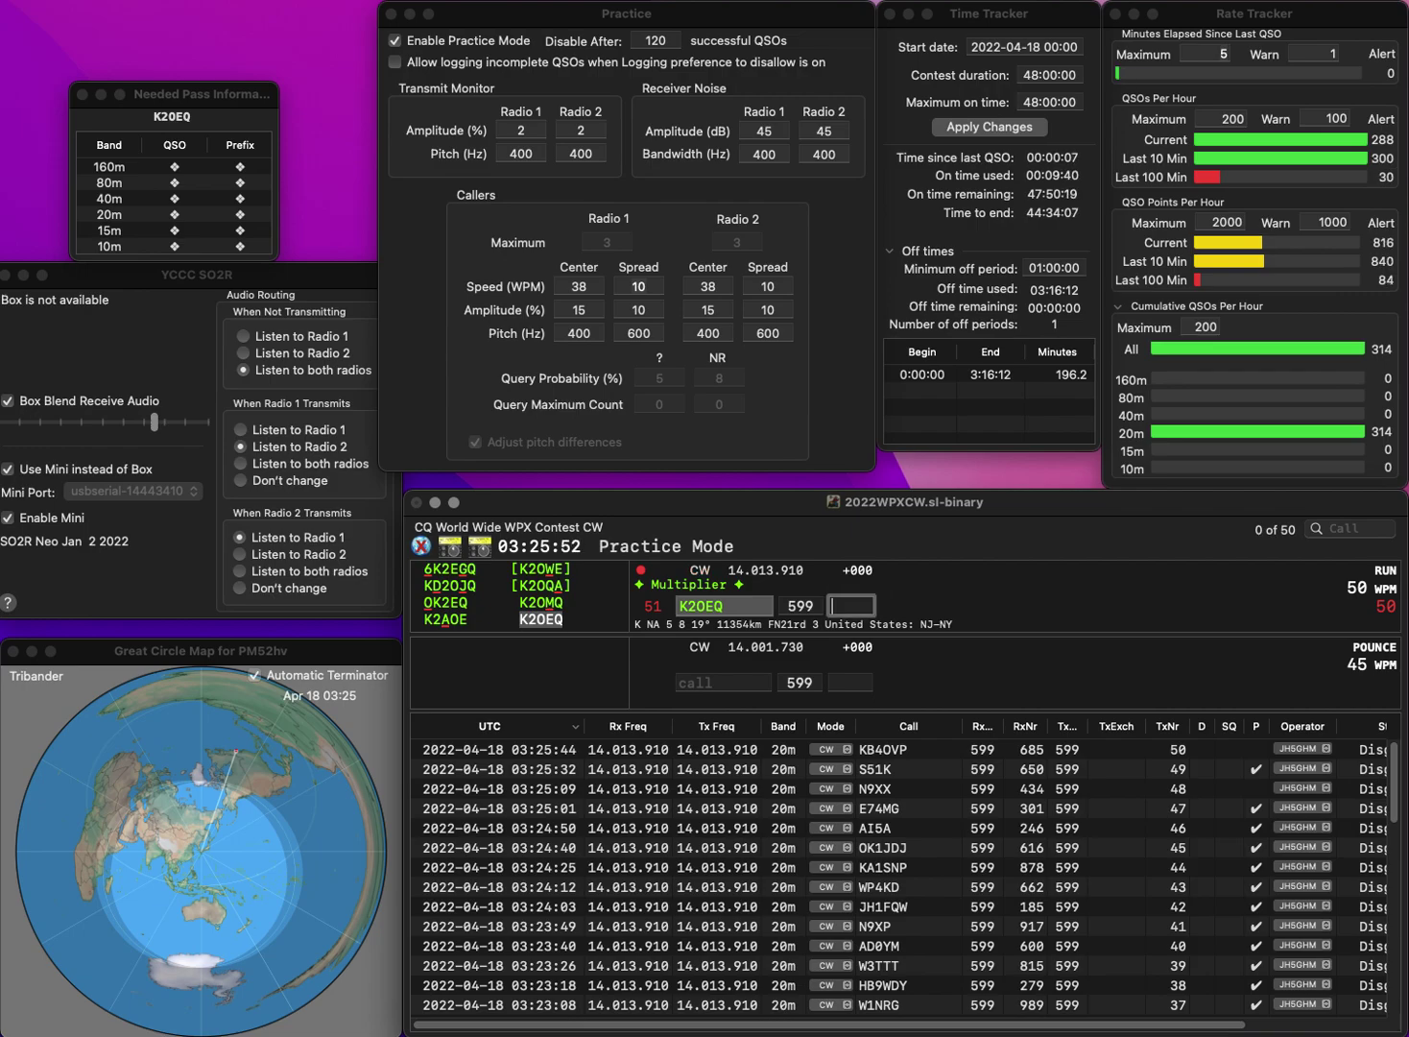
pyautogui.write('490')
pyautogui.press('Return')
# Step: Log a contact with SP2HFH on the run radio with received number 472
pyautogui.write('SP2HRS')
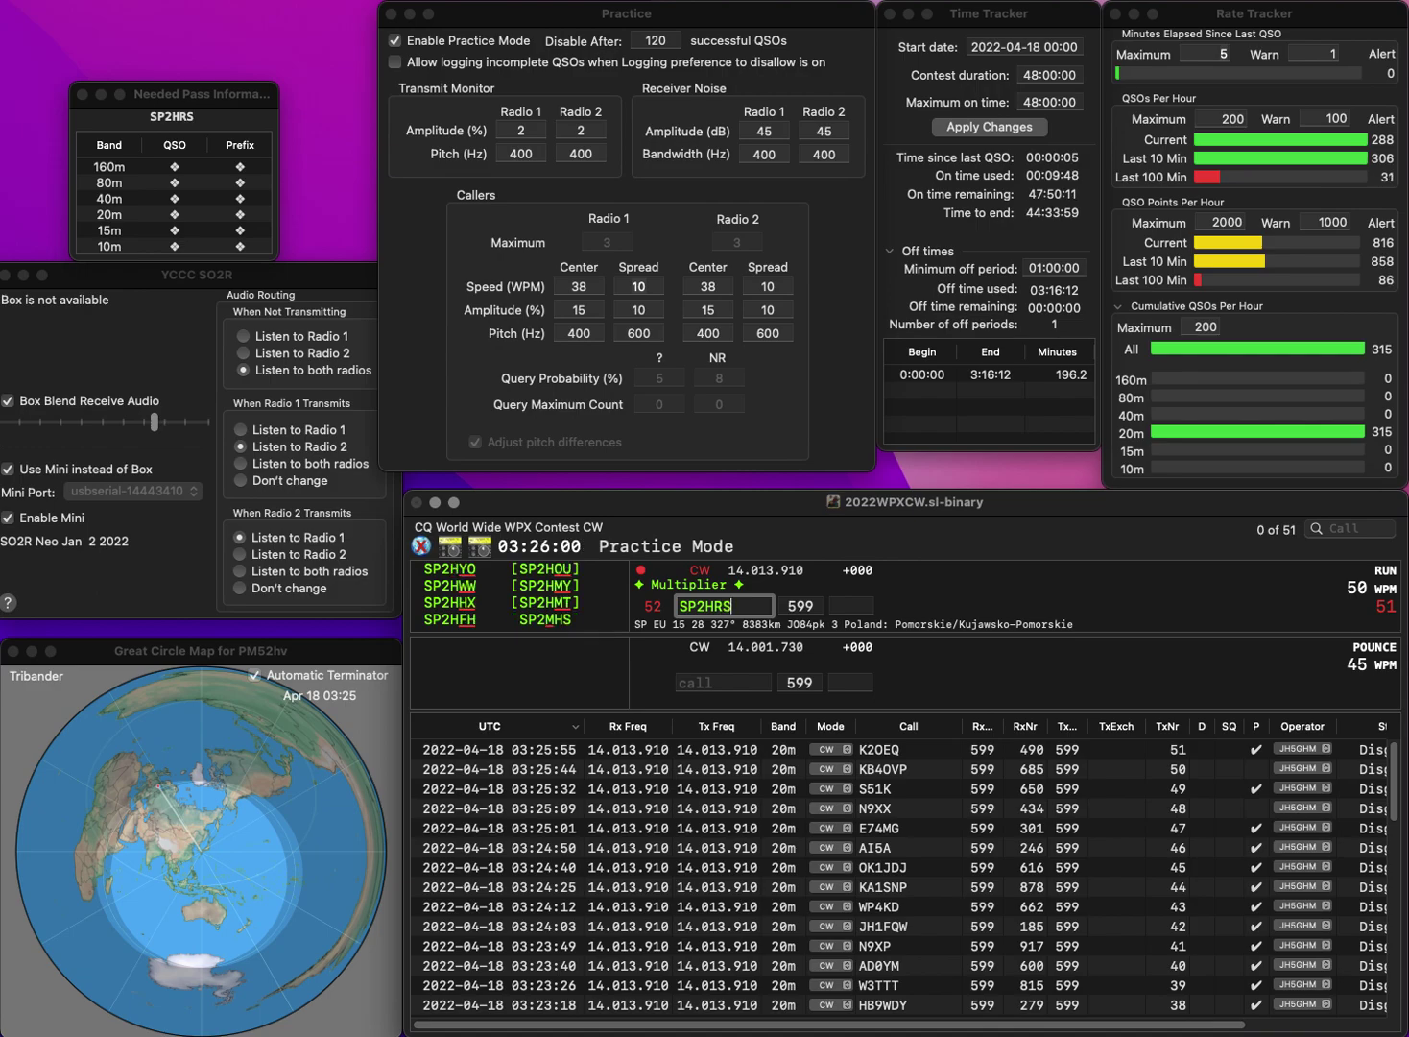
pyautogui.press('Left')
pyautogui.press('Left')
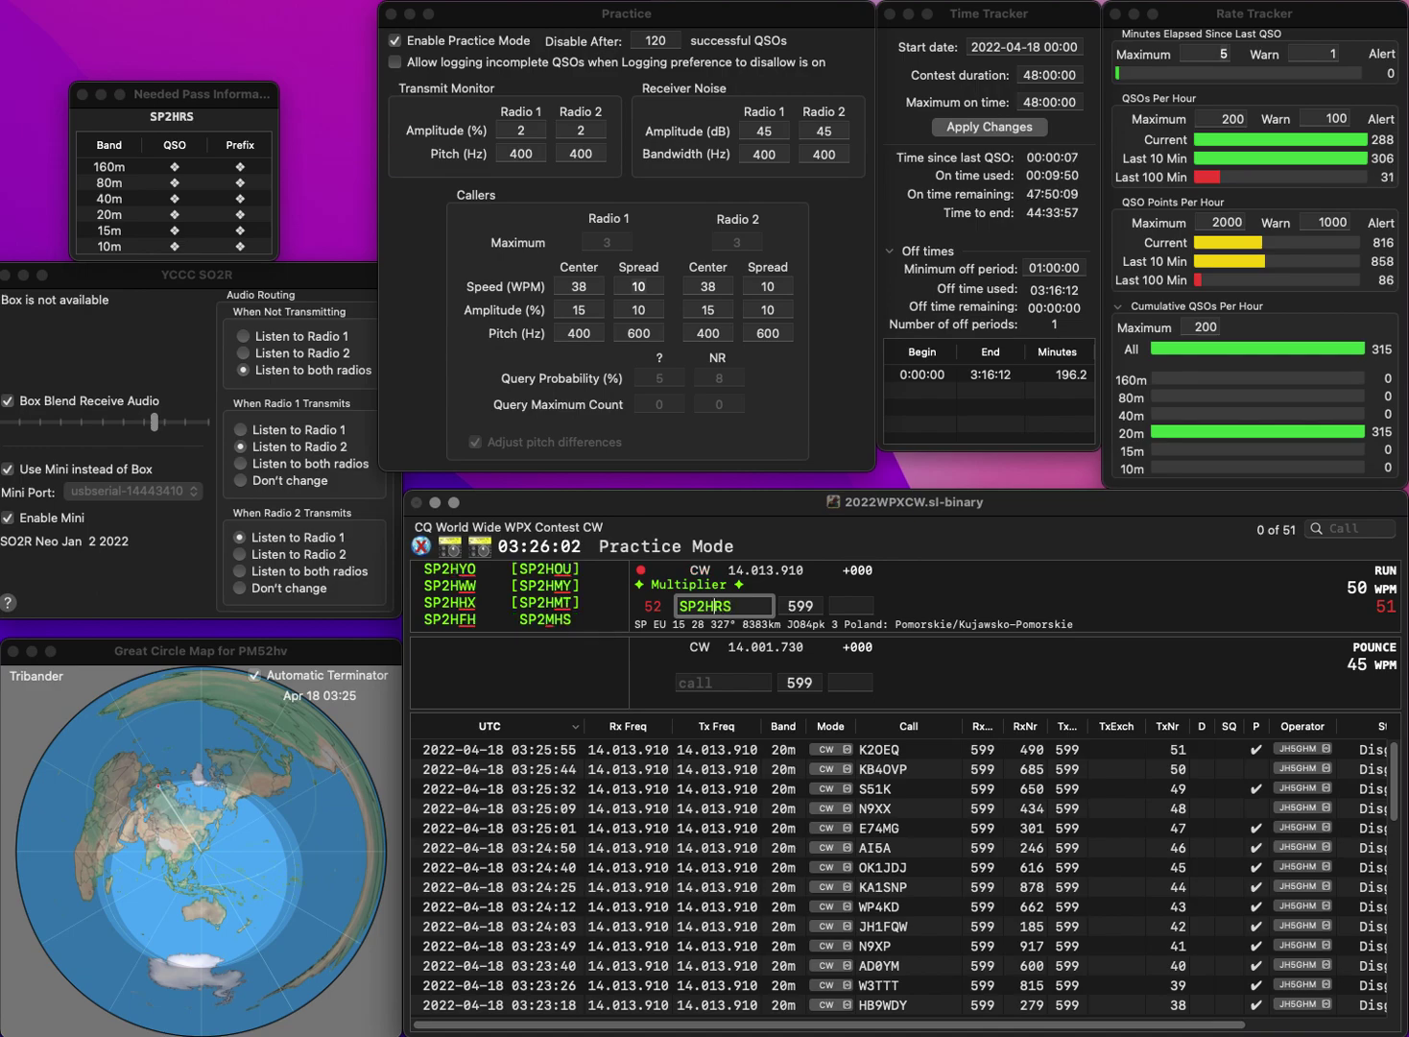
pyautogui.write('L')
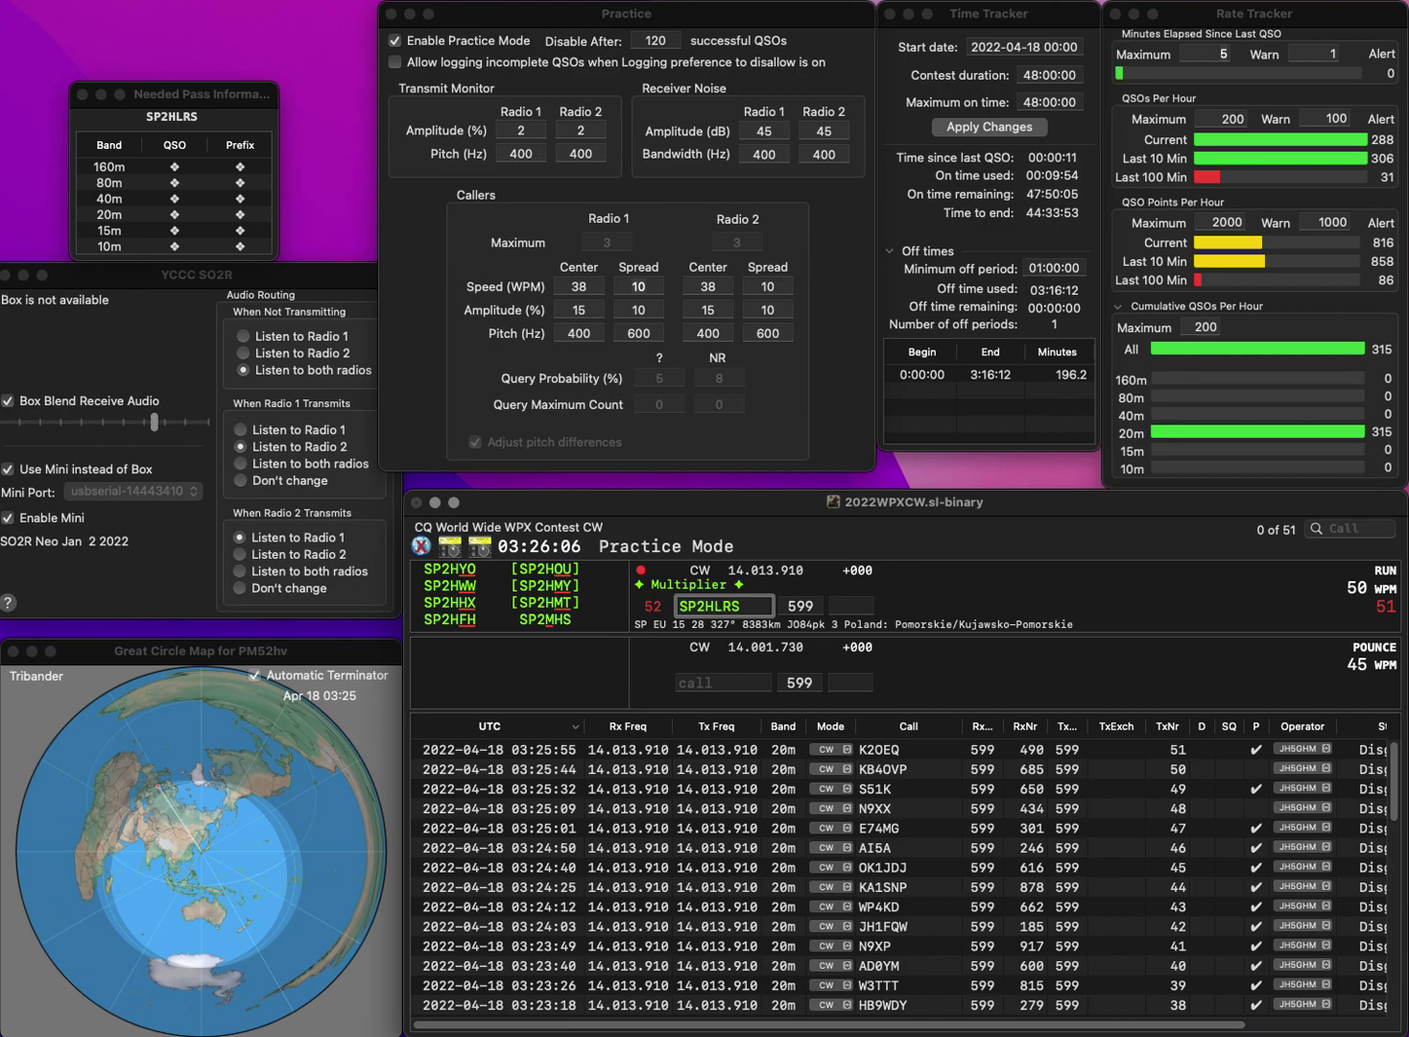
pyautogui.press('Delete')
pyautogui.press('BackSpace')
pyautogui.write('H')
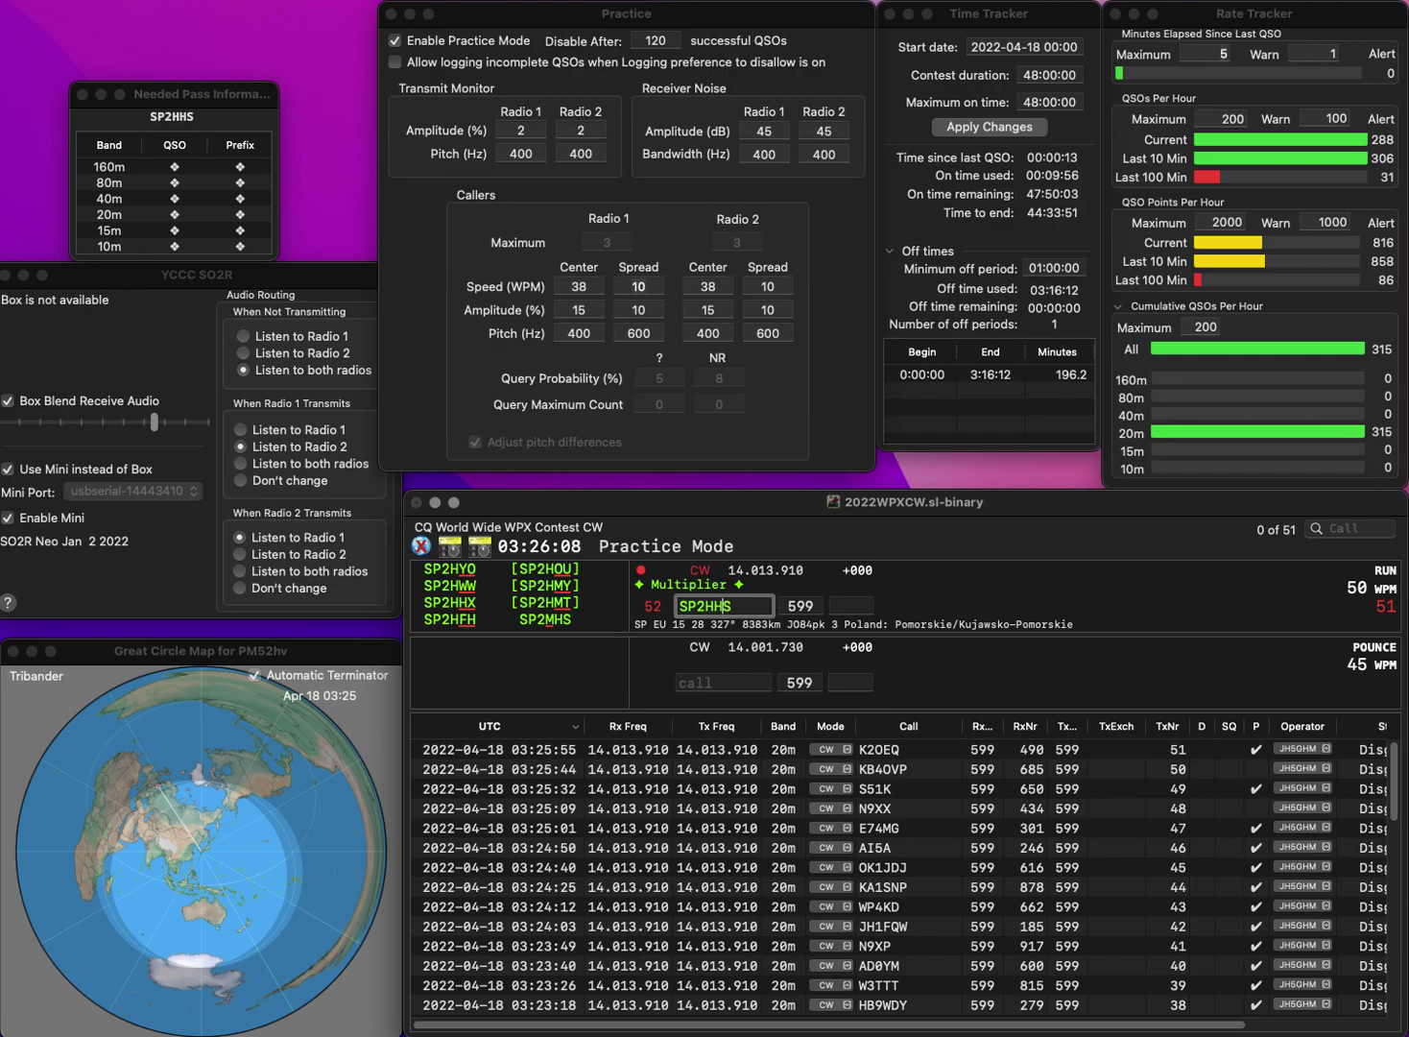
pyautogui.press('BackSpace')
pyautogui.write('F')
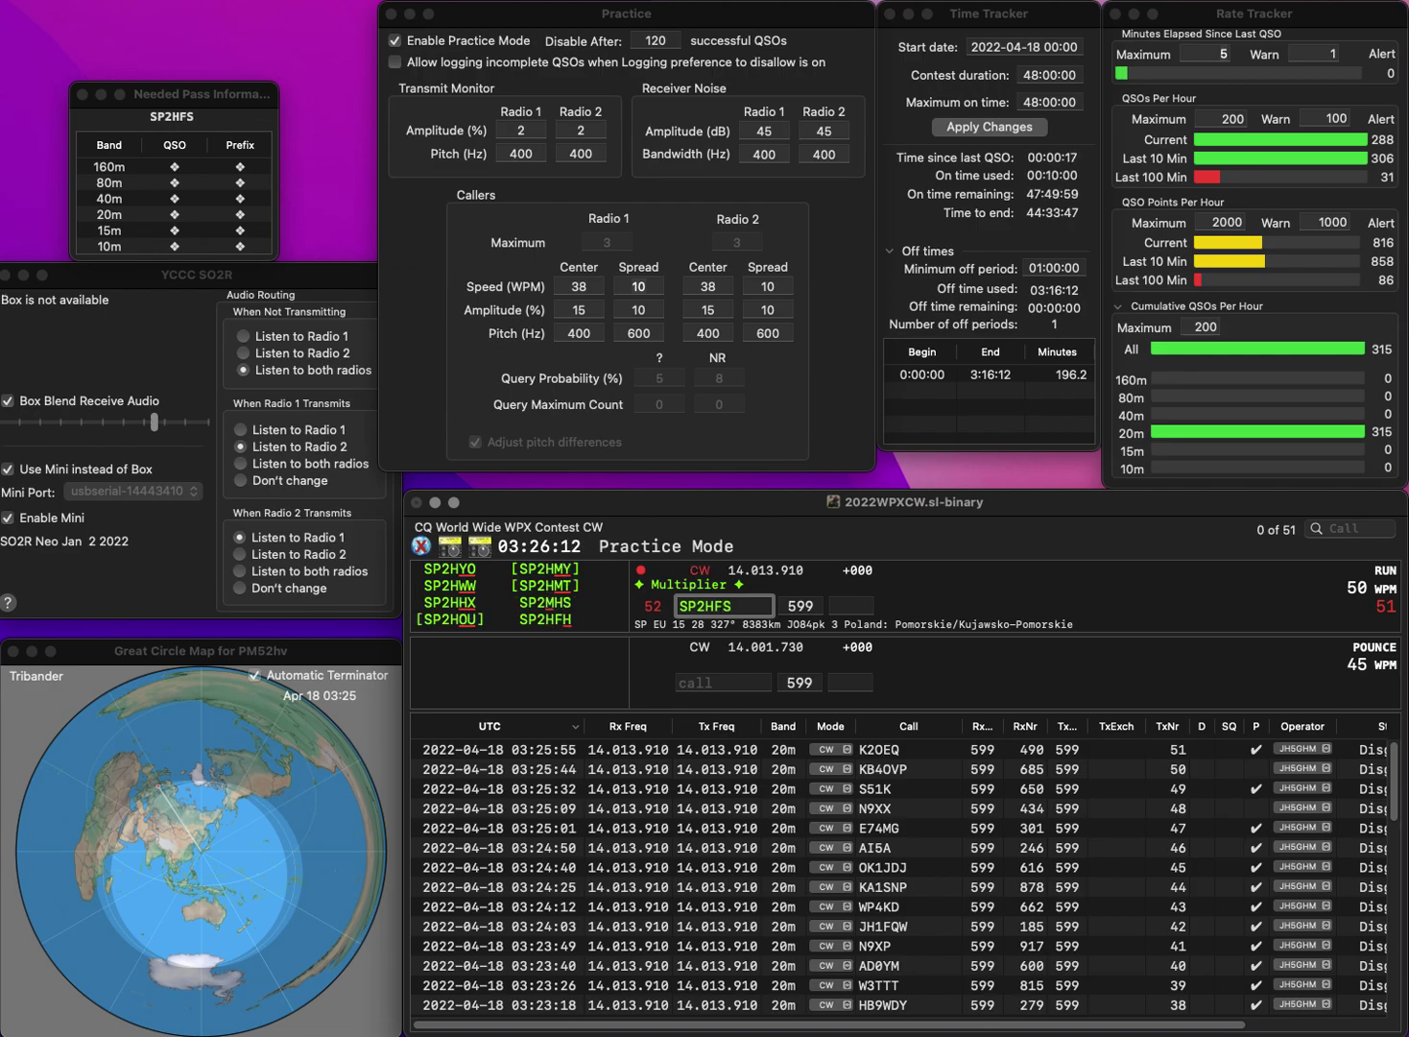
pyautogui.press('BackSpace')
pyautogui.press('Delete')
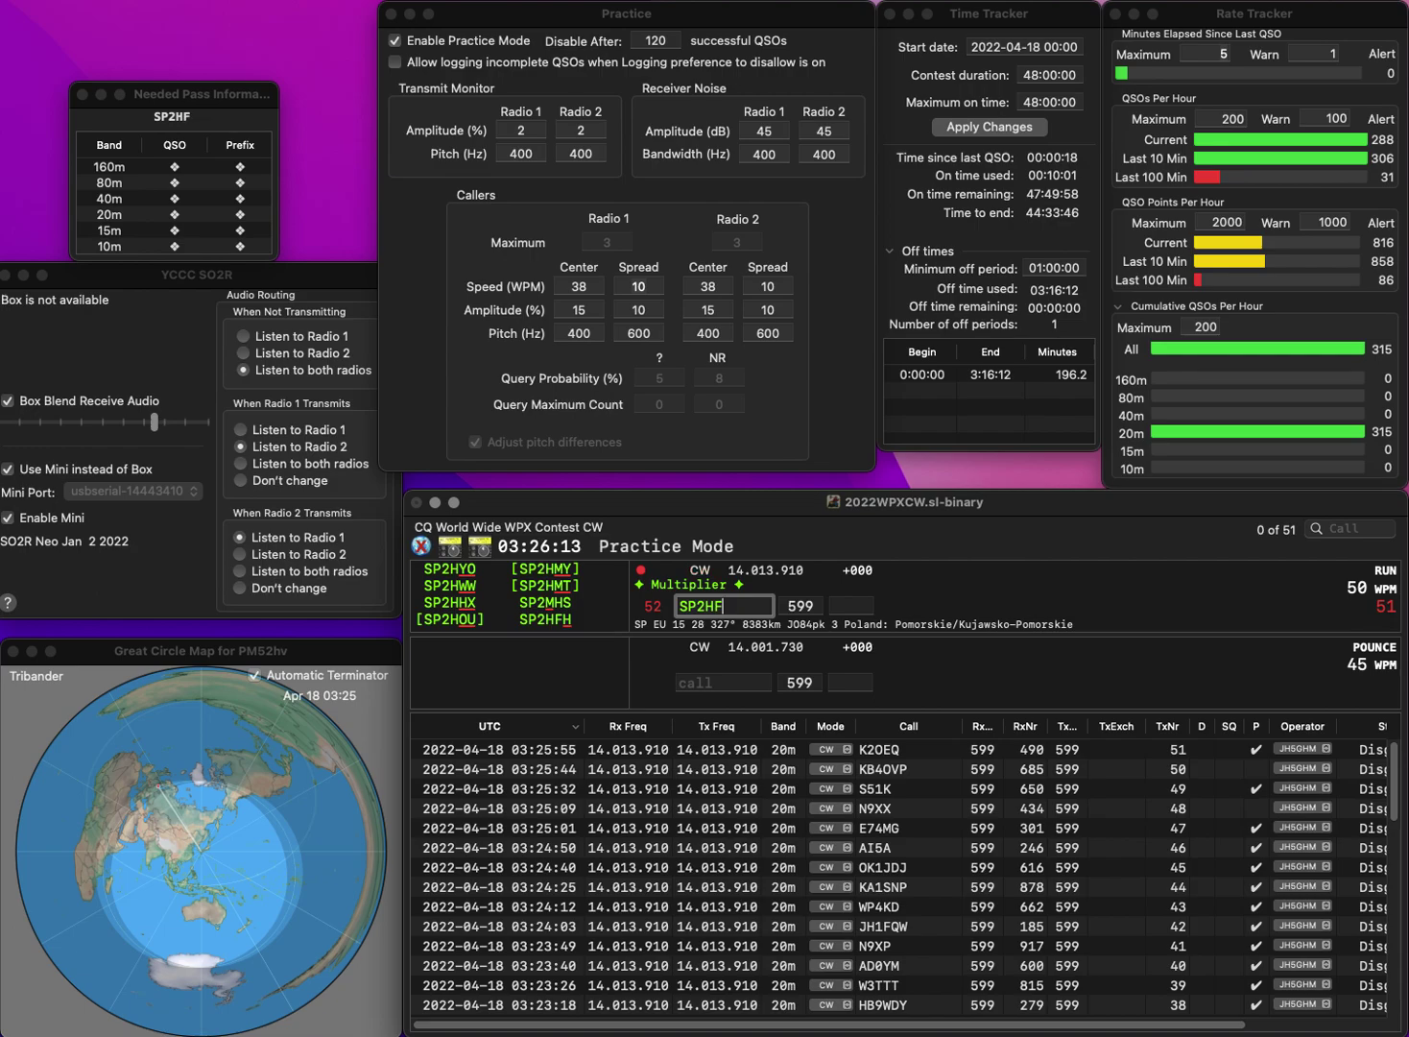
pyautogui.write('FH')
pyautogui.press('Return')
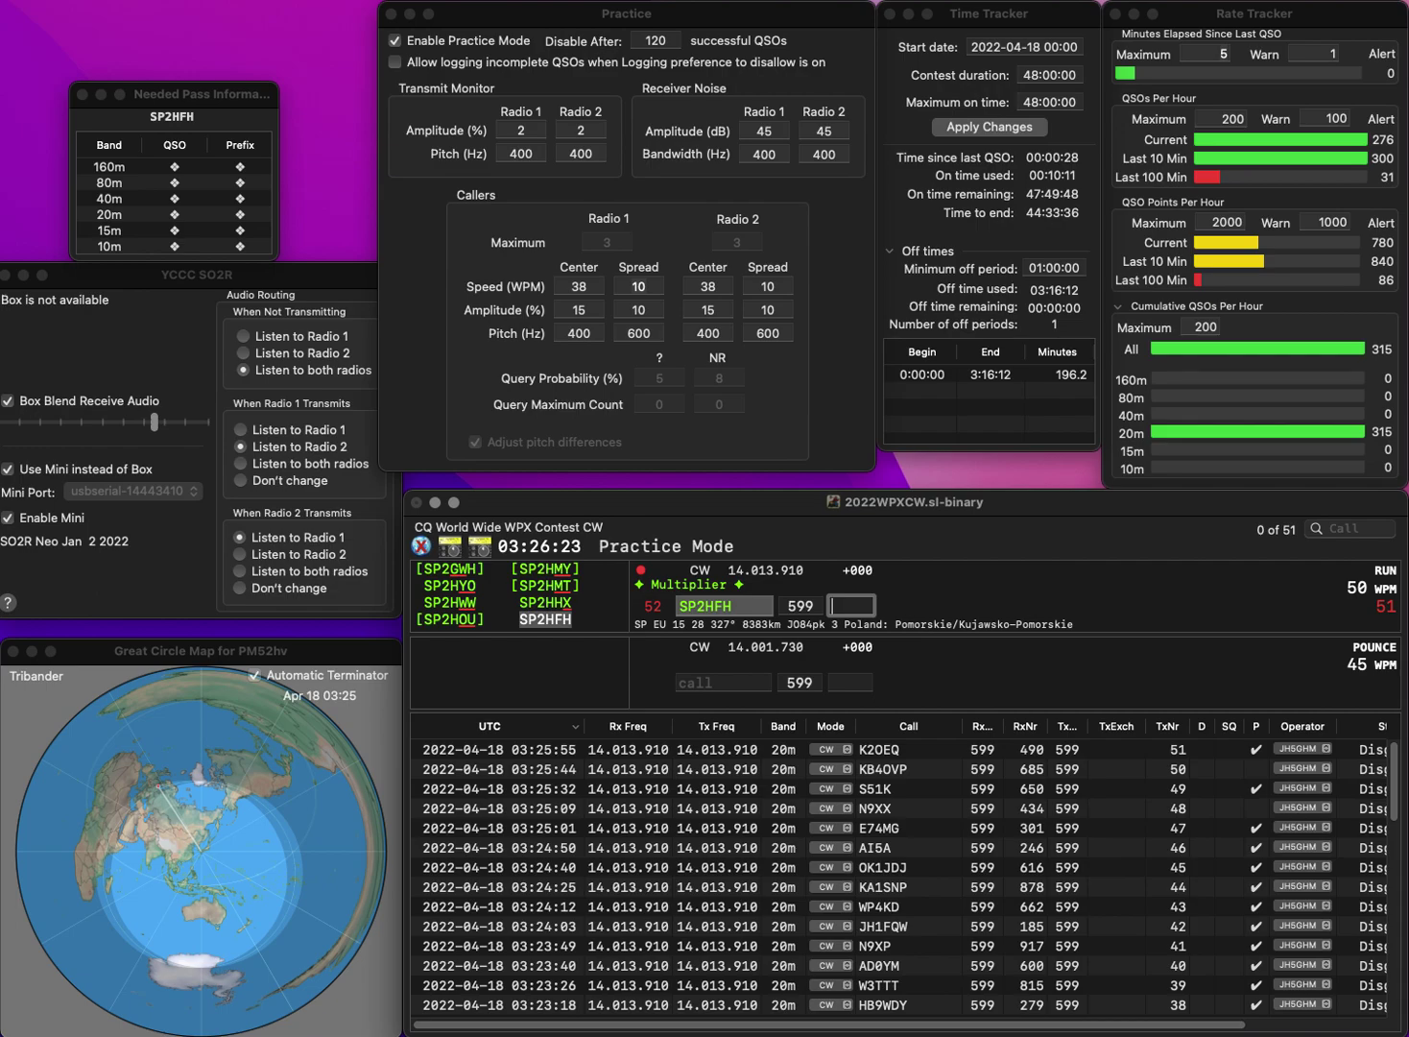
pyautogui.write('472')
pyautogui.press('Return')
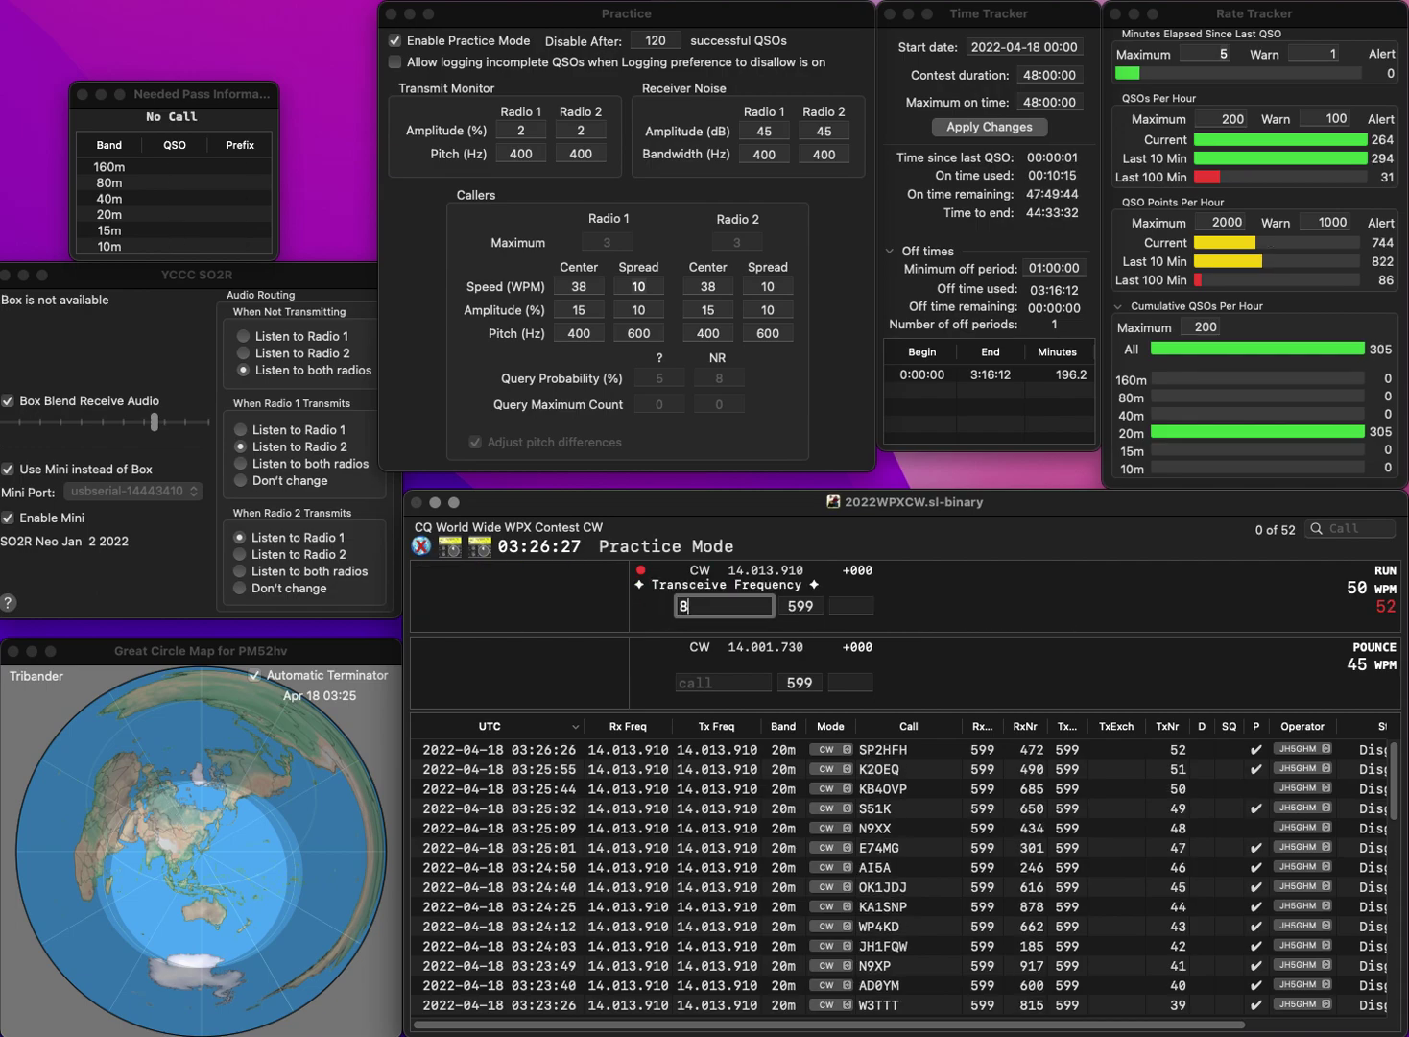
pyautogui.write('8RD')
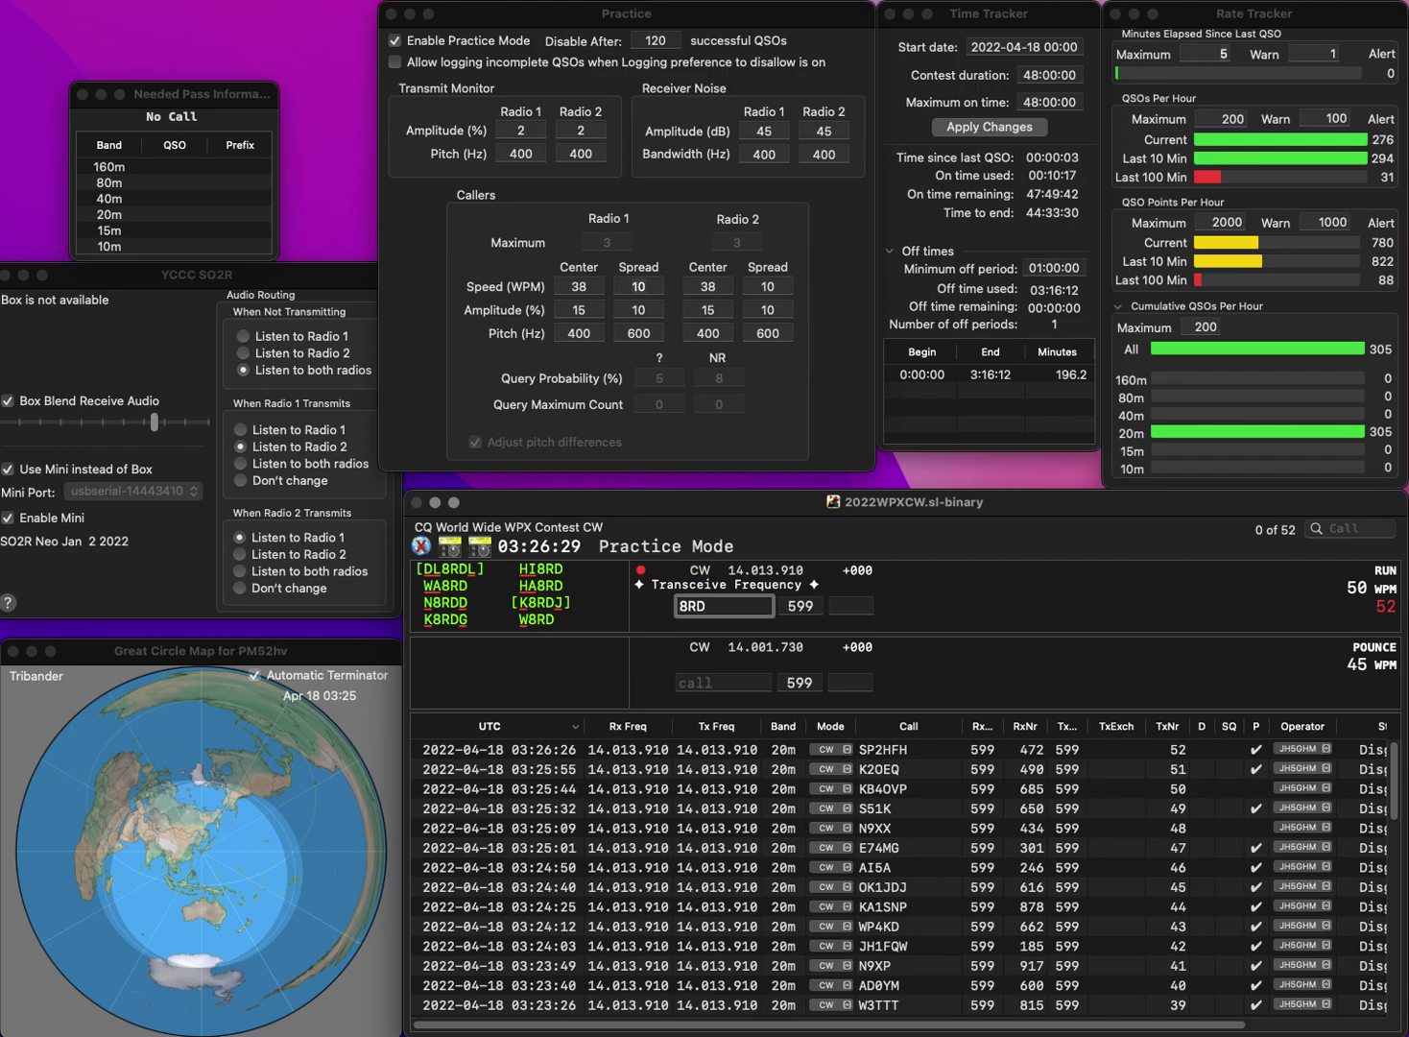
pyautogui.press('Left')
pyautogui.press('Left')
pyautogui.press('Left')
pyautogui.write('HA')
pyautogui.press('Return')
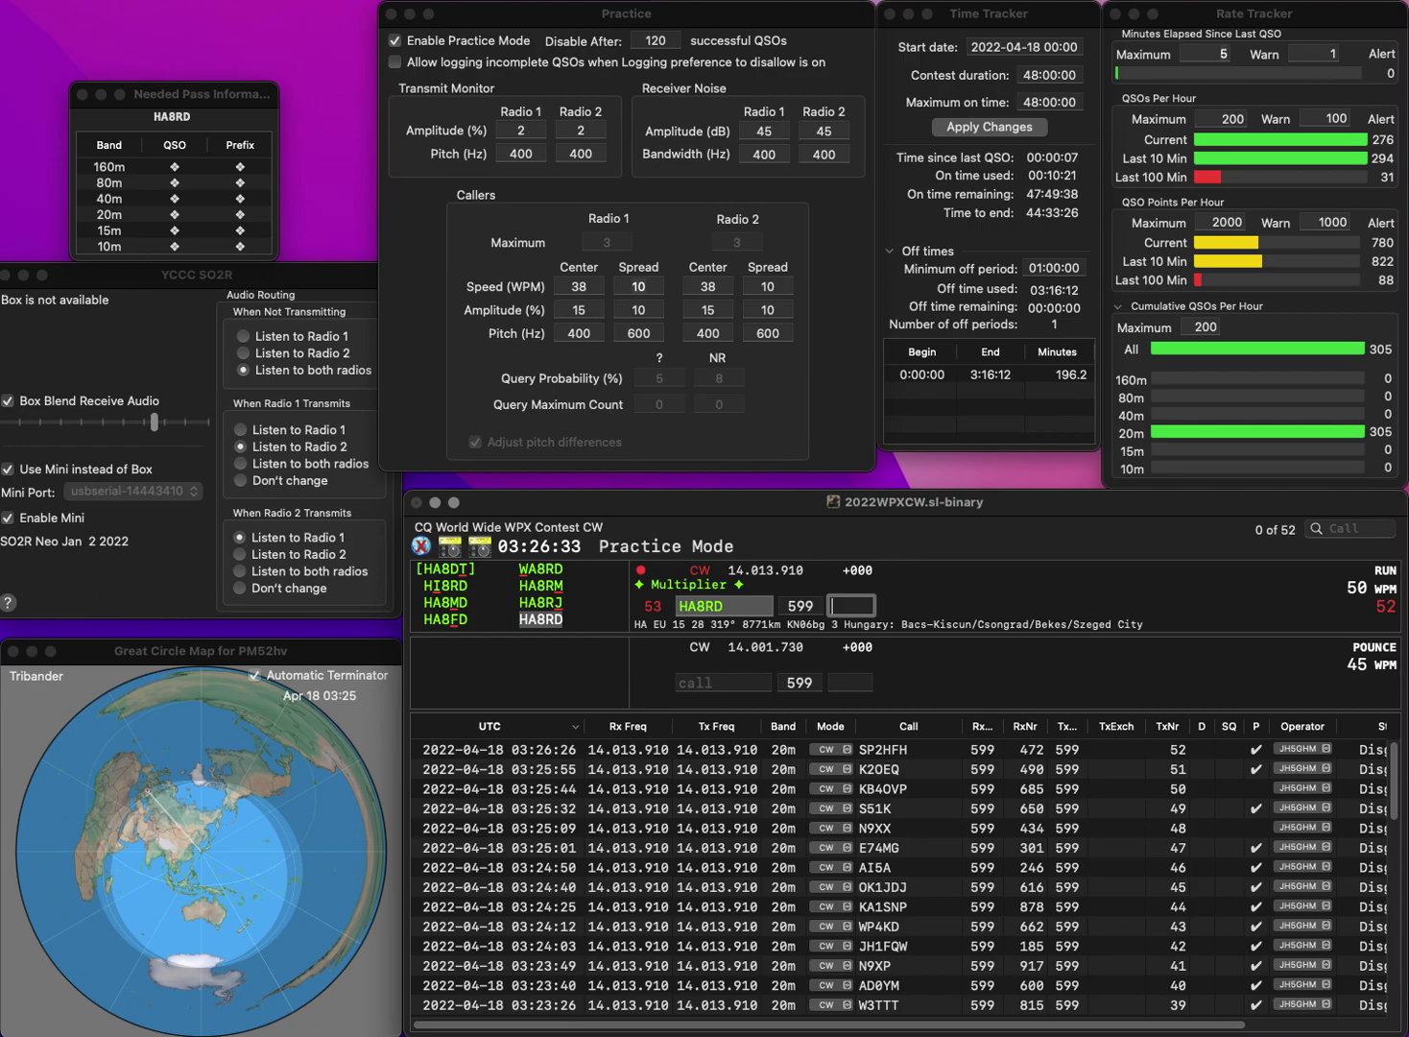
pyautogui.write('214')
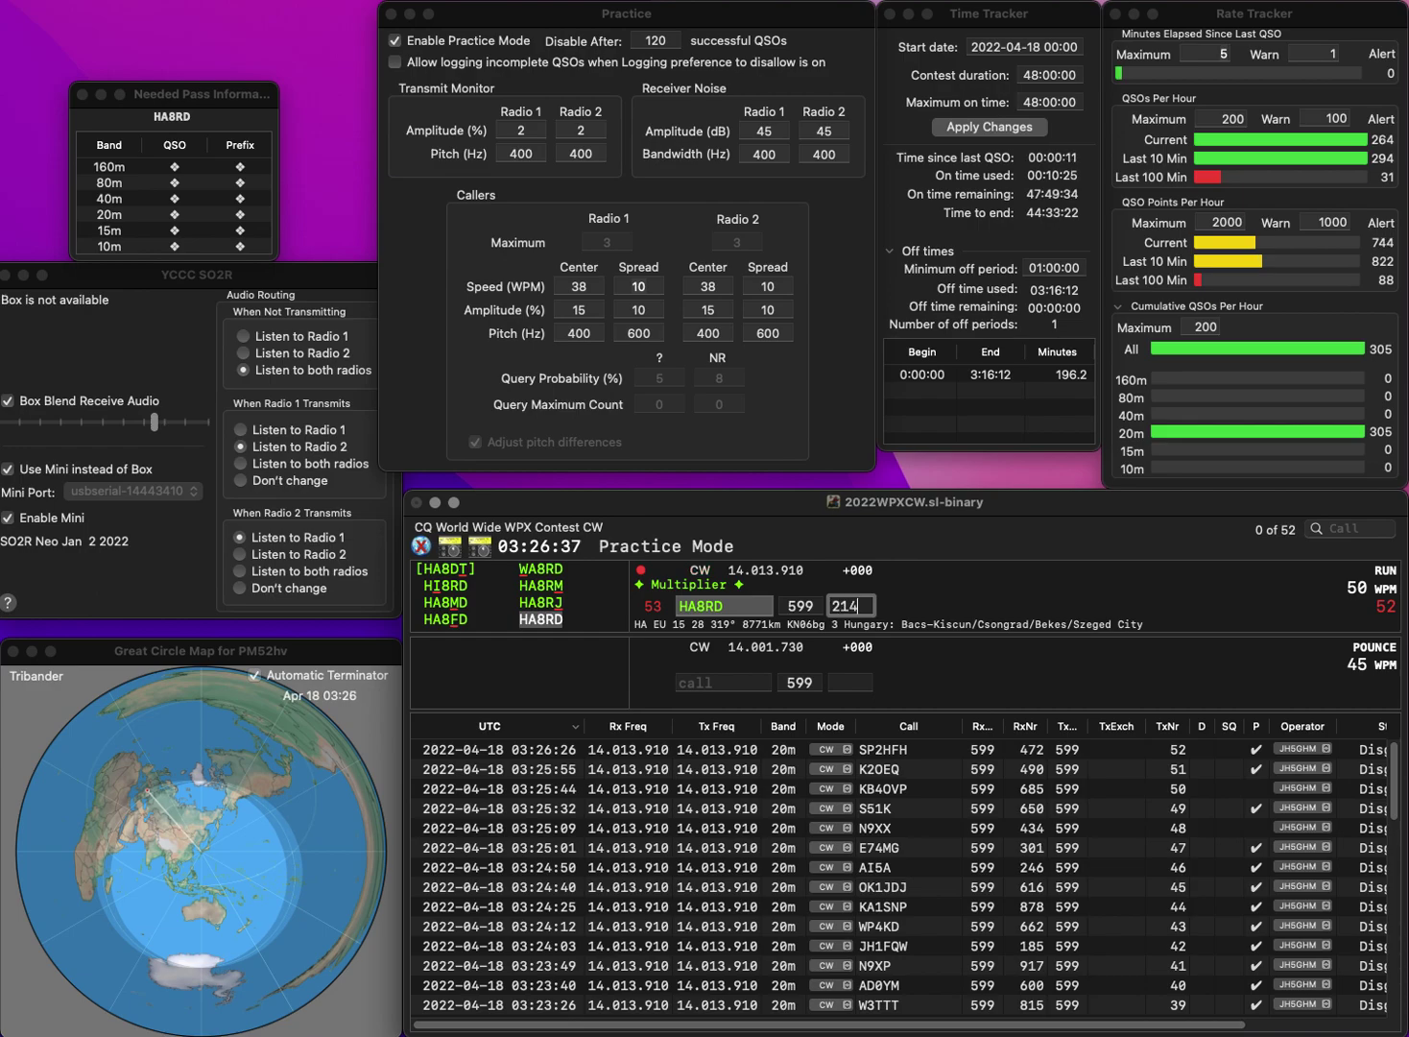
pyautogui.press('Return')
pyautogui.write('P')
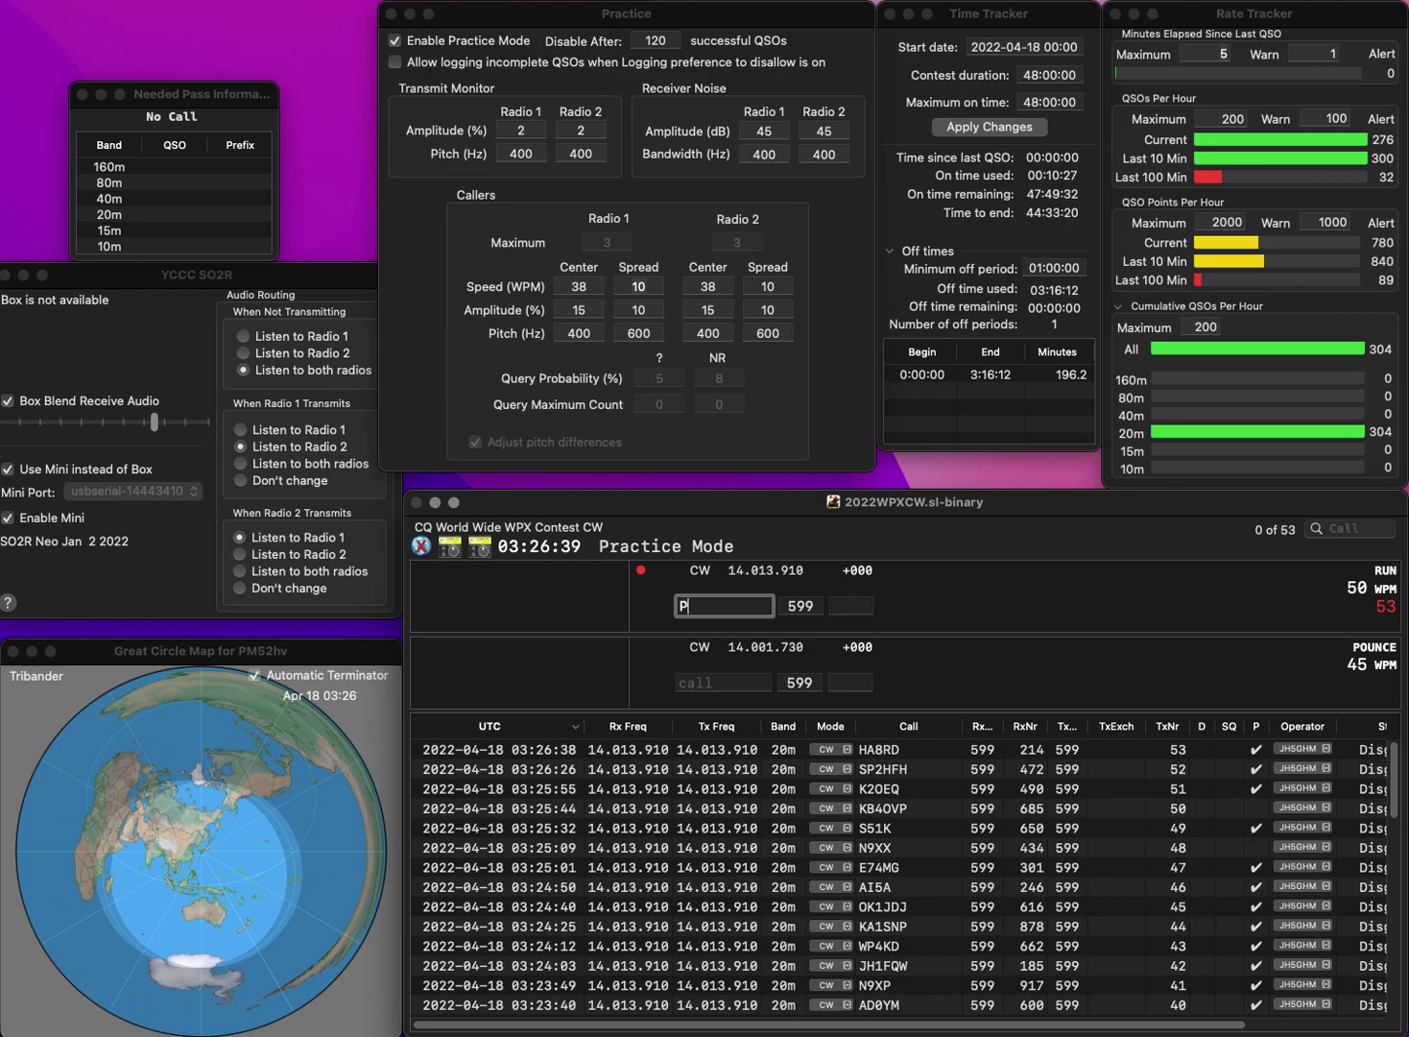
pyautogui.write('A1CC')
pyautogui.press('space')
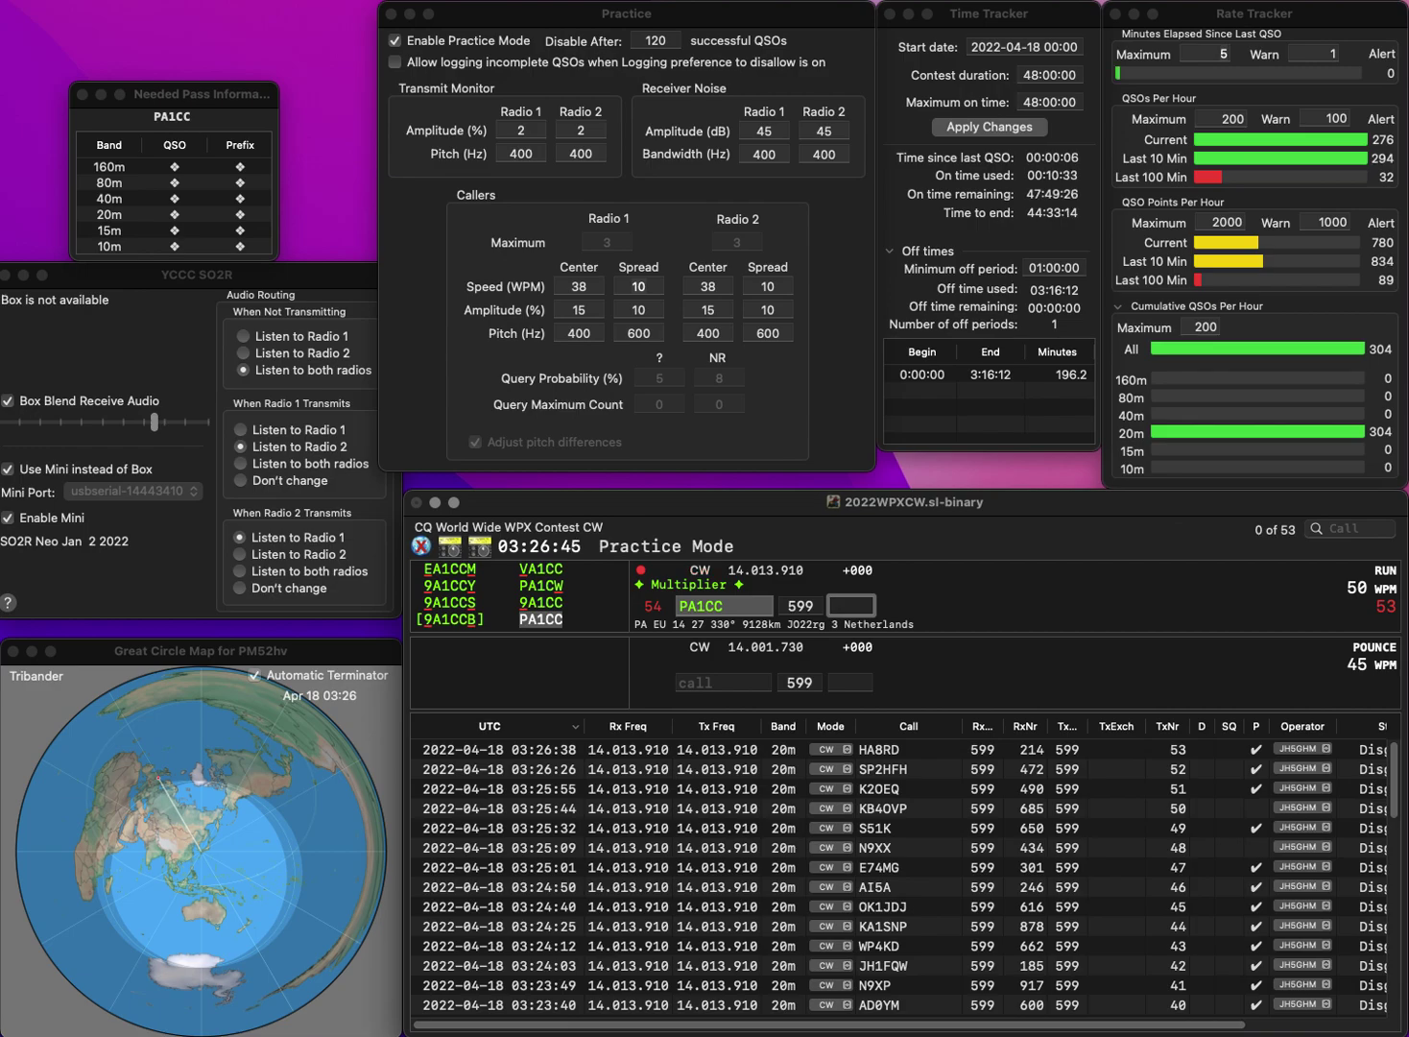
pyautogui.write('539')
pyautogui.press('Return')
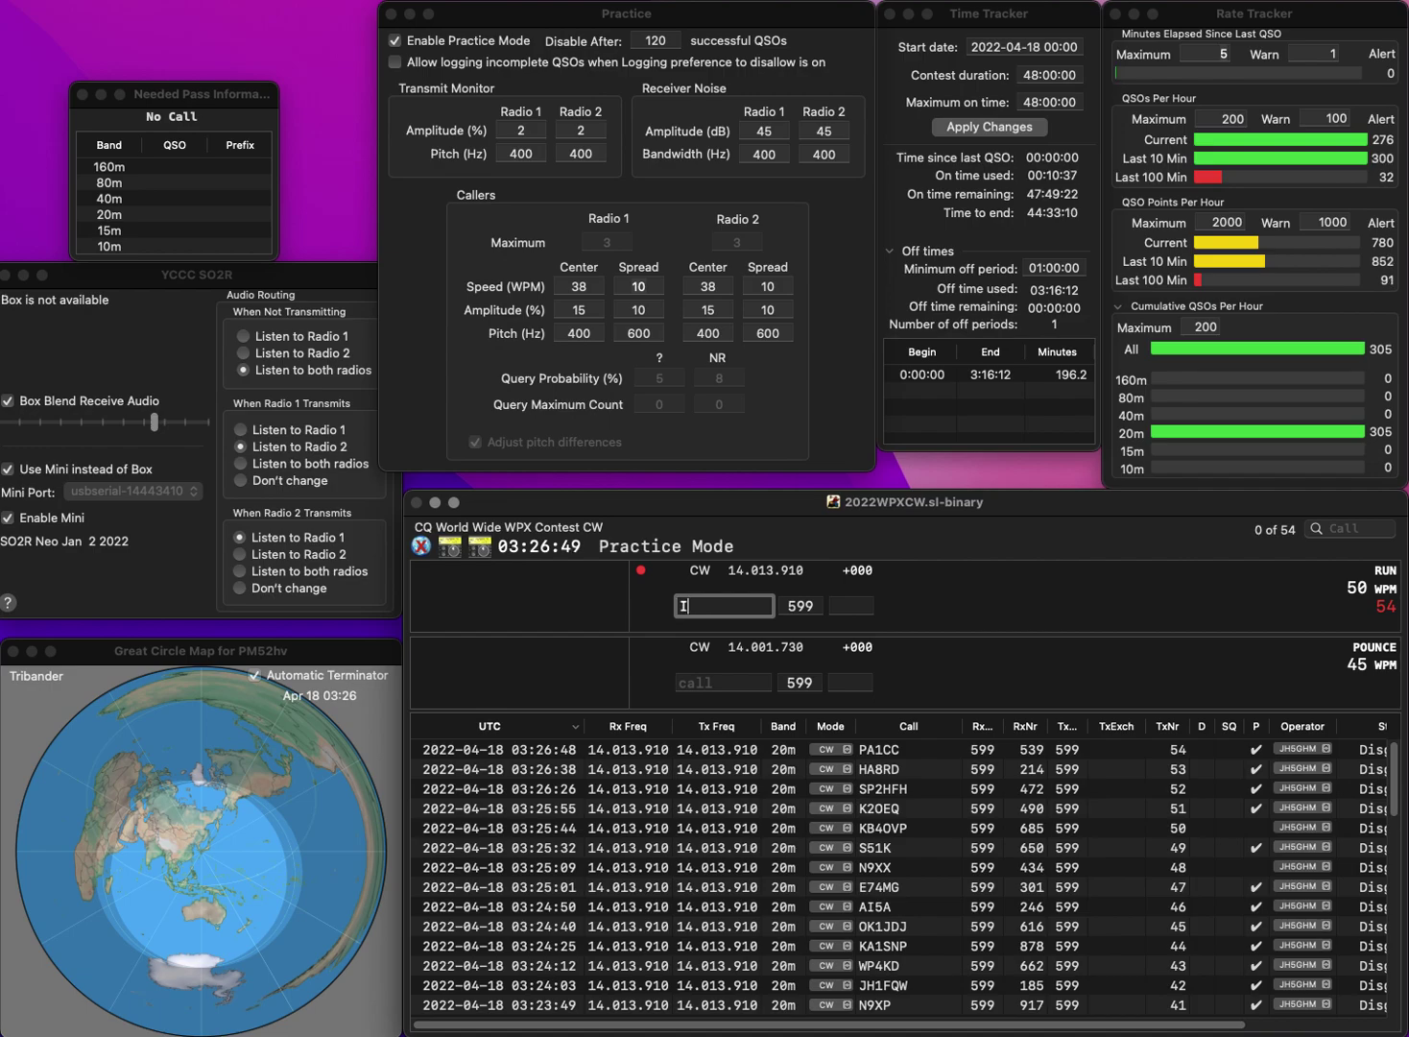
pyautogui.write('URC')
pyautogui.press('Return')
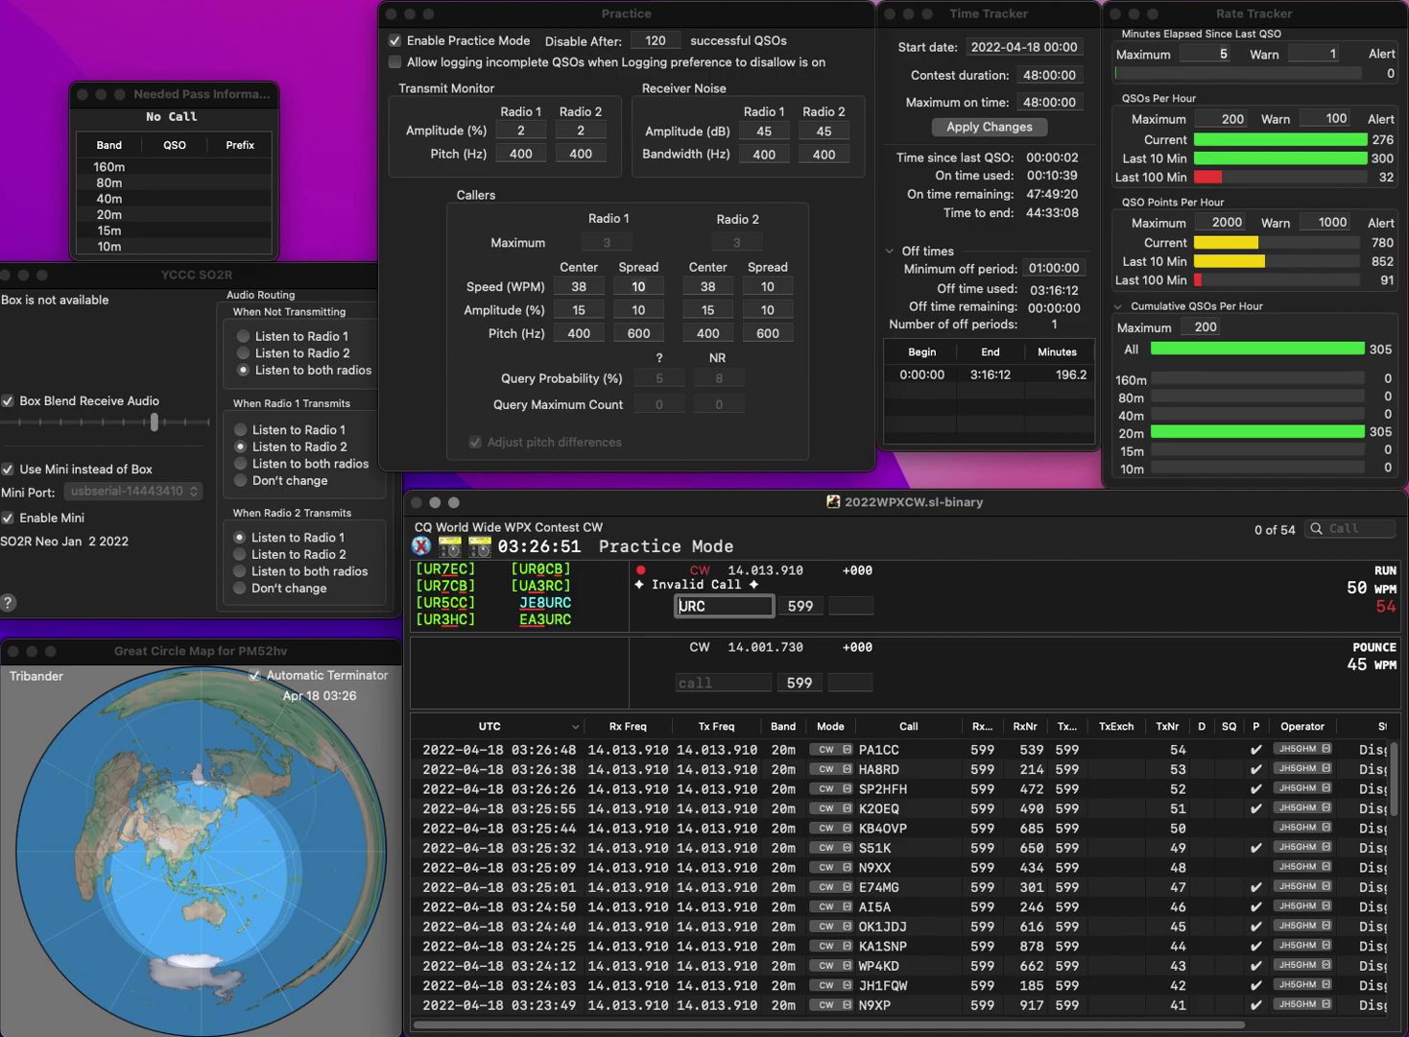
pyautogui.write('EA3')
pyautogui.press('space')
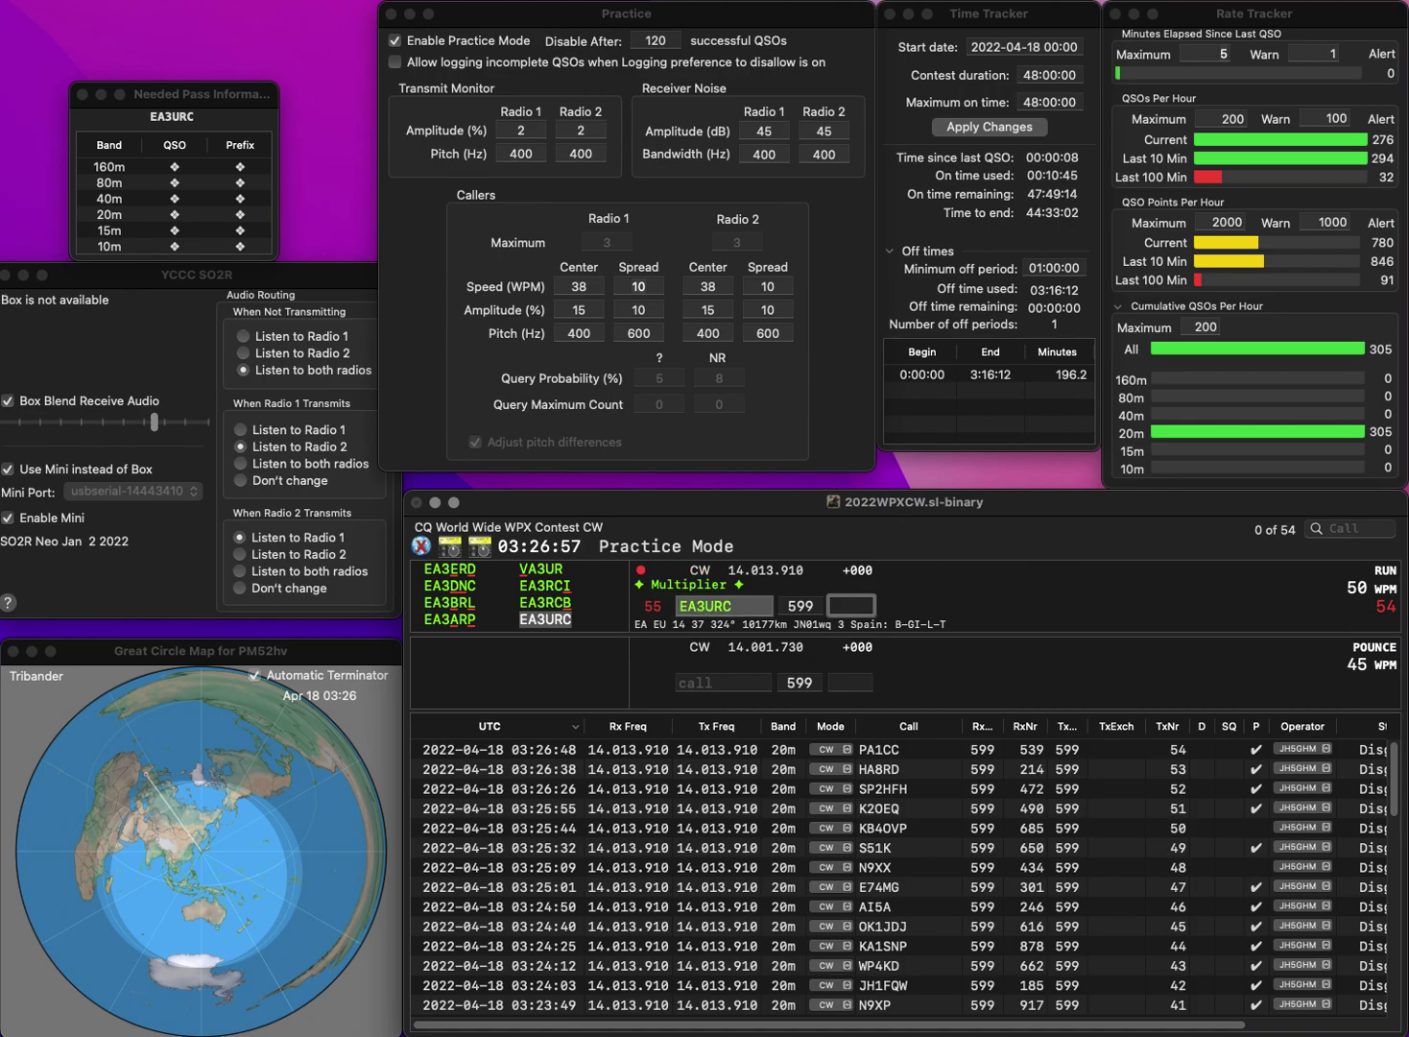
pyautogui.write('584')
pyautogui.press('Return')
# Step: Log a contact with I0OJ on the run radio with received number 91
pyautogui.write('I0OJ')
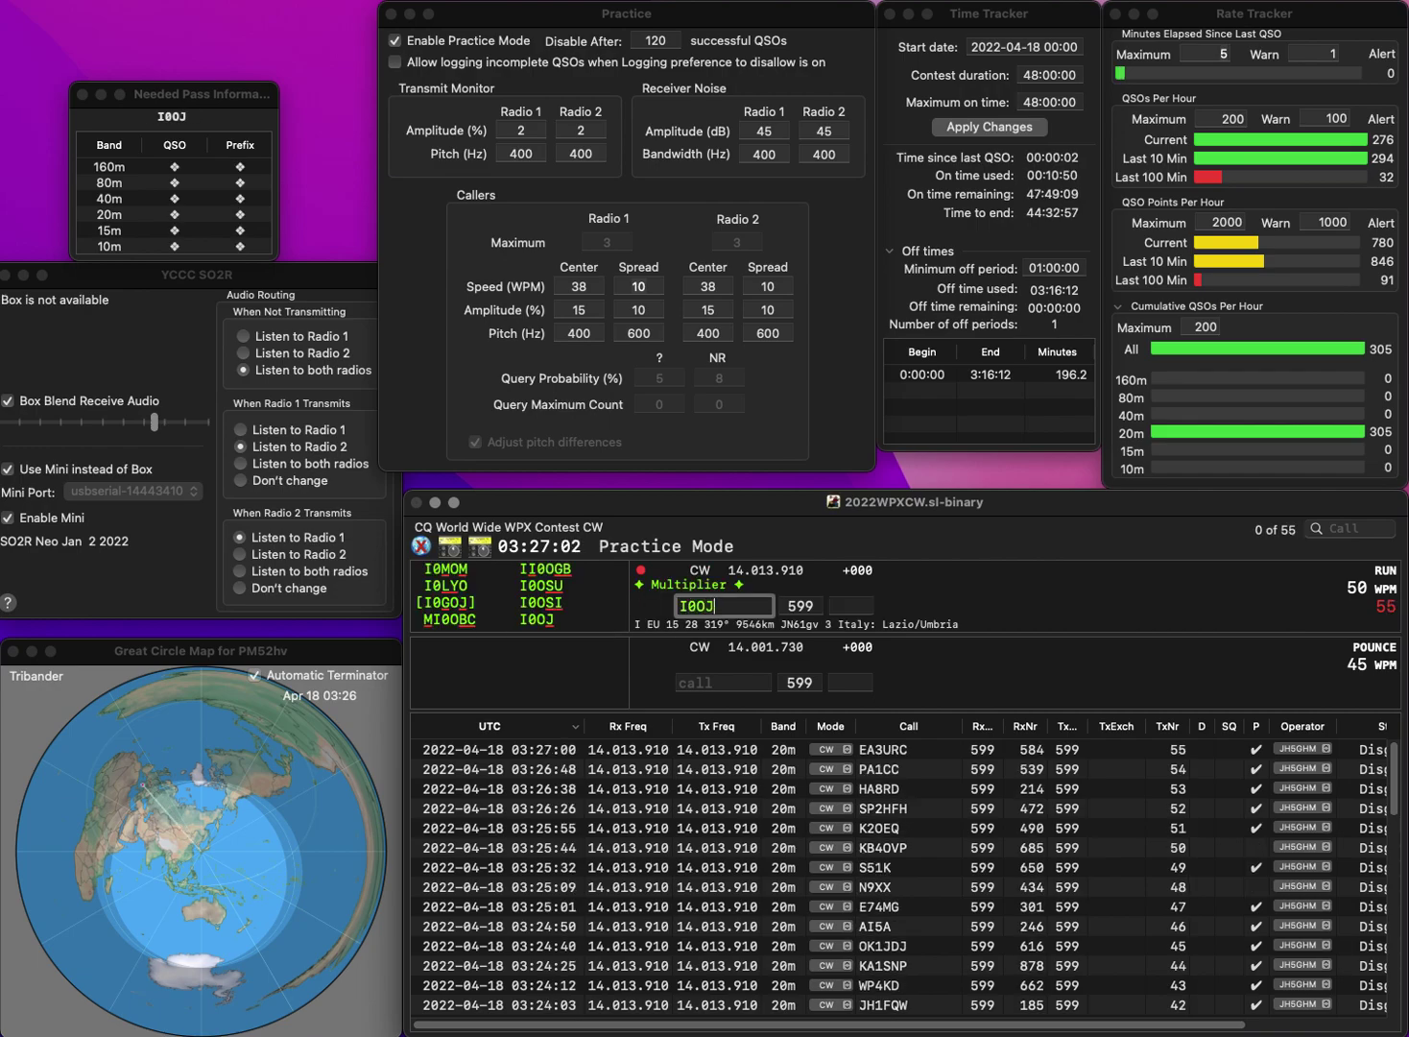
pyautogui.press('Return')
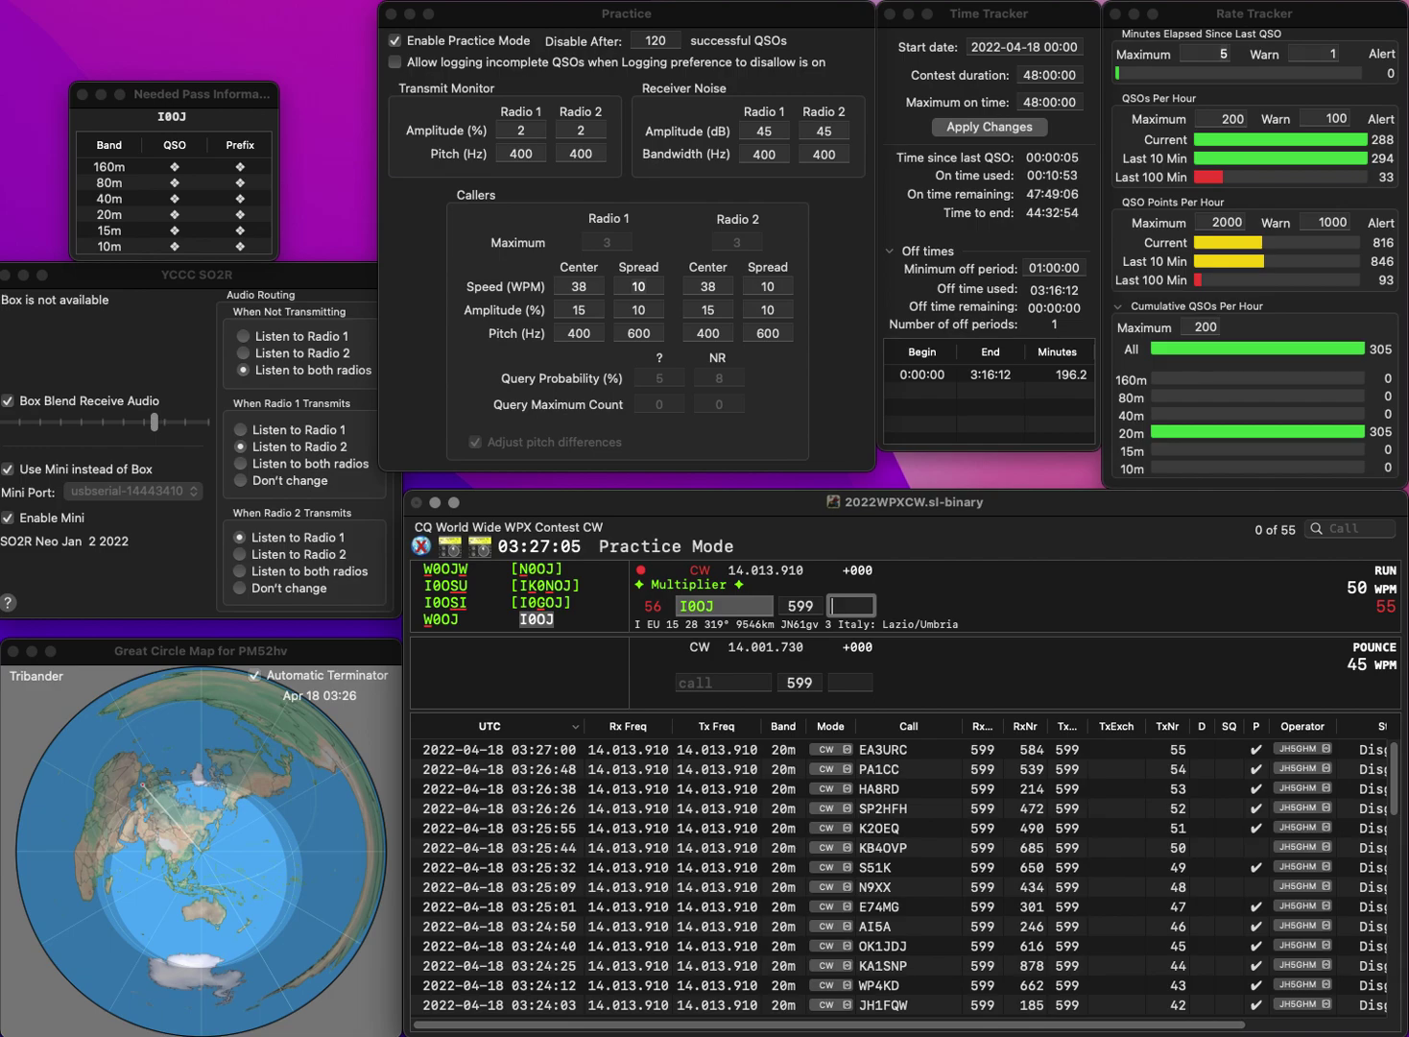
pyautogui.write('91')
pyautogui.press('Return')
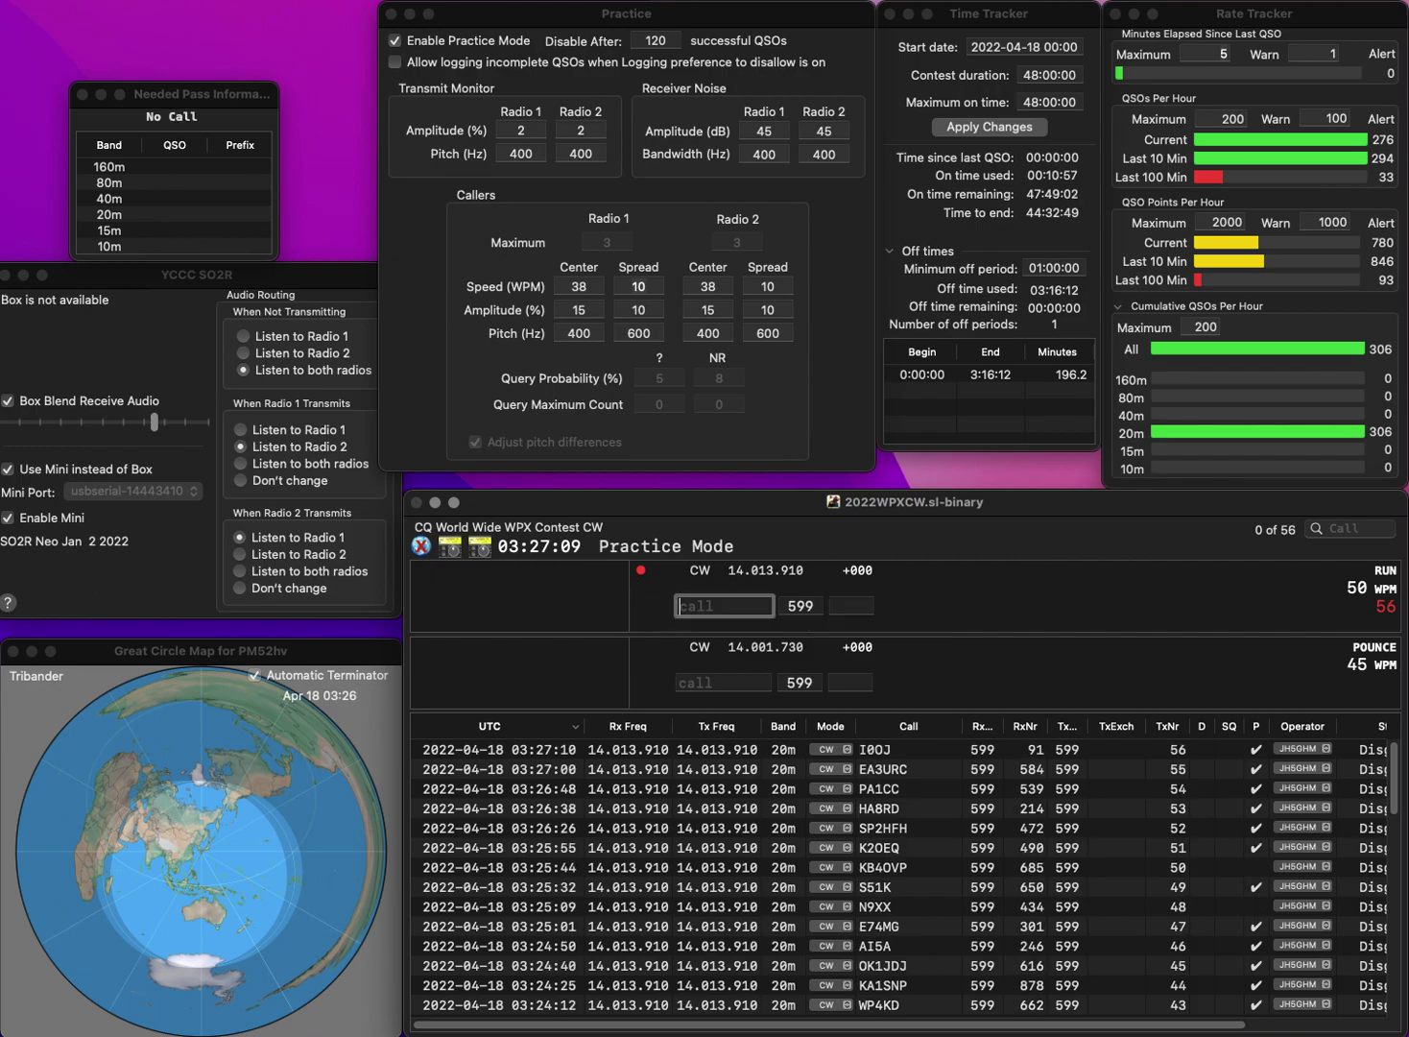
# Step: Log a contact with VK3V on the run radio with received number 435
pyautogui.write('VK3V')
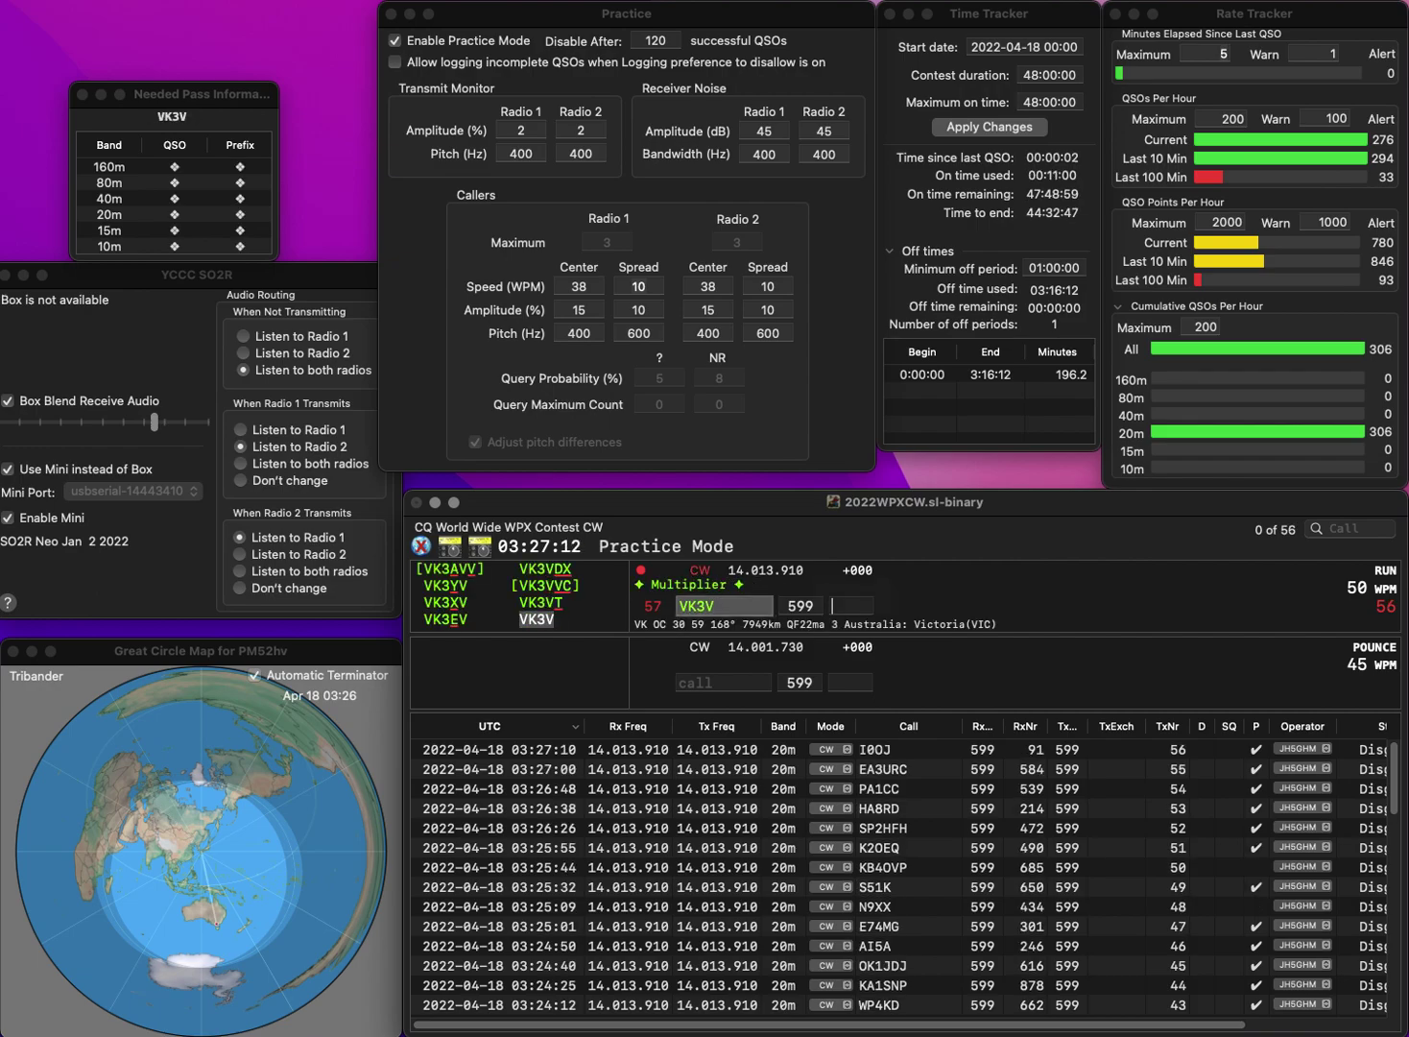
pyautogui.press('space')
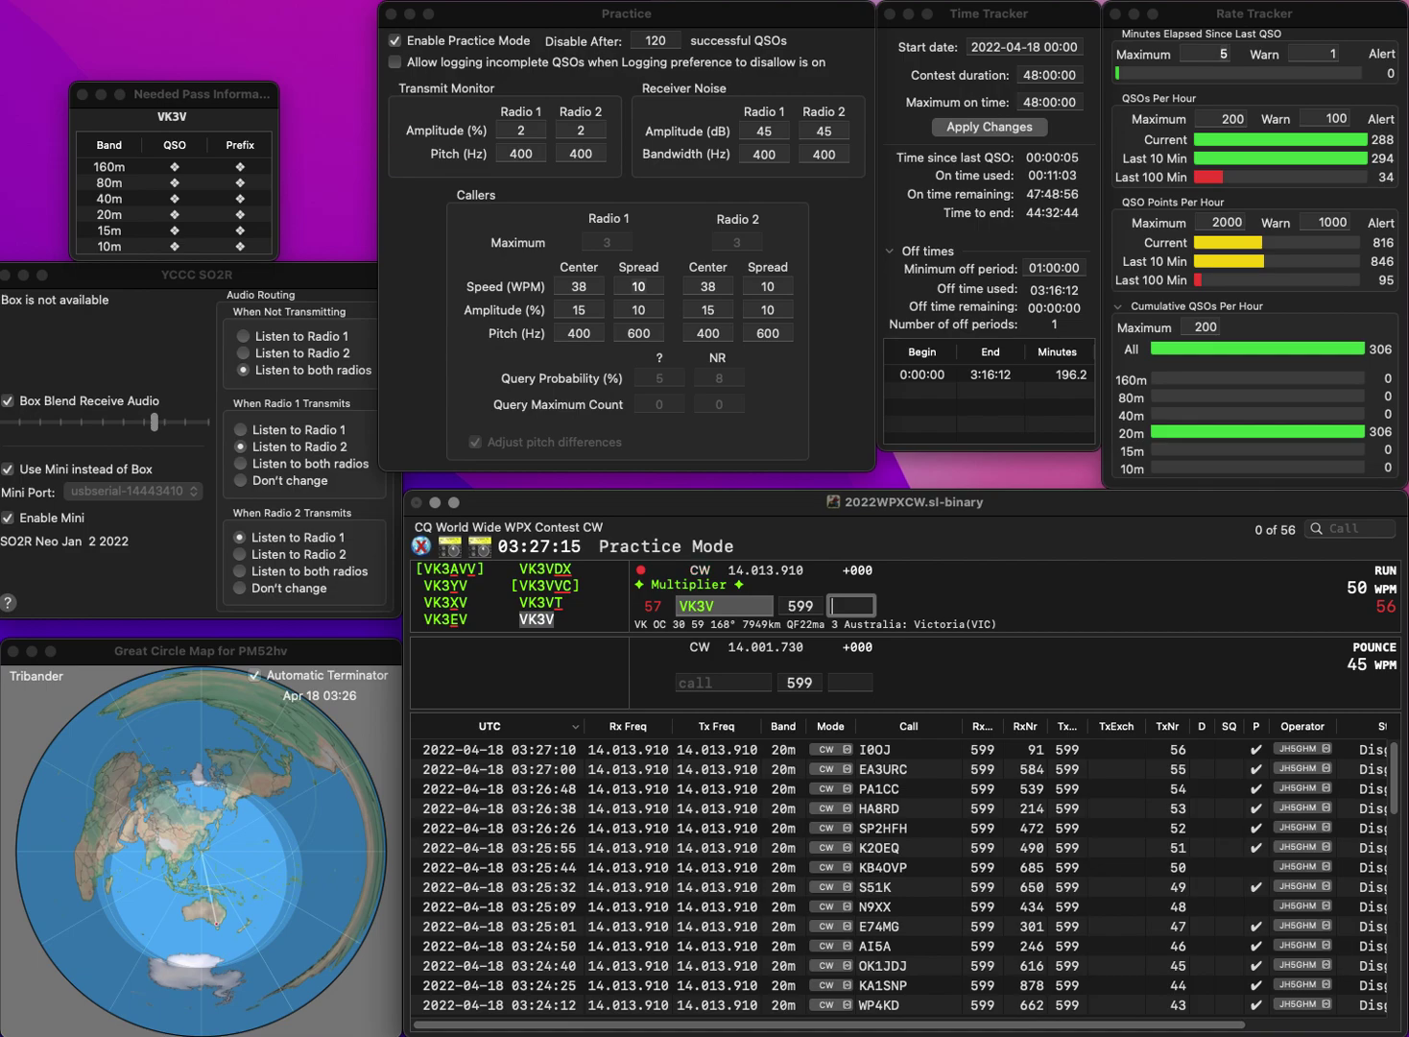
pyautogui.write('35')
pyautogui.press('Return')
pyautogui.write('UELTX')
pyautogui.press('Home')
pyautogui.press('Delete')
pyautogui.press('Right')
pyautogui.write('2')
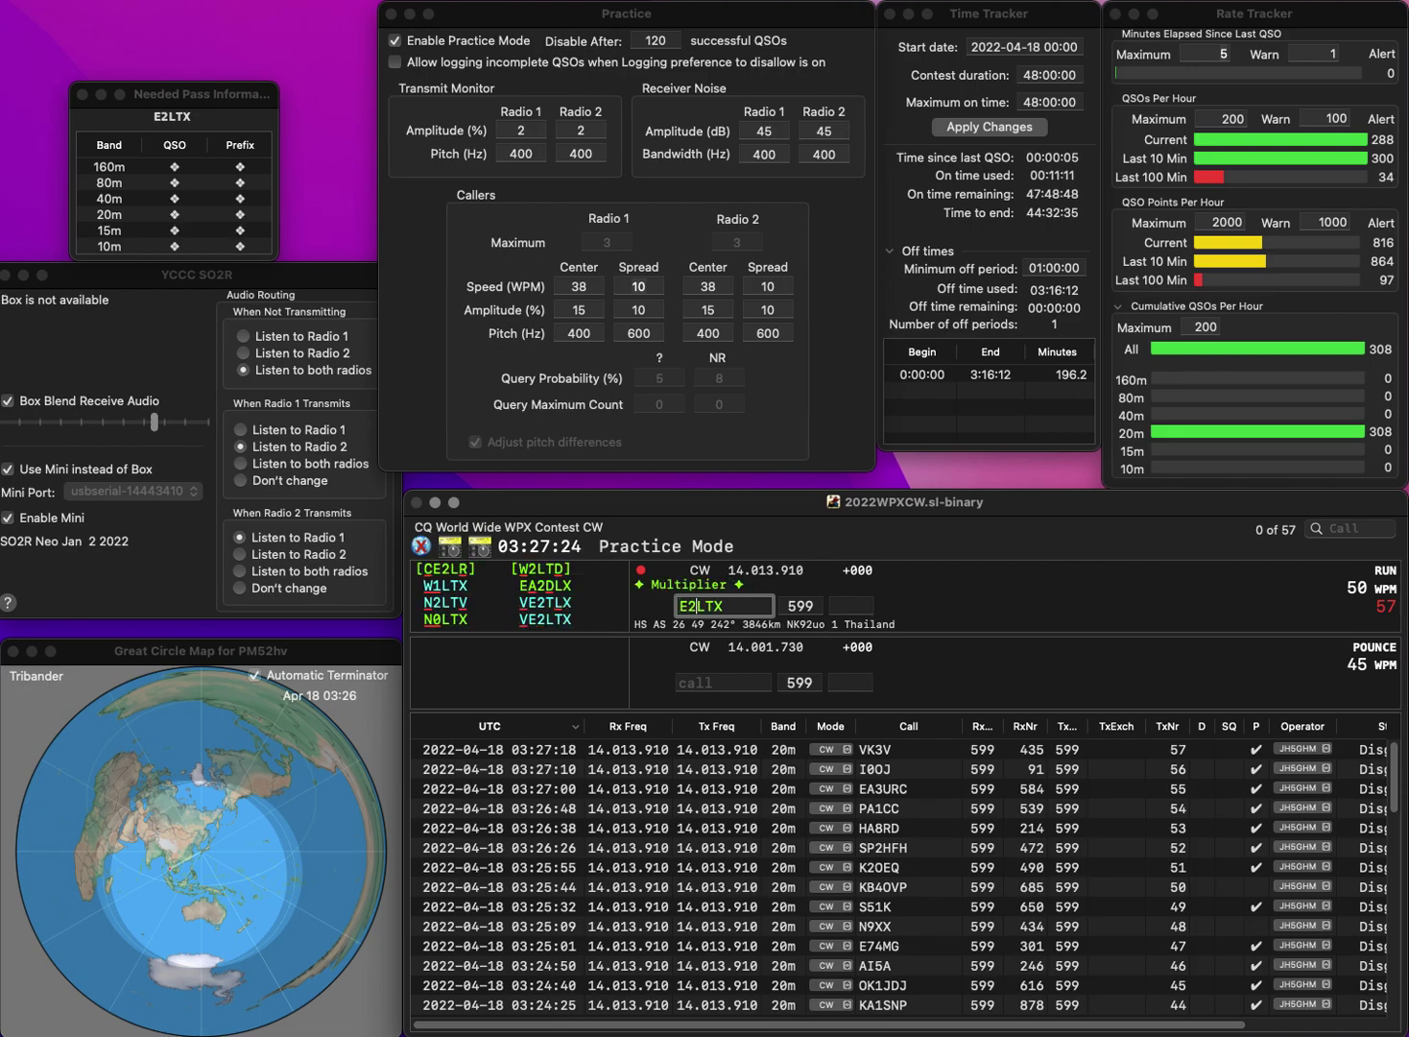
pyautogui.press('Home')
pyautogui.write('V')
pyautogui.press('Return')
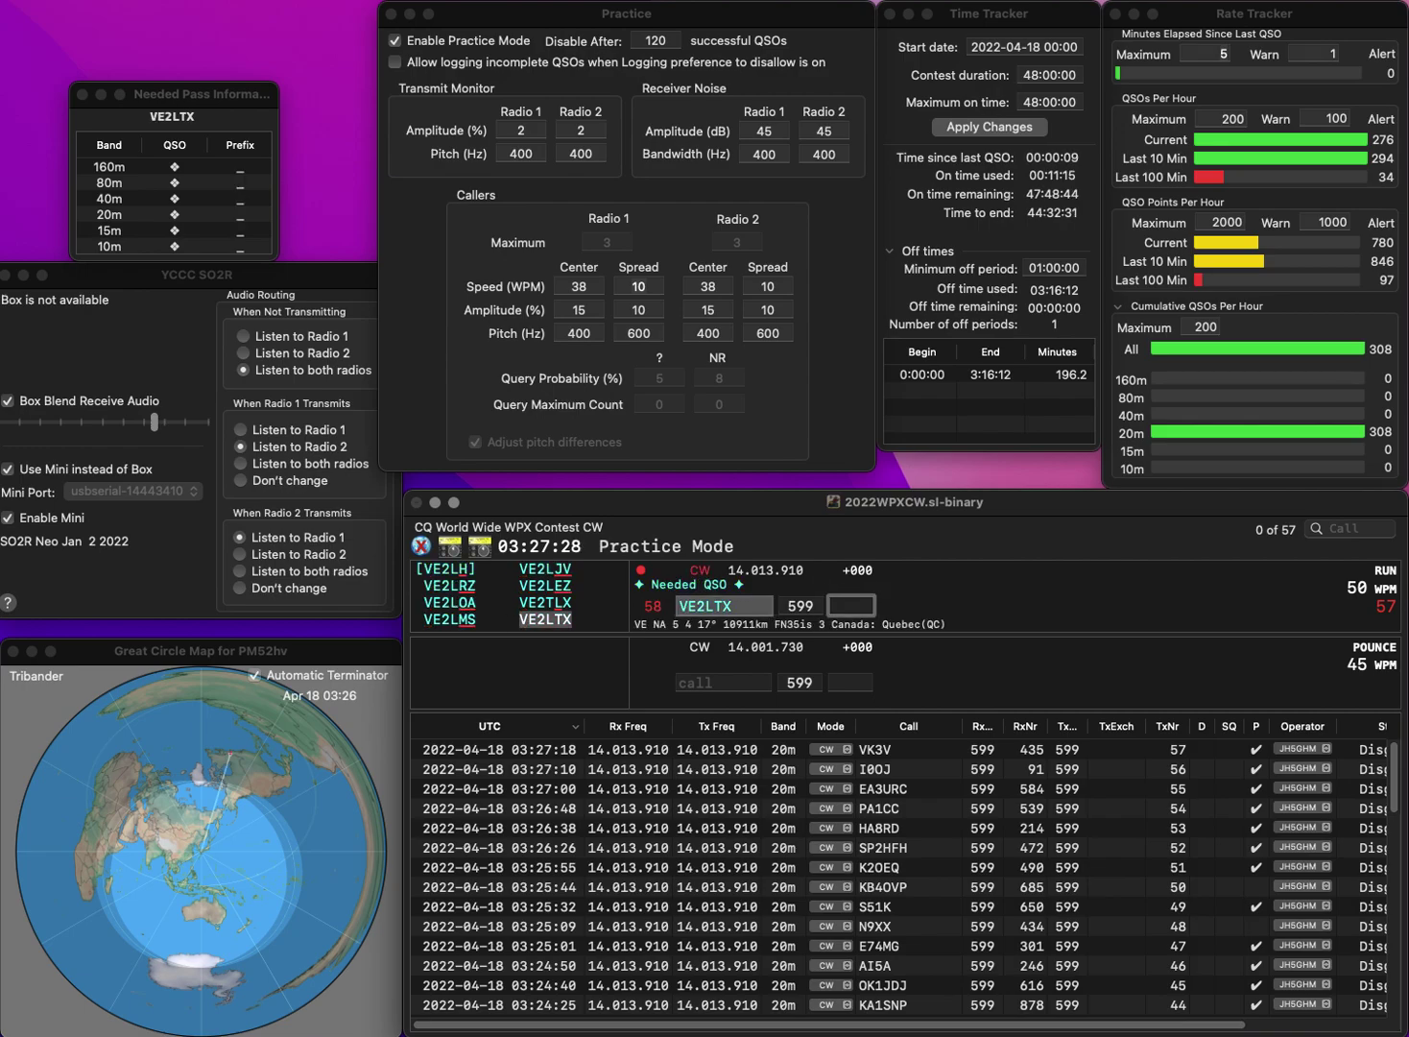
pyautogui.write('614')
pyautogui.press('Return')
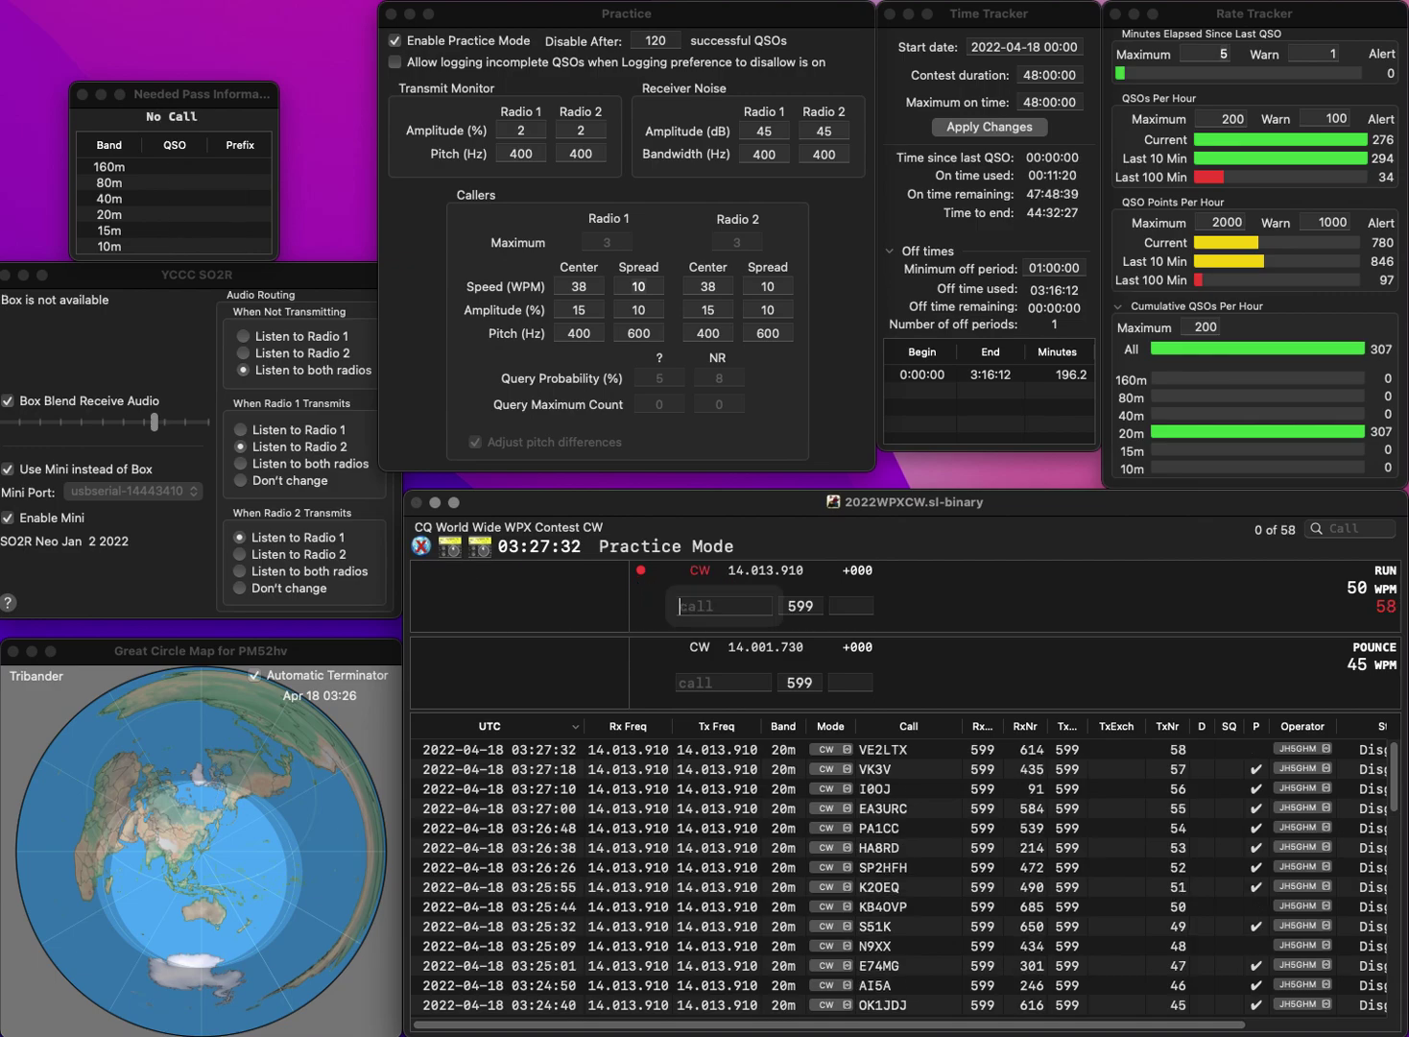
pyautogui.write('VE1TK')
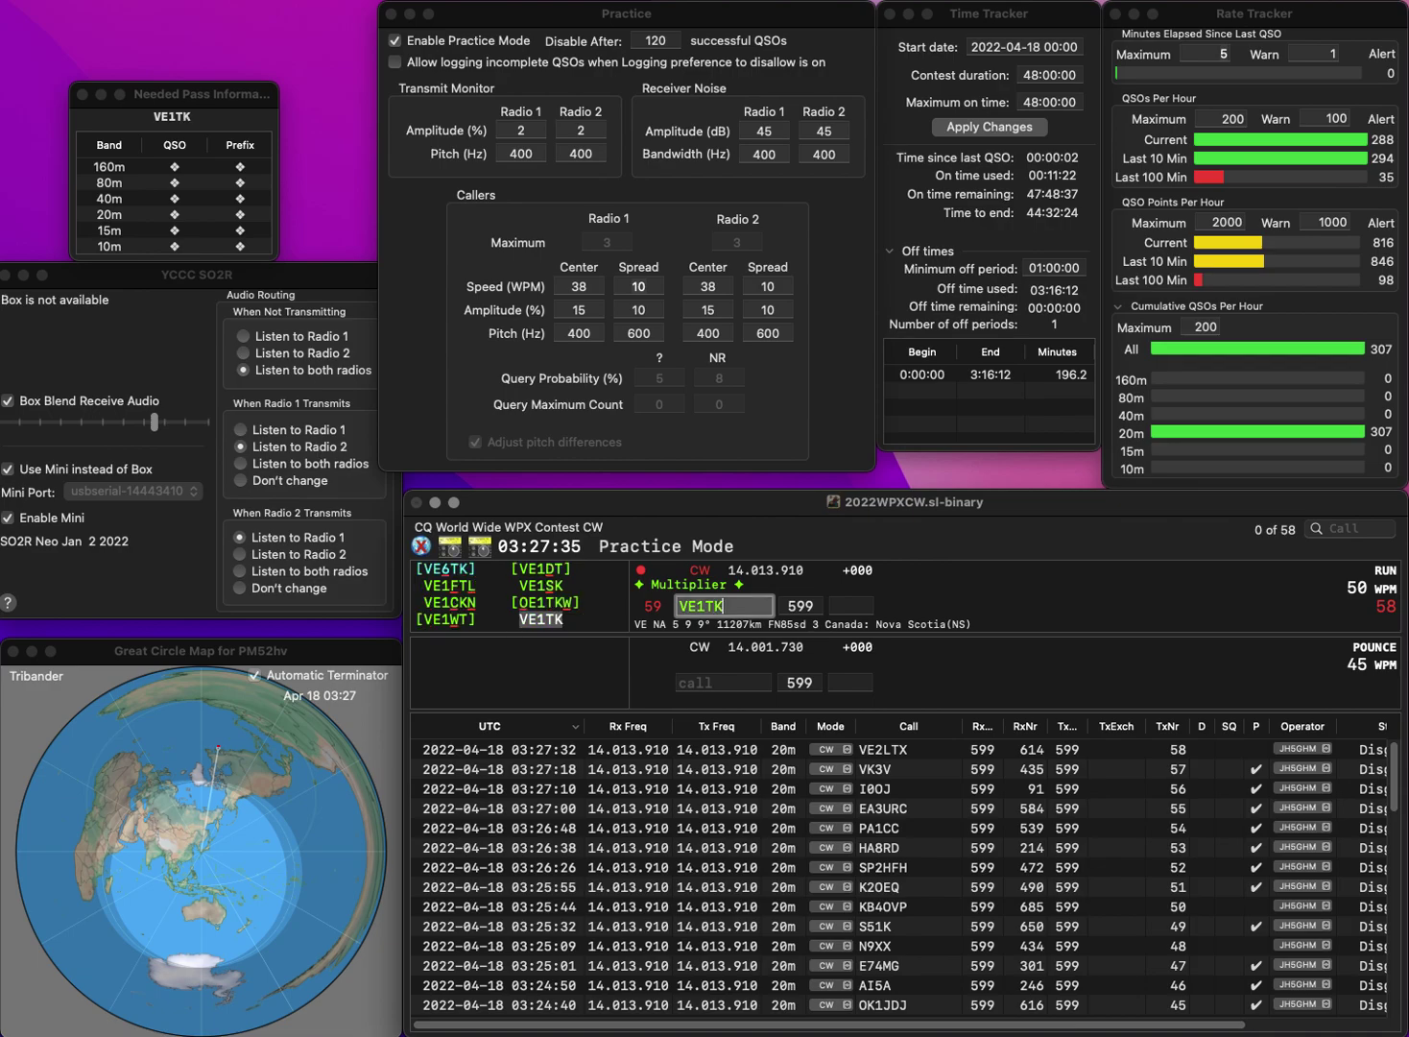
pyautogui.press('Return')
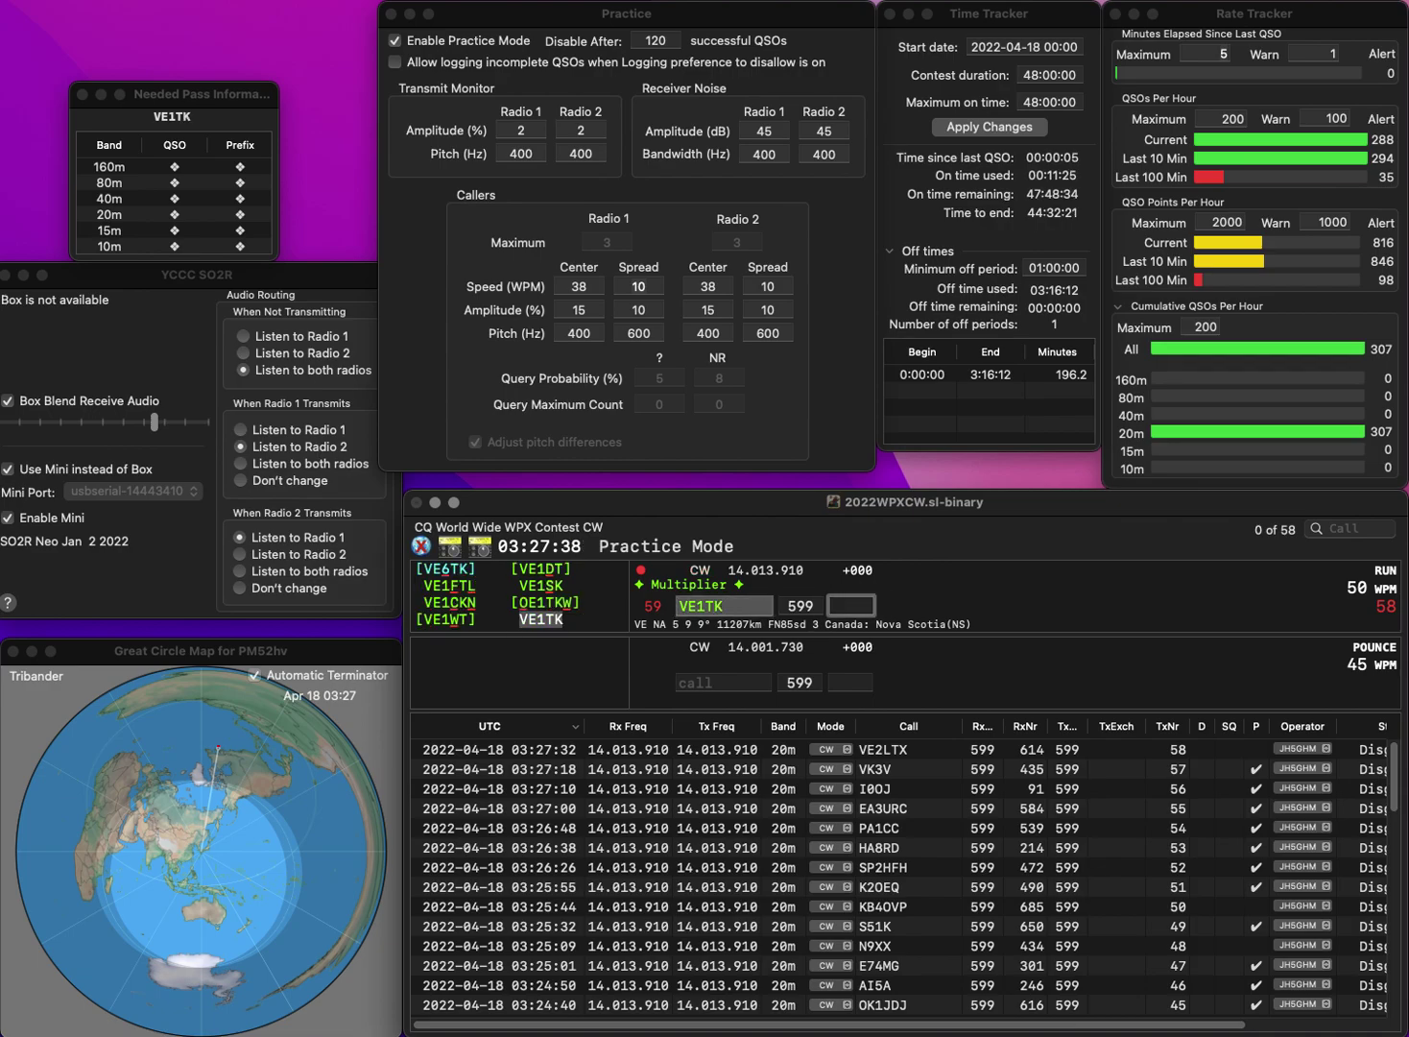
pyautogui.write('32')
pyautogui.press('Return')
pyautogui.write('KD')
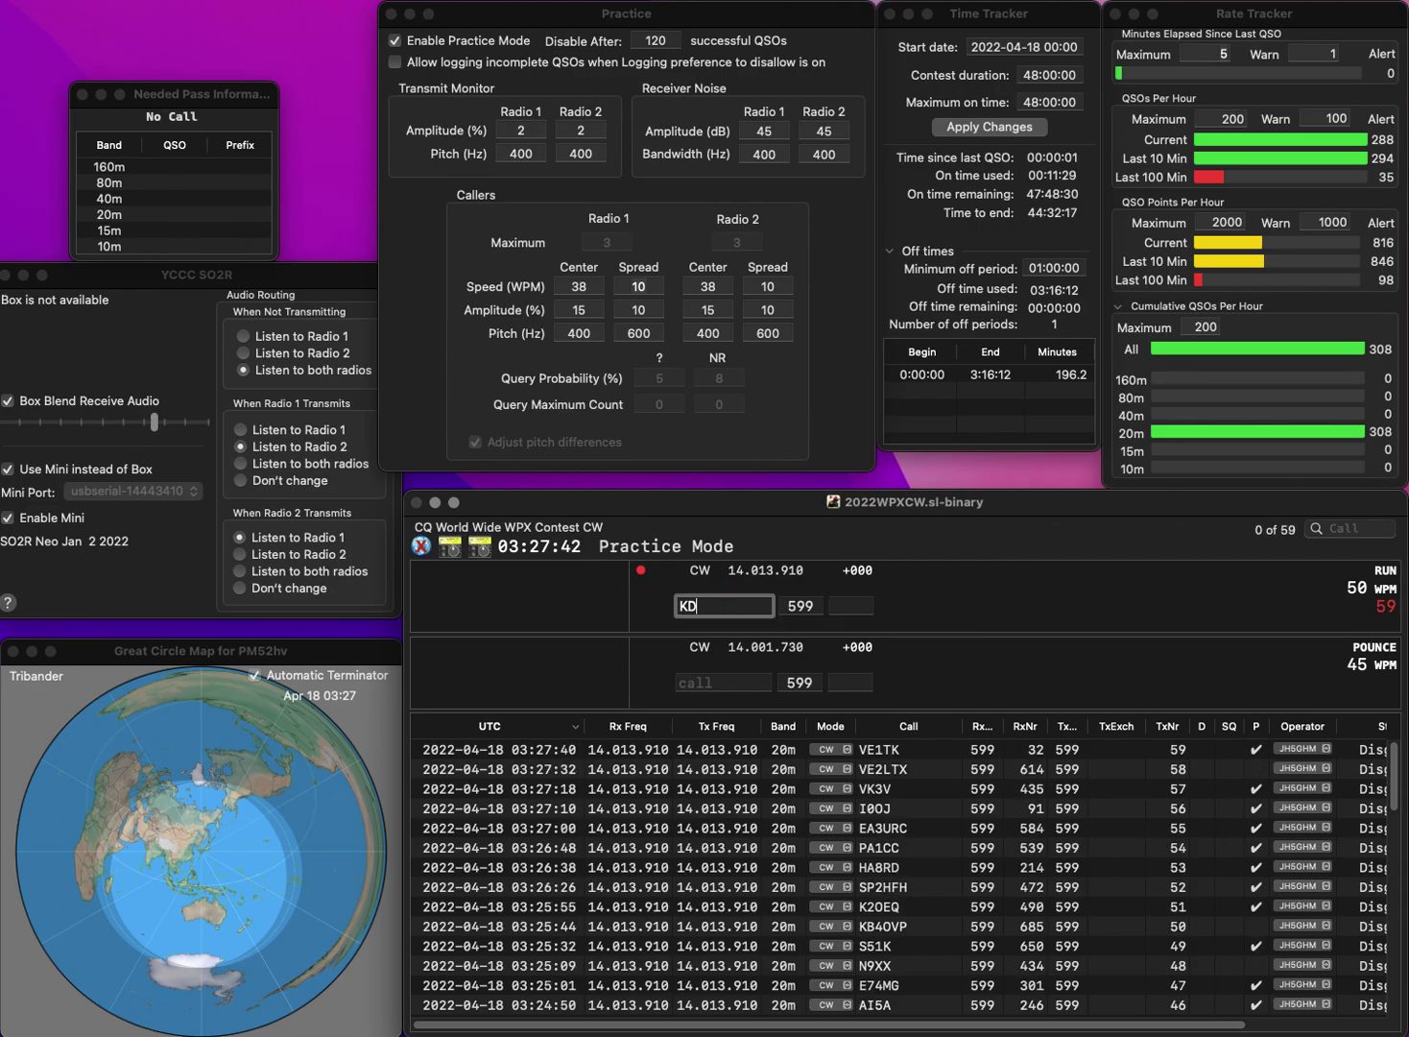
pyautogui.write('2S')
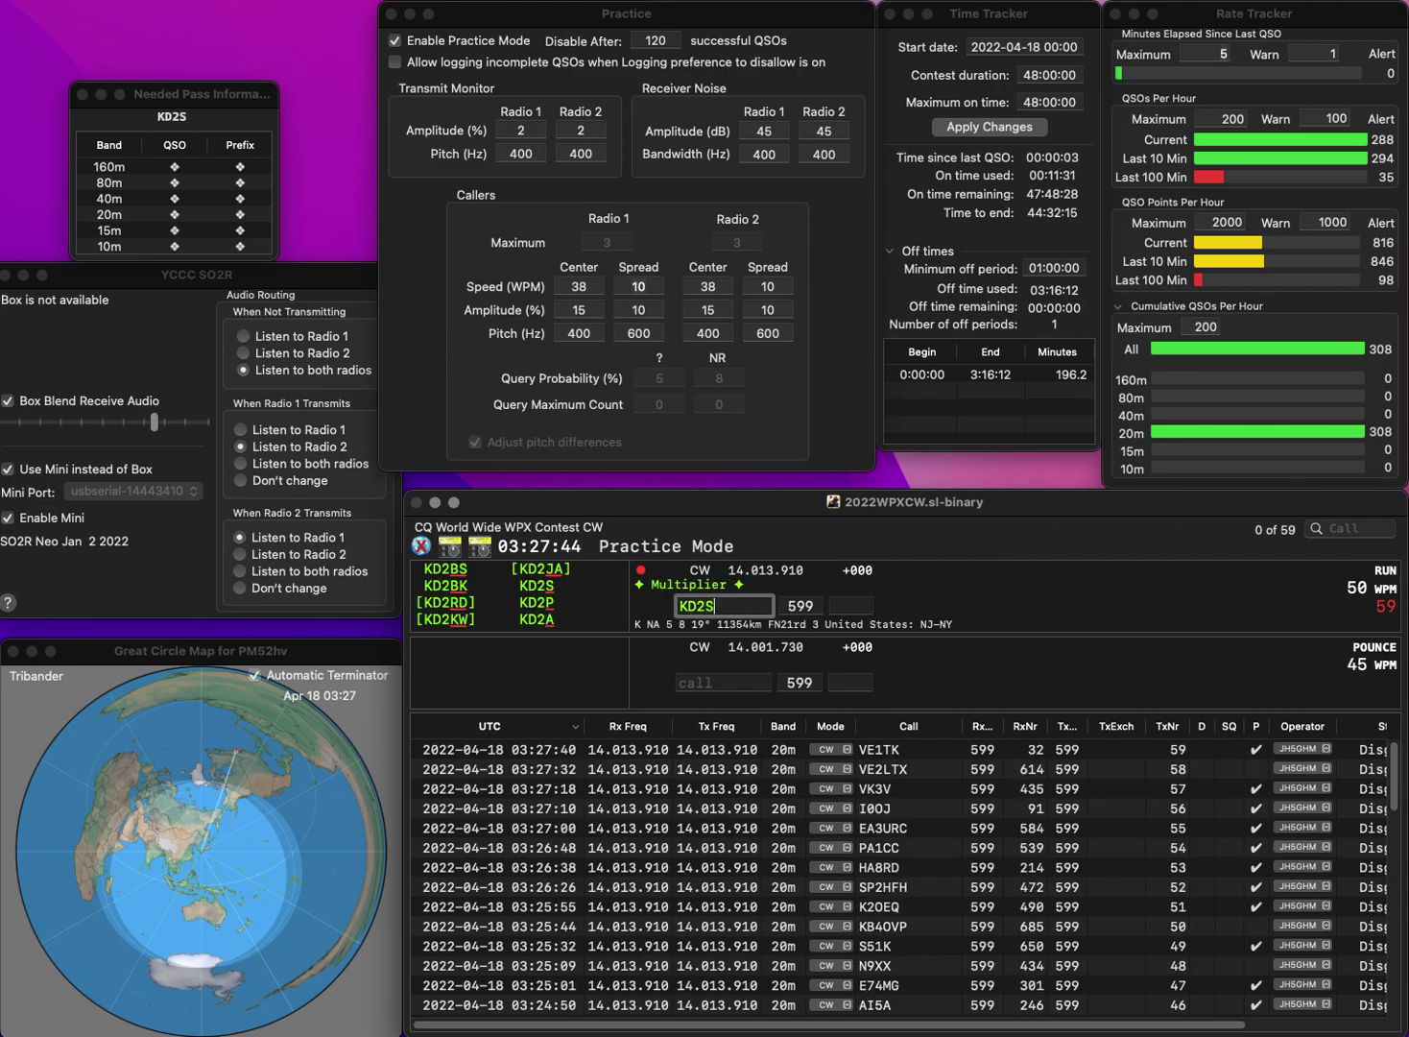
pyautogui.write('C')
pyautogui.press('Return')
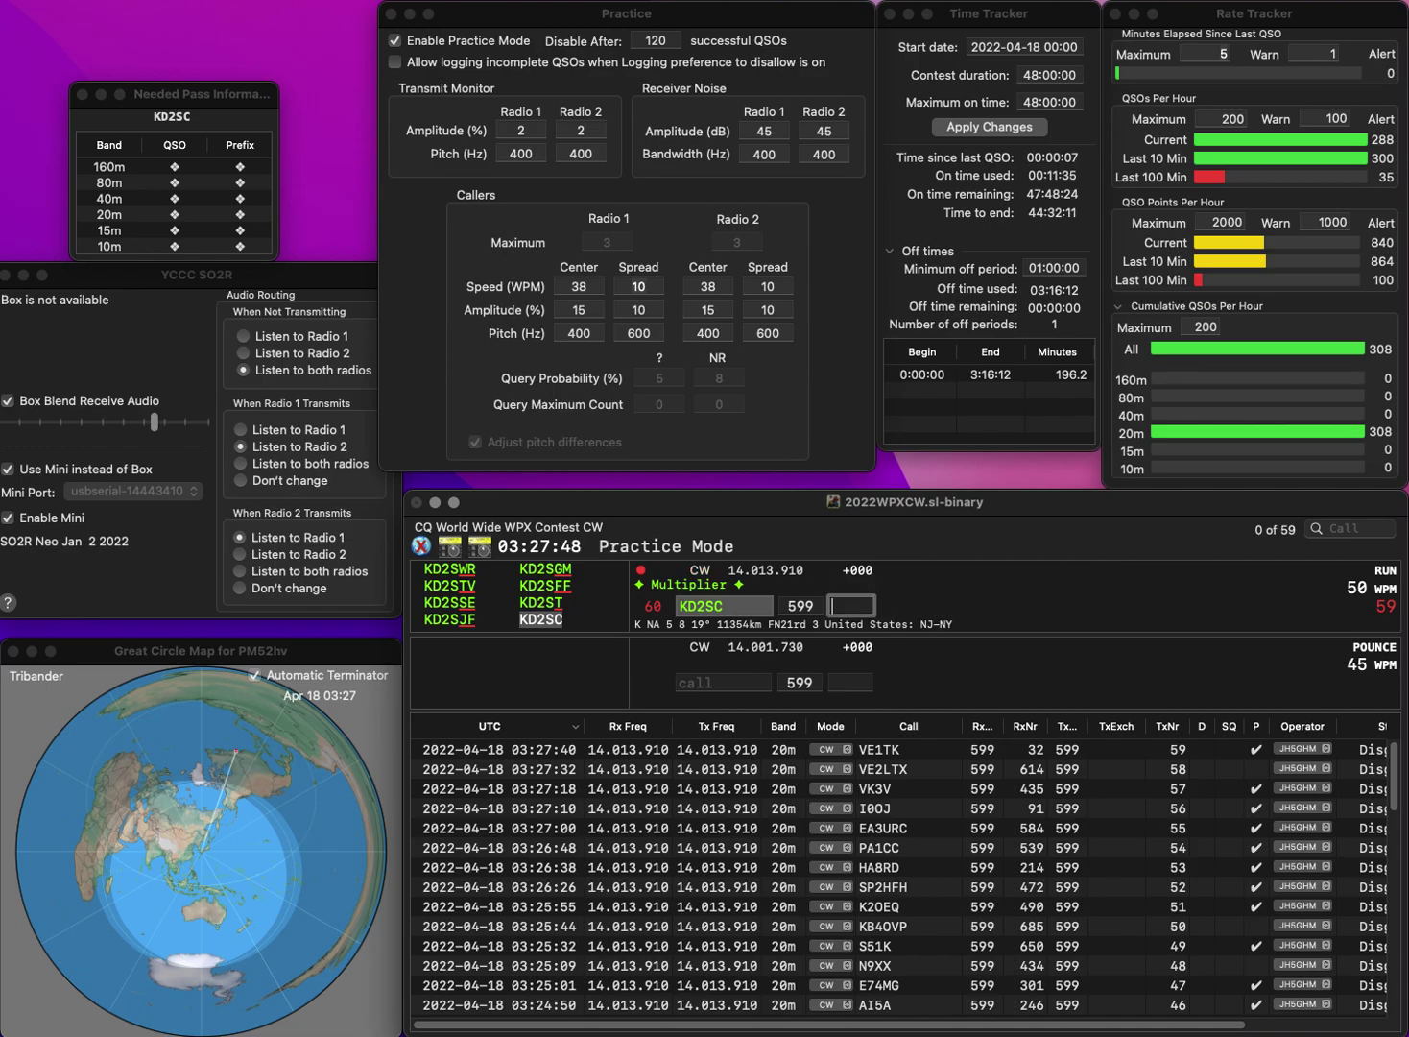
pyautogui.write('1')
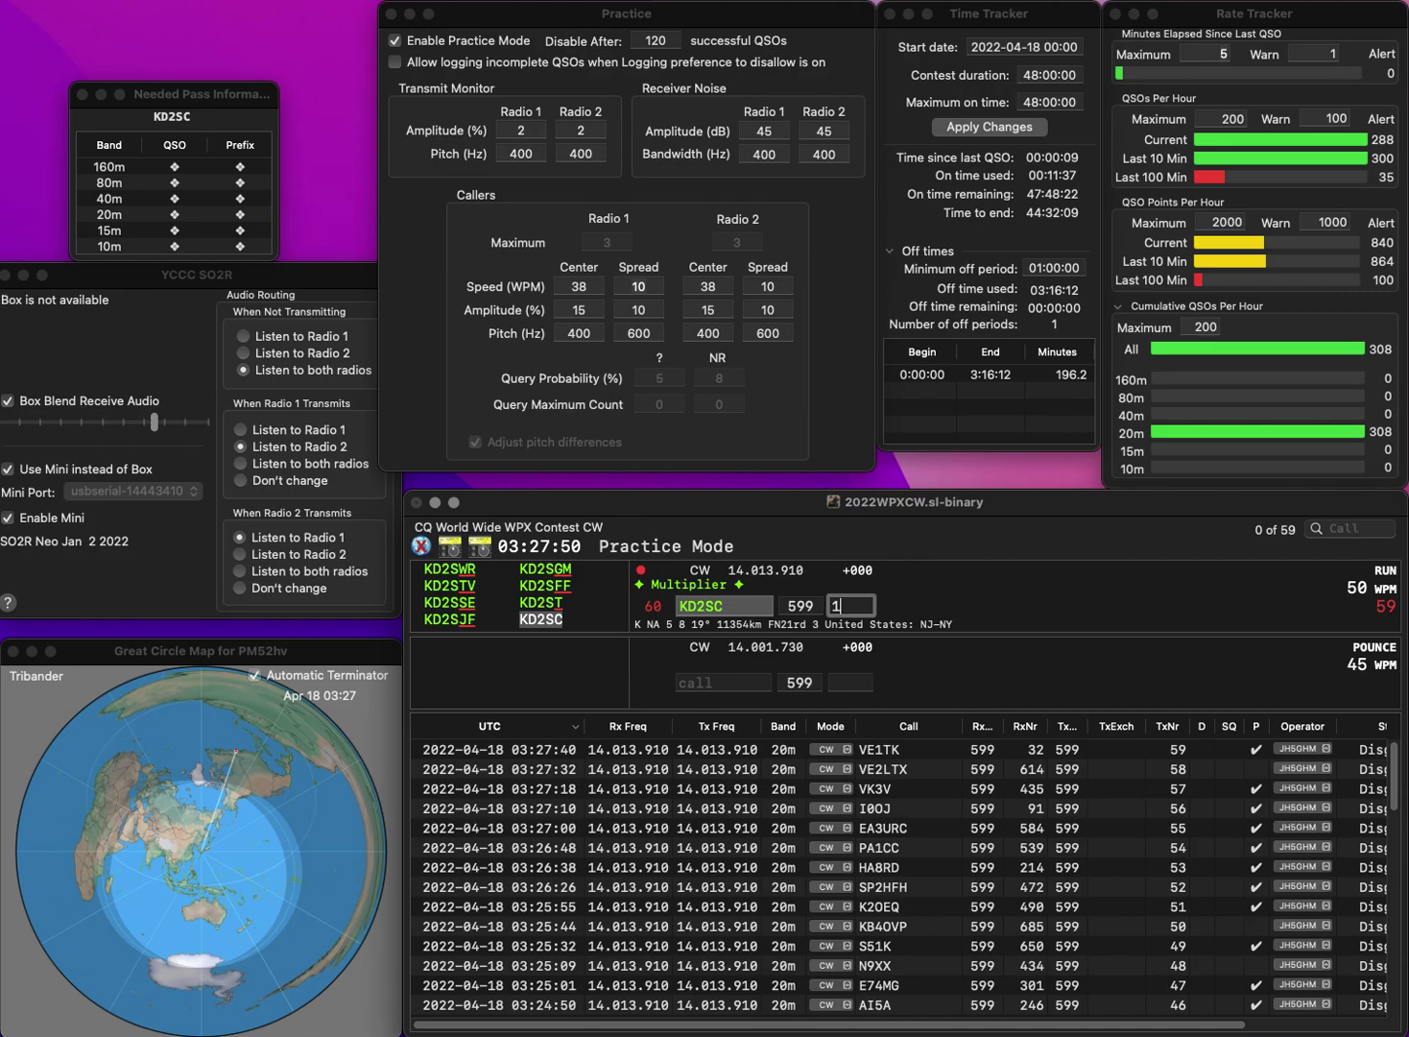
pyautogui.write('00')
pyautogui.press('Return')
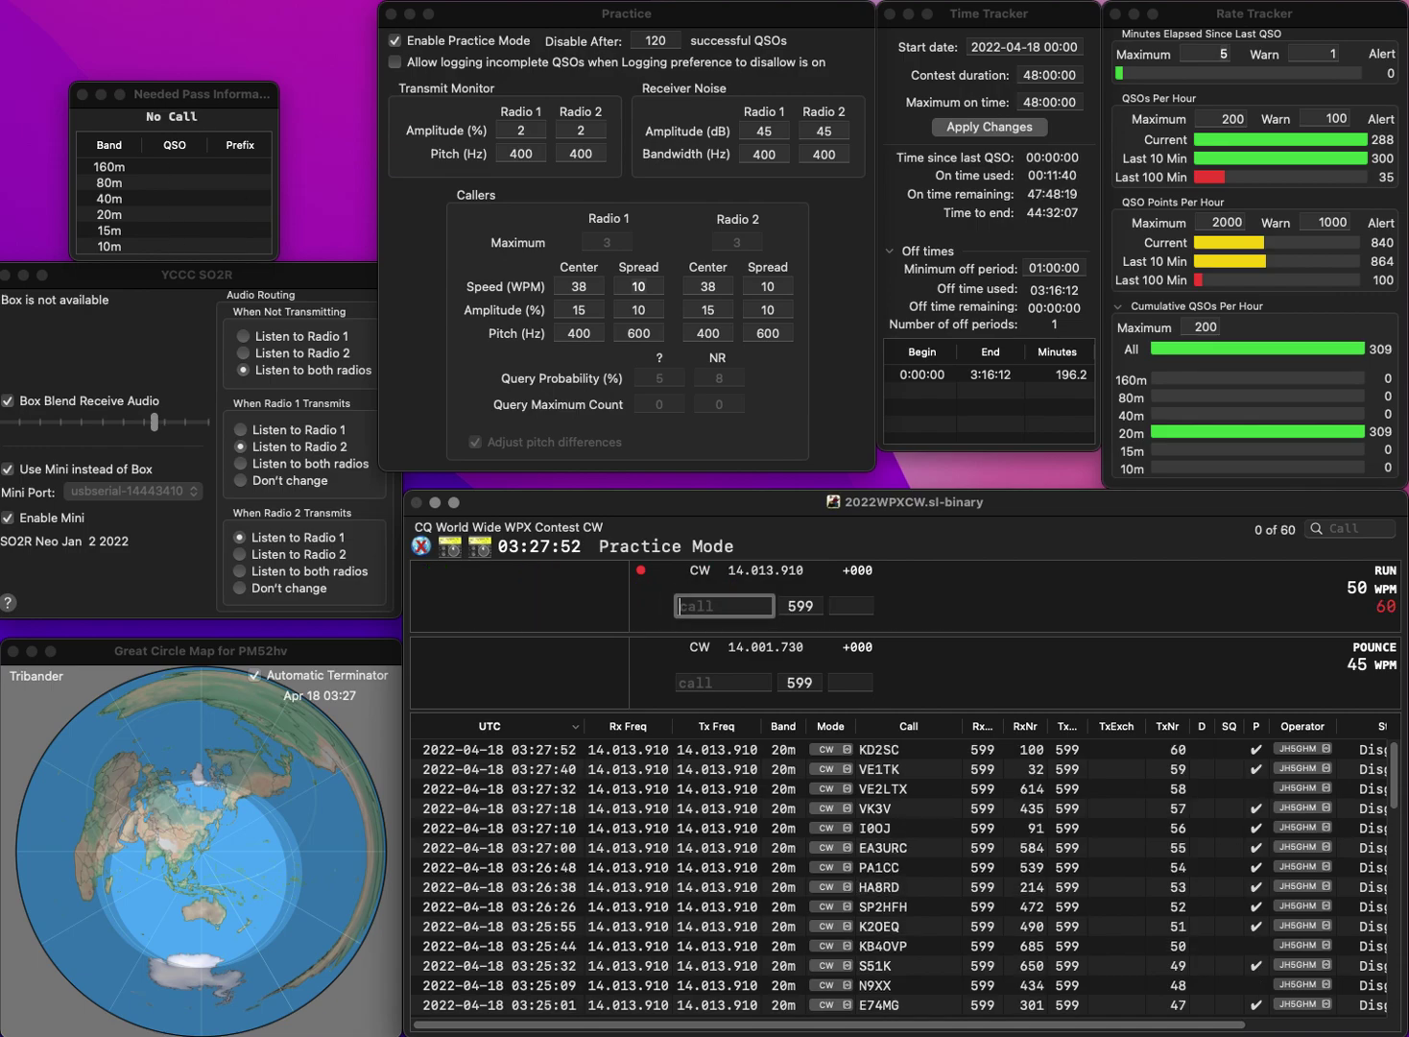
# Step: Log a contact with KY4L on the run radio with received number 114
pyautogui.write('KY4L')
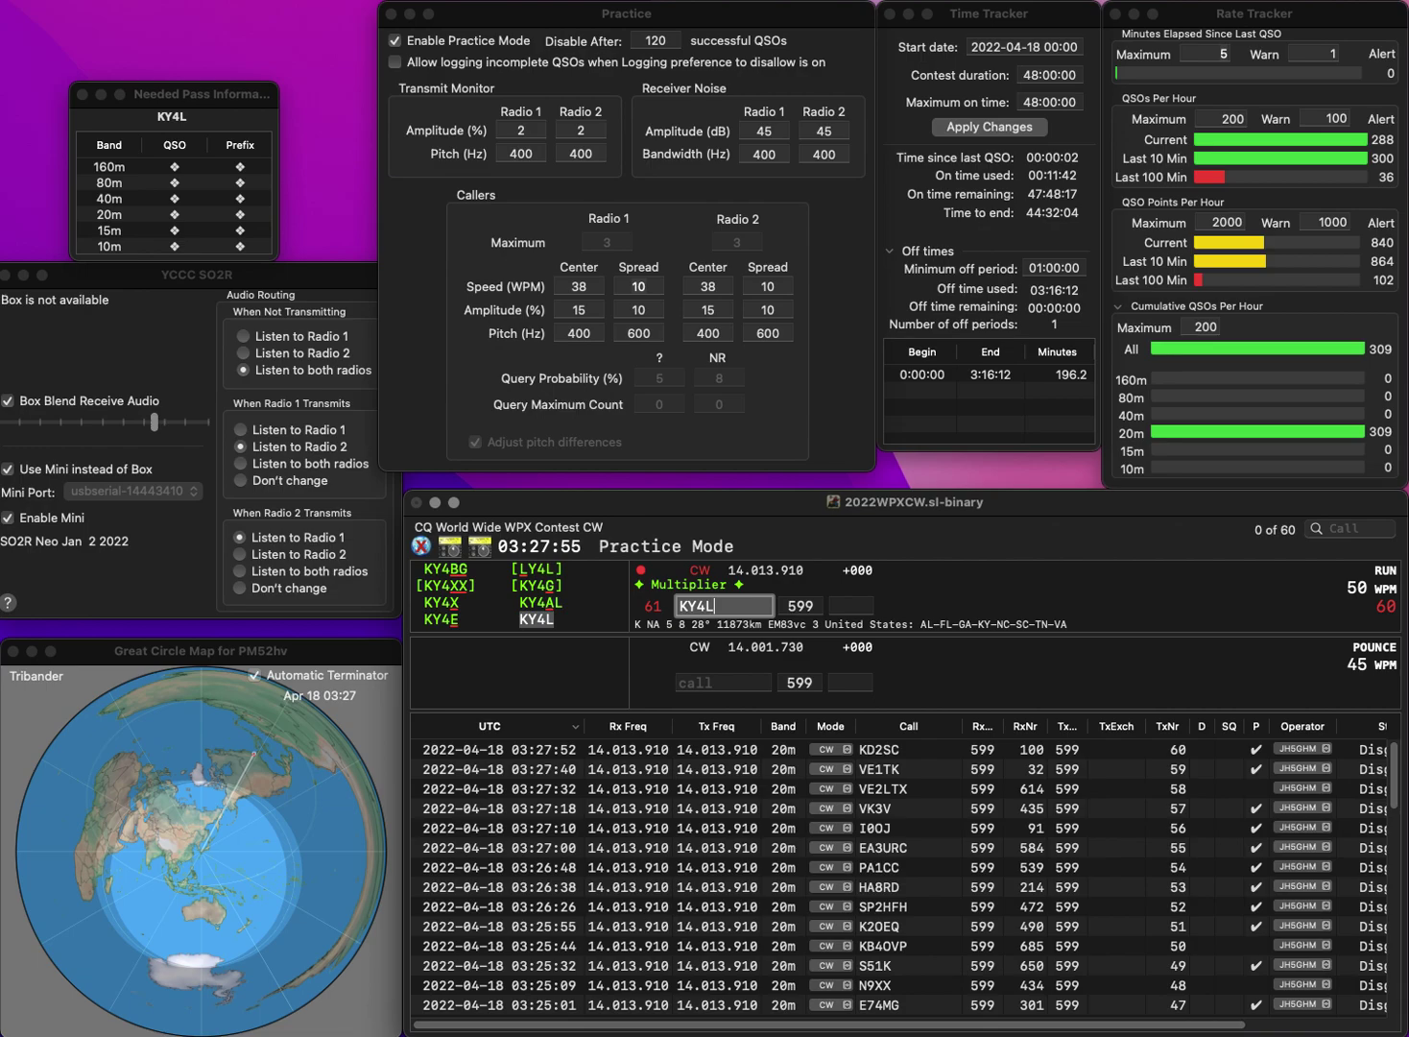
pyautogui.press('Return')
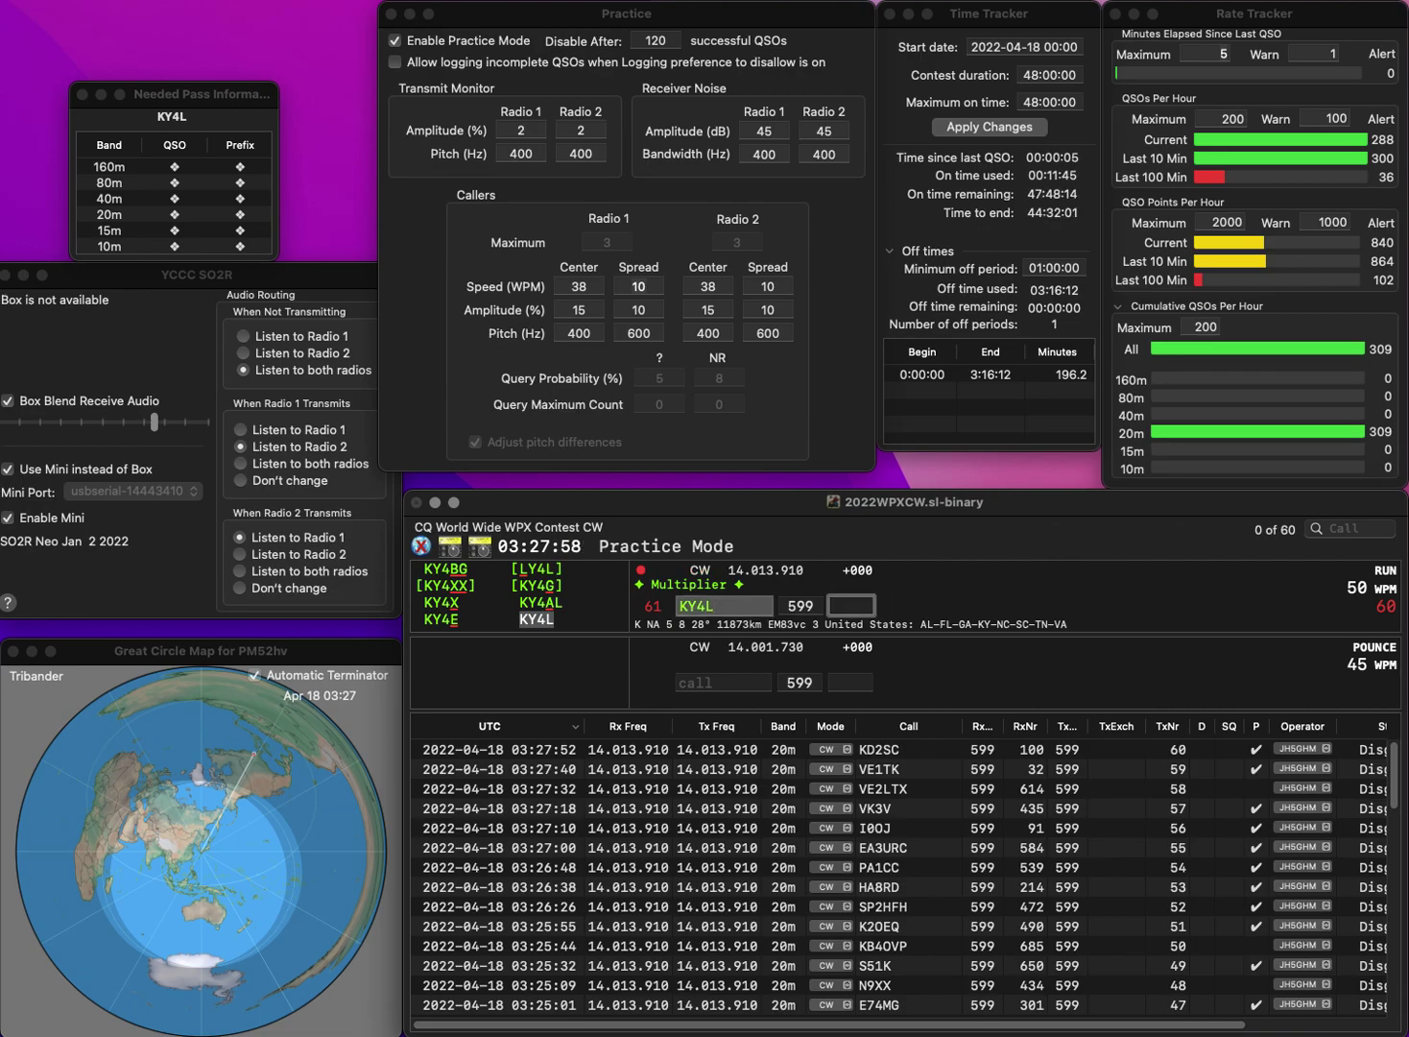
pyautogui.write('1')
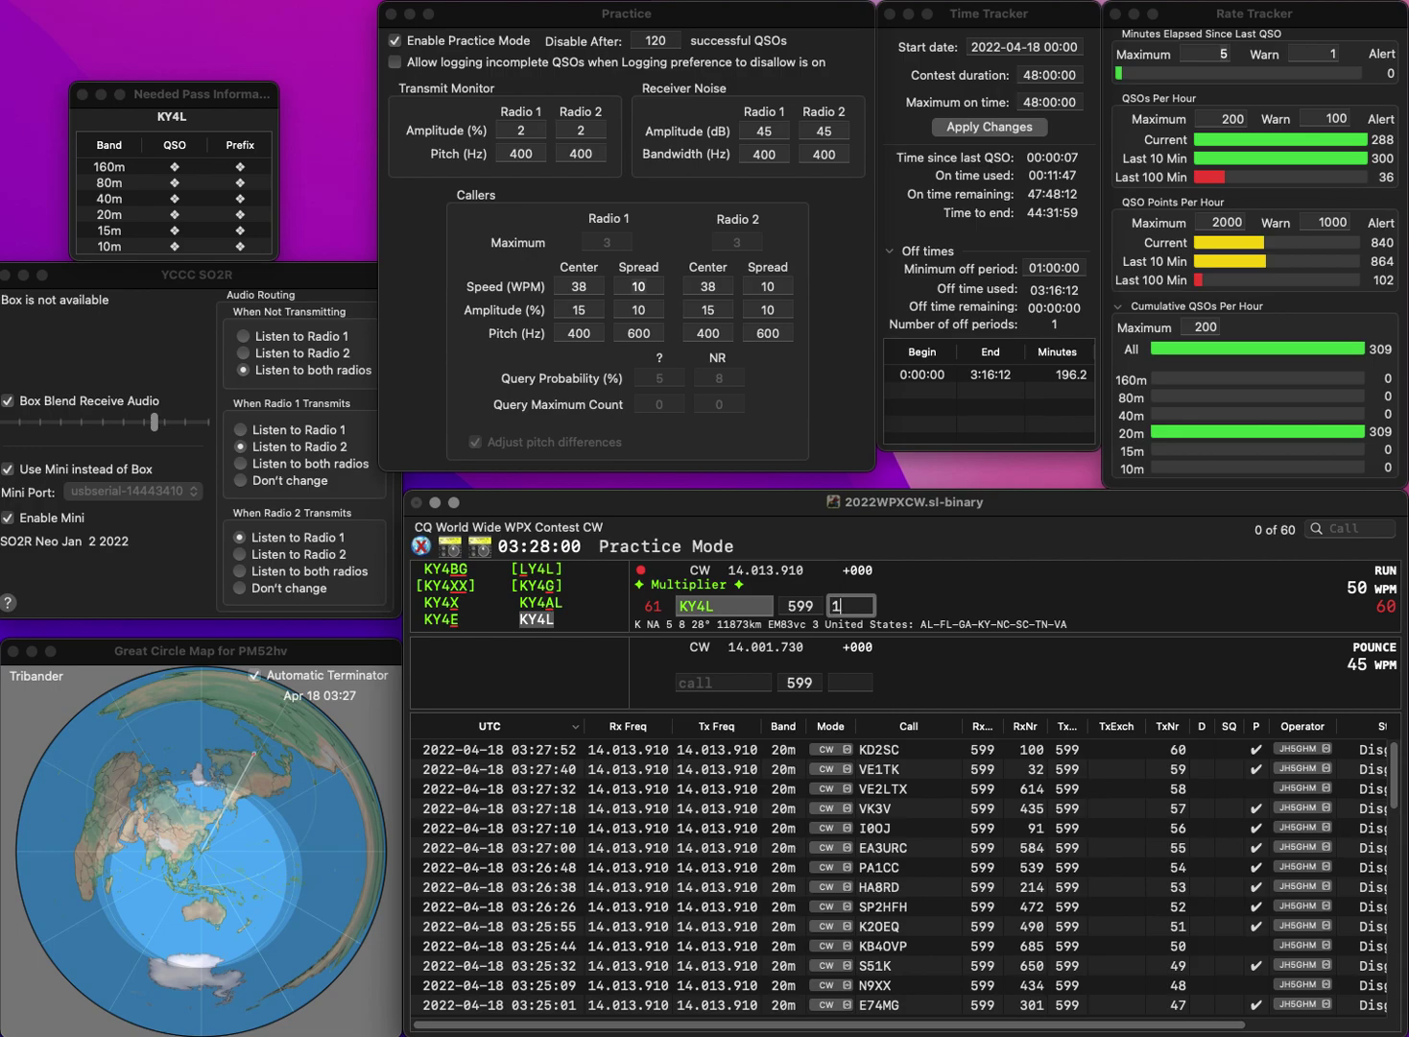
pyautogui.write('14')
pyautogui.press('Return')
# Step: Log a contact with K3IU/1 on the run radio with received number 22
pyautogui.write('K3IU')
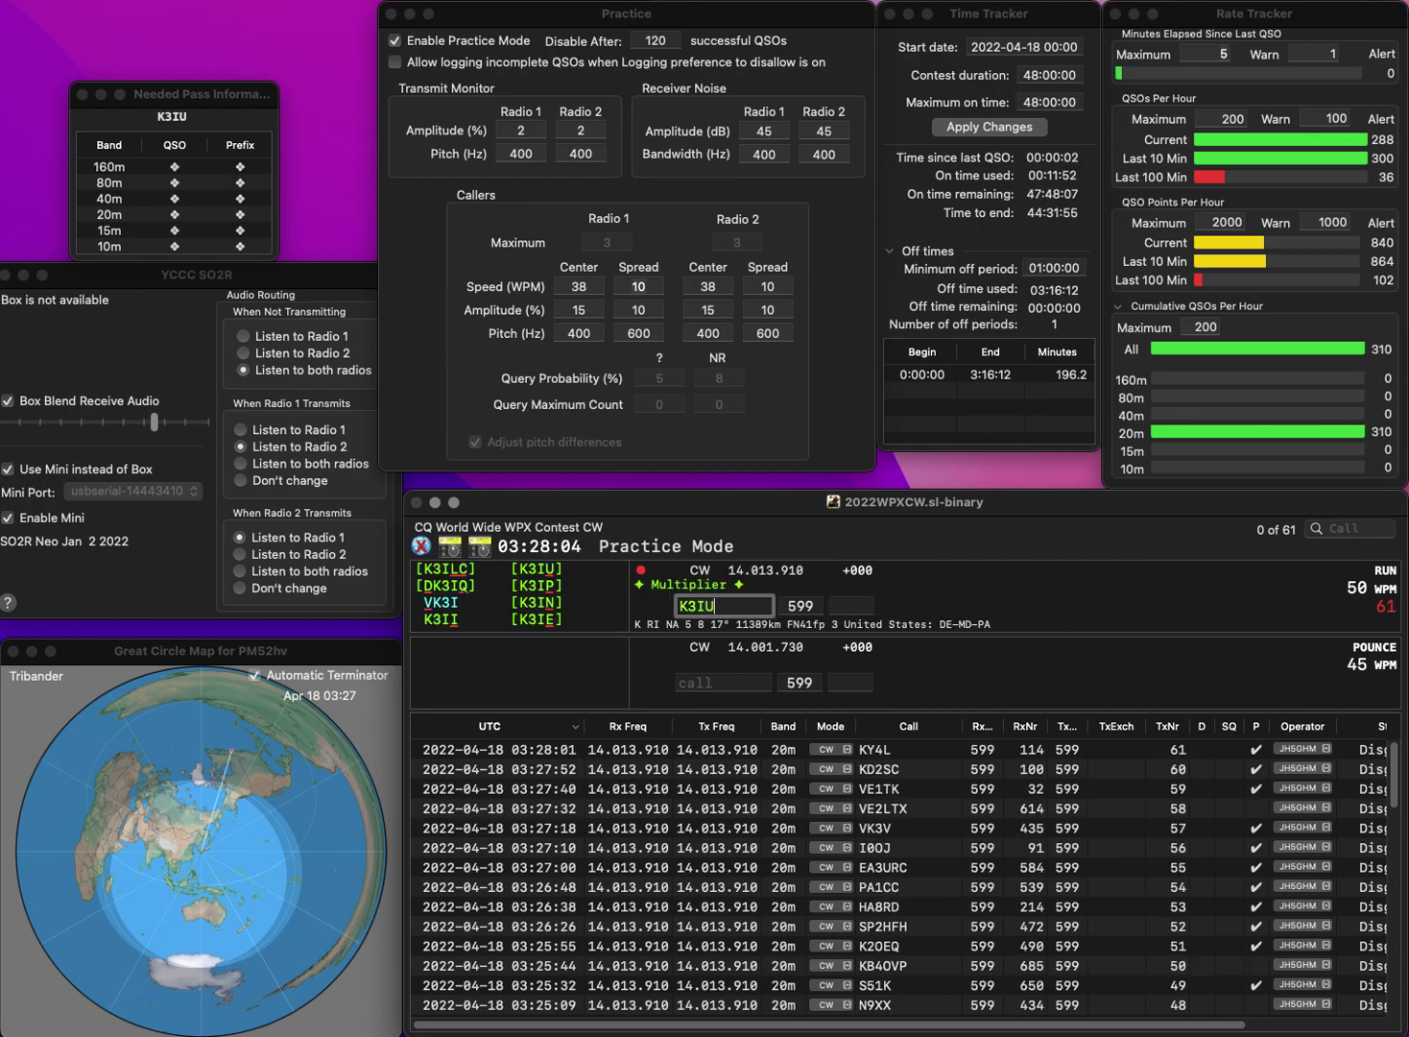
pyautogui.write('/1')
pyautogui.press('space')
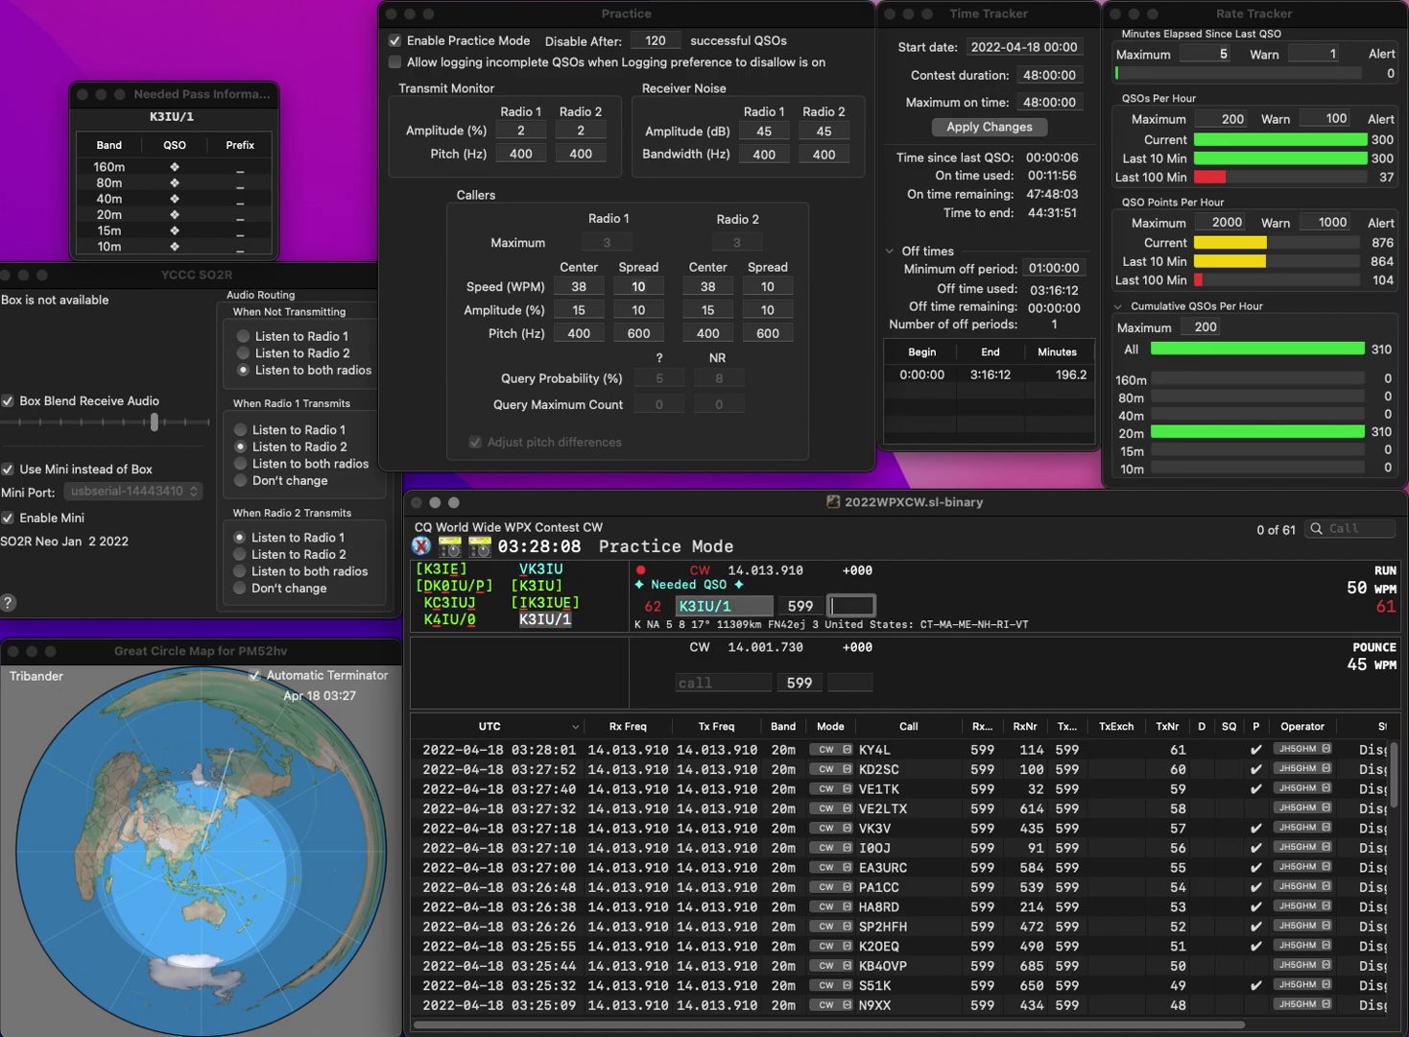
pyautogui.write('22')
pyautogui.press('Return')
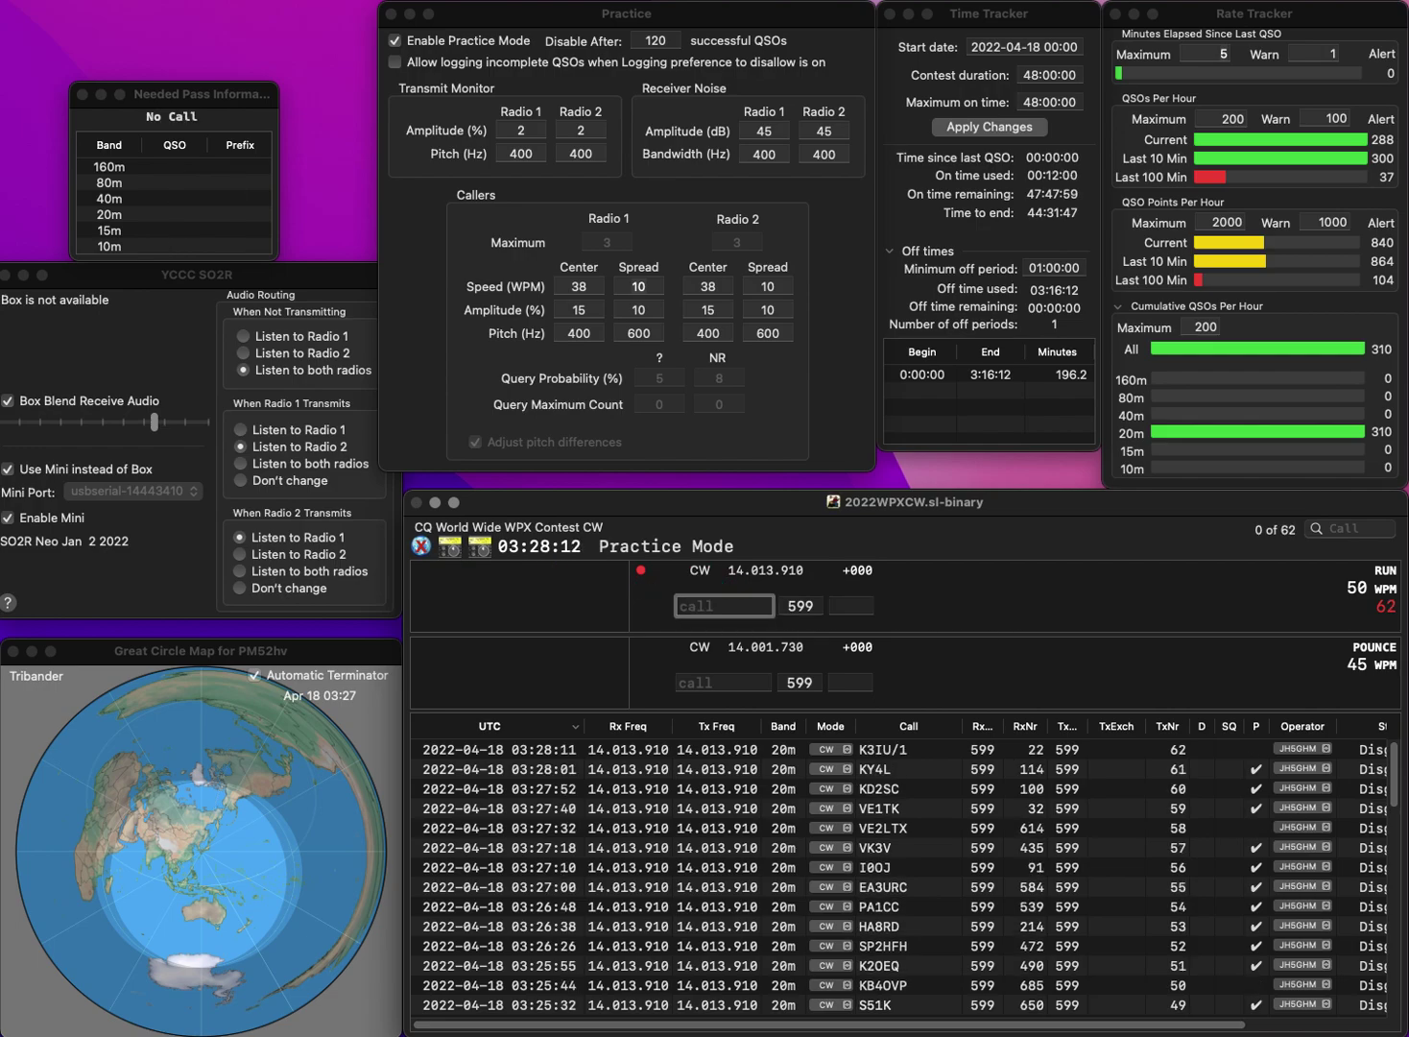
pyautogui.write('JH0IGG')
pyautogui.press('Return')
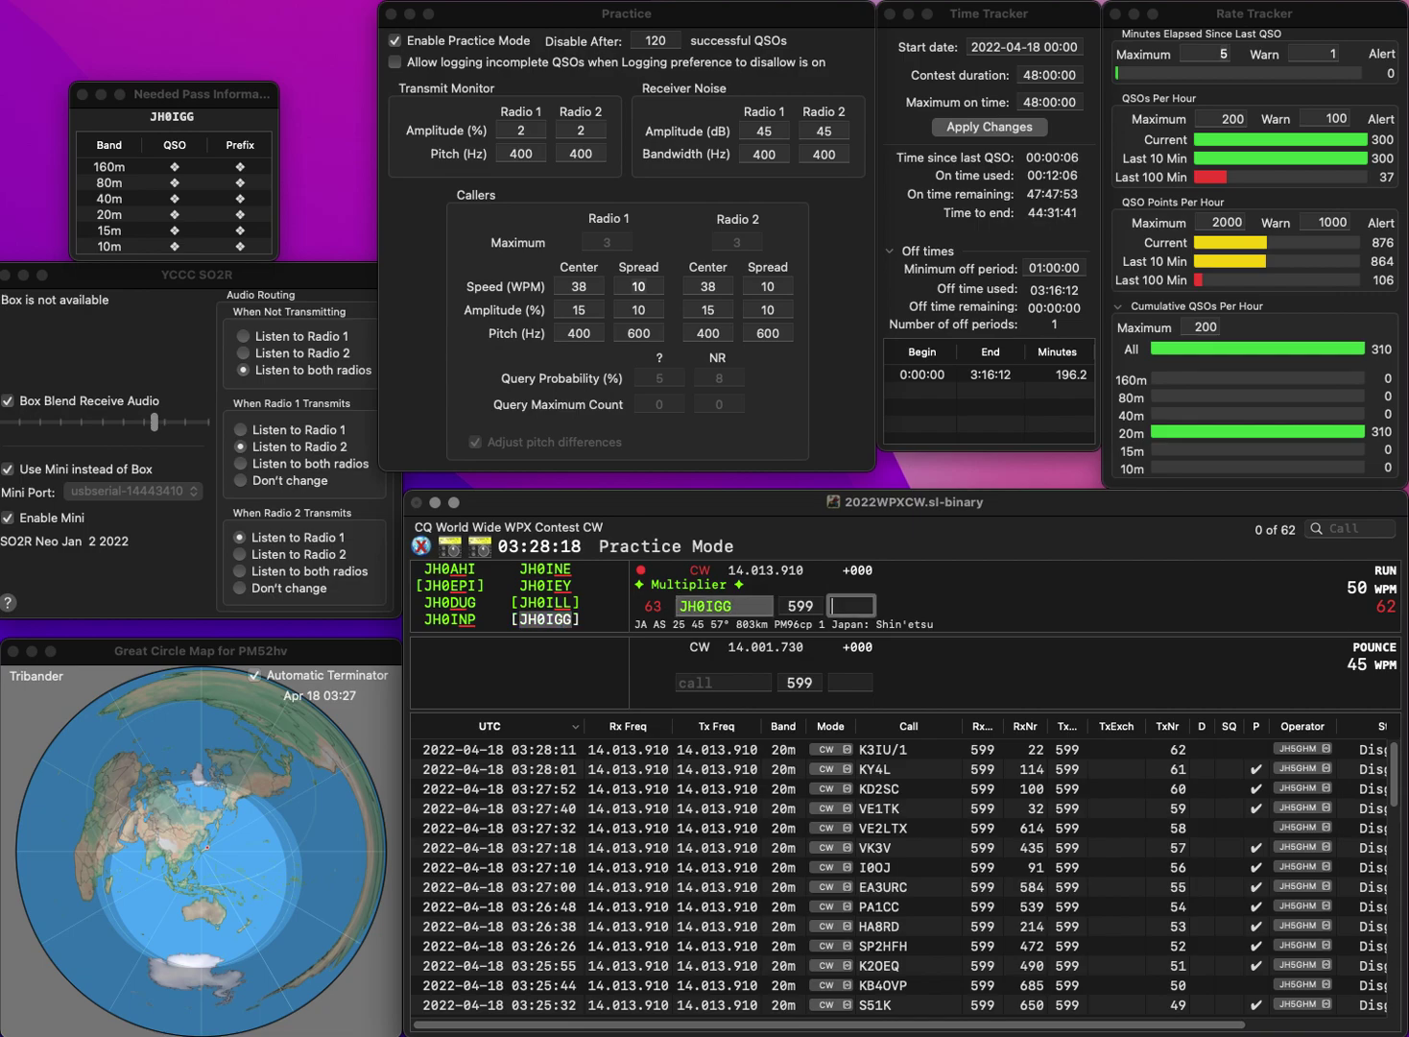
pyautogui.write('428')
pyautogui.press('Return')
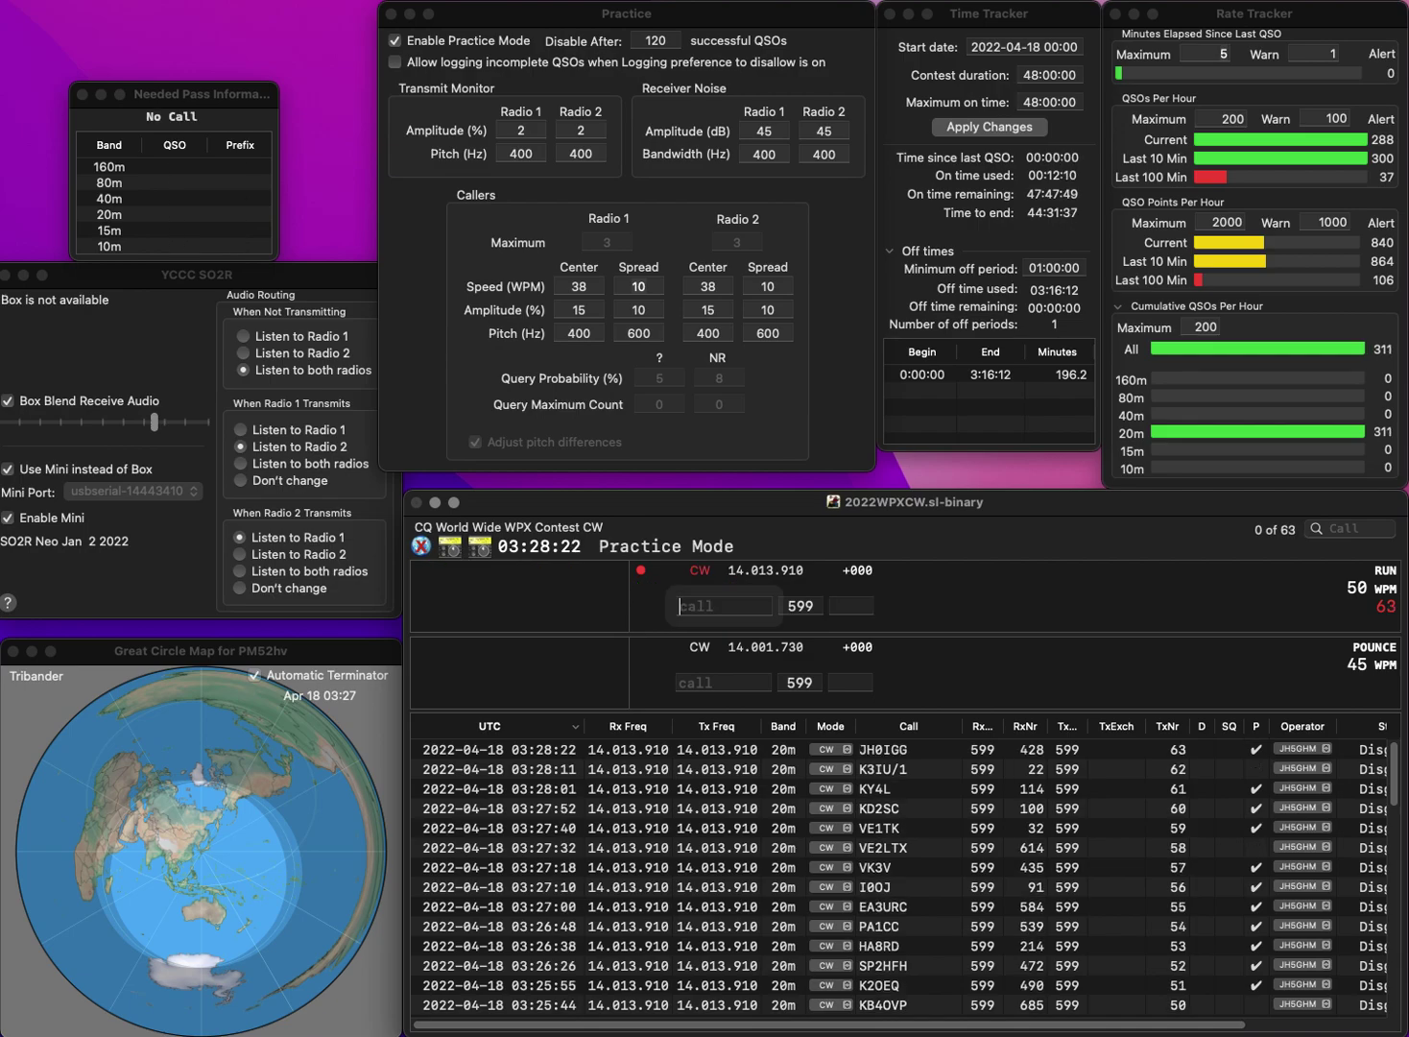
# Step: Log a contact with W0IRS on the run radio with received number 403
pyautogui.write('W0IRS')
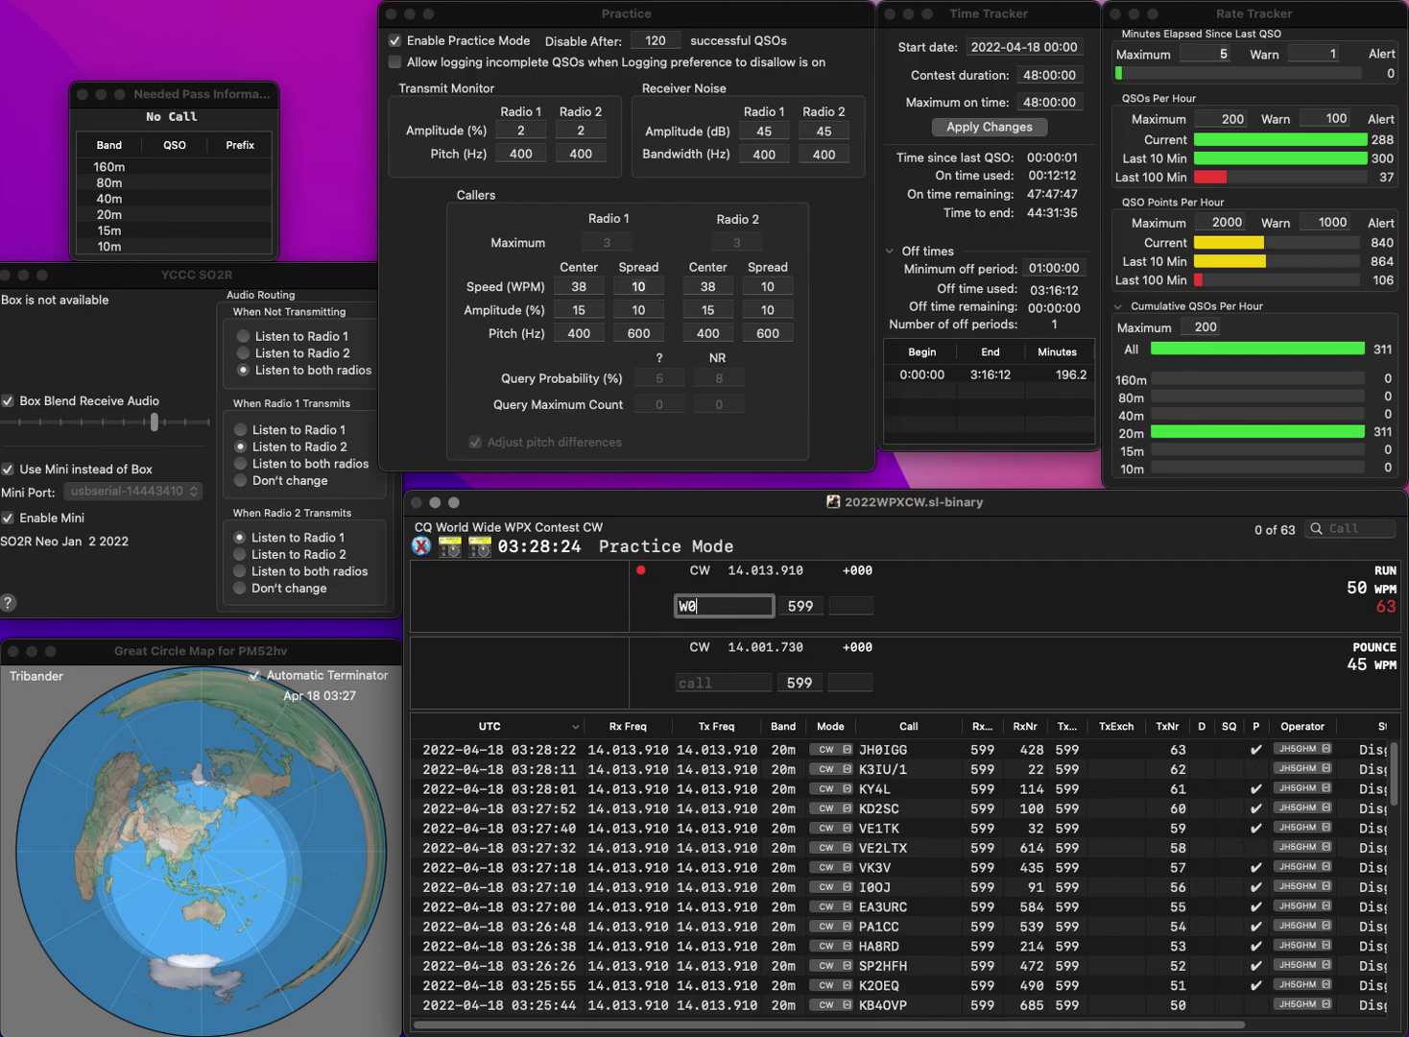
pyautogui.press('Return')
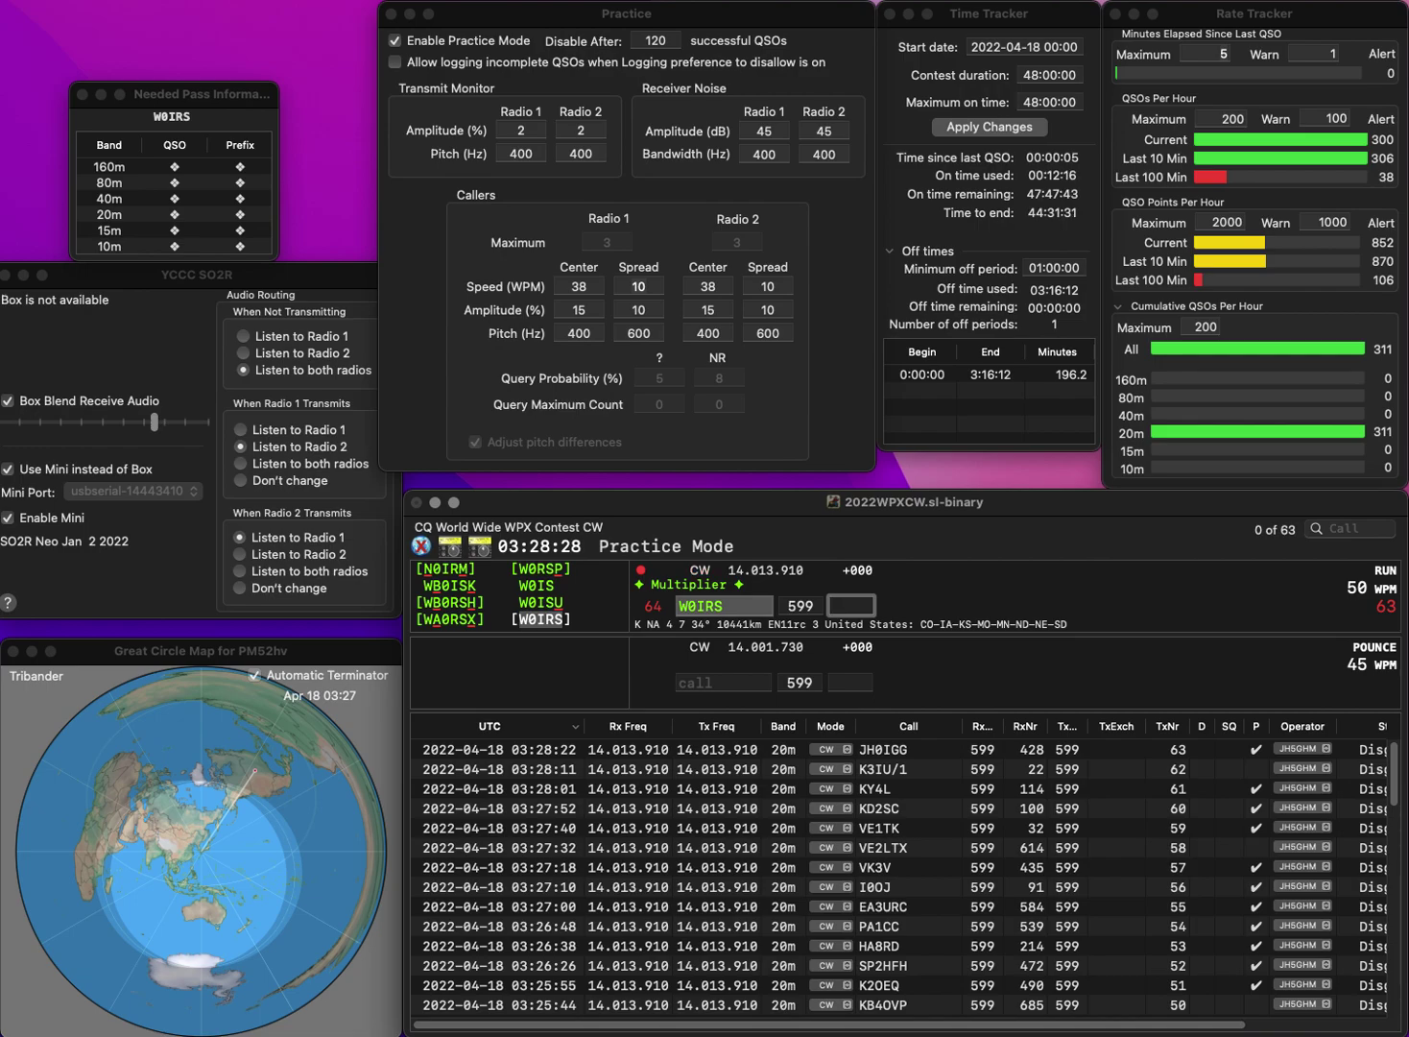
pyautogui.write('403')
pyautogui.press('Return')
# Step: Log a contact with N4CD on the run radio with received number 491
pyautogui.write('N4CD')
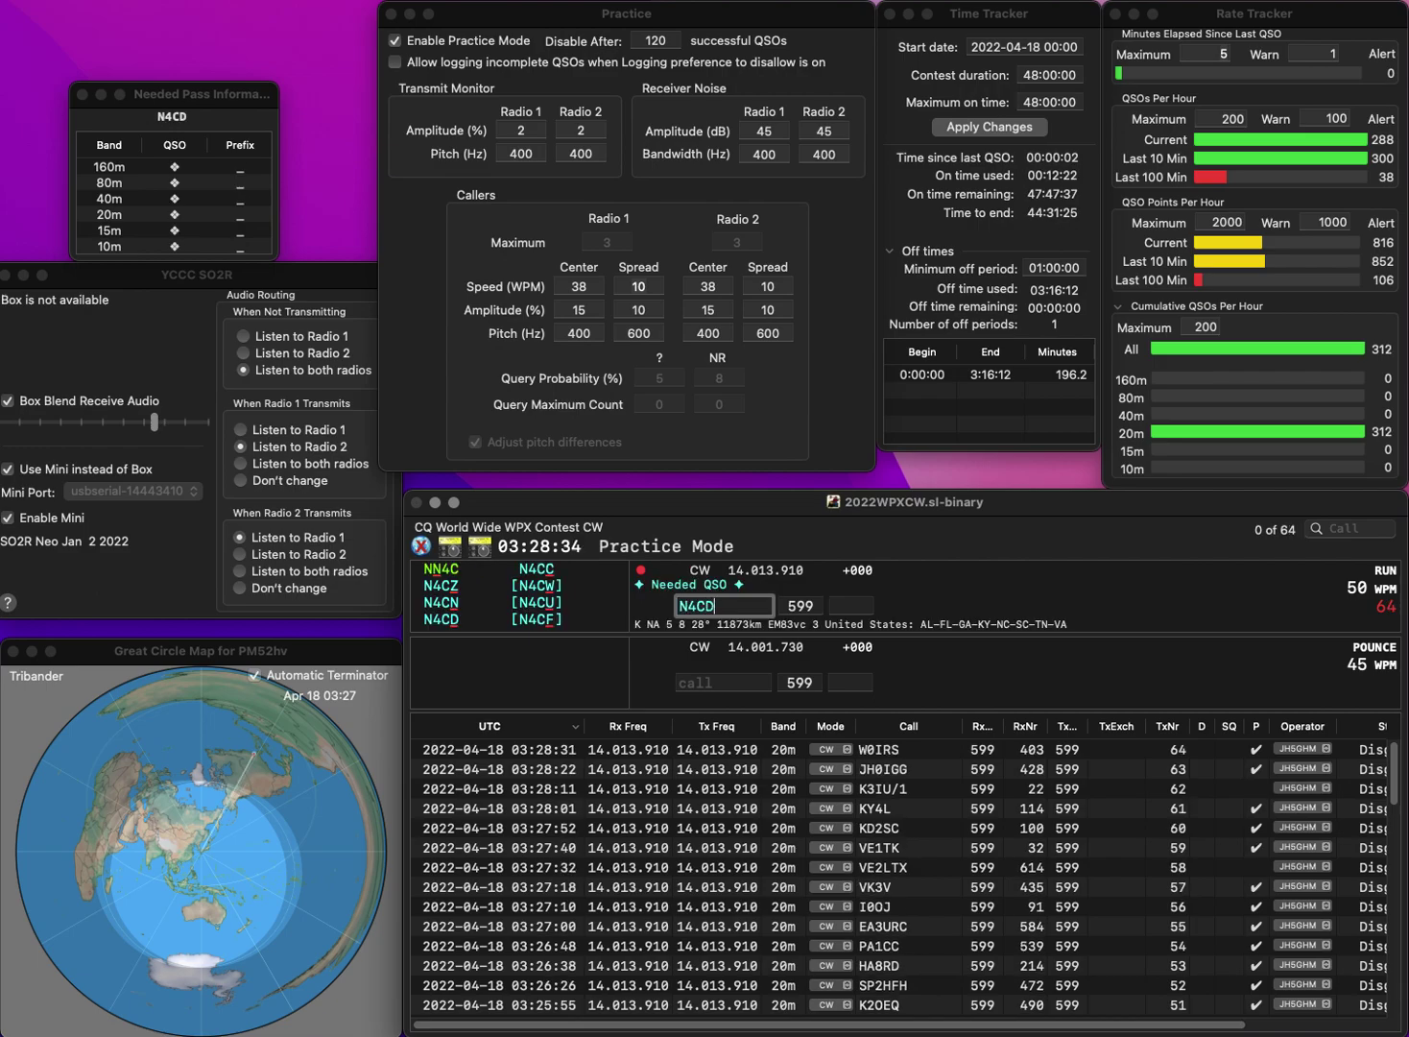
pyautogui.press('Return')
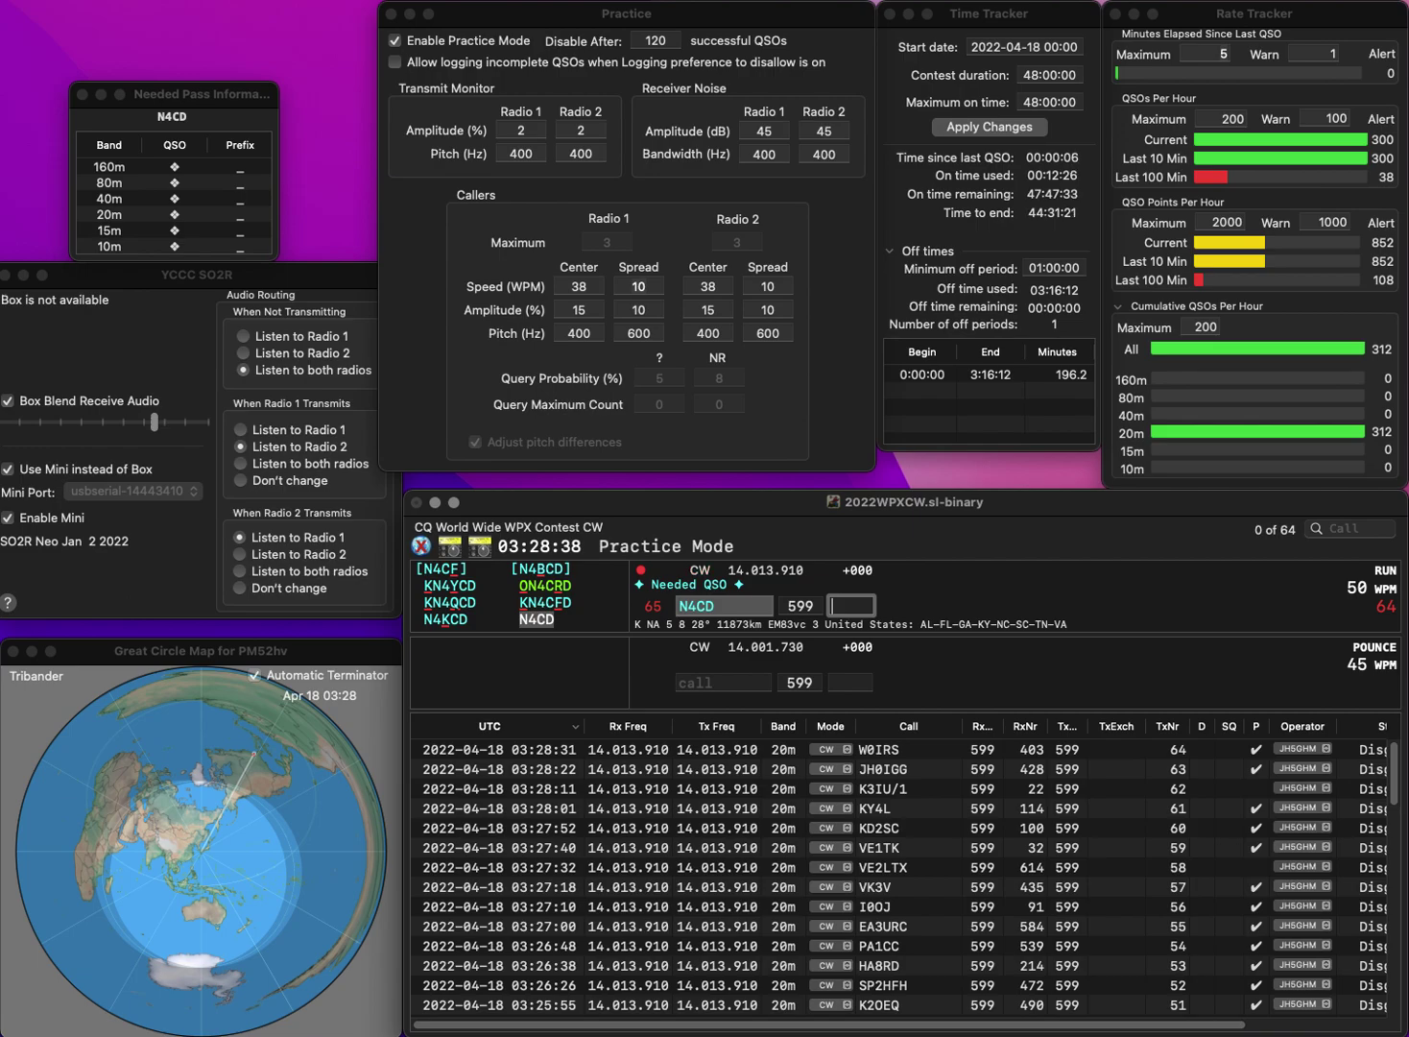
pyautogui.write('491')
pyautogui.press('Return')
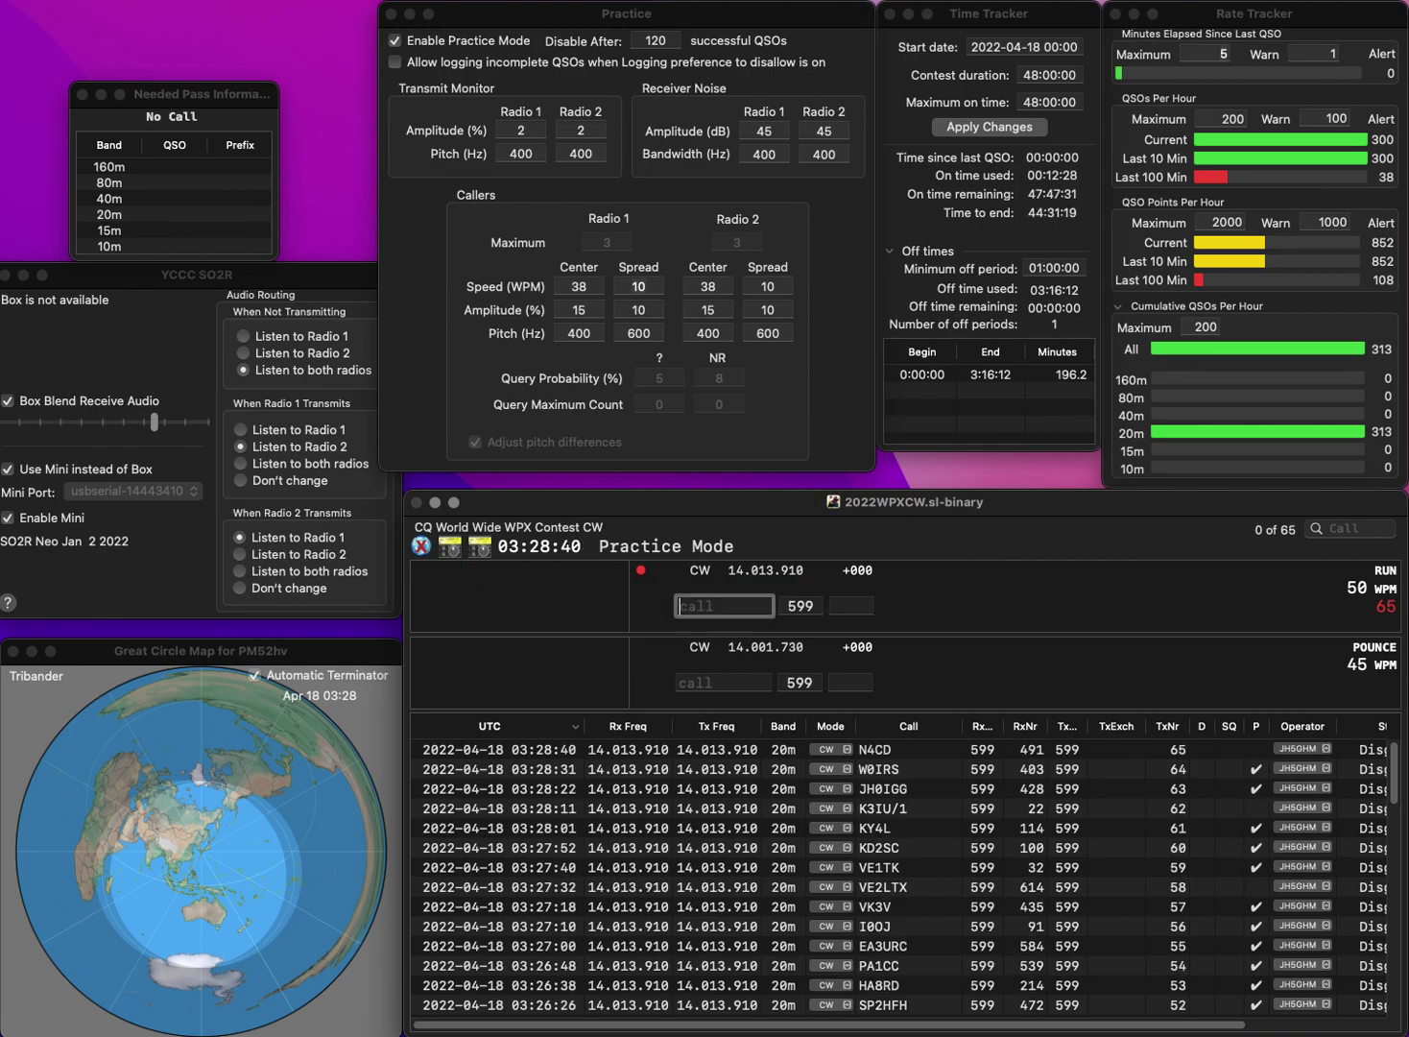
# Step: Log a contact with WT4DX on the run radio with received number 929
pyautogui.write('WT4DX')
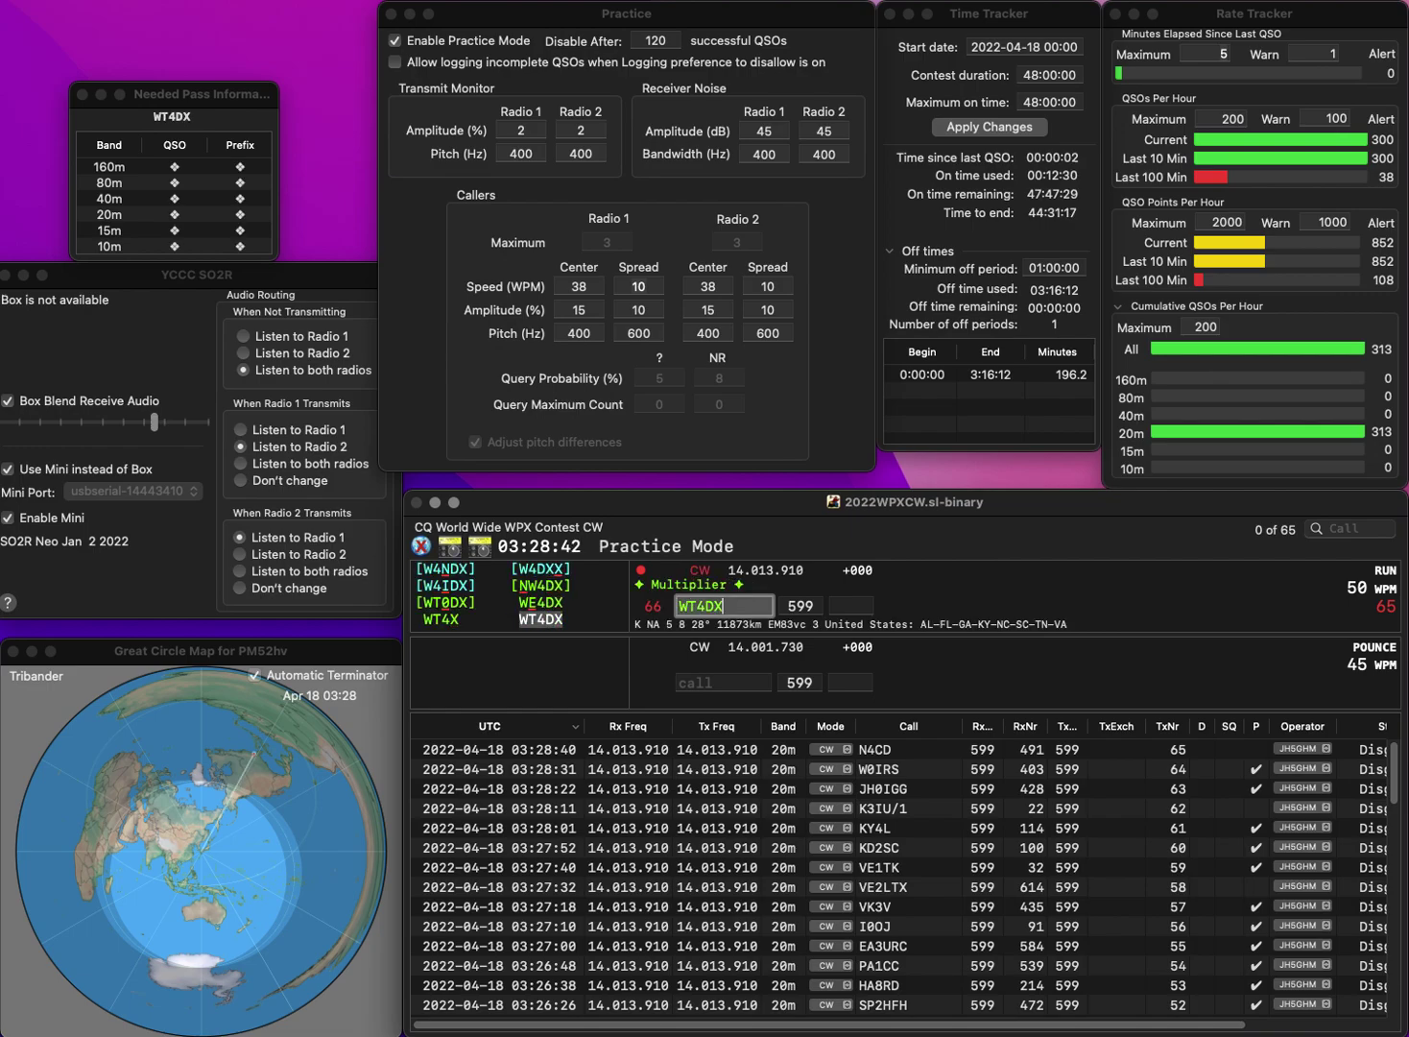
pyautogui.press('Return')
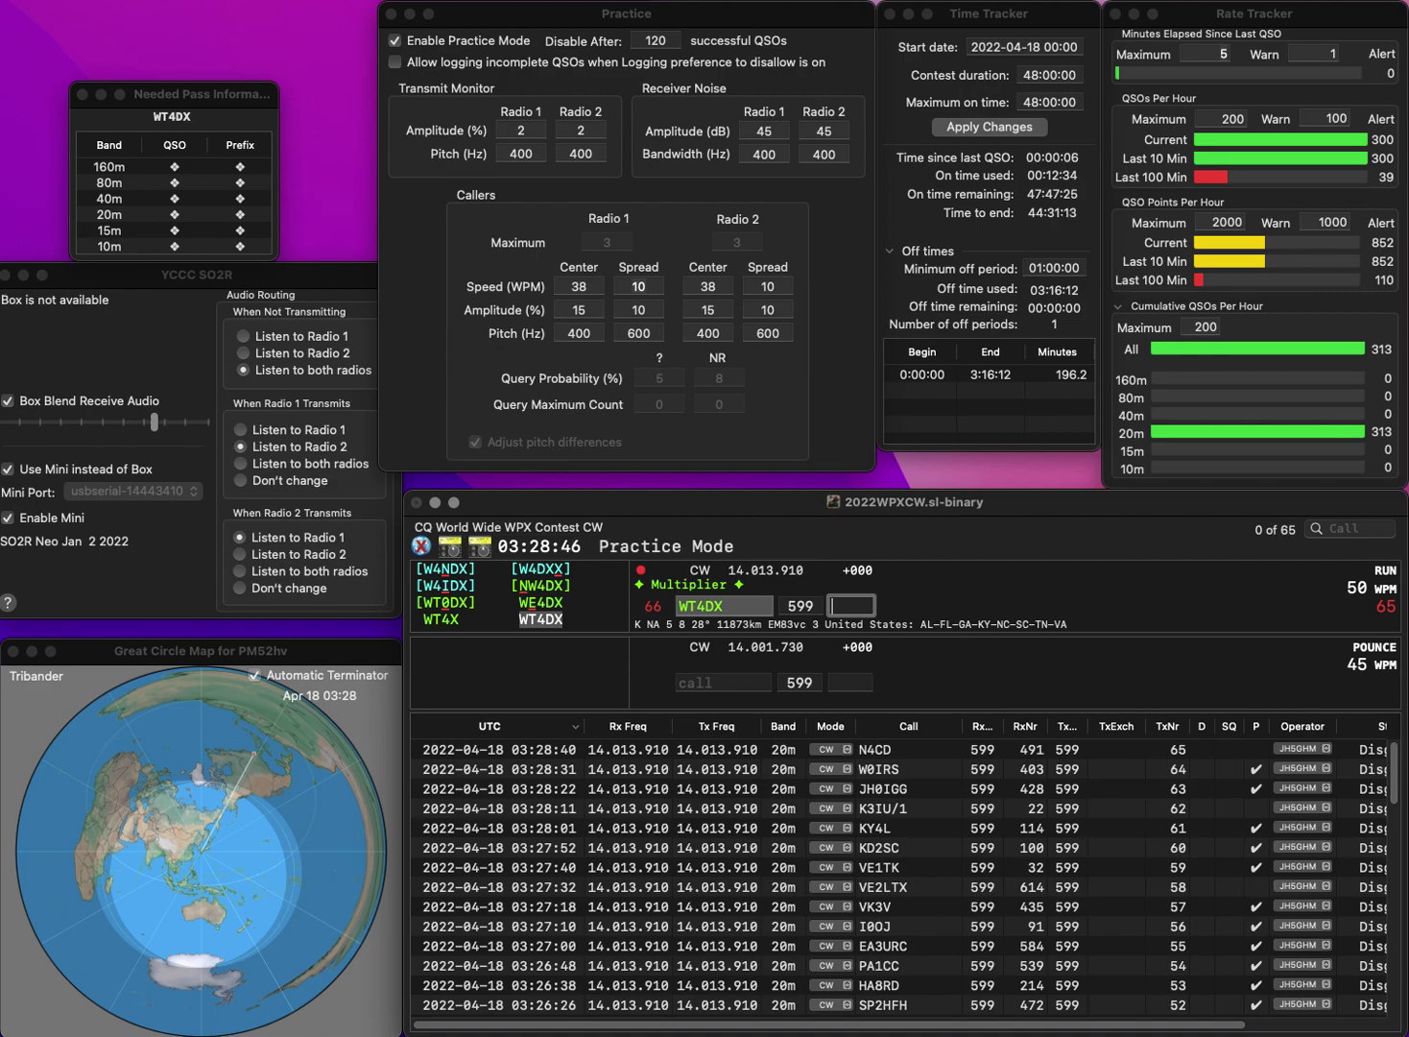
pyautogui.write('929')
pyautogui.press('Return')
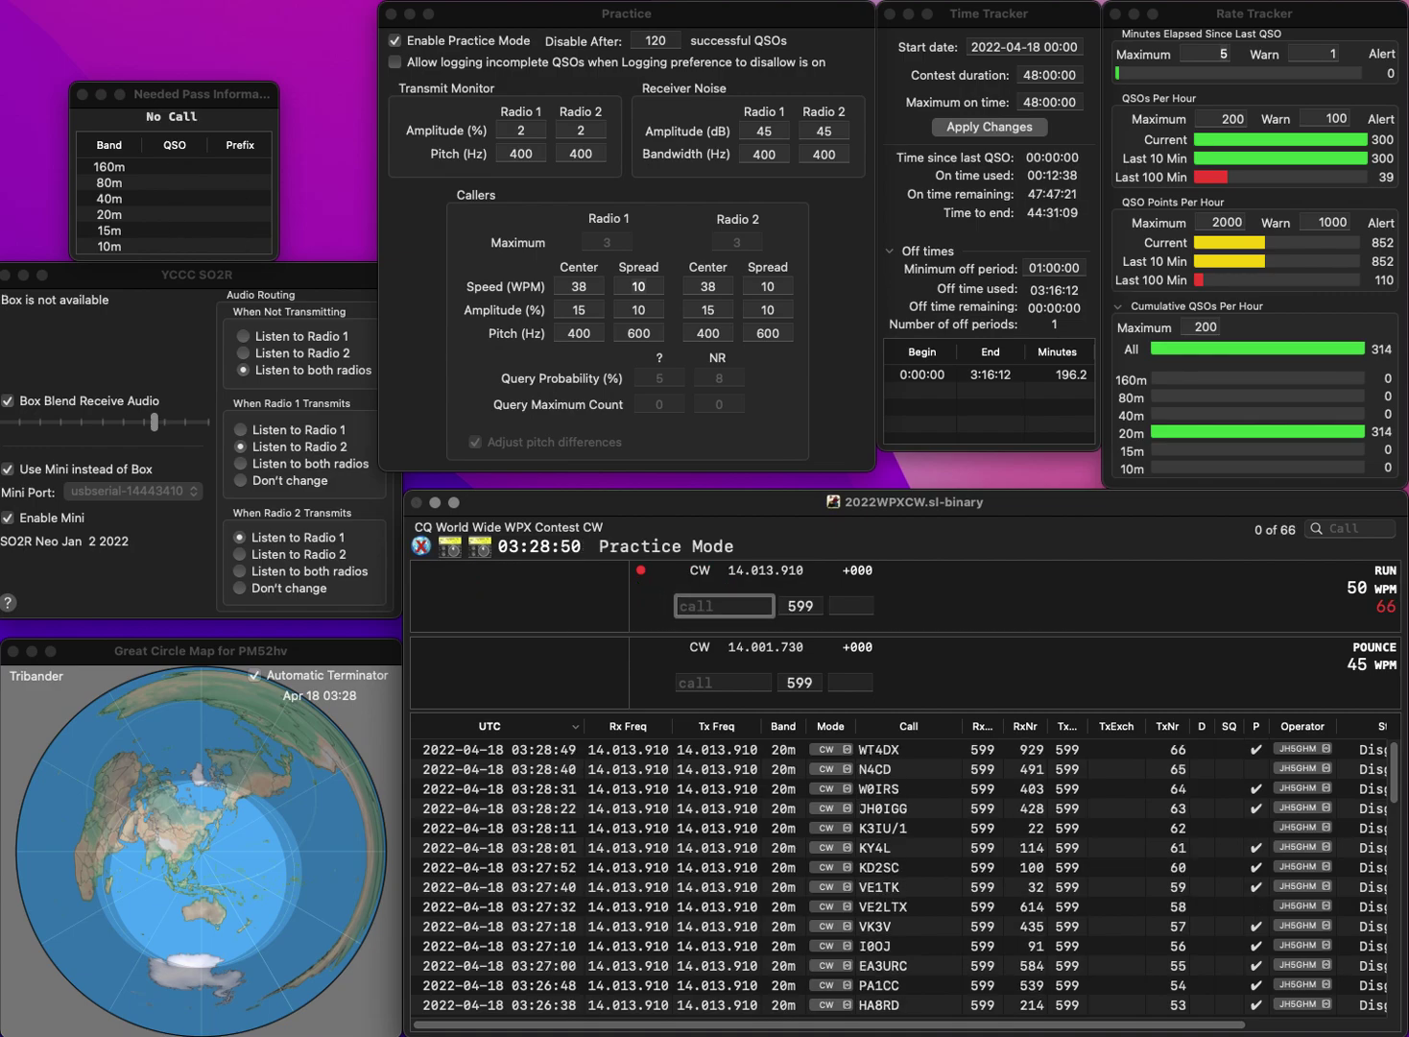
pyautogui.write('5FD')
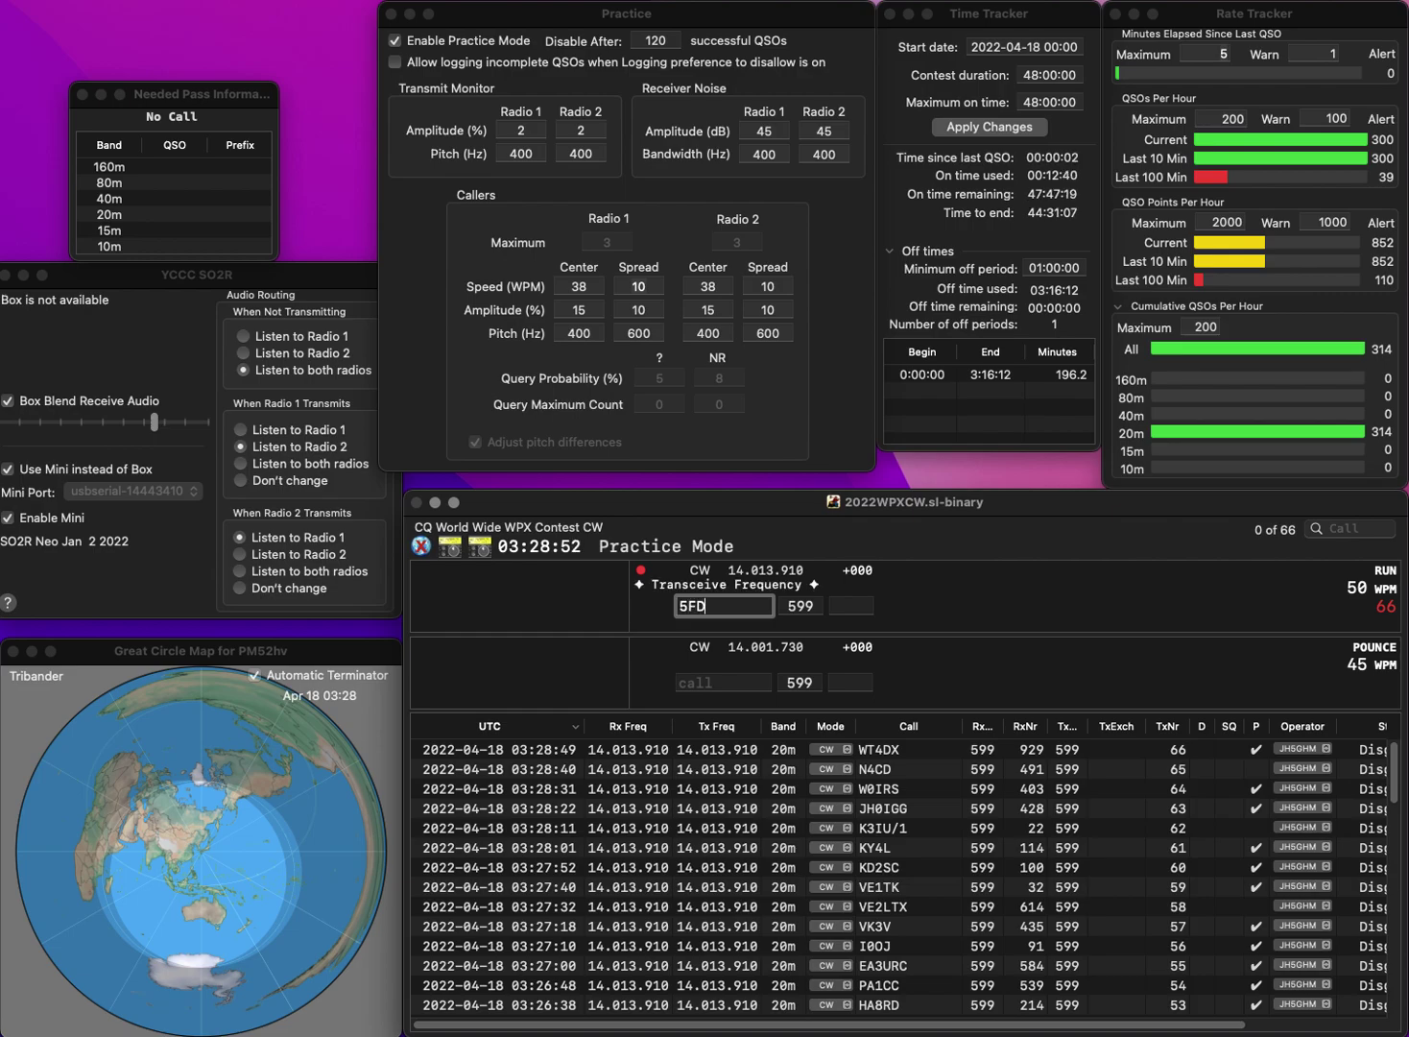
pyautogui.write('EIZ')
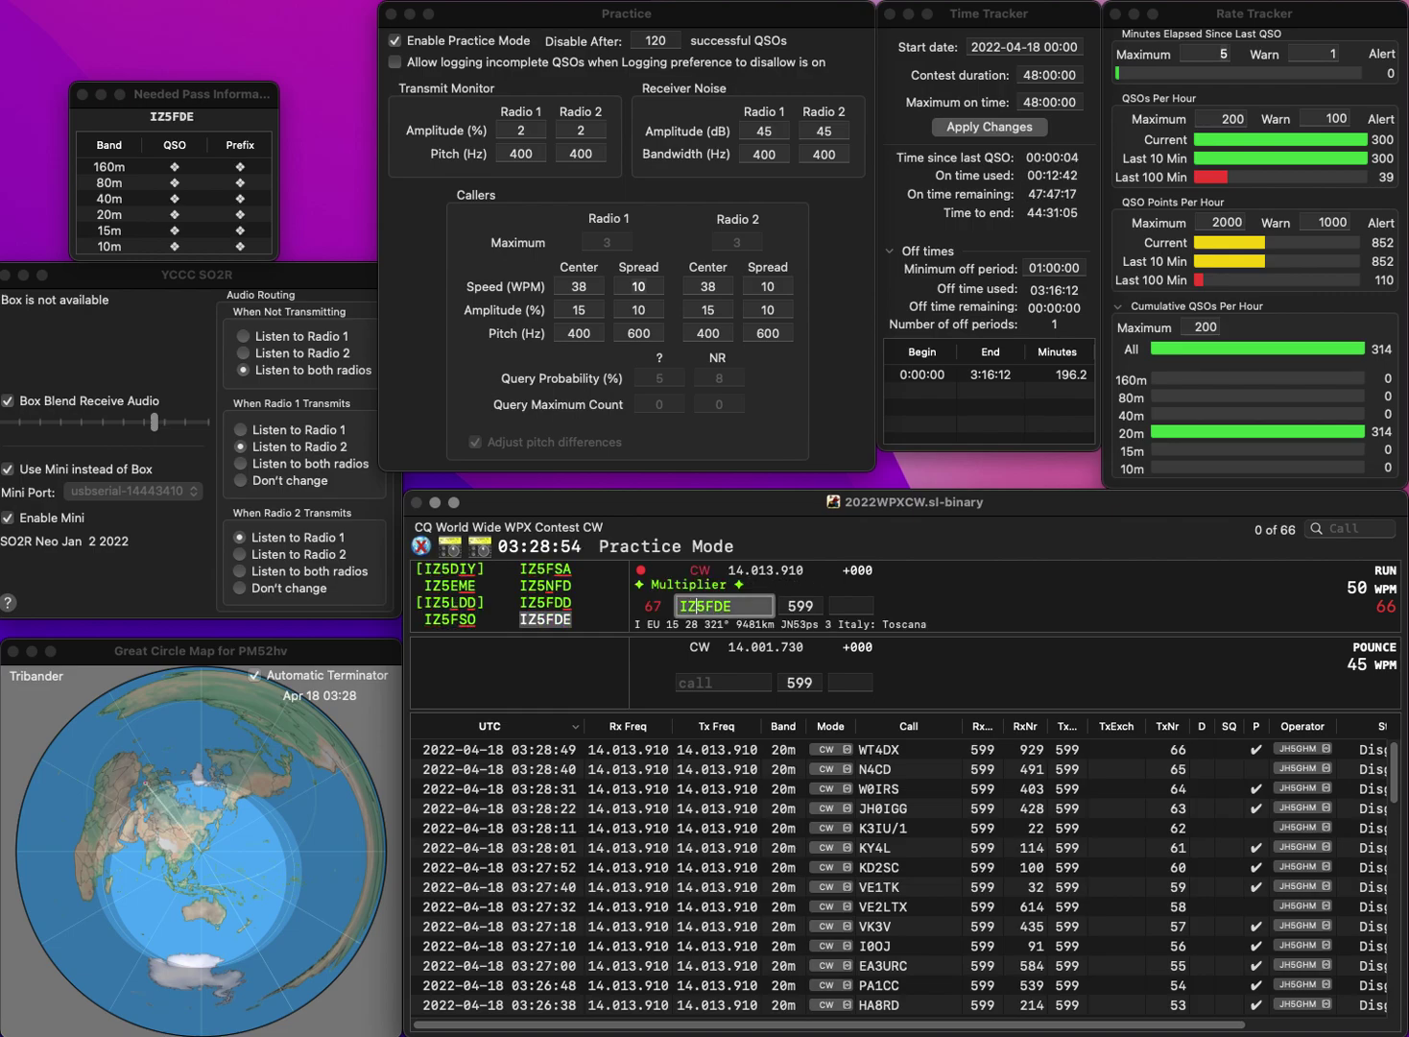
pyautogui.press('space')
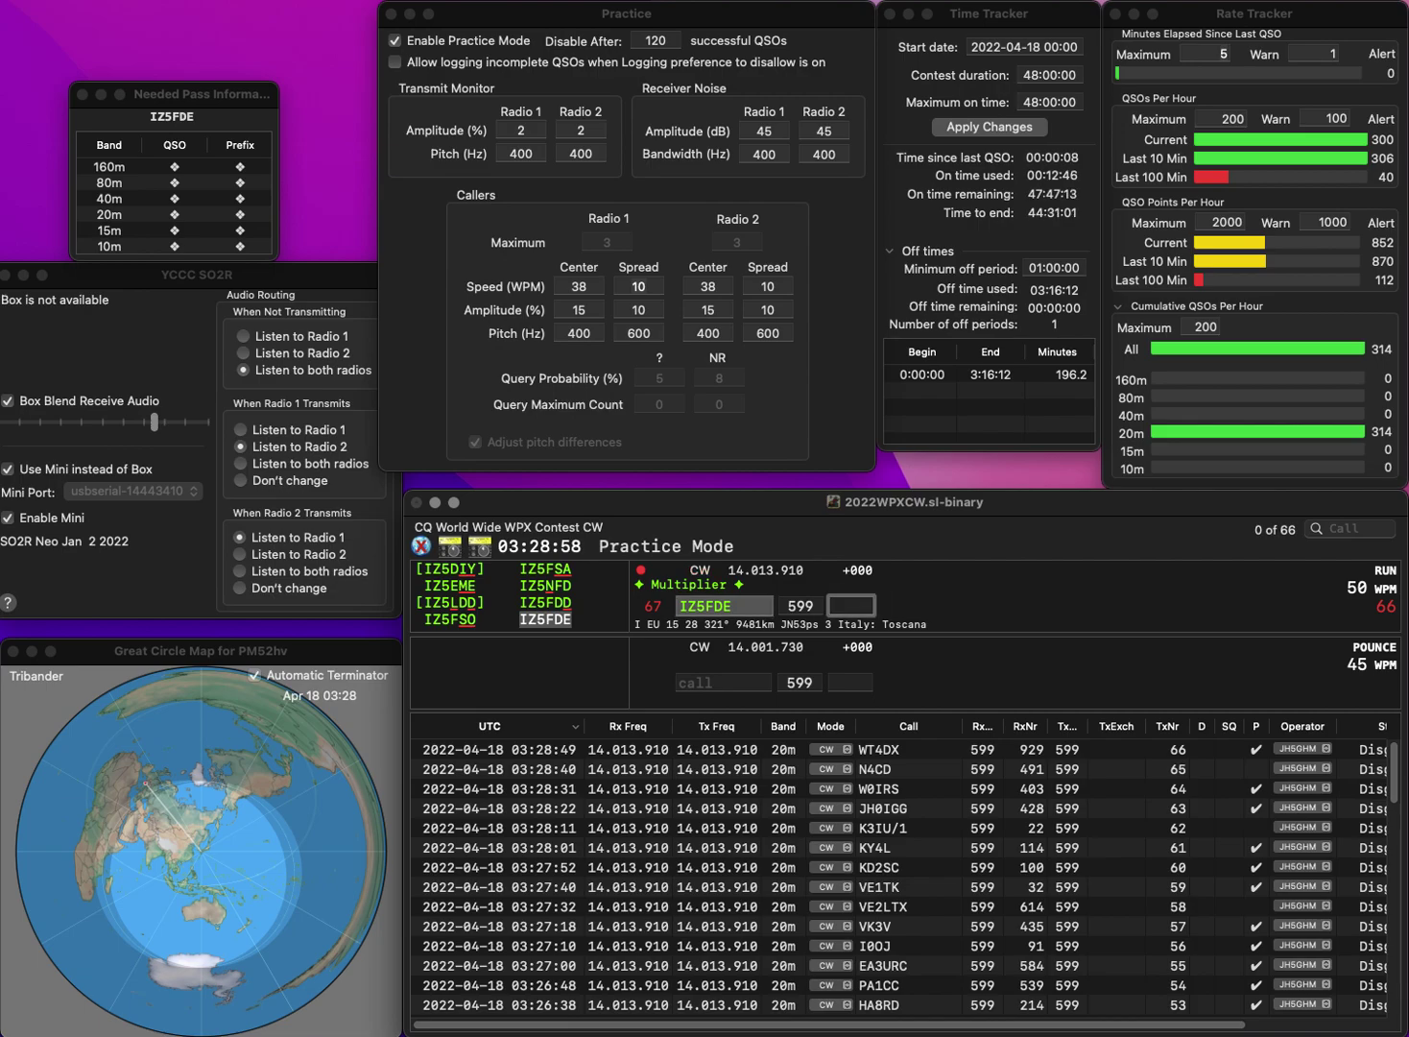
pyautogui.write('626')
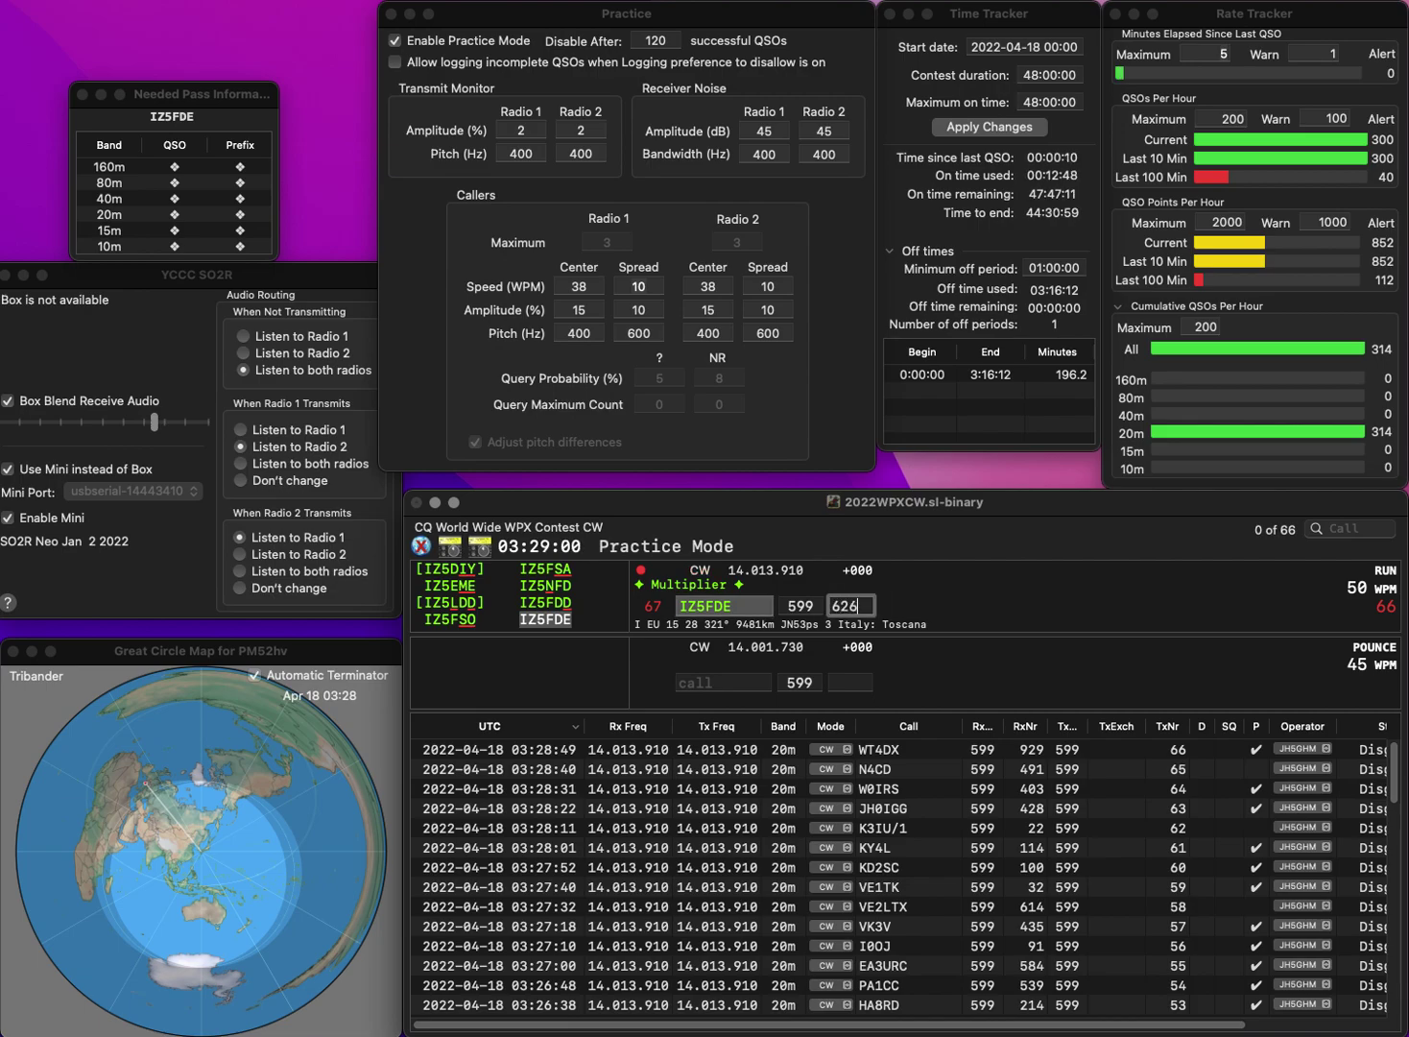
pyautogui.press('Return')
pyautogui.write('WN2X')
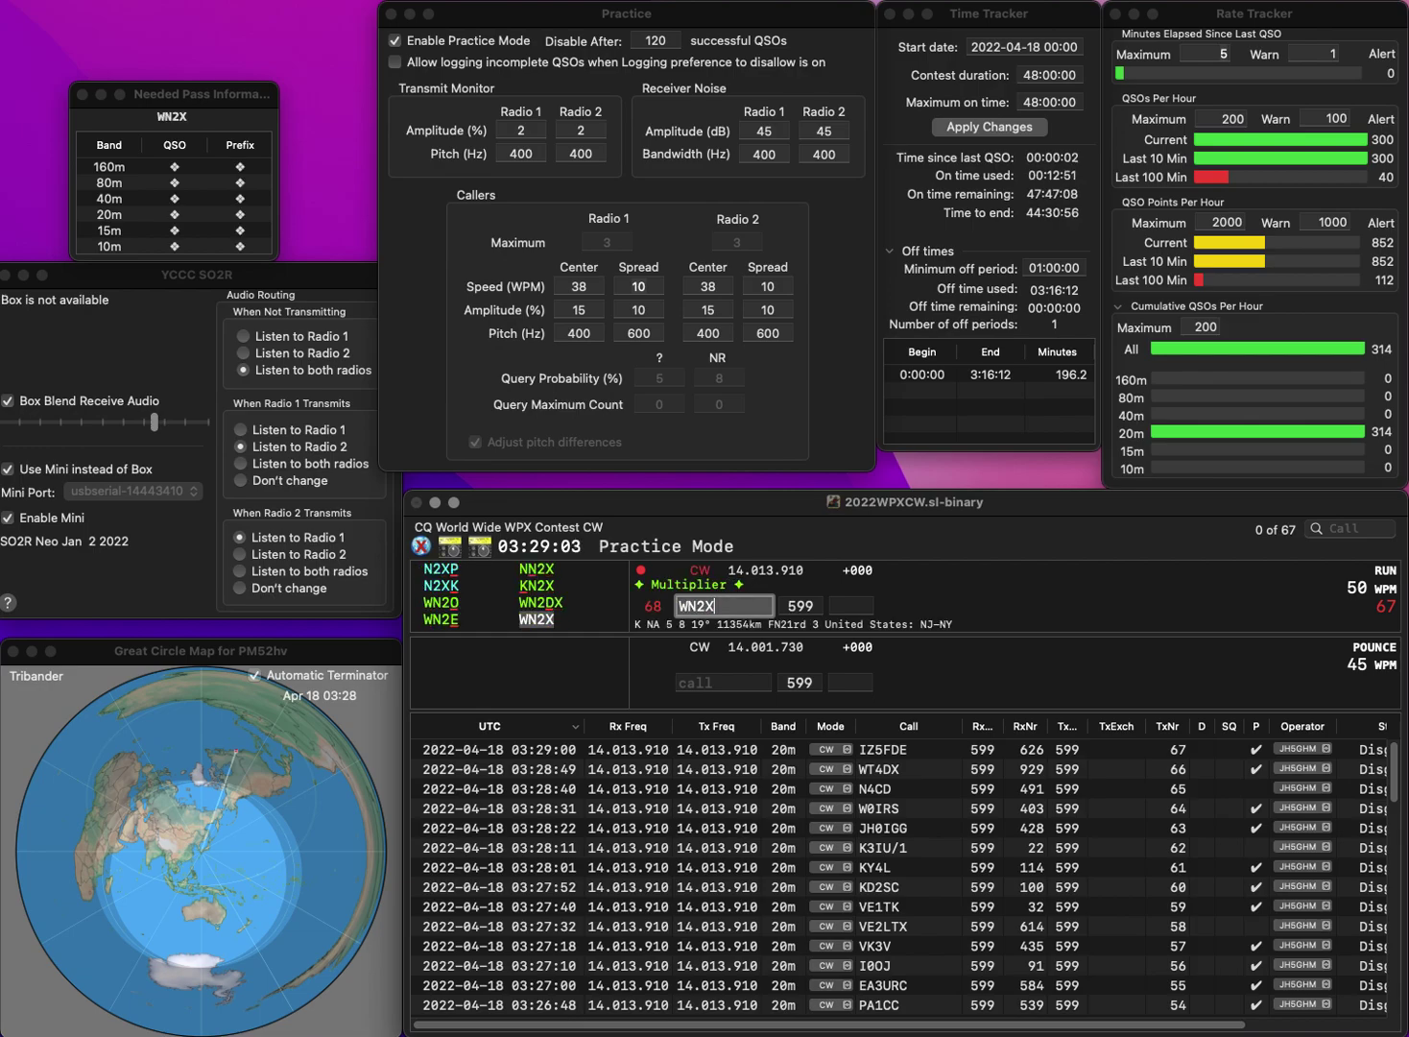
pyautogui.press('Return')
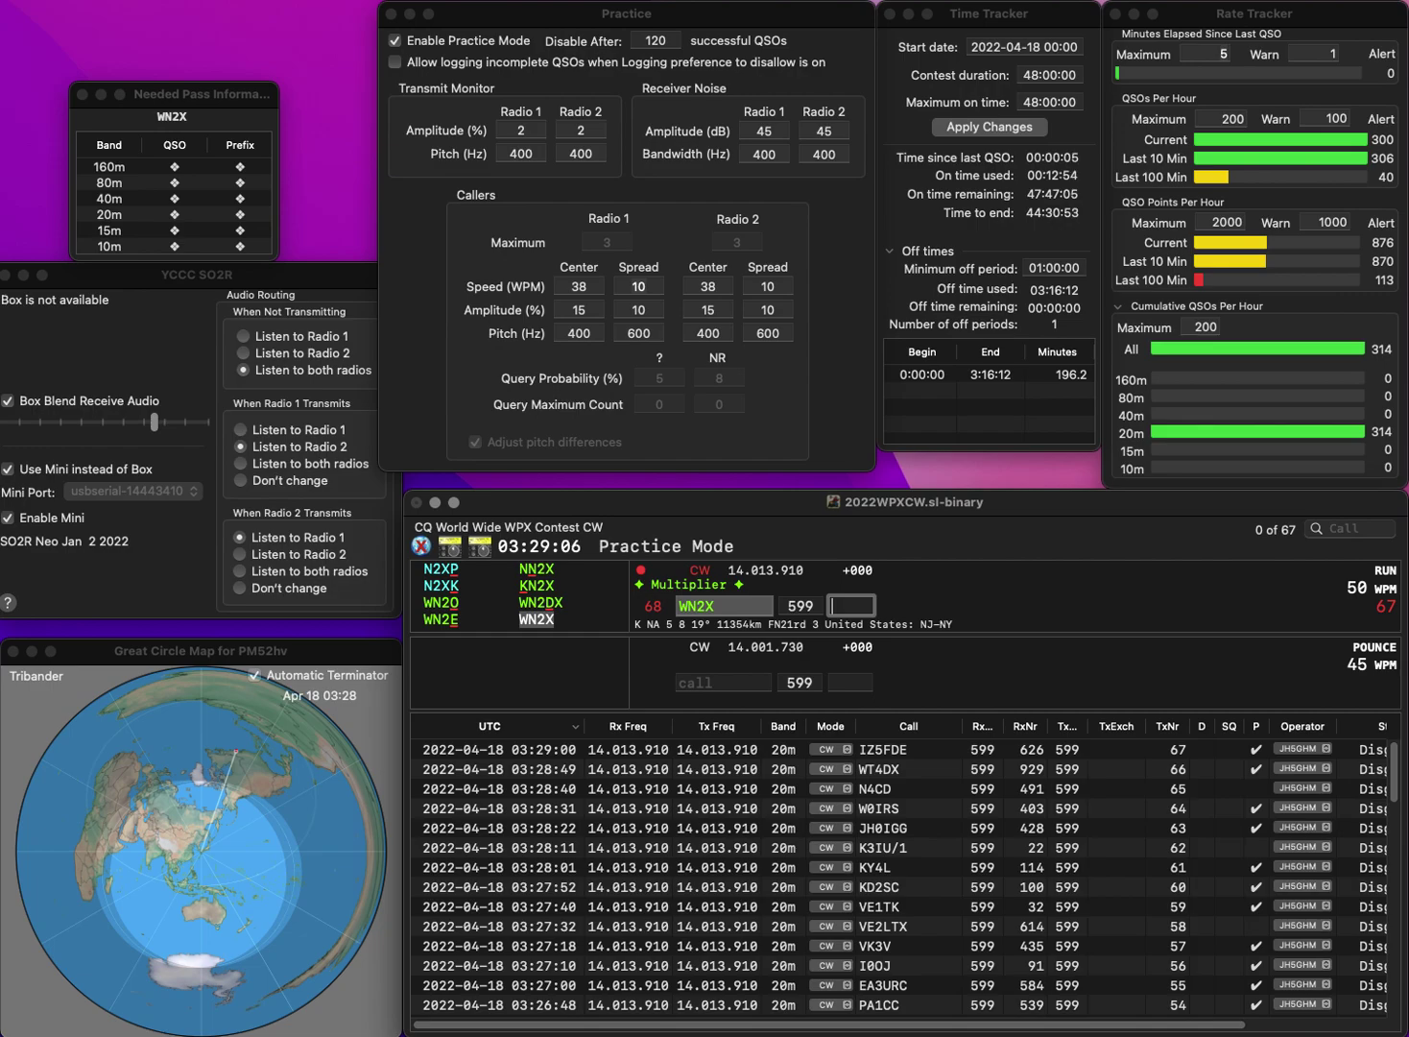
pyautogui.write('919')
pyautogui.press('Return')
# Step: Log a contact with K9ACM on the run radio with received number 525
pyautogui.write('K9ACM')
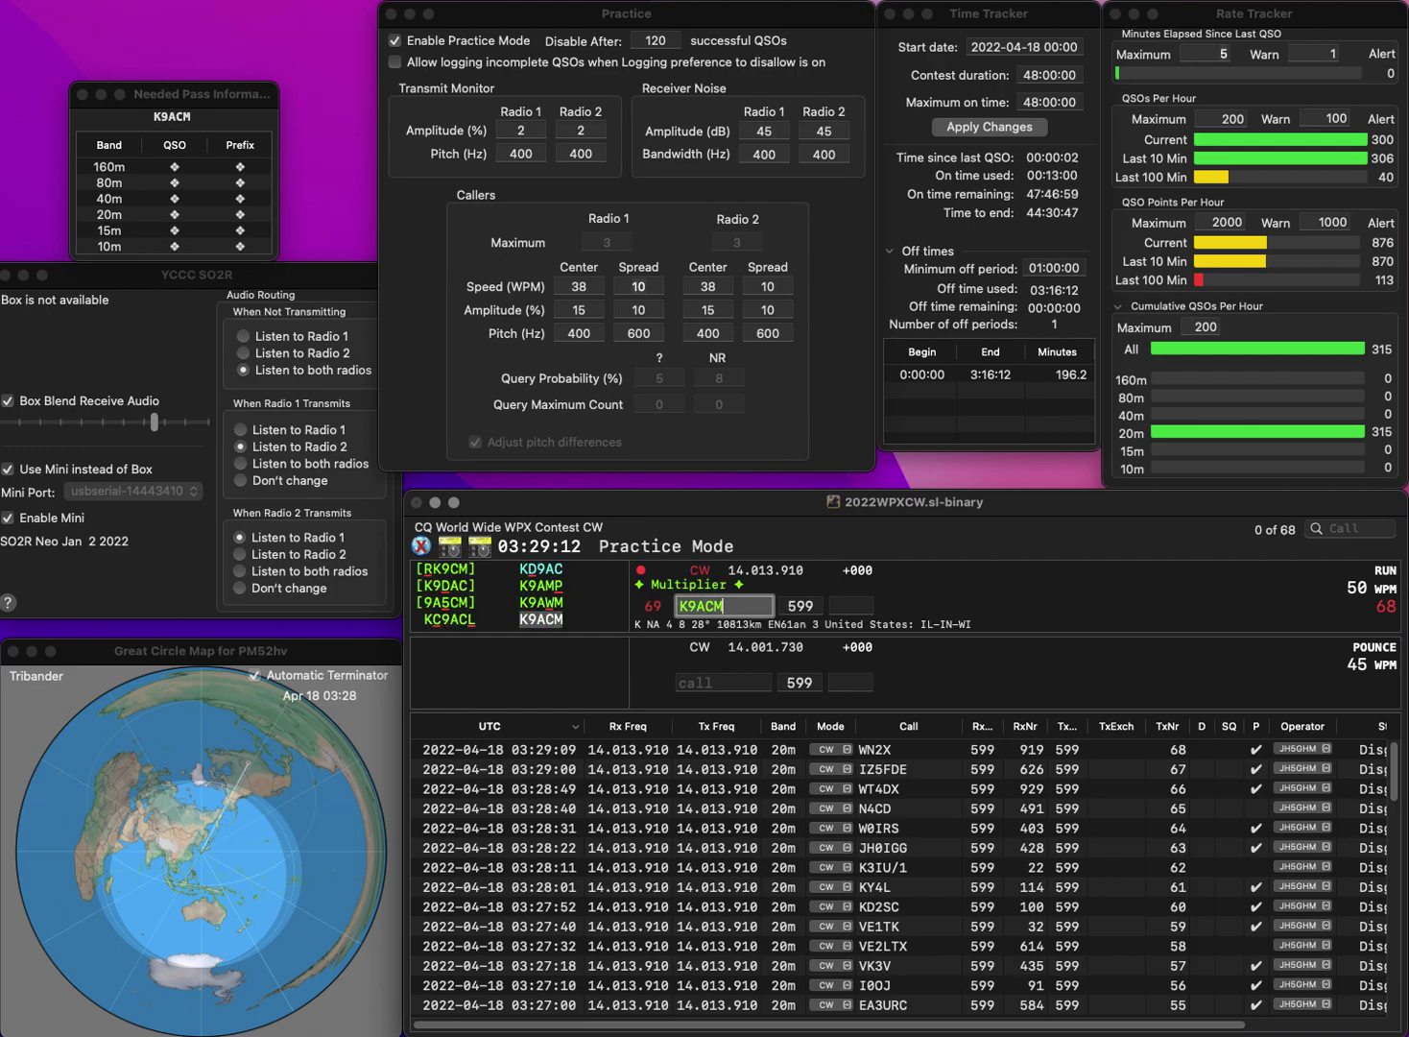
pyautogui.press('space')
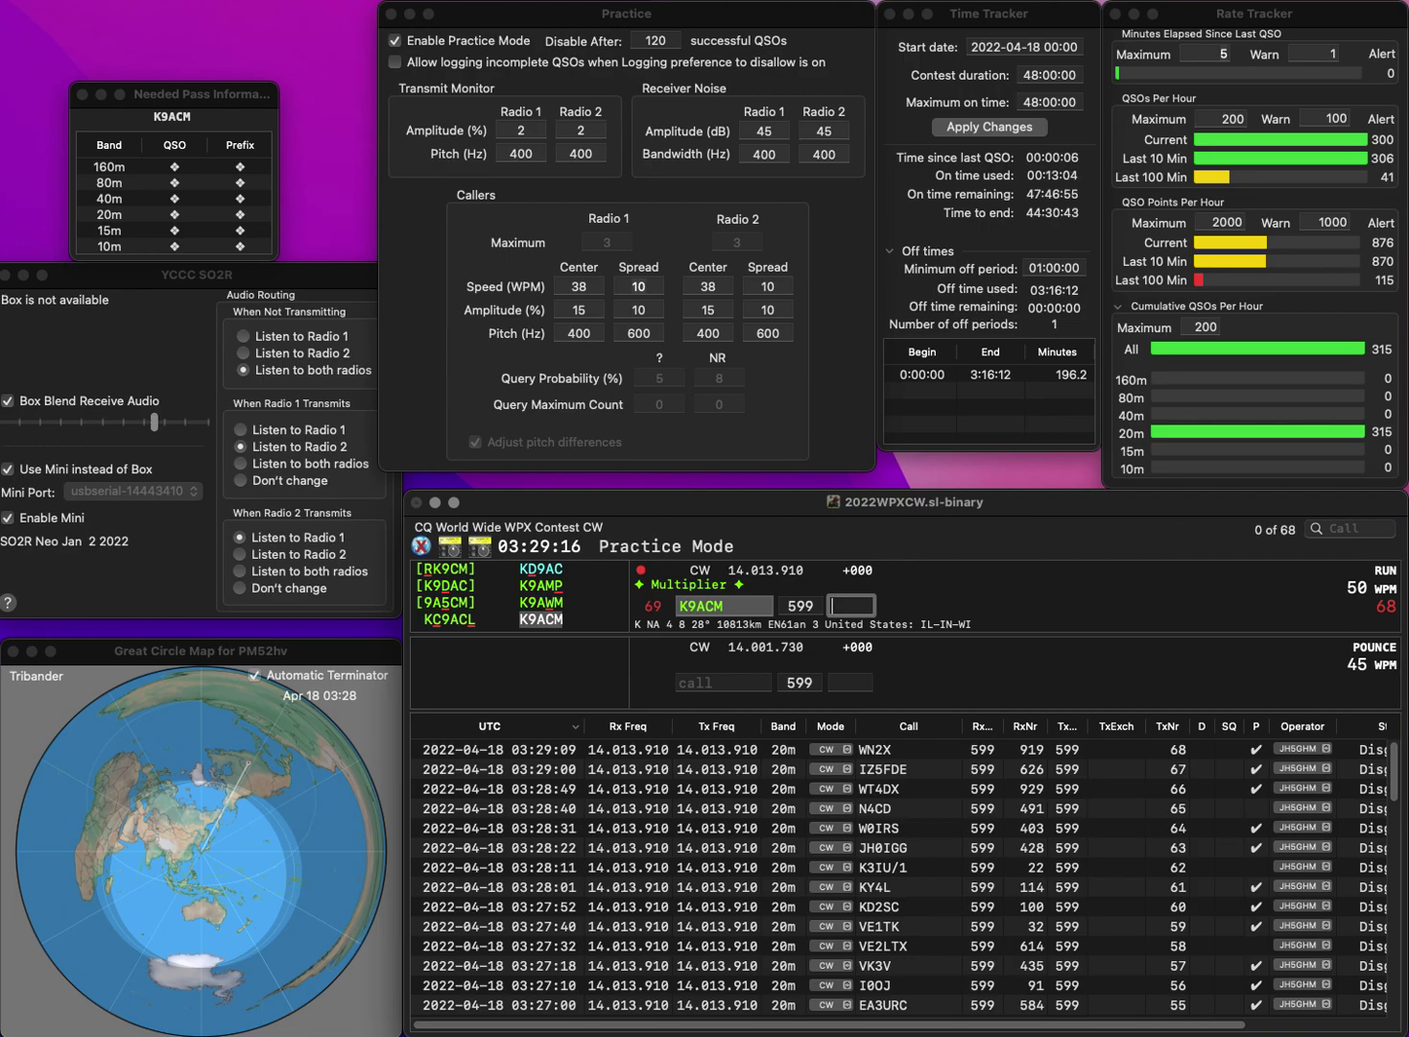
pyautogui.write('525')
pyautogui.press('Return')
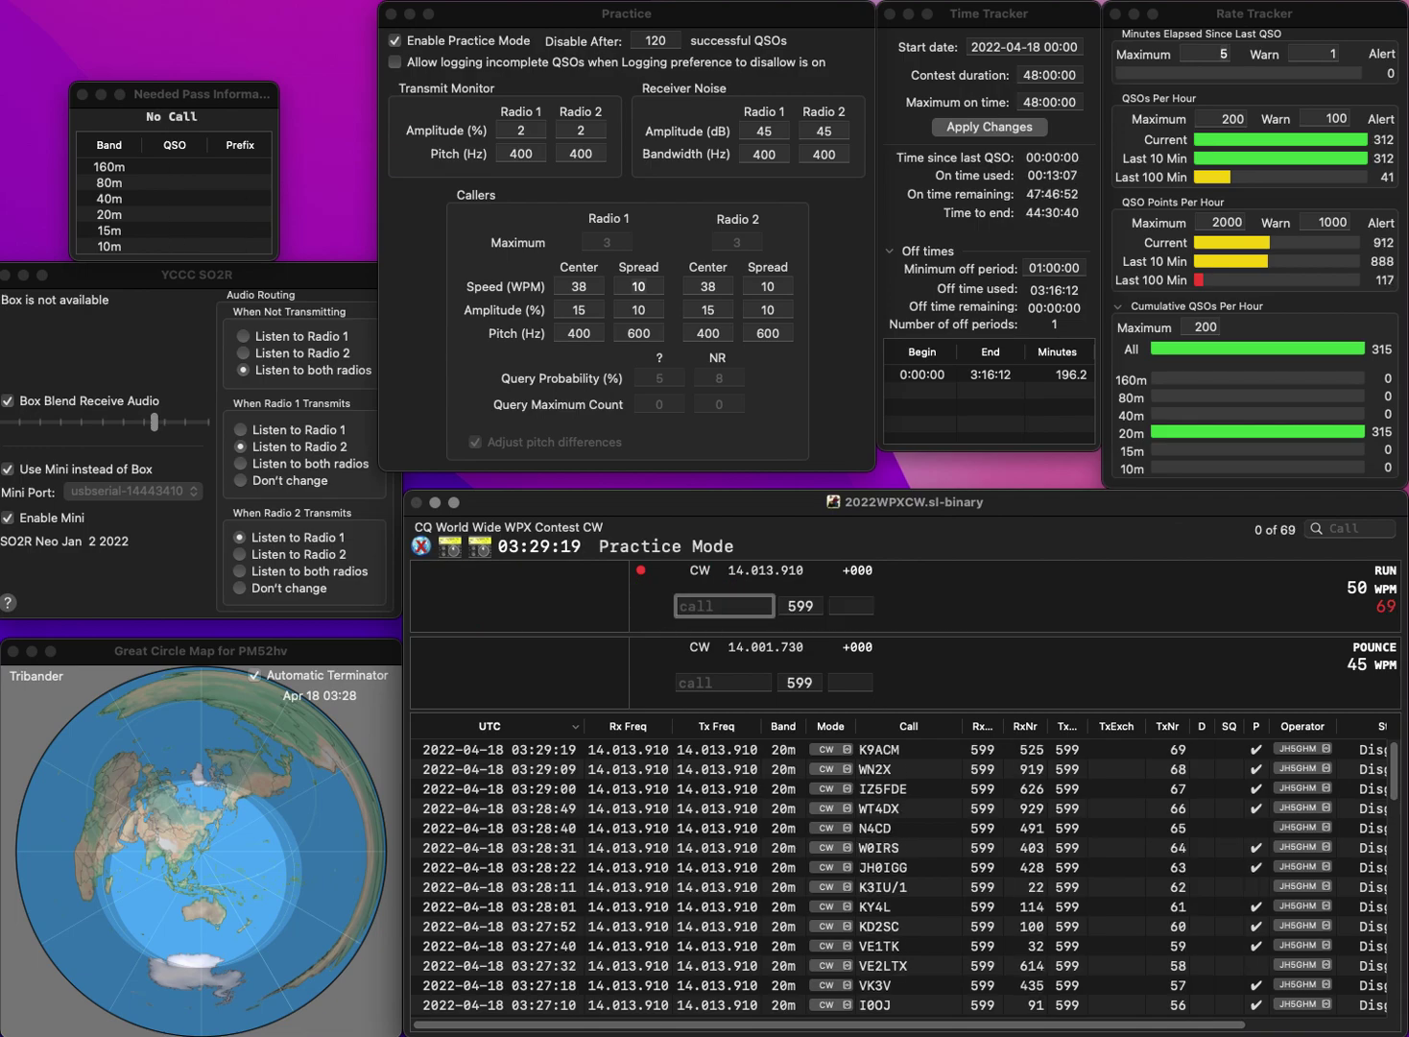
pyautogui.write('OK1DR')
pyautogui.press('Left')
pyautogui.press('BackSpace')
pyautogui.write('B')
pyautogui.press('Return')
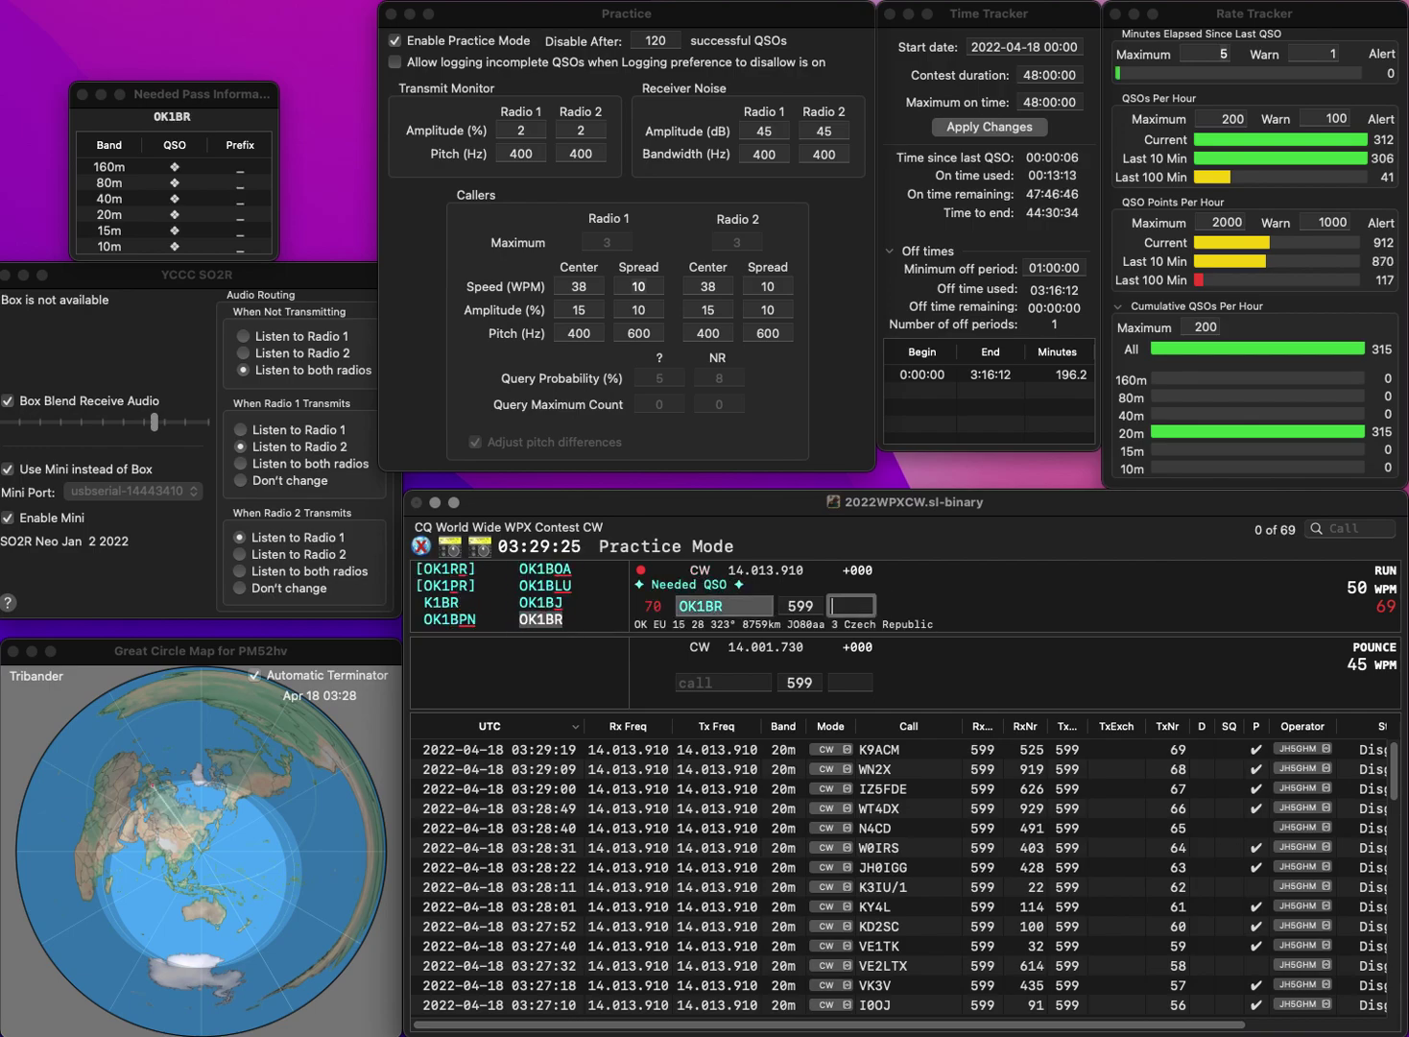
pyautogui.write('484')
pyautogui.press('Return')
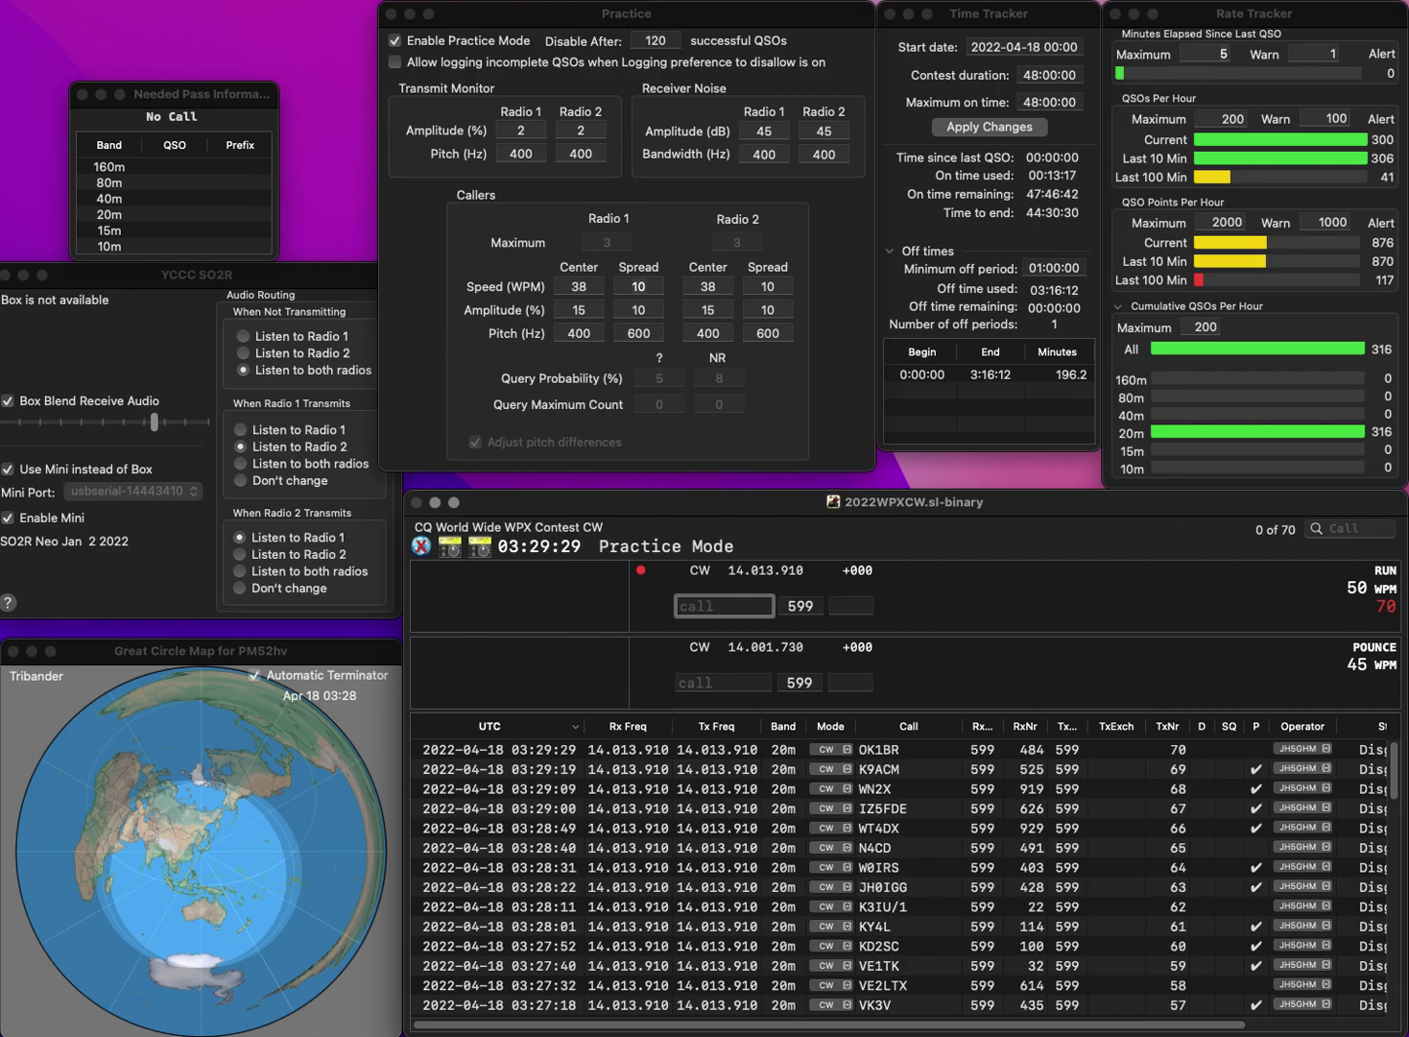
# Step: Log a contact with DF1BV on the run radio with received number 827
pyautogui.write('DF1XV')
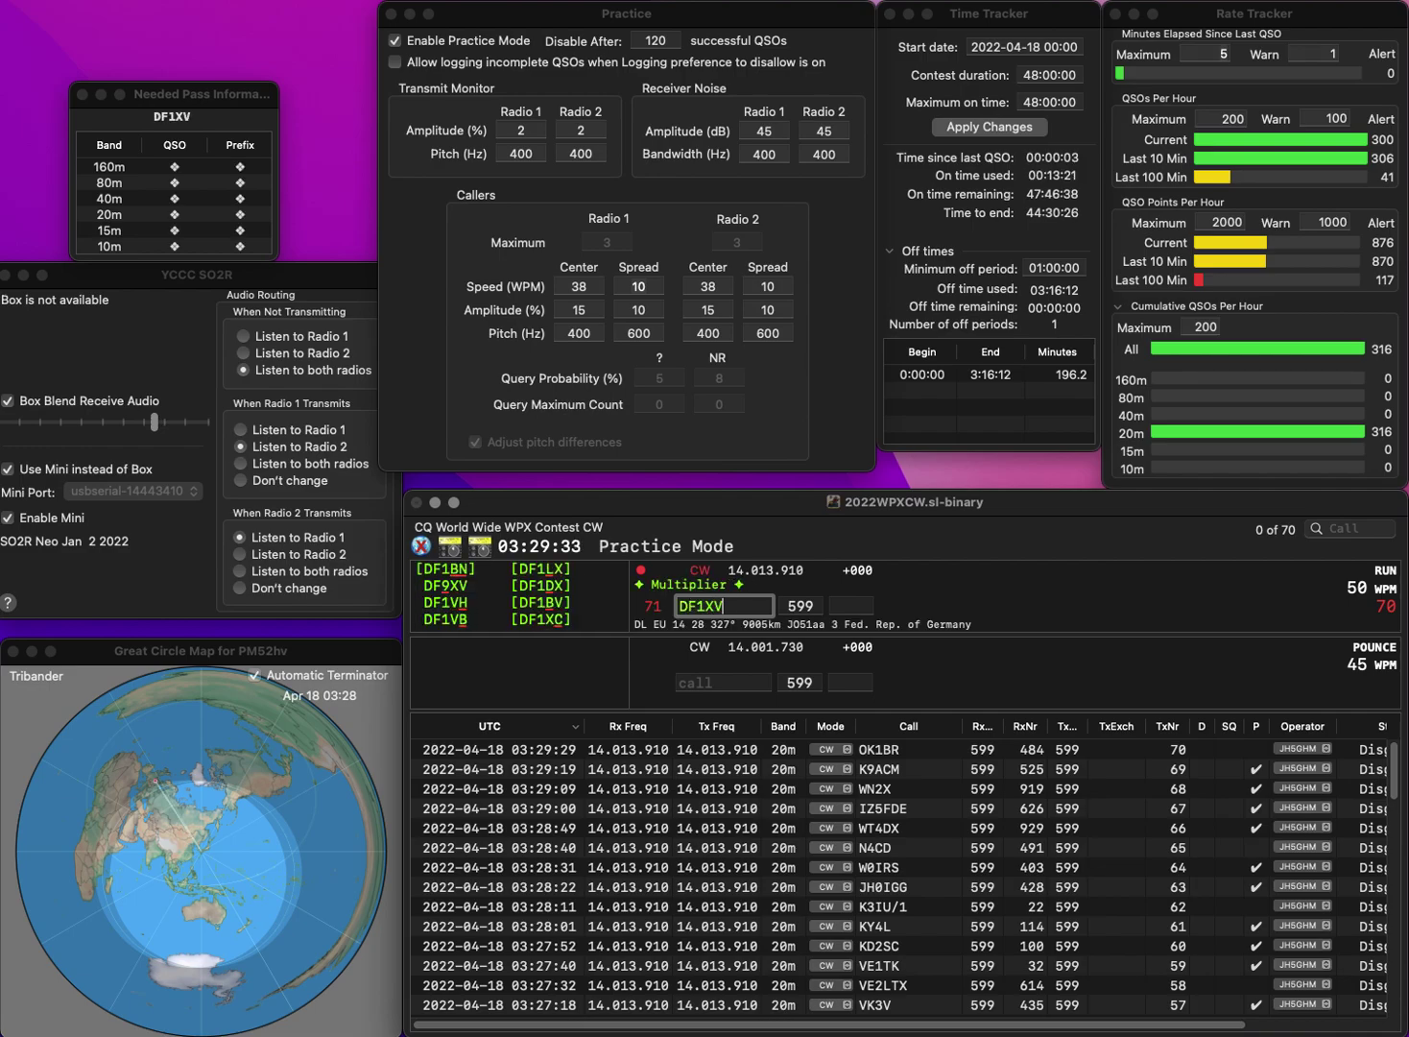
pyautogui.press('BackSpace')
pyautogui.press('BackSpace')
pyautogui.write('BV')
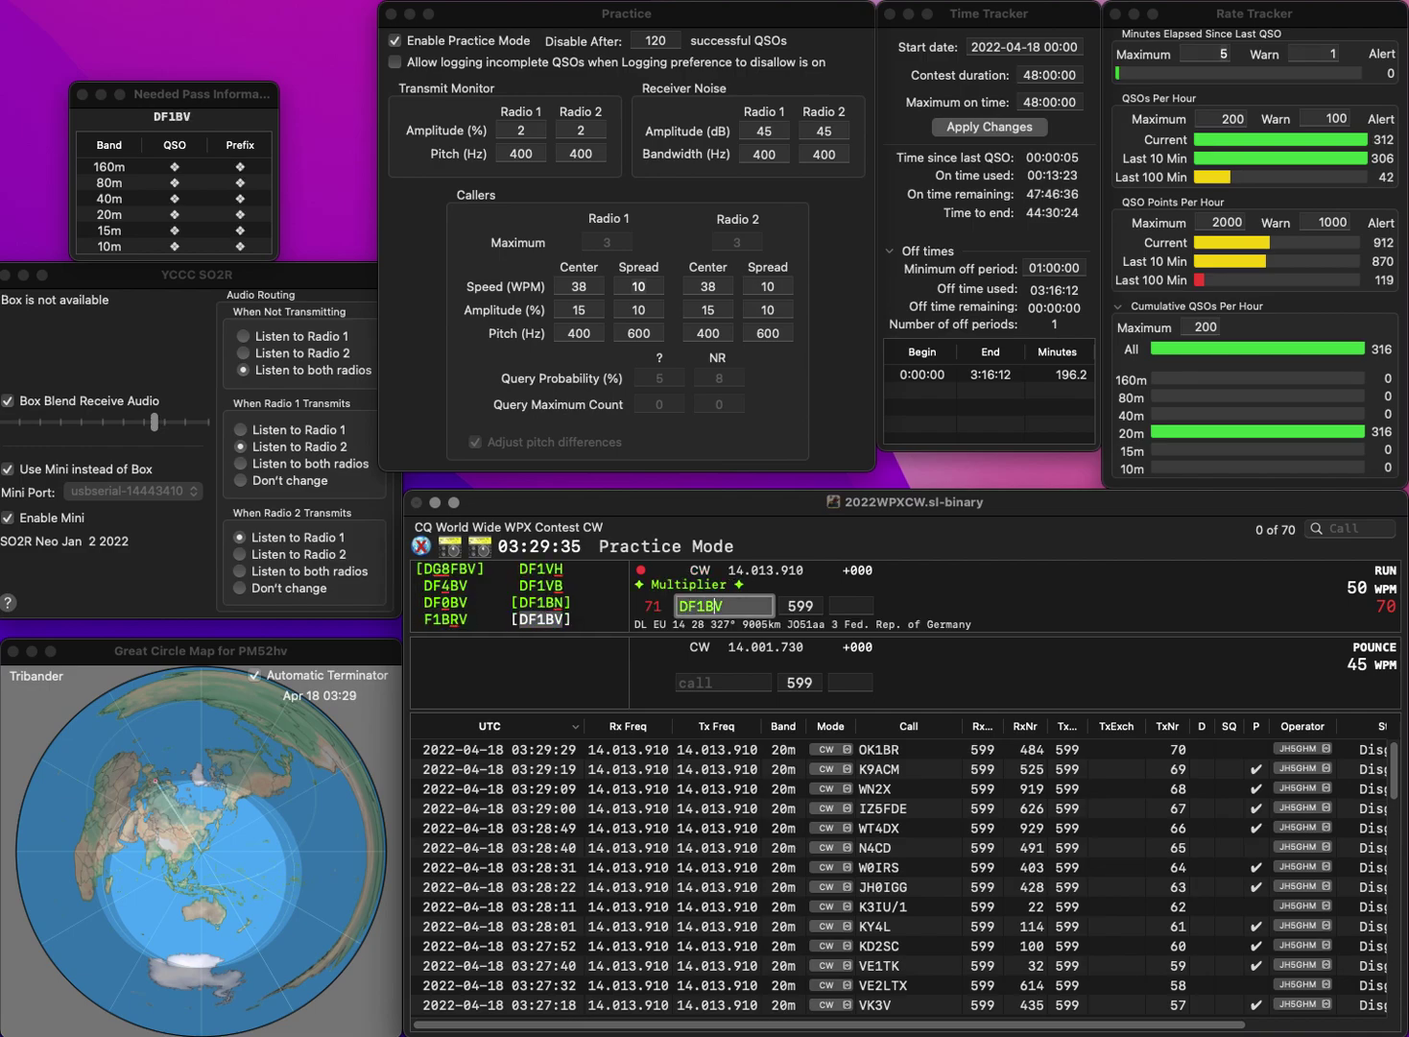
pyautogui.press('Return')
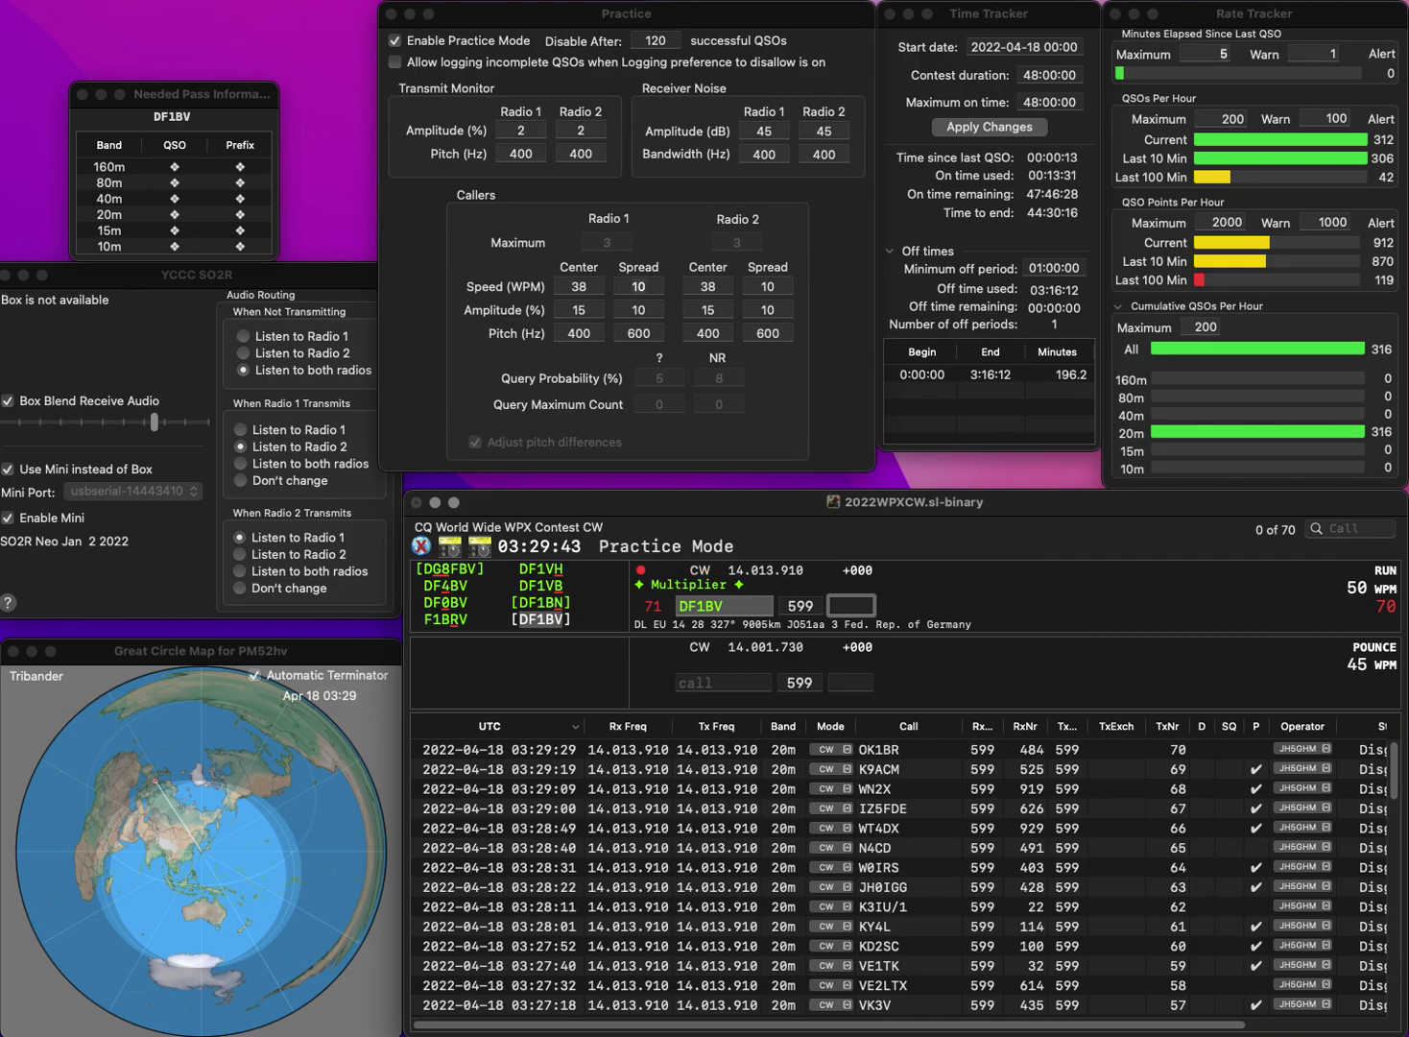
pyautogui.write('827')
pyautogui.press('Return')
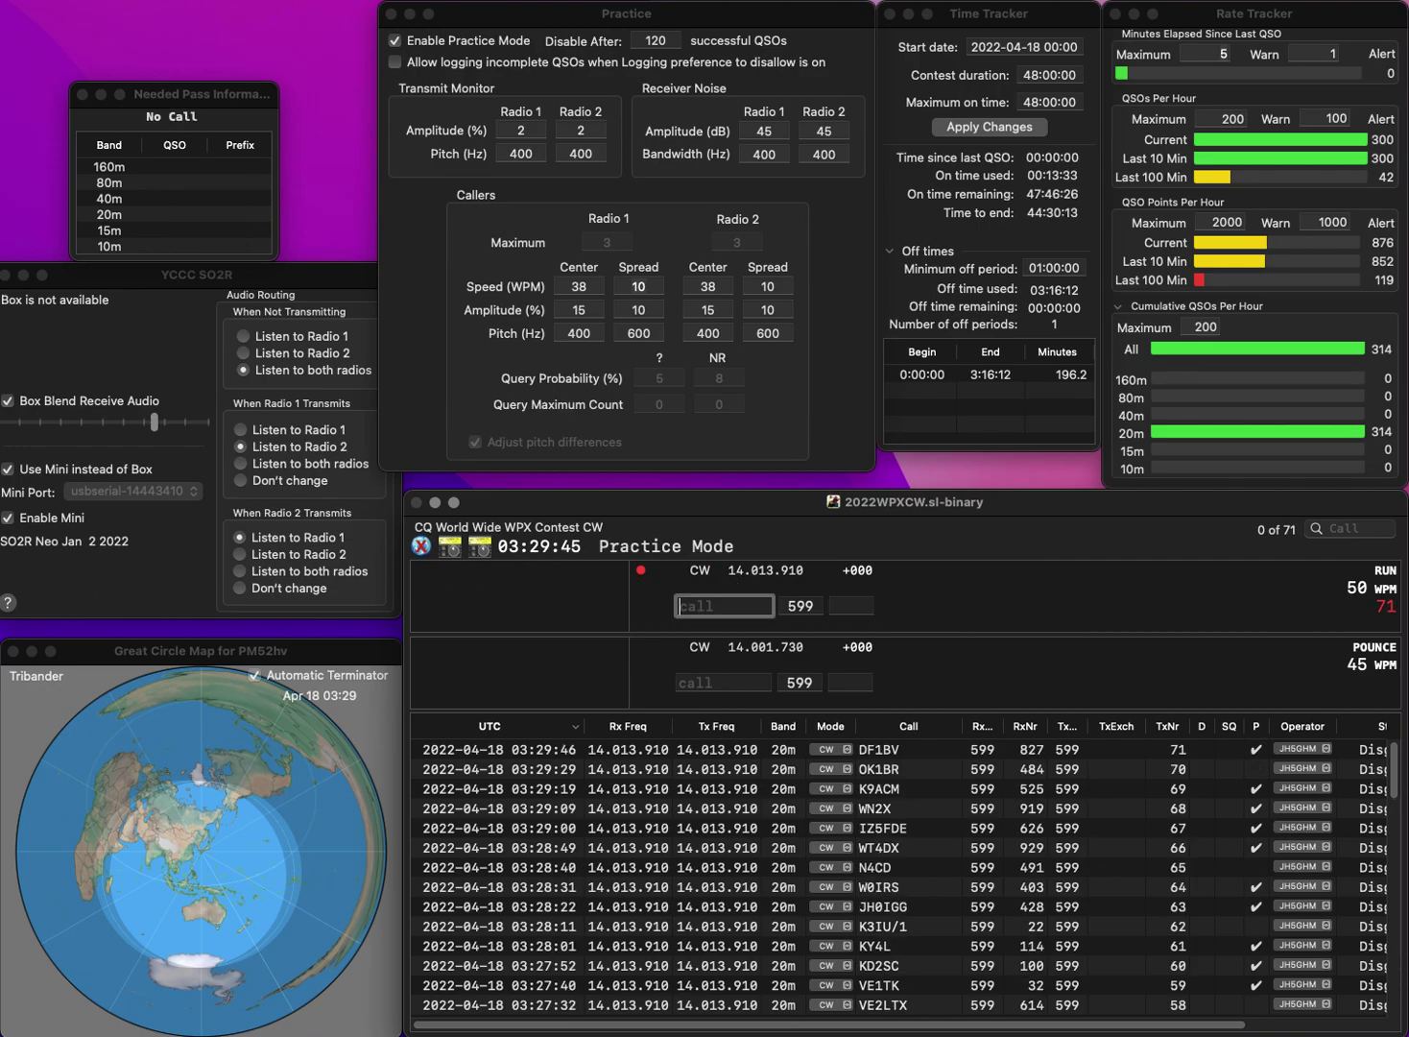
# Step: Log a contact with WZ9O on the run radio with received number 328
pyautogui.write('WZ9')
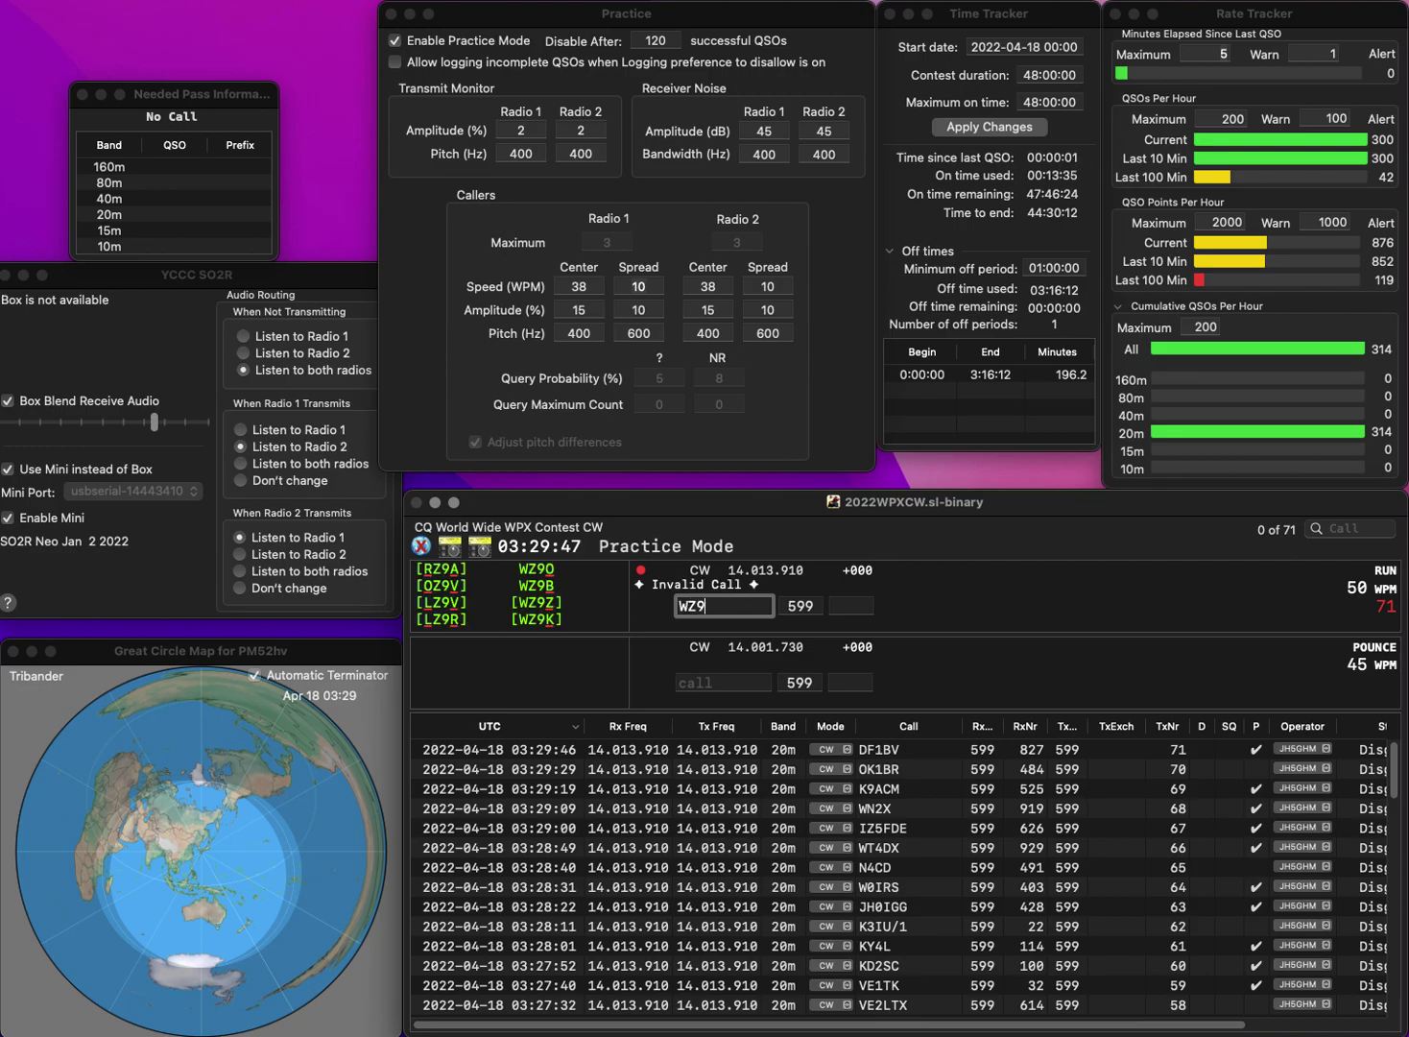
pyautogui.write('0')
pyautogui.press('Return')
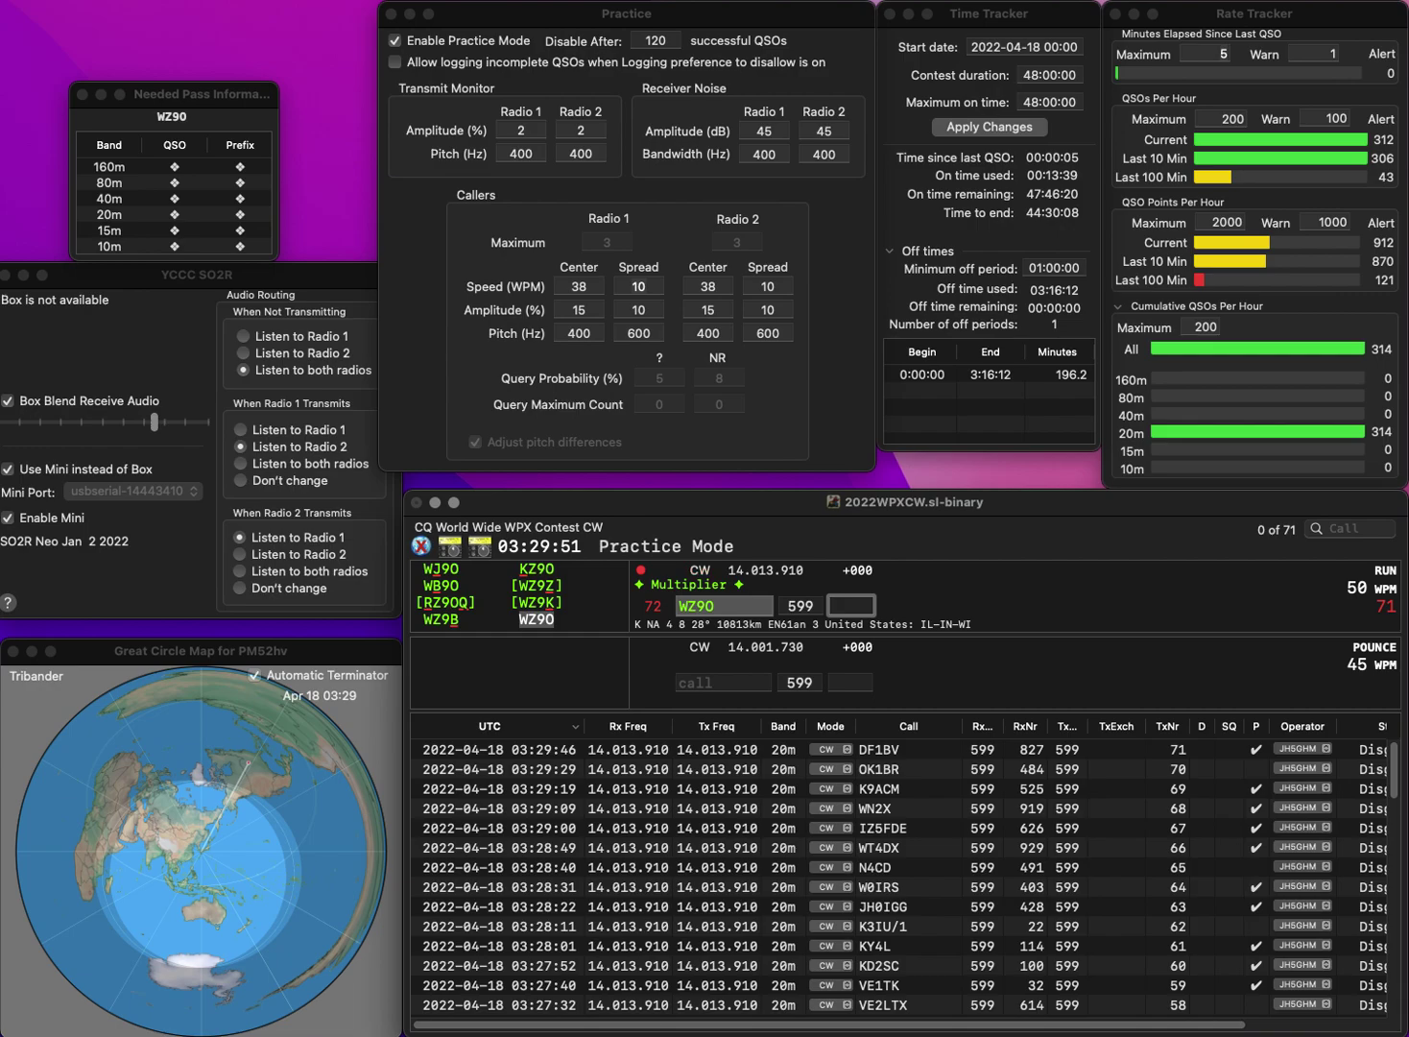
pyautogui.write('328')
pyautogui.press('Return')
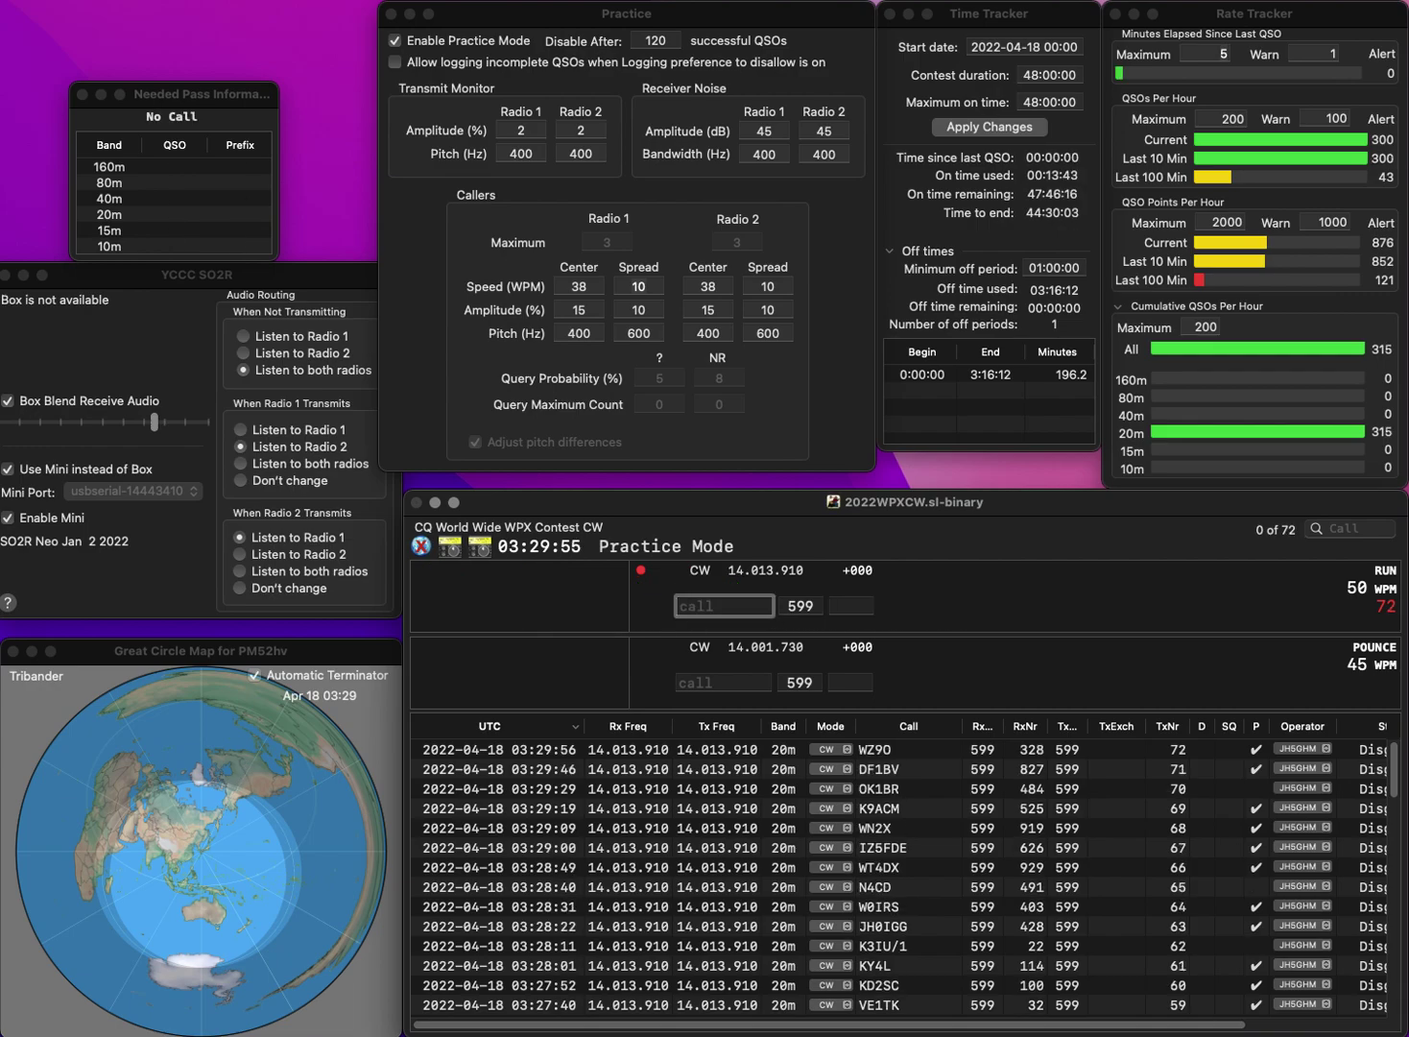
pyautogui.write('K7XE')
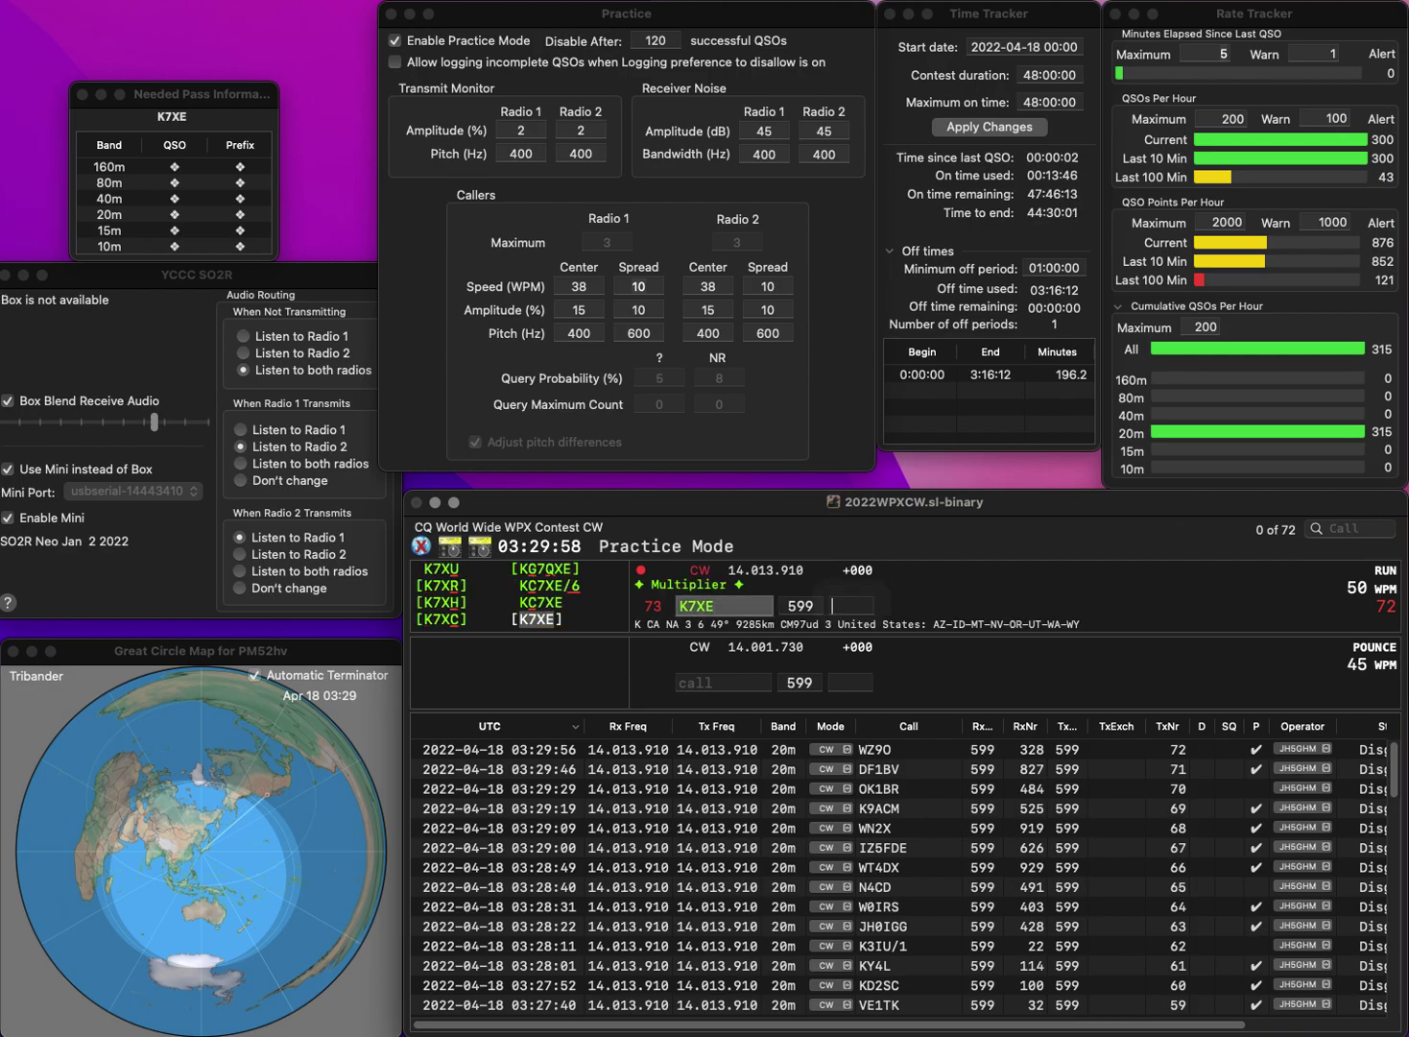
pyautogui.press('Return')
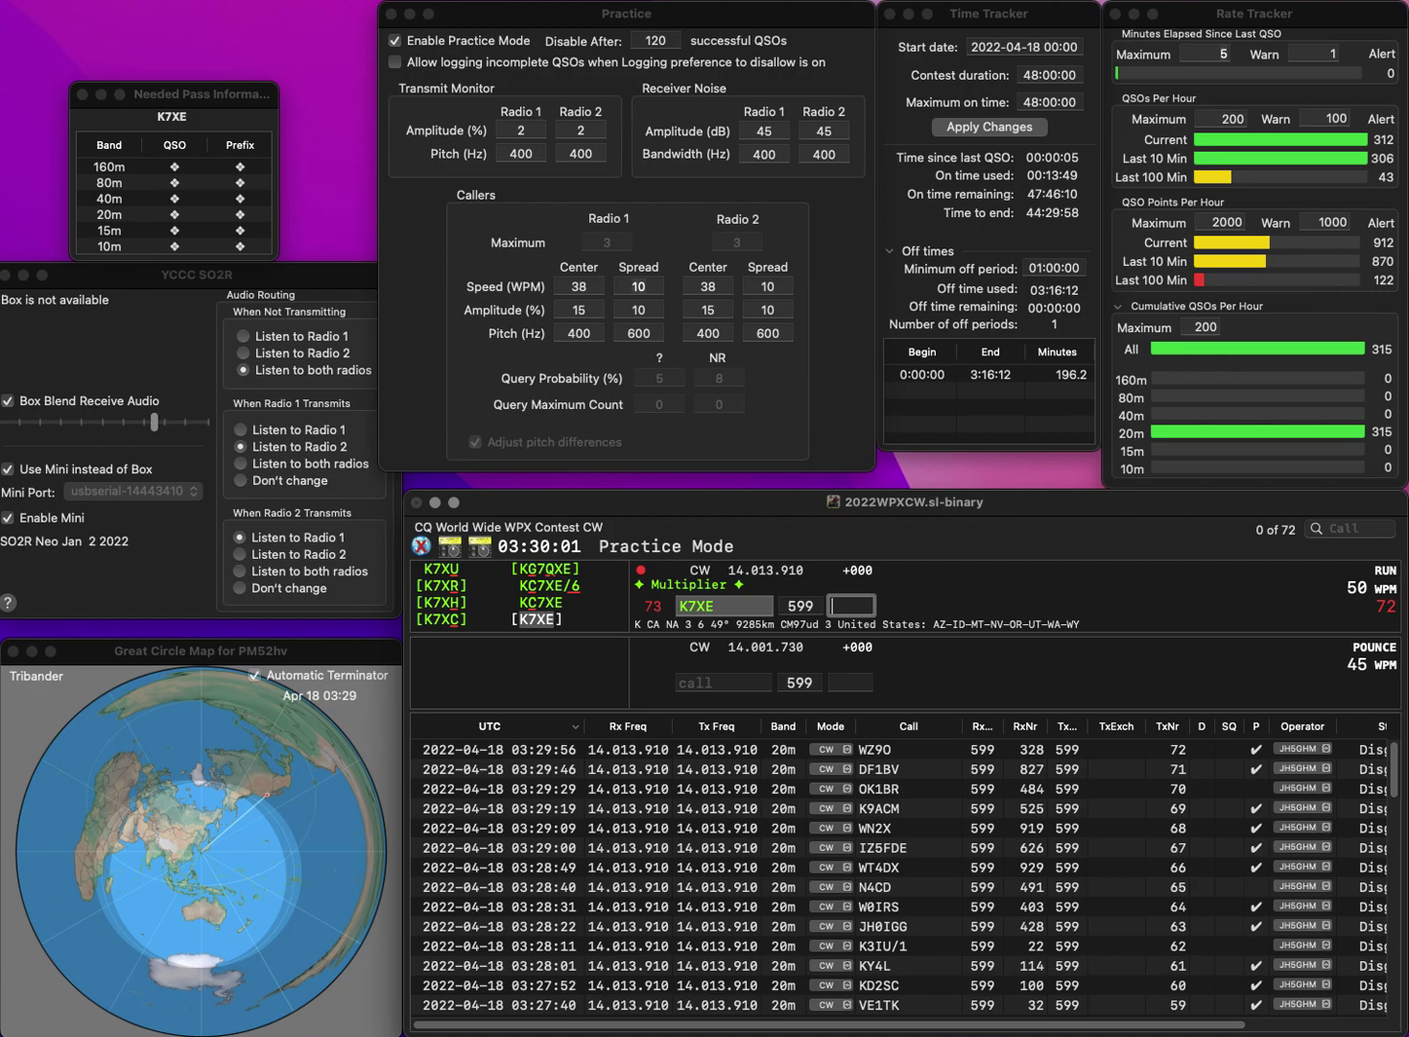
pyautogui.write('82')
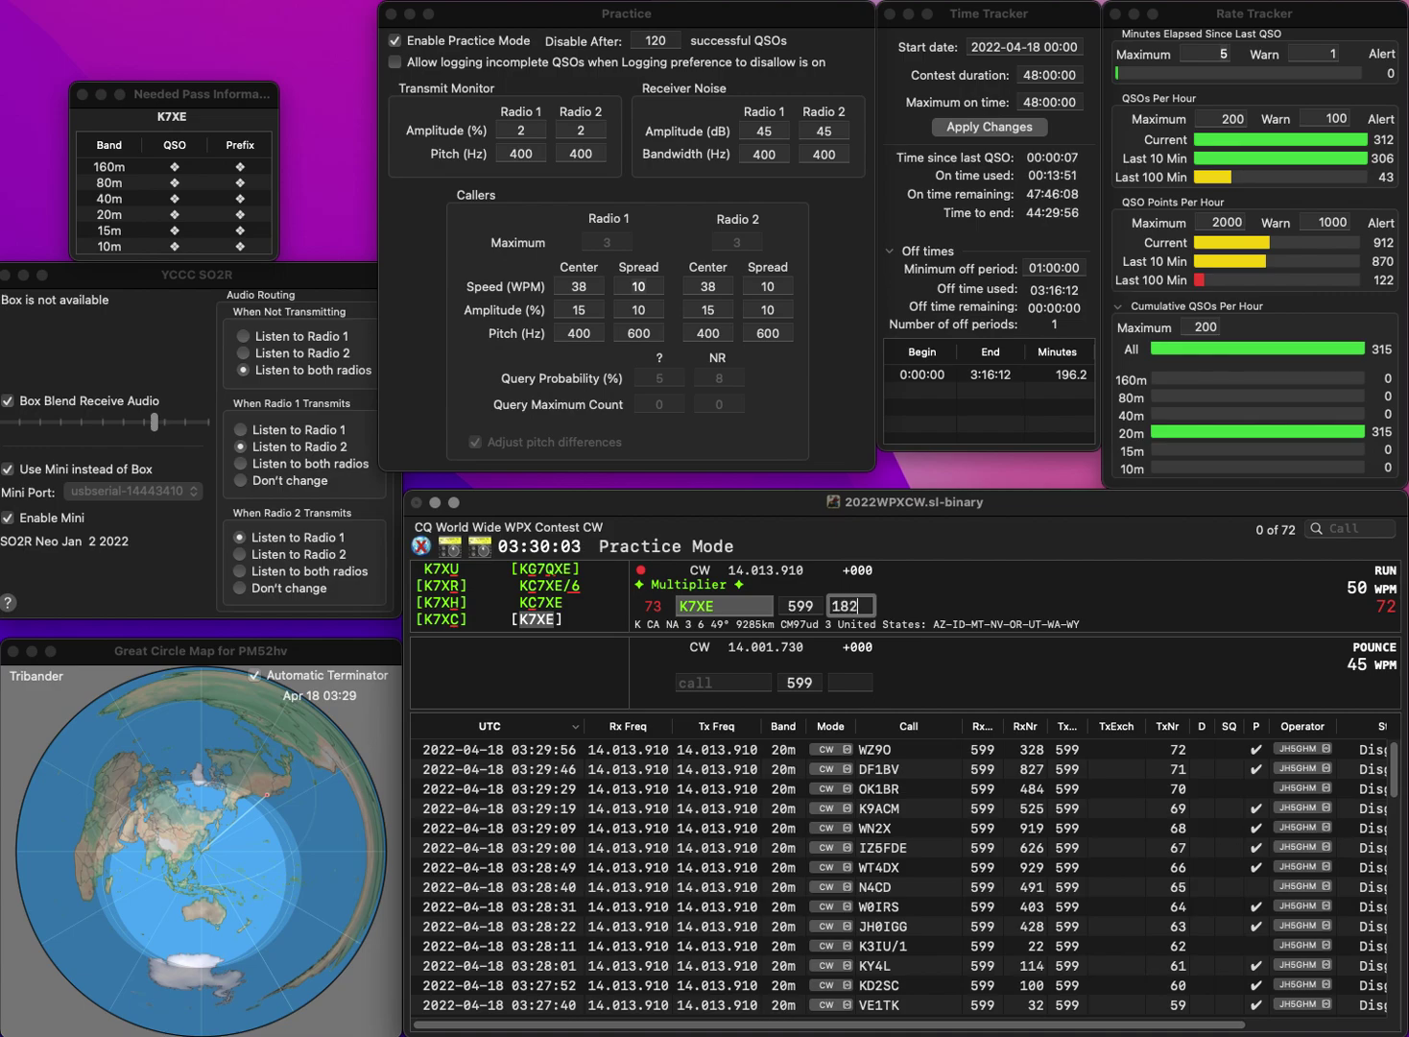
pyautogui.press('Return')
pyautogui.write('LA')
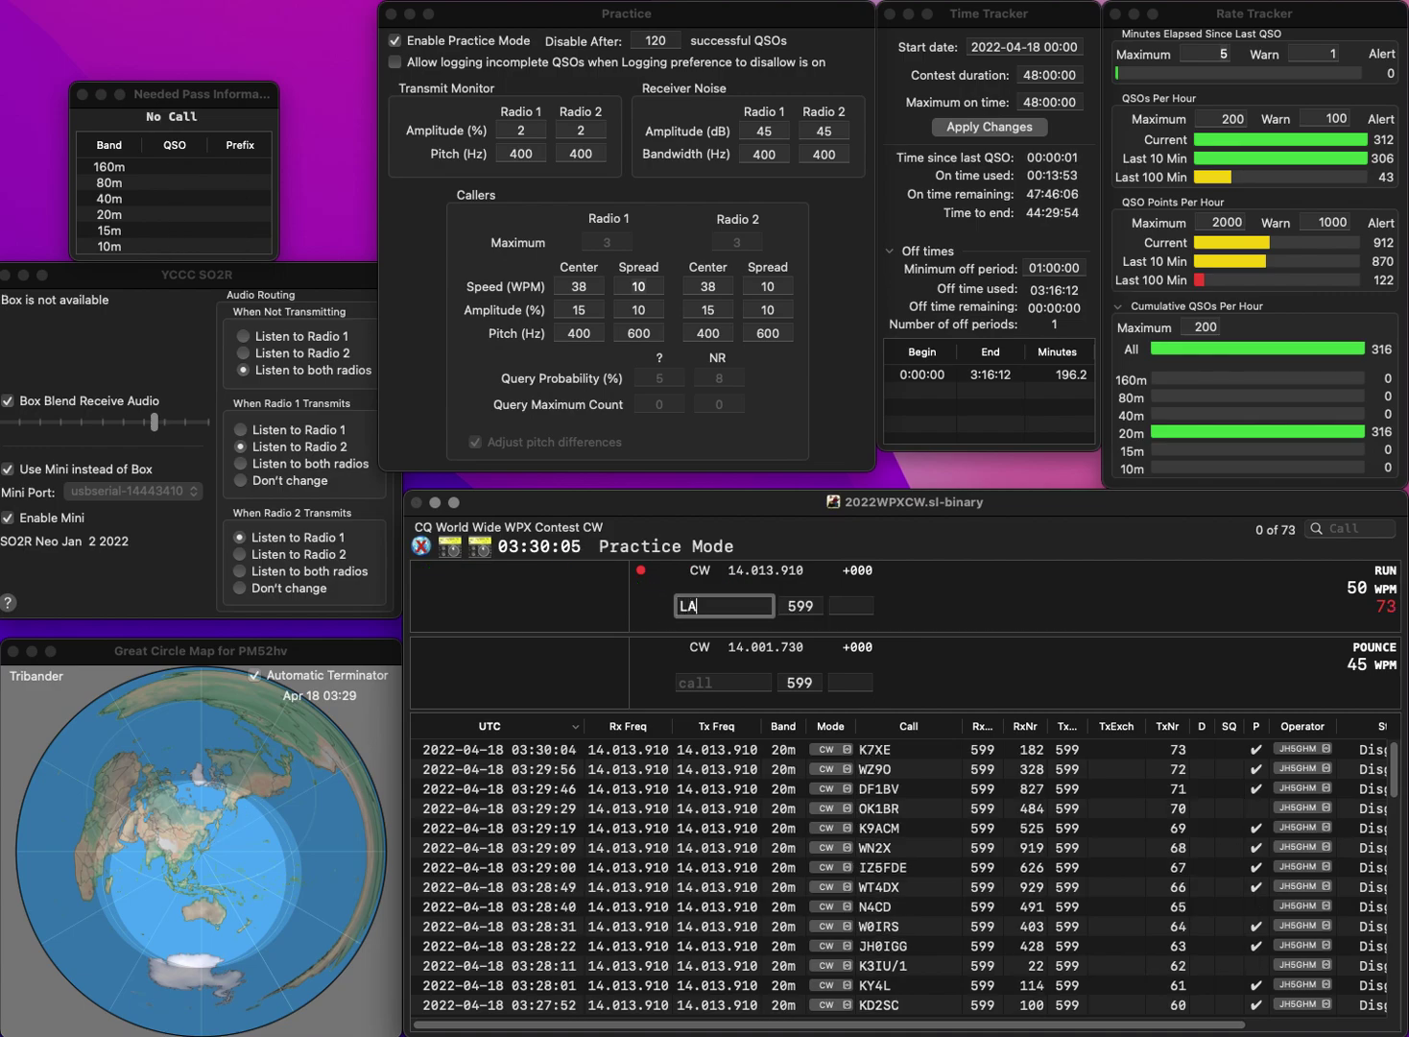
pyautogui.write('6IRA')
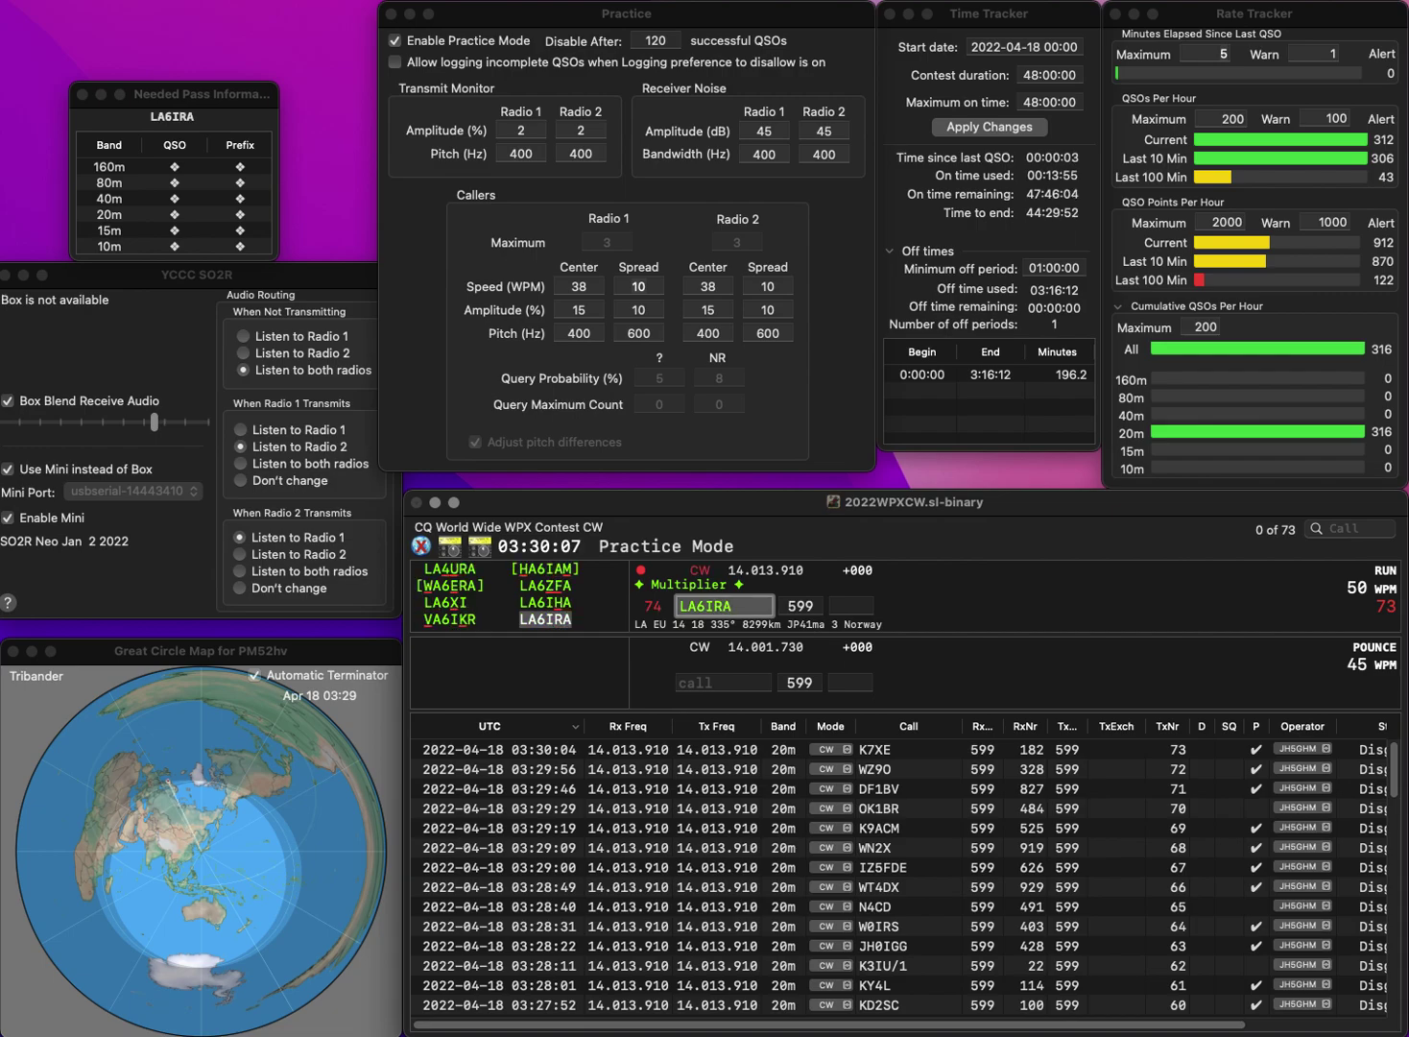
pyautogui.press('Return')
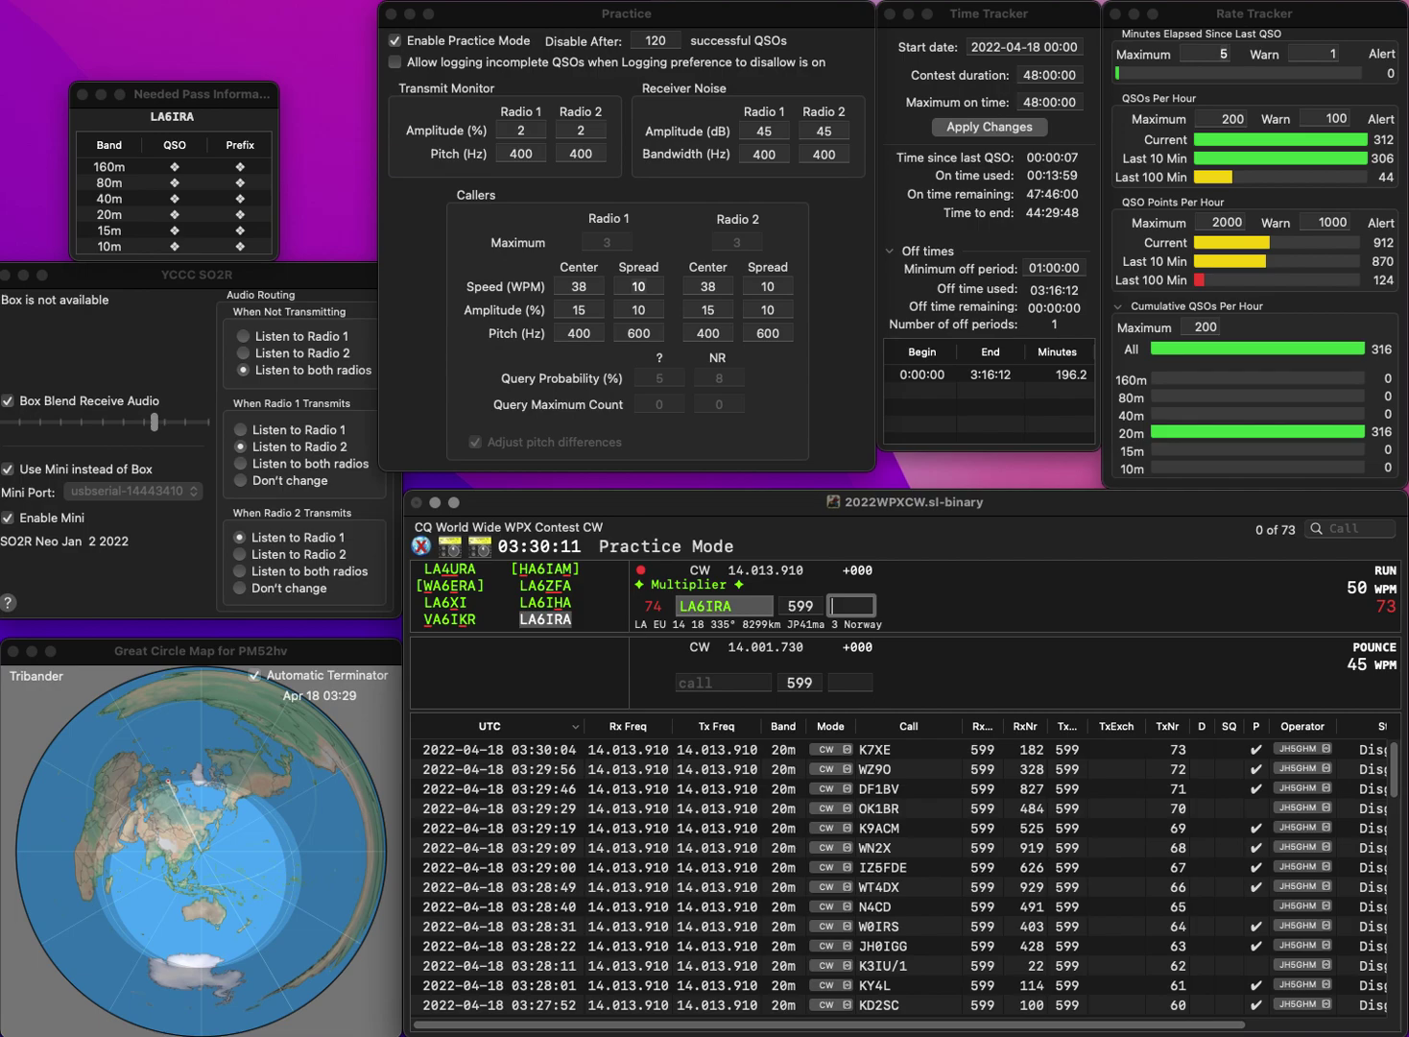
pyautogui.write('500')
pyautogui.press('Return')
# Step: Log a contact with WF8C on the run radio with received number 896
pyautogui.write('W')
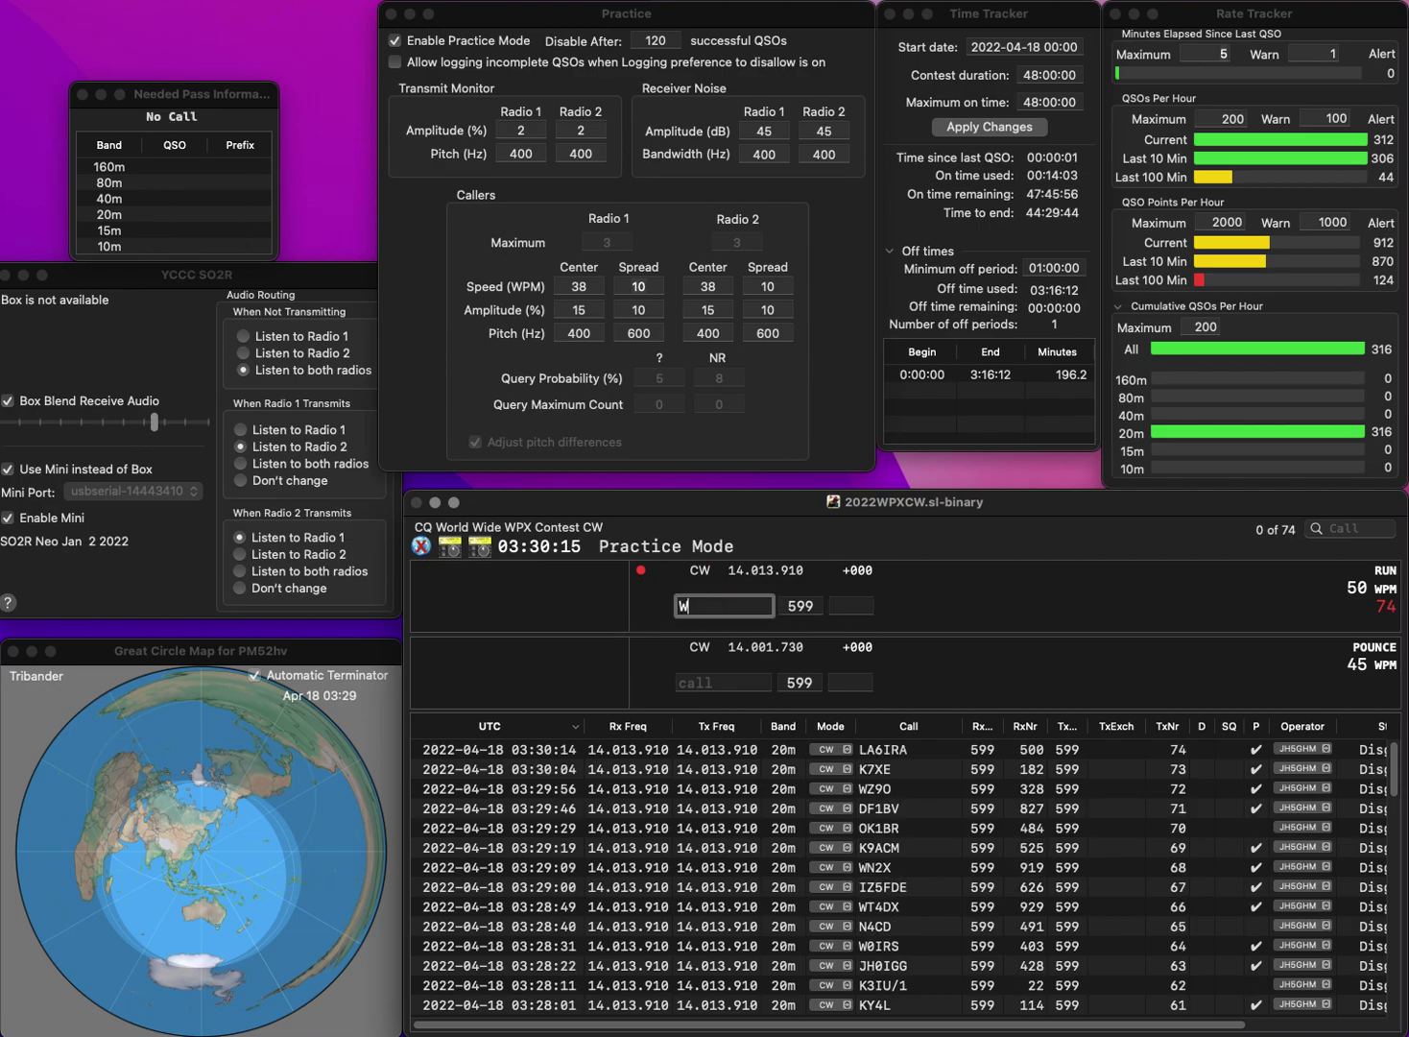
pyautogui.write('F8C')
pyautogui.press('space')
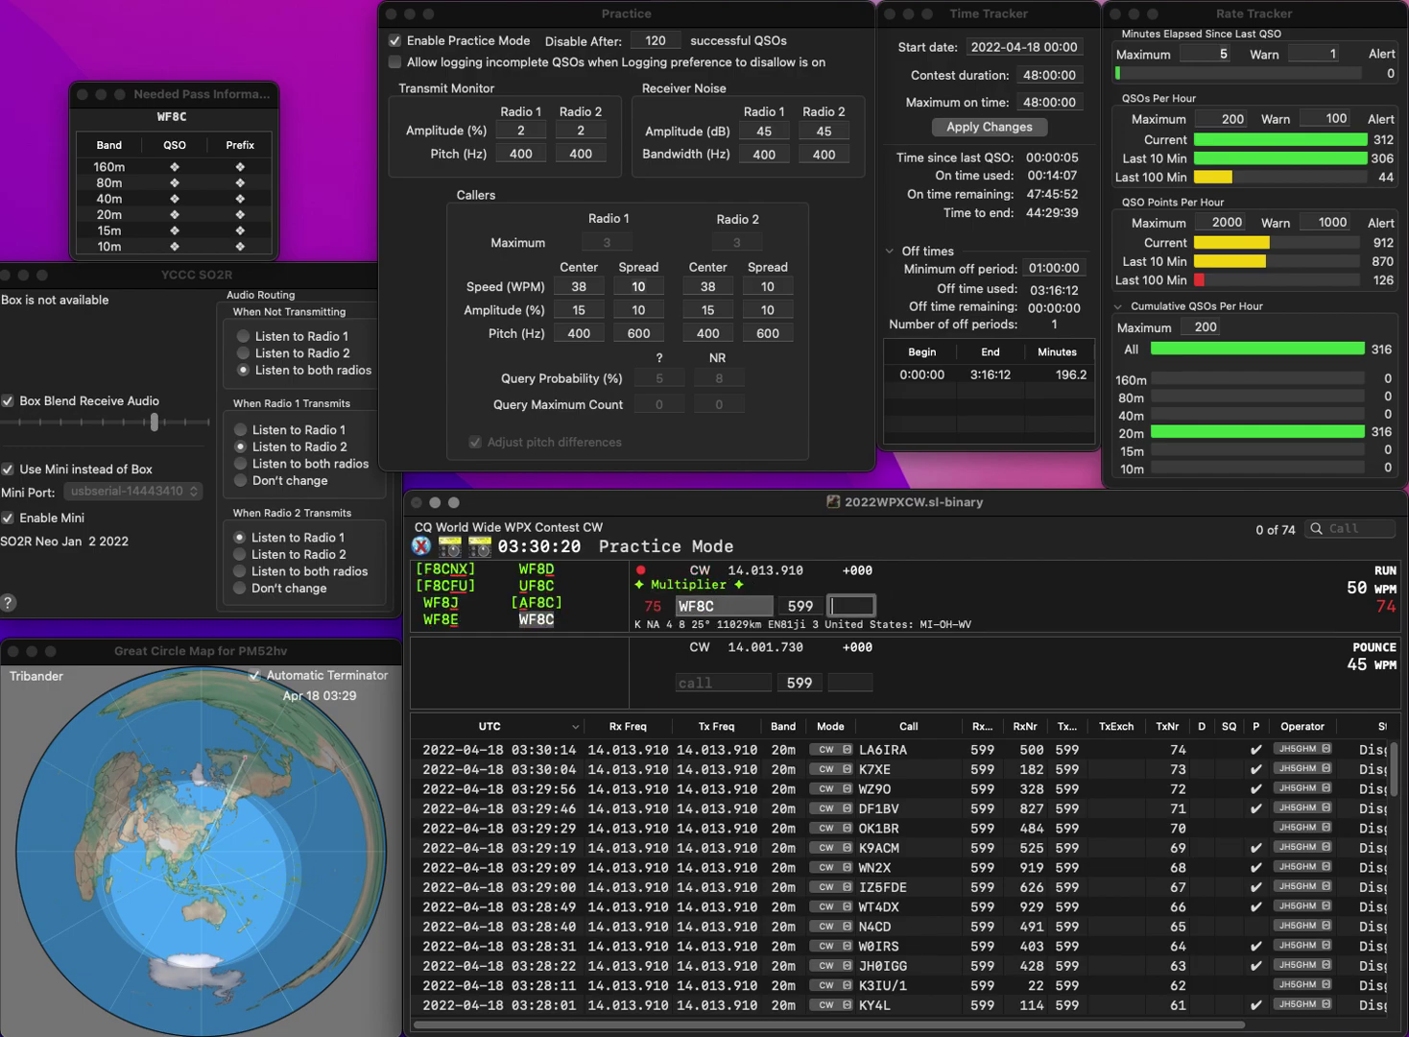
pyautogui.write('896')
pyautogui.press('Return')
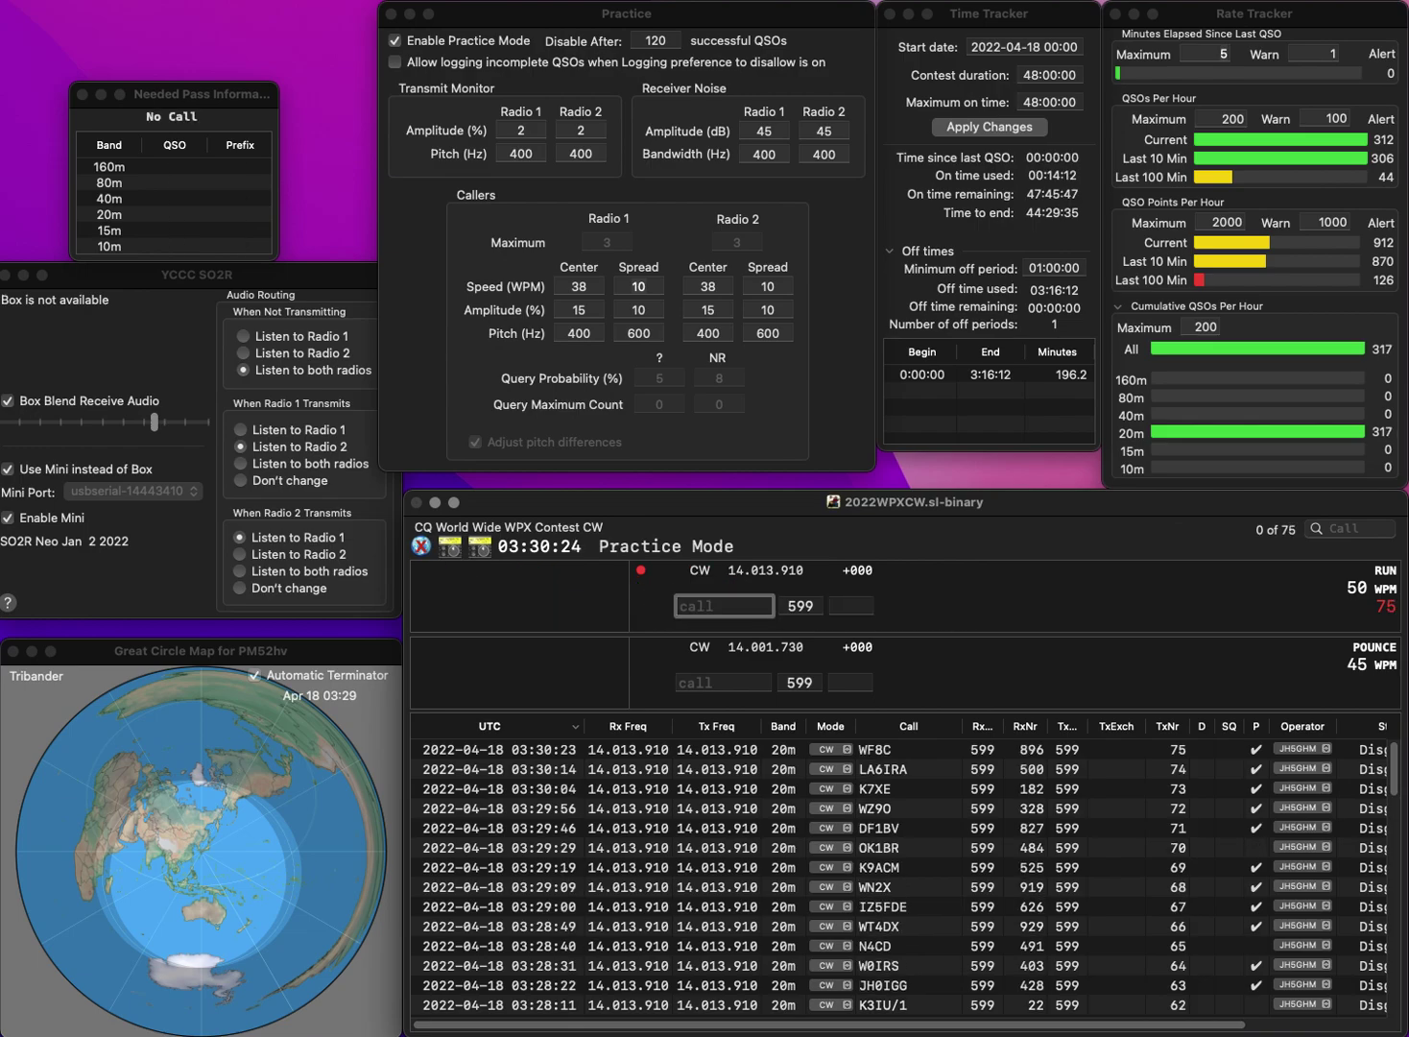
pyautogui.write('9M')
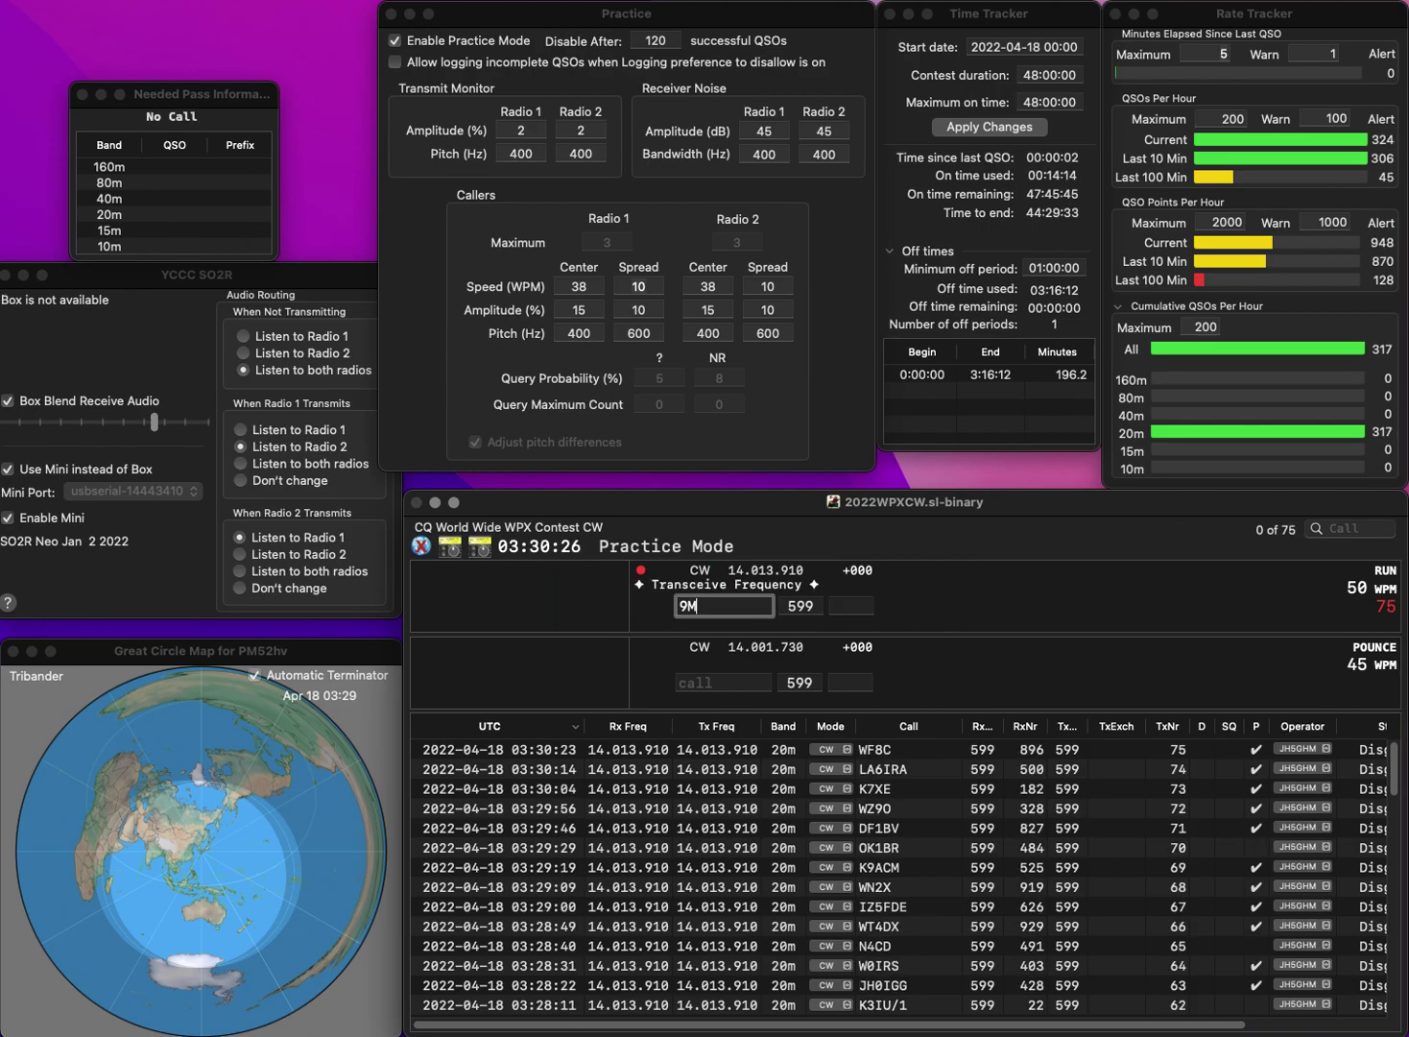
pyautogui.write('4COO')
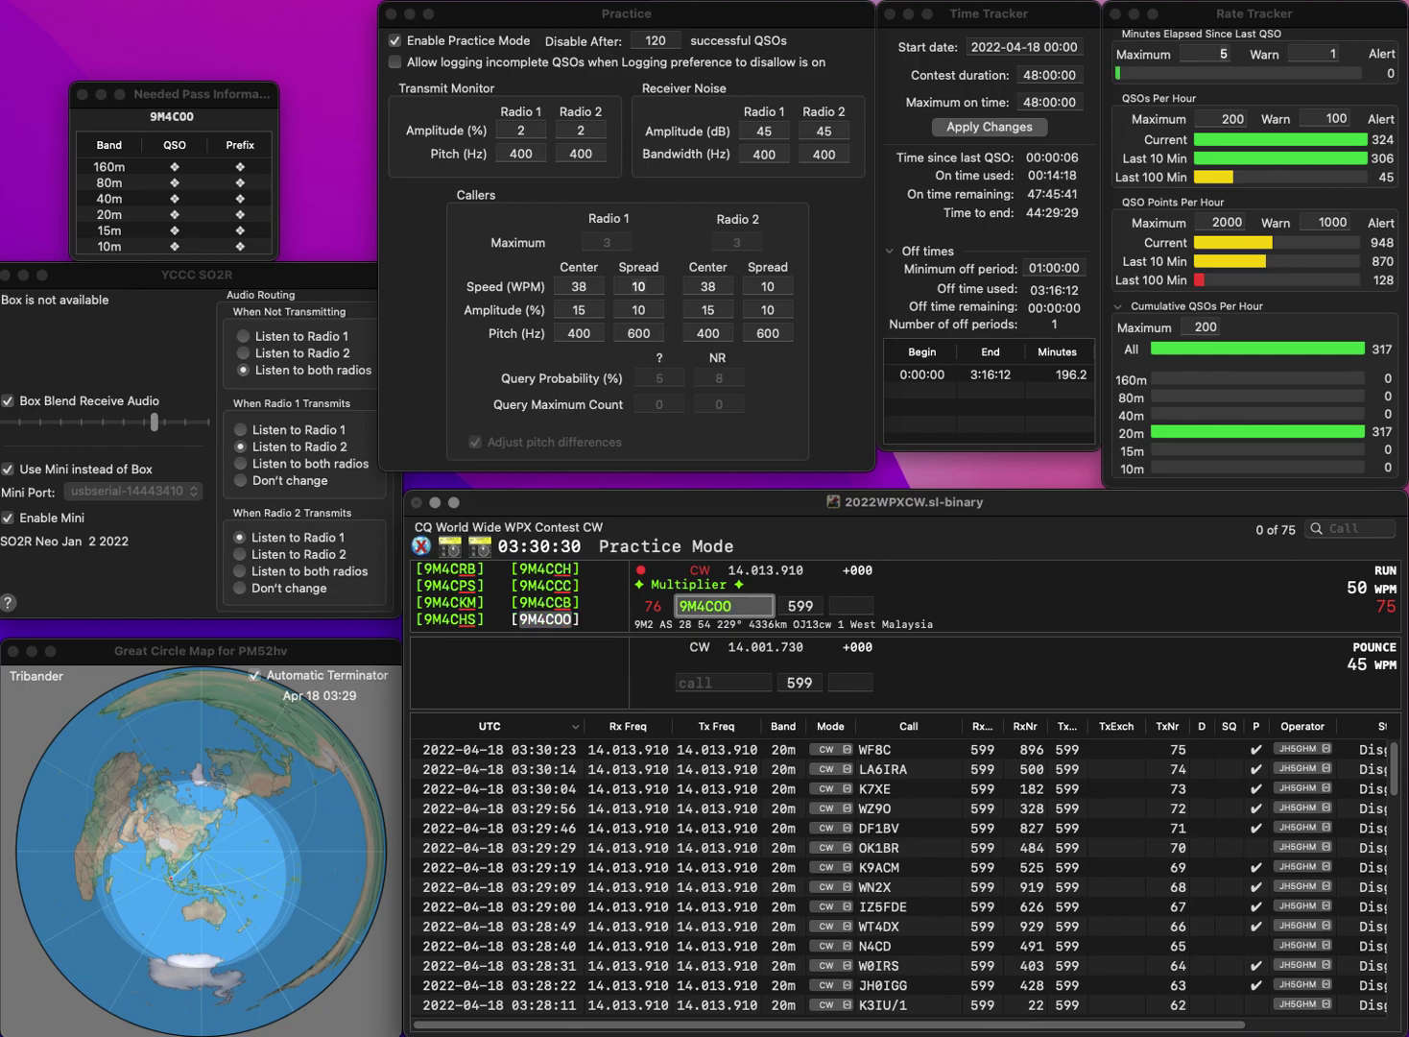
pyautogui.press('Tab')
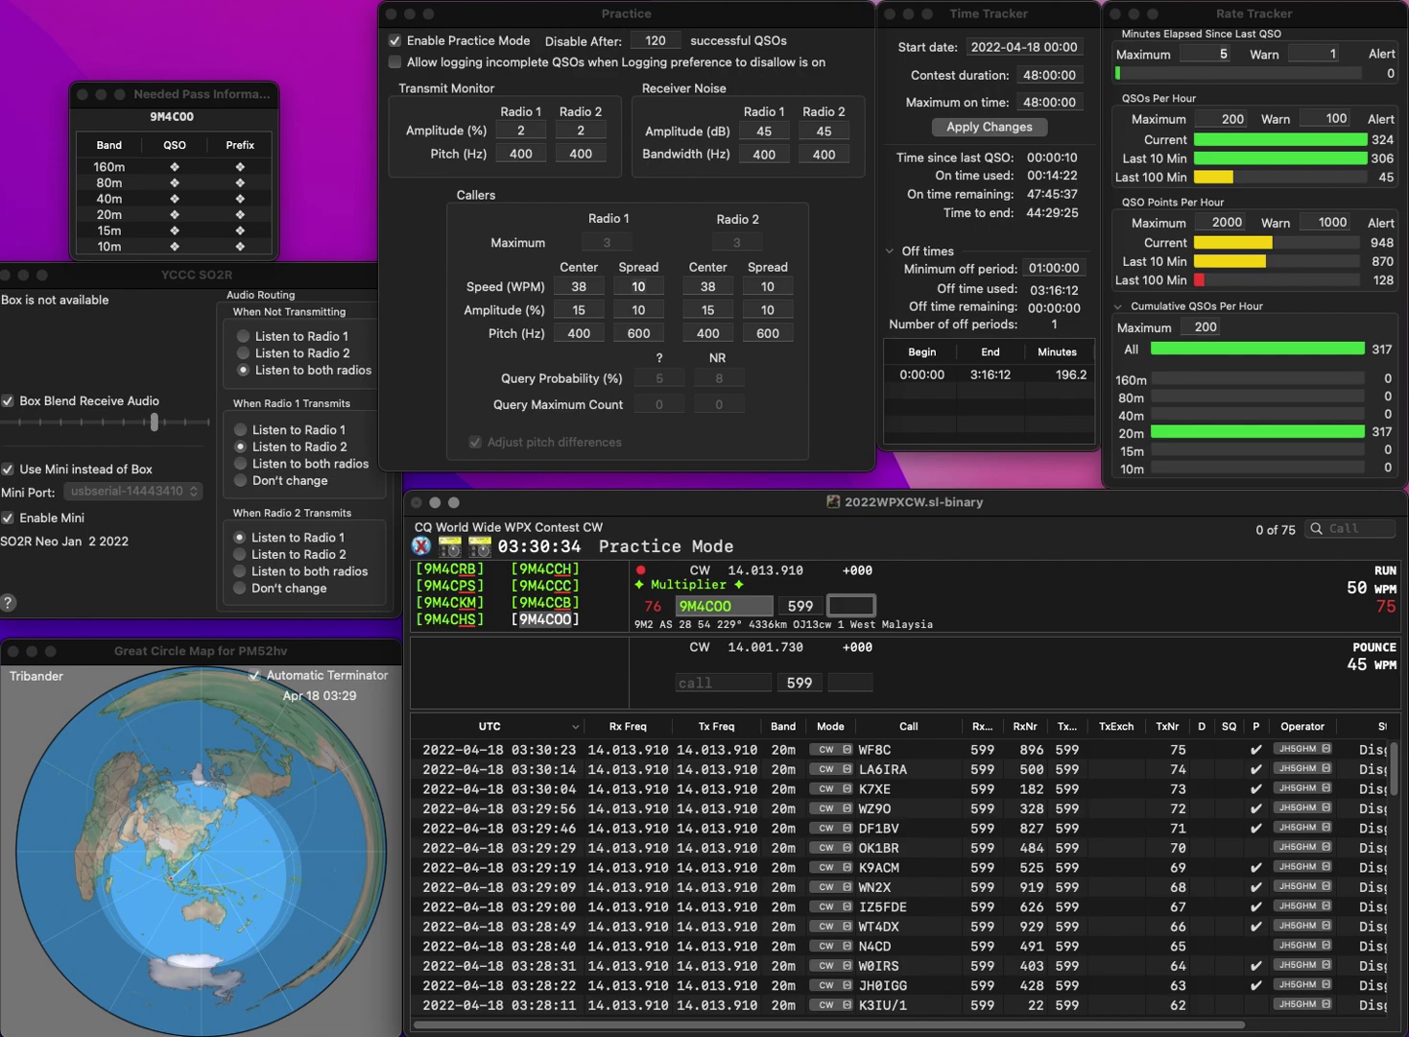
pyautogui.write('720')
pyautogui.press('Return')
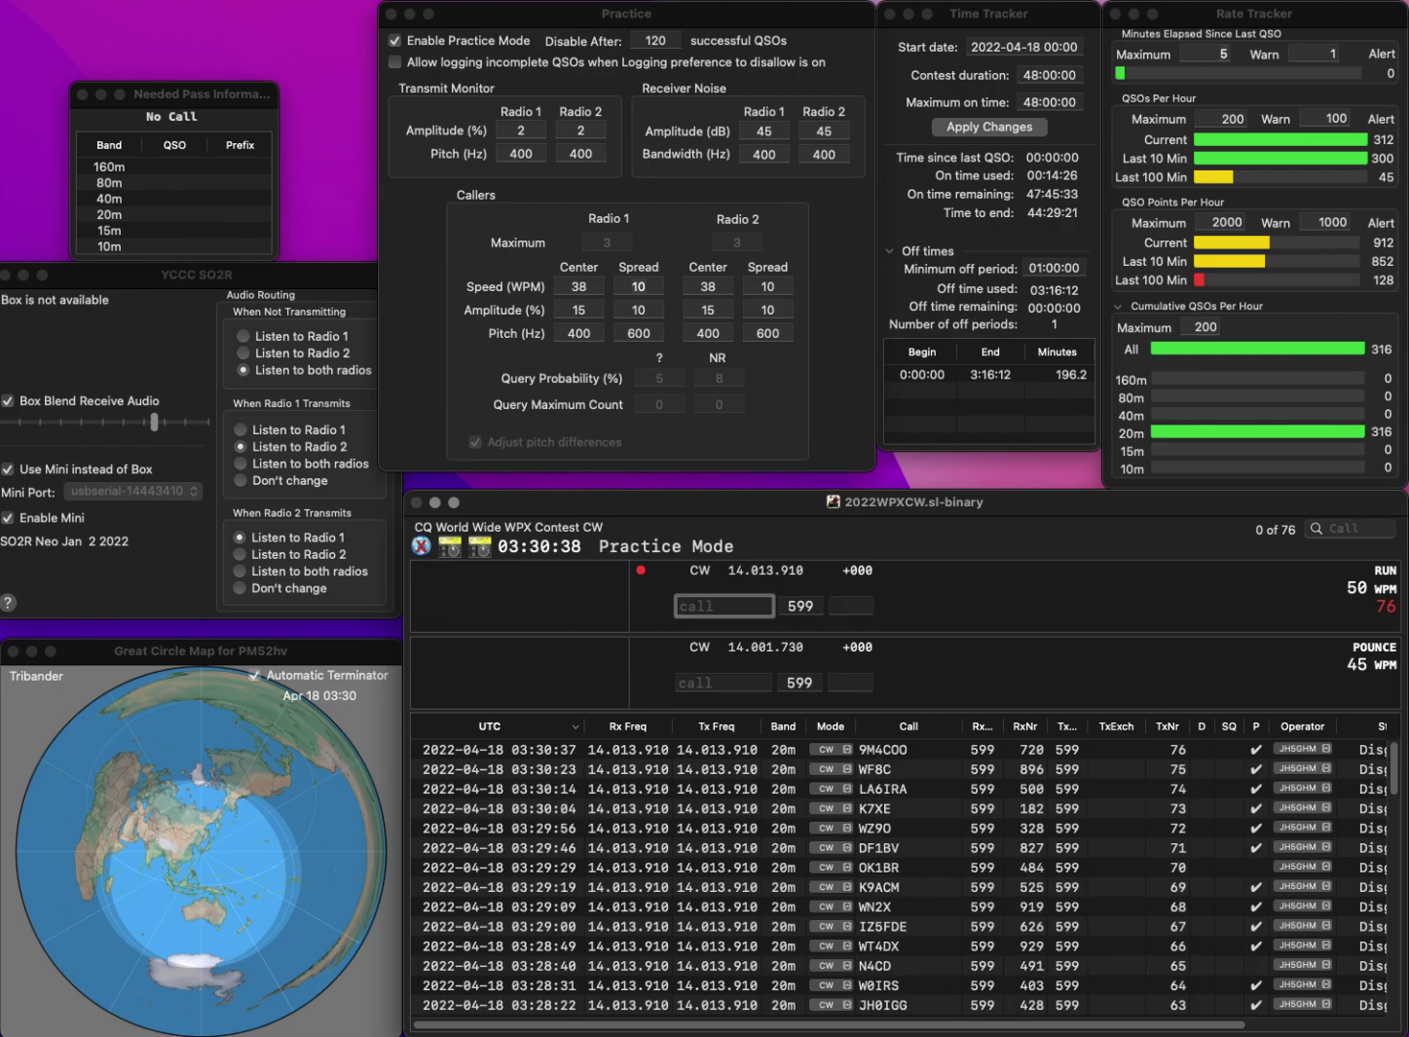
# Step: Log a contact with SN100PS on the run radio with received number 637
pyautogui.write('SSN1')
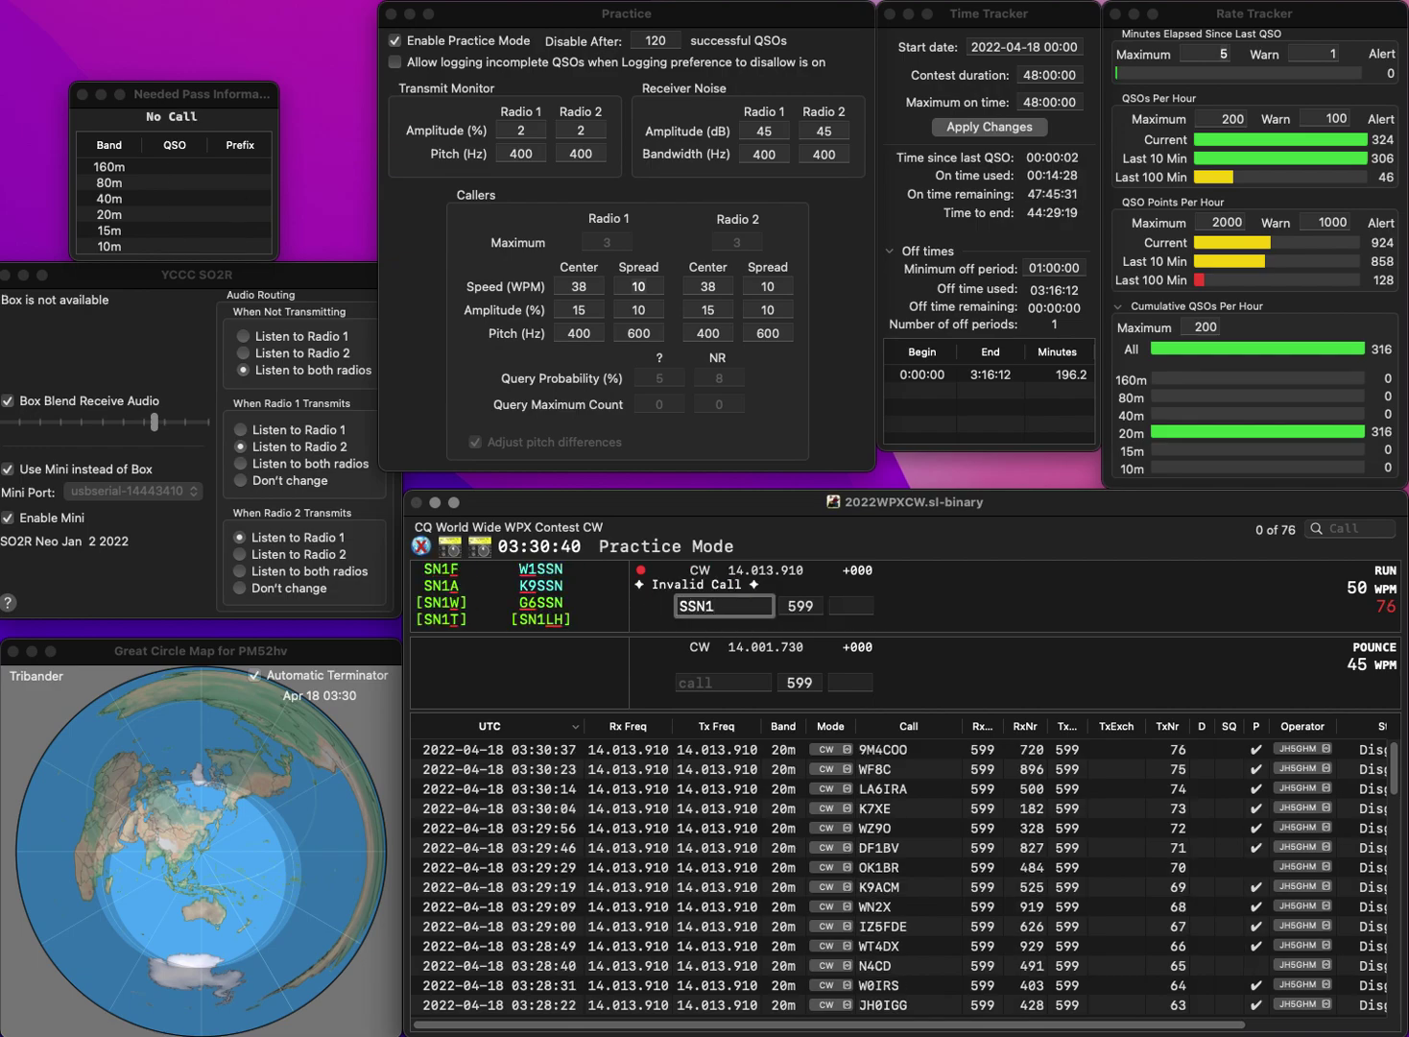
pyautogui.write('00PS')
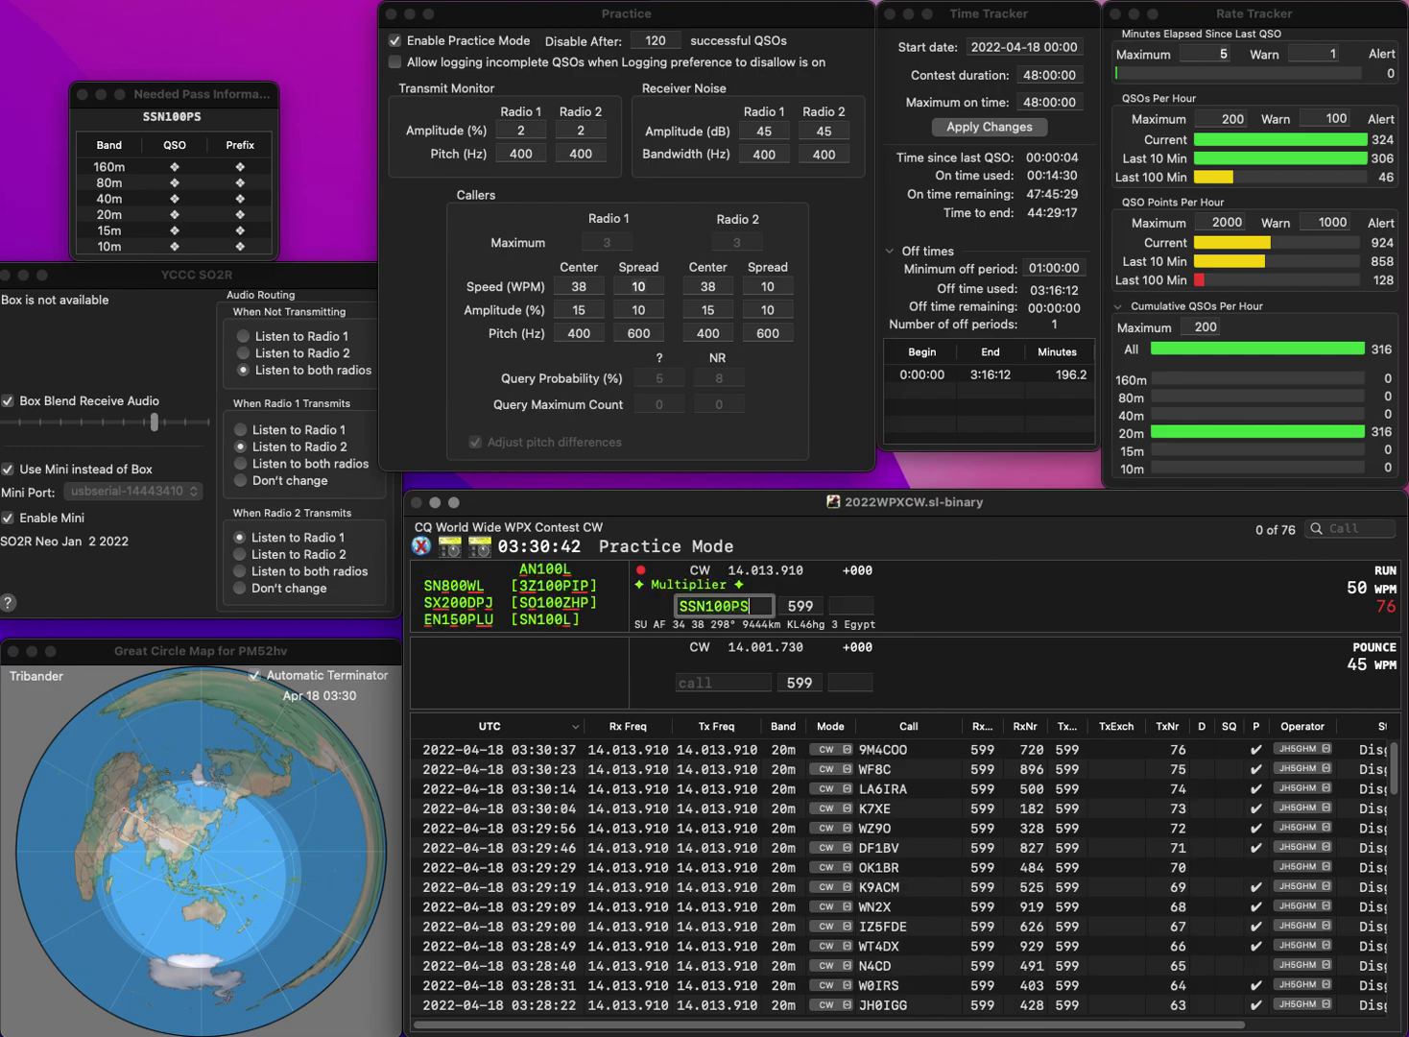
pyautogui.press('Home')
pyautogui.press('Delete')
pyautogui.press('Return')
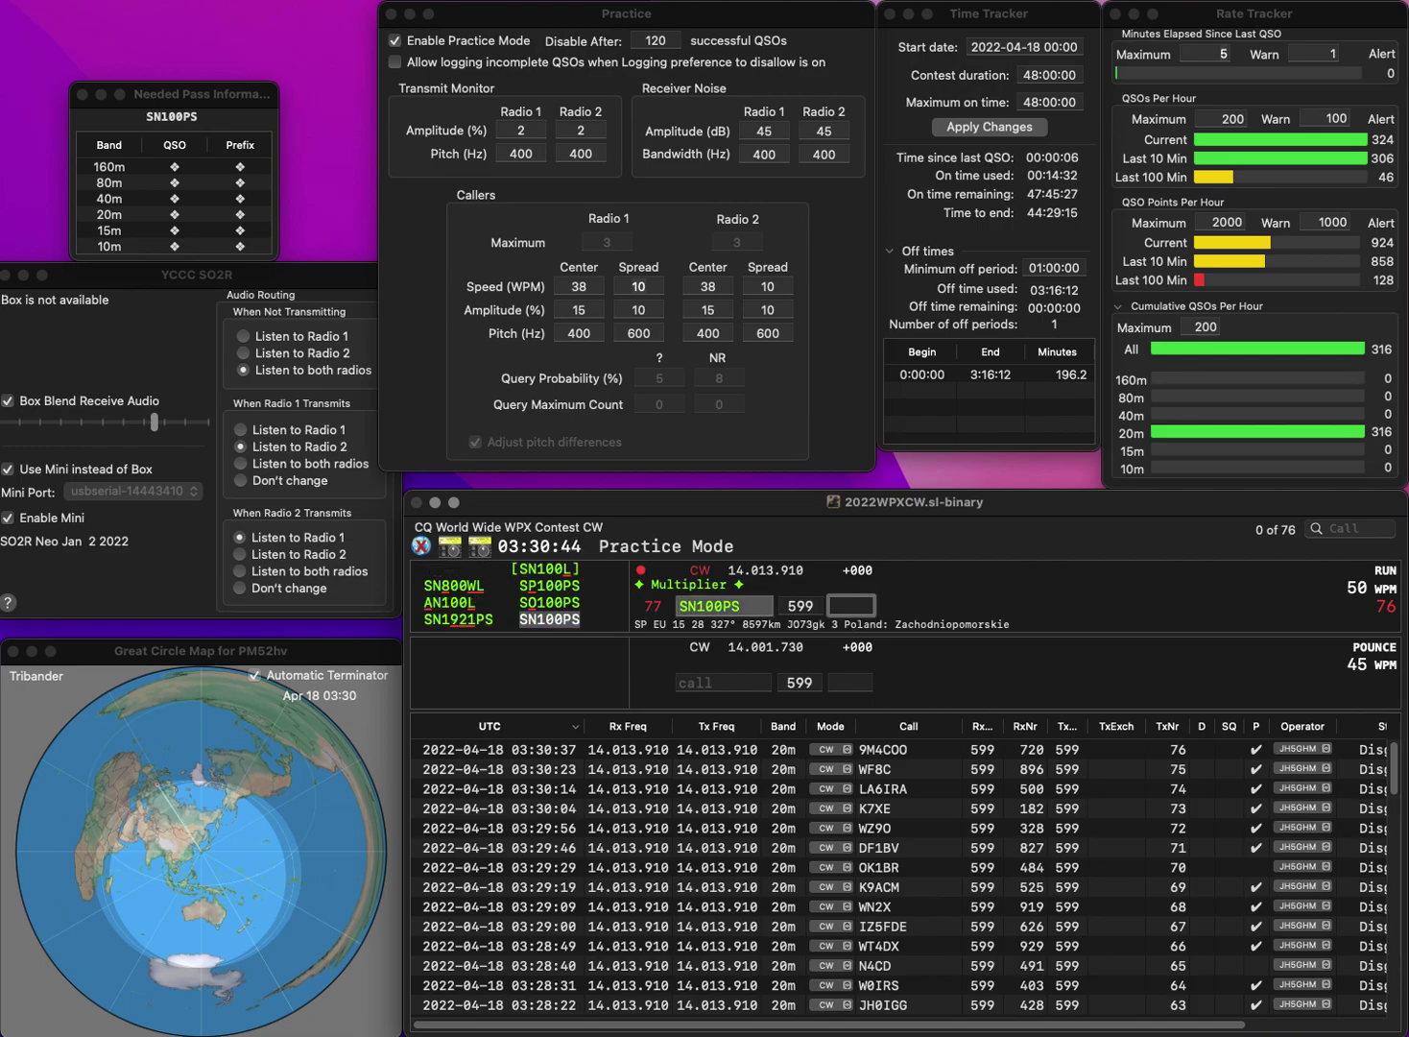
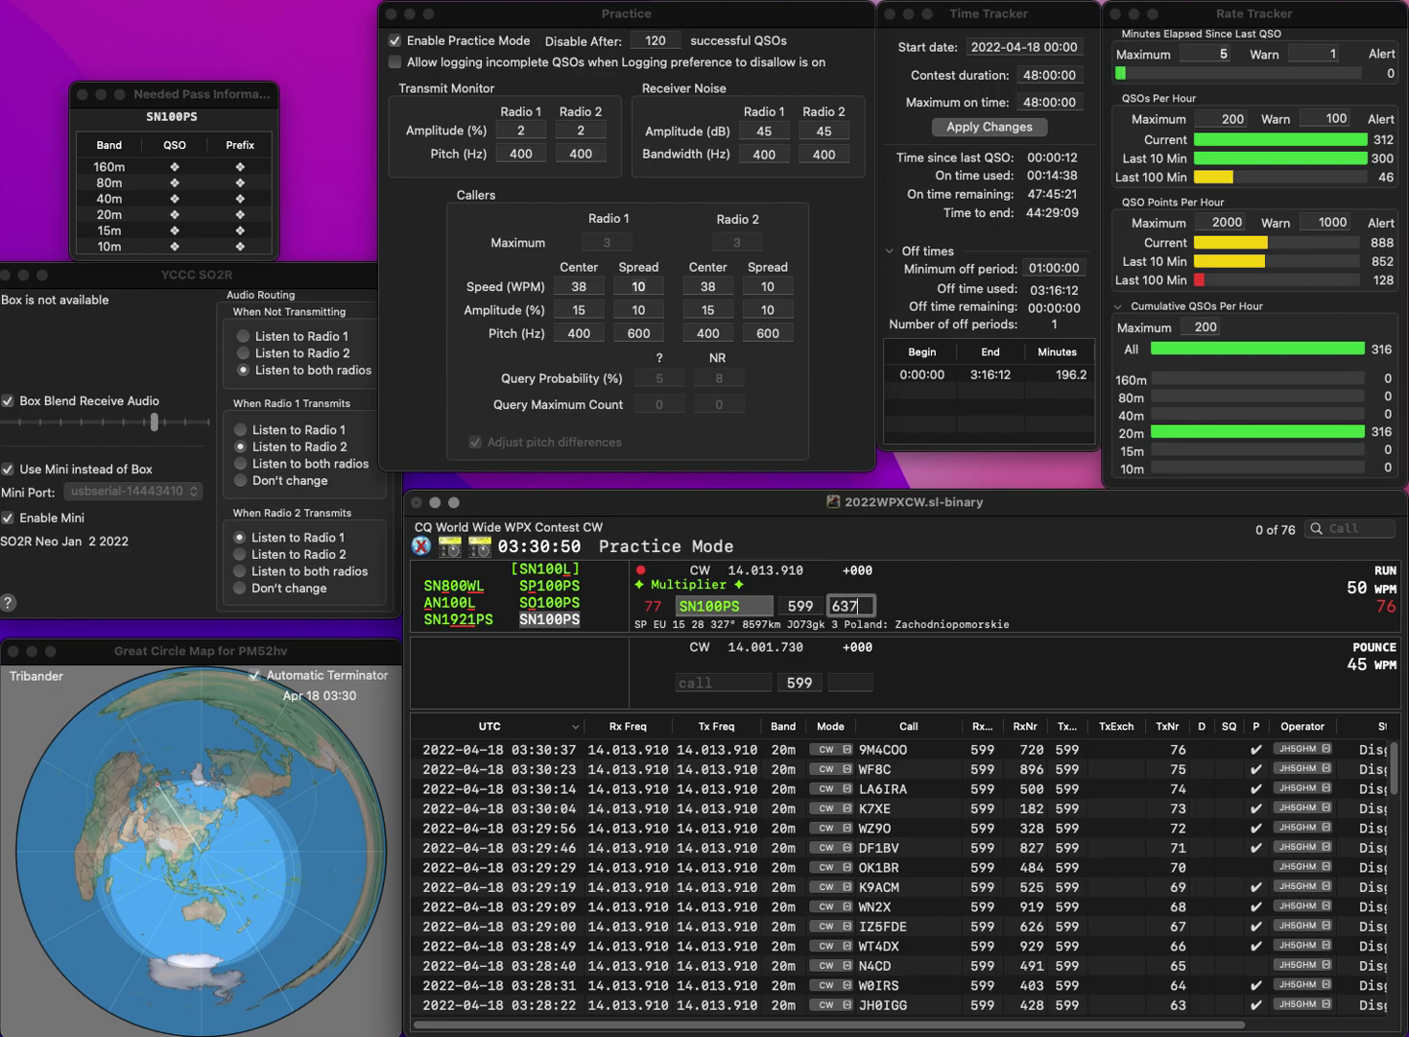
pyautogui.press('Return')
pyautogui.write('JA')
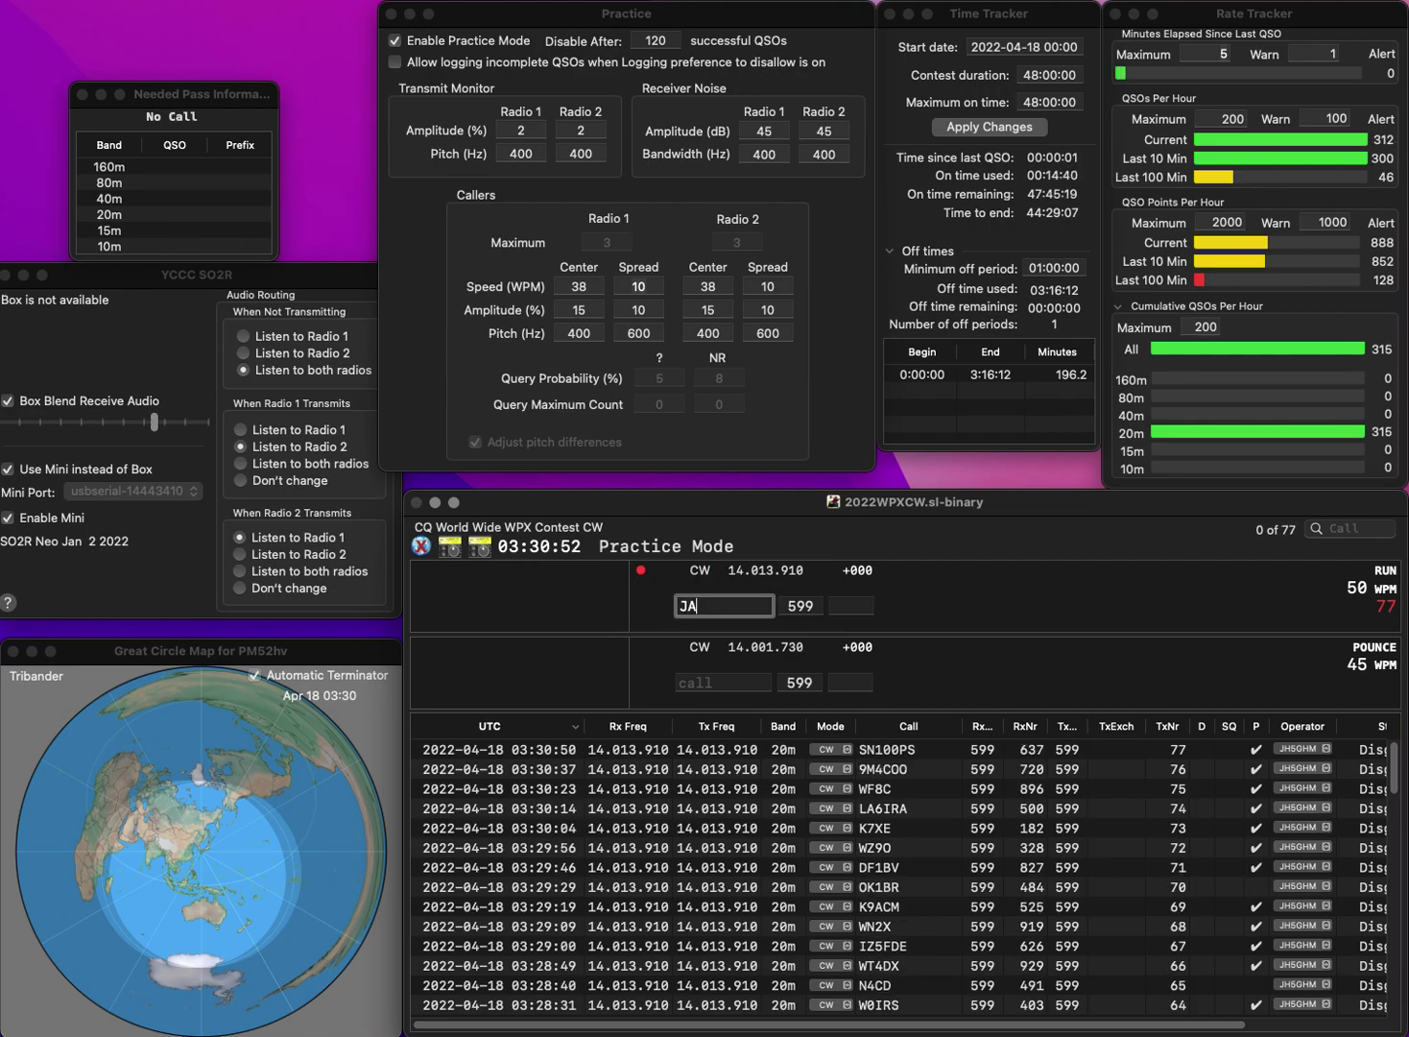
pyautogui.write('2KGQ')
pyautogui.press('Tab')
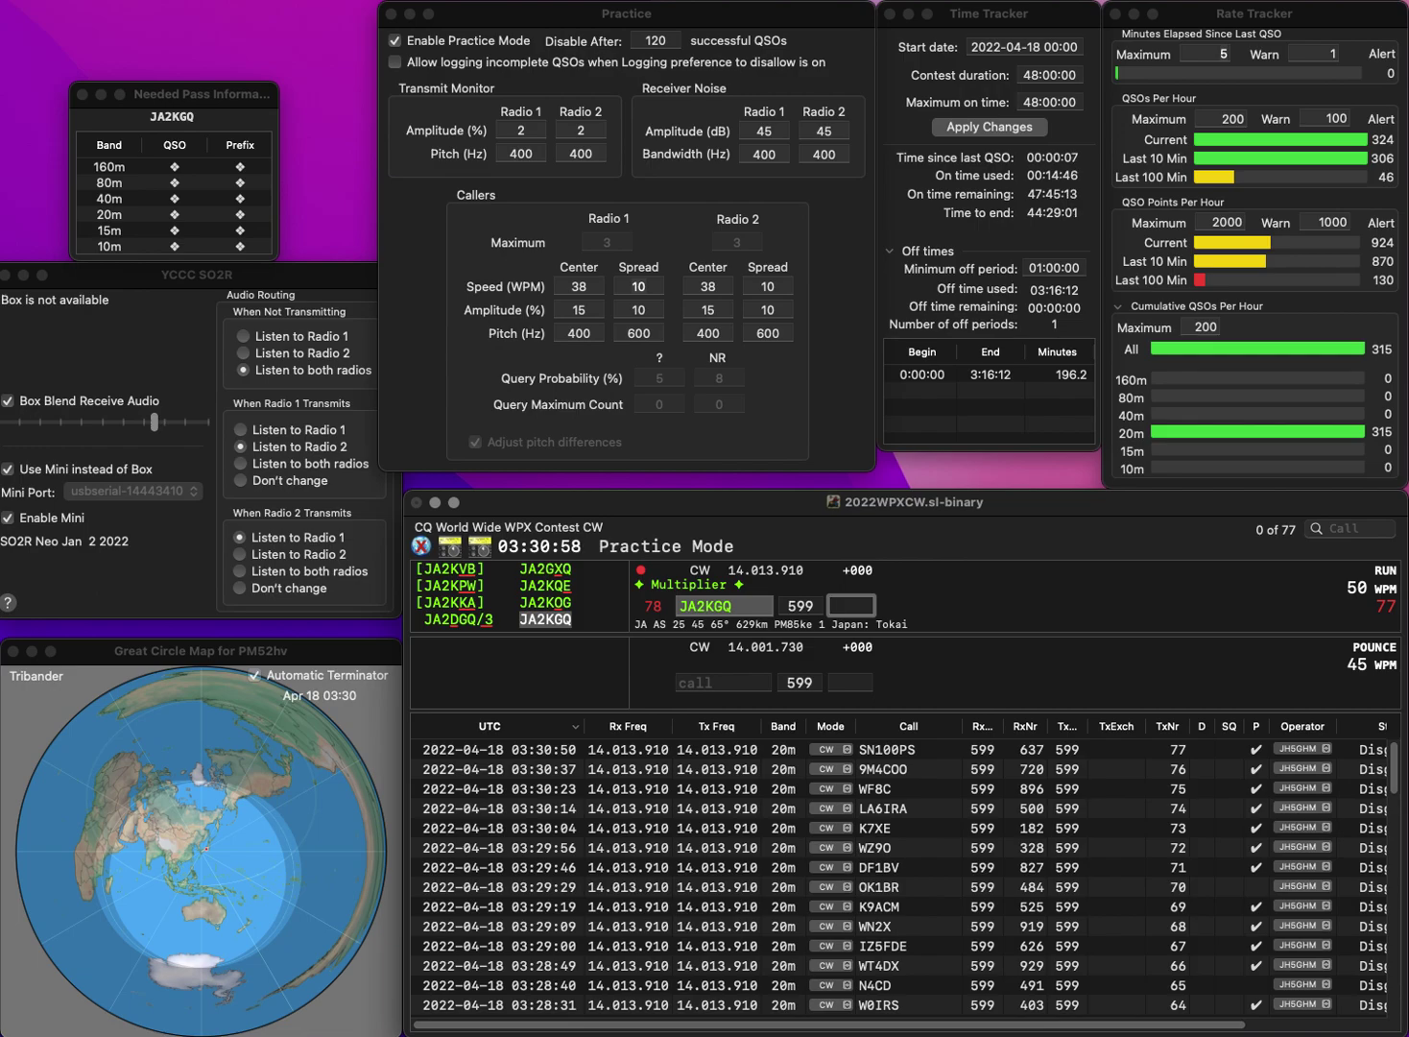
pyautogui.write('513')
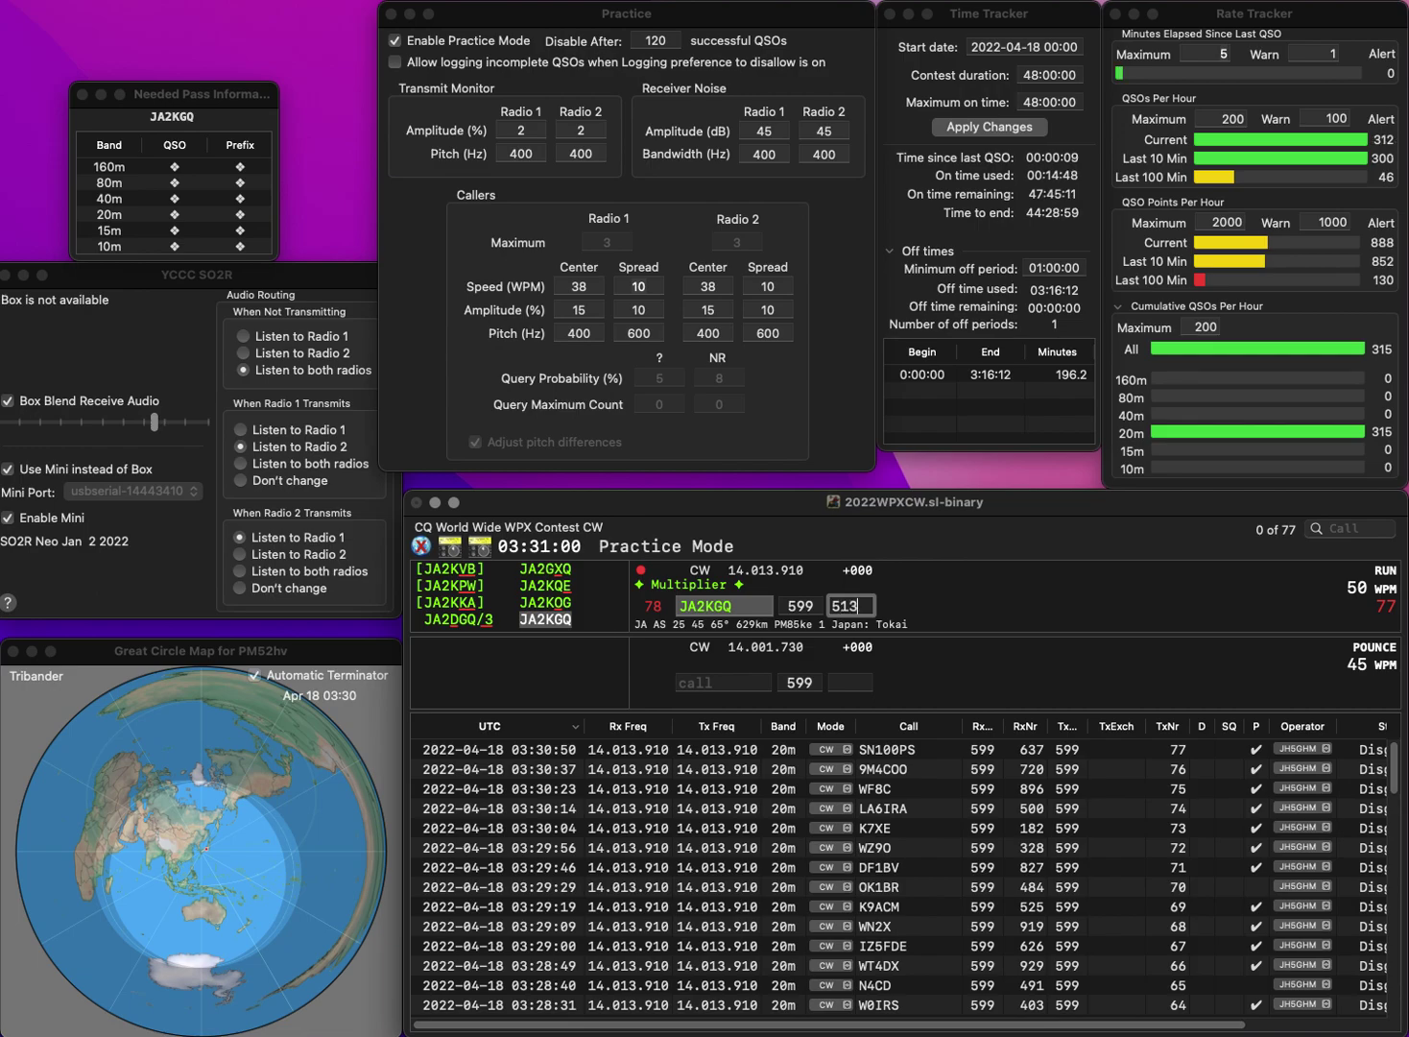
pyautogui.press('Return')
# Step: Log a contact with PU2KNM on the run radio with received number 589
pyautogui.write('PUKNM')
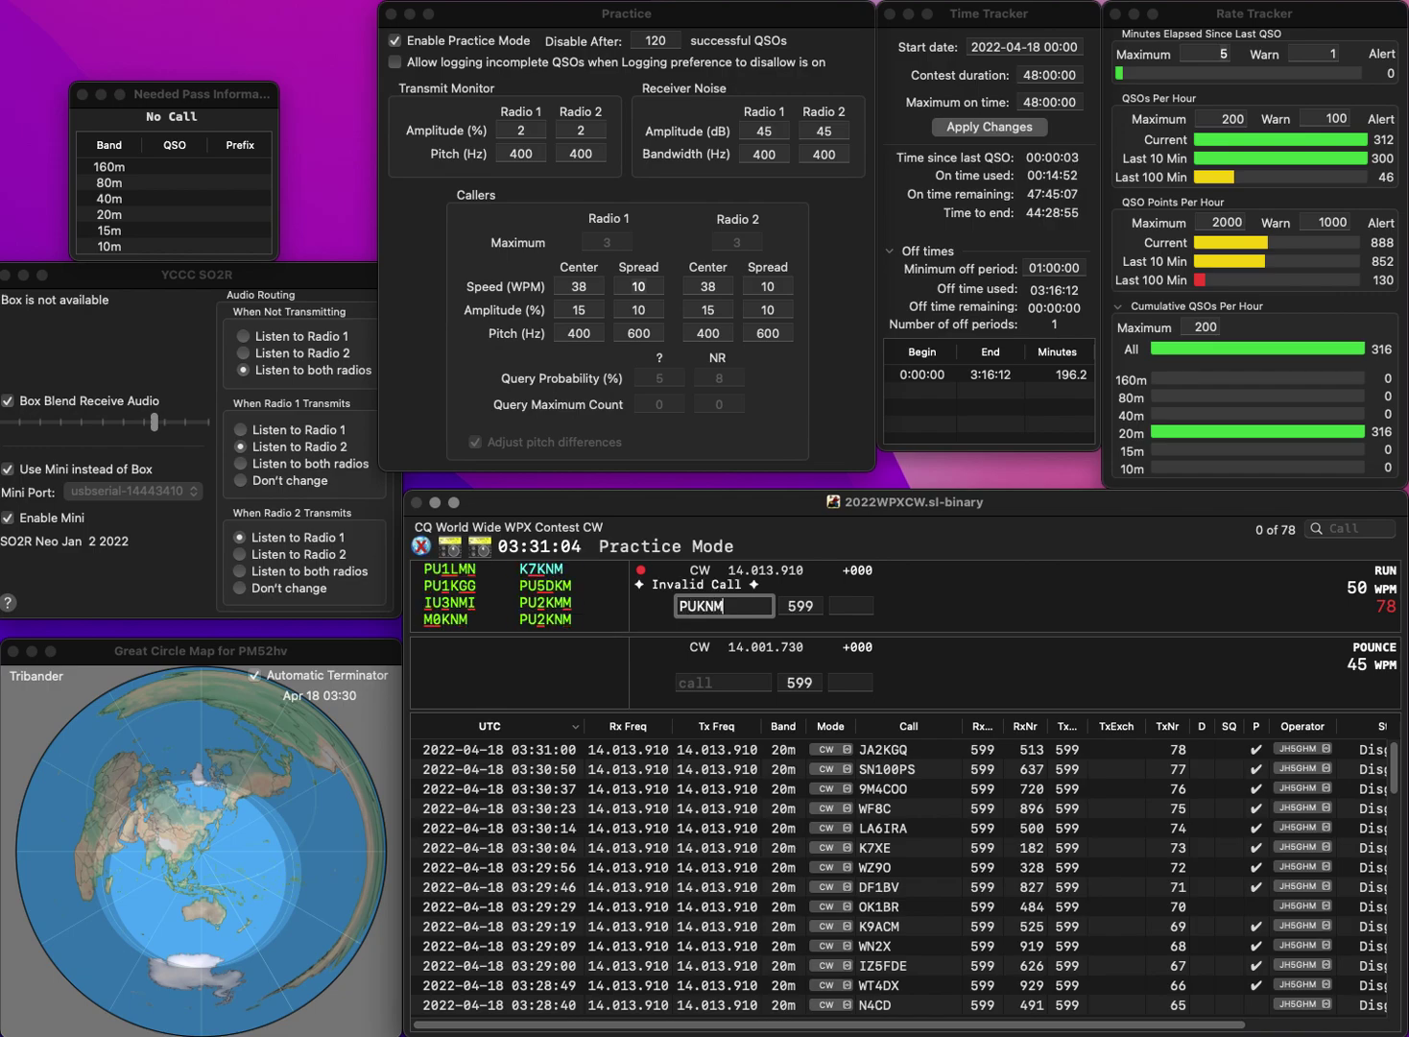
pyautogui.write('2')
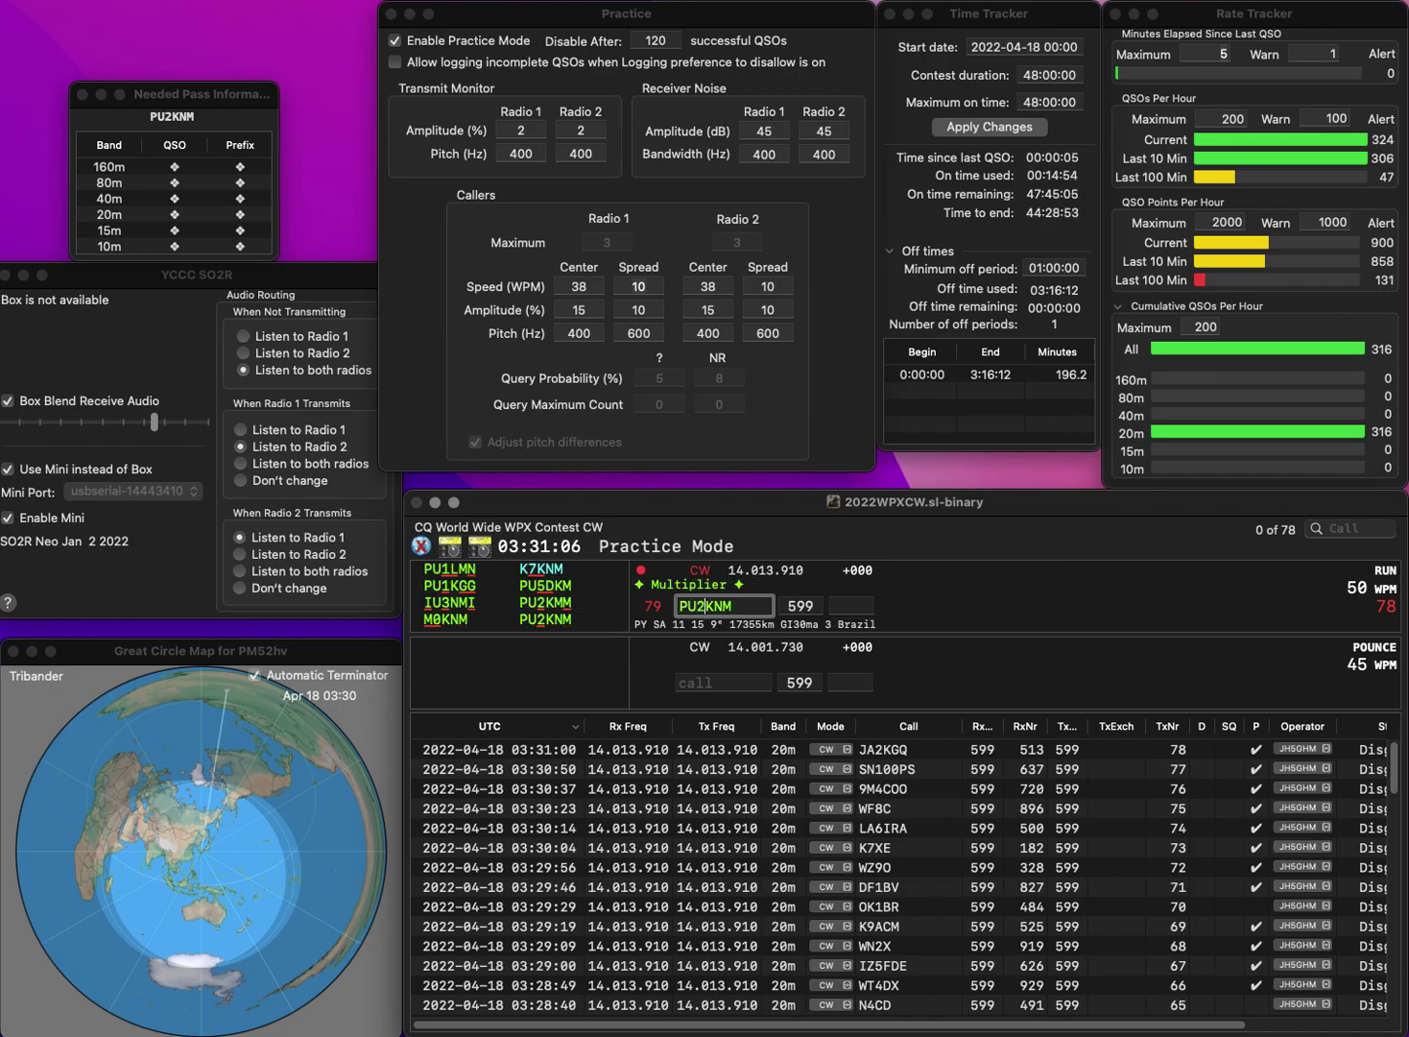
pyautogui.press('Return')
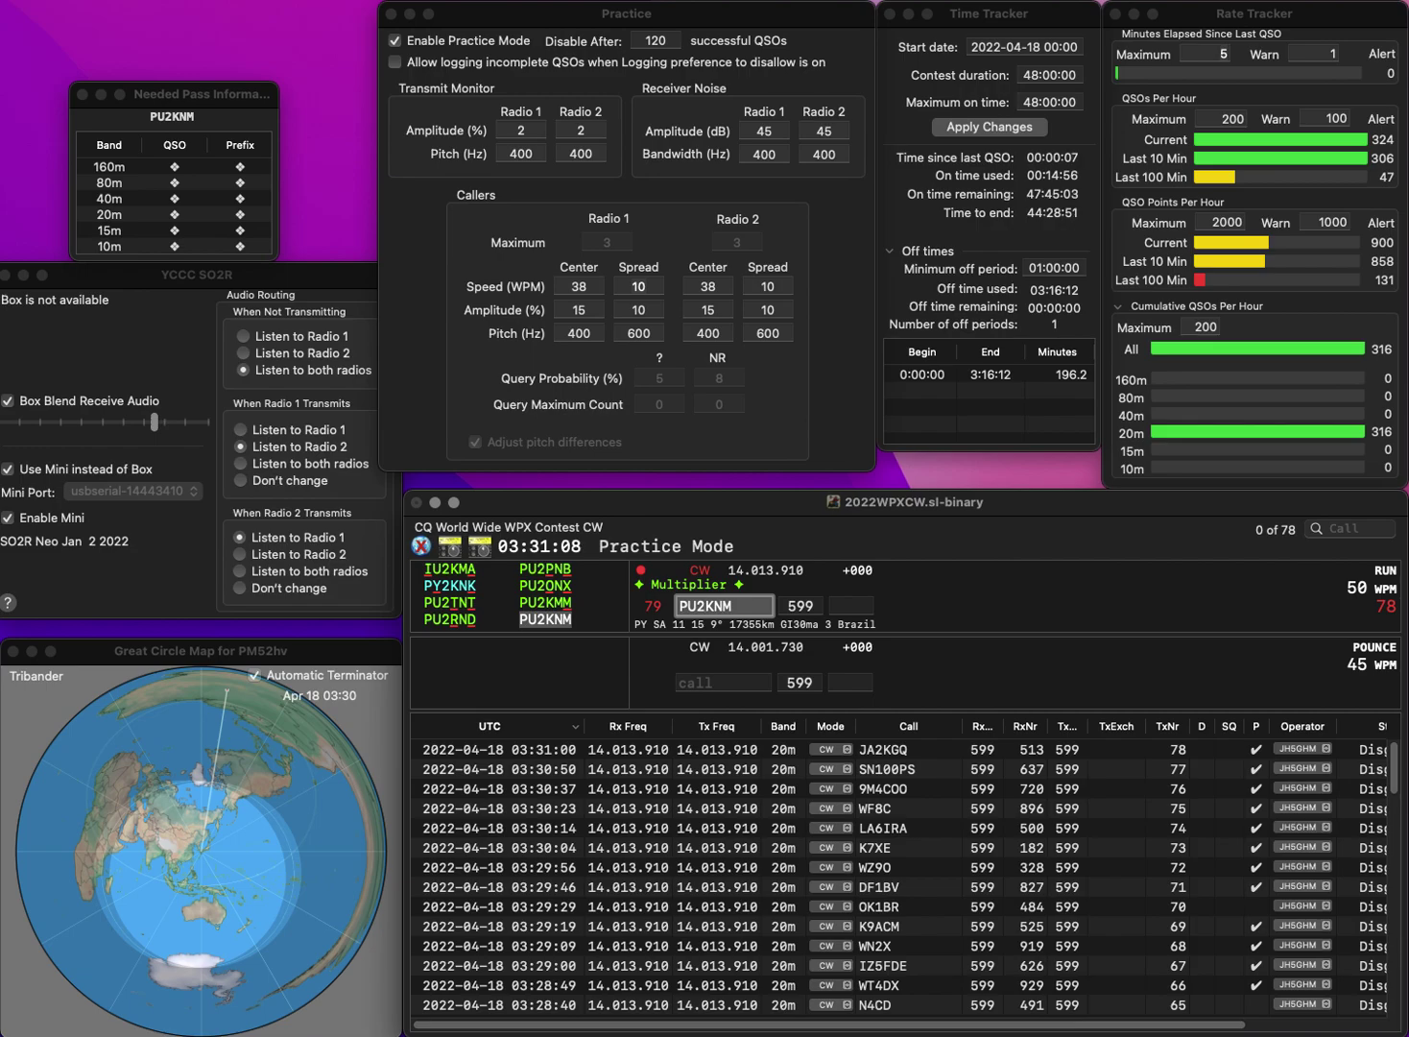
pyautogui.press('Tab')
pyautogui.write('589')
pyautogui.press('Return')
# Step: Log a contact with W2FV on the run radio with received number 129, correcting the call from W2FU
pyautogui.write('W2FU')
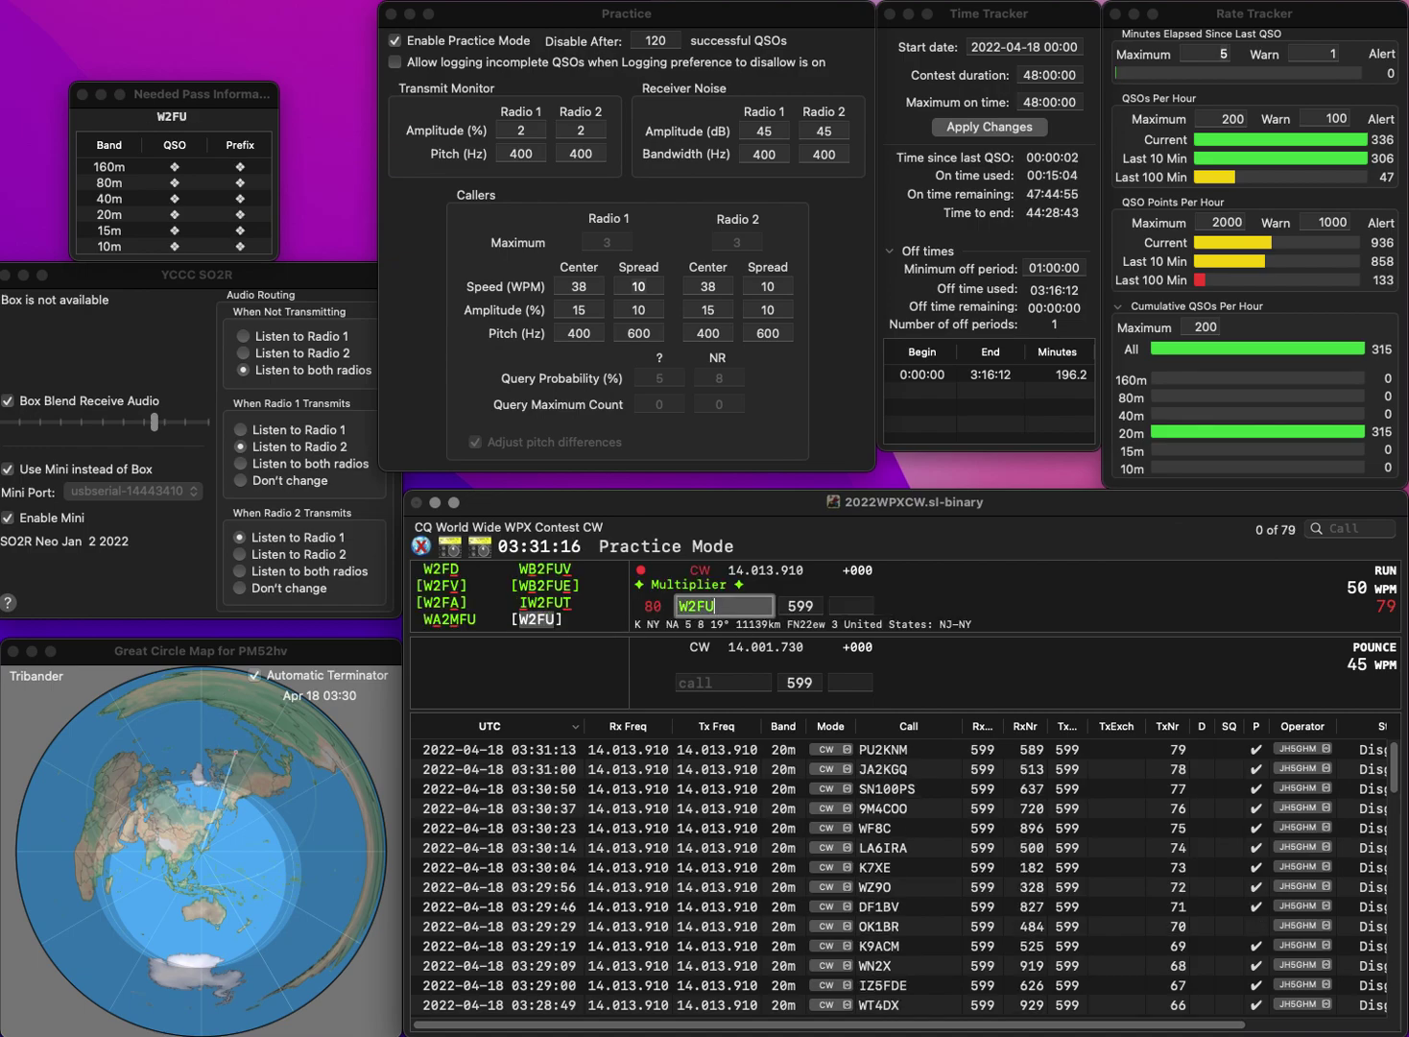
pyautogui.press('Tab')
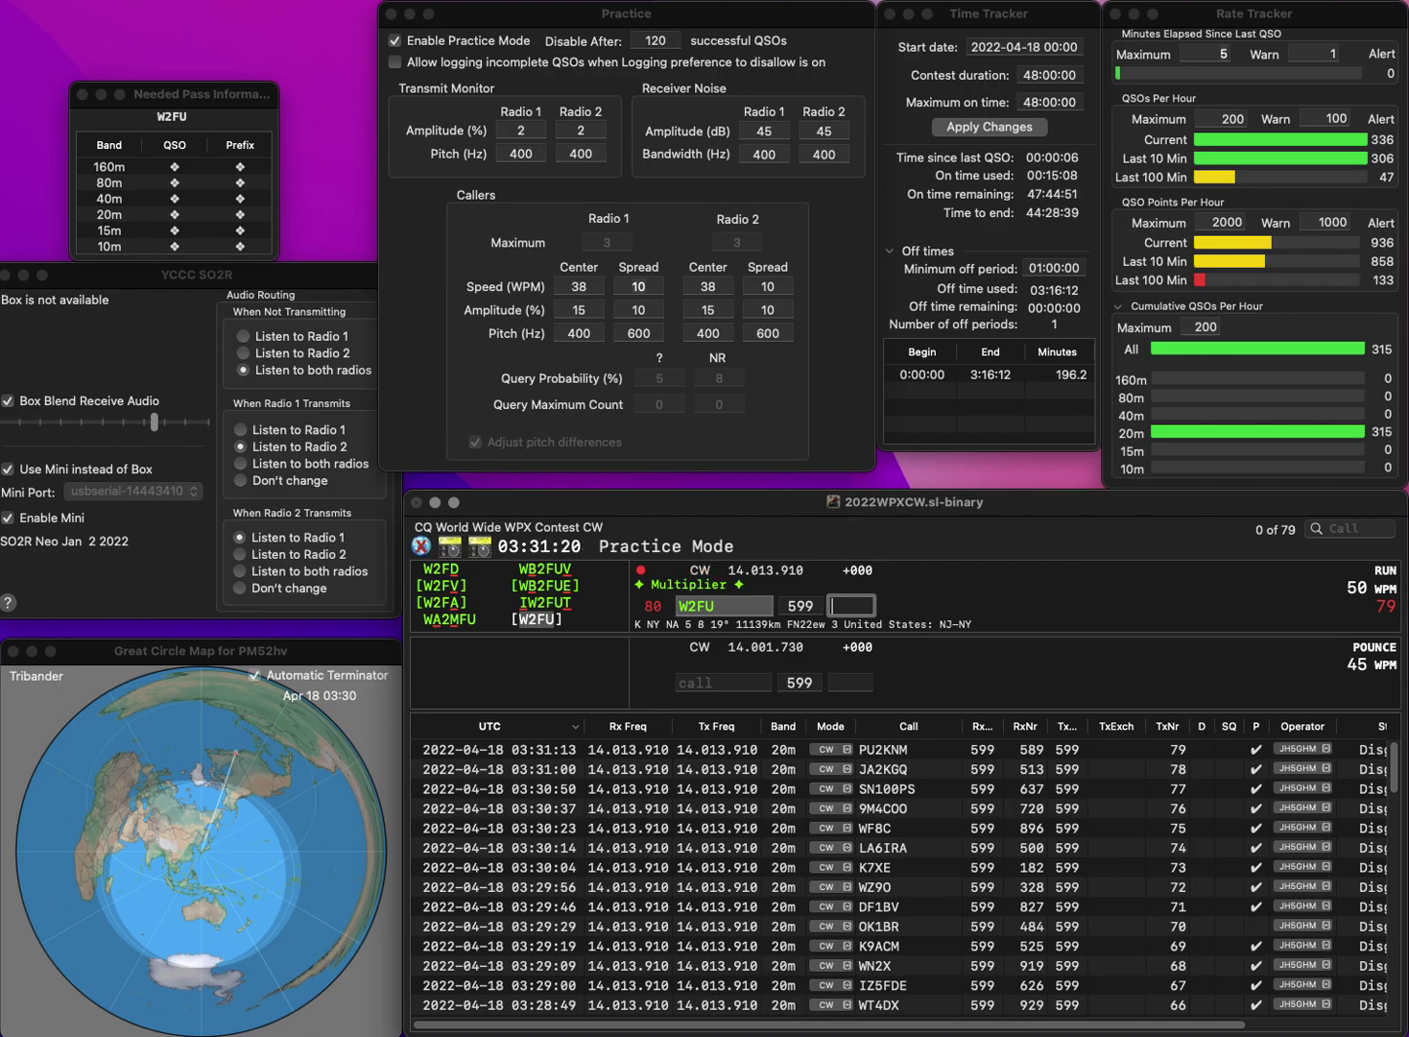
pyautogui.write('W2FV ')
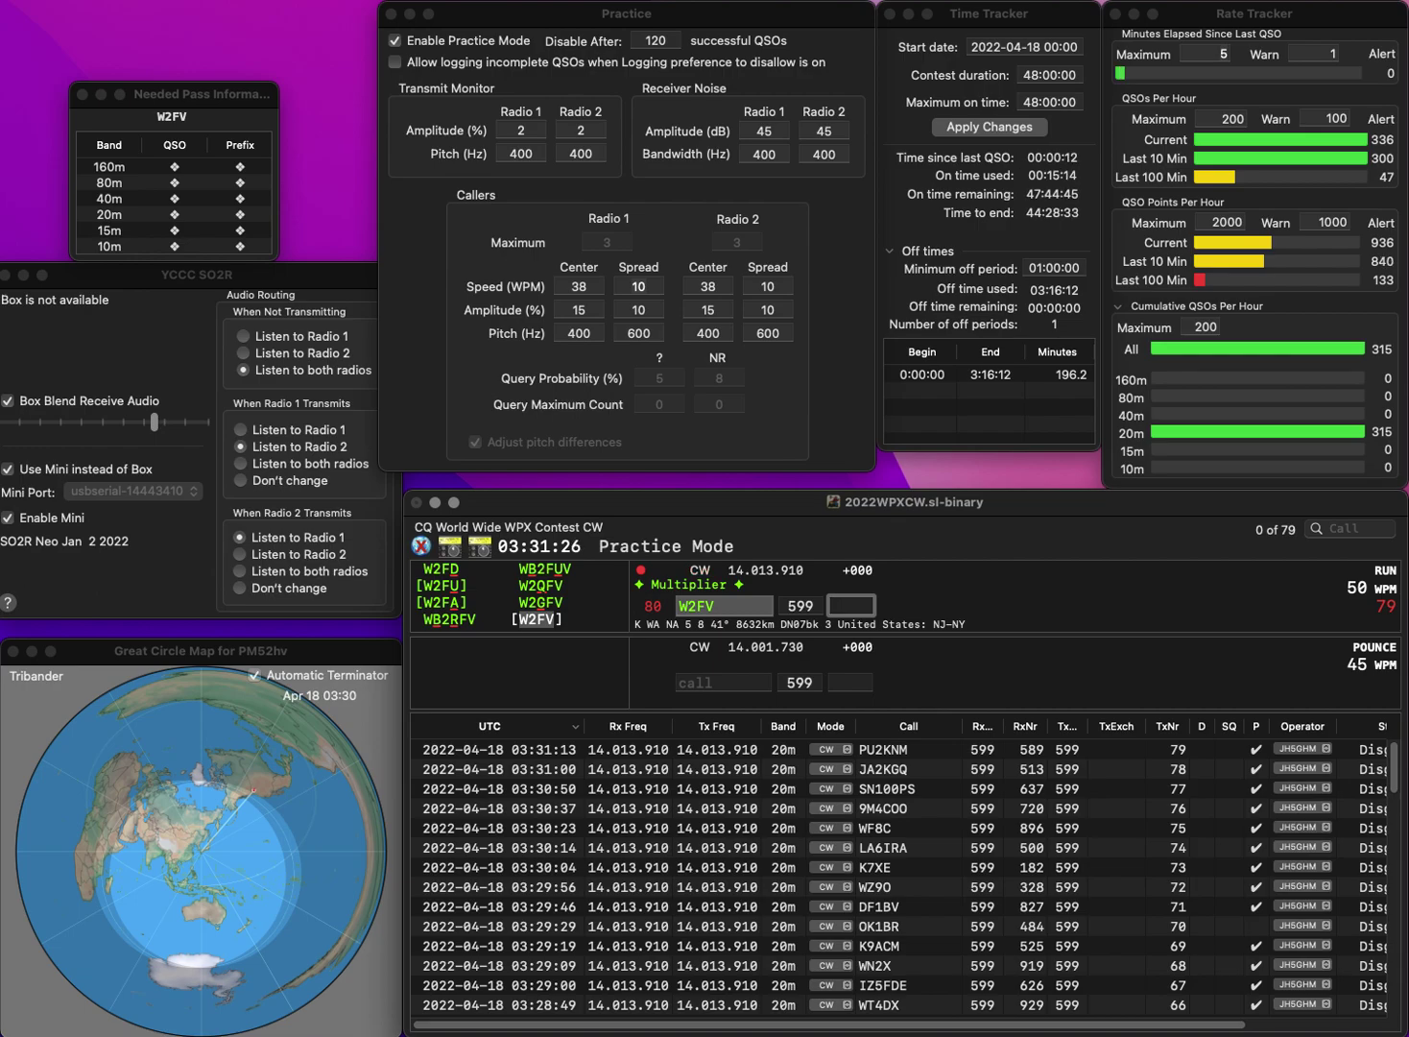
pyautogui.write('129')
pyautogui.press('Return')
# Step: Log a contact with G3LTF on the run radio with received number 824, correcting the call from G4LTF
pyautogui.write('G4LTF')
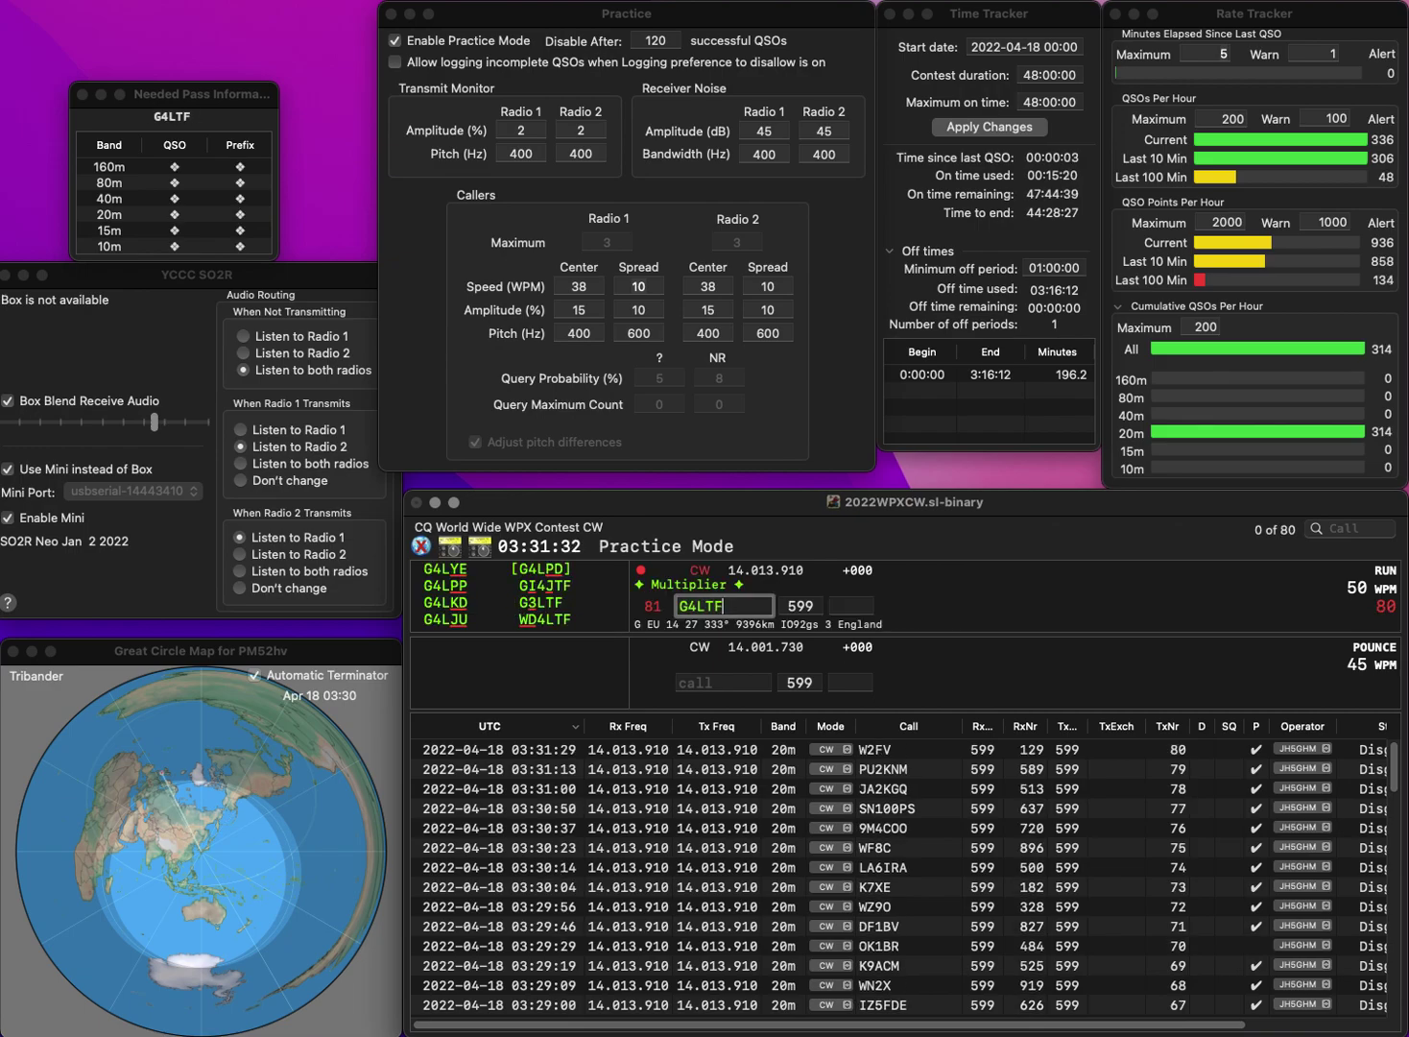
pyautogui.press('Left')
pyautogui.press('BackSpace')
pyautogui.write('3')
pyautogui.press('Tab')
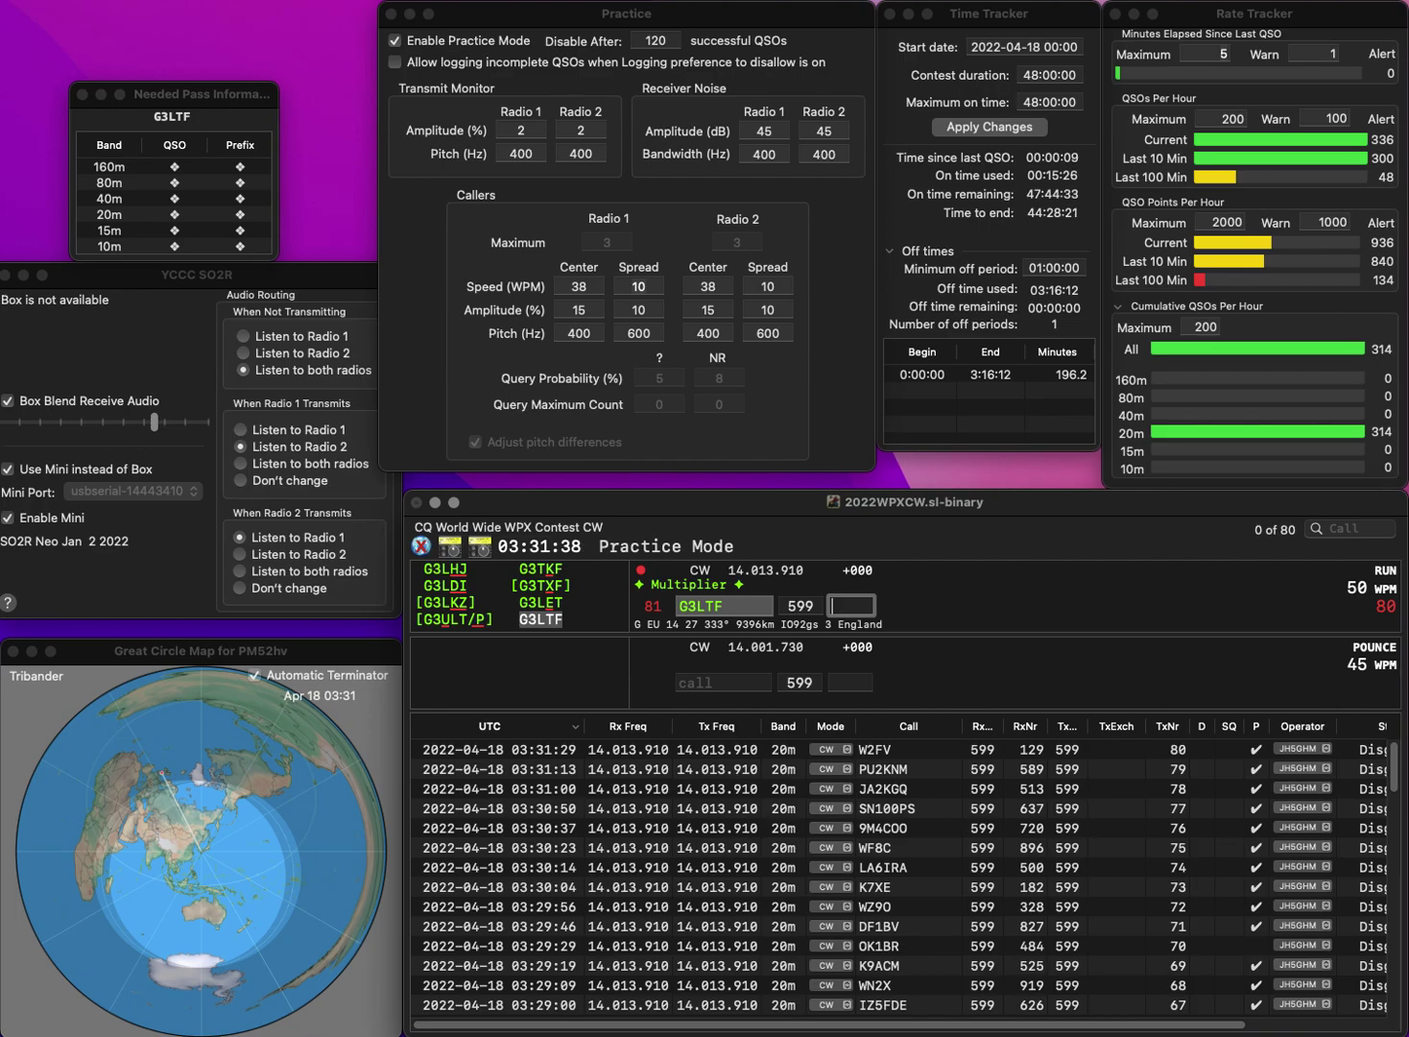
pyautogui.write('824')
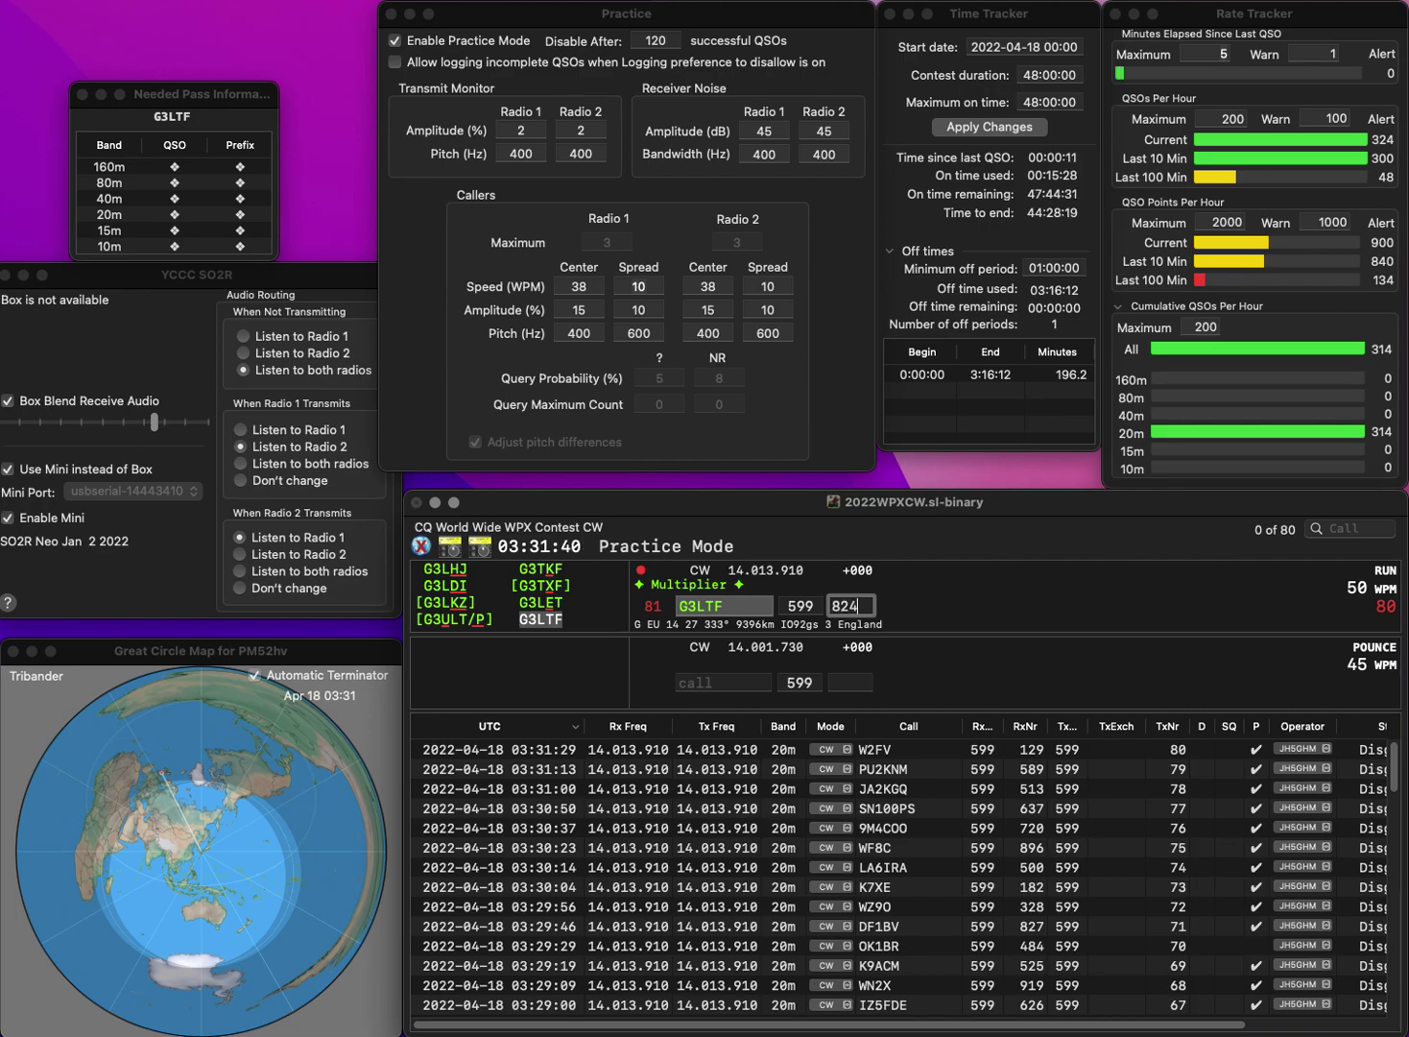
pyautogui.press('Return')
# Step: Log a contact with K5NOF on the run radio with received number 117
pyautogui.write('NOF')
pyautogui.click(679, 606)
pyautogui.write('K5')
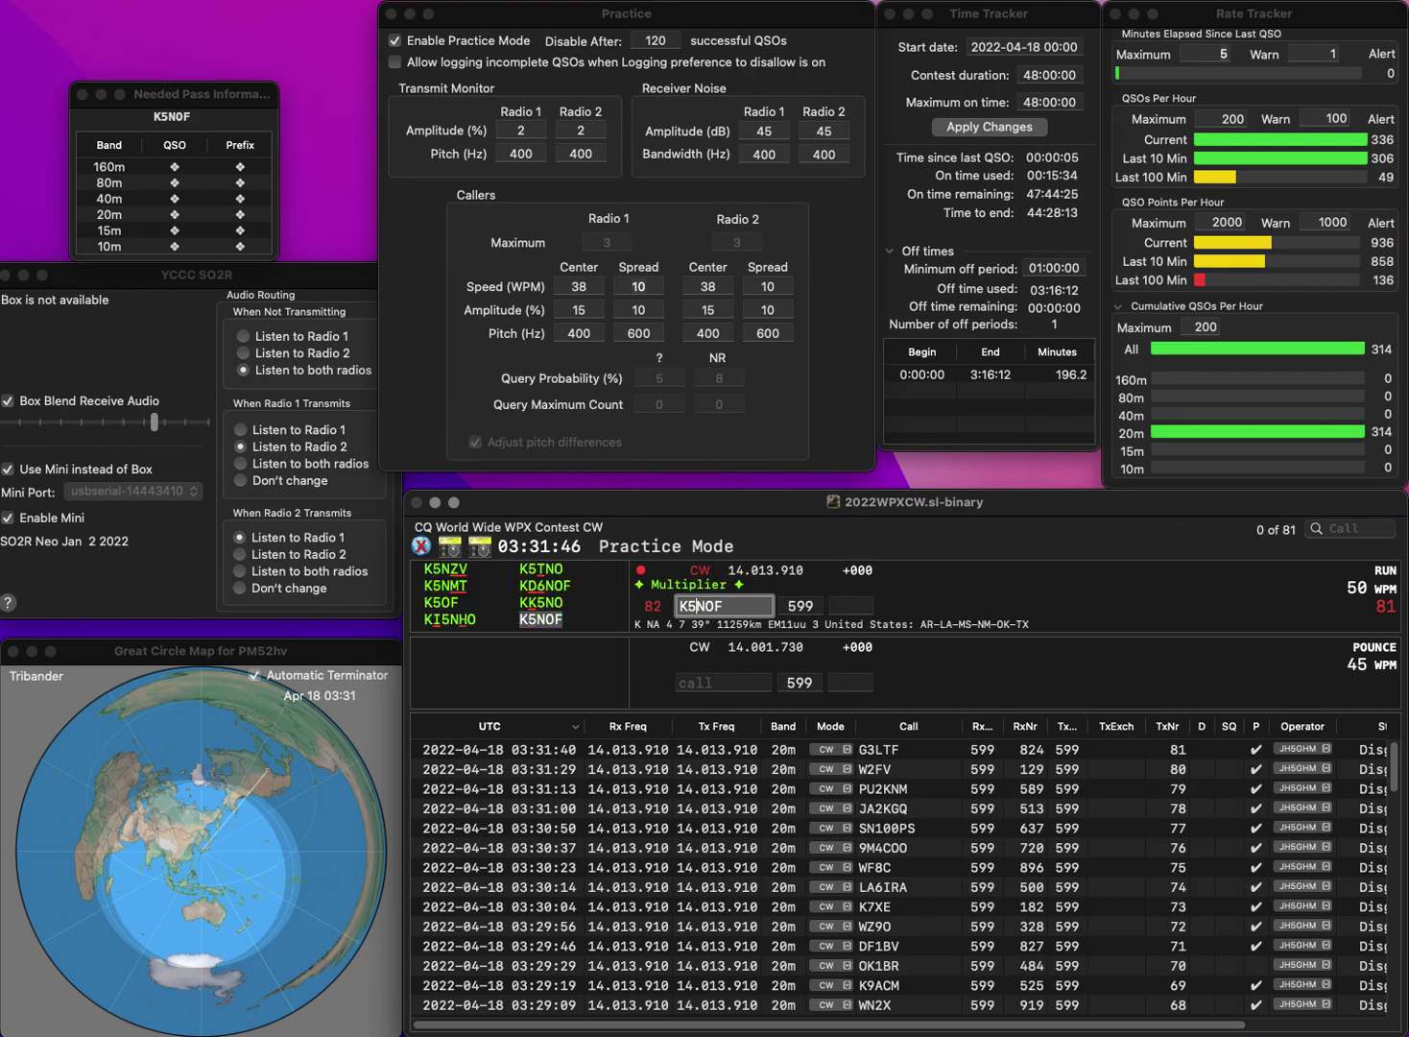
pyautogui.press('Return')
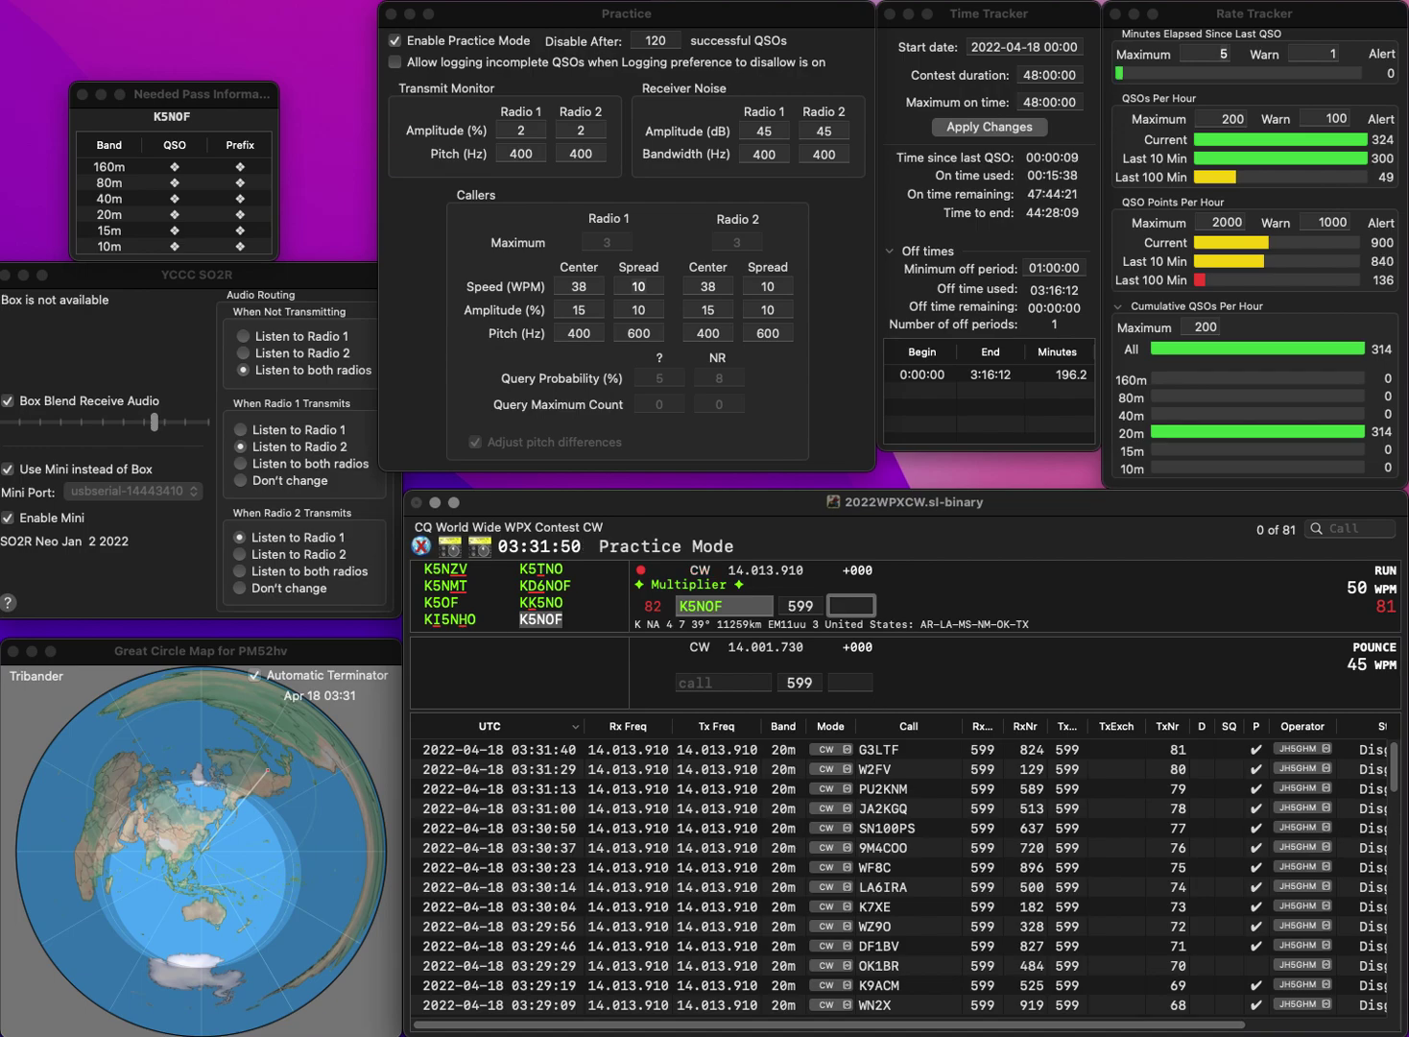
pyautogui.write('117')
pyautogui.press('Return')
# Step: Log a contact with E77W on the run radio with received number 906
pyautogui.write('E')
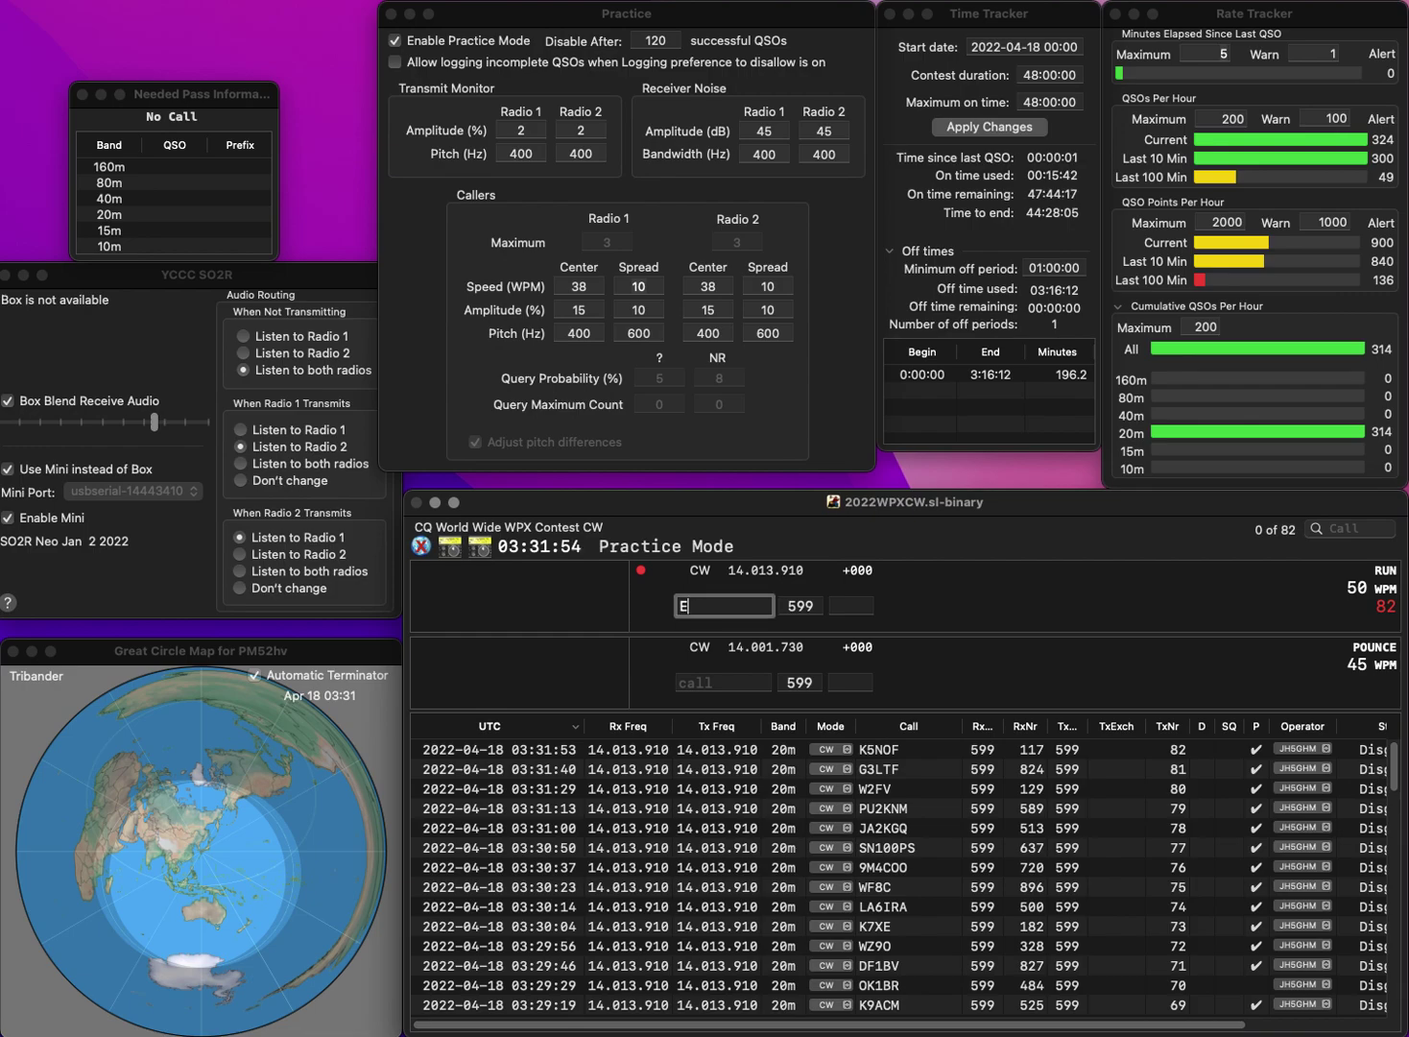
pyautogui.write('77W')
pyautogui.press('space')
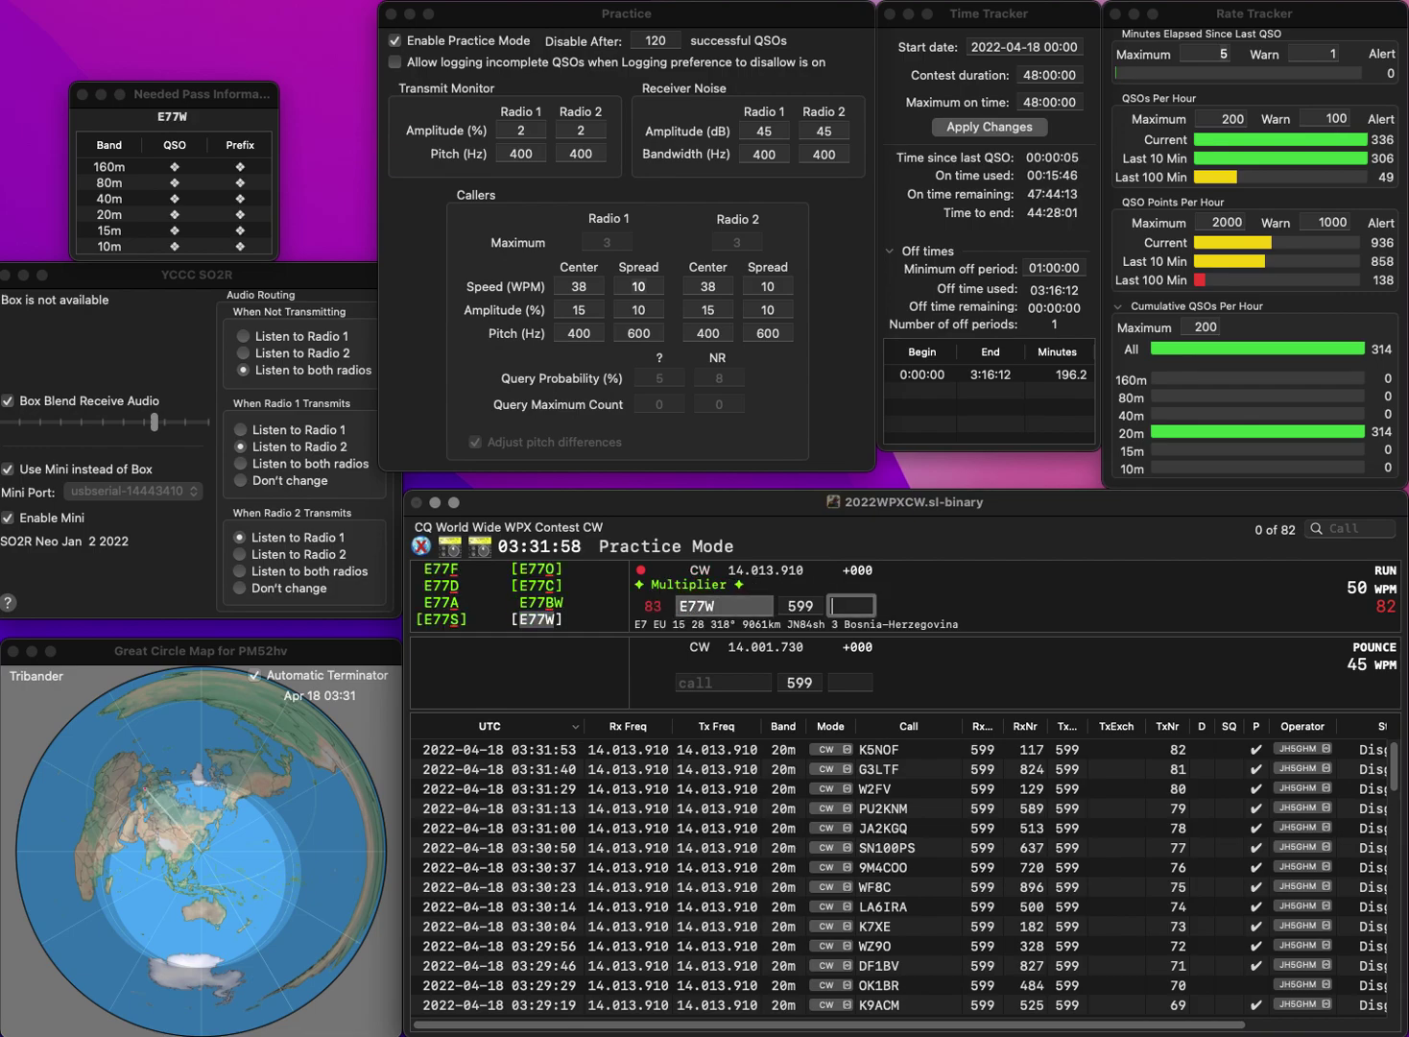
pyautogui.write('906')
pyautogui.press('Return')
# Step: Log a contact with RU3XW on the run radio with received number 679
pyautogui.write('RU3XW')
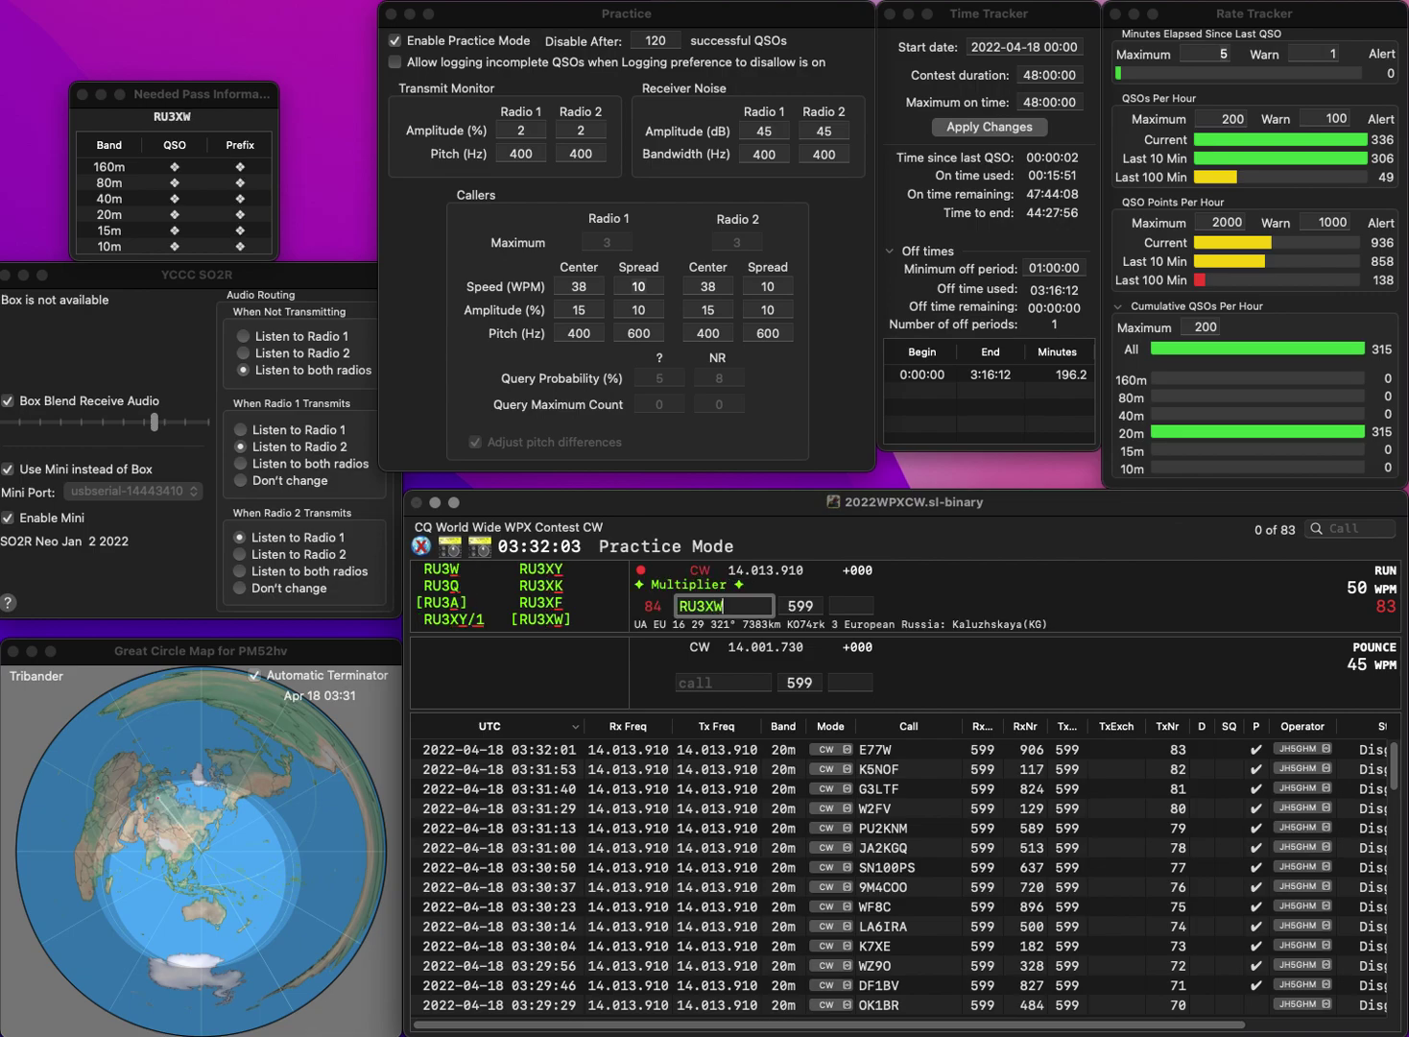
pyautogui.press('Return')
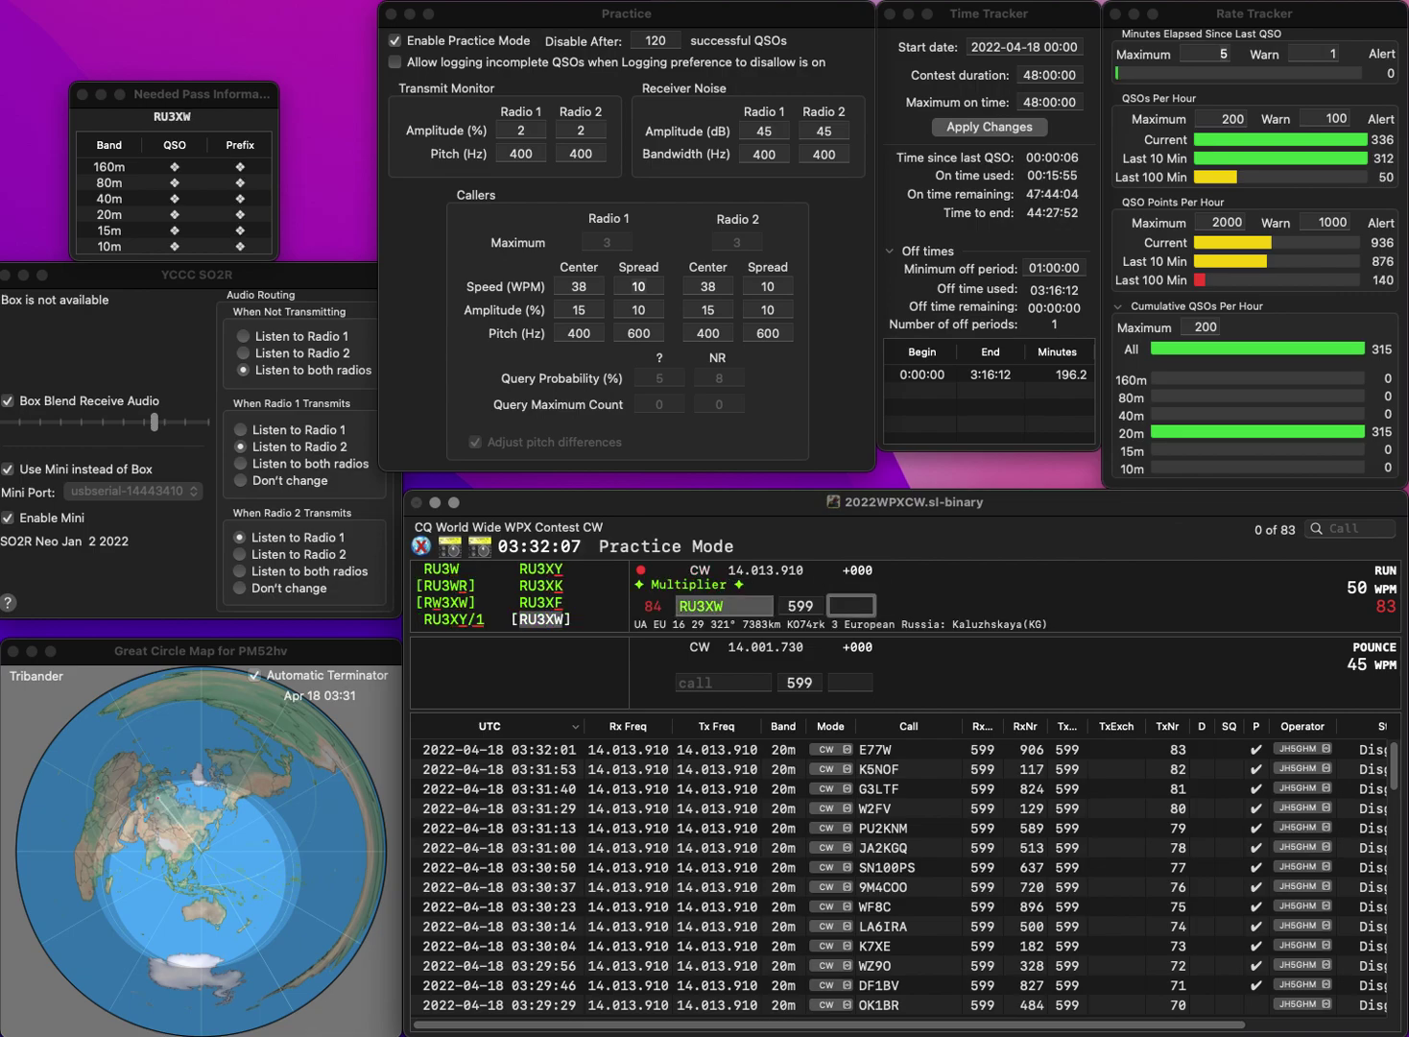
pyautogui.write('79')
pyautogui.press('Return')
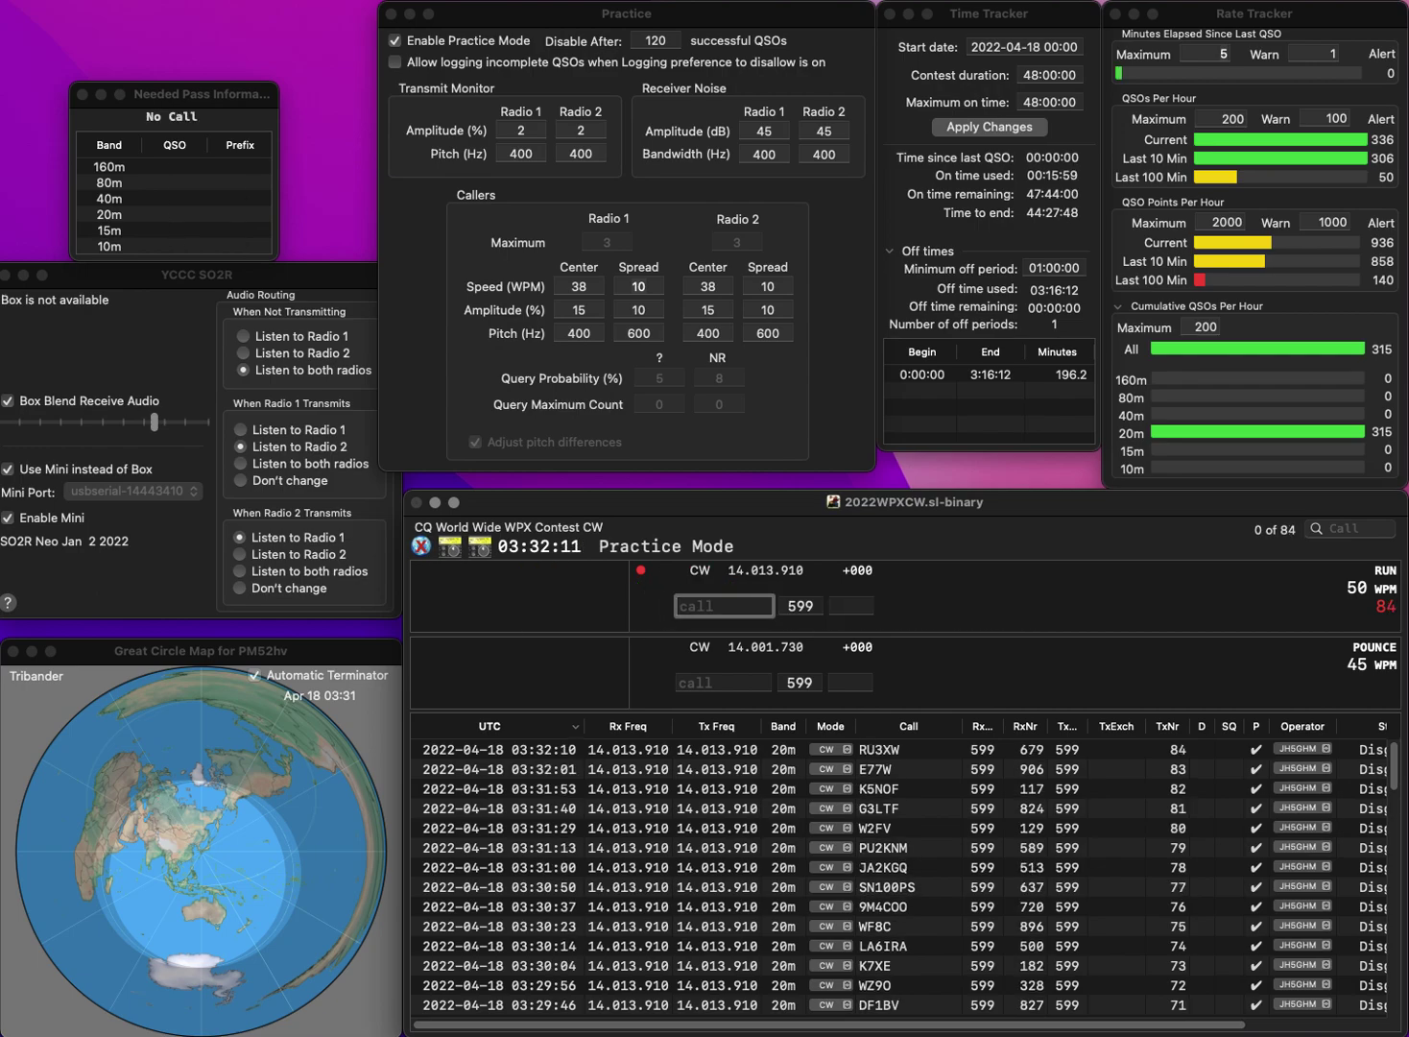
# Step: Log a contact with 9A3XV on the run radio with received number 494
pyautogui.write('9A3XV')
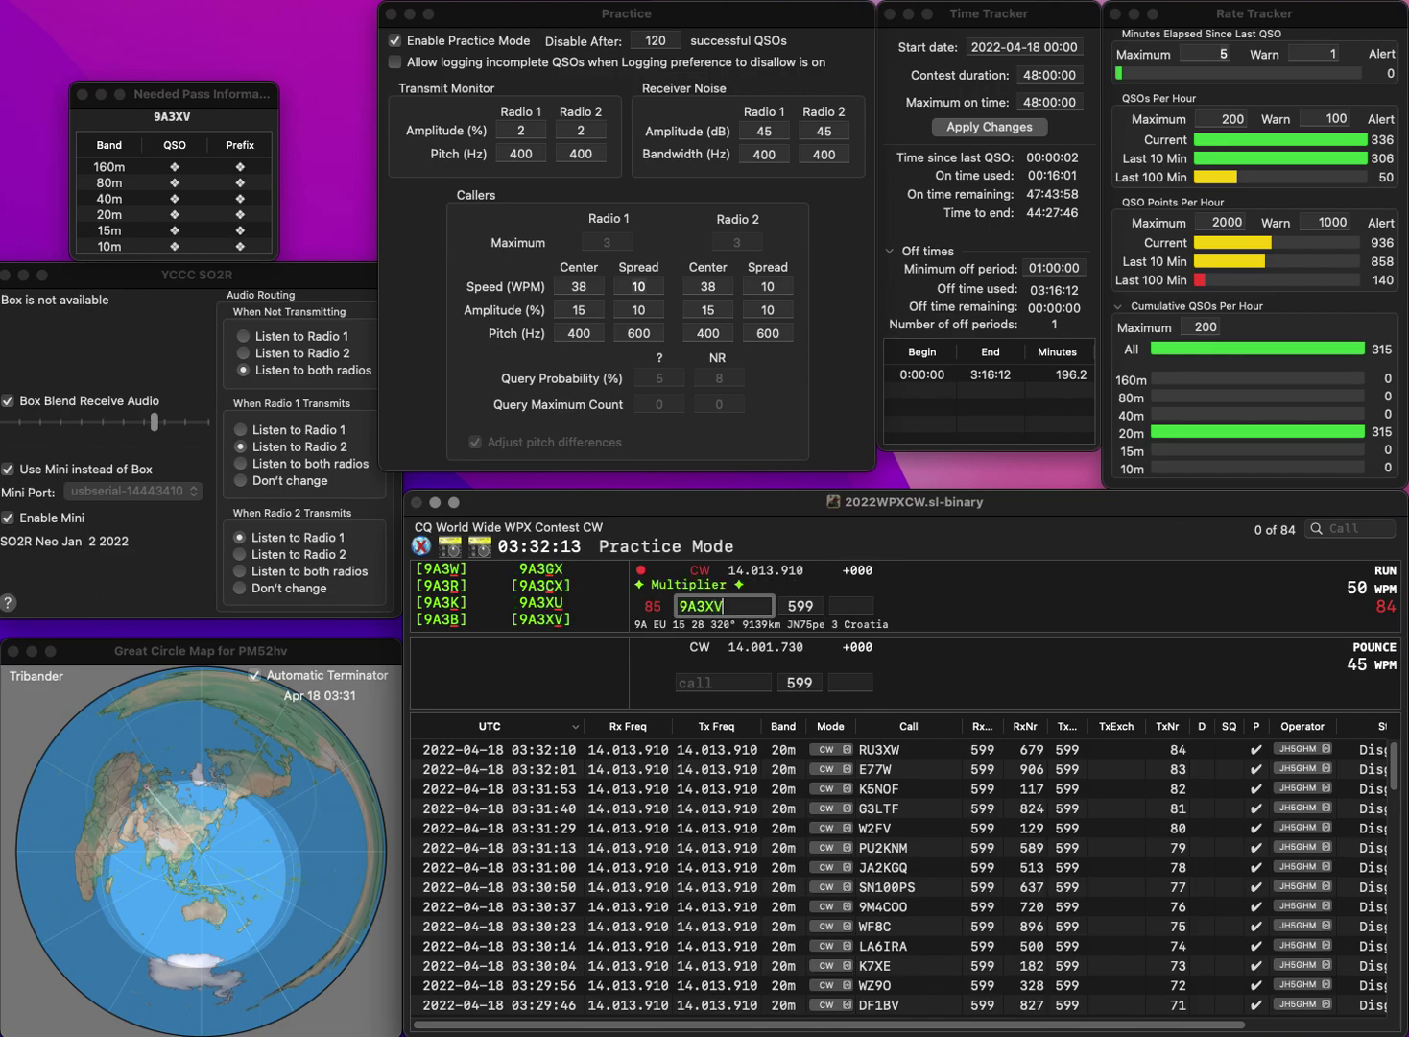
pyautogui.press('Return')
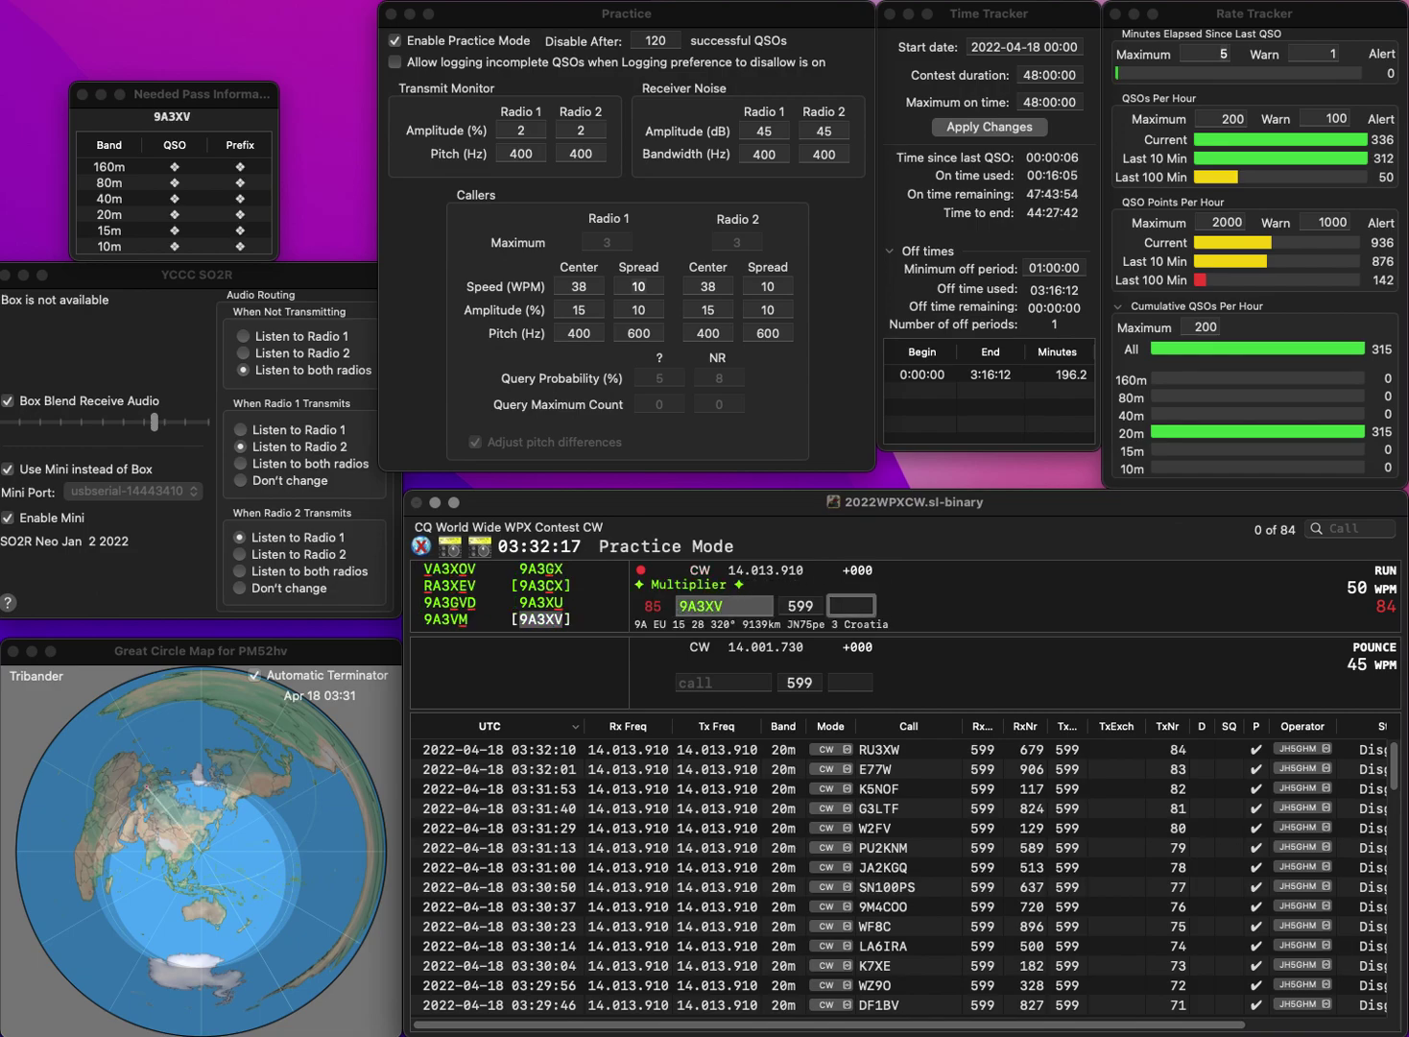
pyautogui.write('494')
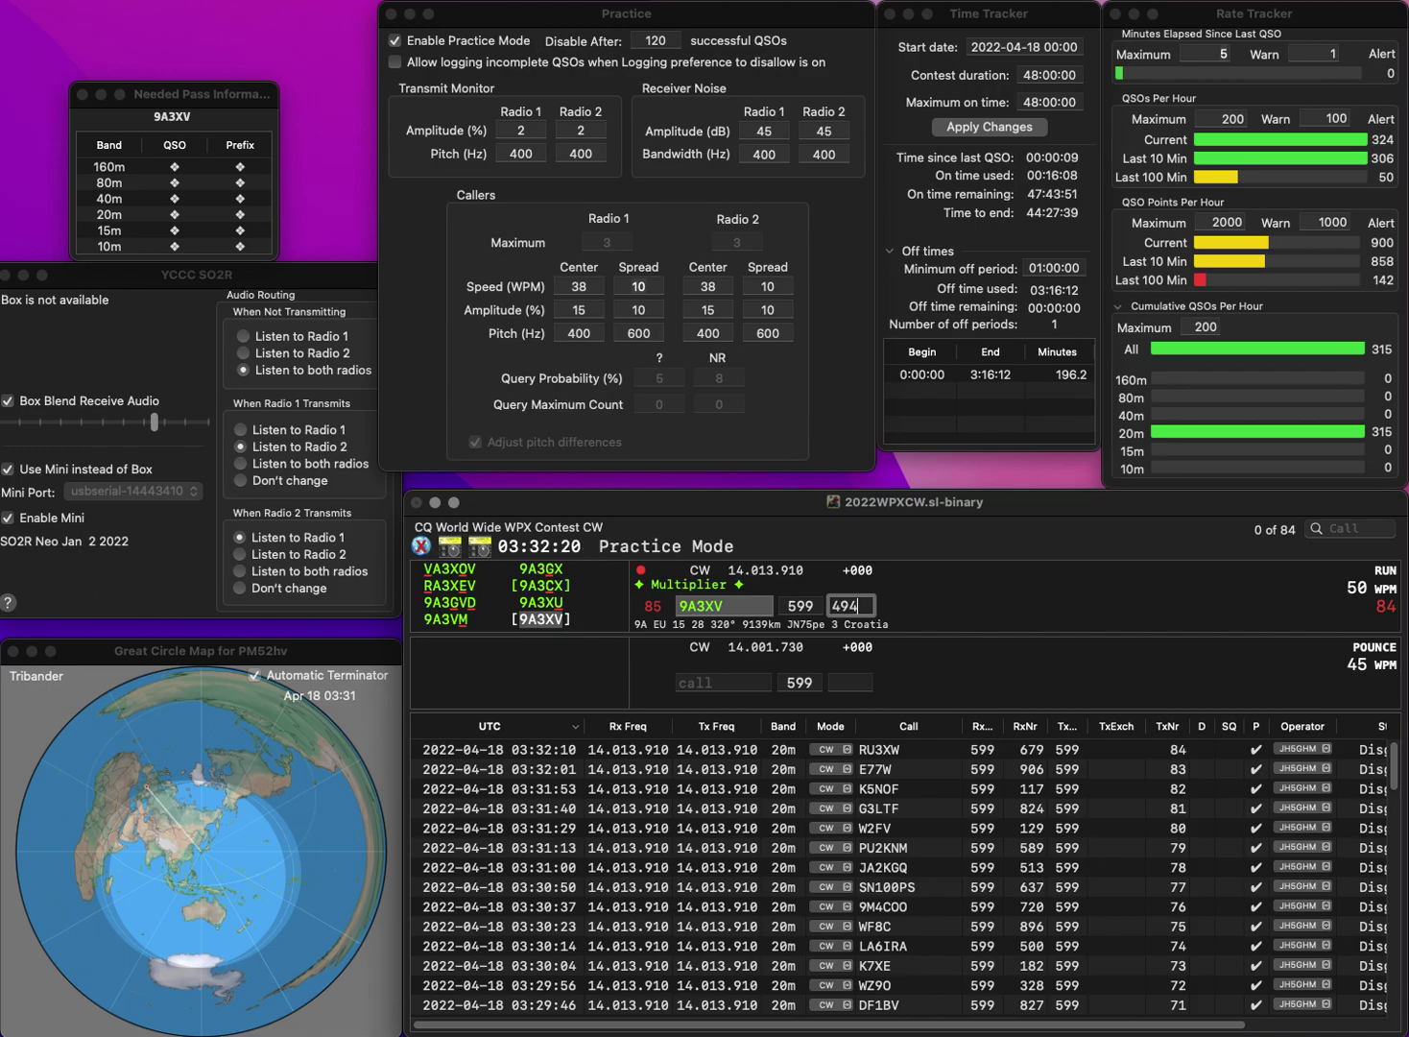
pyautogui.press('Return')
pyautogui.write('KB2MN')
pyautogui.click(850, 605)
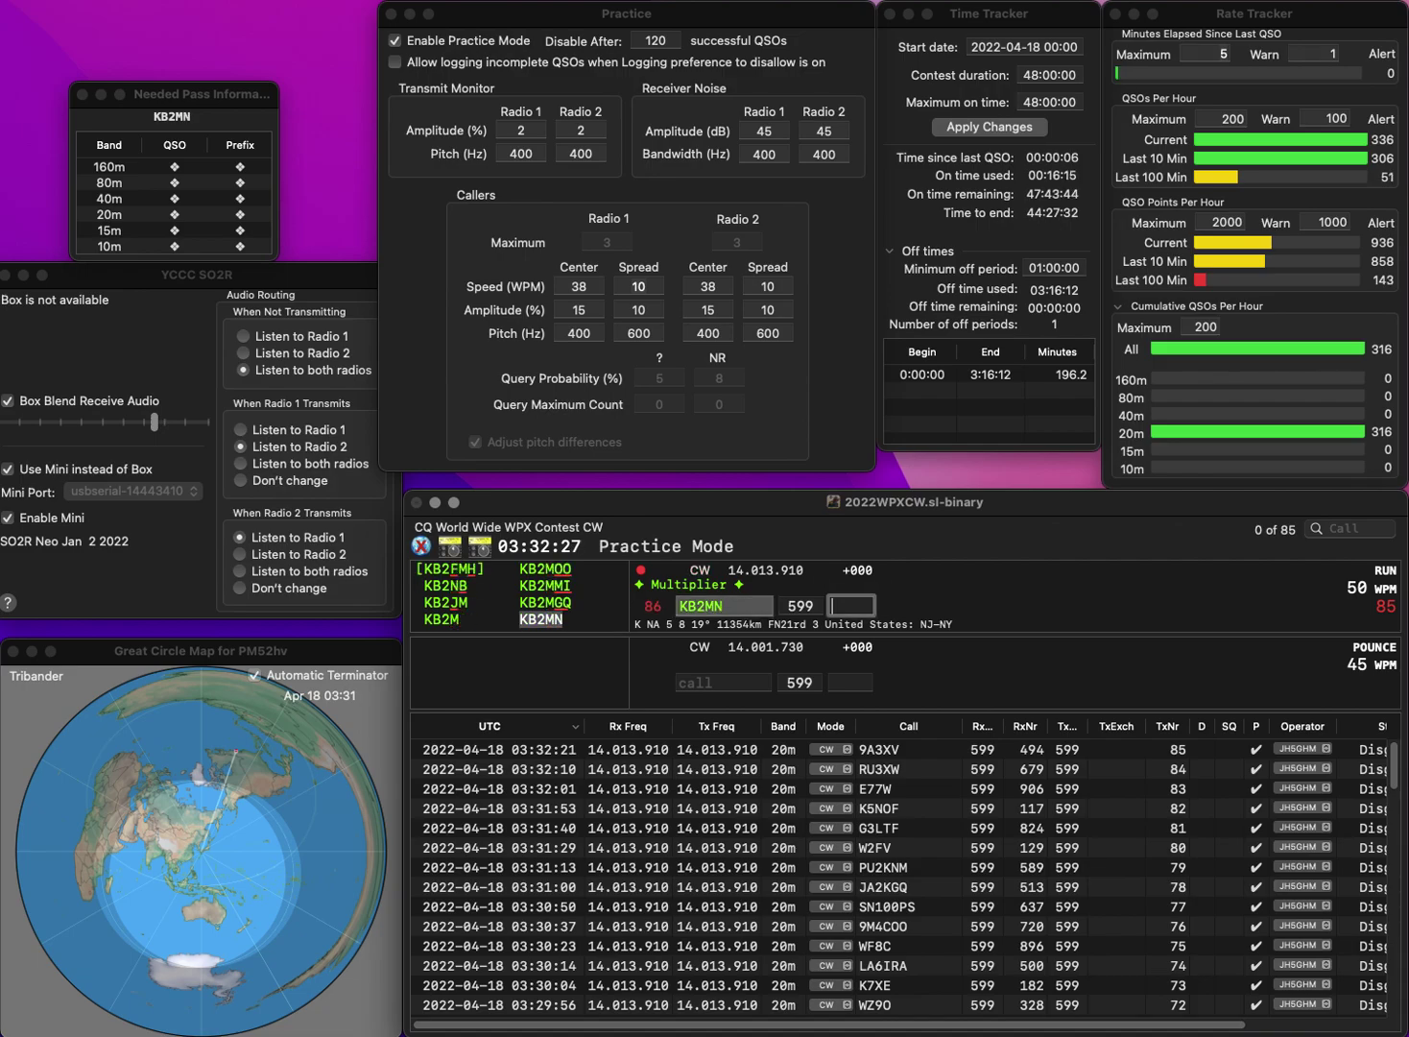
pyautogui.write('447')
pyautogui.press('Return')
# Step: Log a contact with NZ5O on the run radio with received number 31
pyautogui.write('N')
pyautogui.write('Z5O')
pyautogui.press('space')
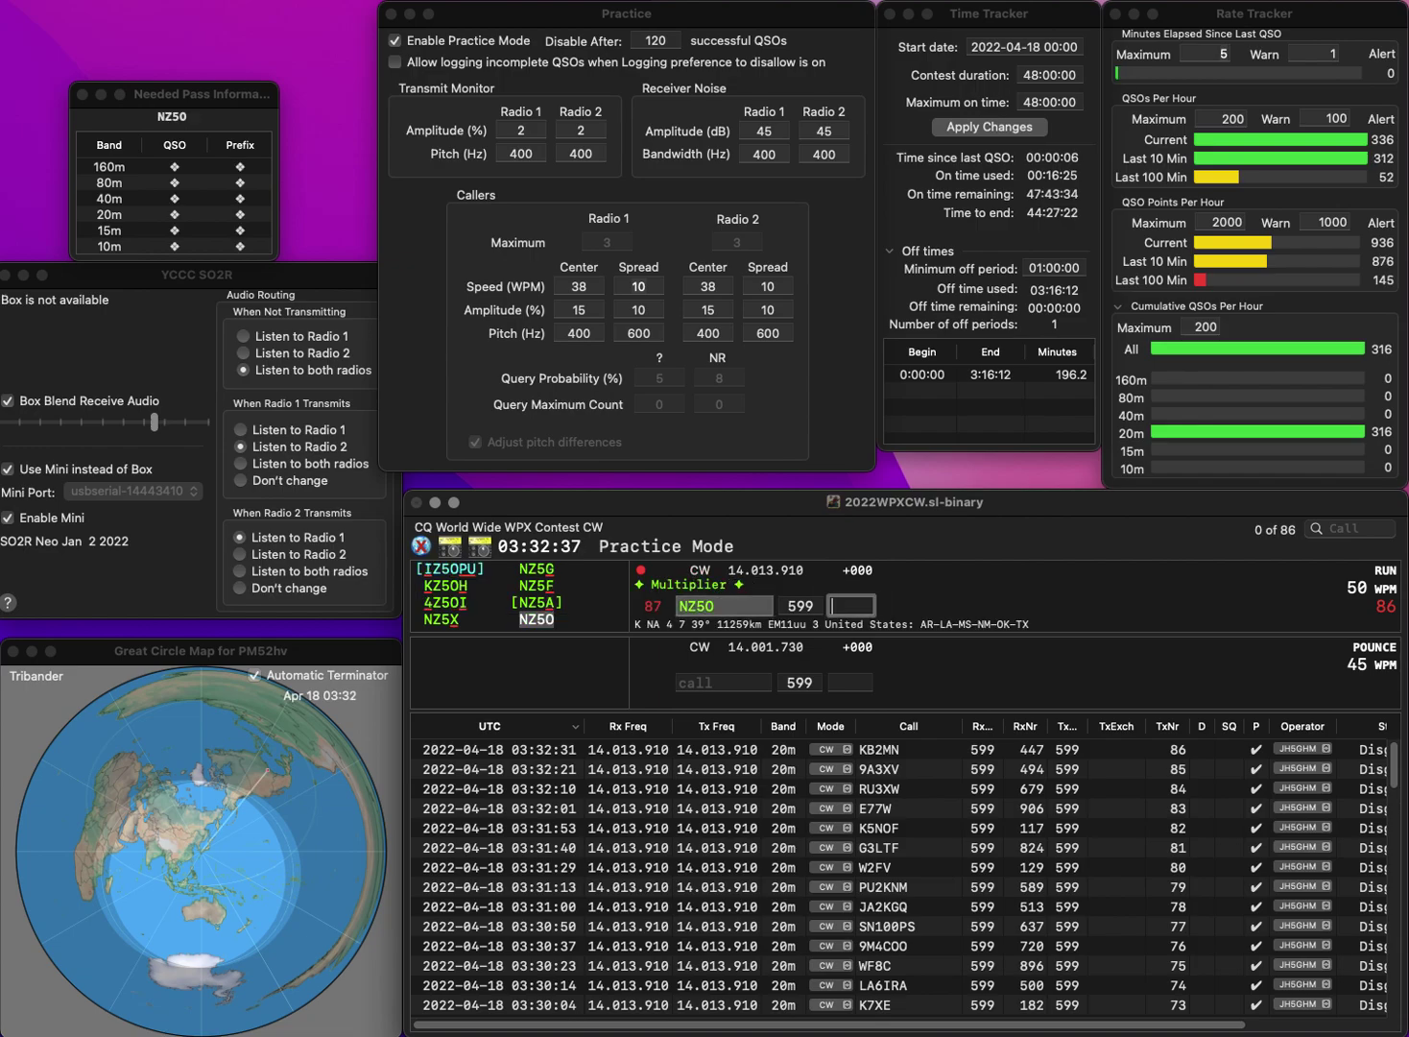
pyautogui.write('31')
pyautogui.press('Return')
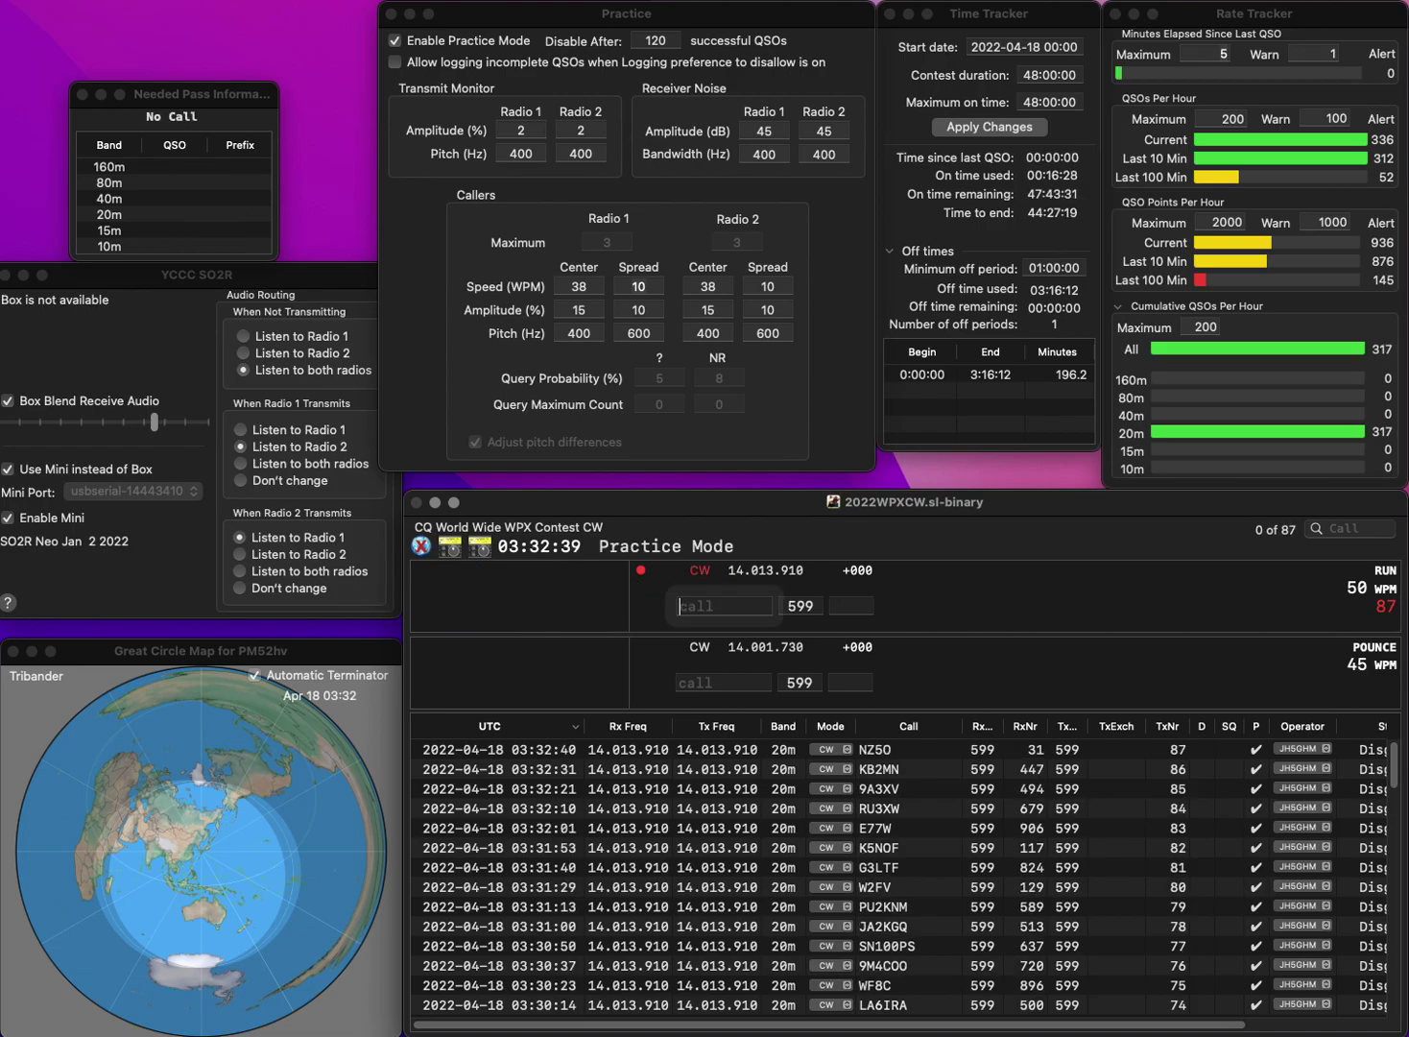
pyautogui.write('7ELY')
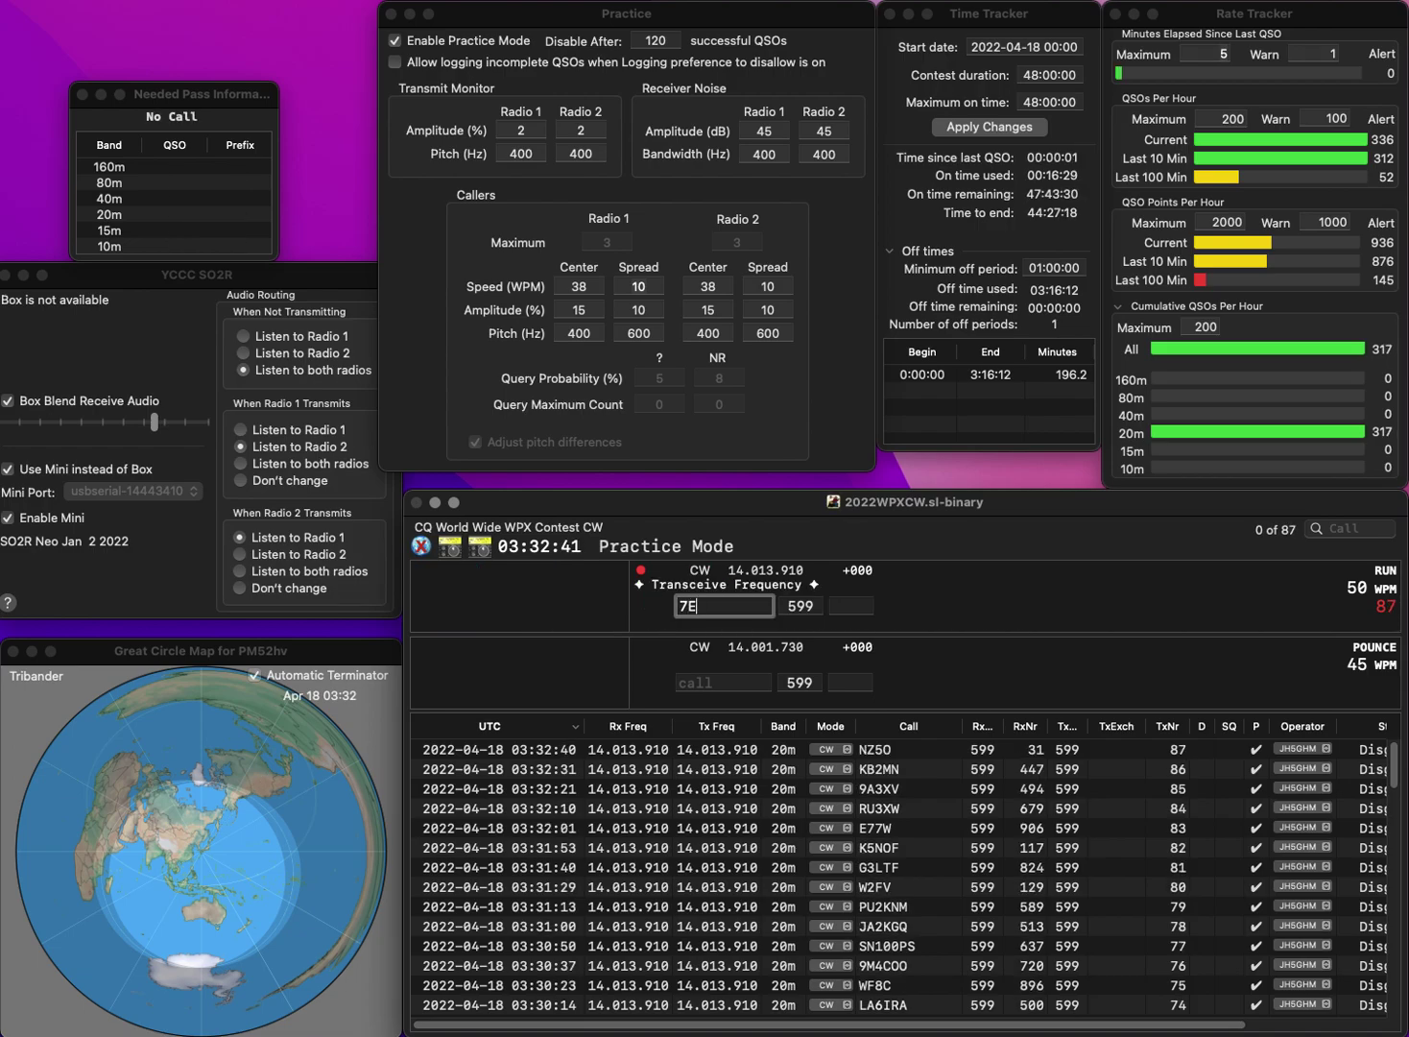
pyautogui.click(680, 606)
pyautogui.write('EA7ELY')
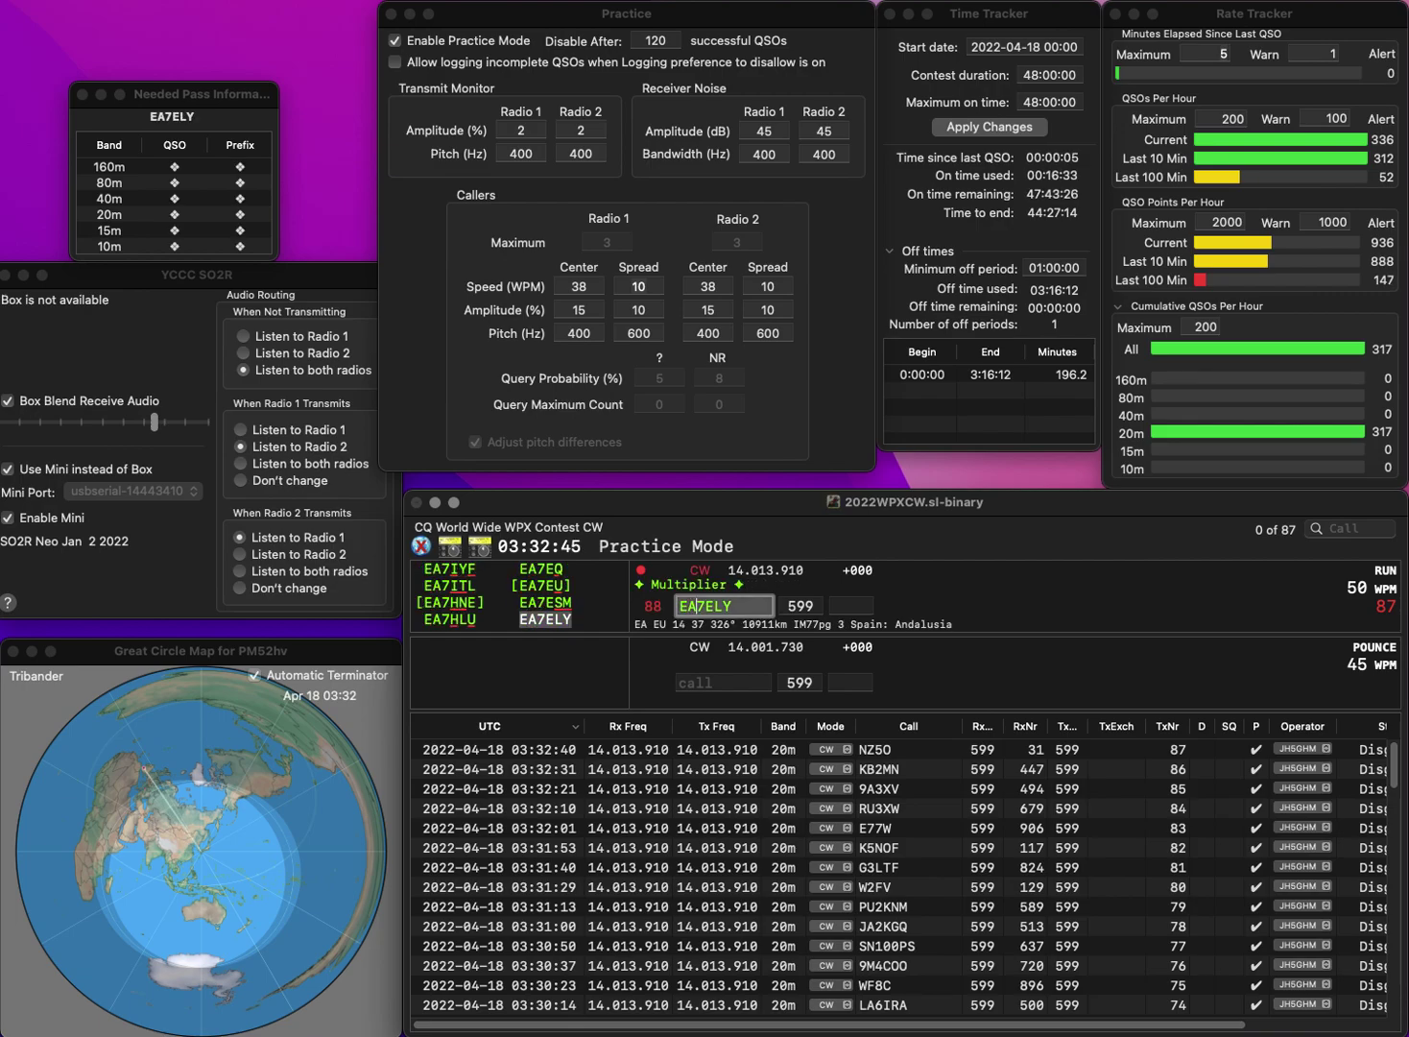
pyautogui.click(851, 605)
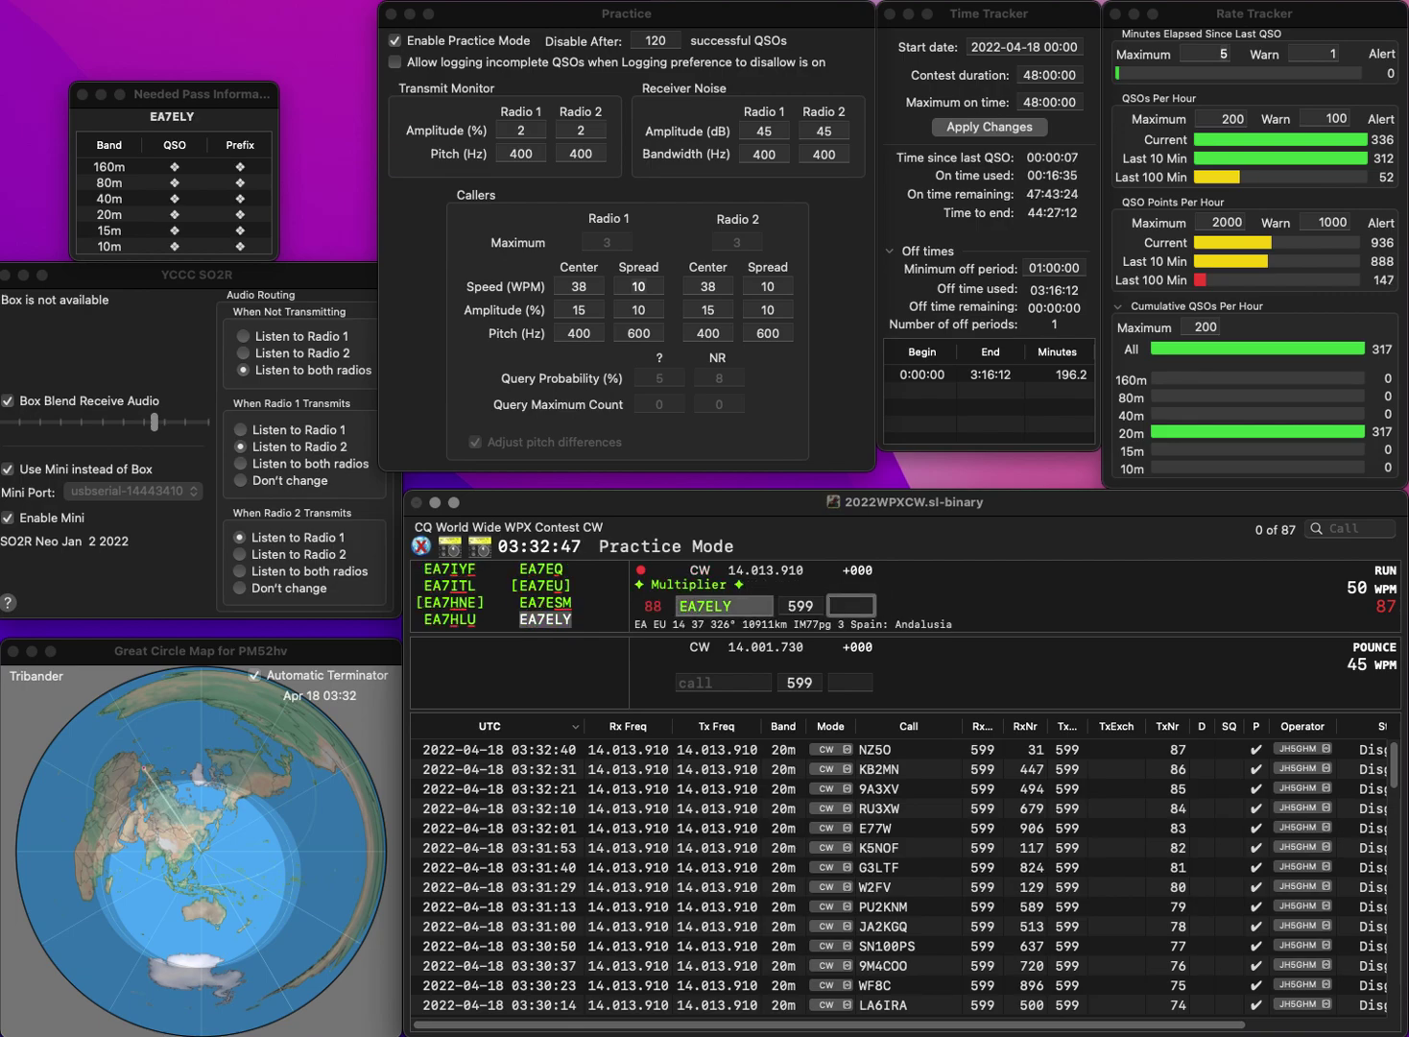
pyautogui.write('69')
pyautogui.press('Return')
pyautogui.write('AF7UM')
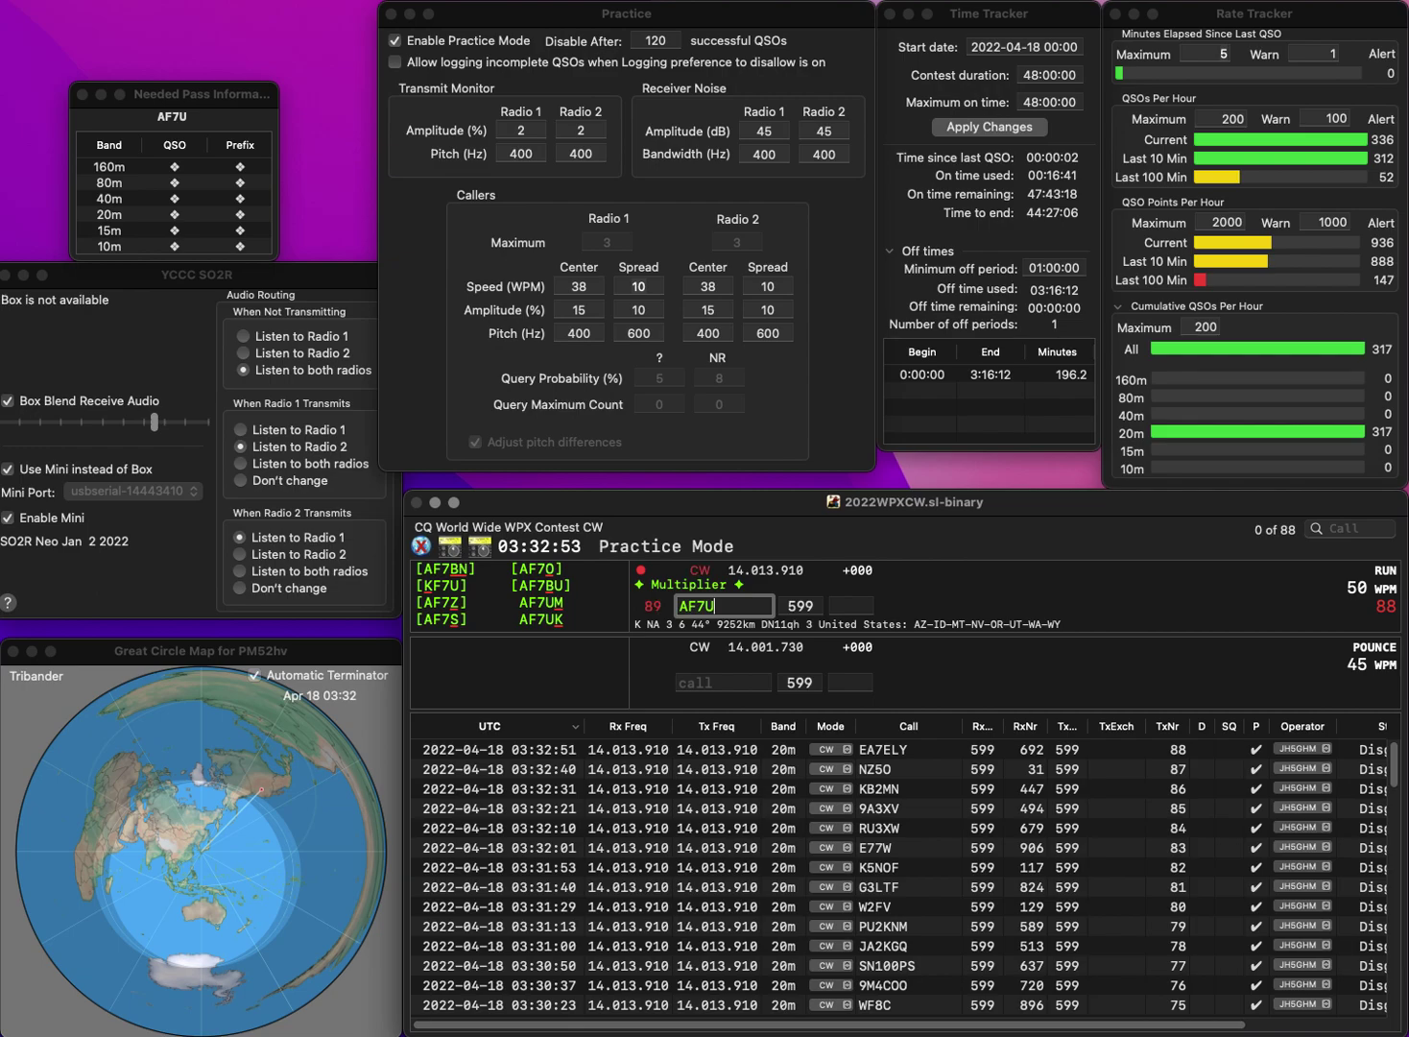
pyautogui.press('Tab')
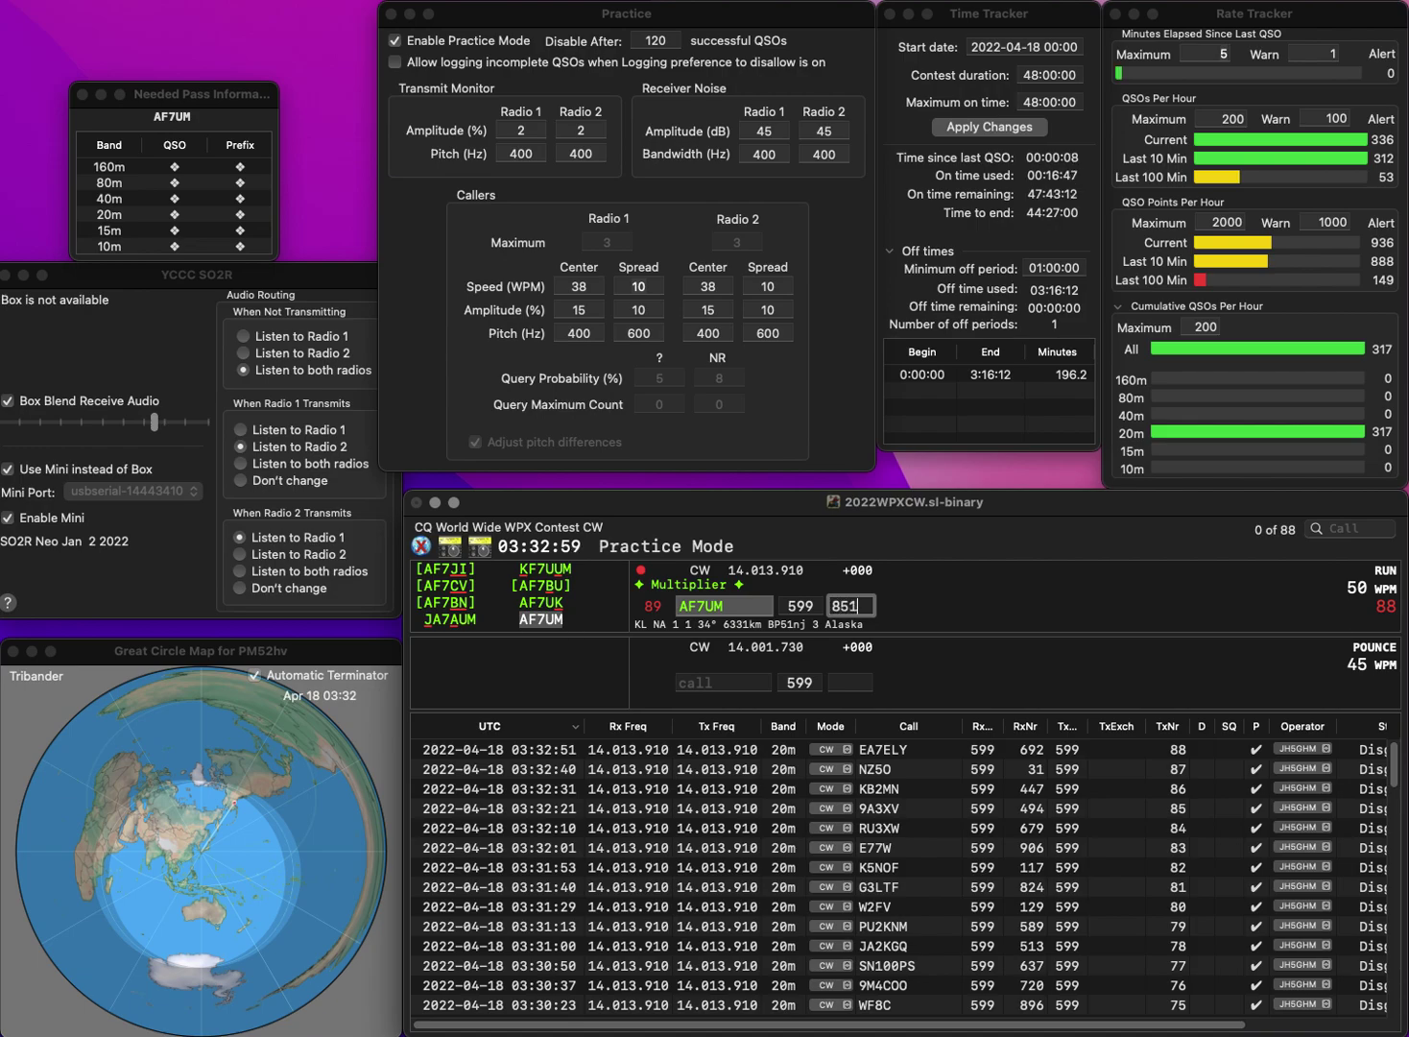
pyautogui.press('Return')
# Step: Log a contact with VA3IDD on the run radio with received number 365
pyautogui.write('V')
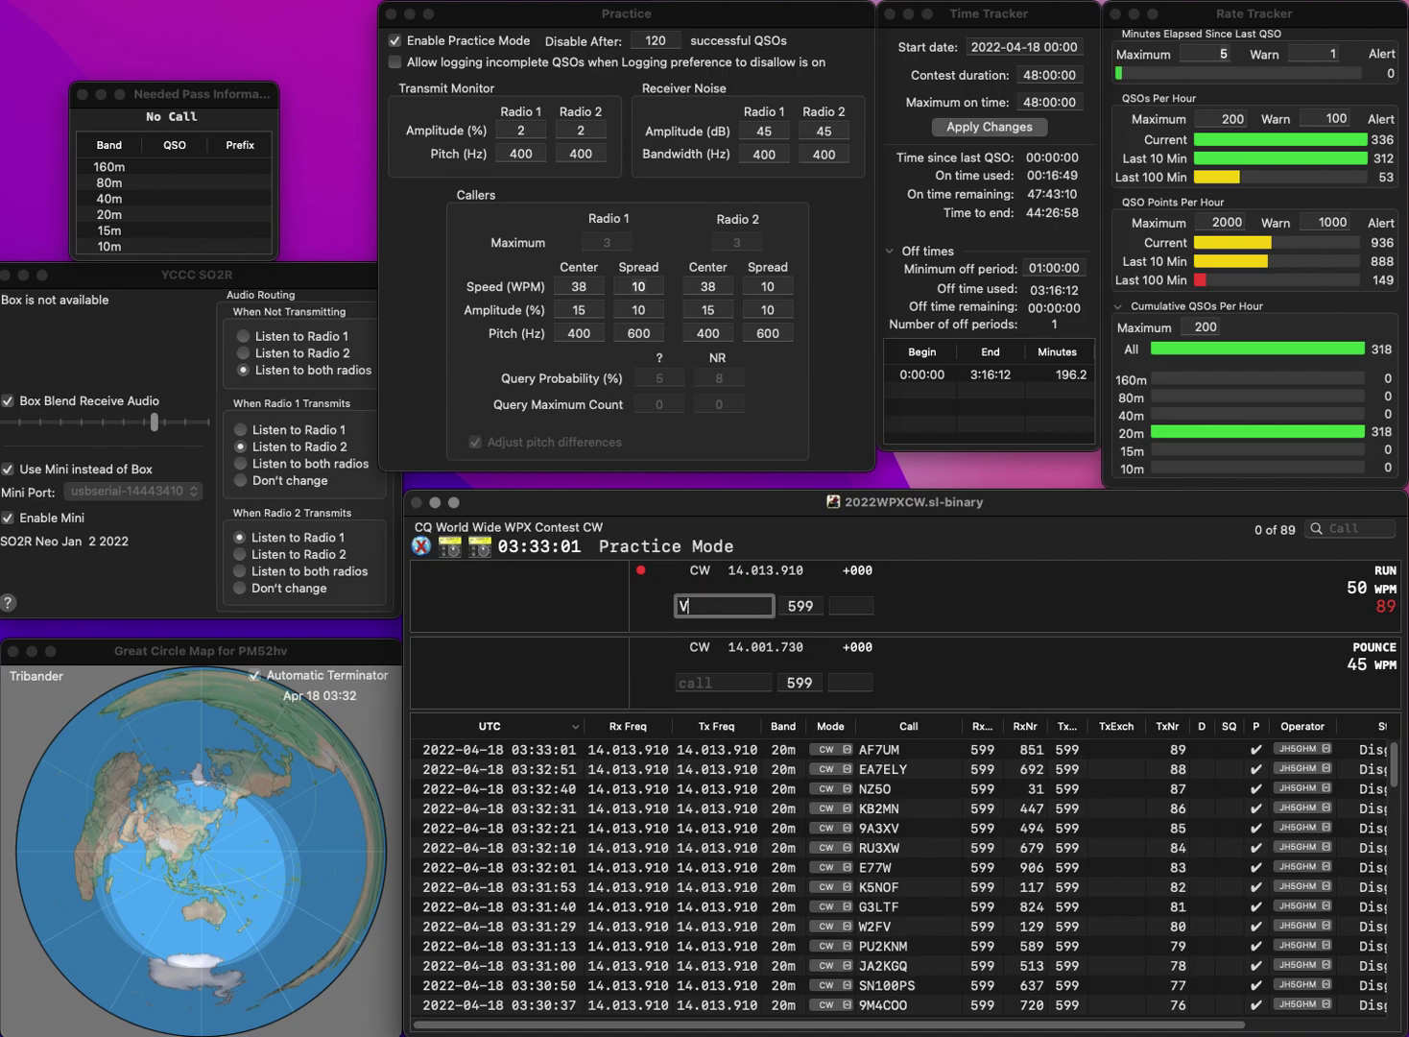
pyautogui.write('A3IDD')
pyautogui.press('Return')
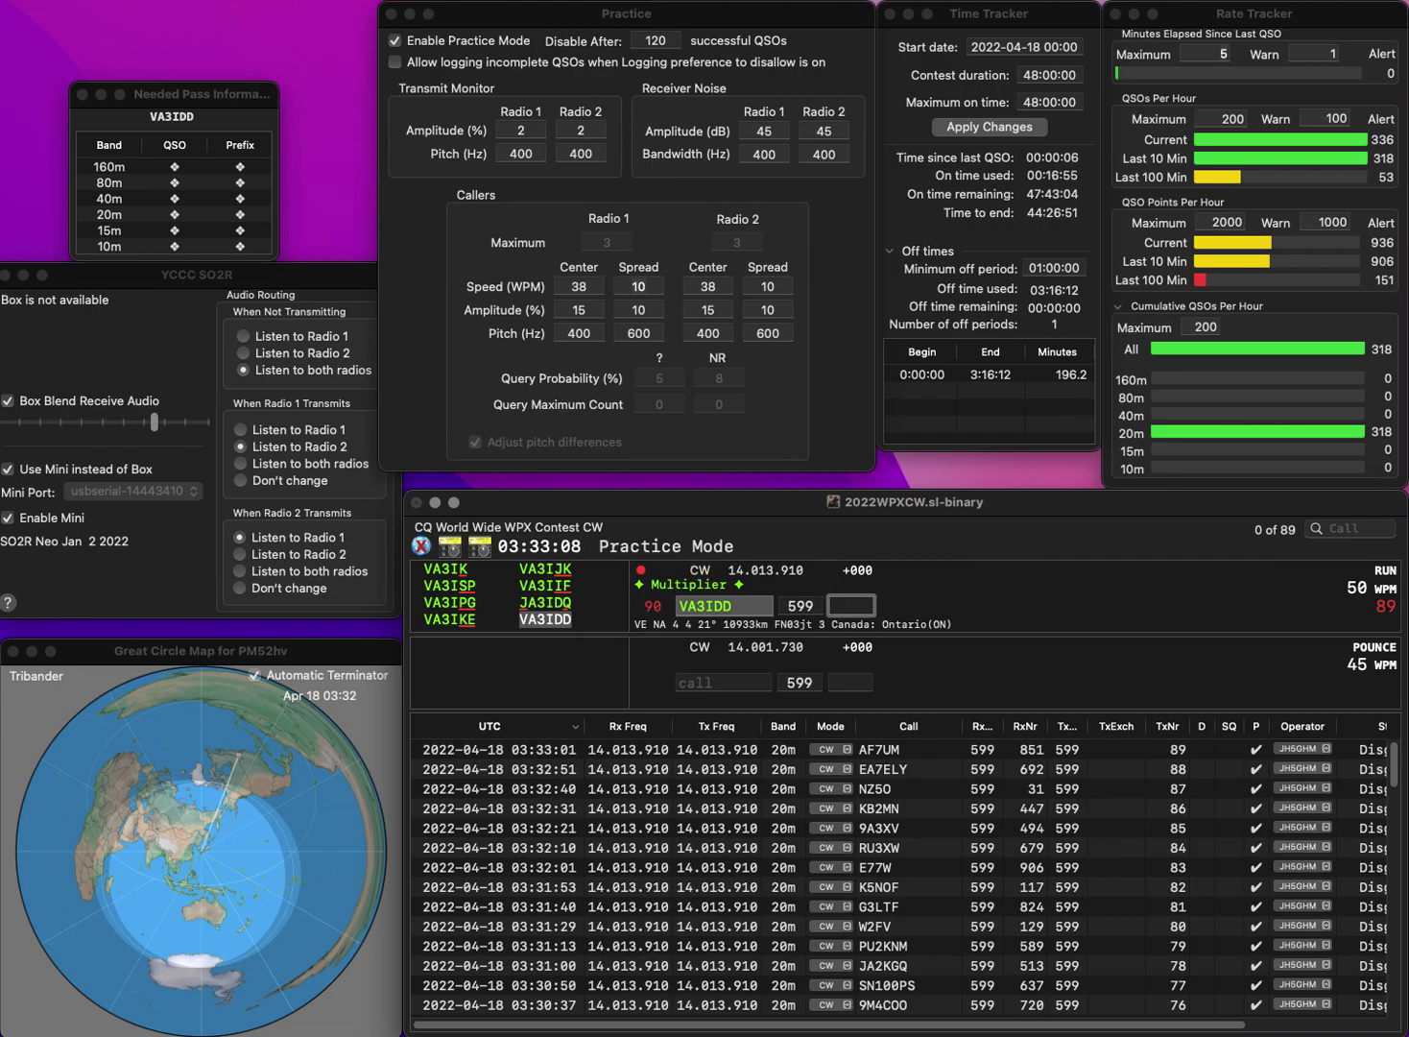
pyautogui.write('365')
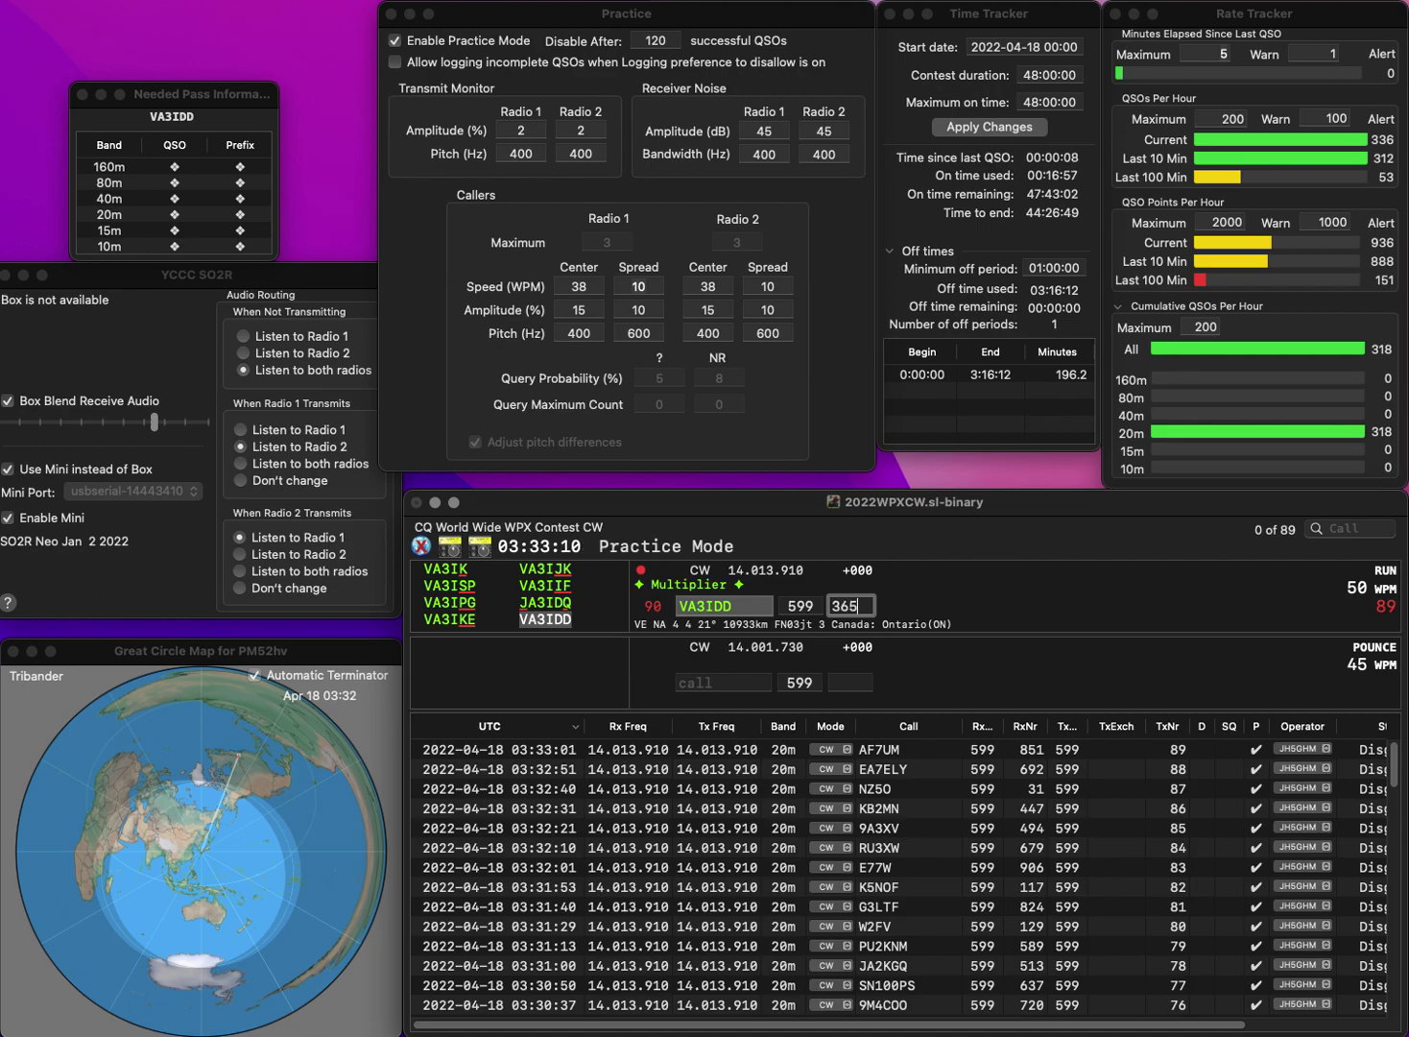
pyautogui.press('Return')
pyautogui.write('N7KN')
pyautogui.press('space')
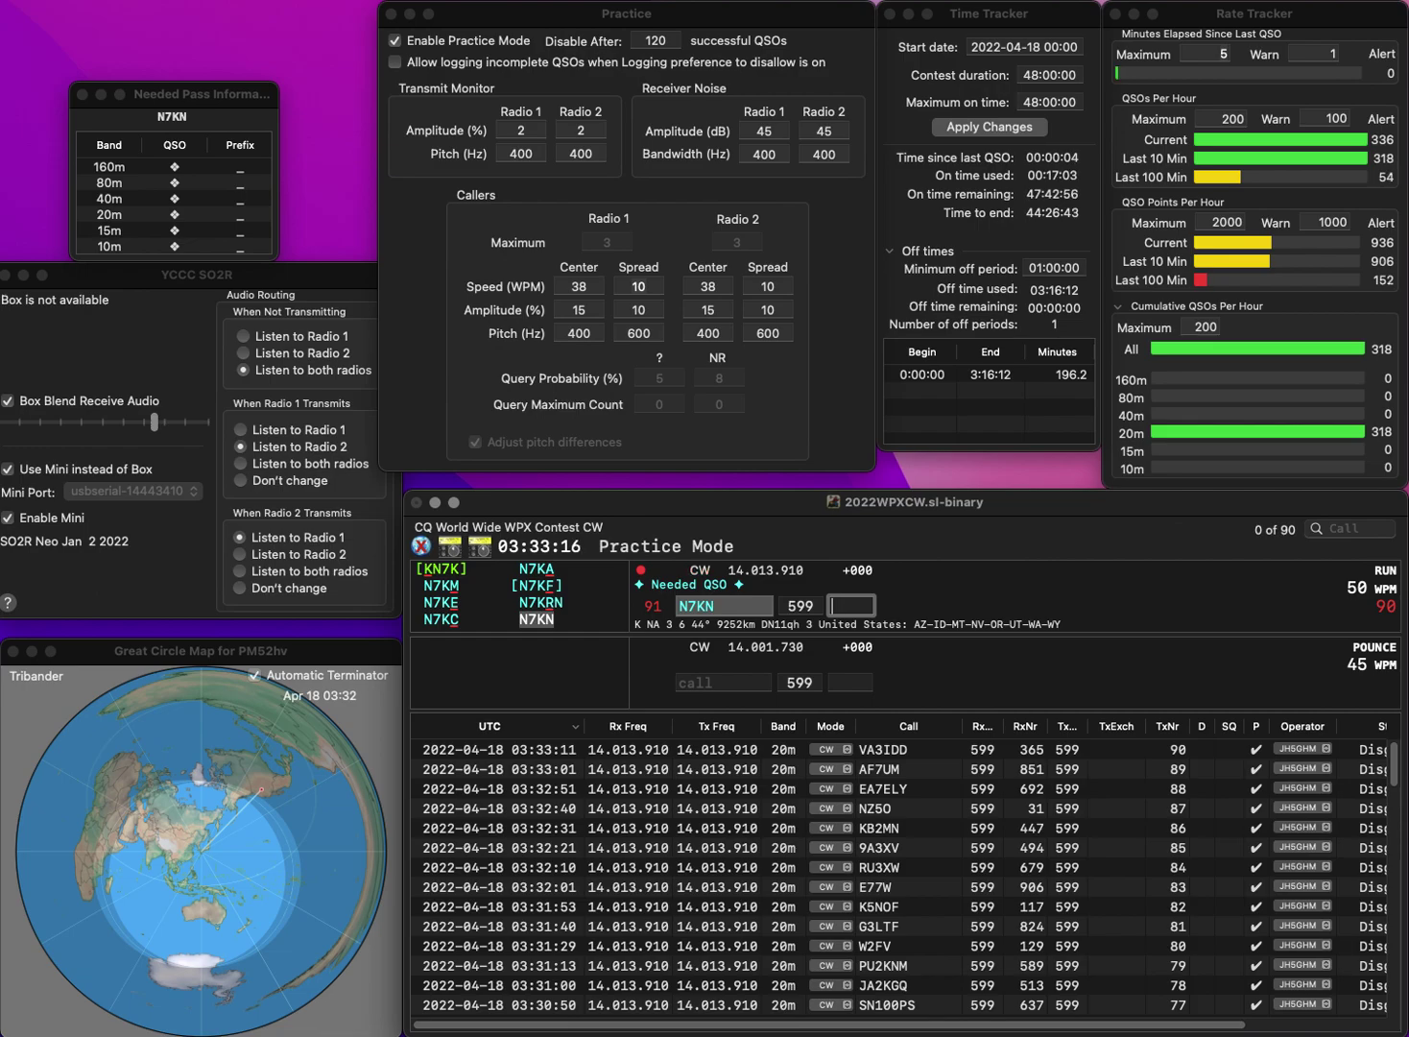
pyautogui.write('91')
pyautogui.press('Return')
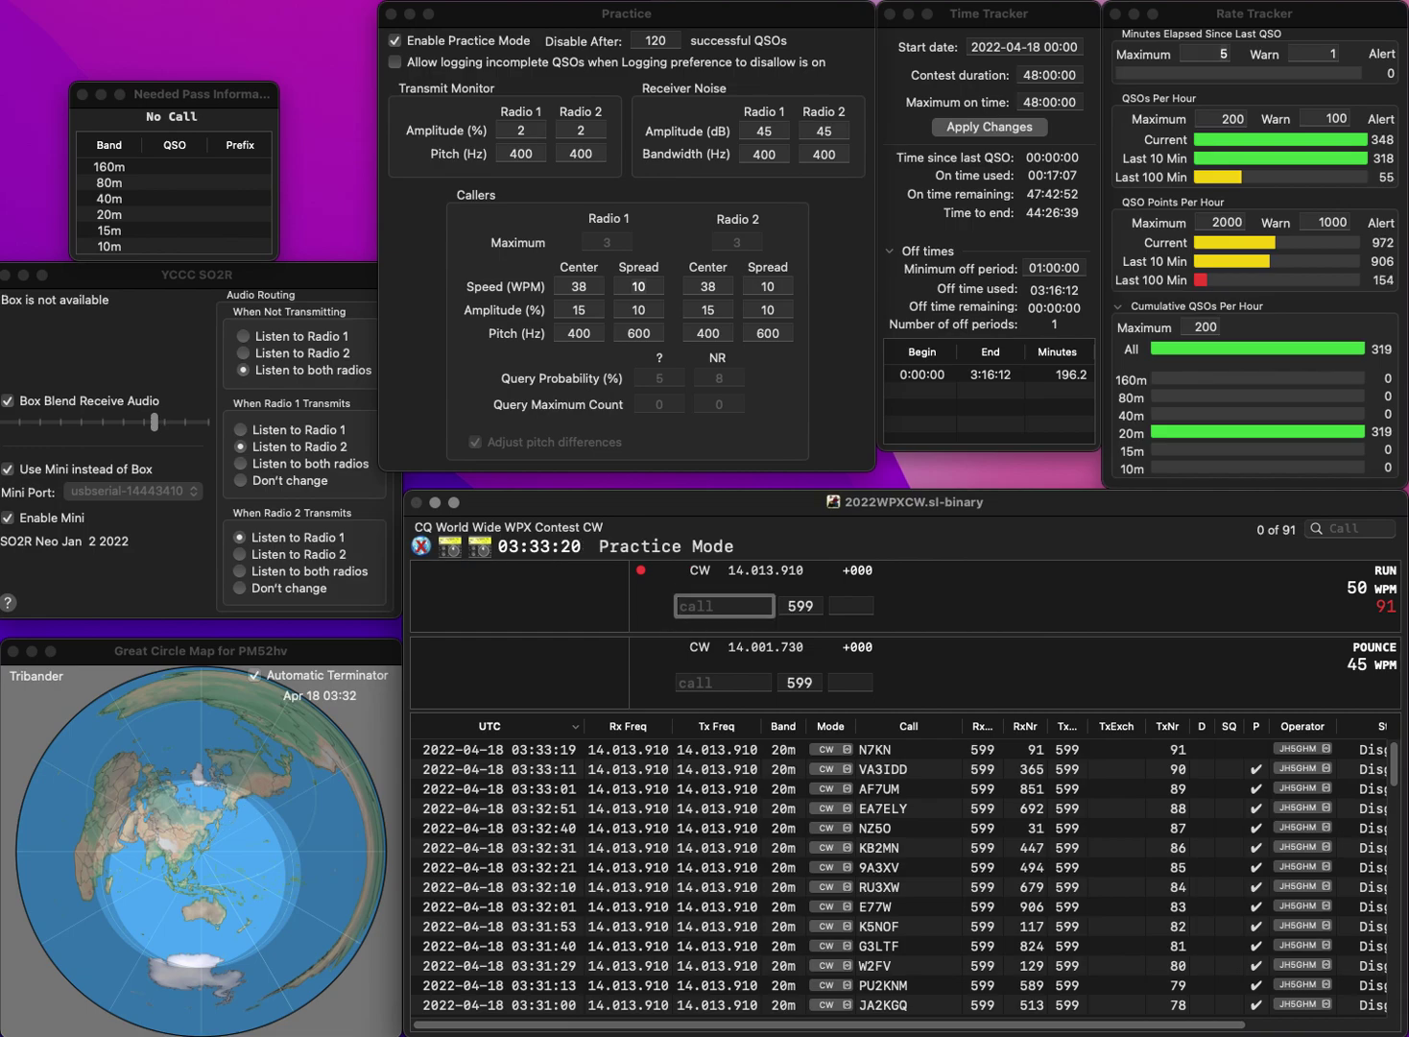
pyautogui.write('WEOG')
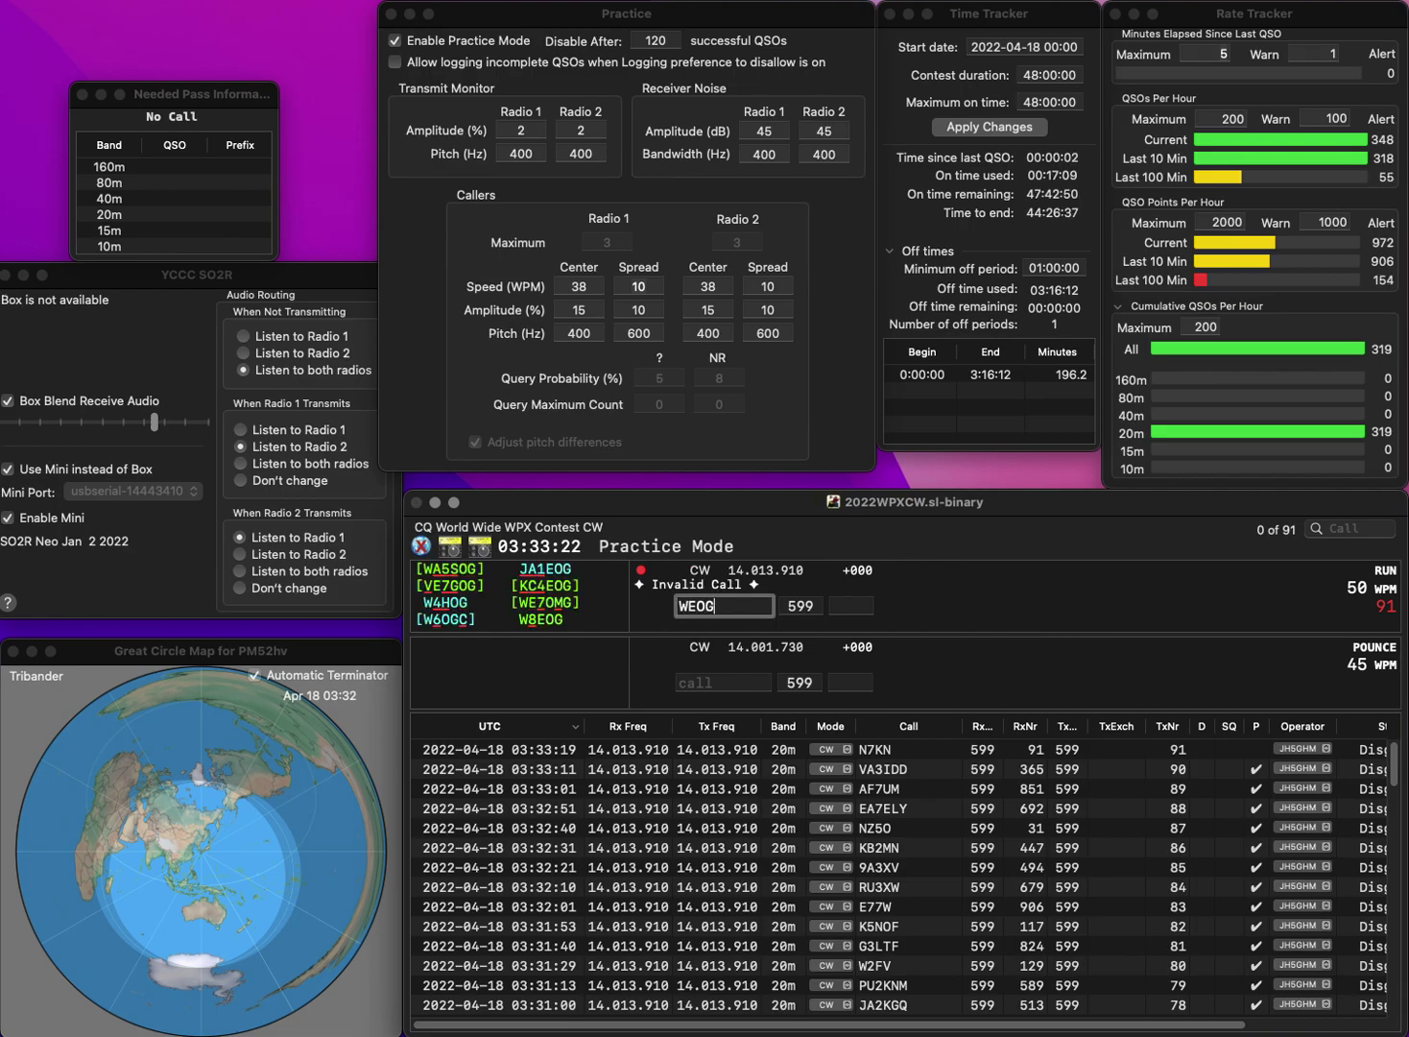
pyautogui.click(690, 606)
pyautogui.write('8')
pyautogui.press('Return')
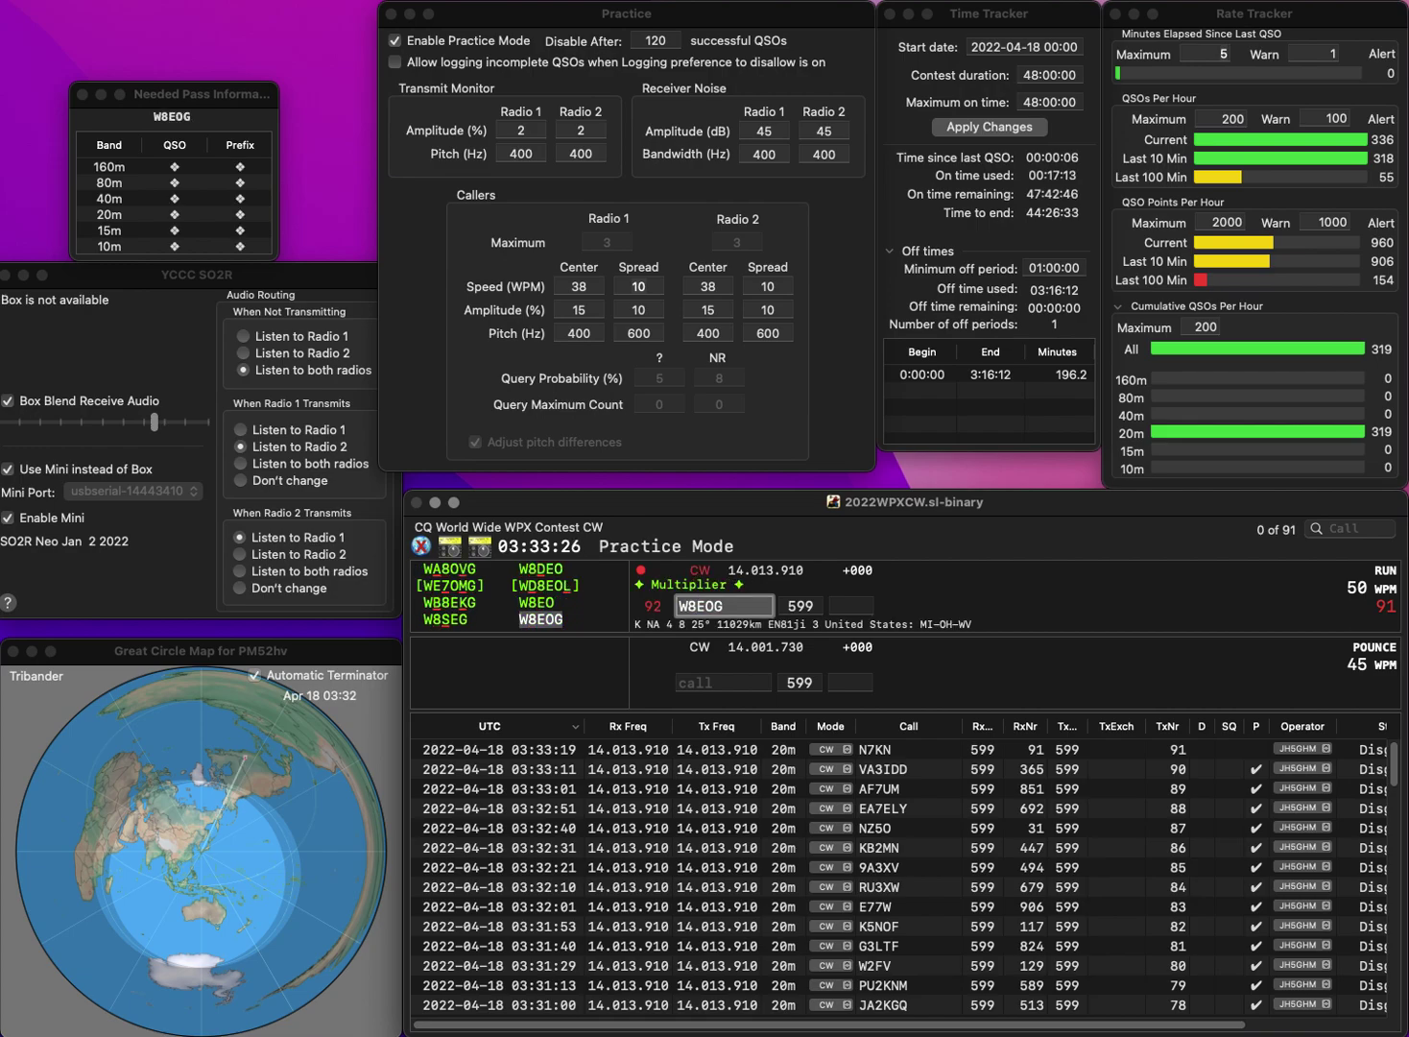
pyautogui.press('Tab')
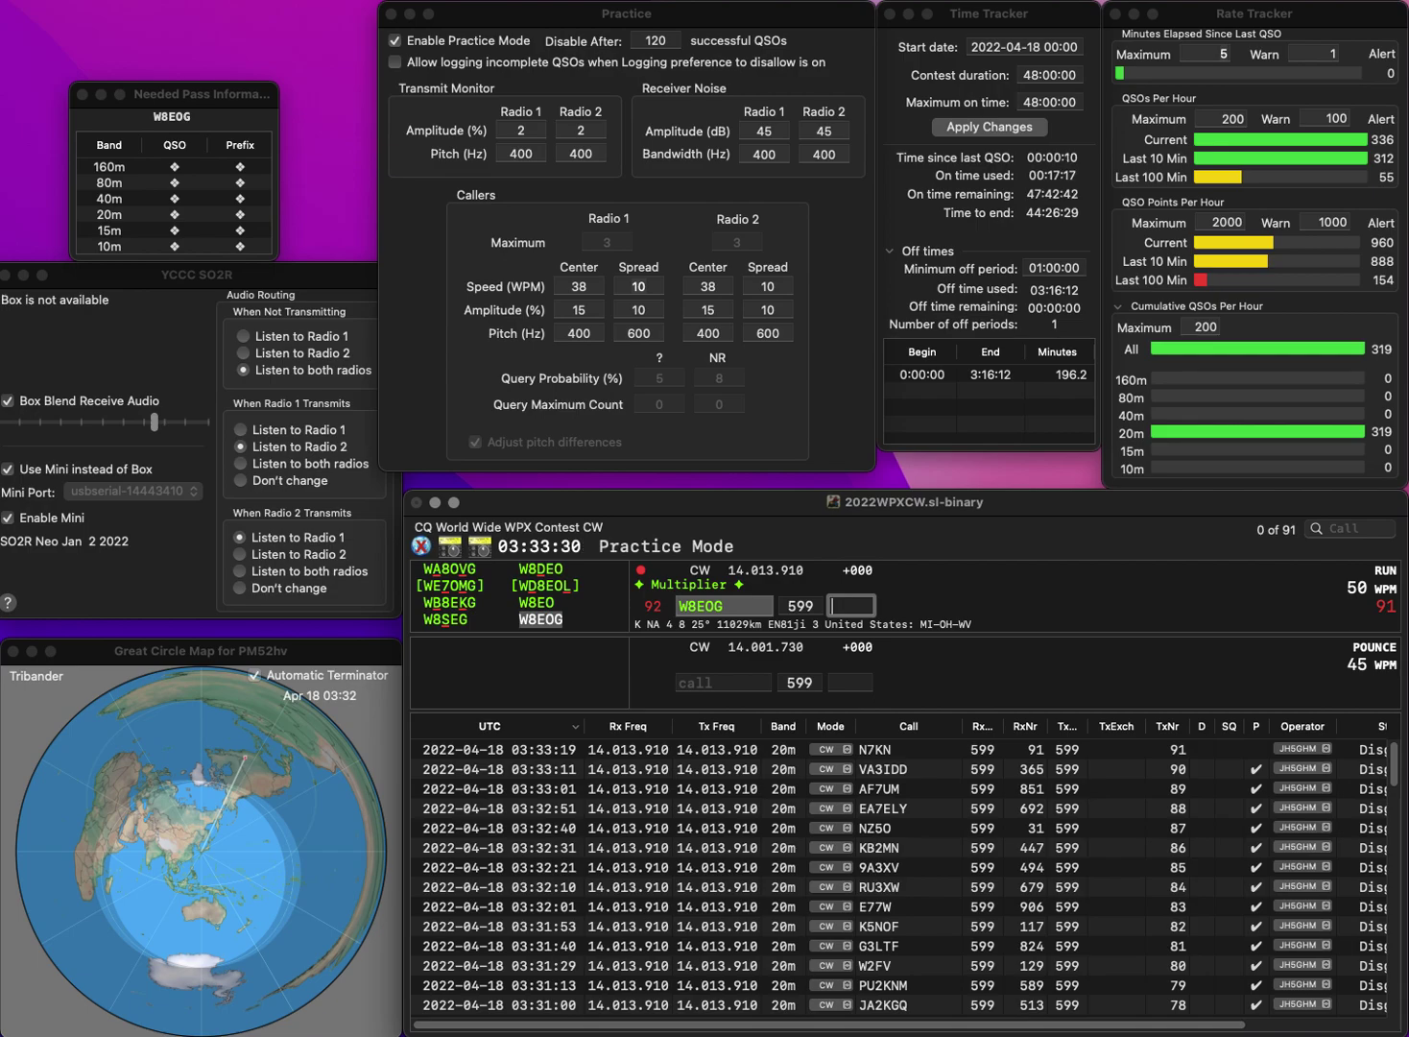
pyautogui.write('122')
pyautogui.press('Return')
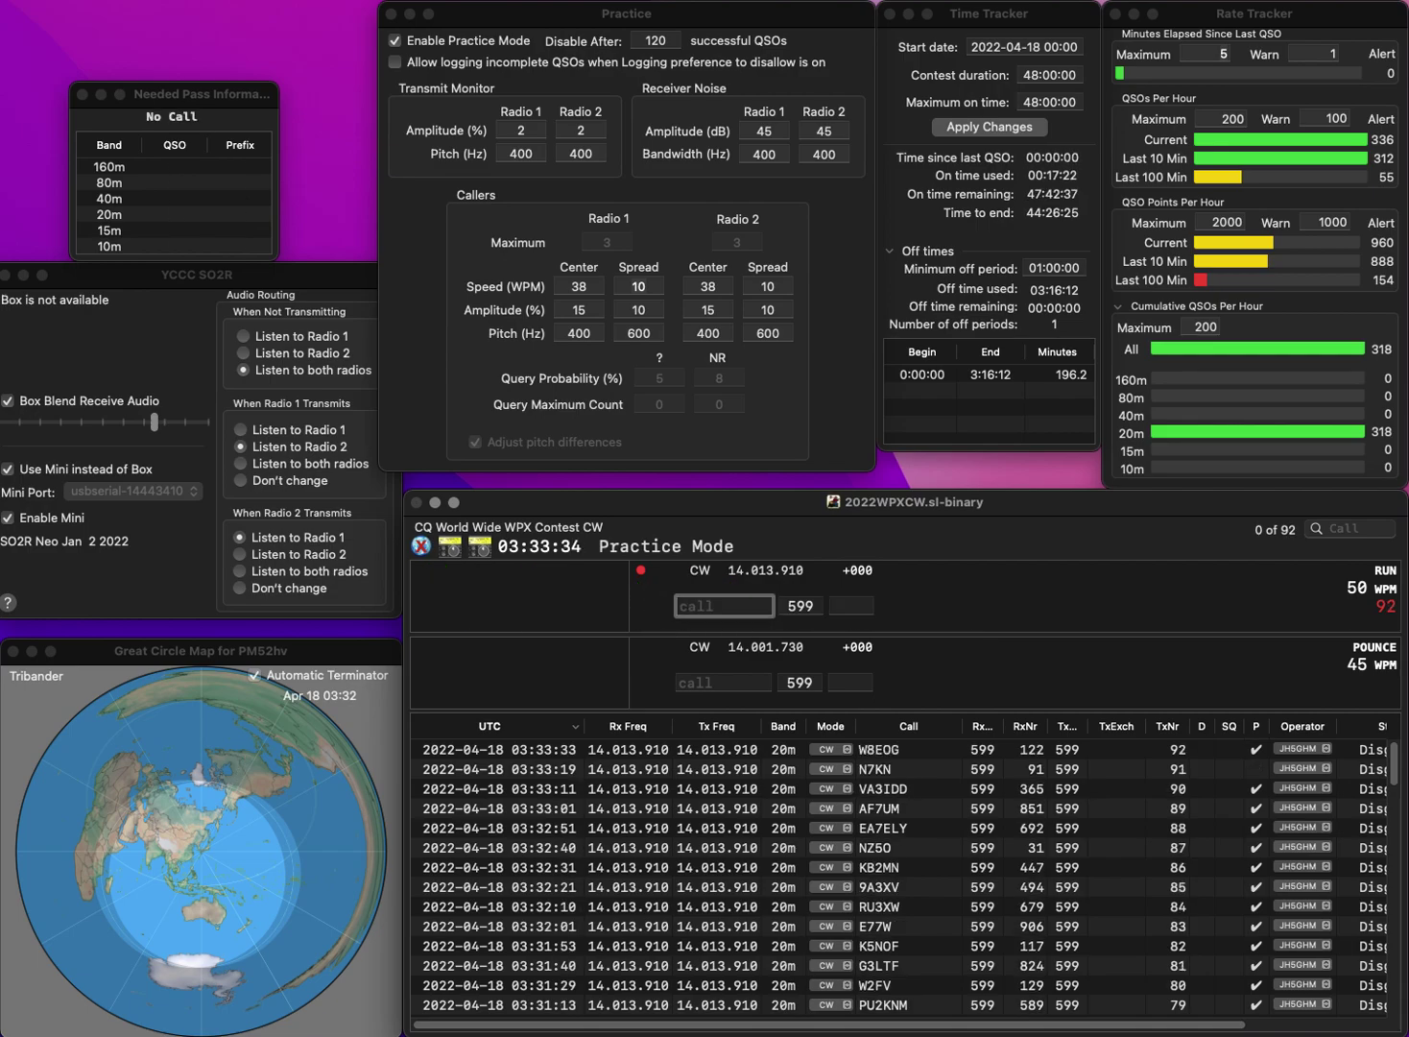
pyautogui.write('JH1')
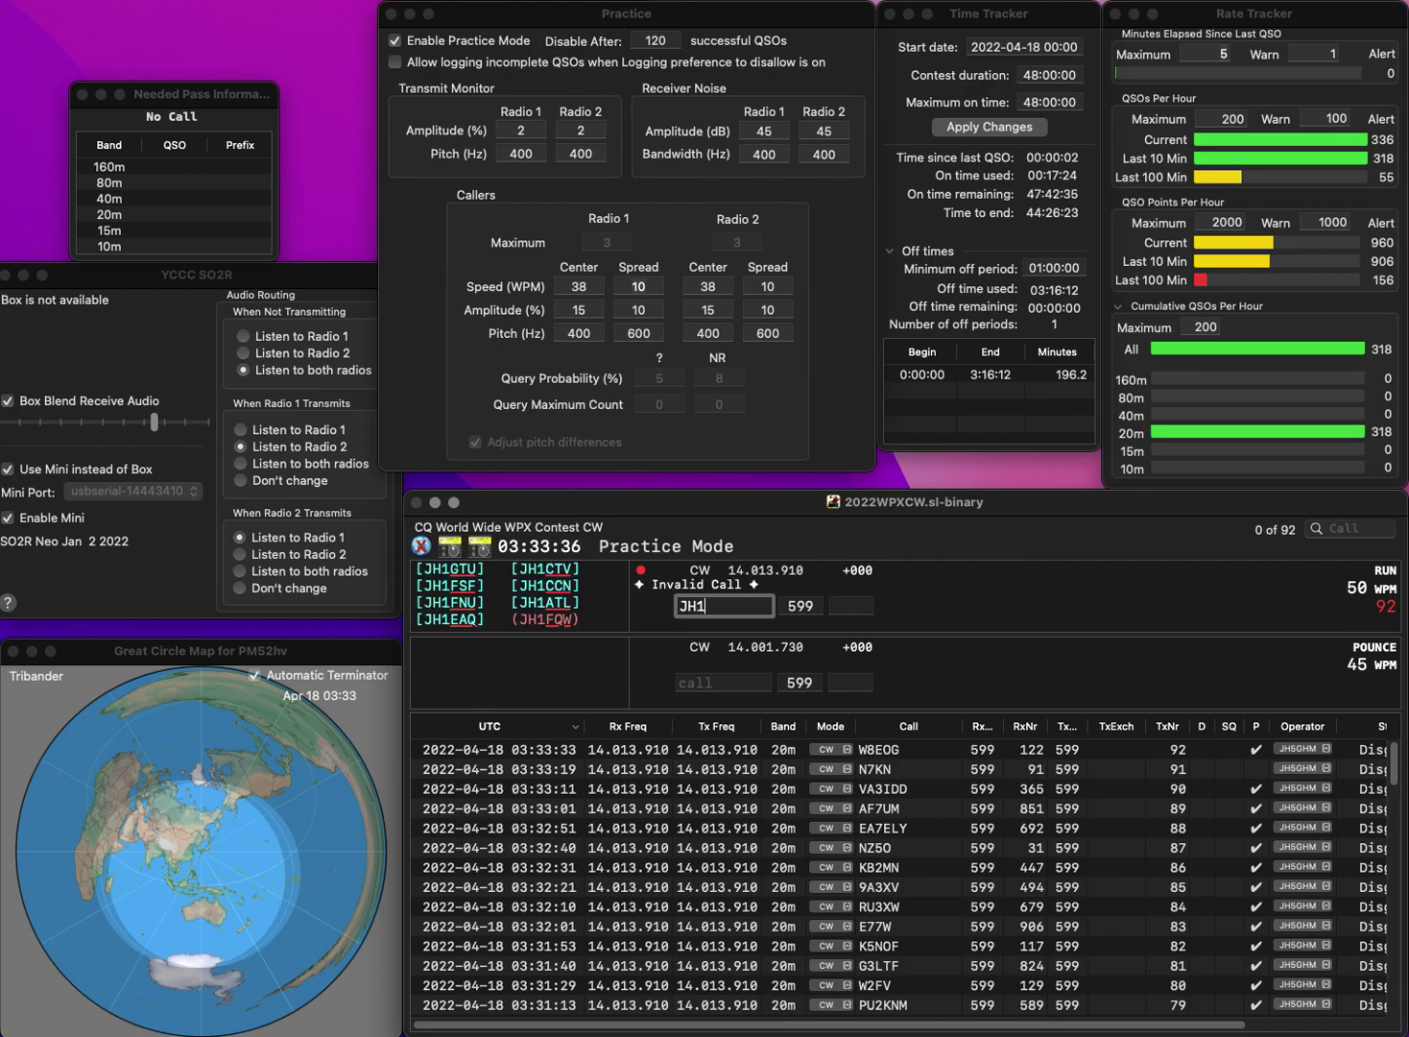
pyautogui.write('BXHJS1BXH')
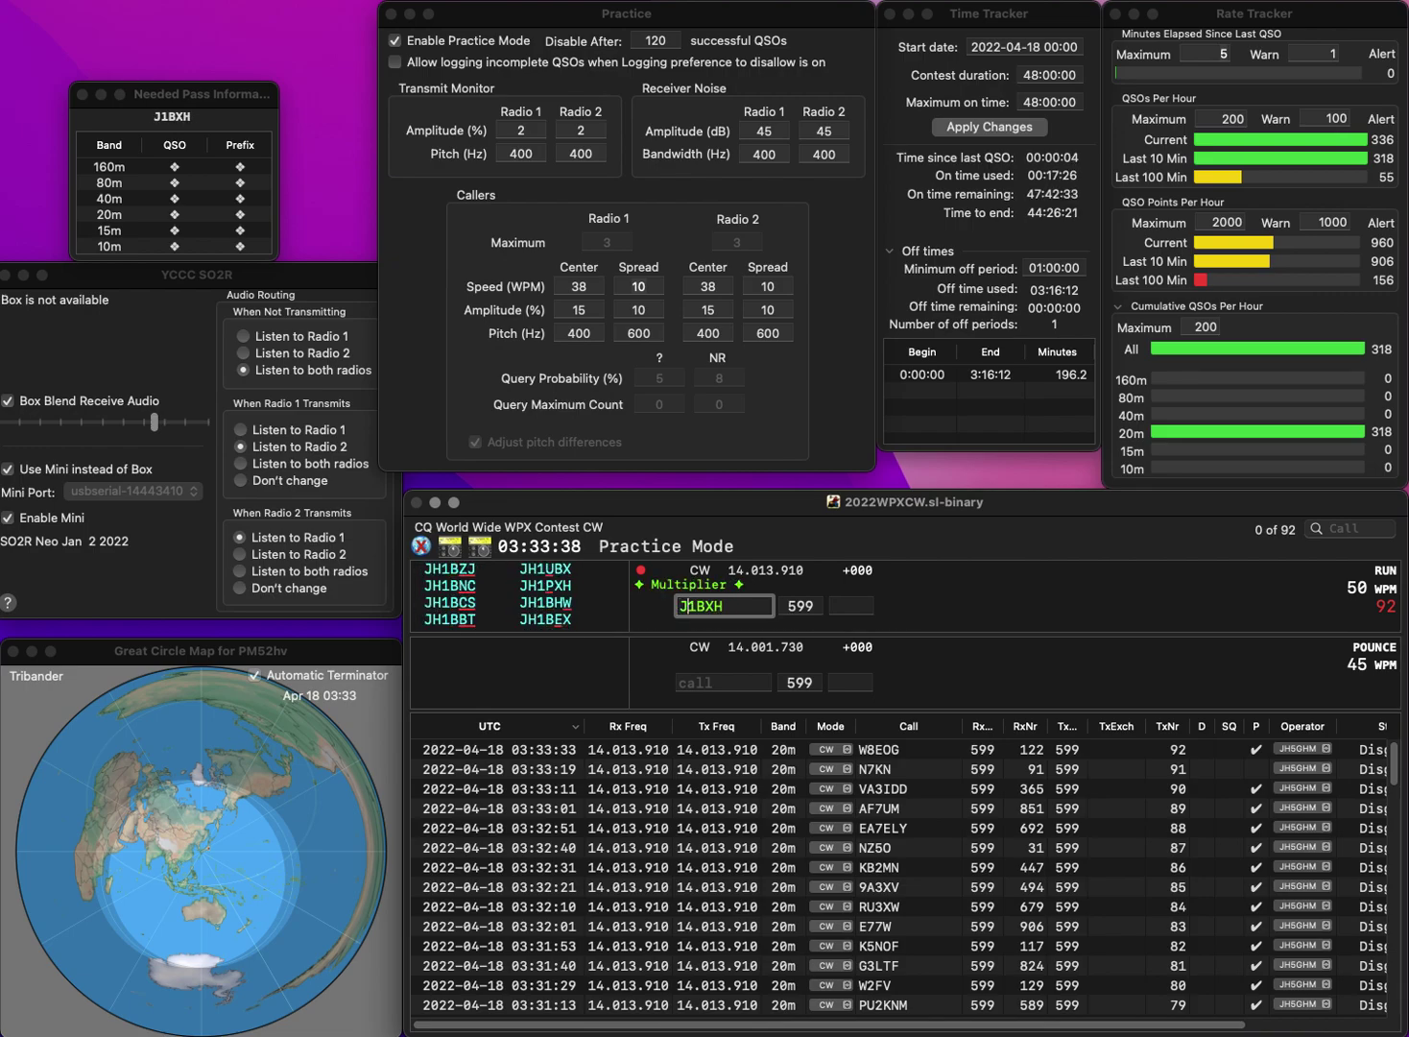
pyautogui.press('space')
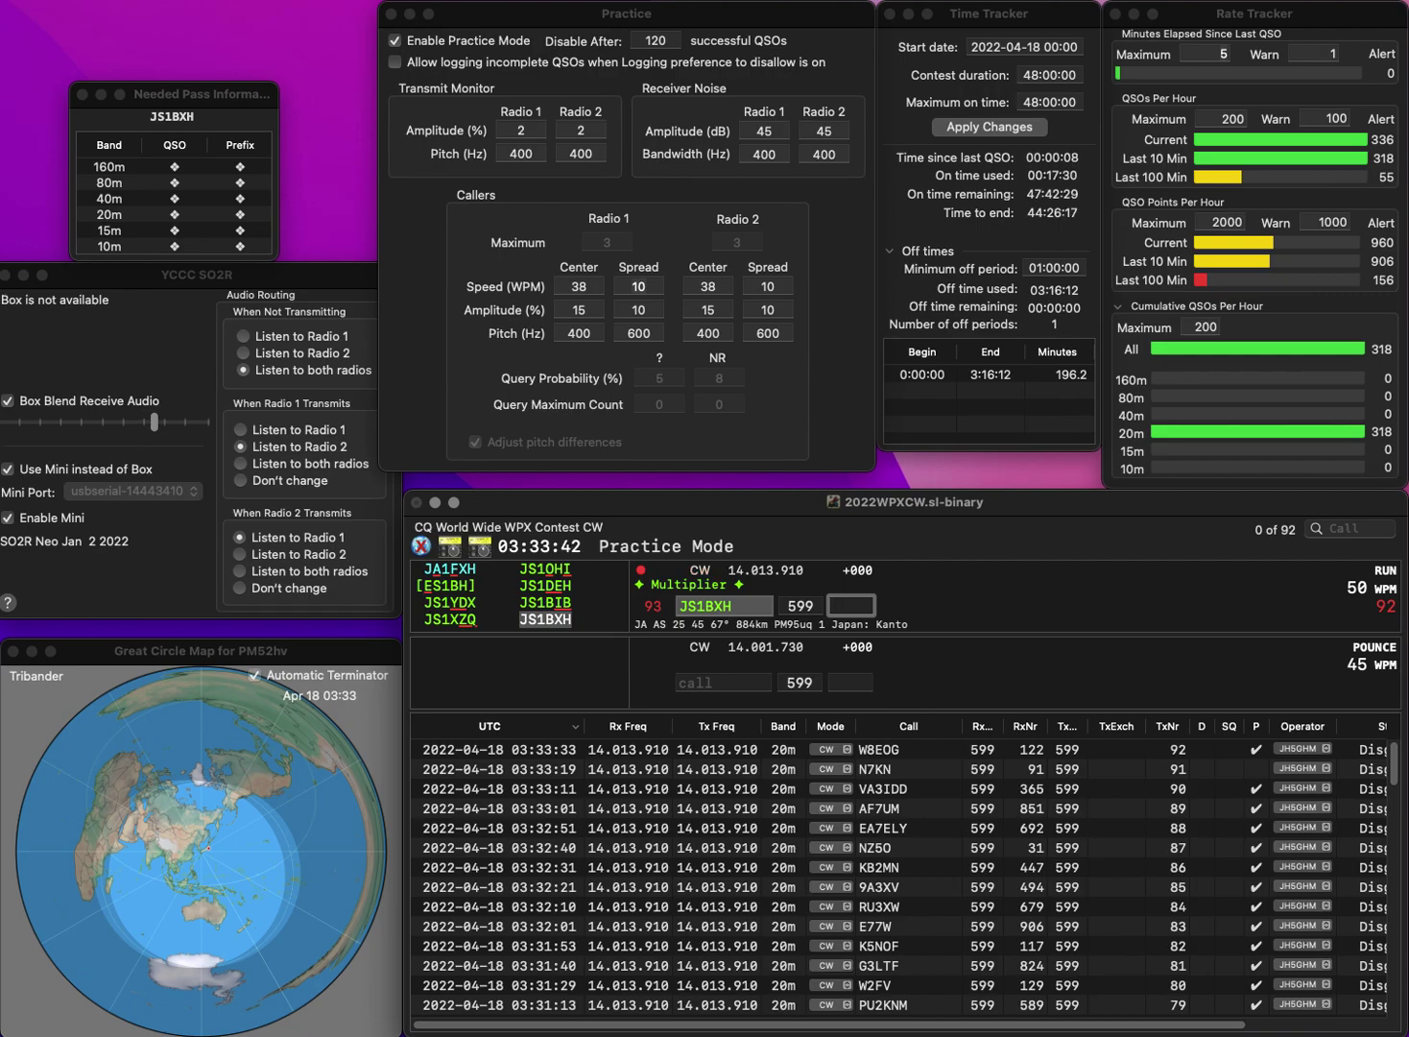
pyautogui.write('89')
pyautogui.press('Return')
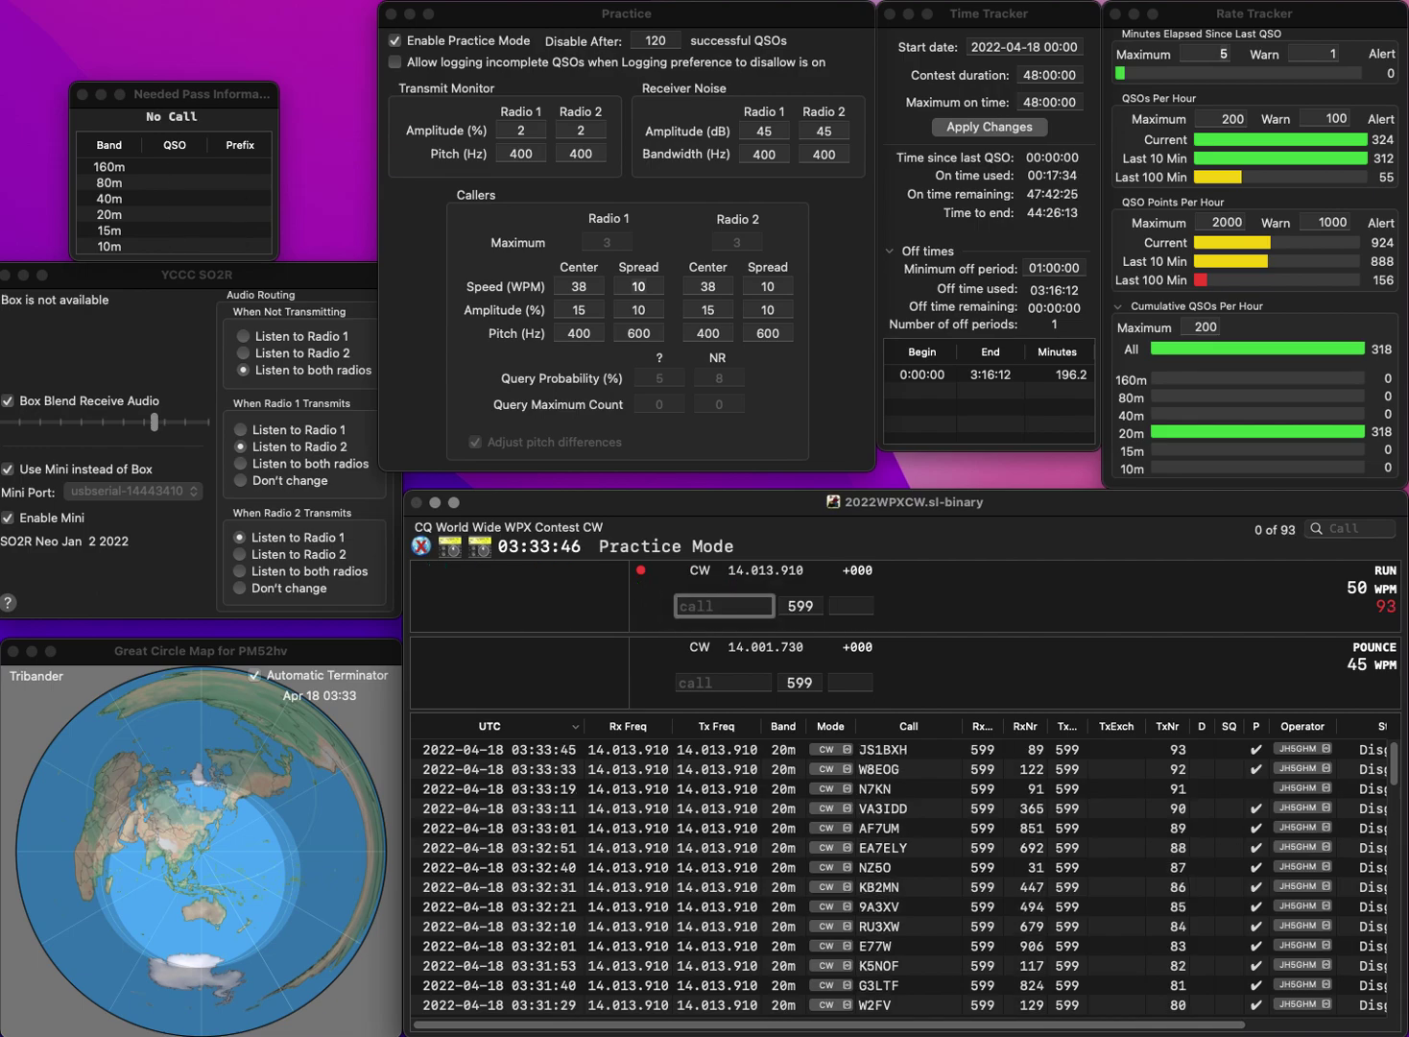
# Step: Log a contact with 9Y4D on the run radio with received number 424
pyautogui.write('9Y4D')
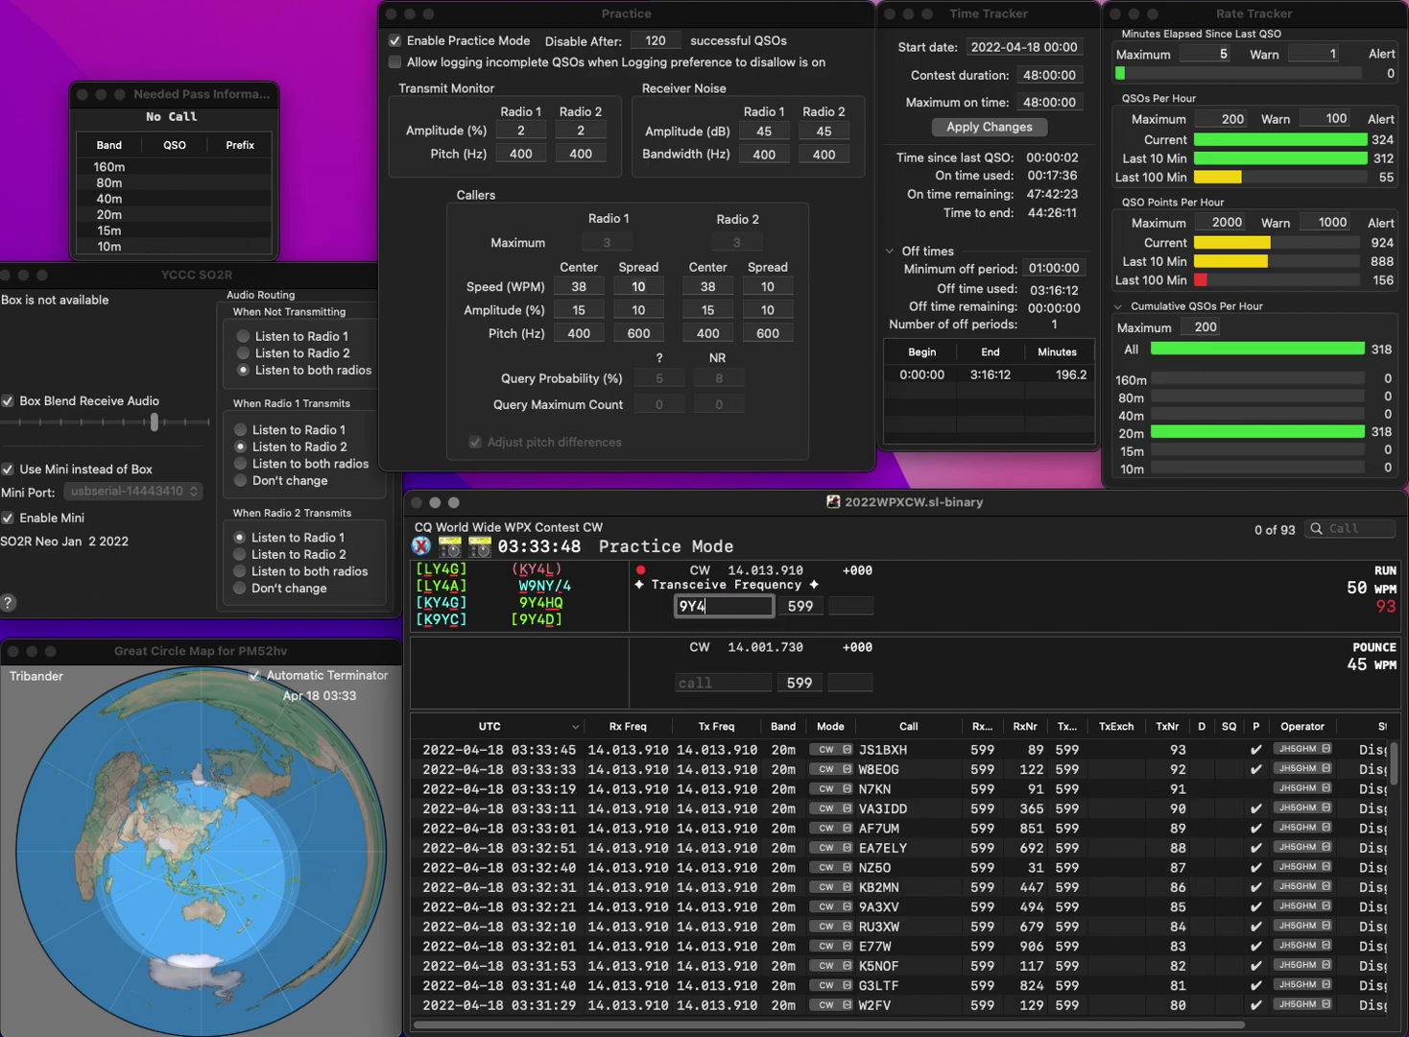
pyautogui.press('Return')
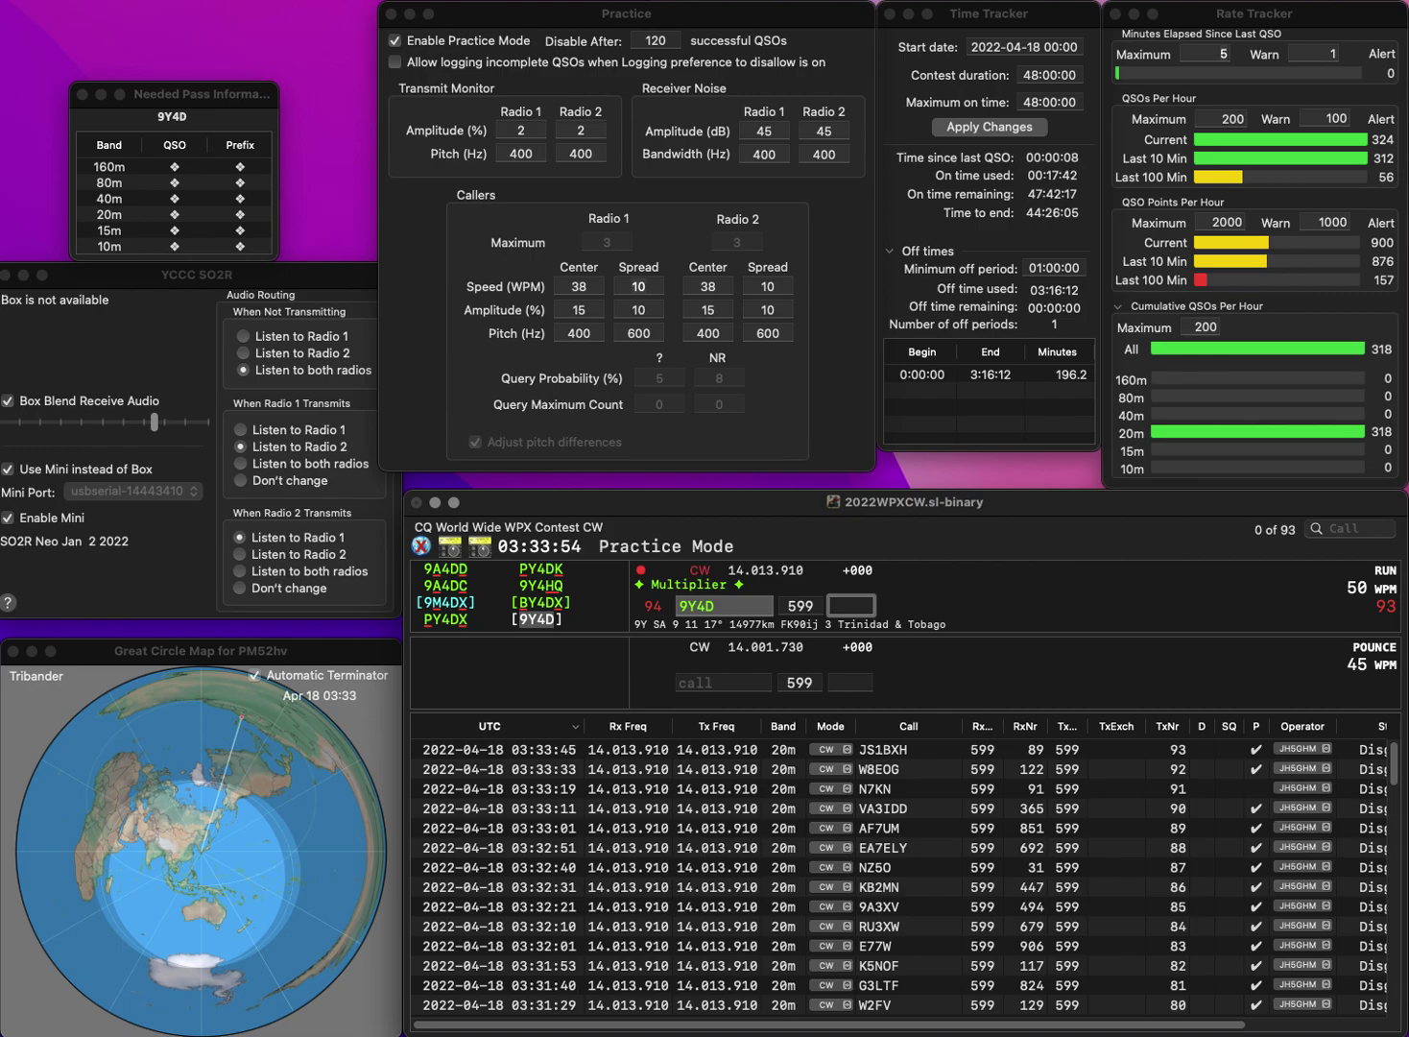
pyautogui.write('5')
pyautogui.write('2')
pyautogui.write('4')
pyautogui.press('Return')
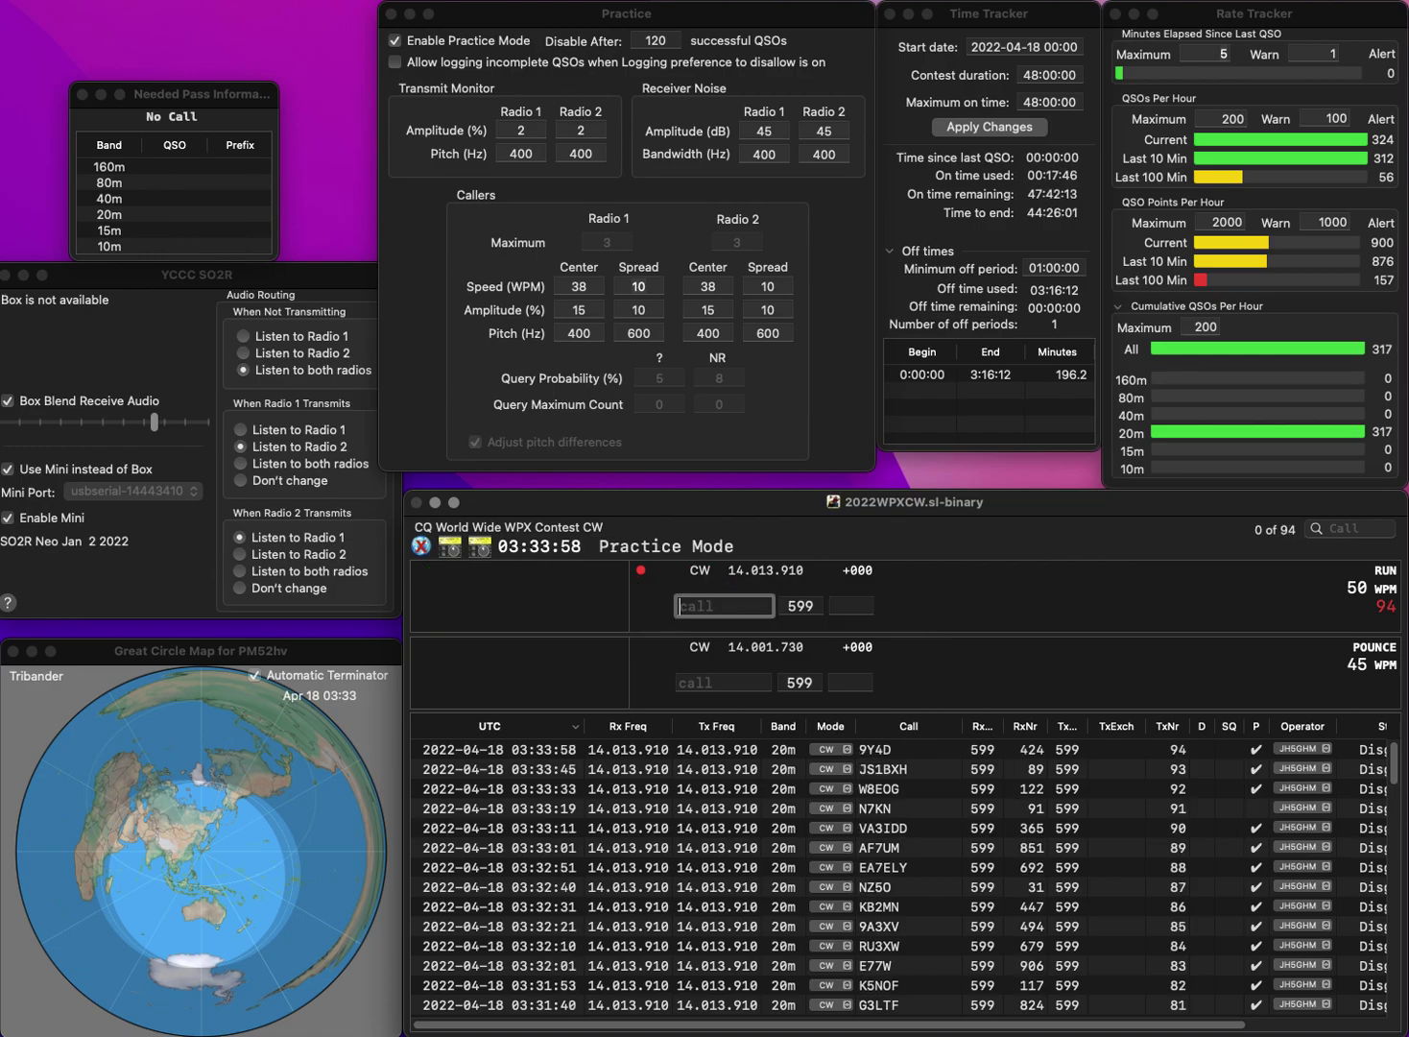
# Step: Log a contact with DF9ZV on the run radio with received number 161
pyautogui.write('DF')
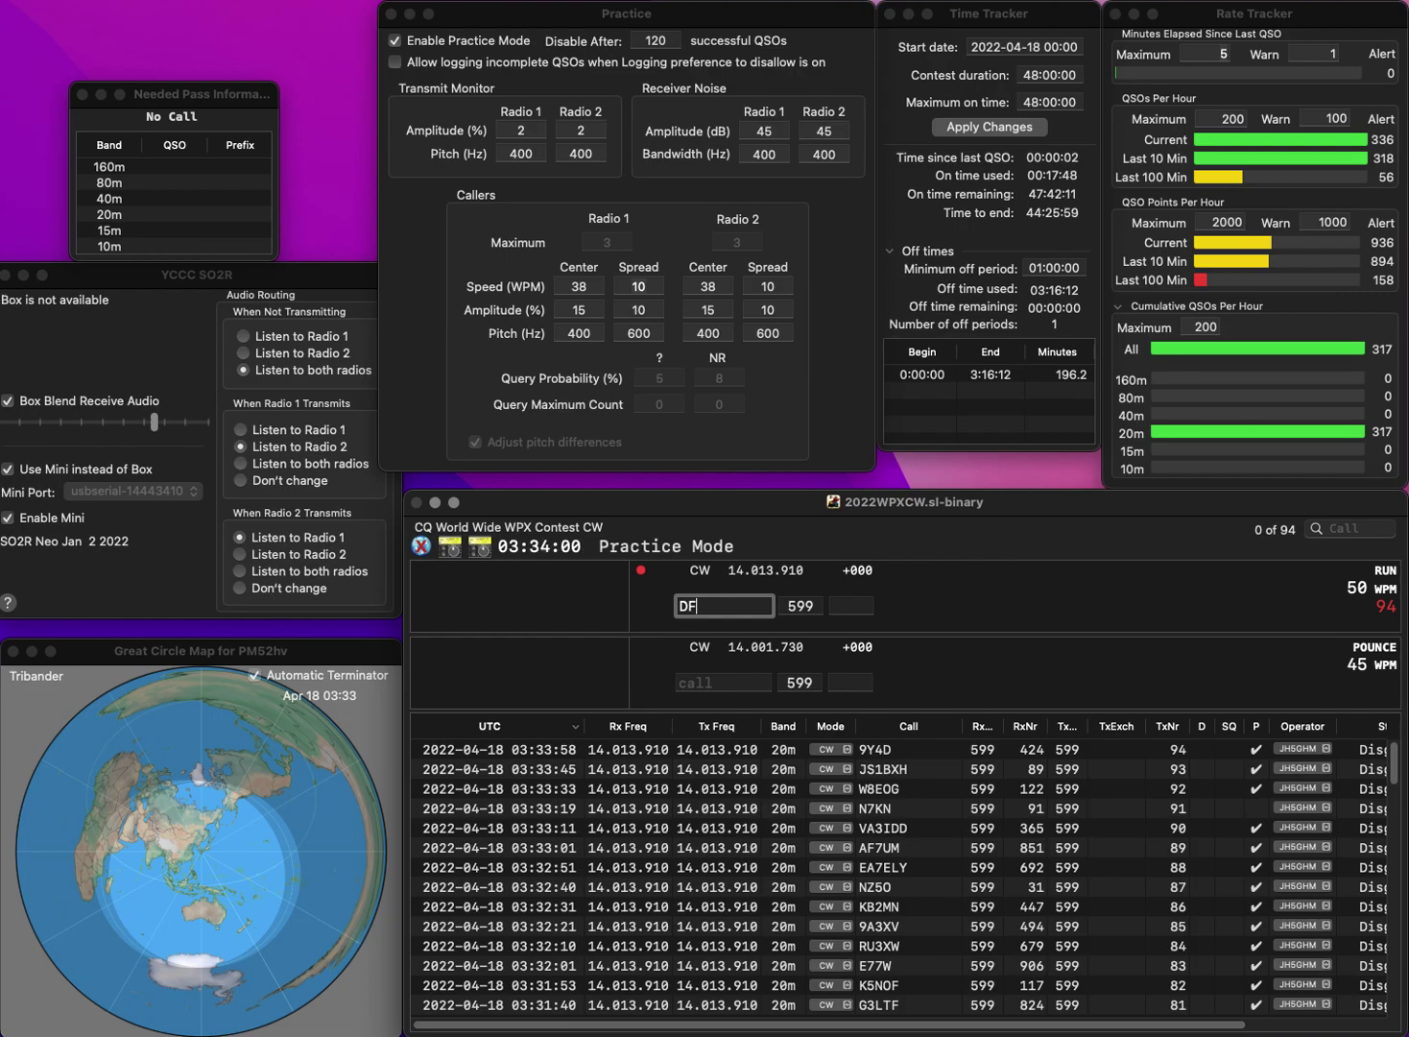
pyautogui.write('9ZV')
pyautogui.press('space')
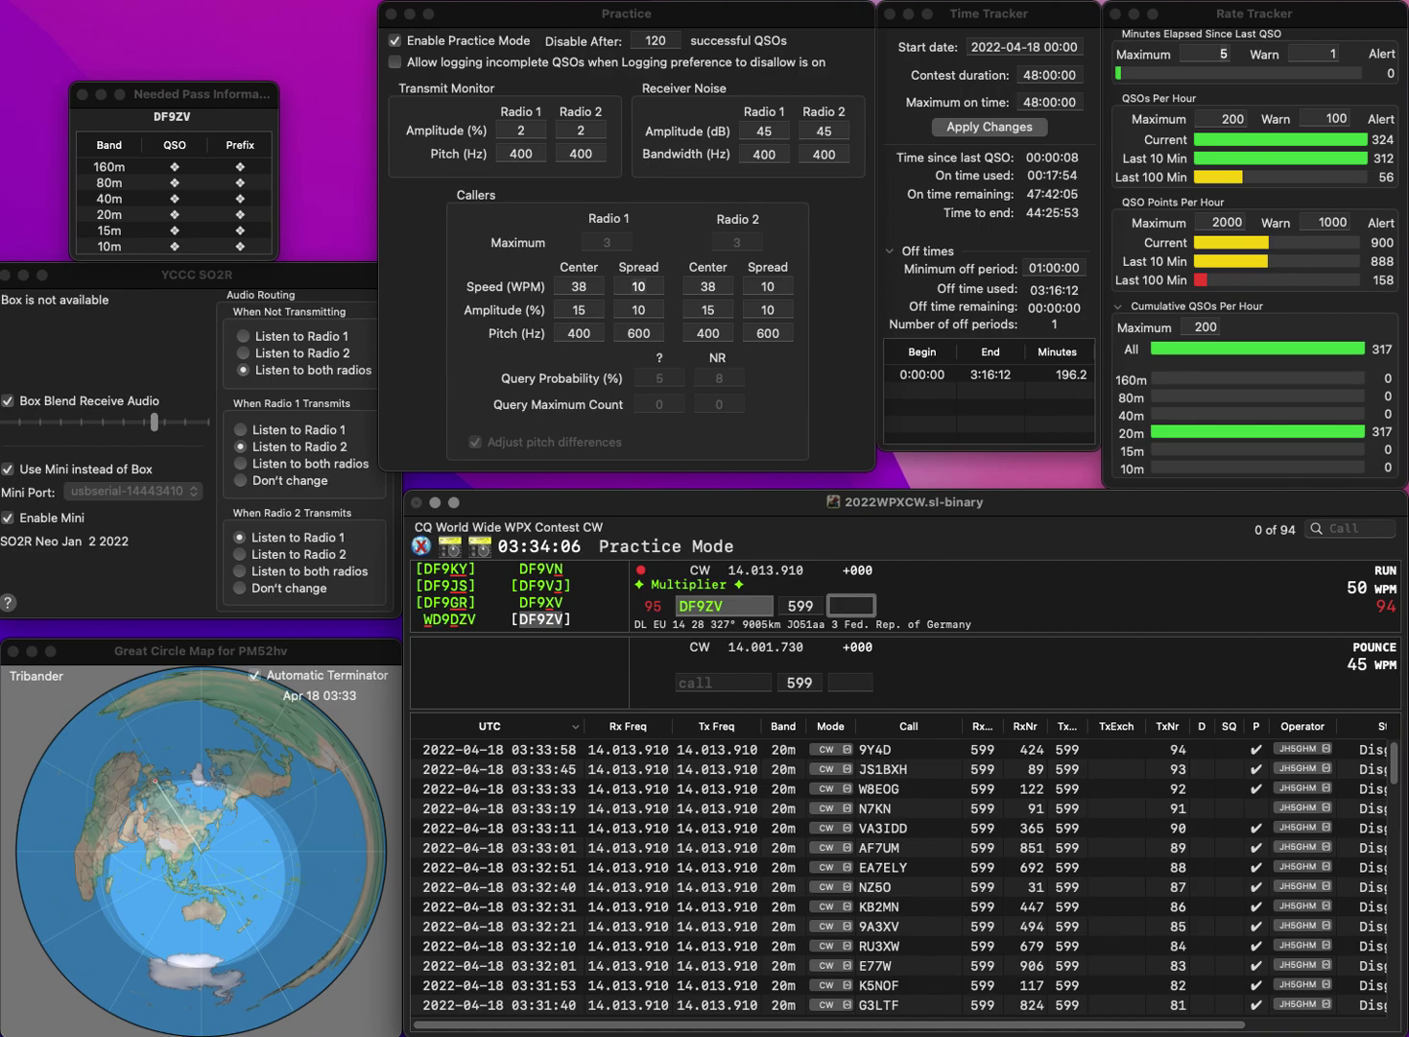
pyautogui.write('61')
pyautogui.press('Return')
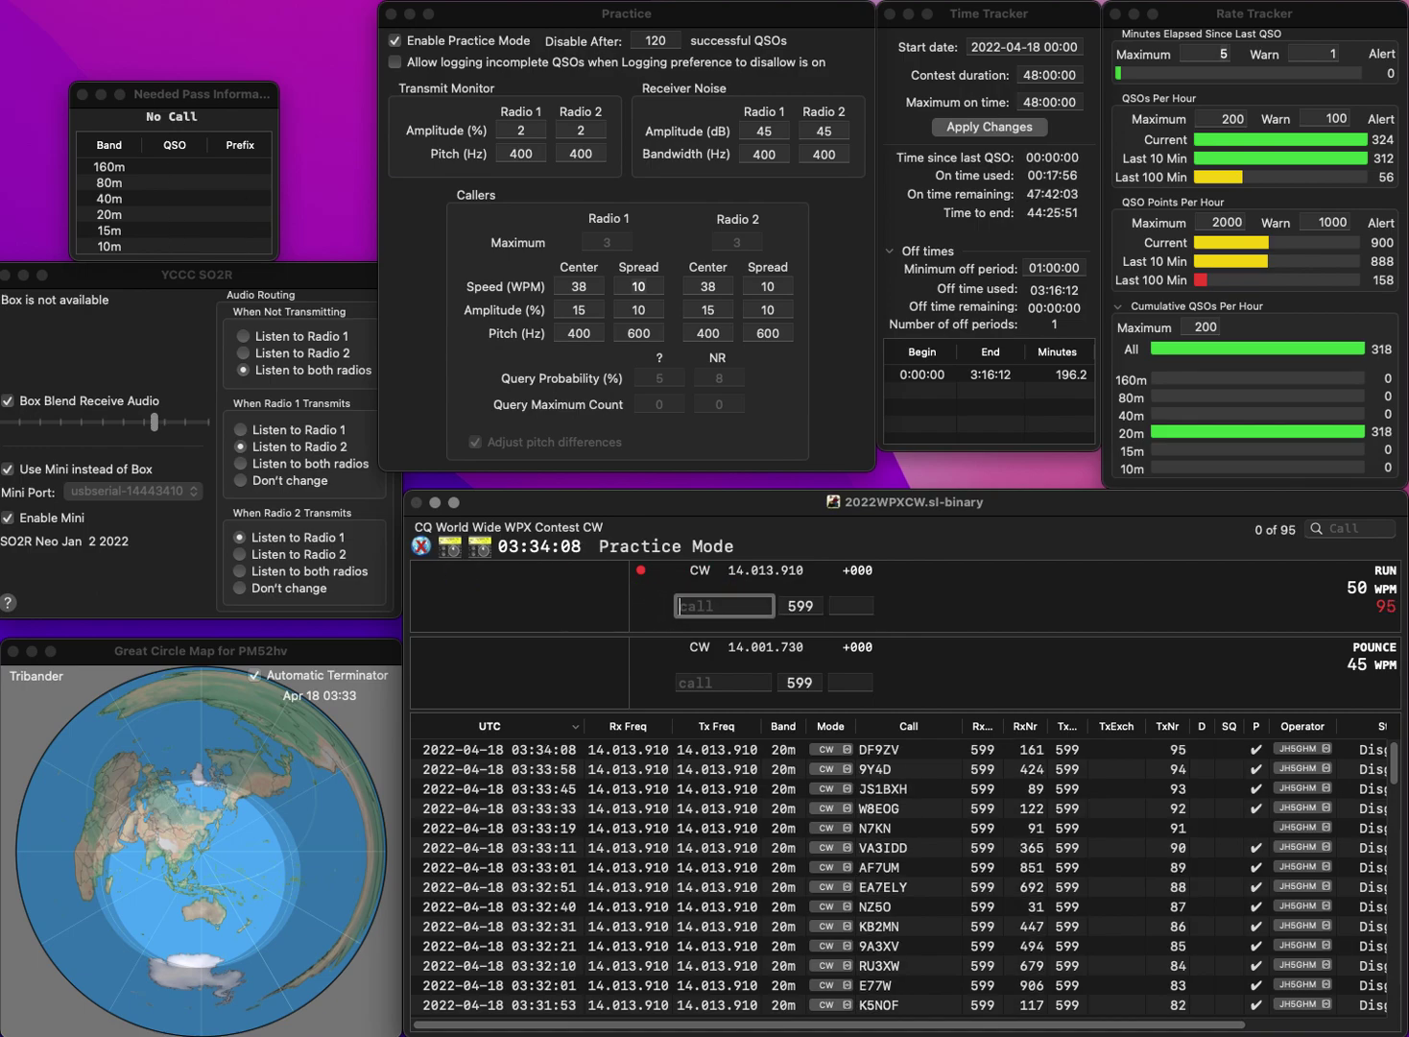
pyautogui.write('HVE3C')
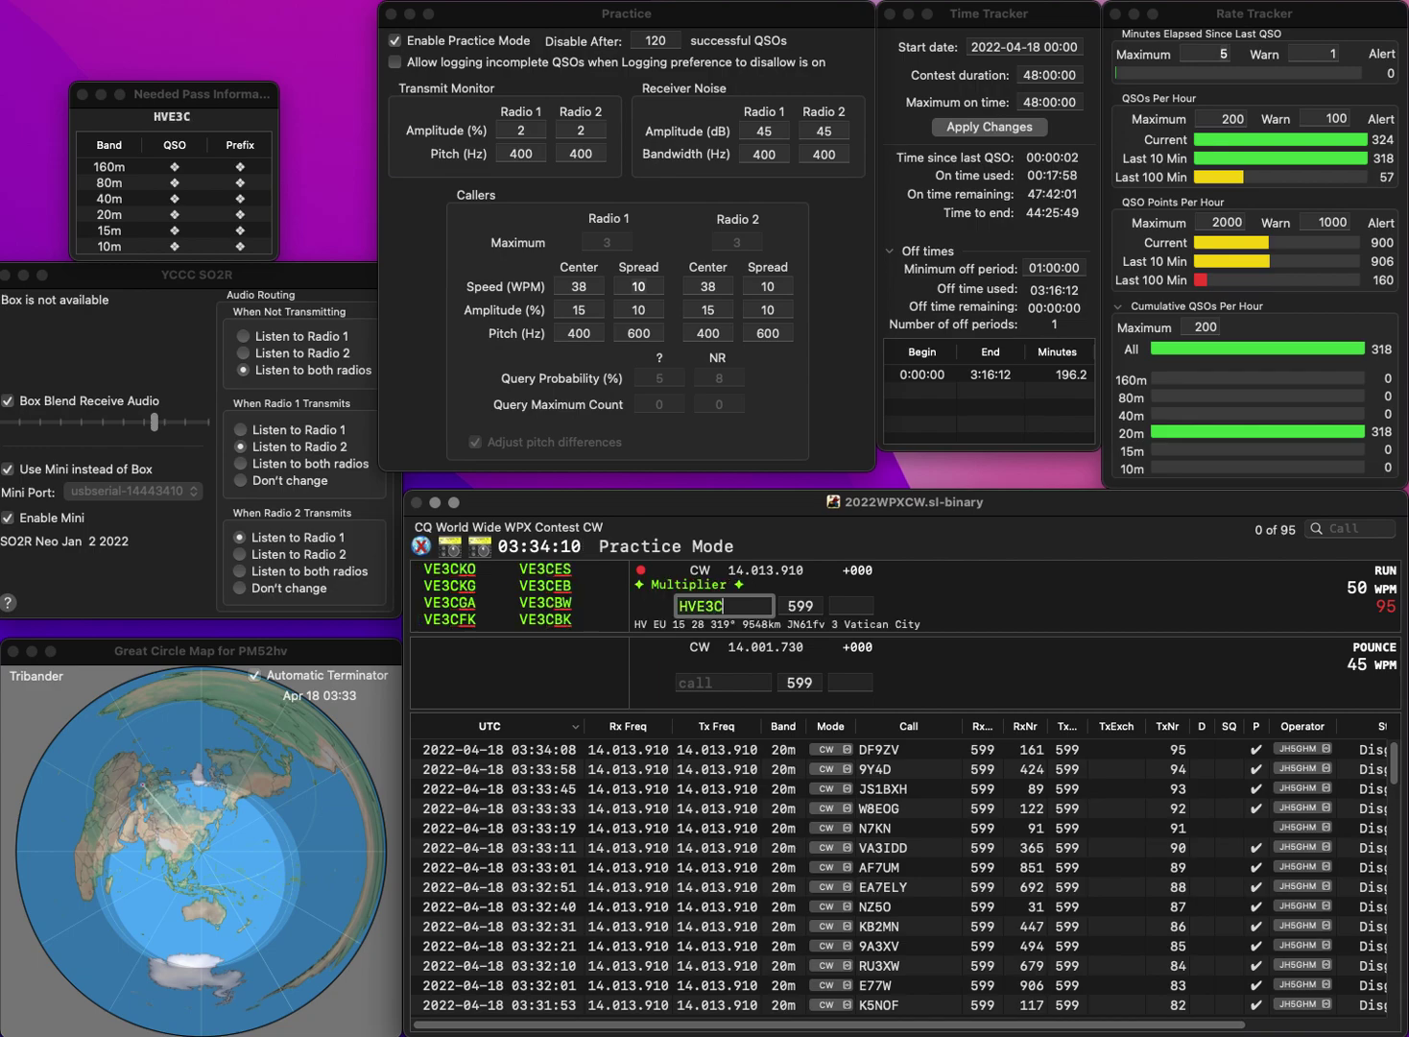
pyautogui.write('FK')
pyautogui.press('Home')
pyautogui.press('Delete')
pyautogui.press('space')
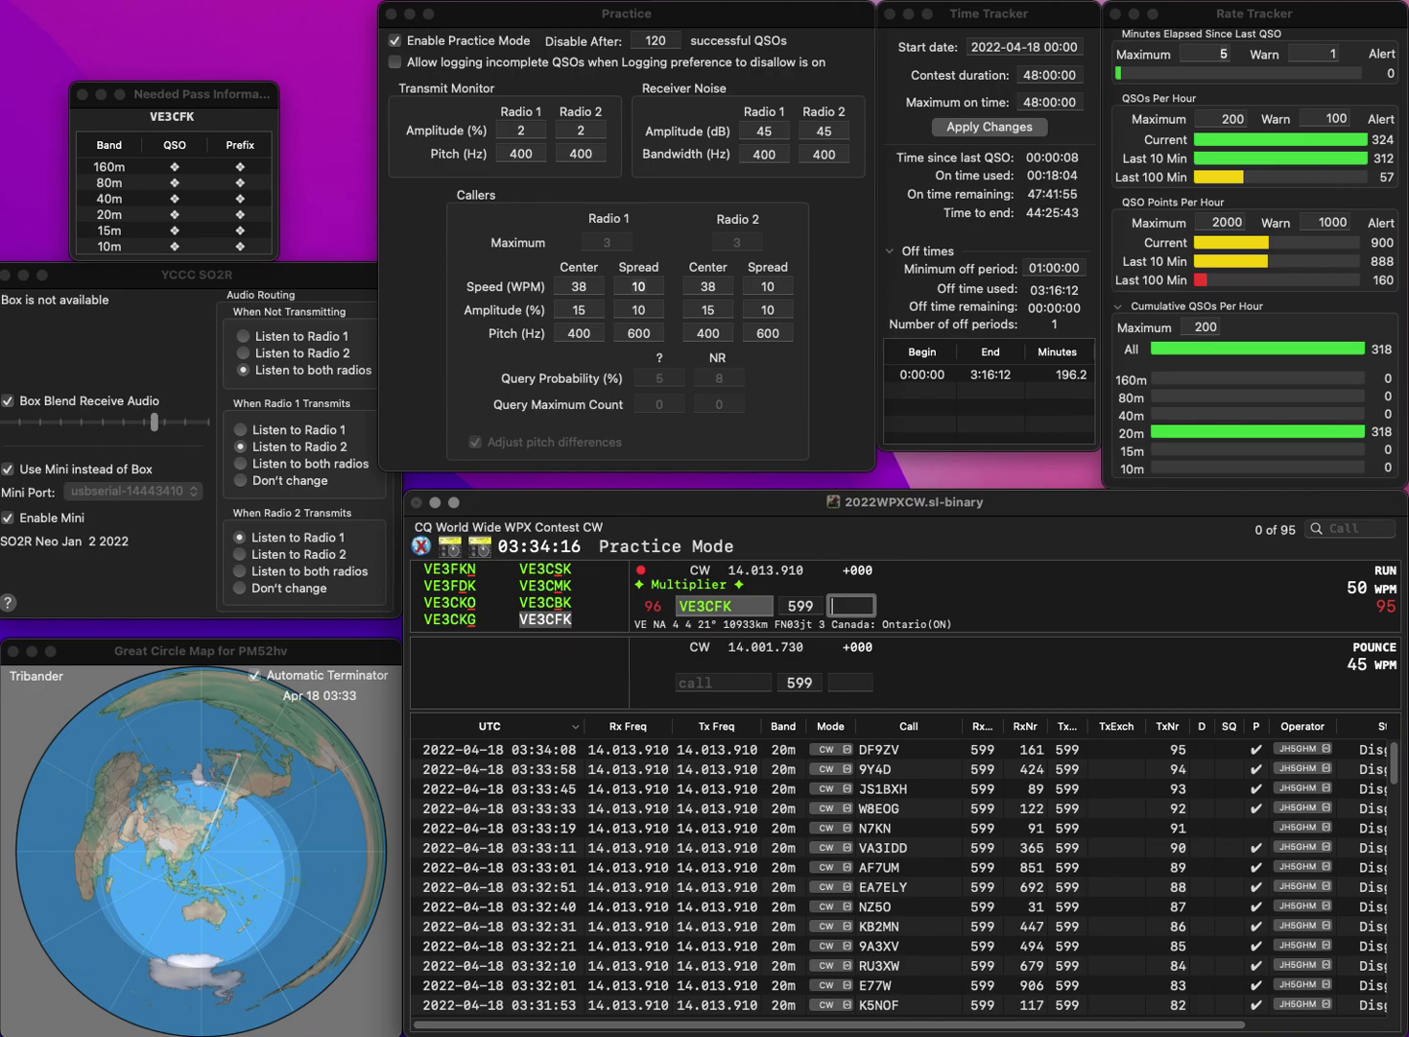
pyautogui.write('92')
pyautogui.press('Return')
# Step: Log a contact with RA9YE on the run radio with received number 900
pyautogui.write('RA9YE')
pyautogui.press('Return')
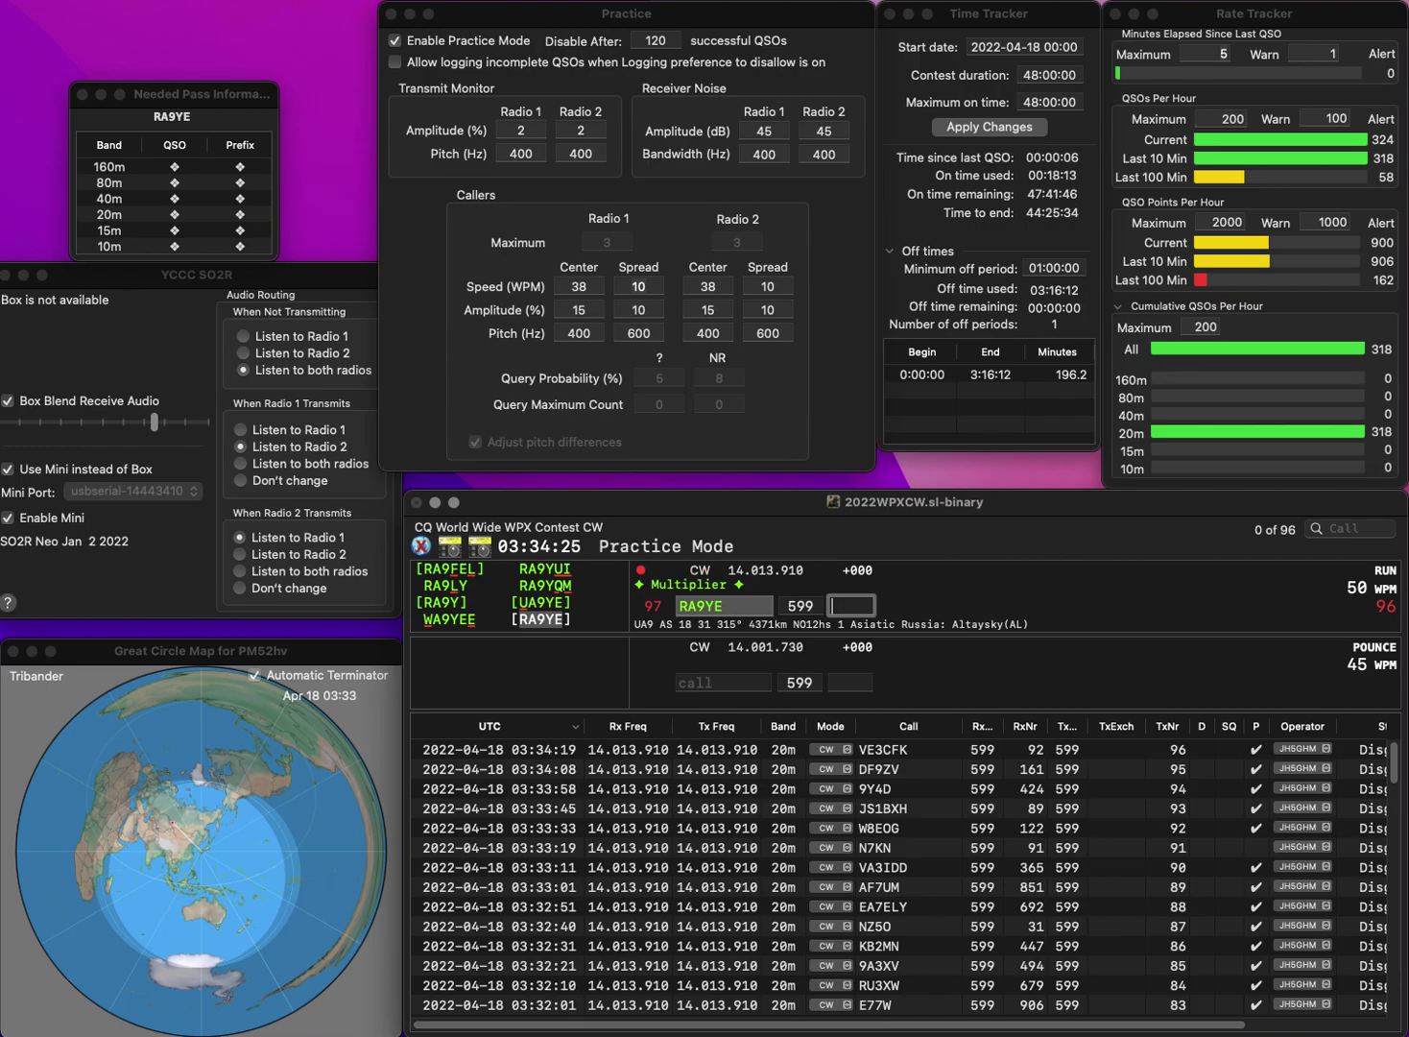
pyautogui.write('900')
pyautogui.press('Return')
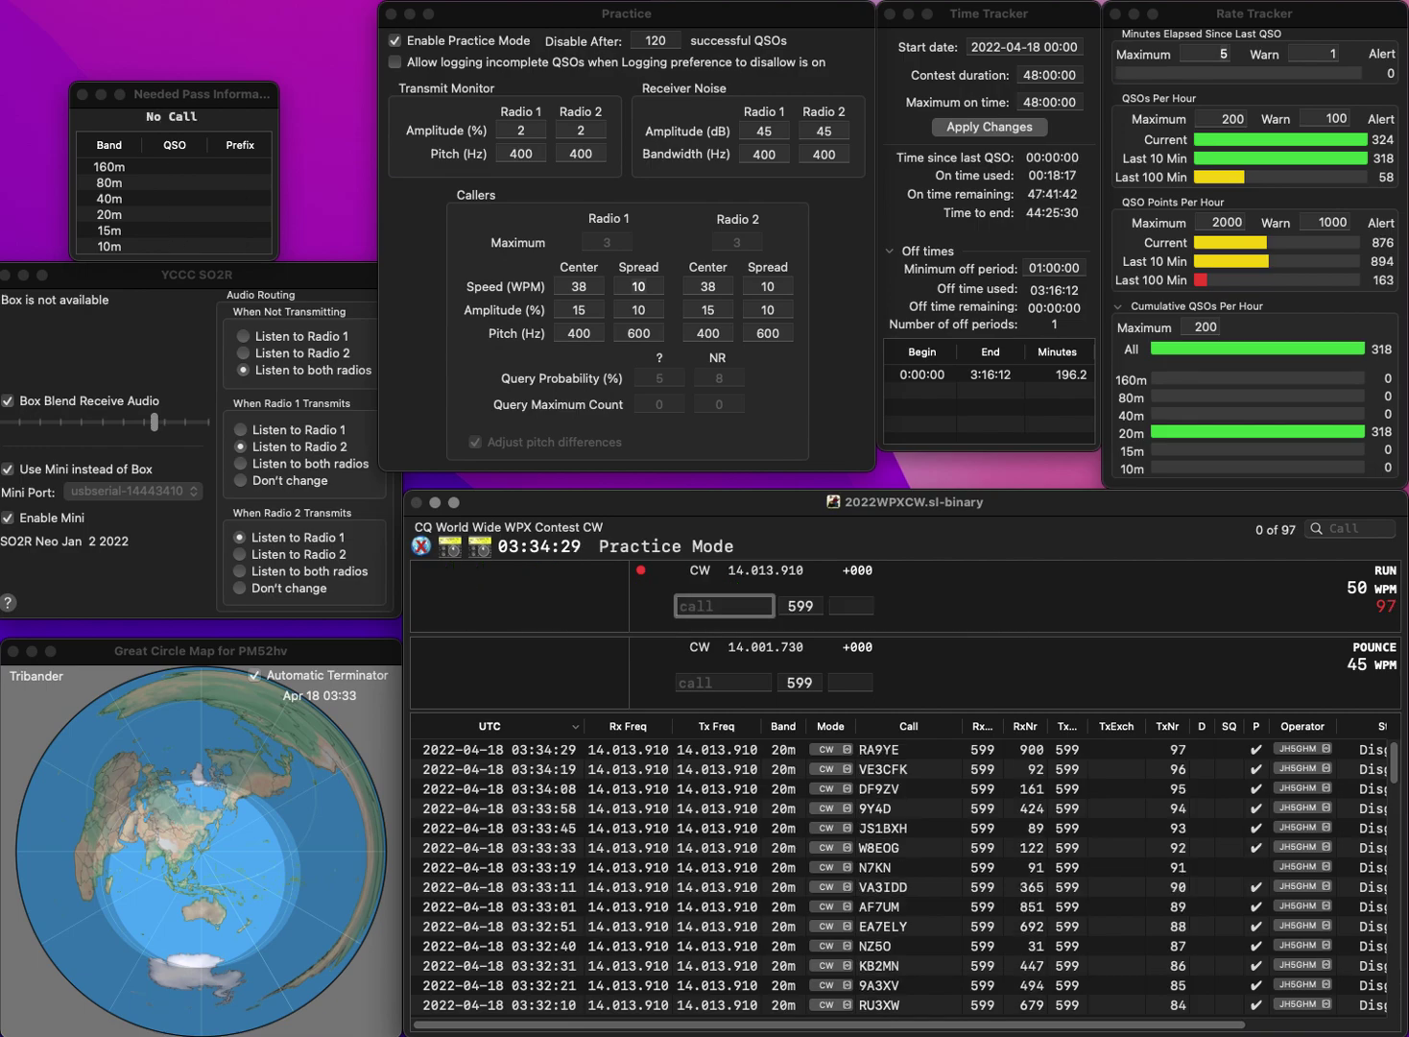
# Step: Log a contact with DK0OF on the run radio with received number 223
pyautogui.write('DK0OF')
pyautogui.press('Return')
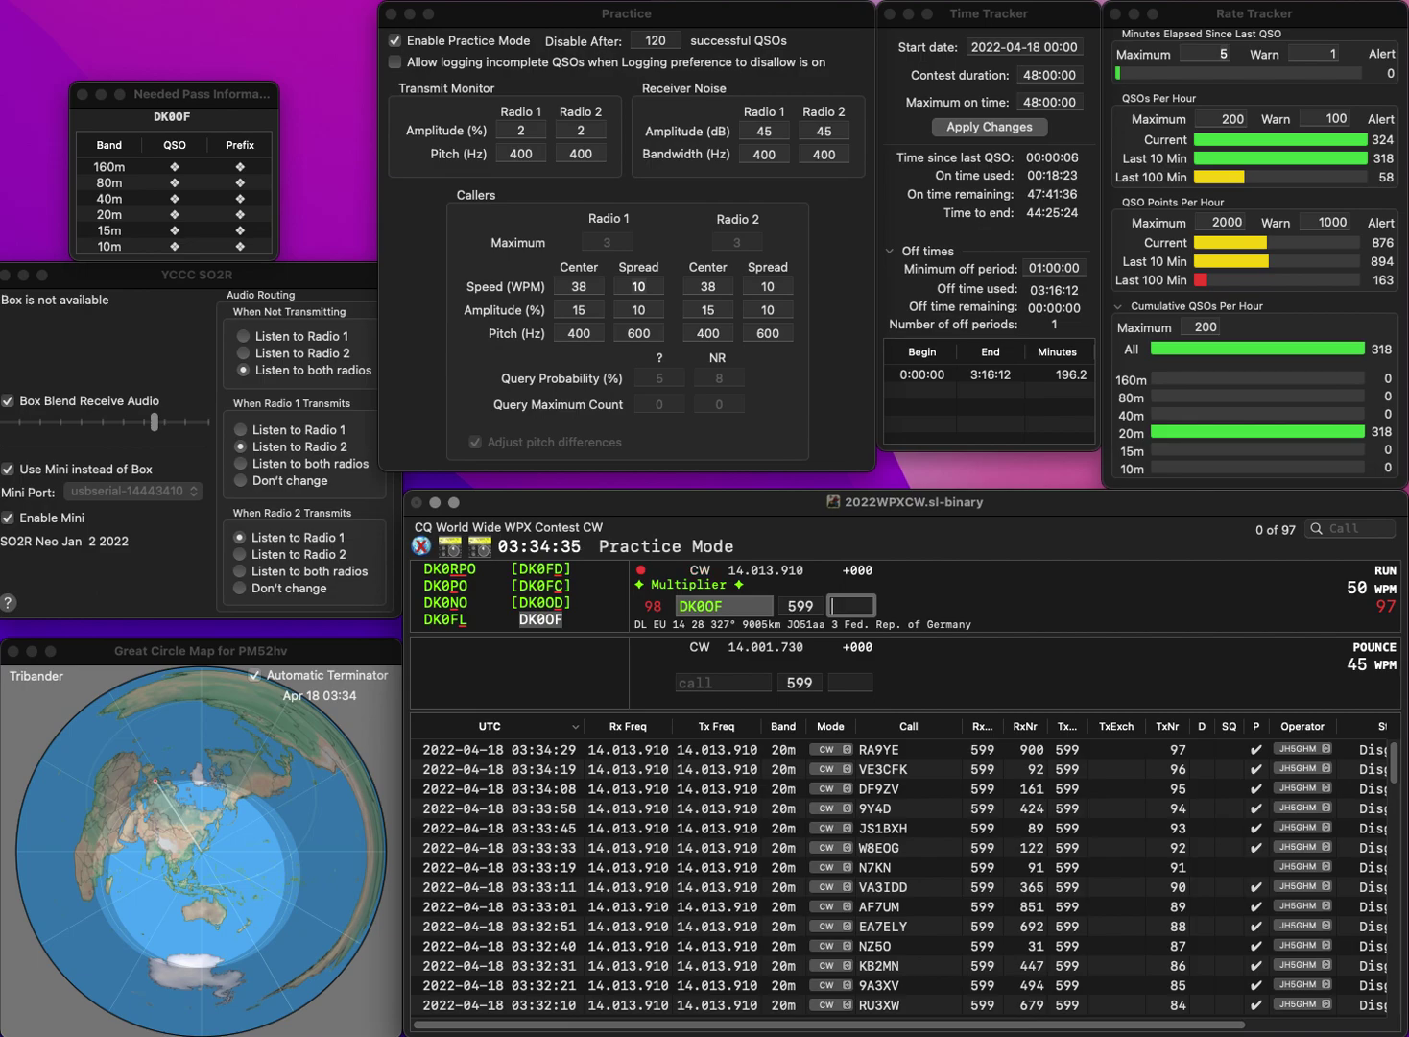
pyautogui.write('223')
pyautogui.press('Return')
# Step: Log a contact with N4PYI on the run radio with received number 725
pyautogui.write('N4PYI')
pyautogui.press('space')
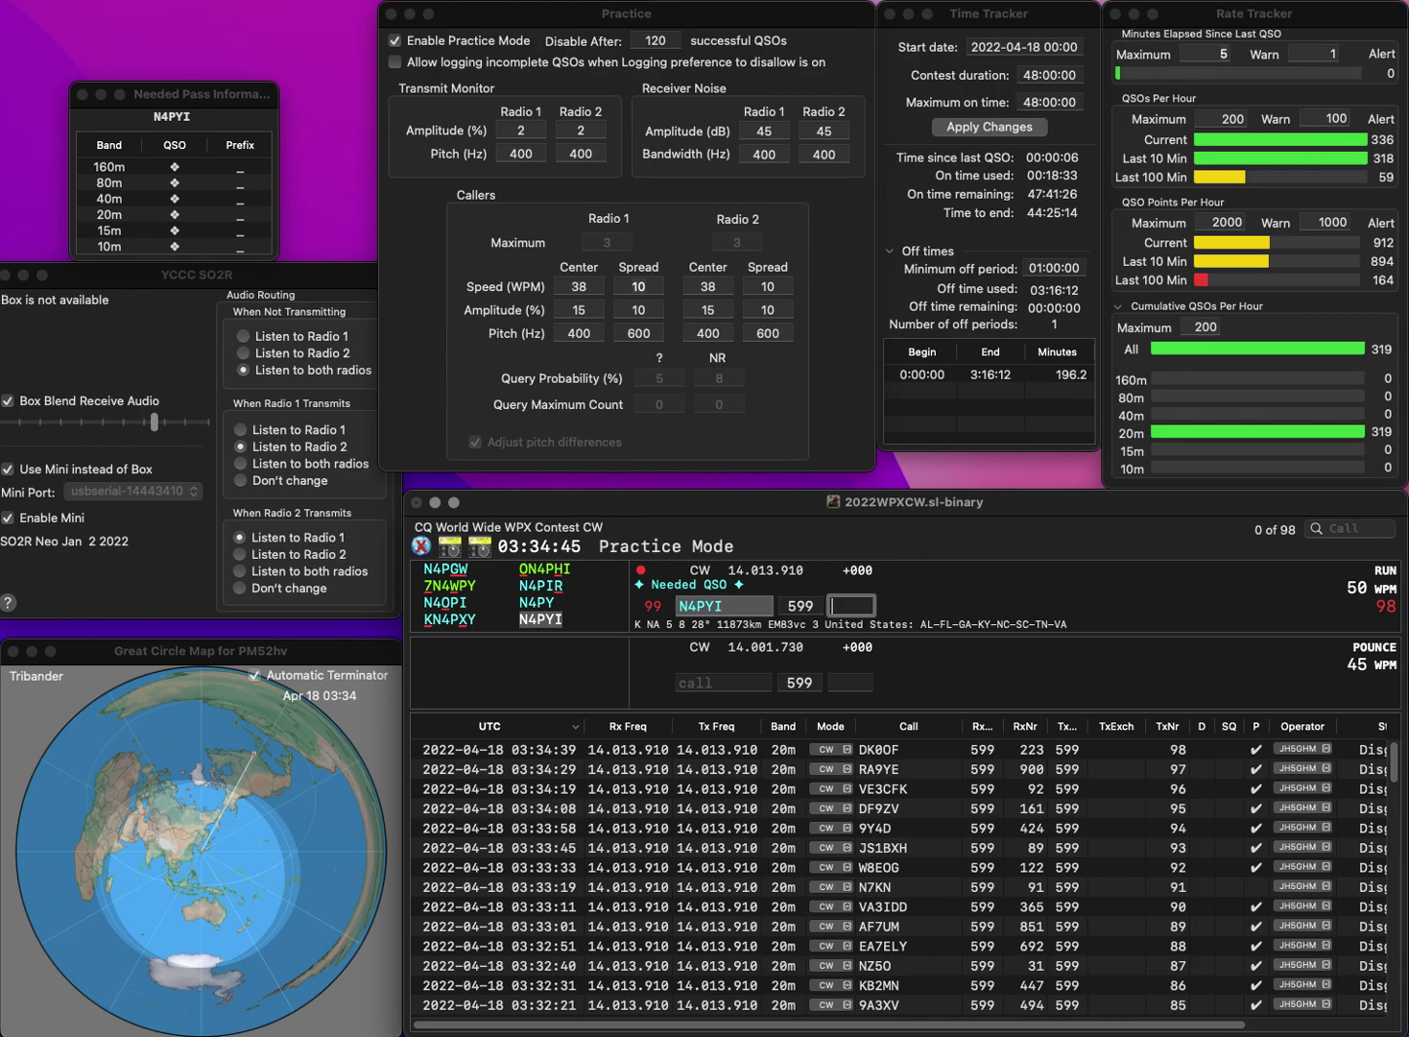
pyautogui.write('725')
pyautogui.press('Return')
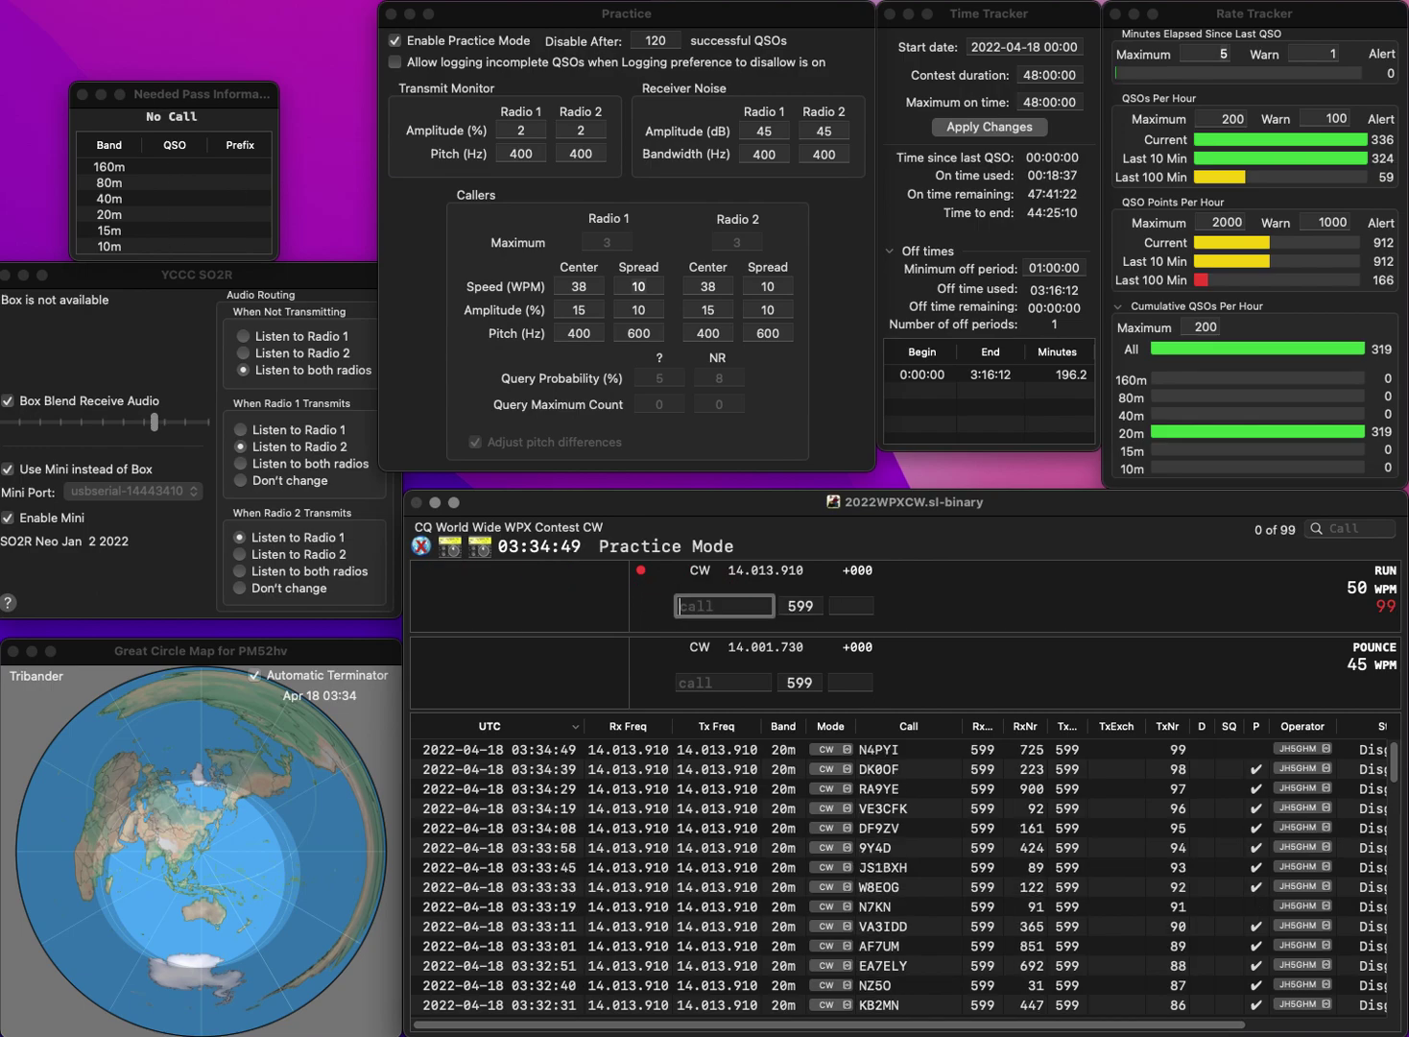
# Step: Log a contact with WR7DW on the run radio with received number 185
pyautogui.write('W7NWR')
pyautogui.press('Right')
pyautogui.press('Delete')
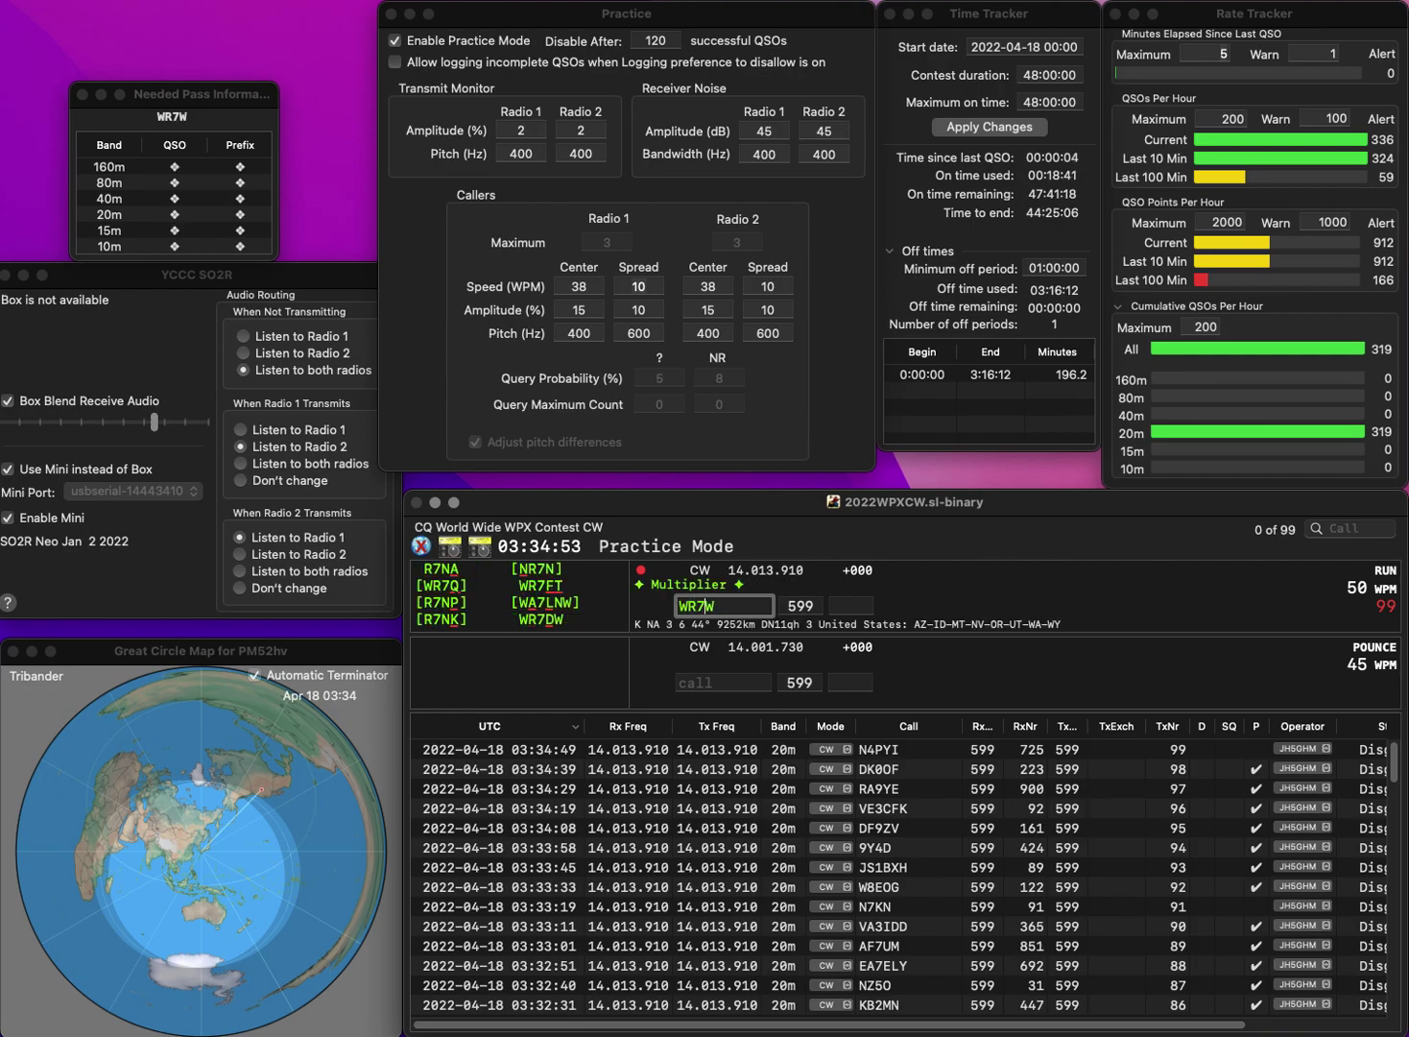
pyautogui.write('D')
pyautogui.press('Return')
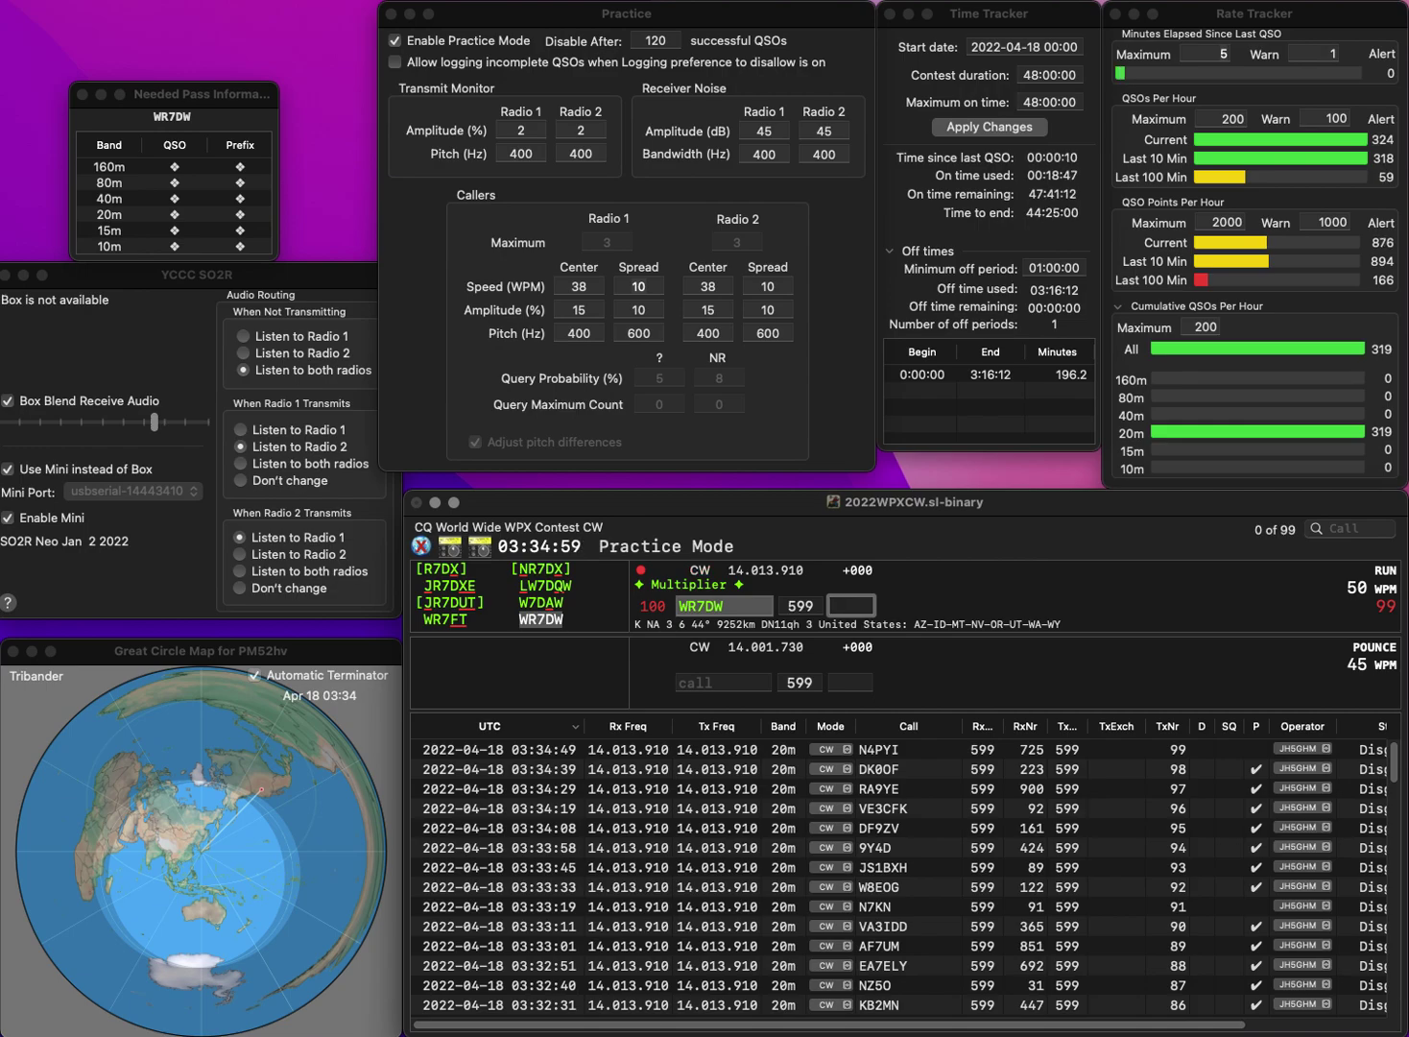
pyautogui.write('185')
pyautogui.press('Return')
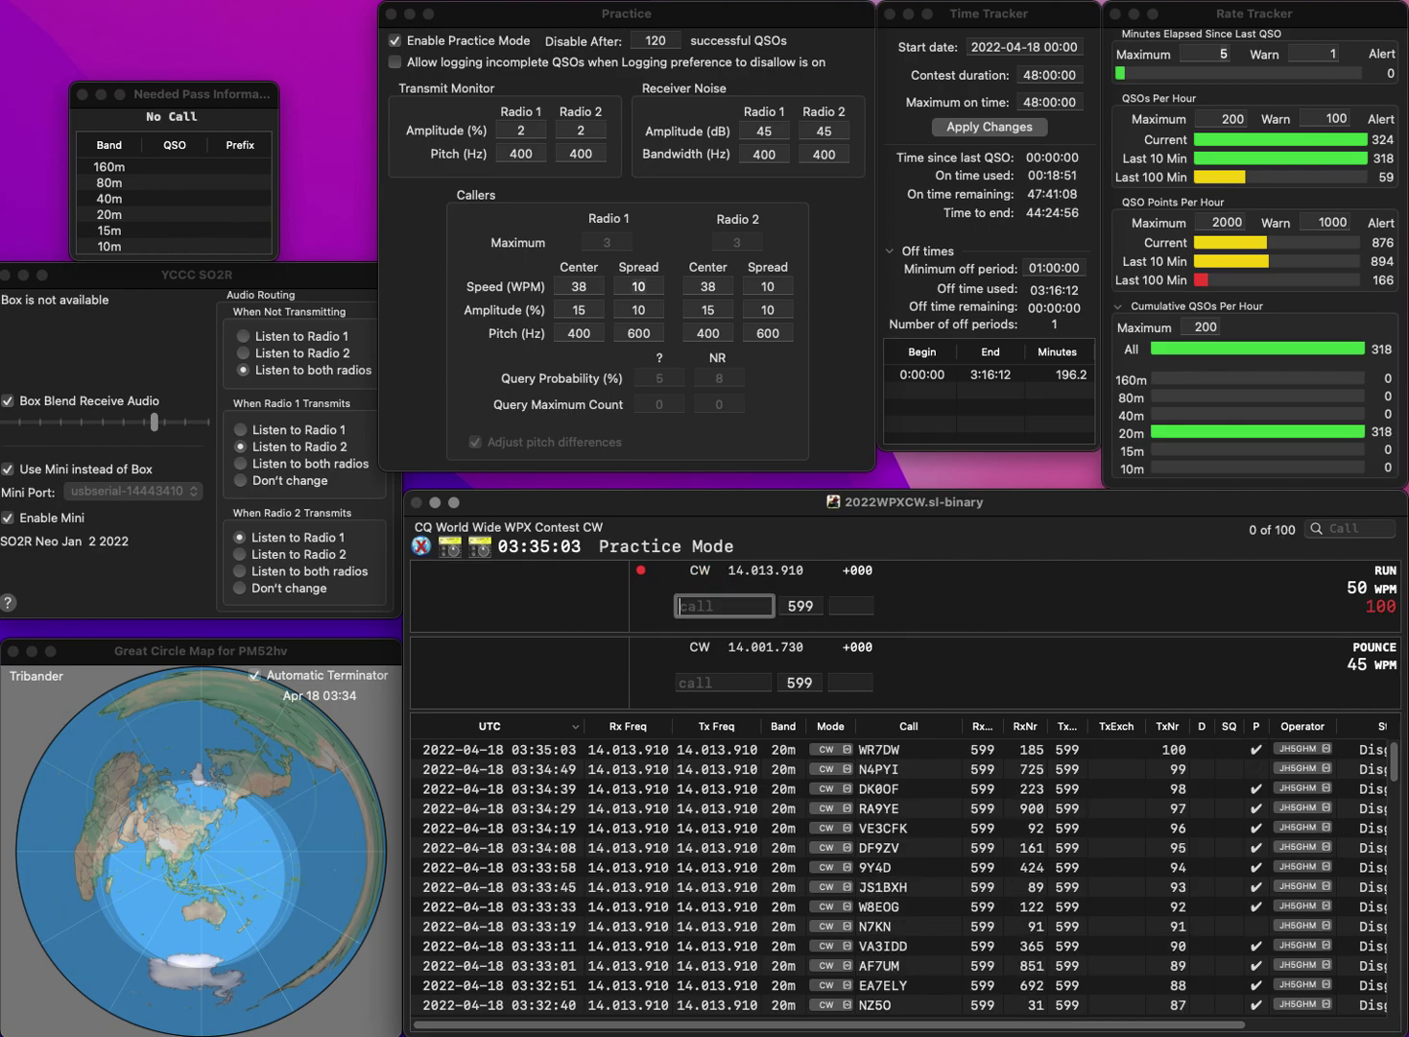
# Step: Log a contact with S57T on the run radio with received number 133
pyautogui.write('S58')
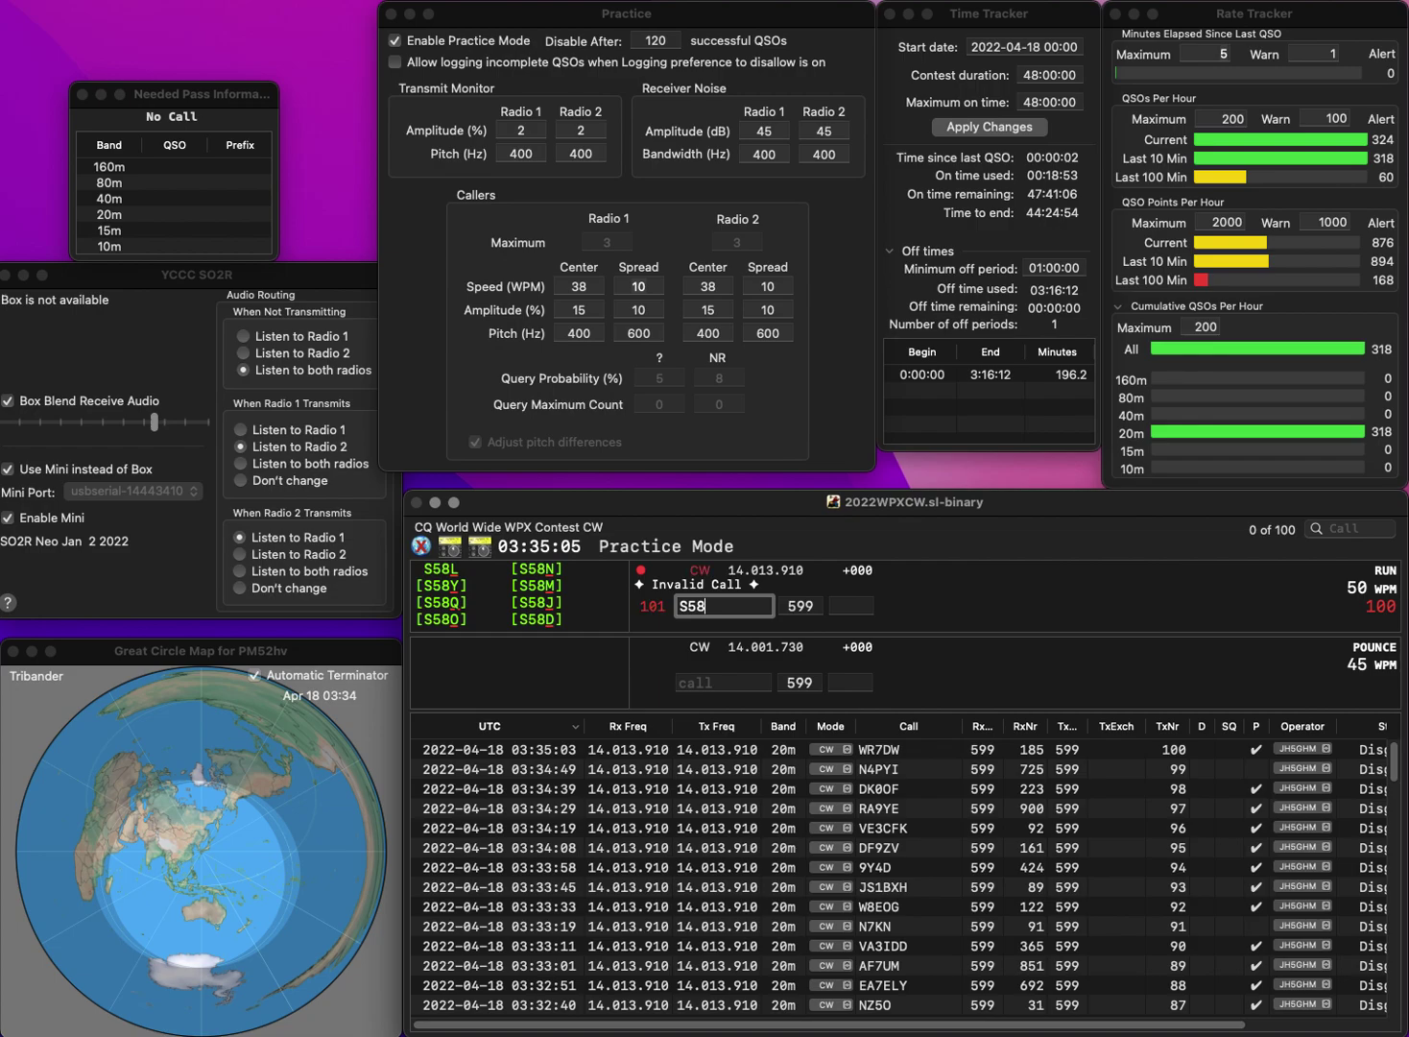
pyautogui.write('T')
pyautogui.press('BackSpace')
pyautogui.press('BackSpace')
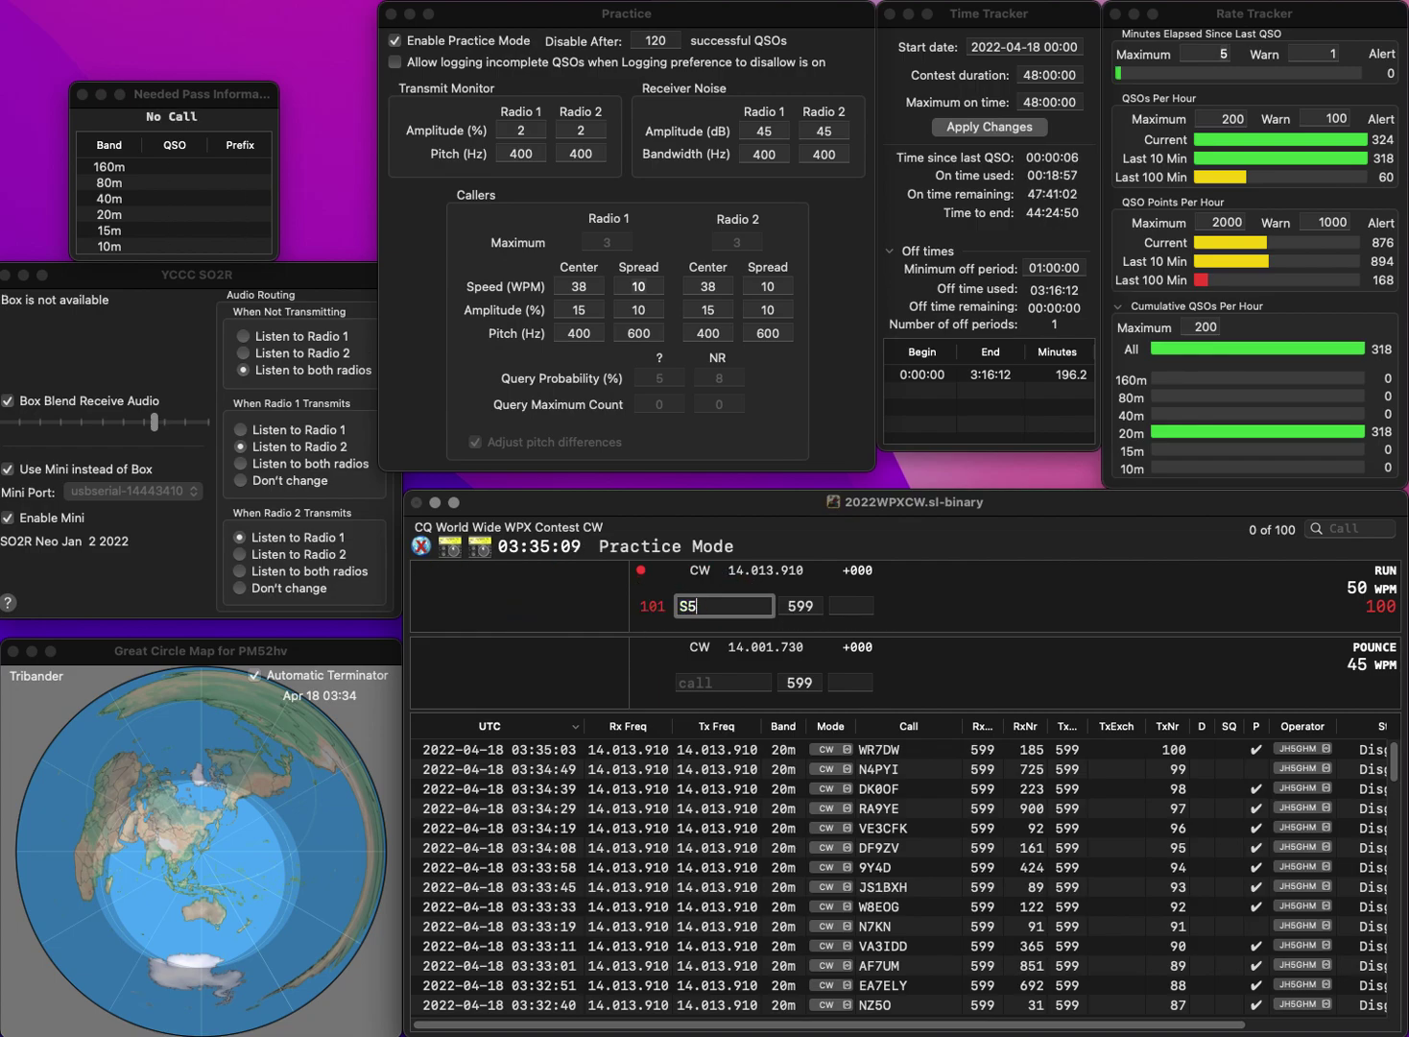
pyautogui.write('7T')
pyautogui.press('Return')
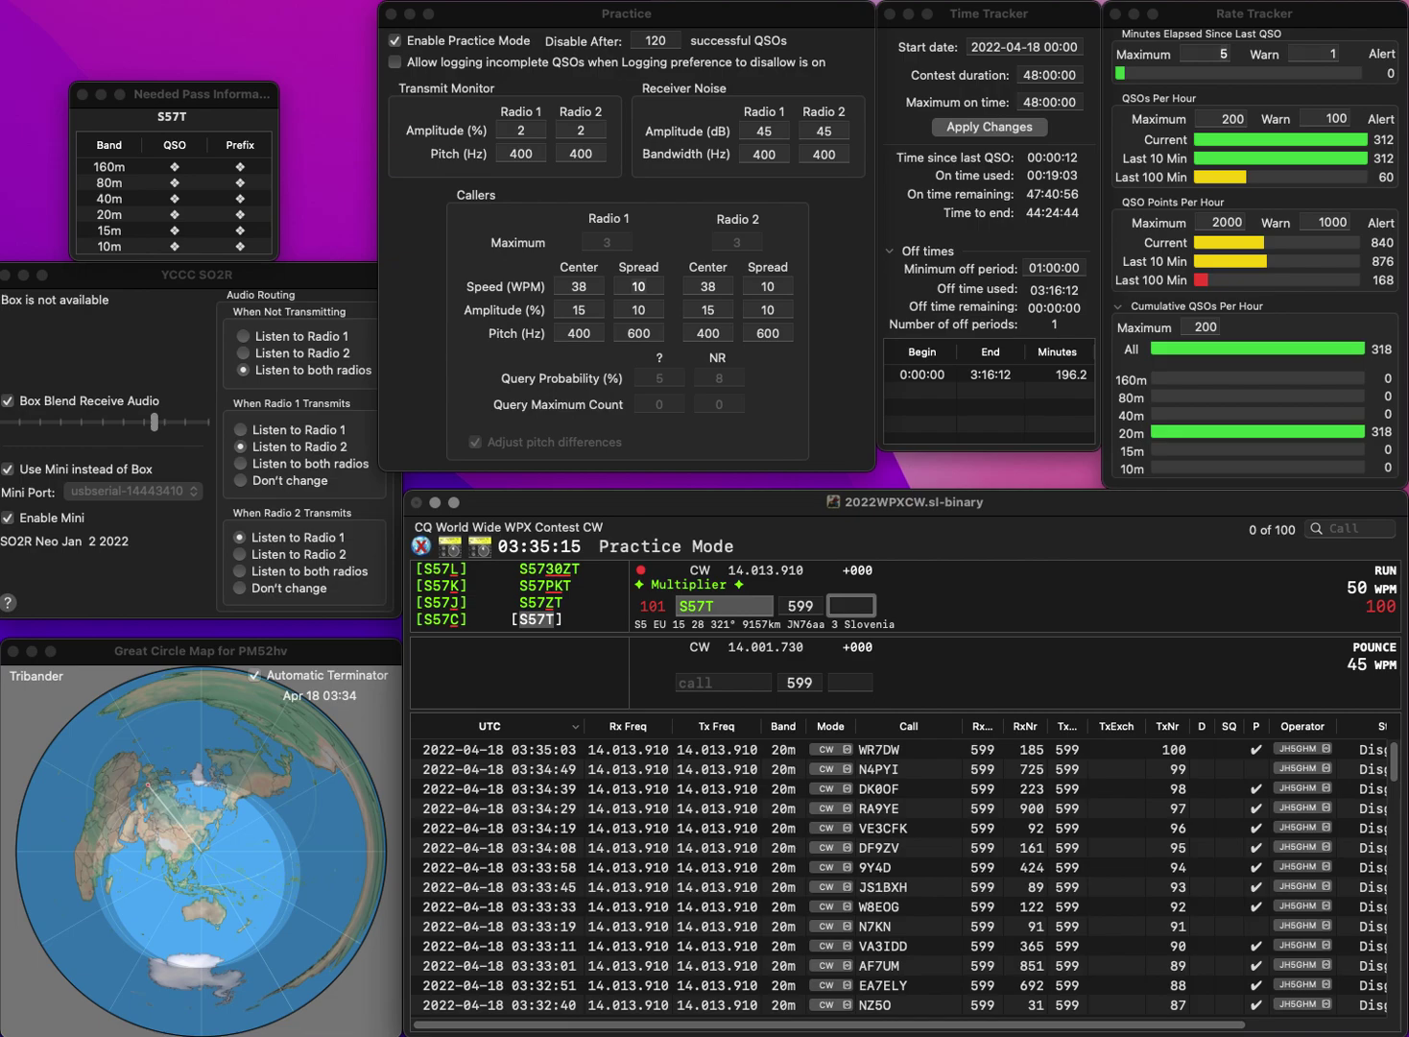
pyautogui.write('33')
pyautogui.press('Return')
pyautogui.write('KA9EKW')
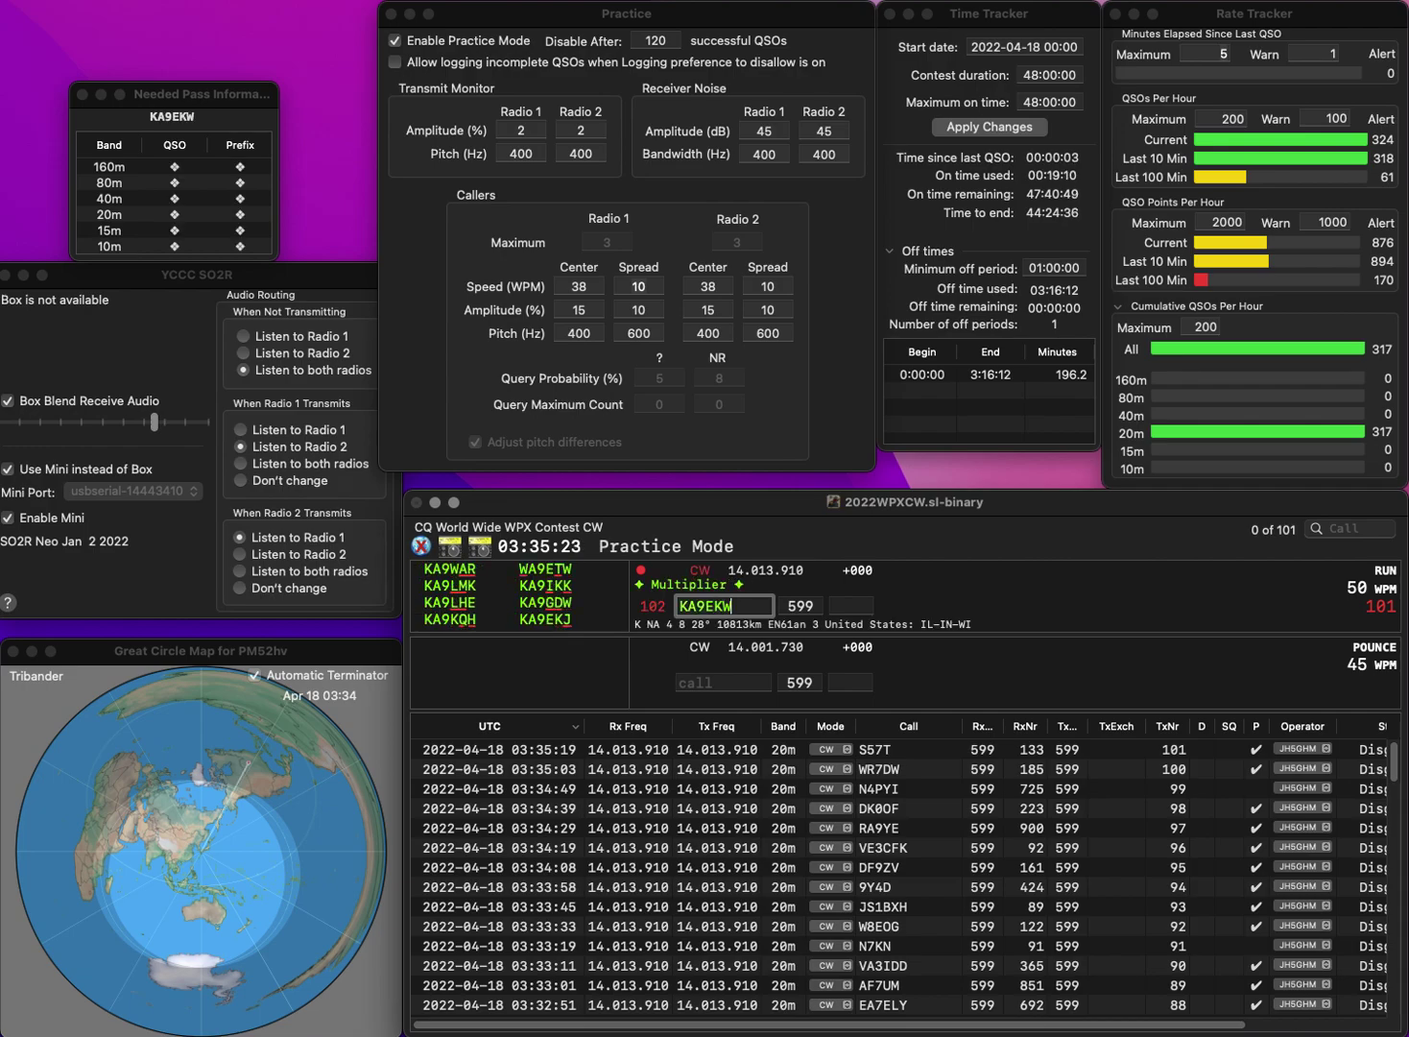
pyautogui.press('space')
pyautogui.hotkey('shift', 'Tab')
pyautogui.press('Left')
pyautogui.press('Delete')
pyautogui.write('J')
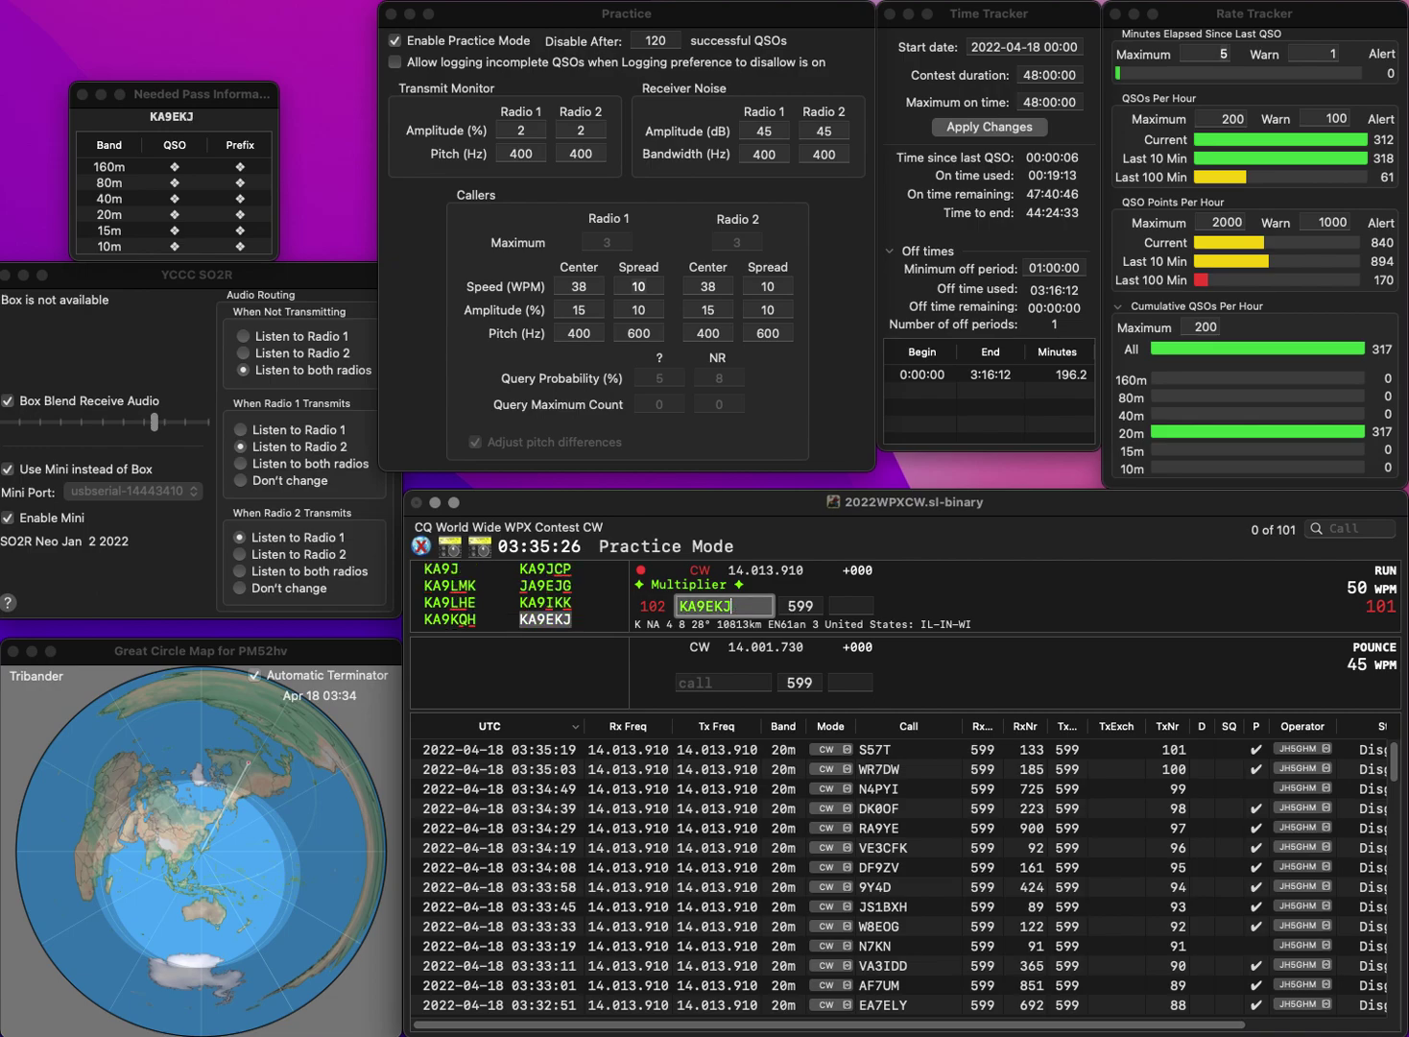
pyautogui.press('space')
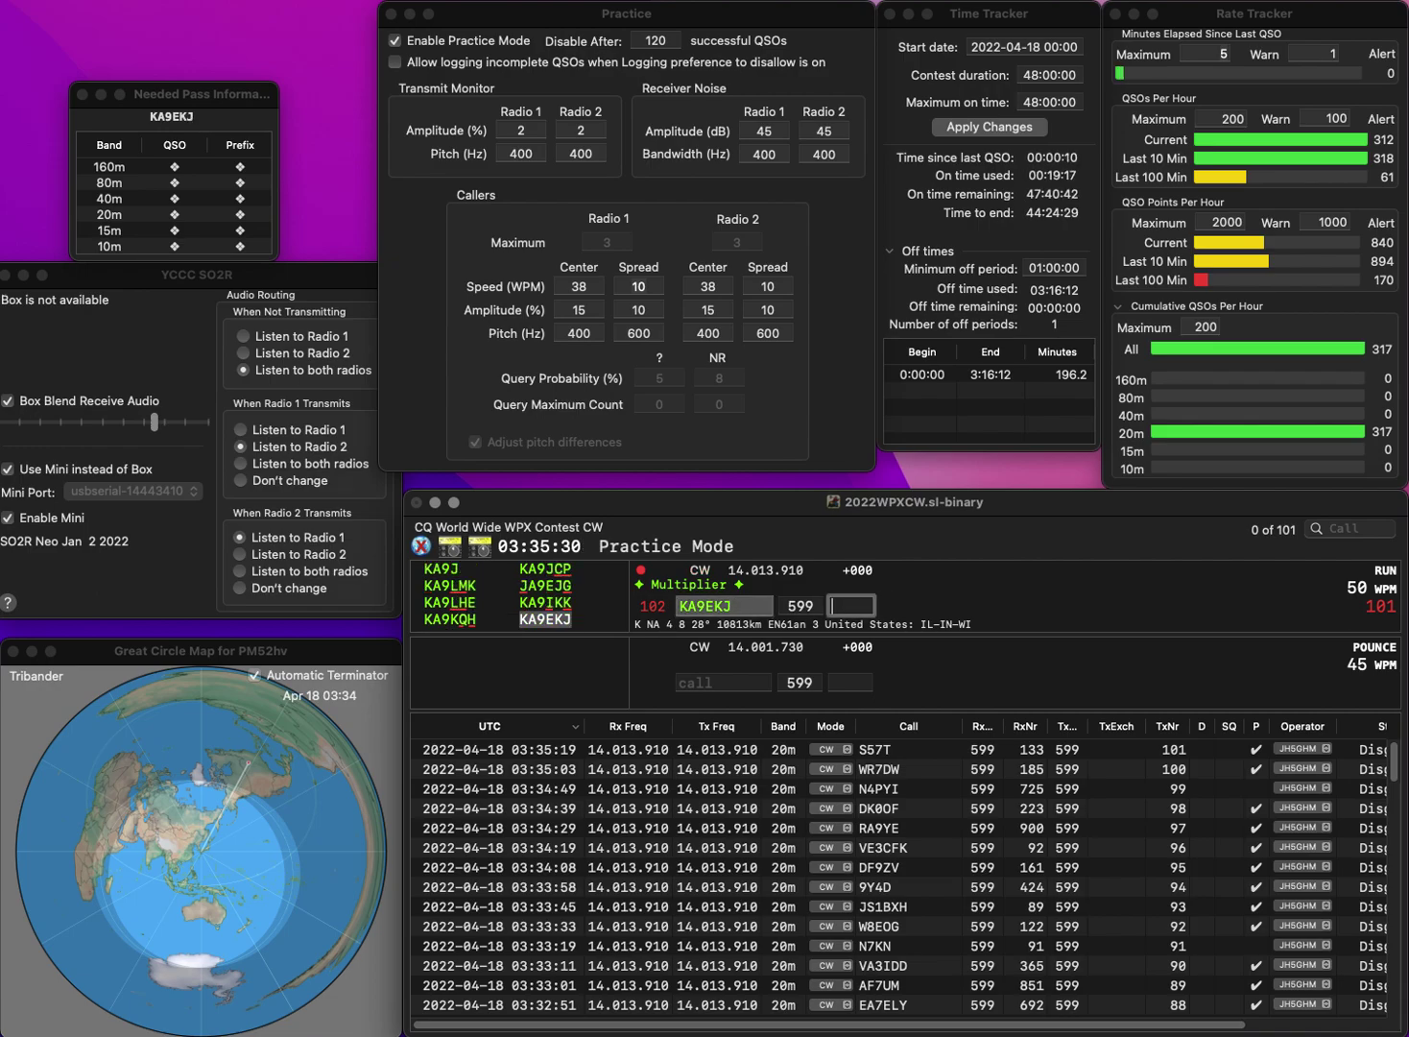
pyautogui.write('63')
pyautogui.press('Return')
pyautogui.write('IK5AY')
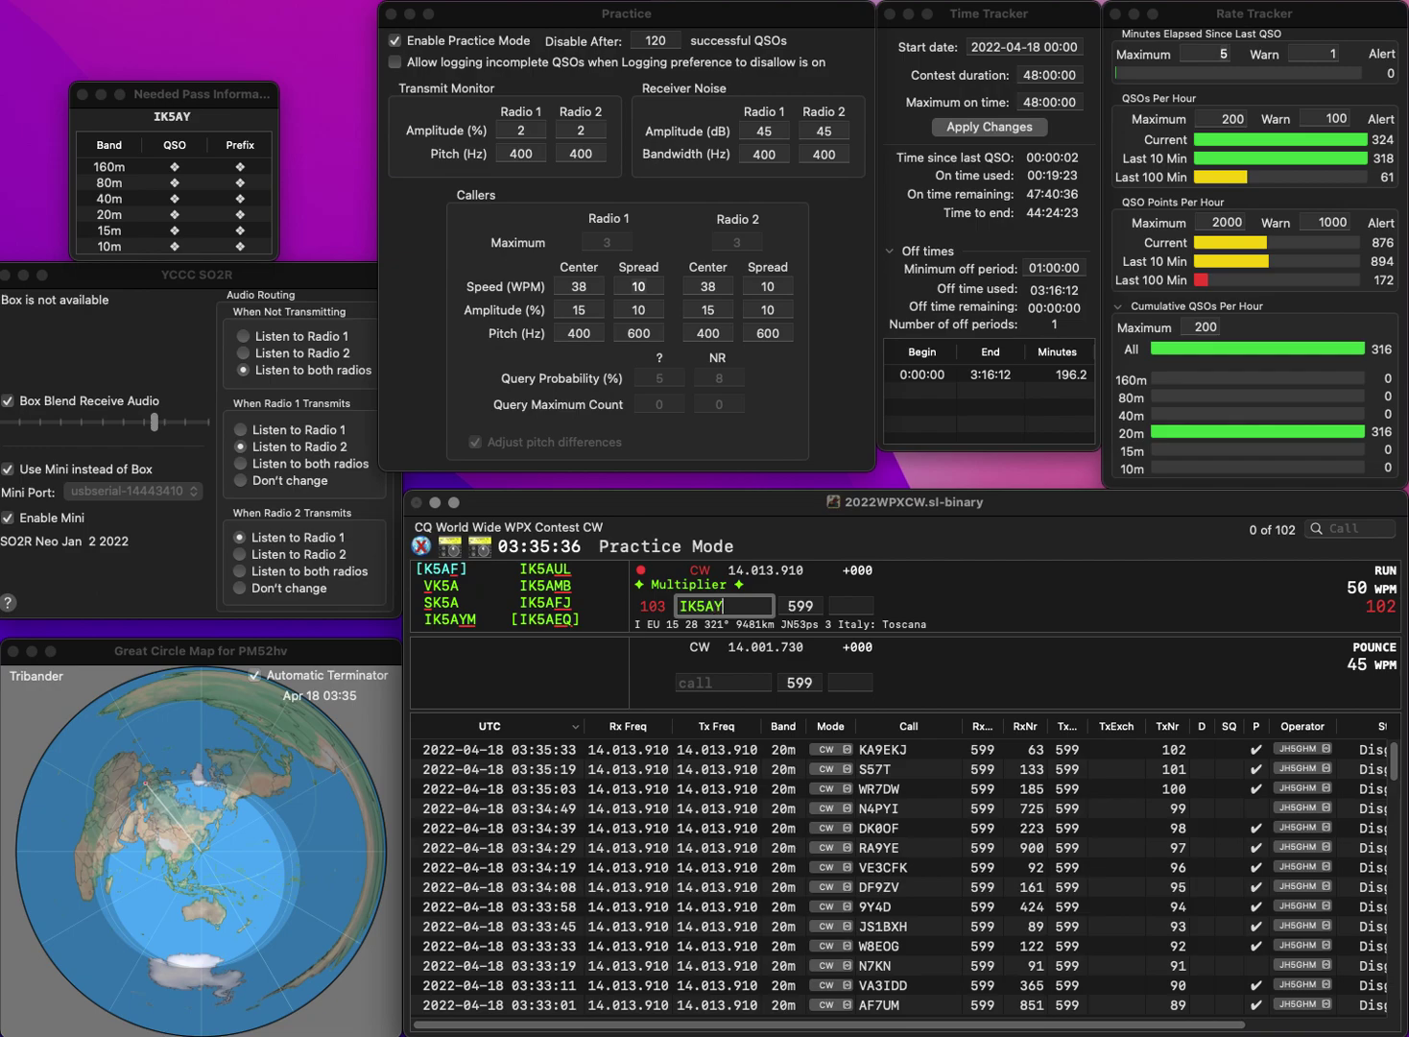
pyautogui.write('M')
pyautogui.press('Return')
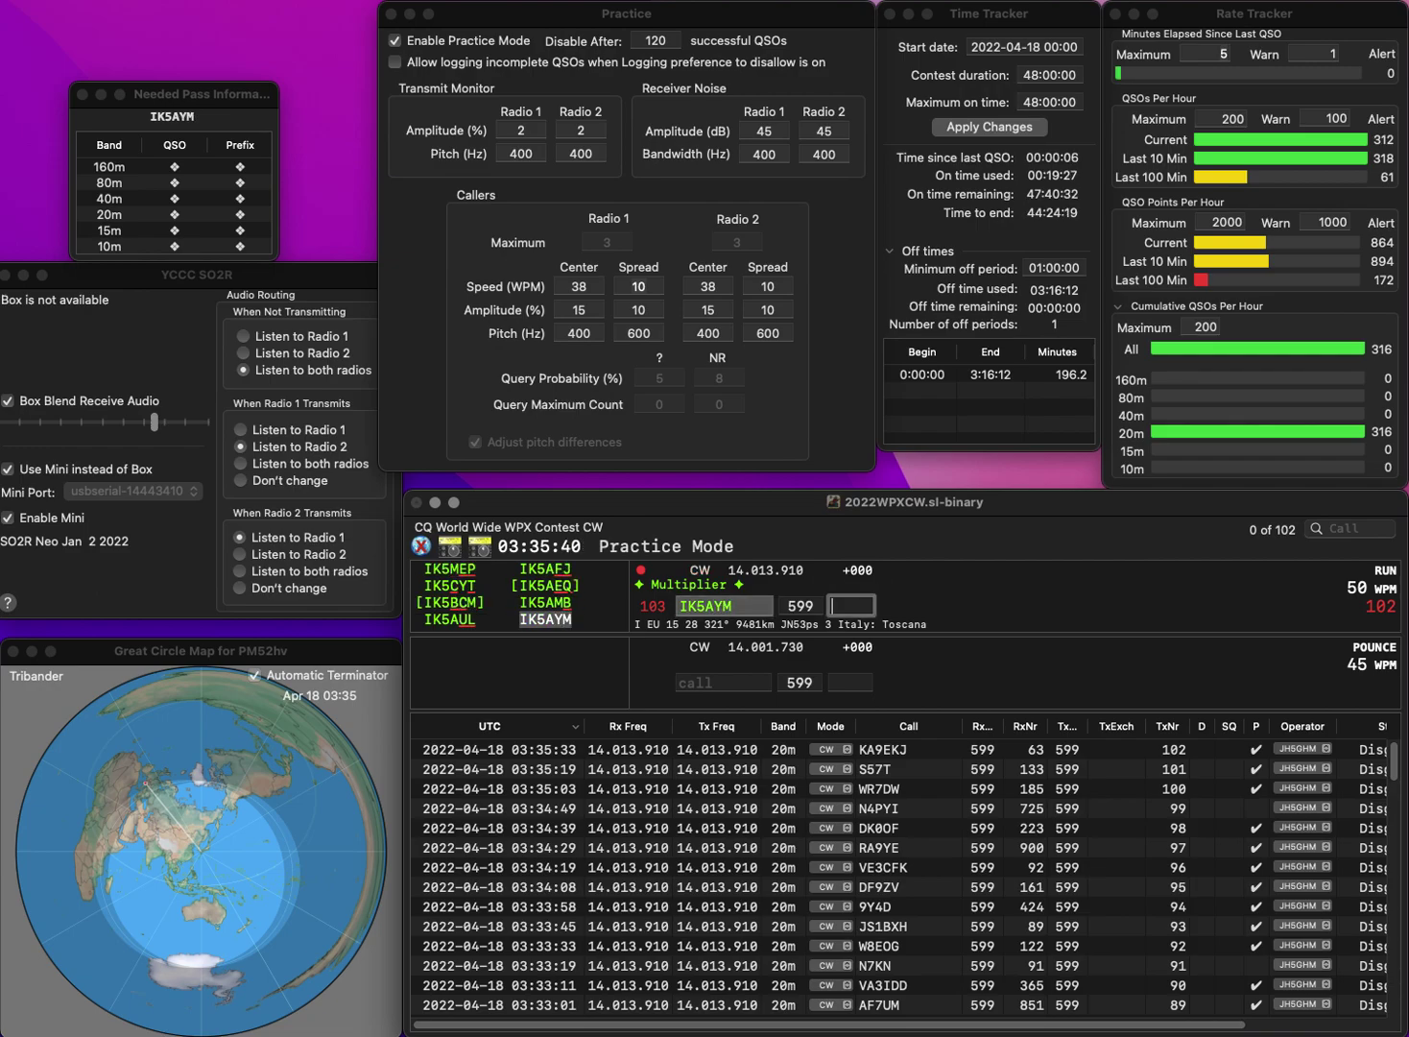
pyautogui.write('40')
pyautogui.press('Return')
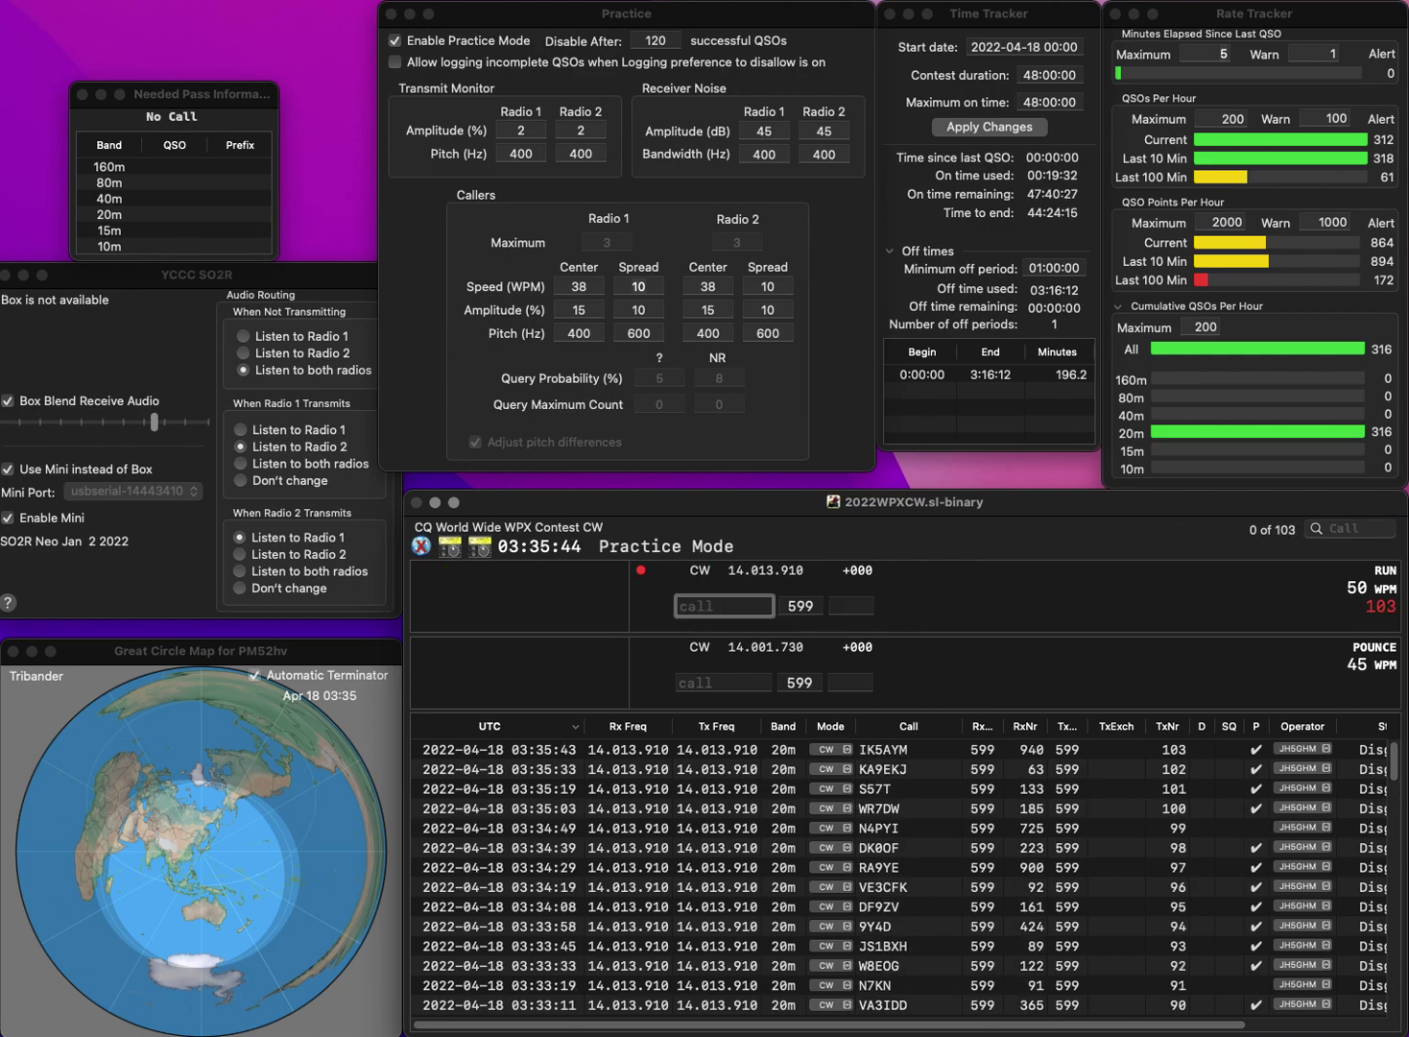
# Step: Log a contact with LY3S on the run radio with received number 277
pyautogui.write('RLY2S')
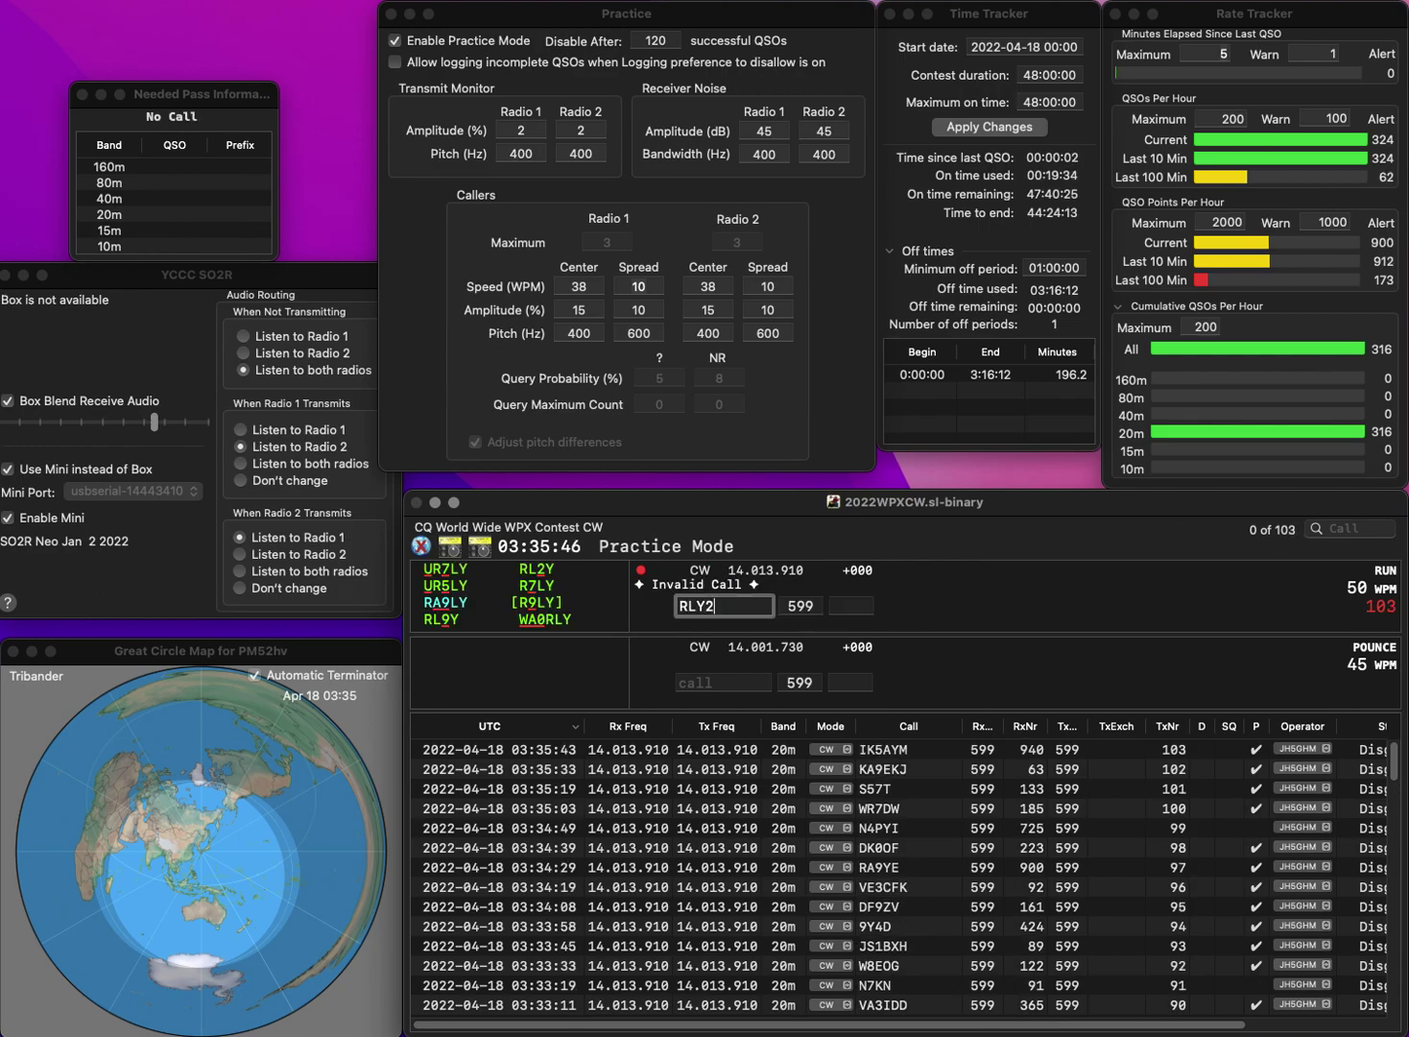
pyautogui.press('Delete')
pyautogui.press('Delete')
pyautogui.press('Delete')
pyautogui.press('Delete')
pyautogui.press('Delete')
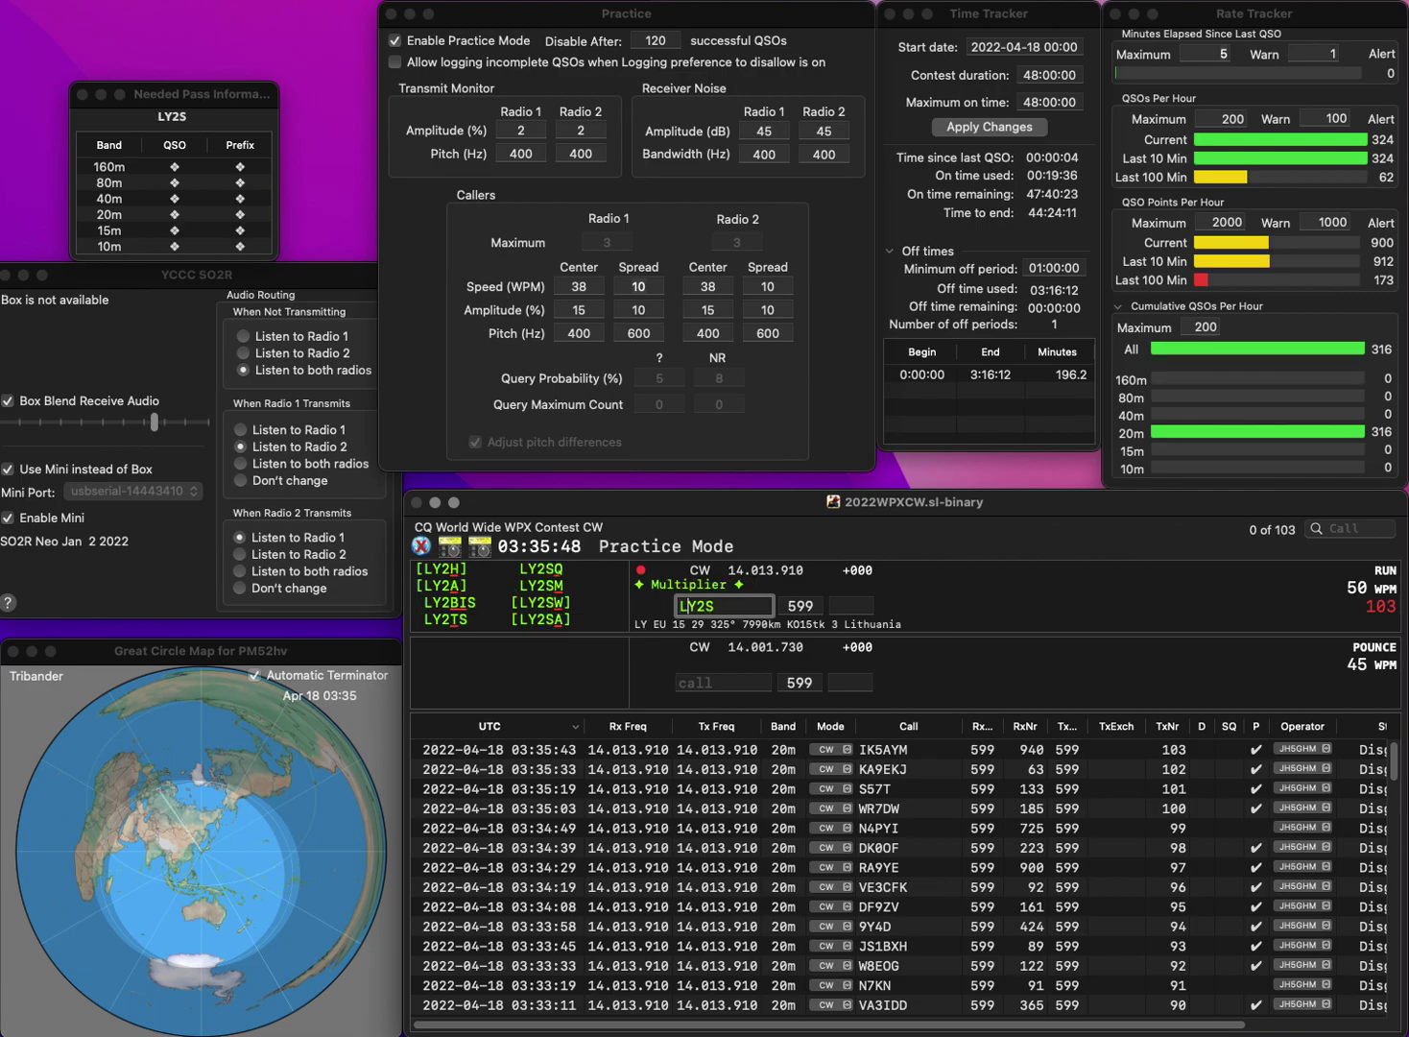
pyautogui.write('LY3S')
pyautogui.press('Return')
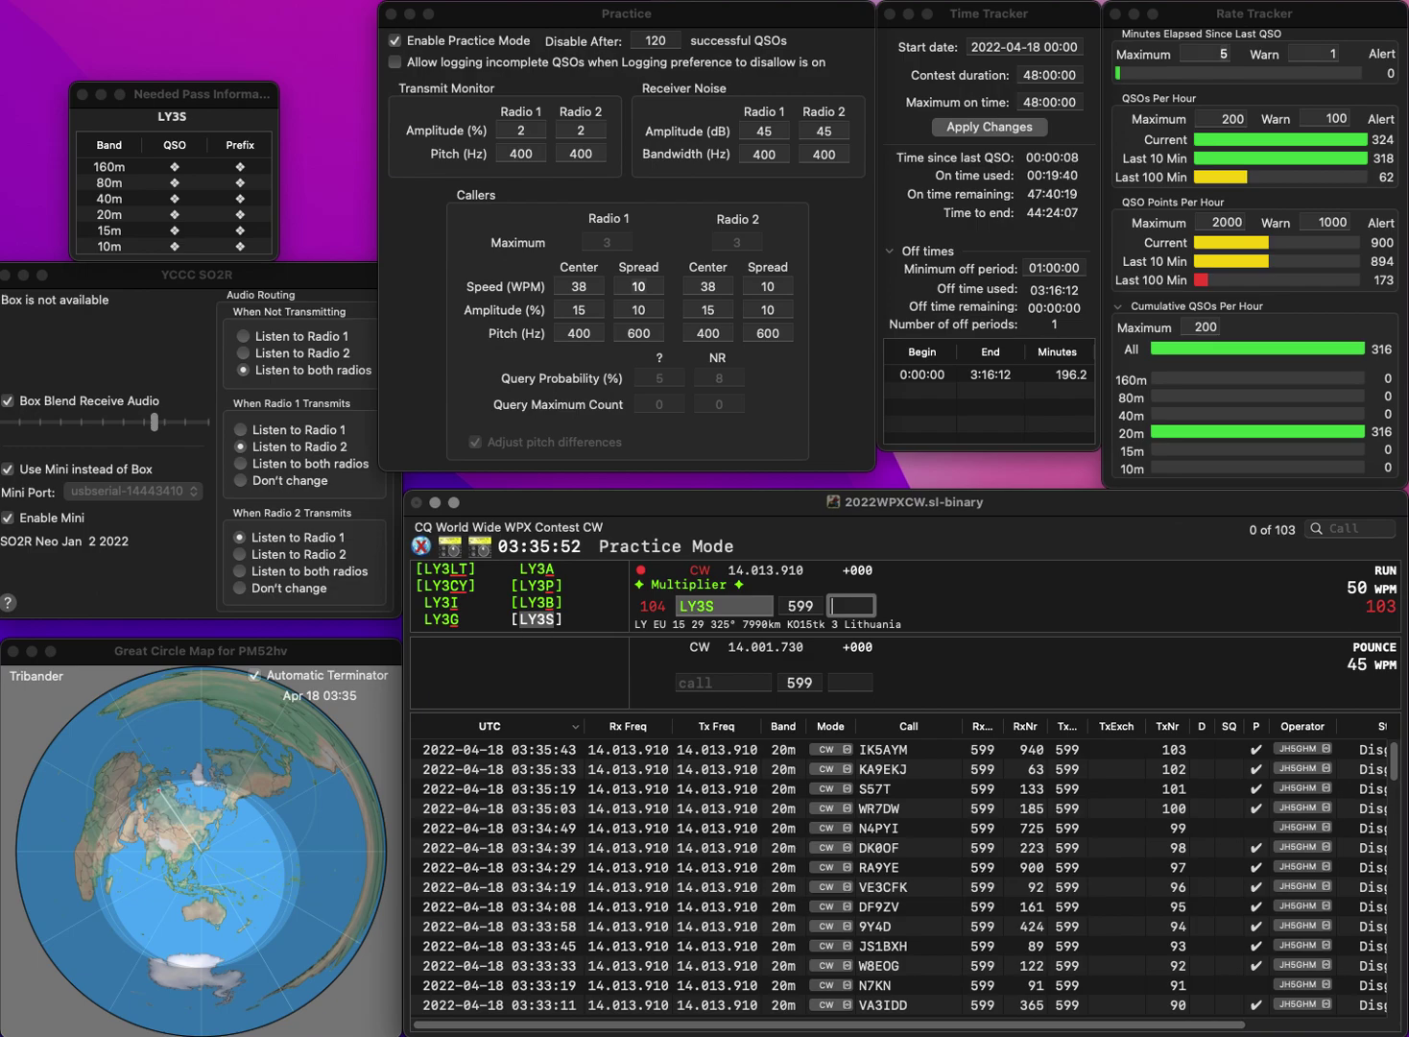
pyautogui.write('277')
pyautogui.press('Return')
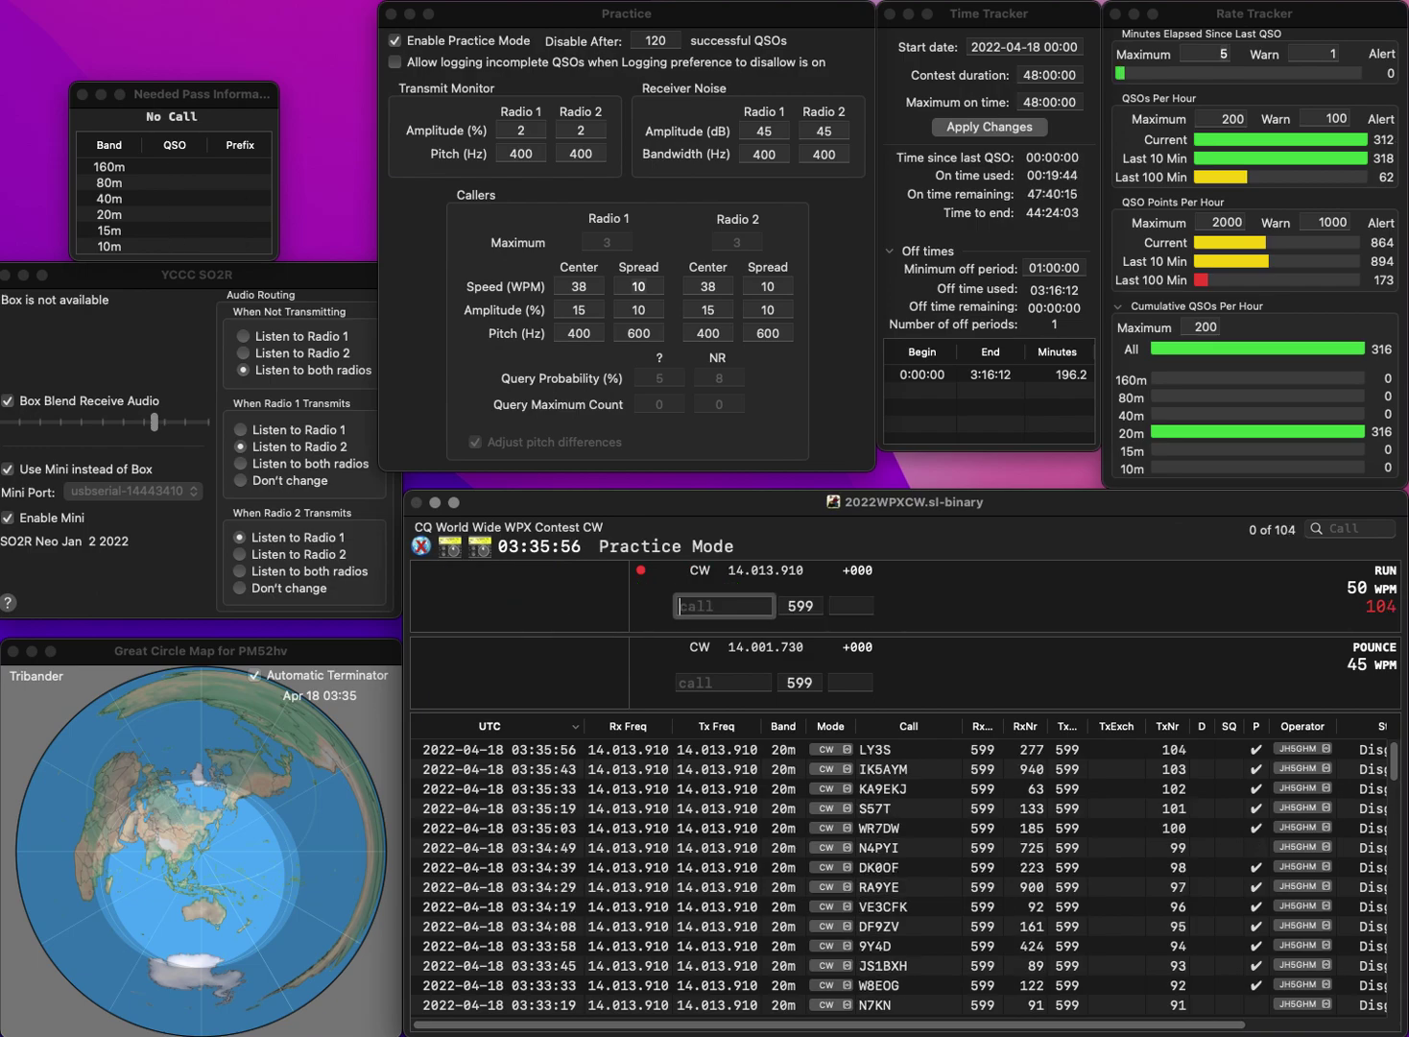
# Step: Log a contact with N9CQG on the run radio with received number 858
pyautogui.write('N9C')
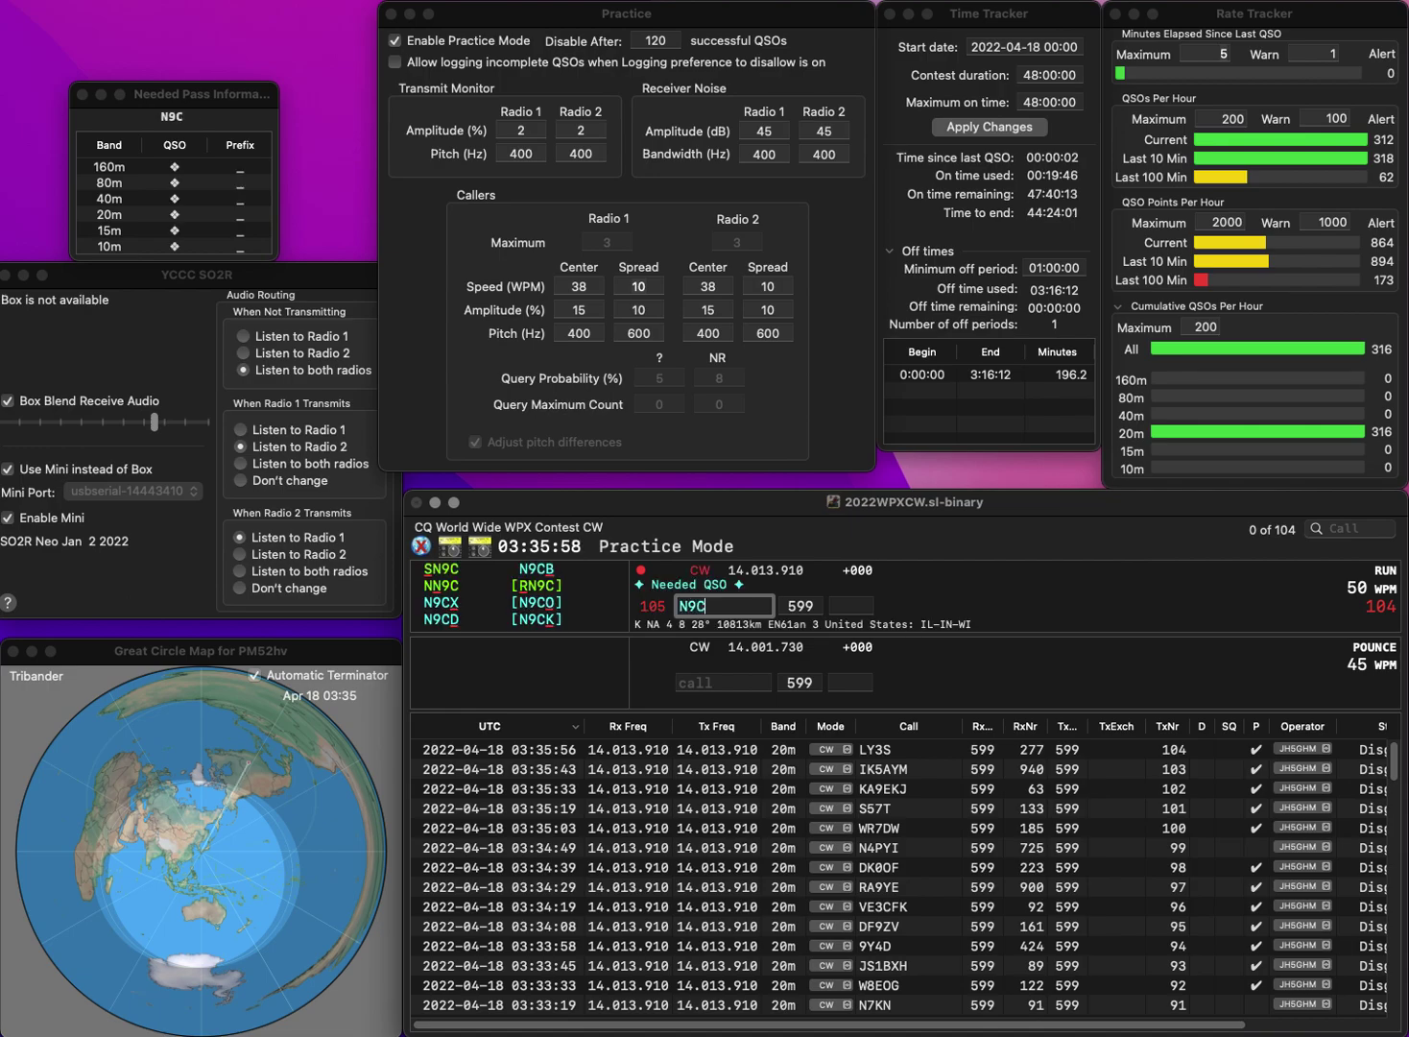
pyautogui.write('QB')
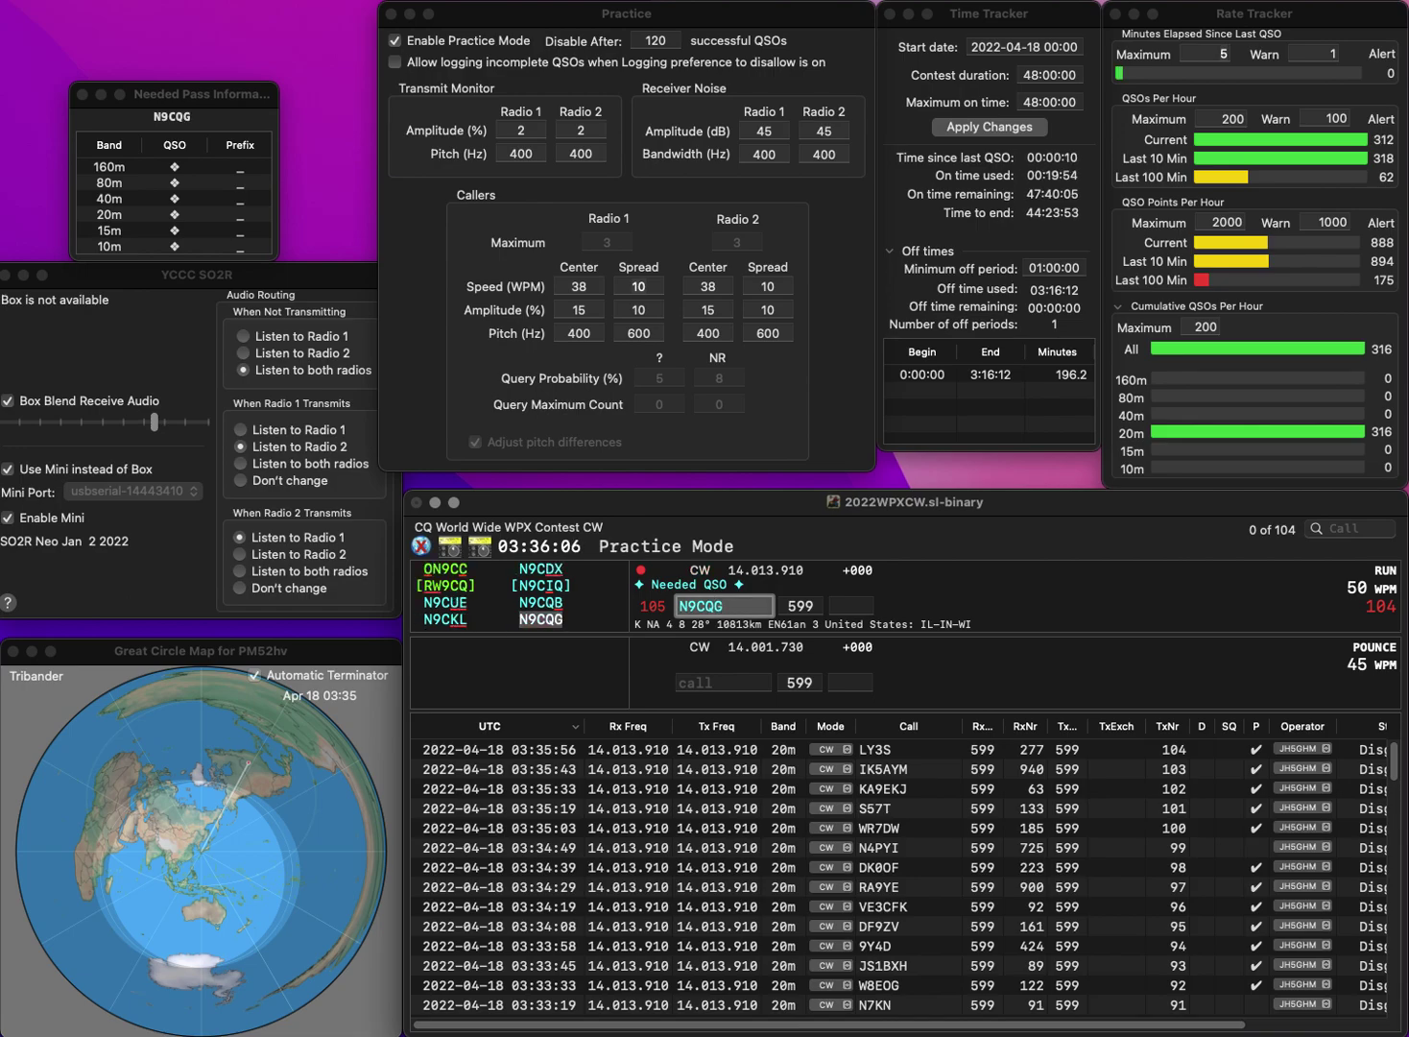
pyautogui.press('Return')
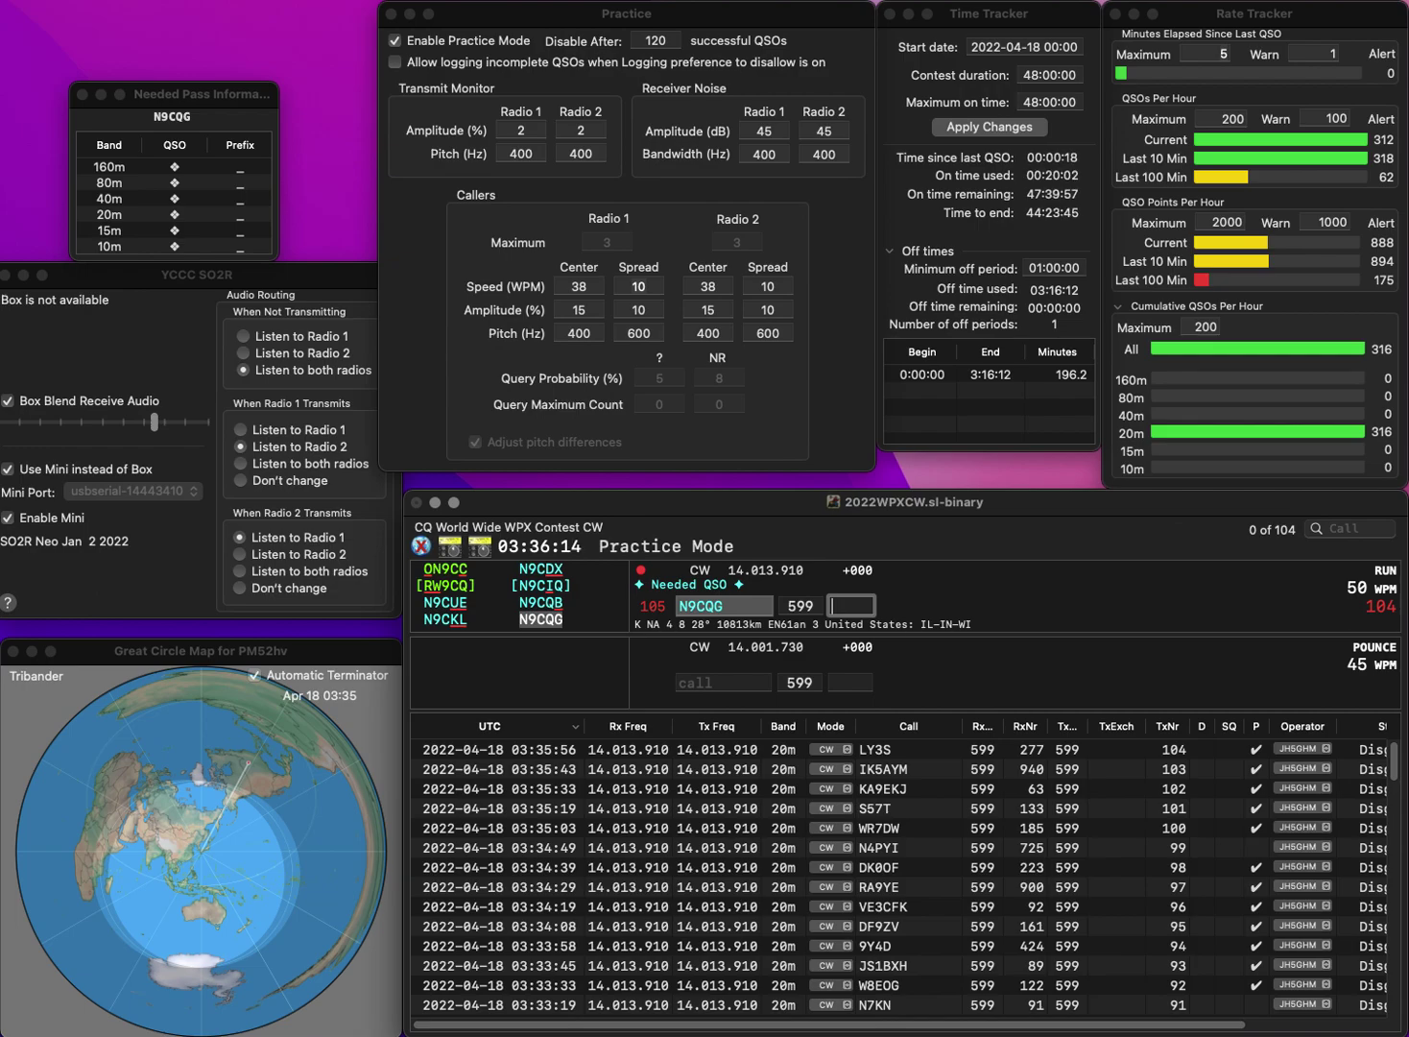
pyautogui.write('858')
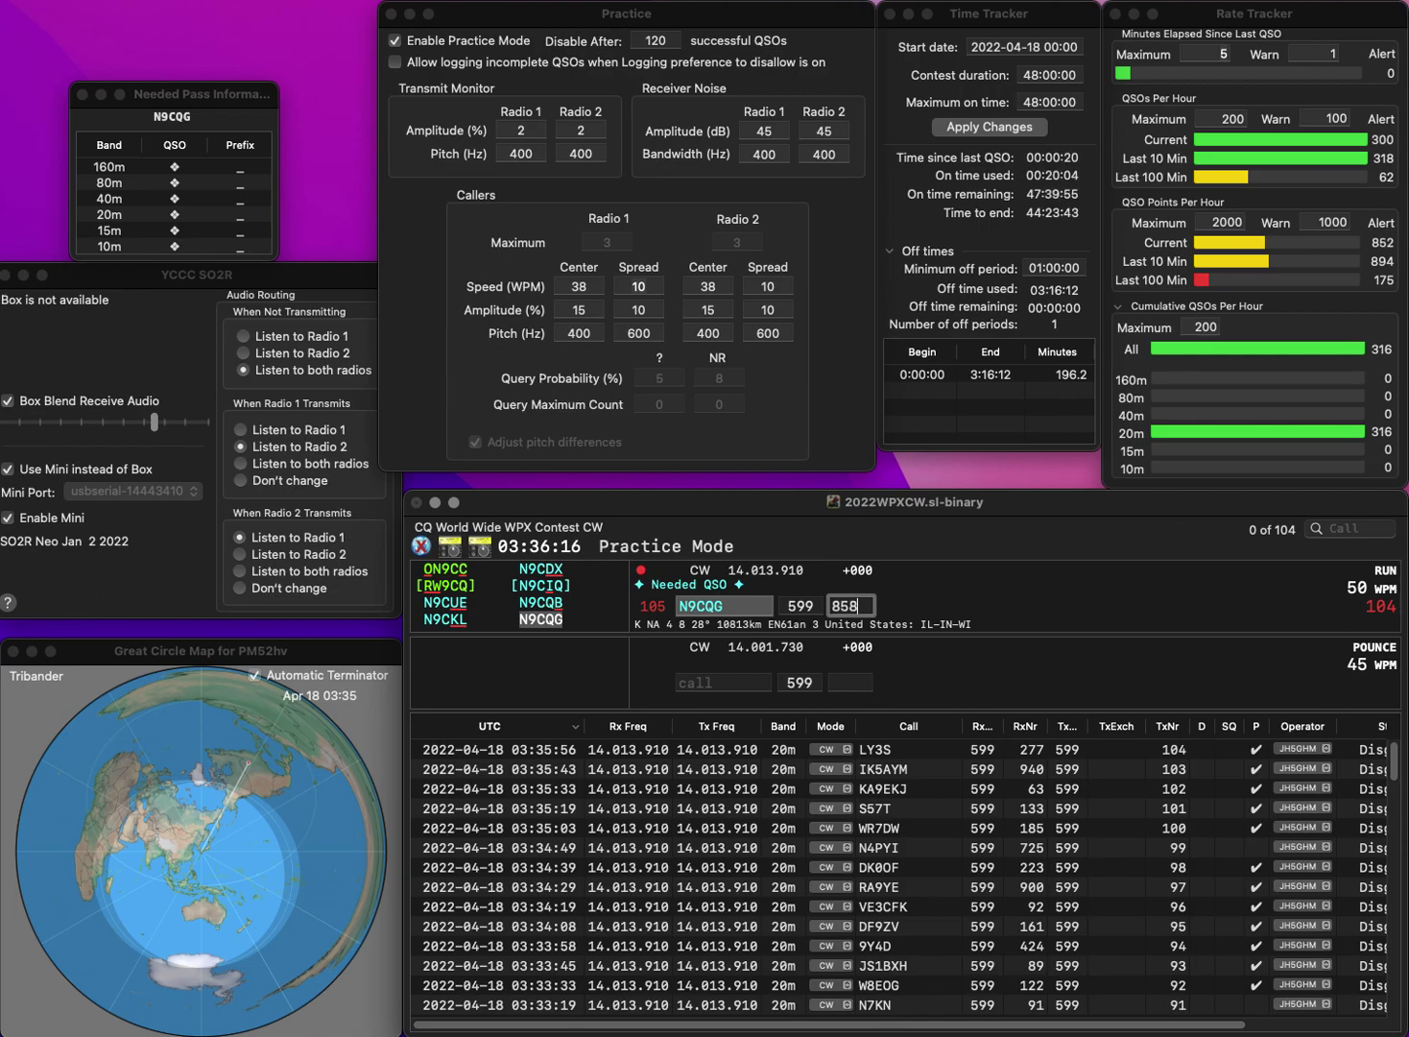
pyautogui.press('Return')
pyautogui.write('KD8DN')
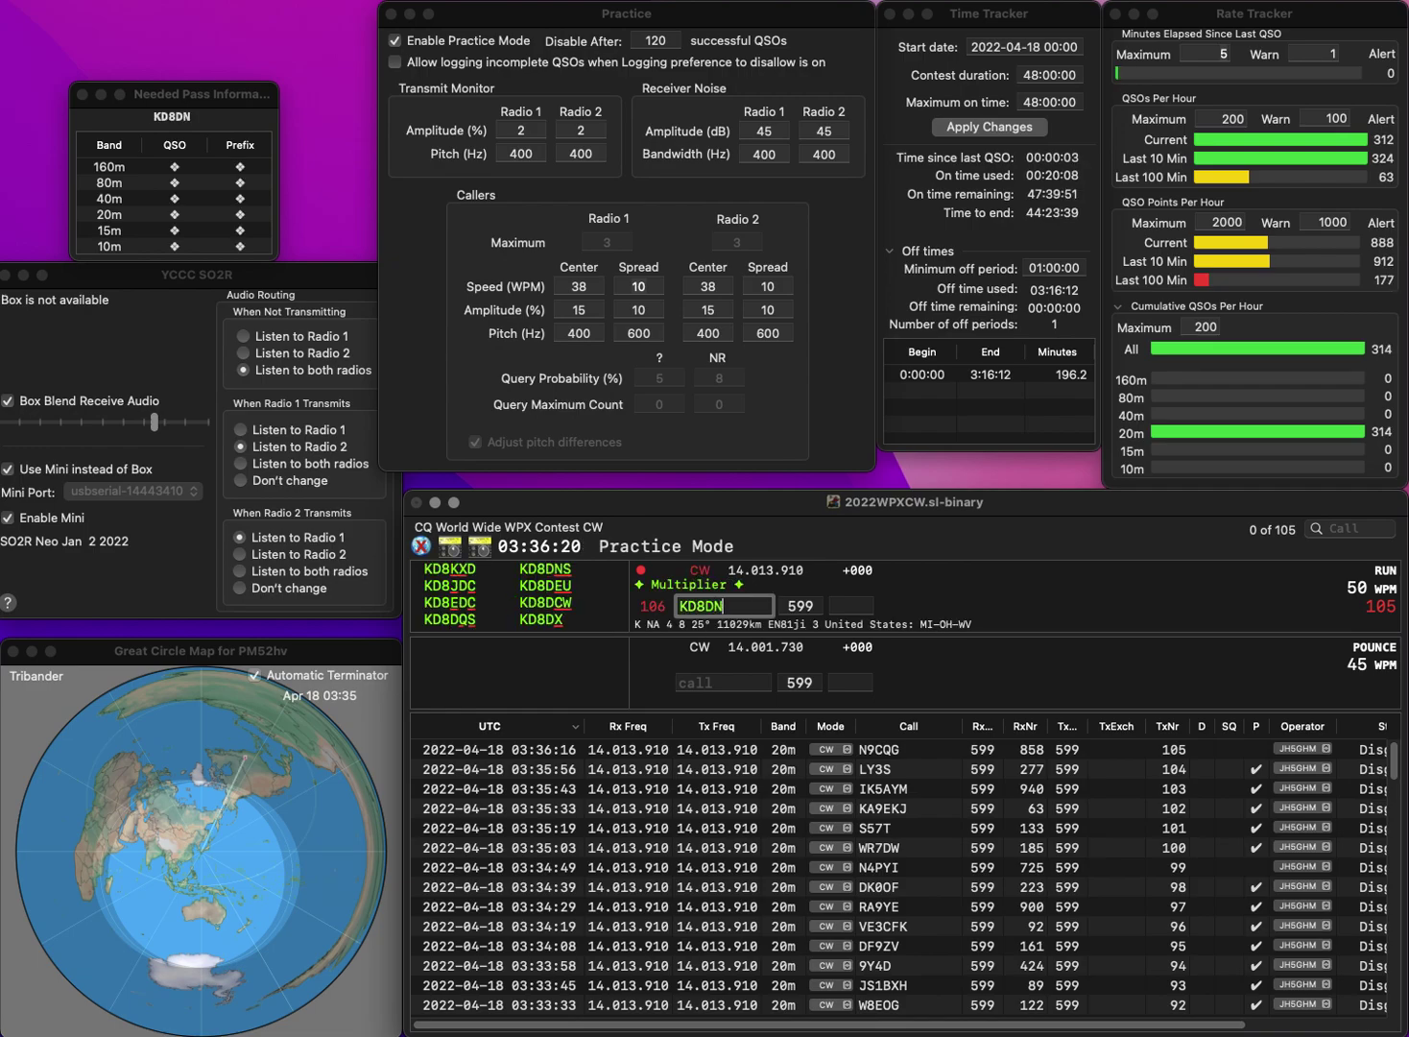
pyautogui.write('S')
pyautogui.press('Return')
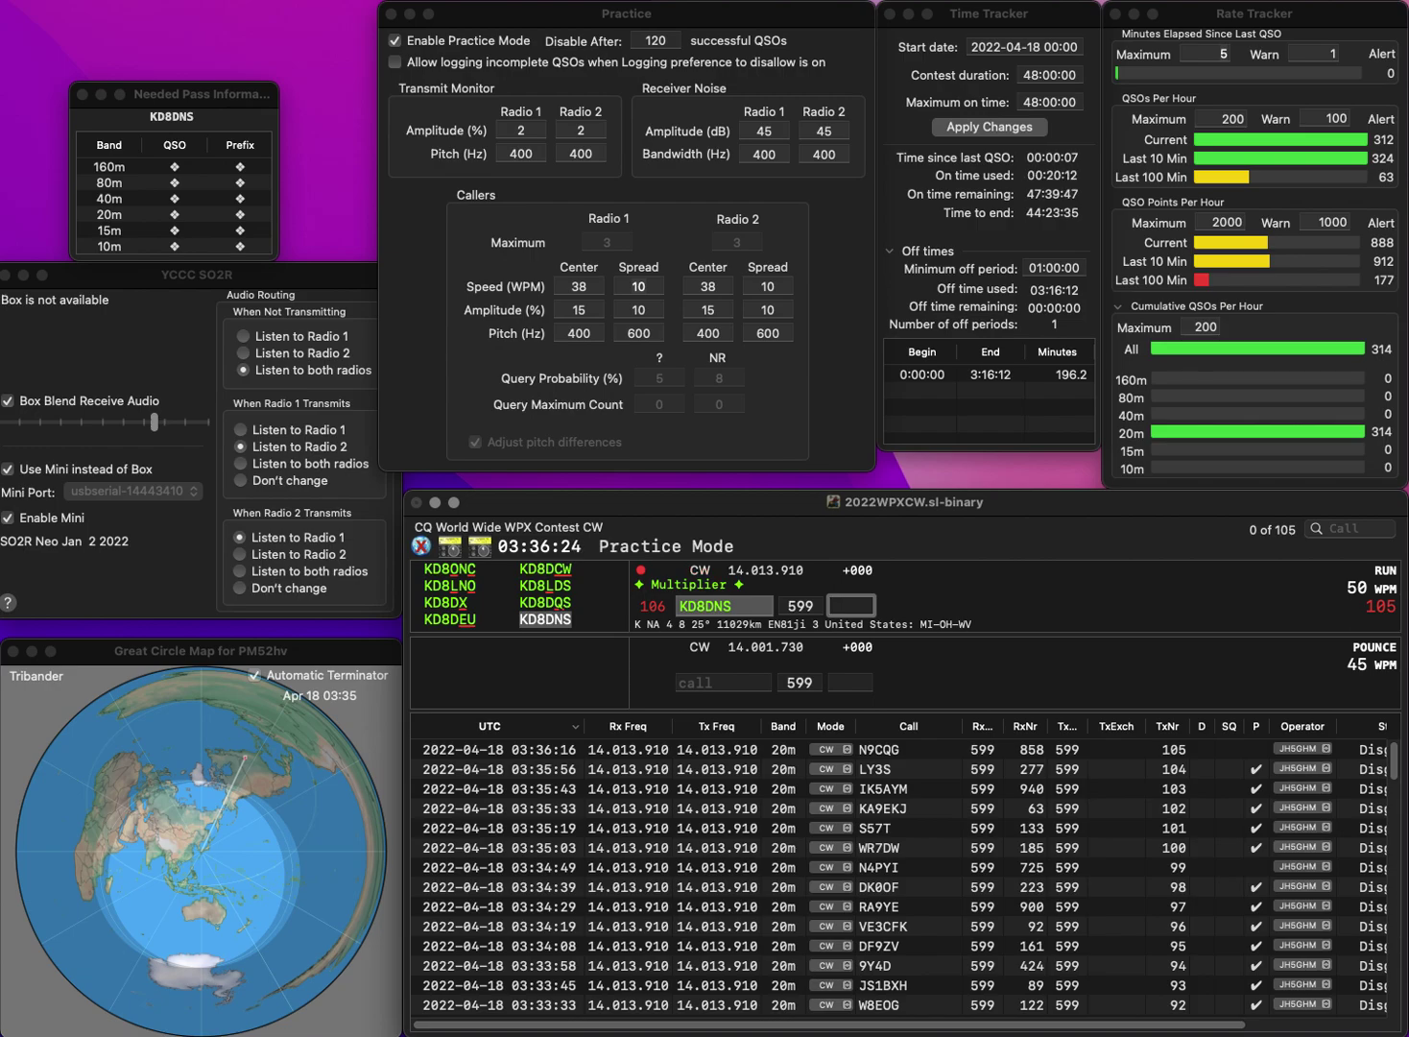
pyautogui.write('434')
pyautogui.press('Return')
pyautogui.write('RM9M')
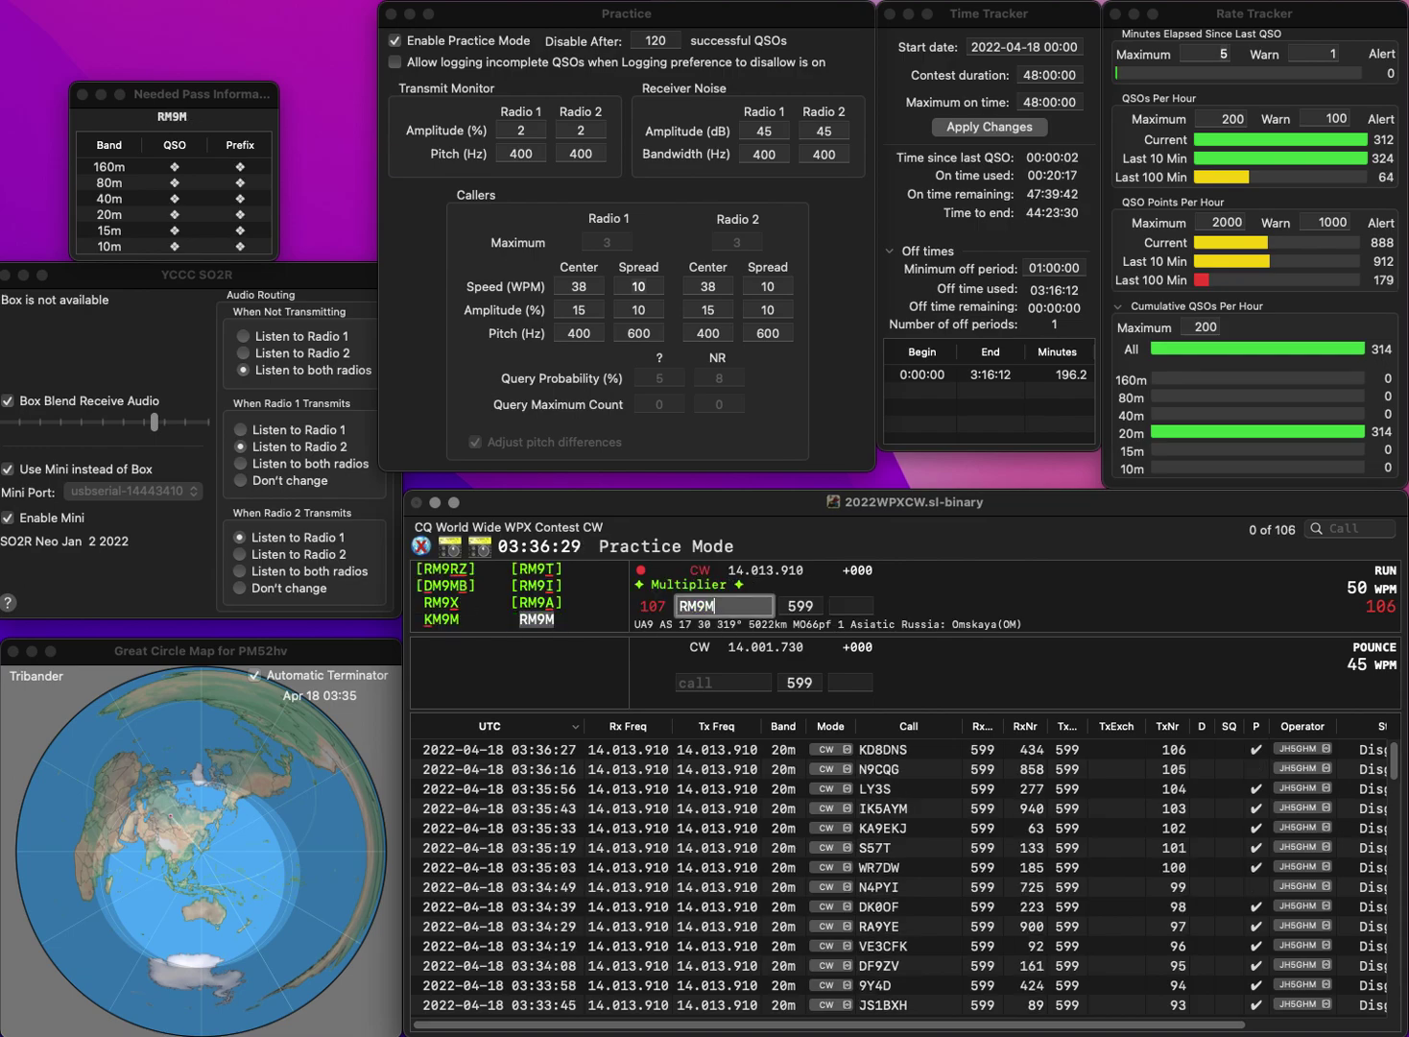
pyautogui.press('space')
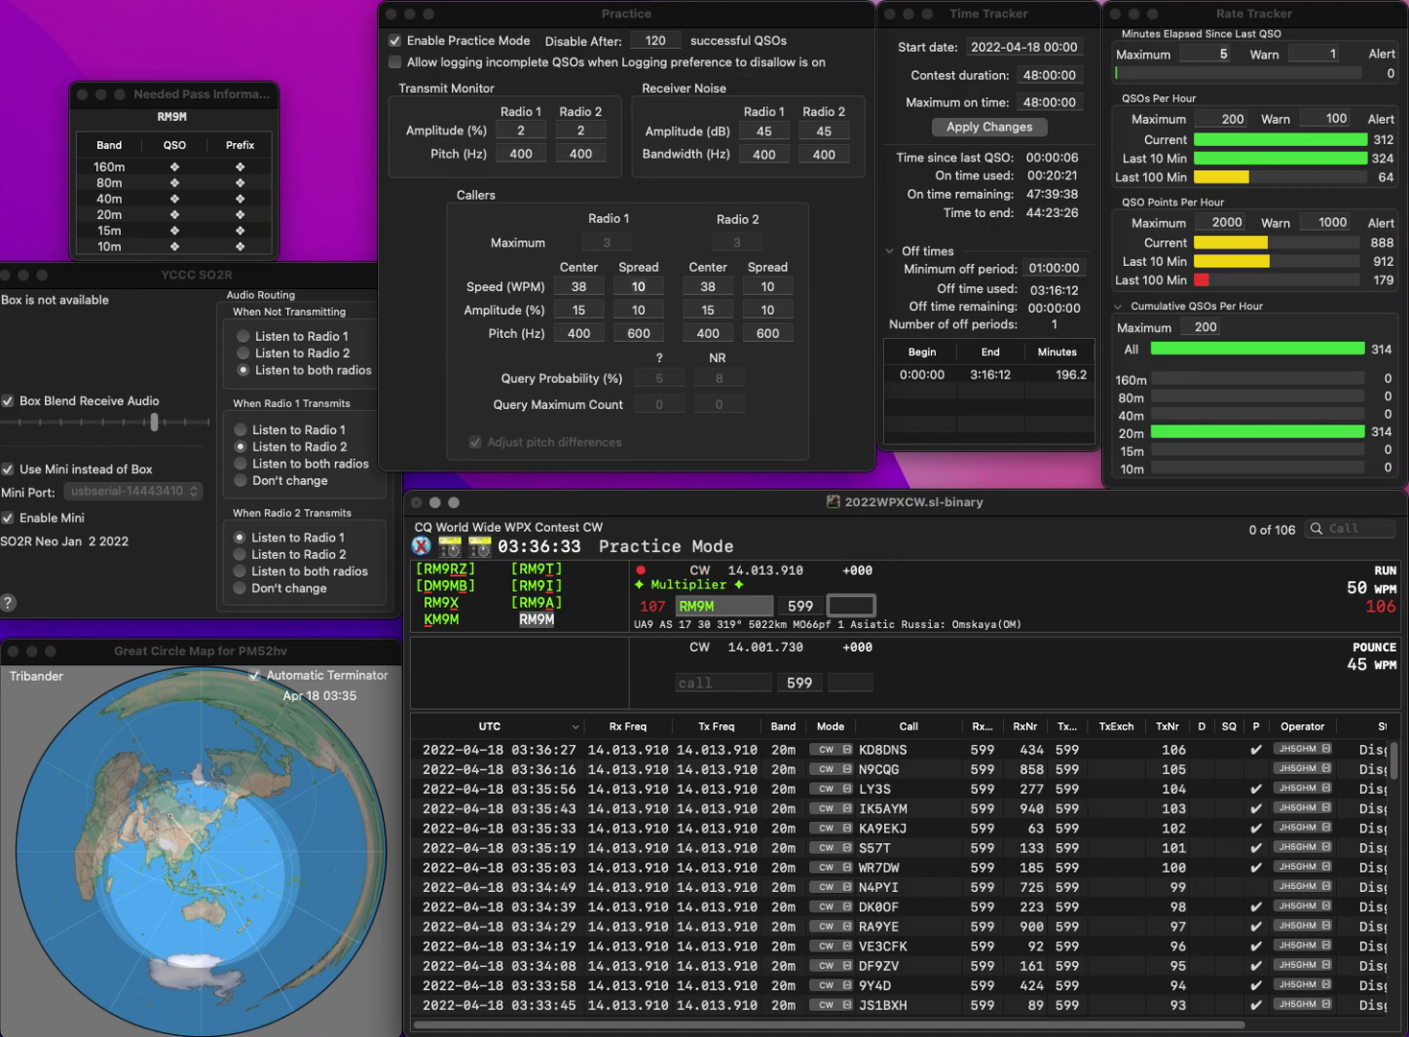
pyautogui.write('959')
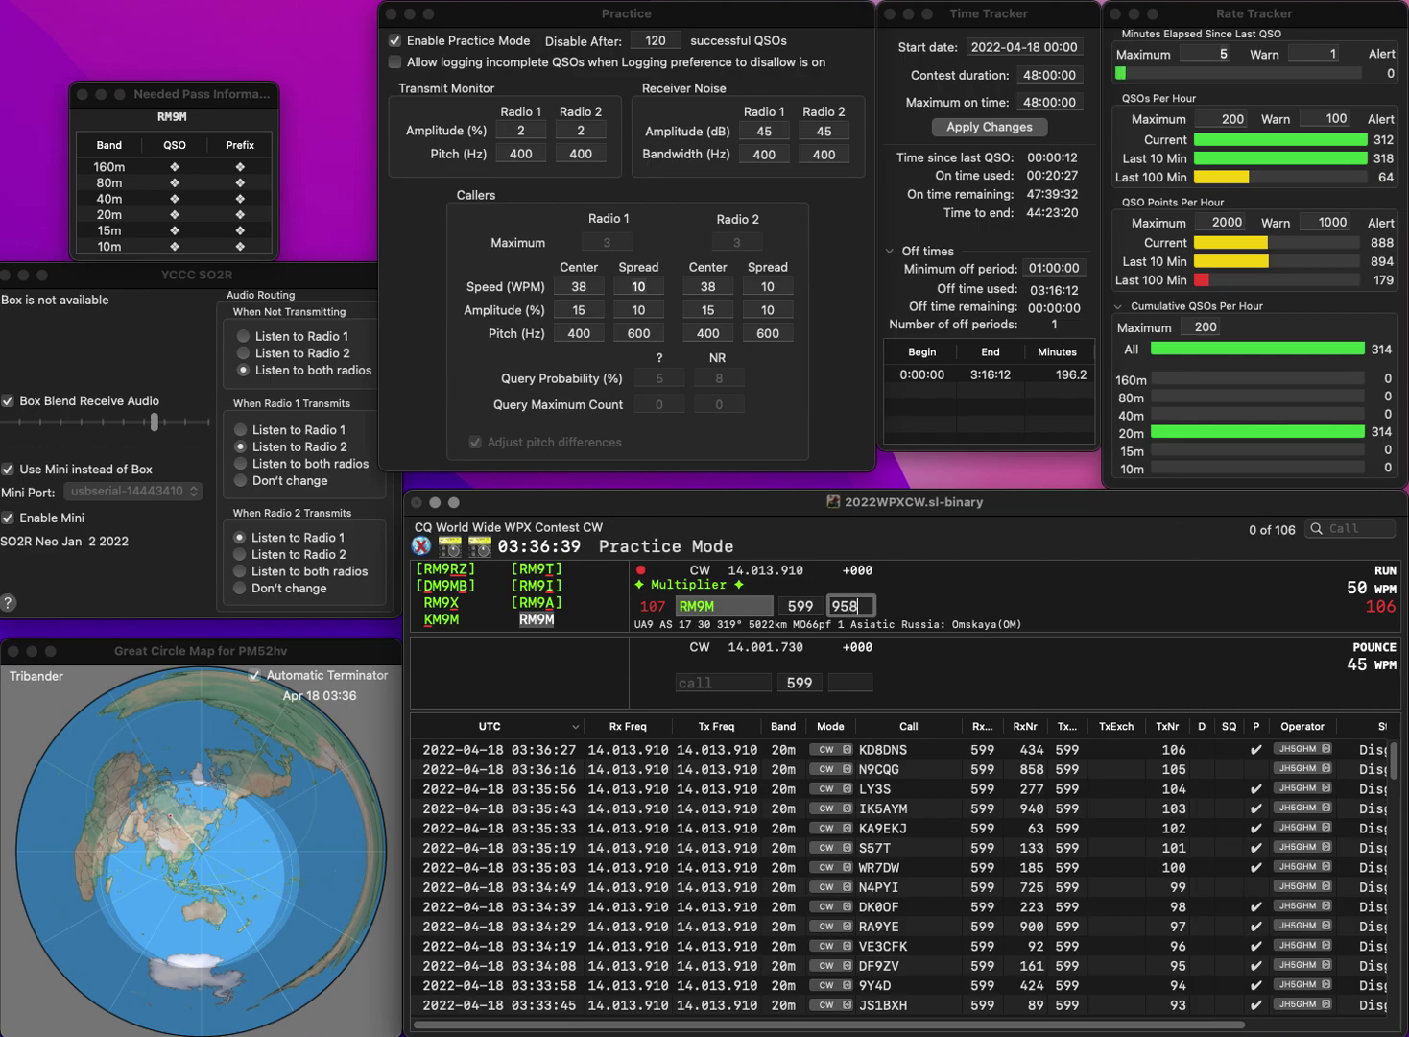
pyautogui.press('Return')
# Step: Log a contact with E21AK on the run radio with received number 340
pyautogui.write('E2')
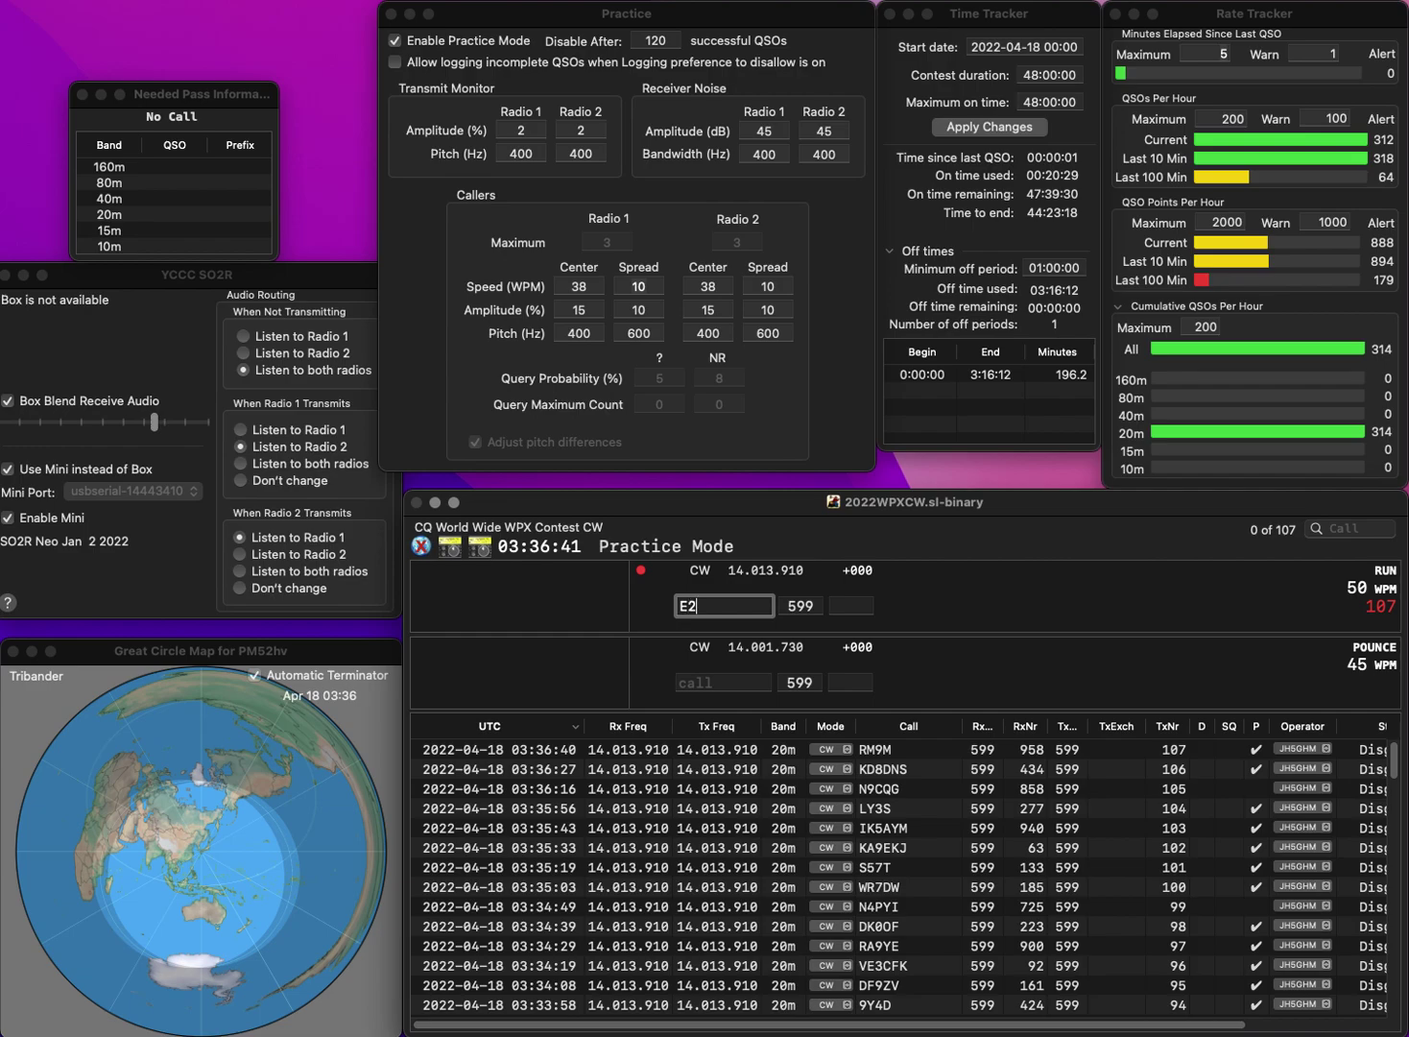
pyautogui.write('1AK')
pyautogui.press('Return')
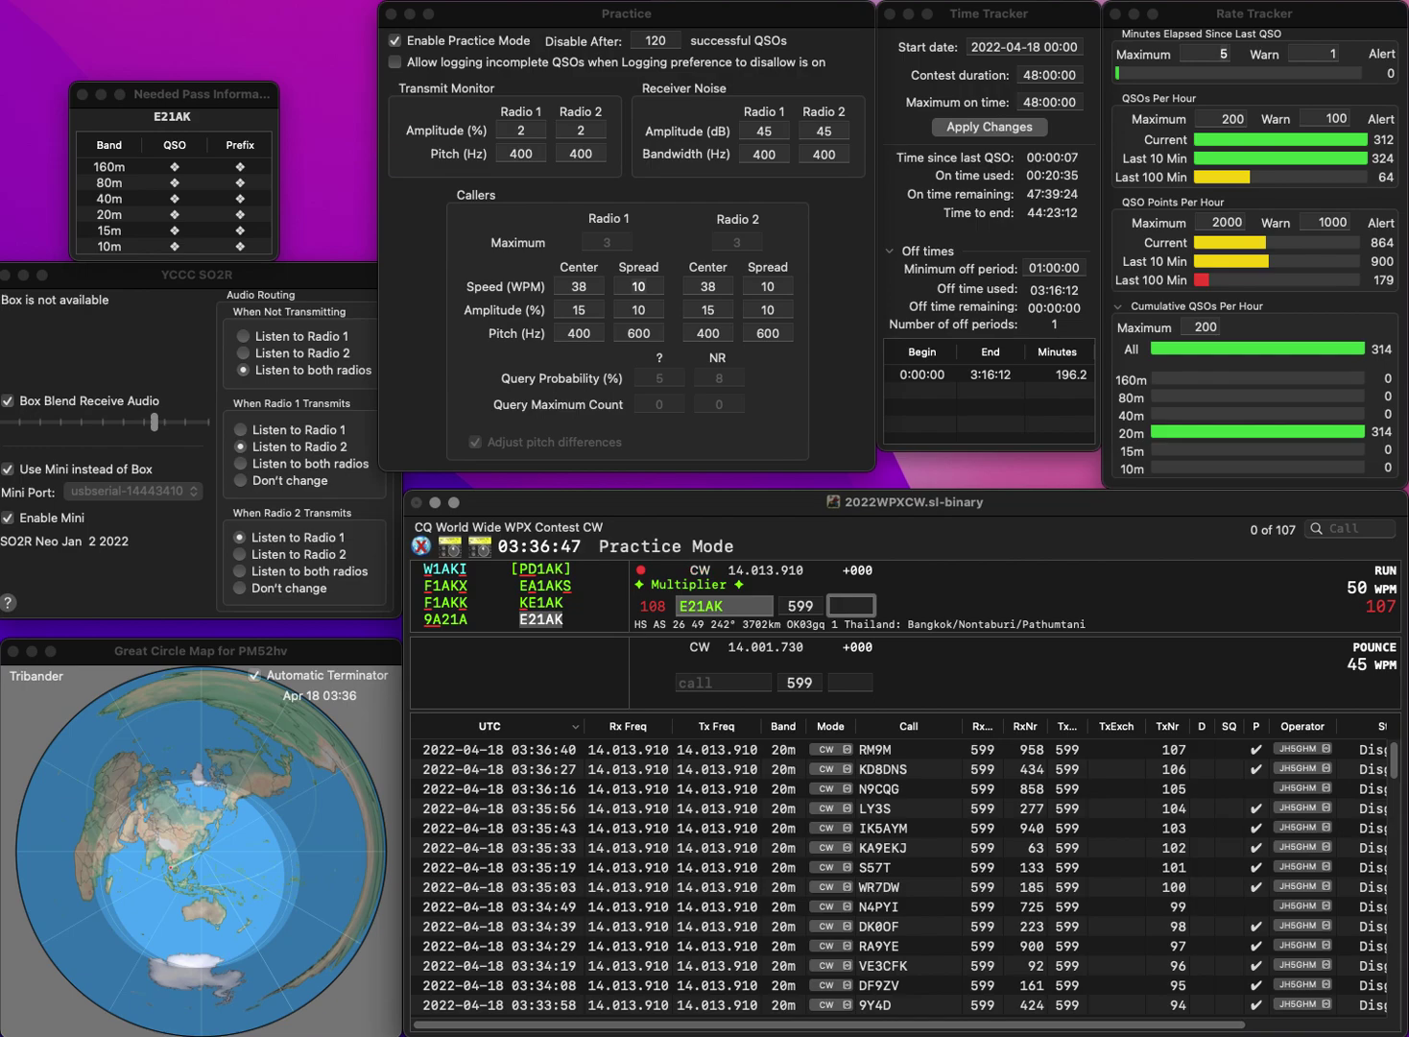
pyautogui.write('340')
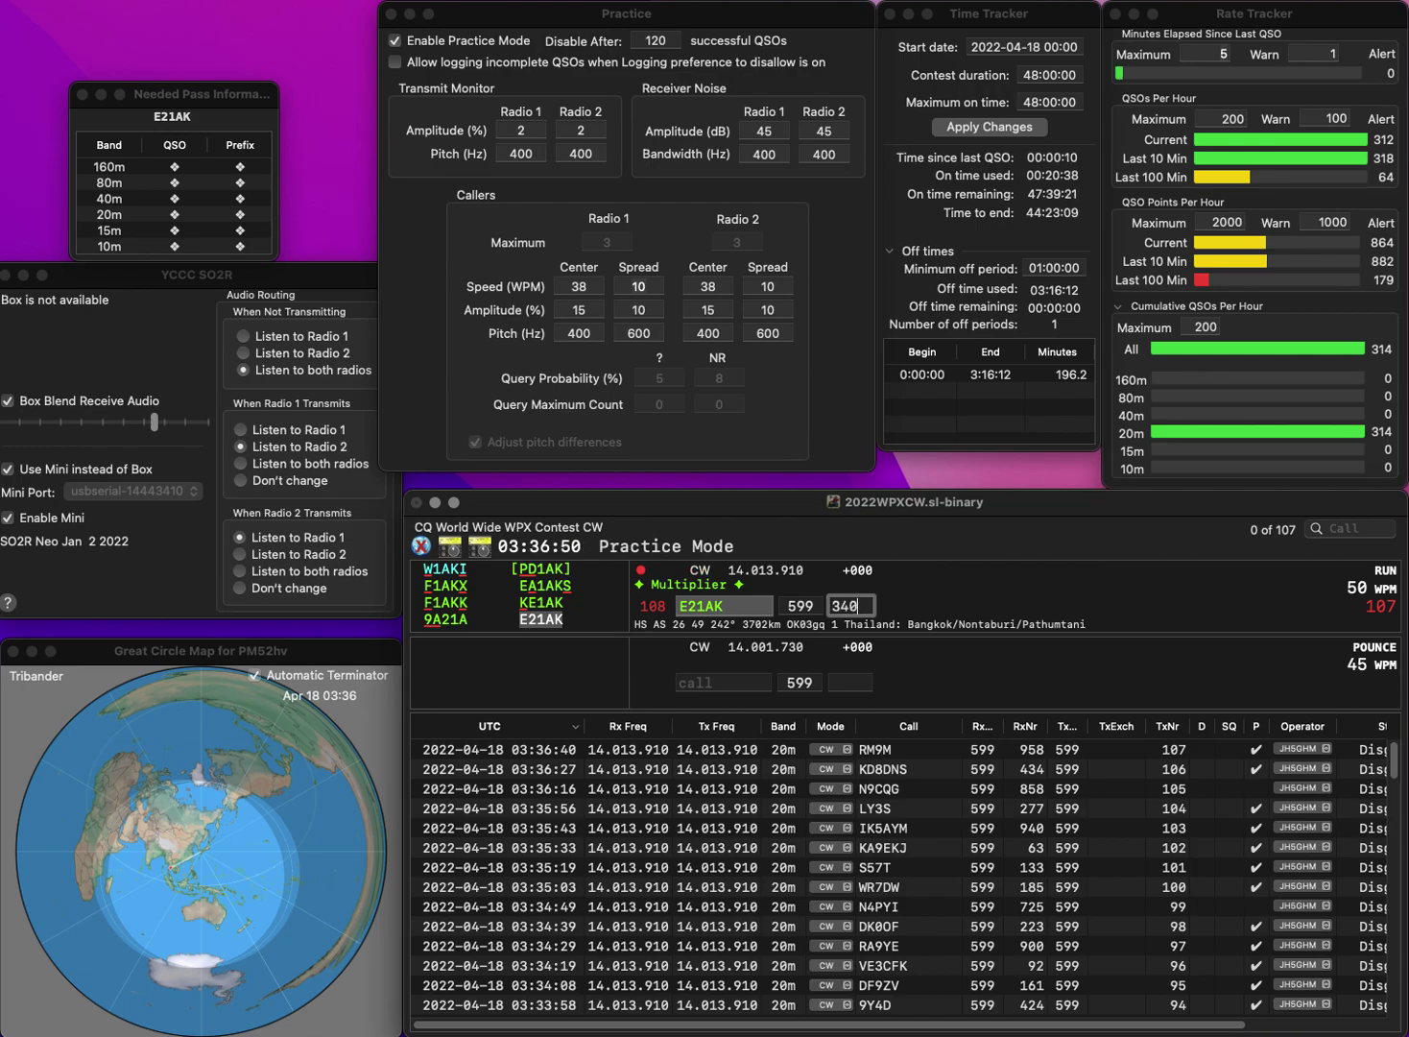
pyautogui.press('Return')
pyautogui.write('AA1Z')
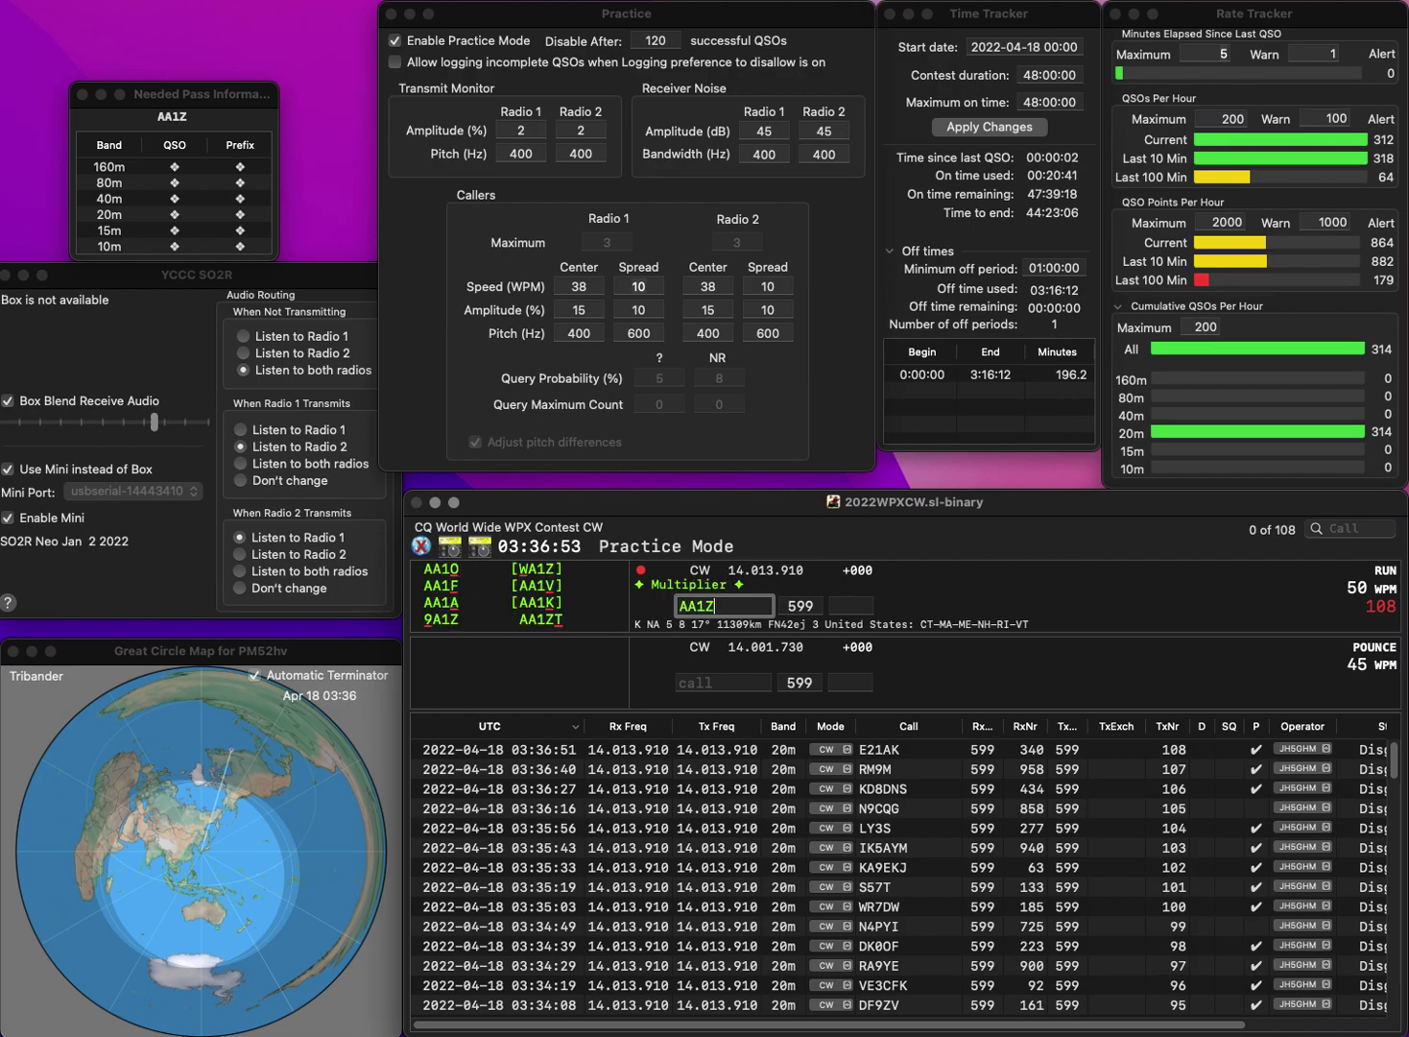
pyautogui.write('T')
pyautogui.press('Tab')
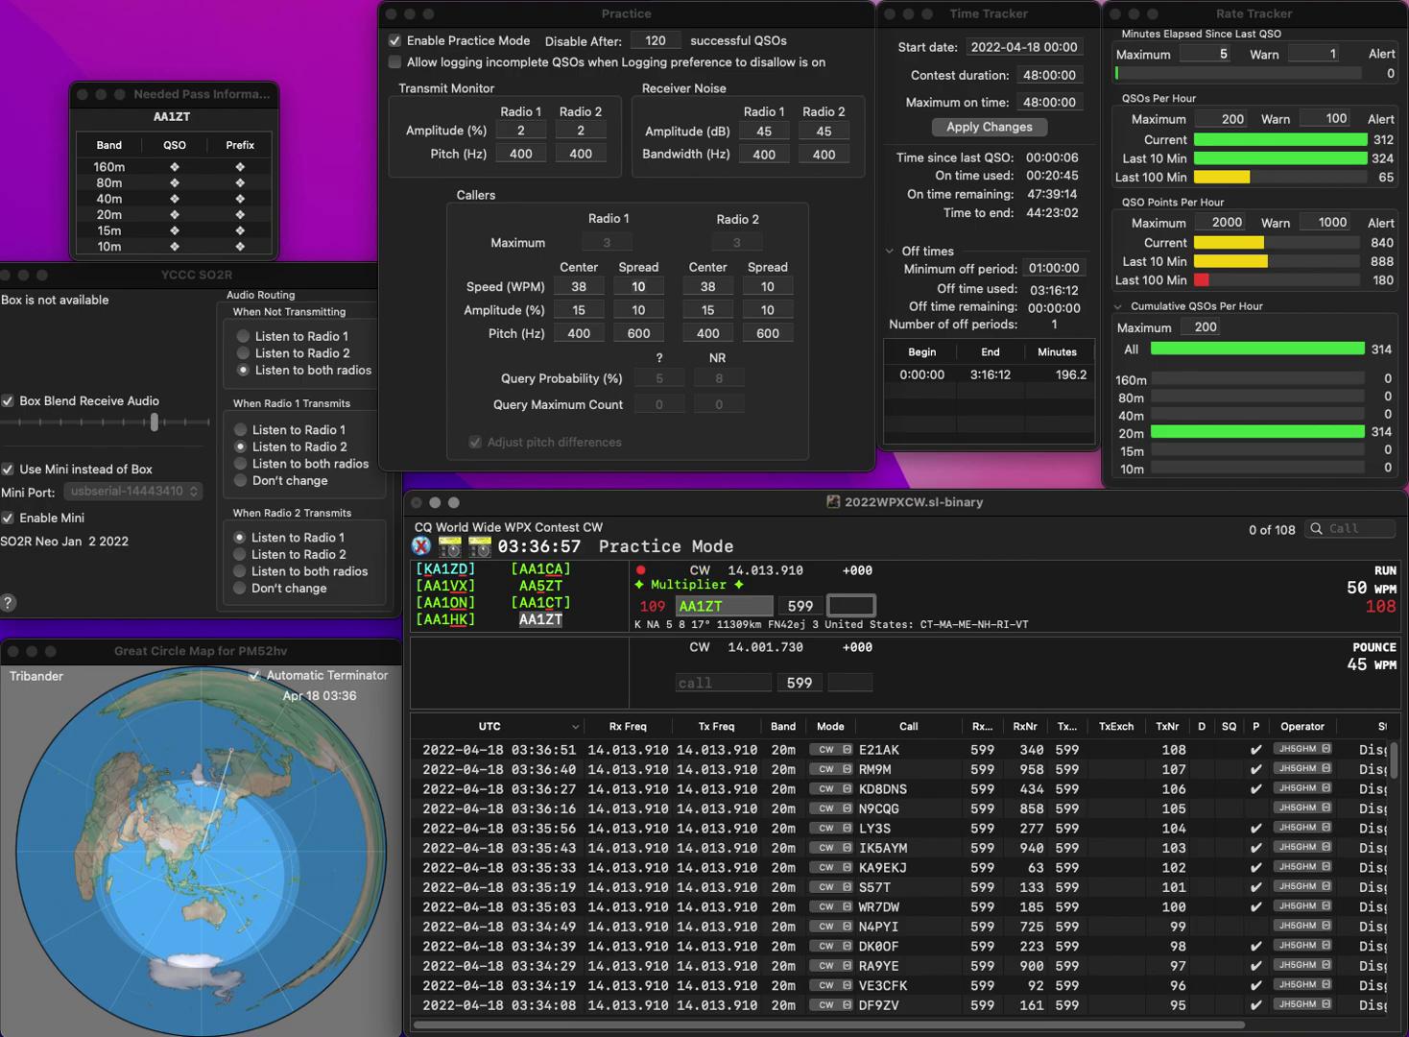
pyautogui.write('783')
pyautogui.press('Return')
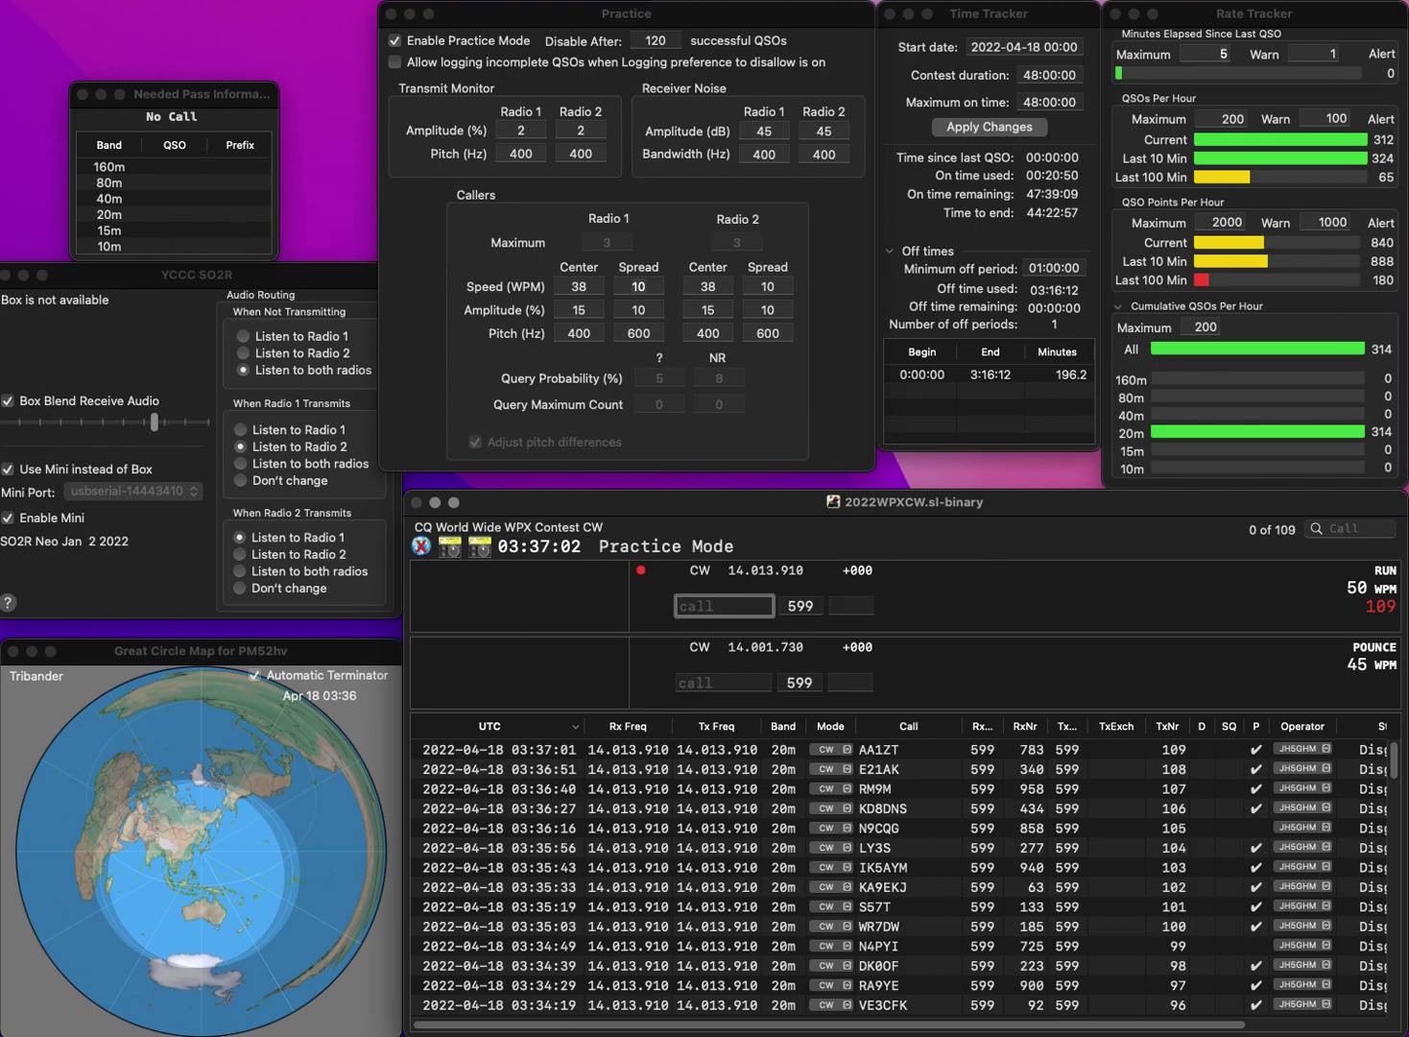
# Step: Log a contact with W9XX on the run radio with received number 488
pyautogui.write('W9XX')
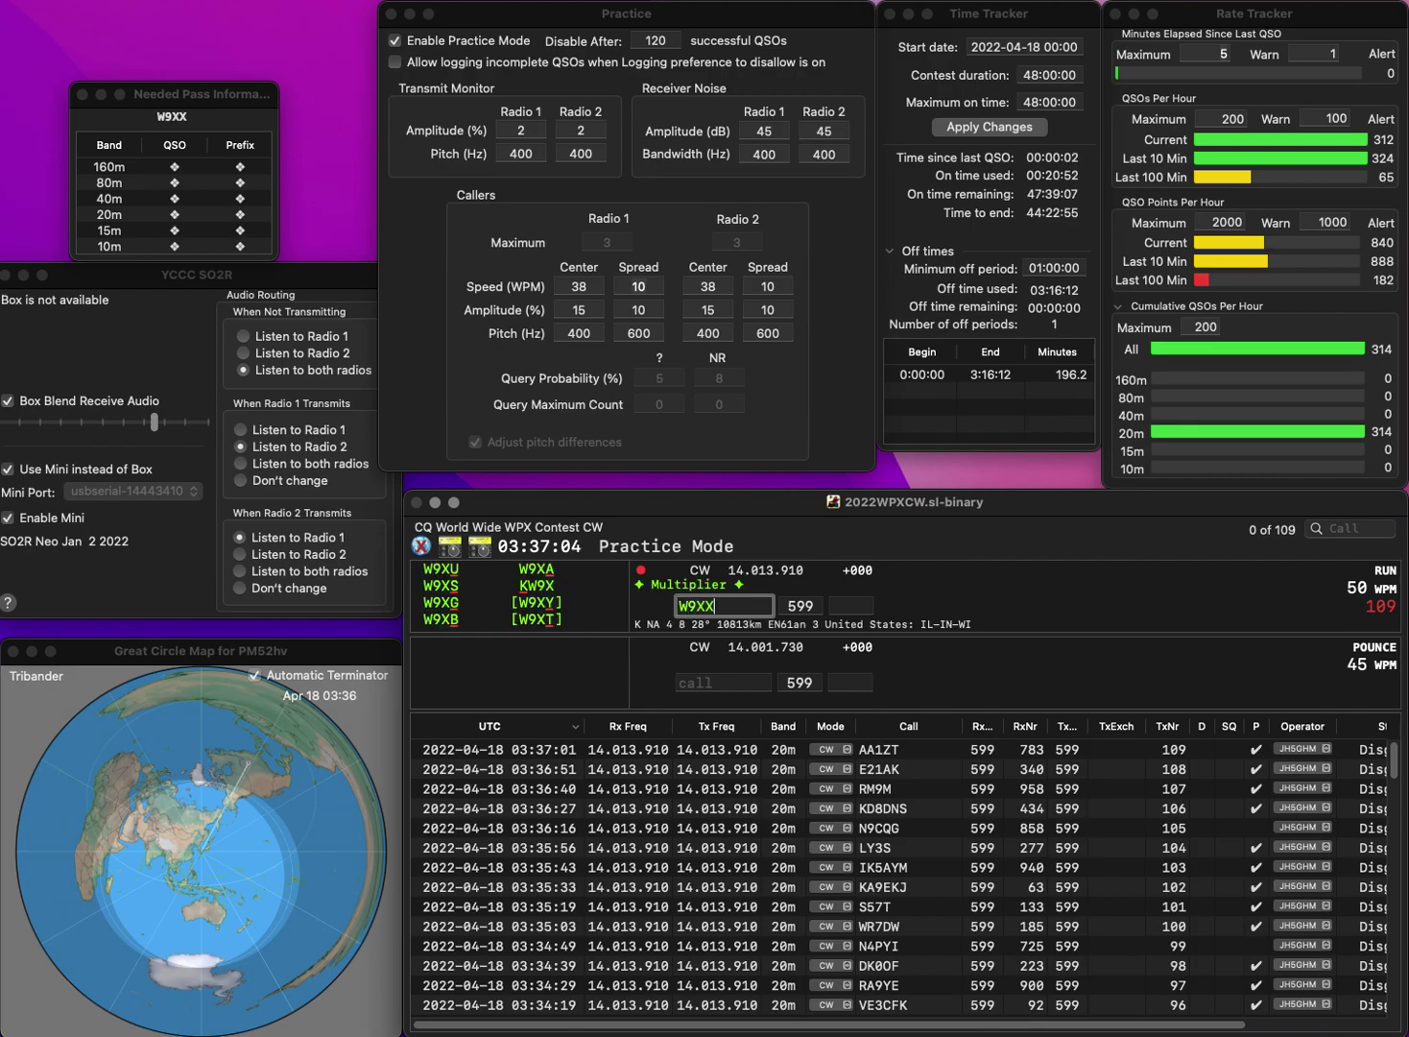
pyautogui.press('Return')
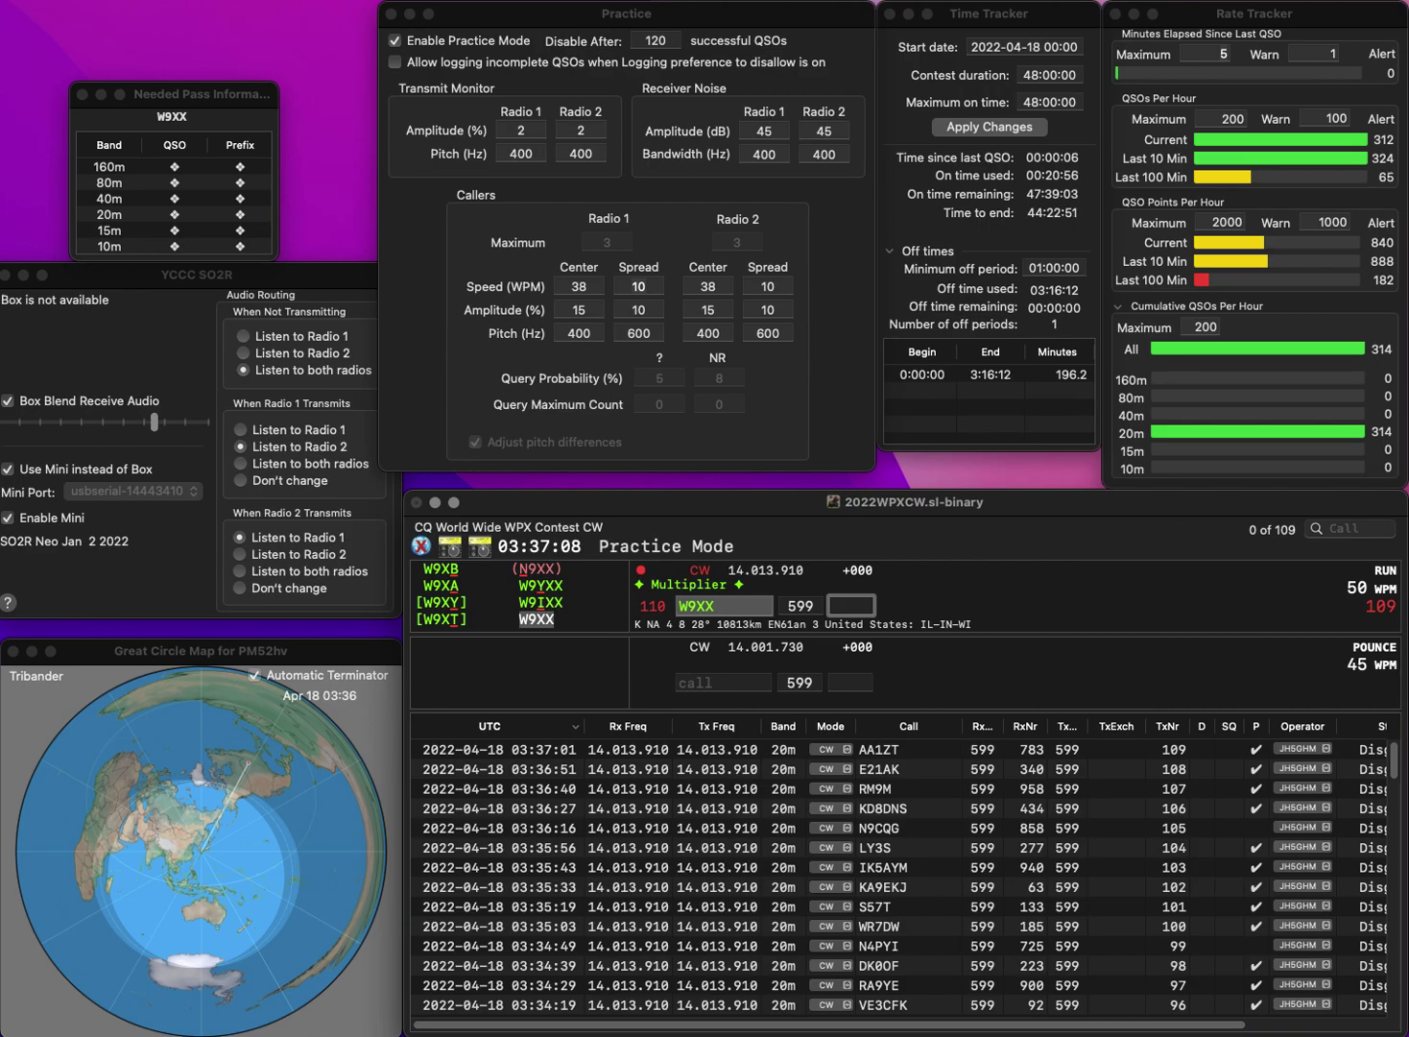
pyautogui.write('488')
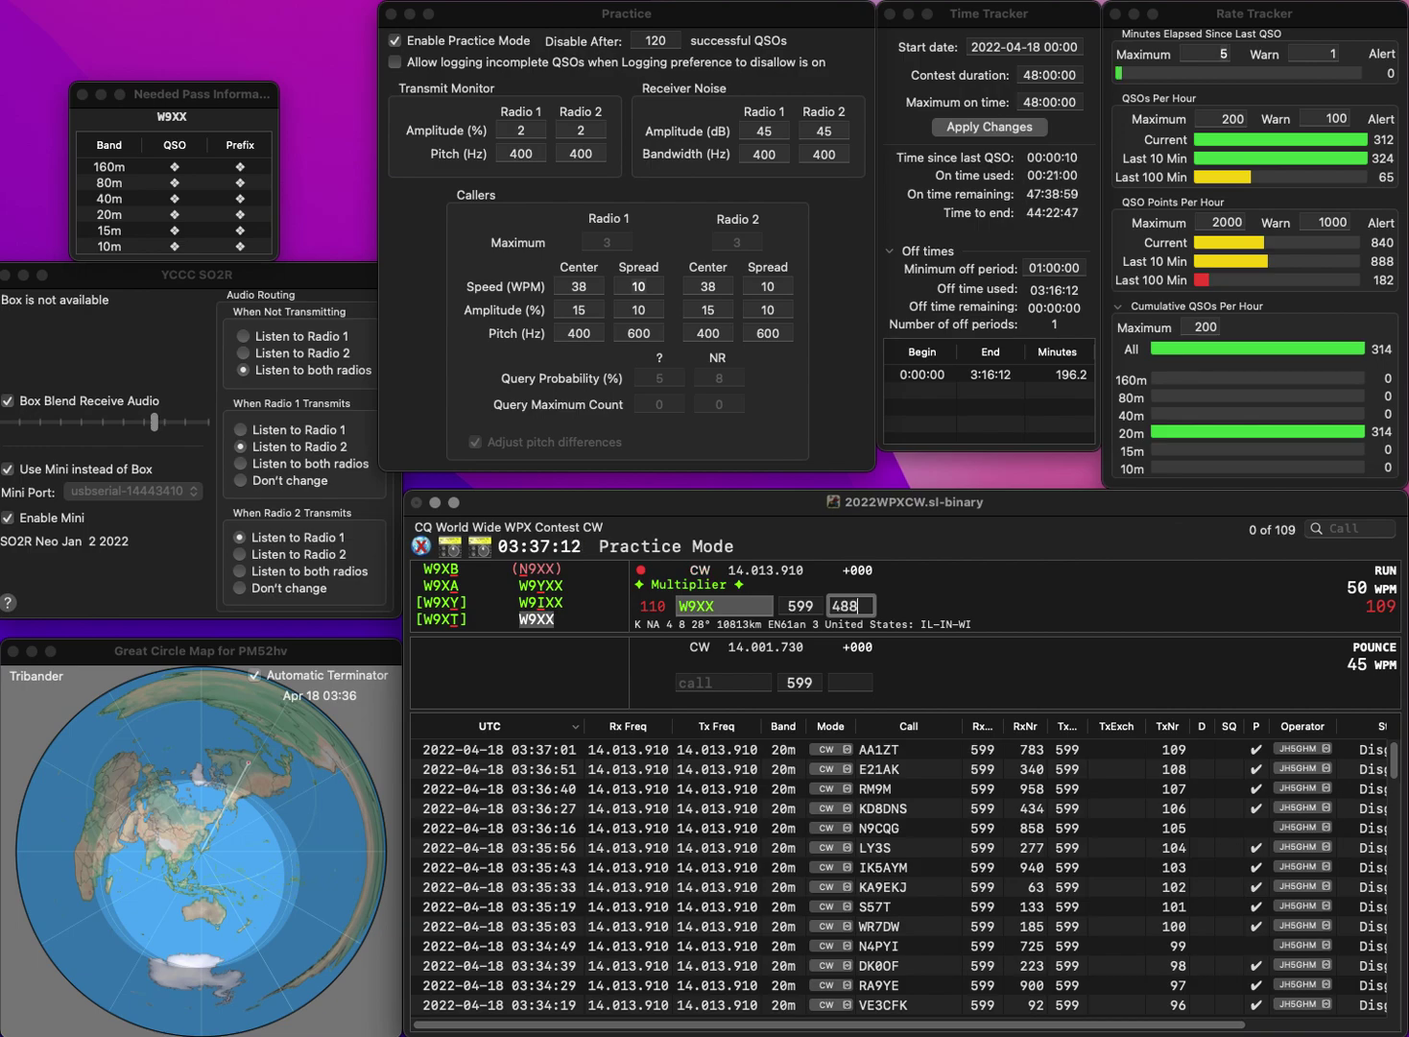
pyautogui.press('Return')
pyautogui.write('JA')
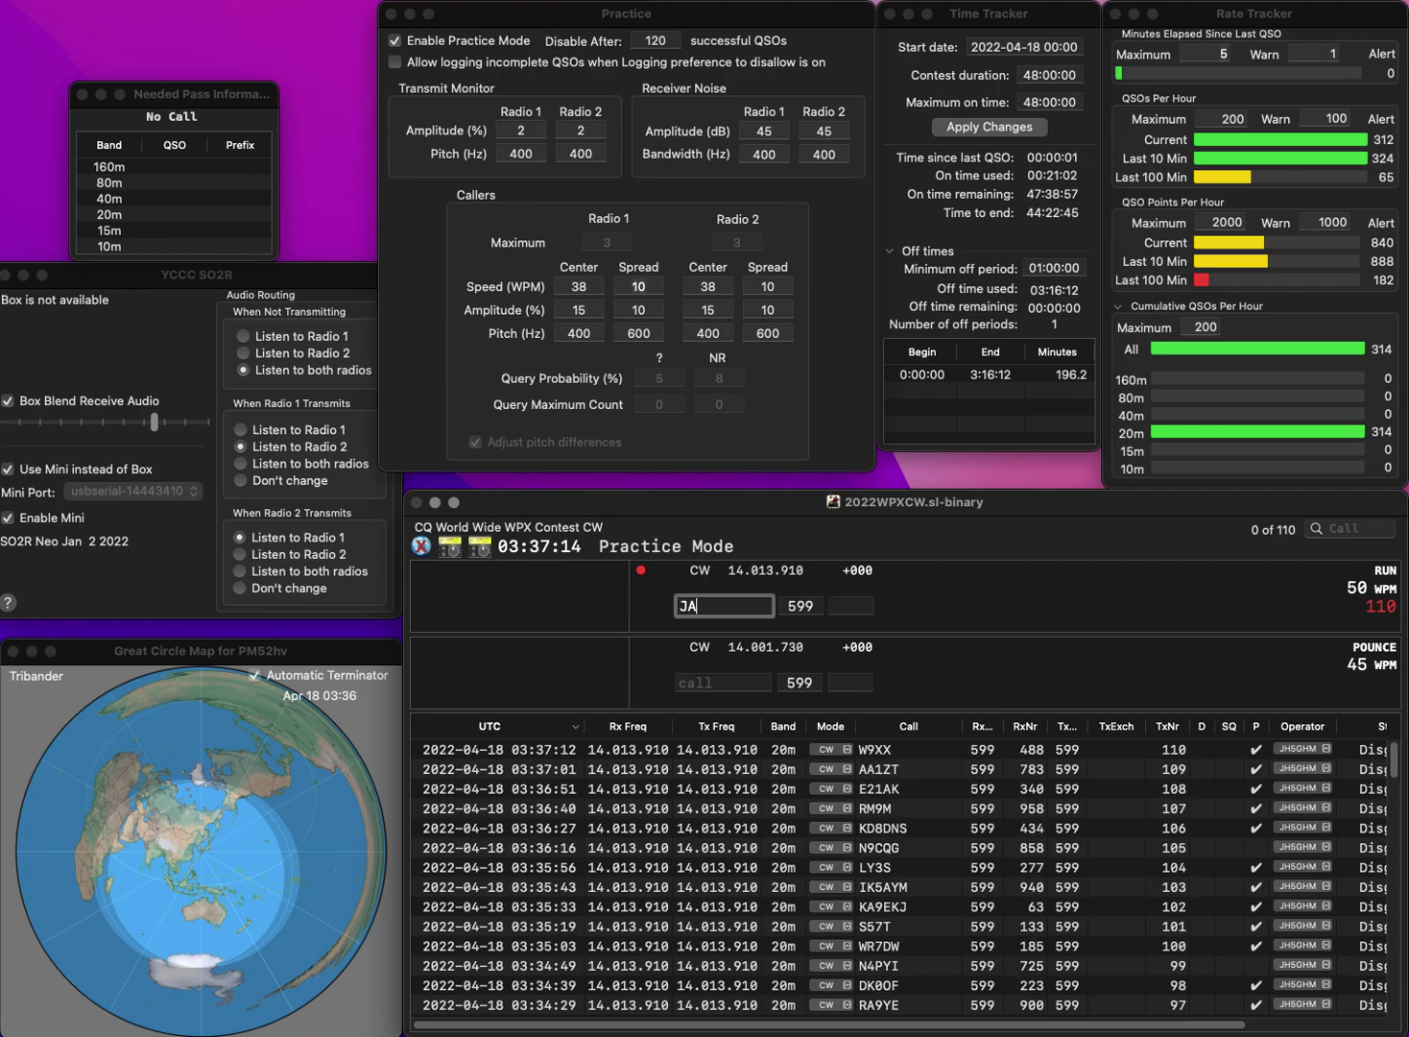
pyautogui.write('7SUR')
pyautogui.press('Return')
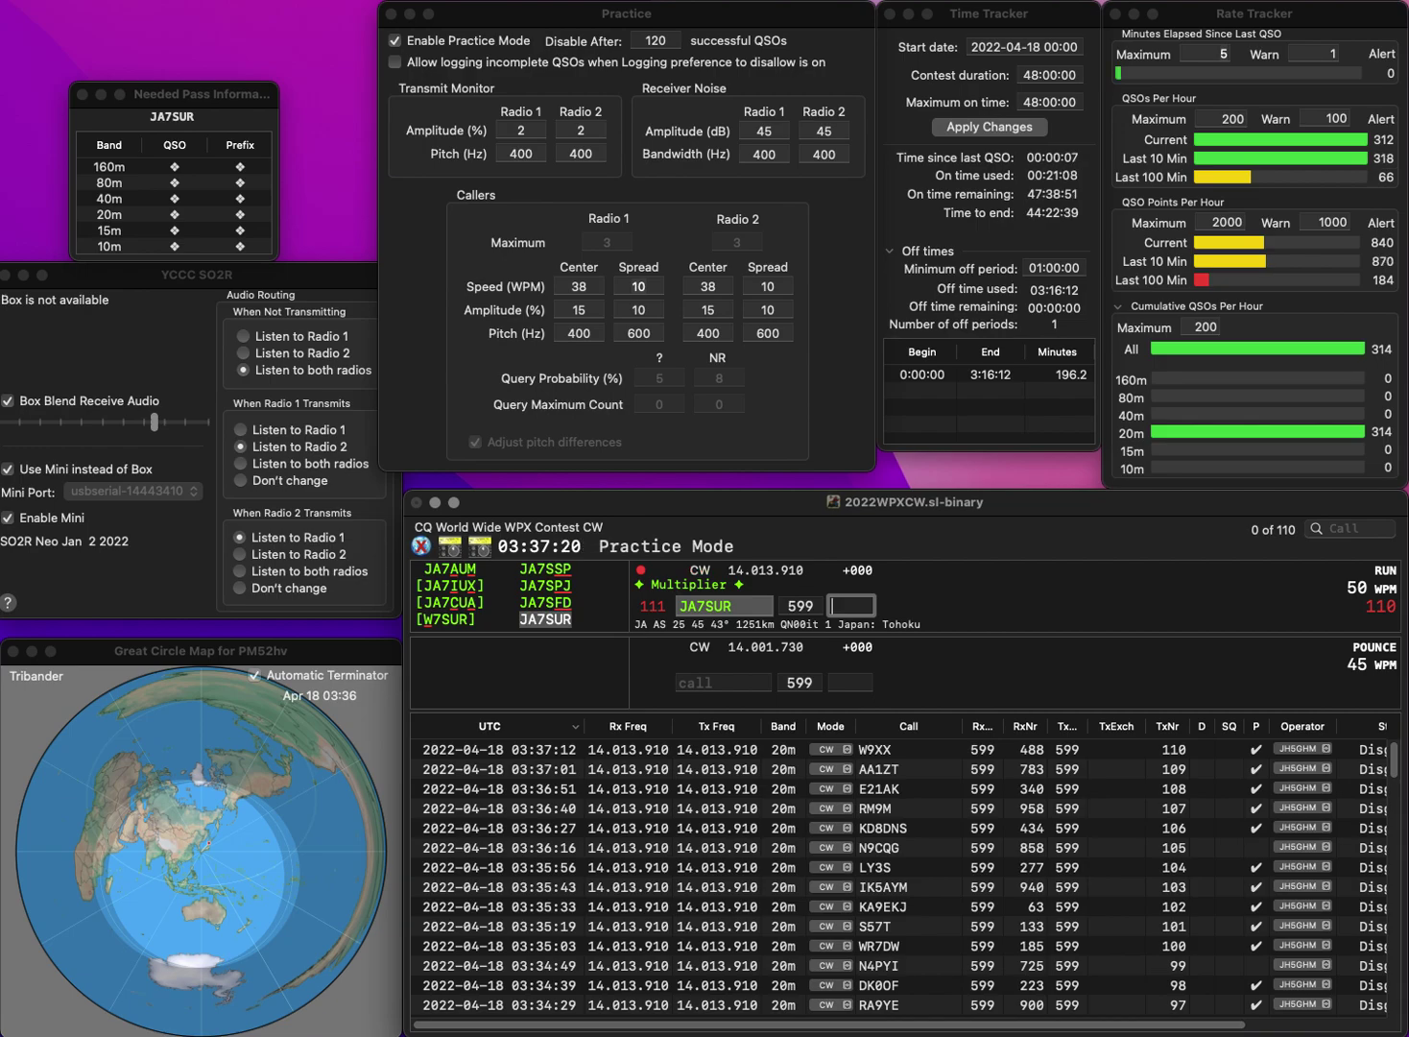
pyautogui.write('362')
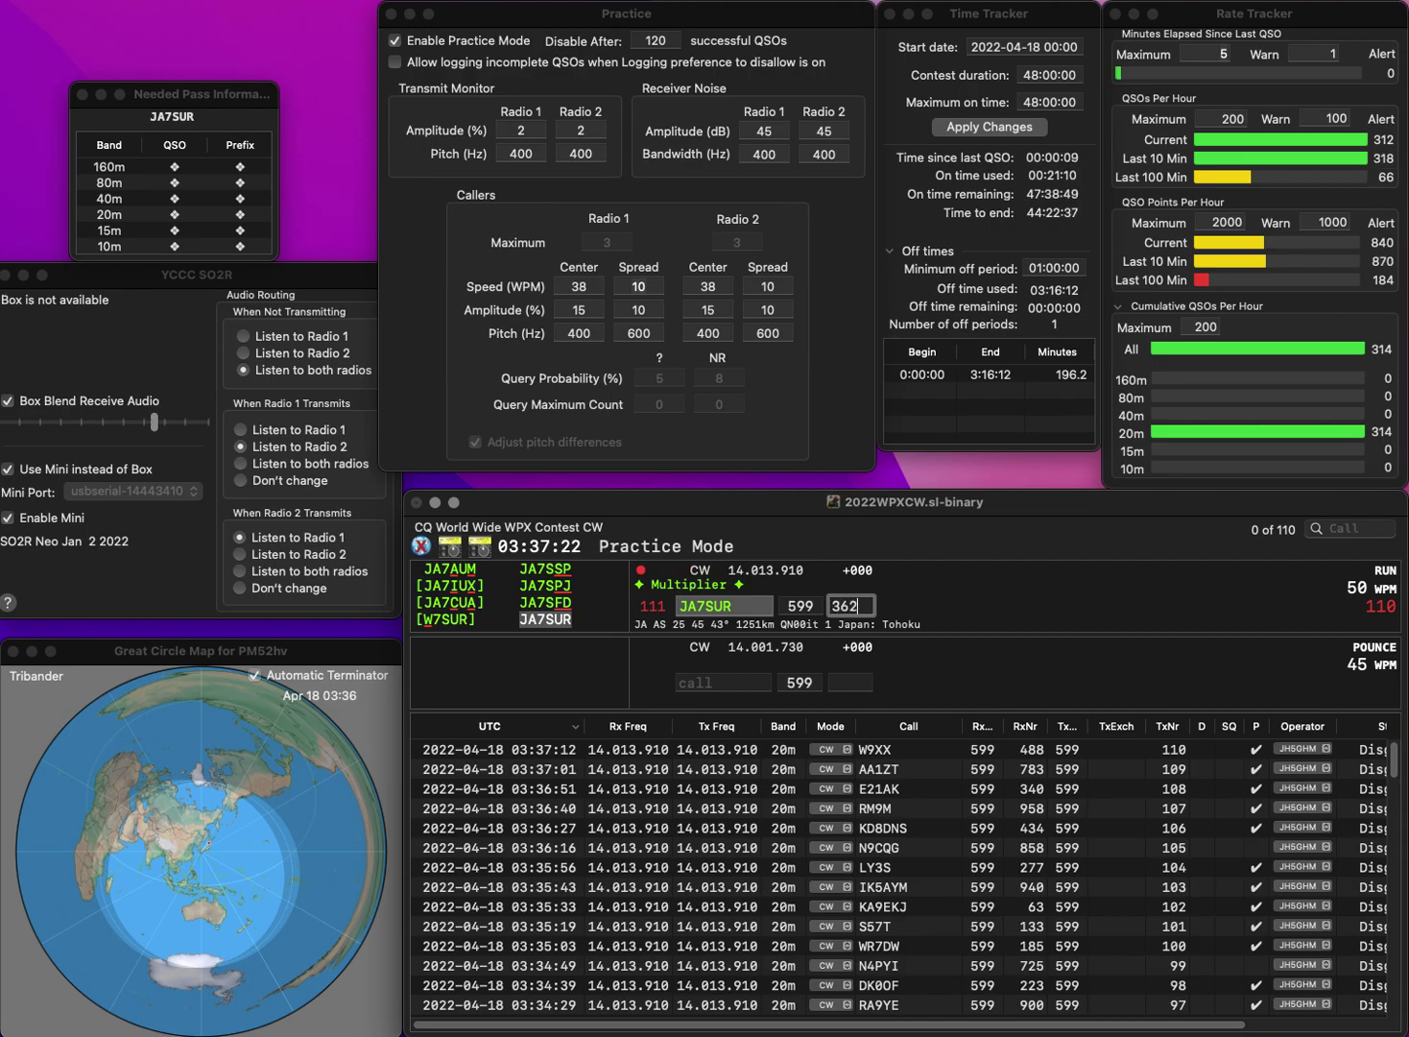
pyautogui.press('Return')
# Step: Log a contact with K6RXL on the run radio with received number 908
pyautogui.write('KRXL')
pyautogui.click(680, 606)
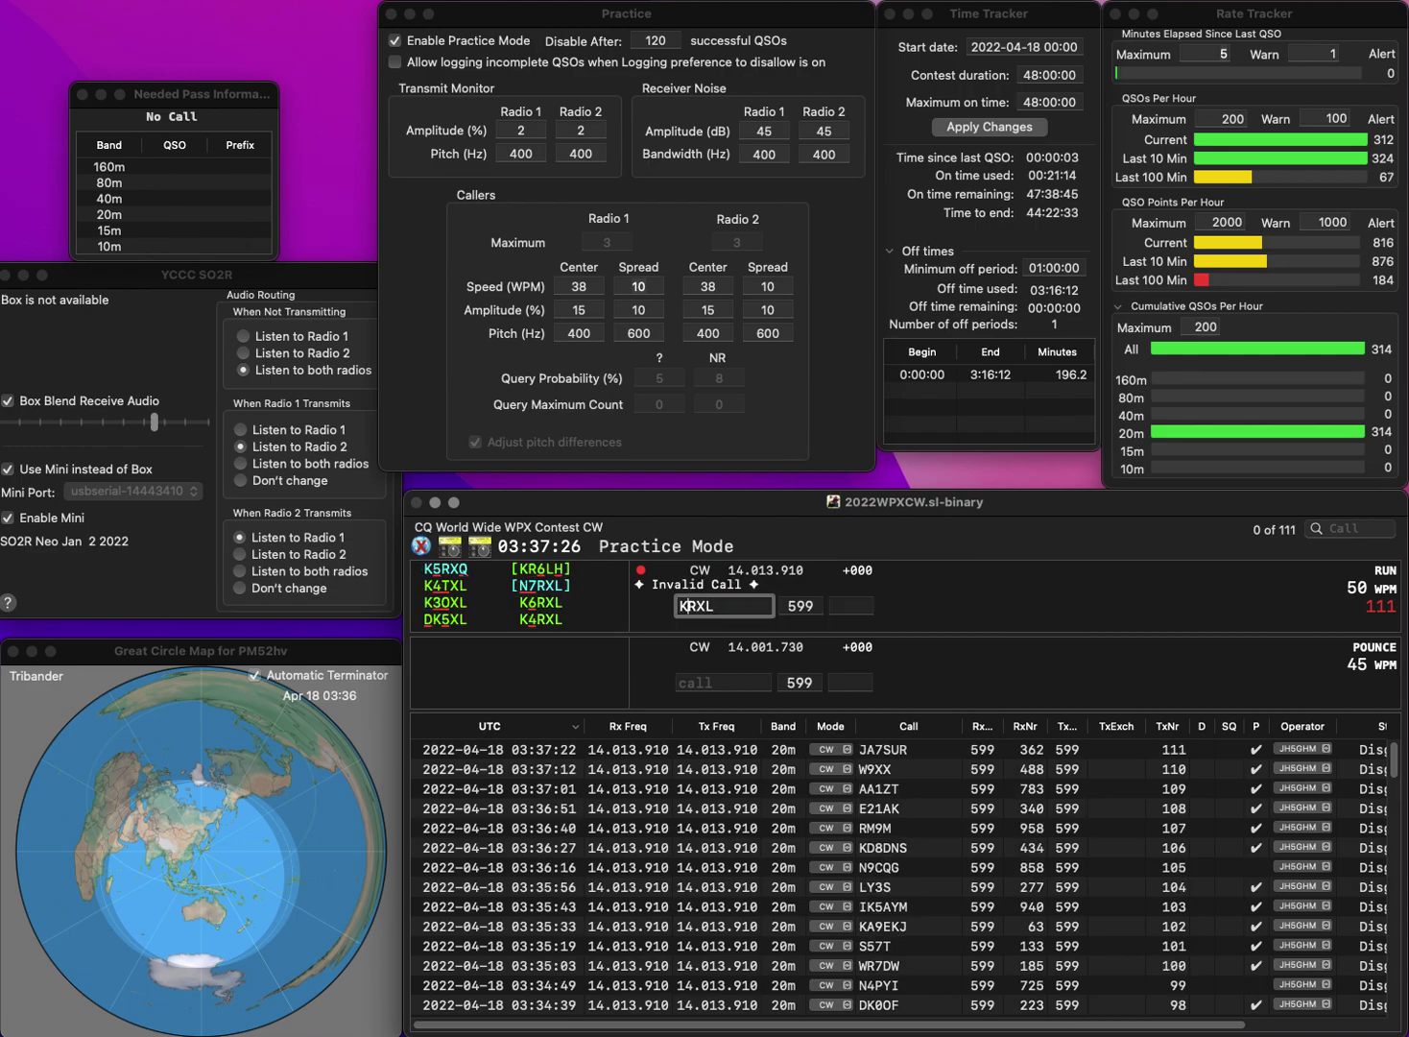
pyautogui.write('6')
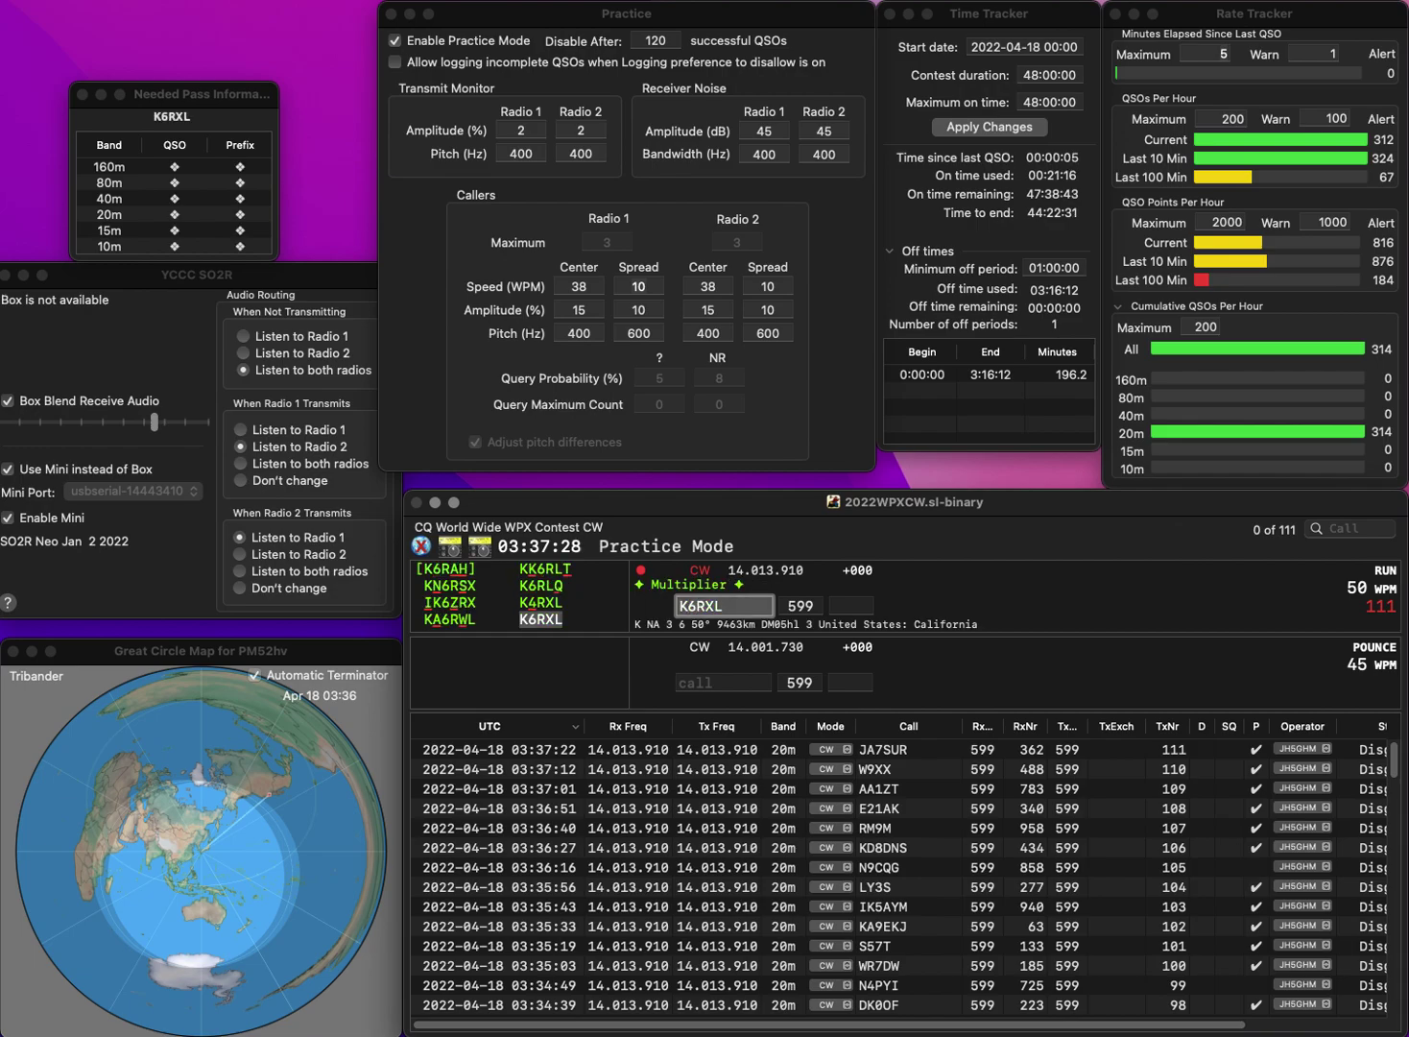
pyautogui.press('Return')
pyautogui.click(851, 605)
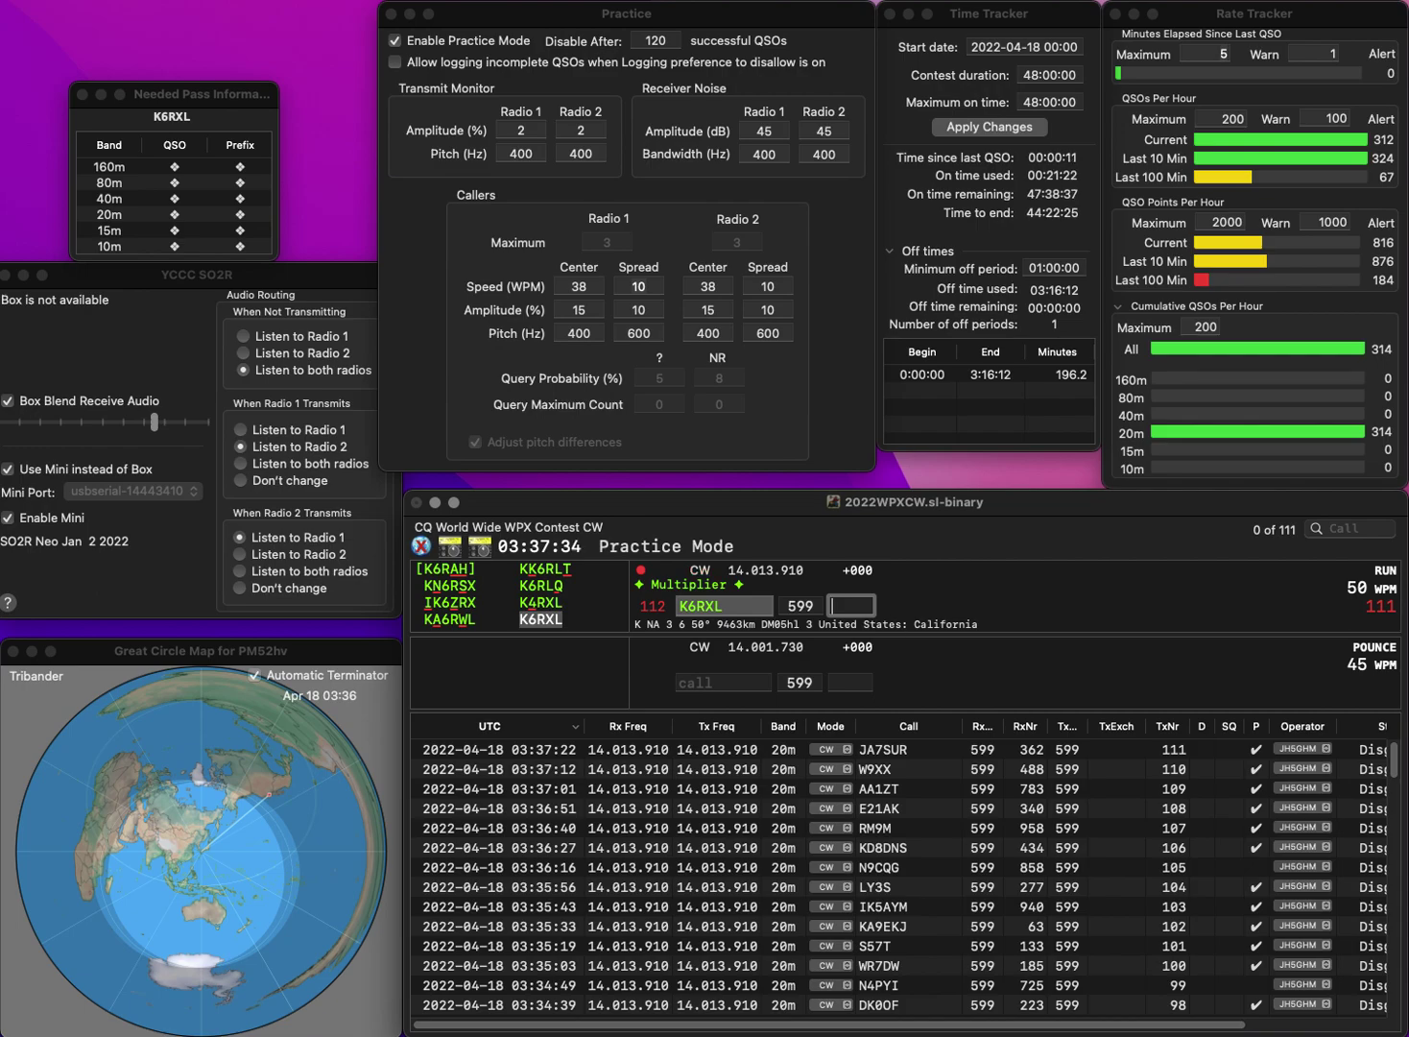
pyautogui.write('908')
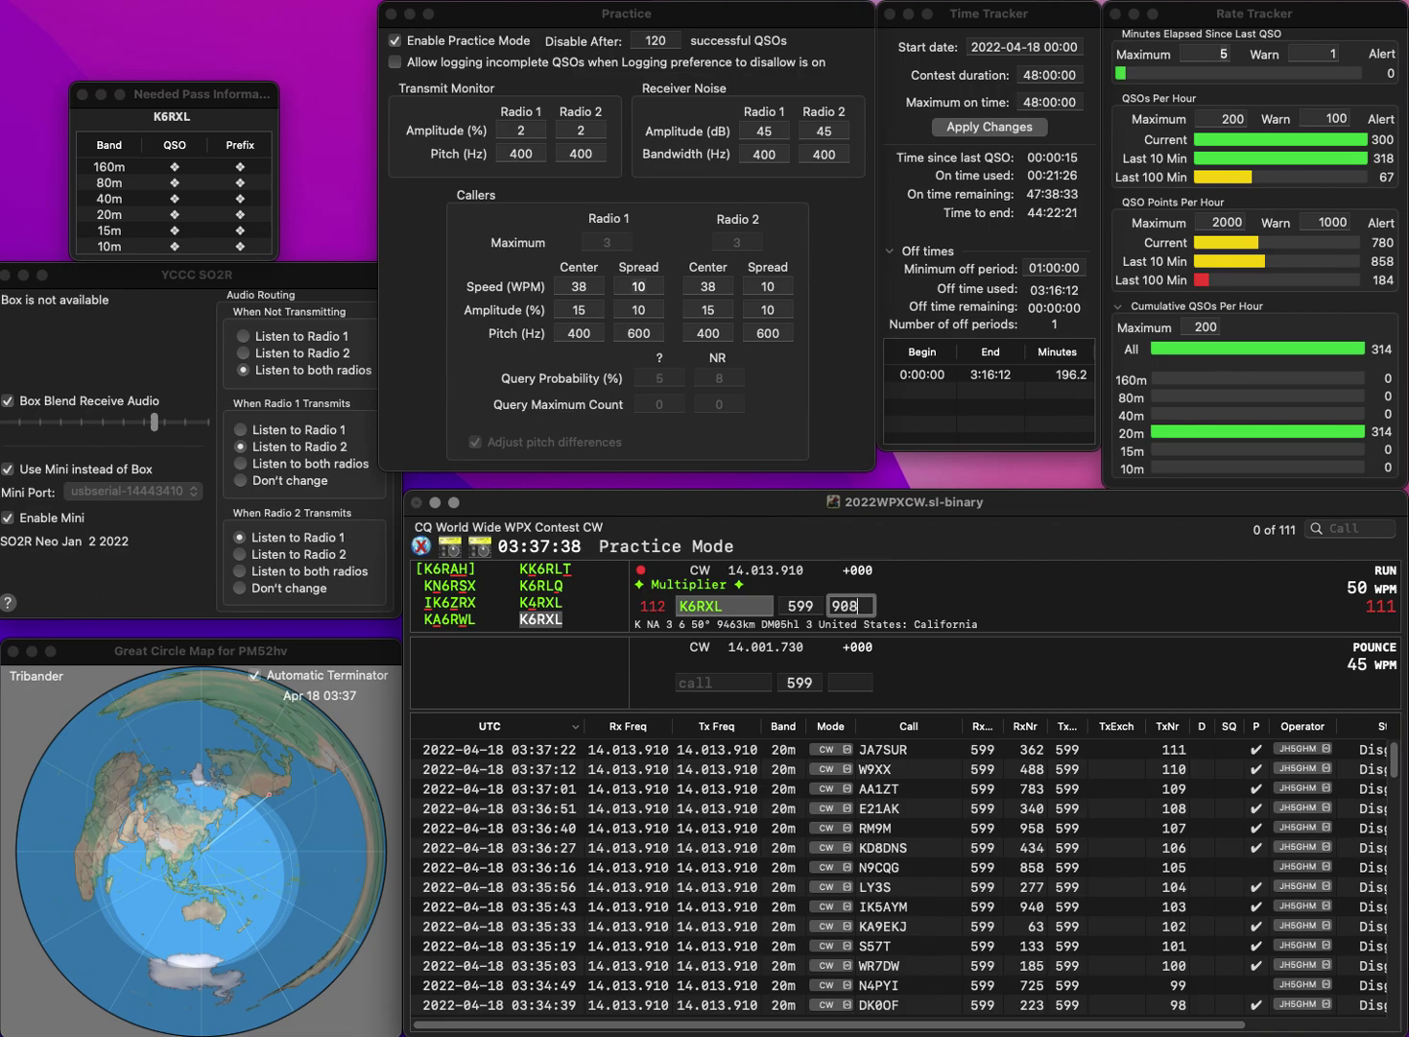
pyautogui.press('Return')
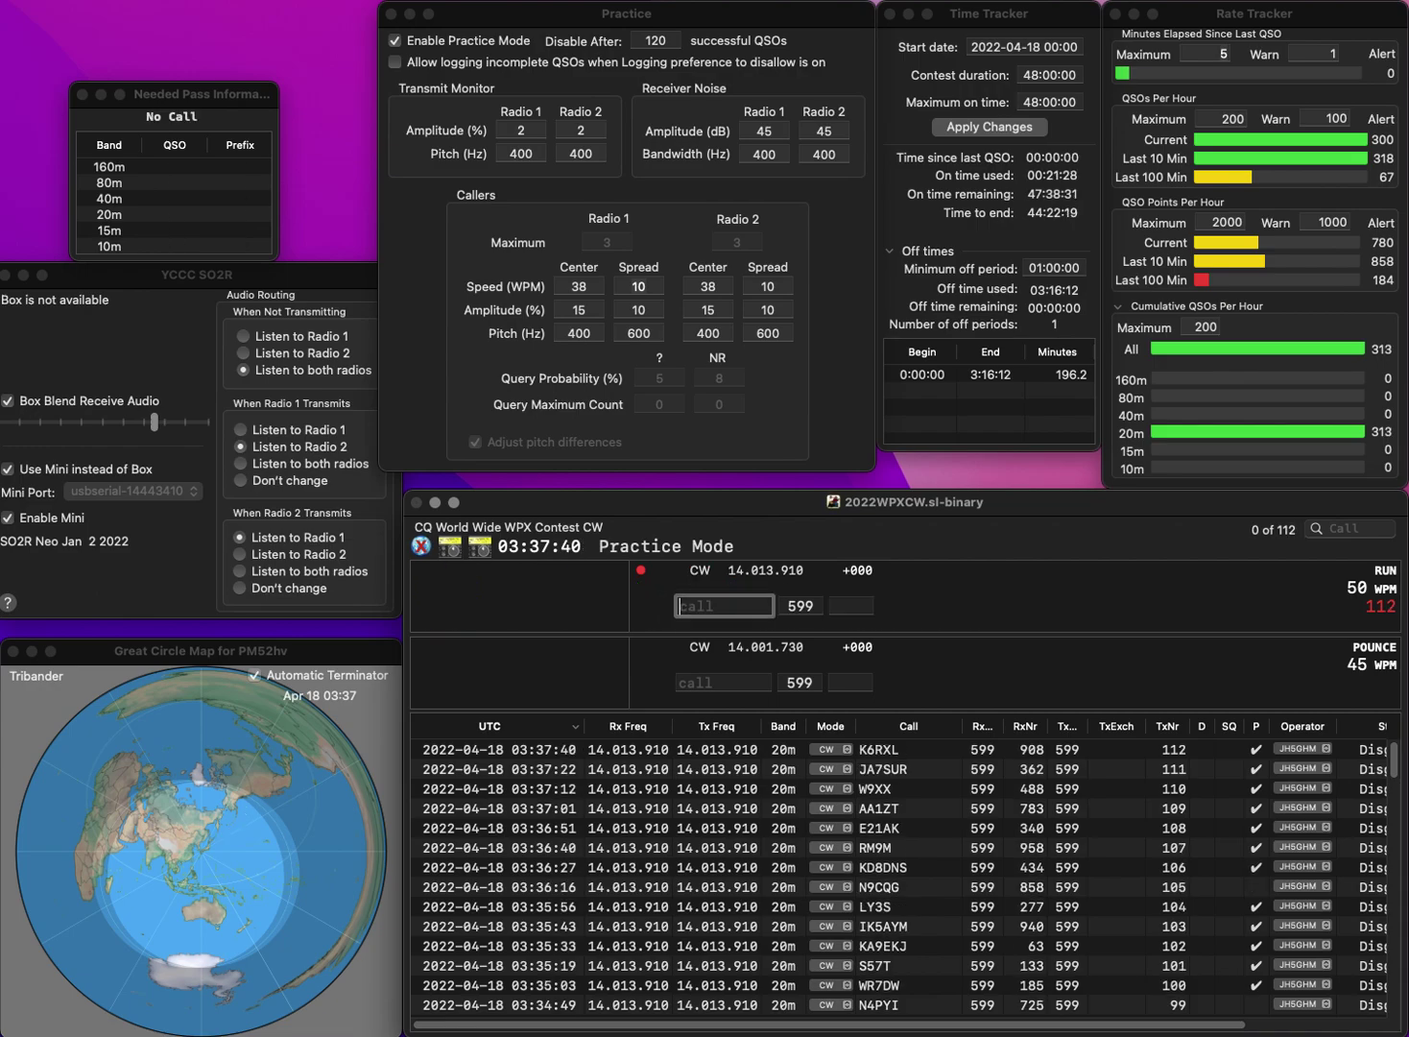
pyautogui.write('KE0')
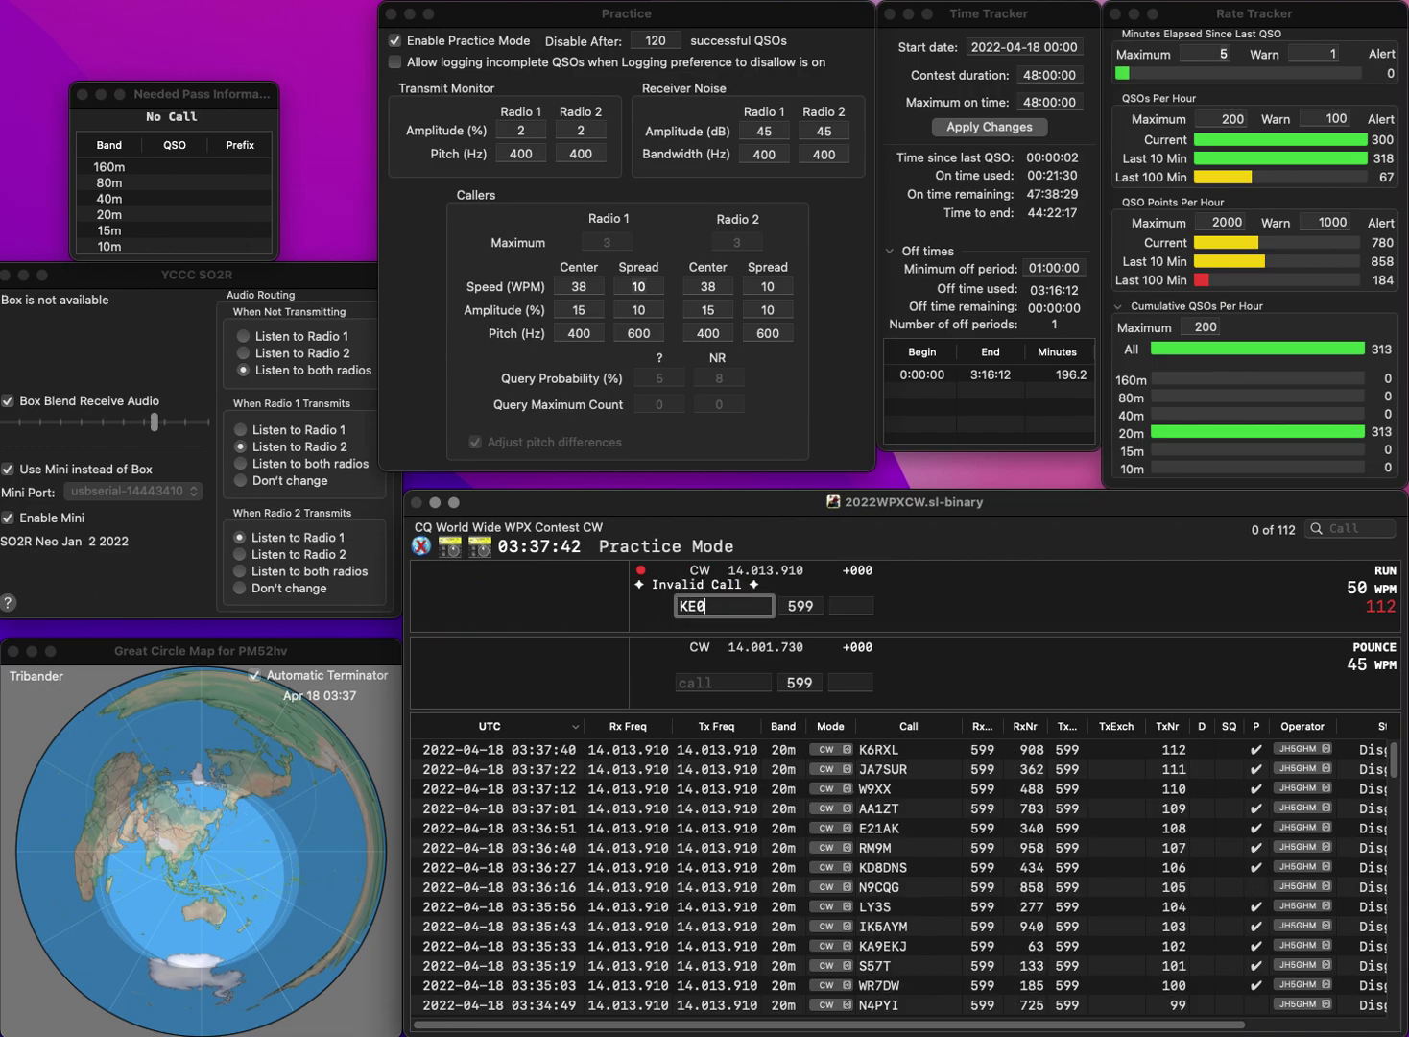
pyautogui.write('ASQ')
pyautogui.press('Return')
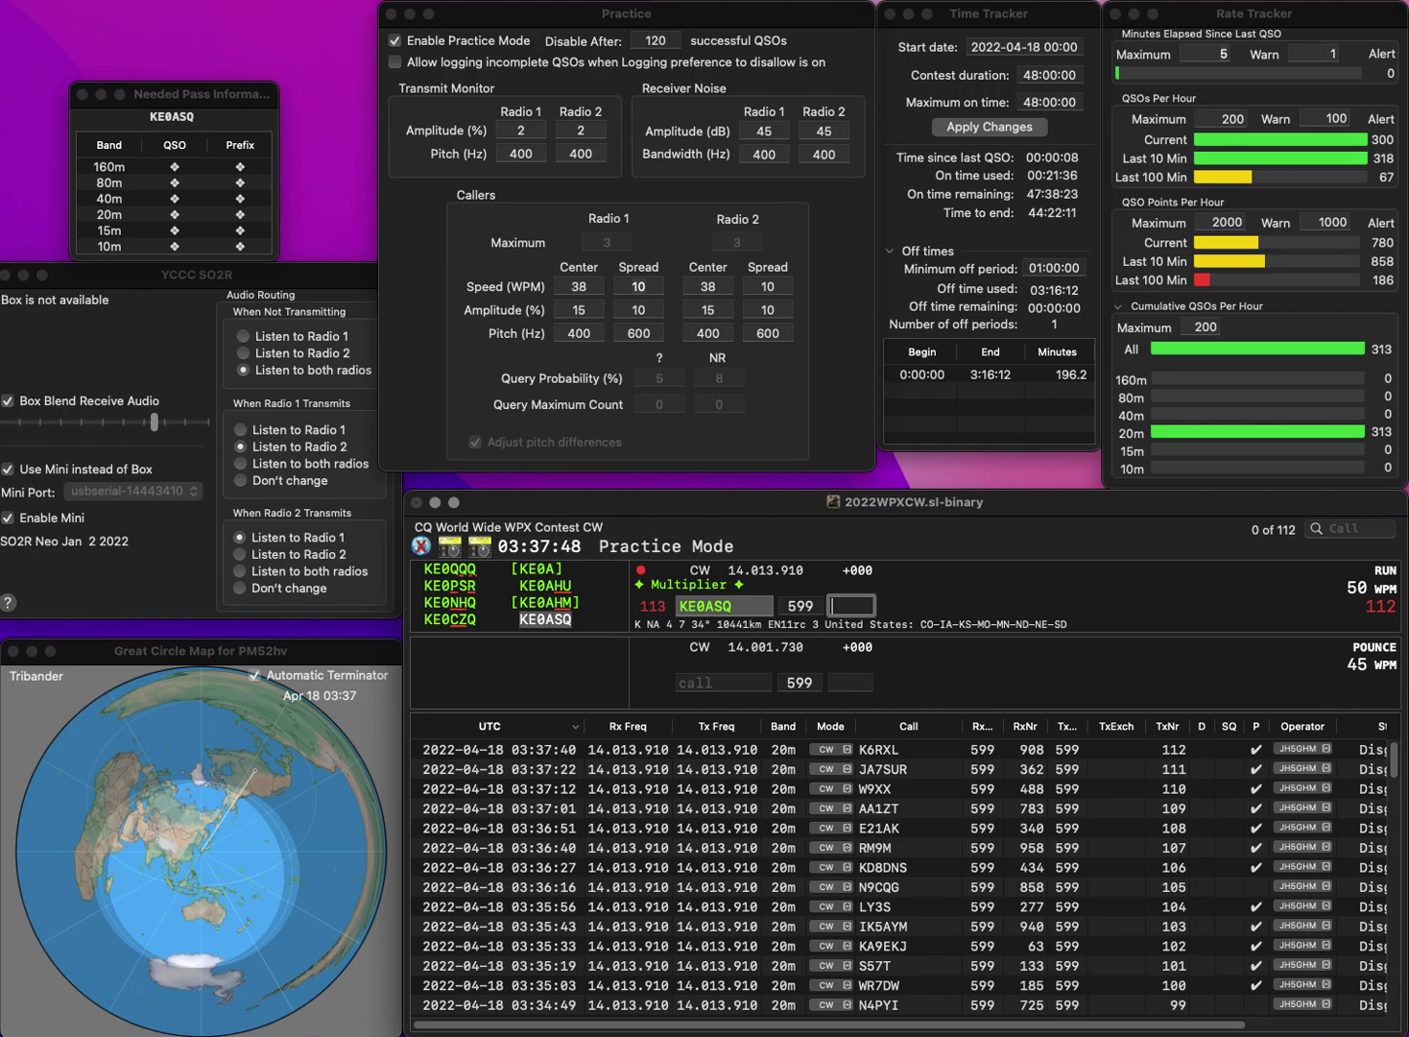
pyautogui.write('692')
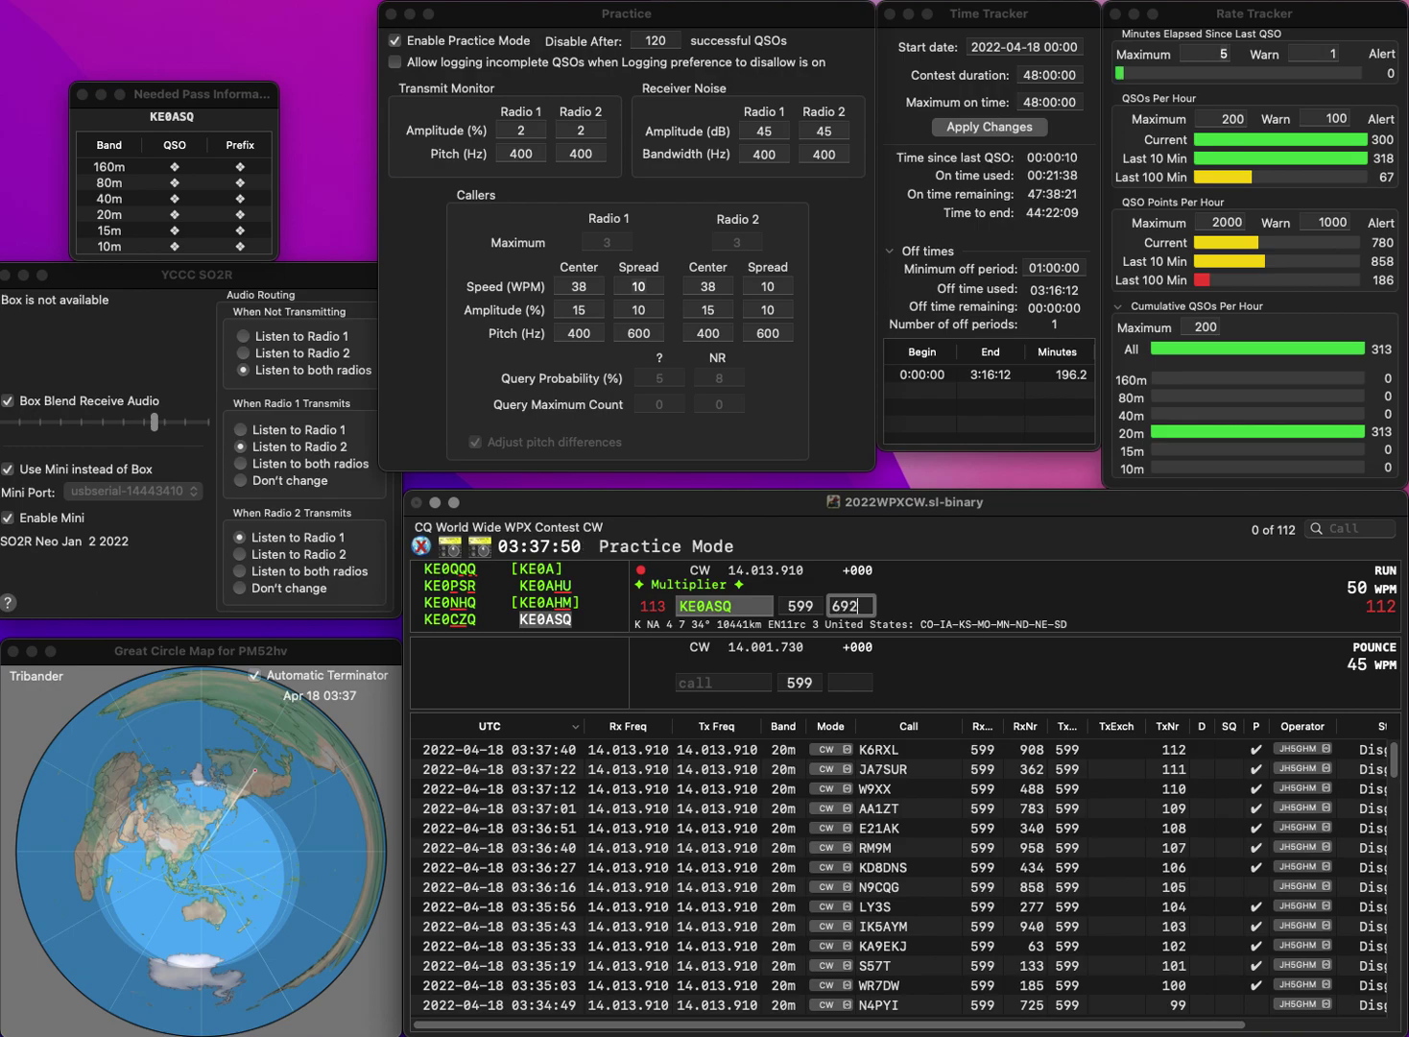
pyautogui.press('Return')
pyautogui.write('KE')
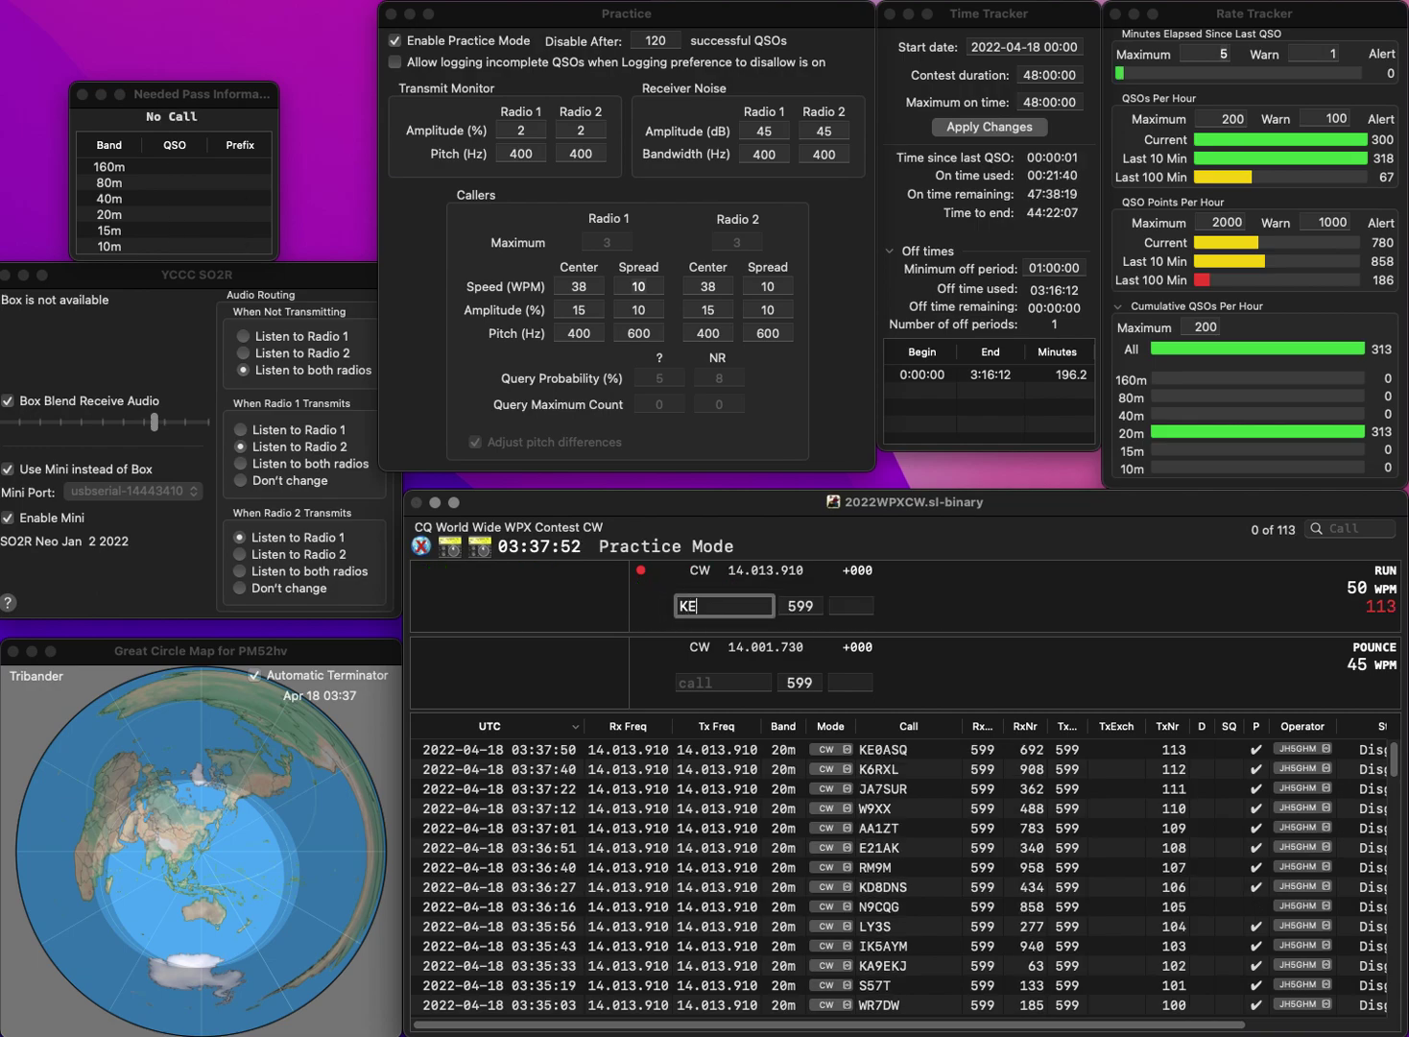
pyautogui.write('0STG')
pyautogui.press('Return')
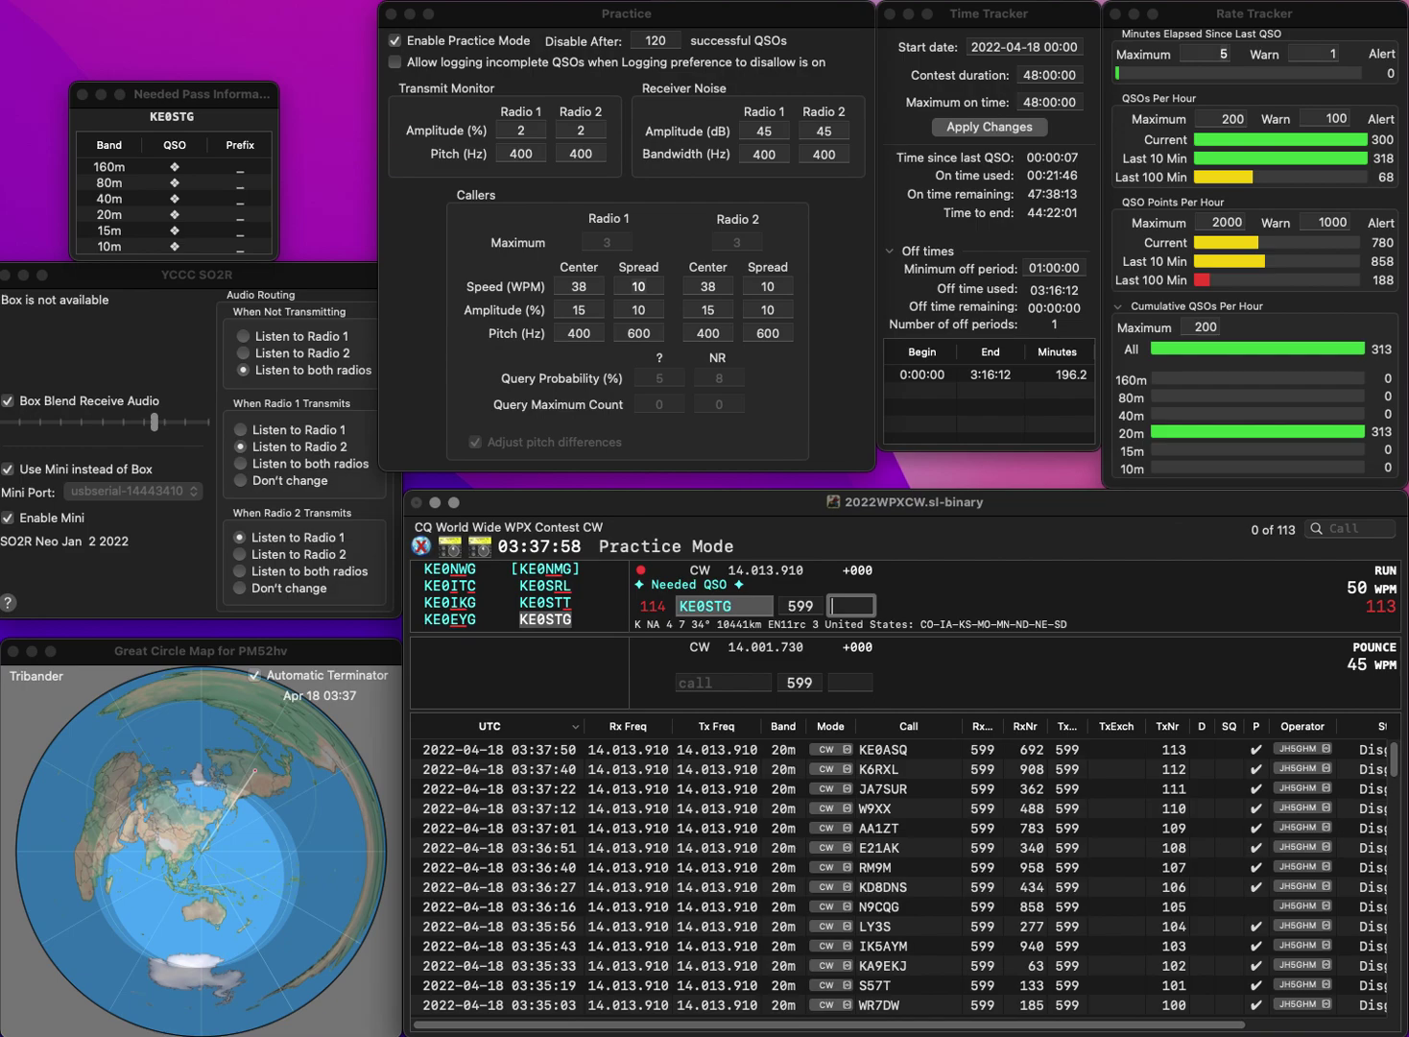
pyautogui.write('394')
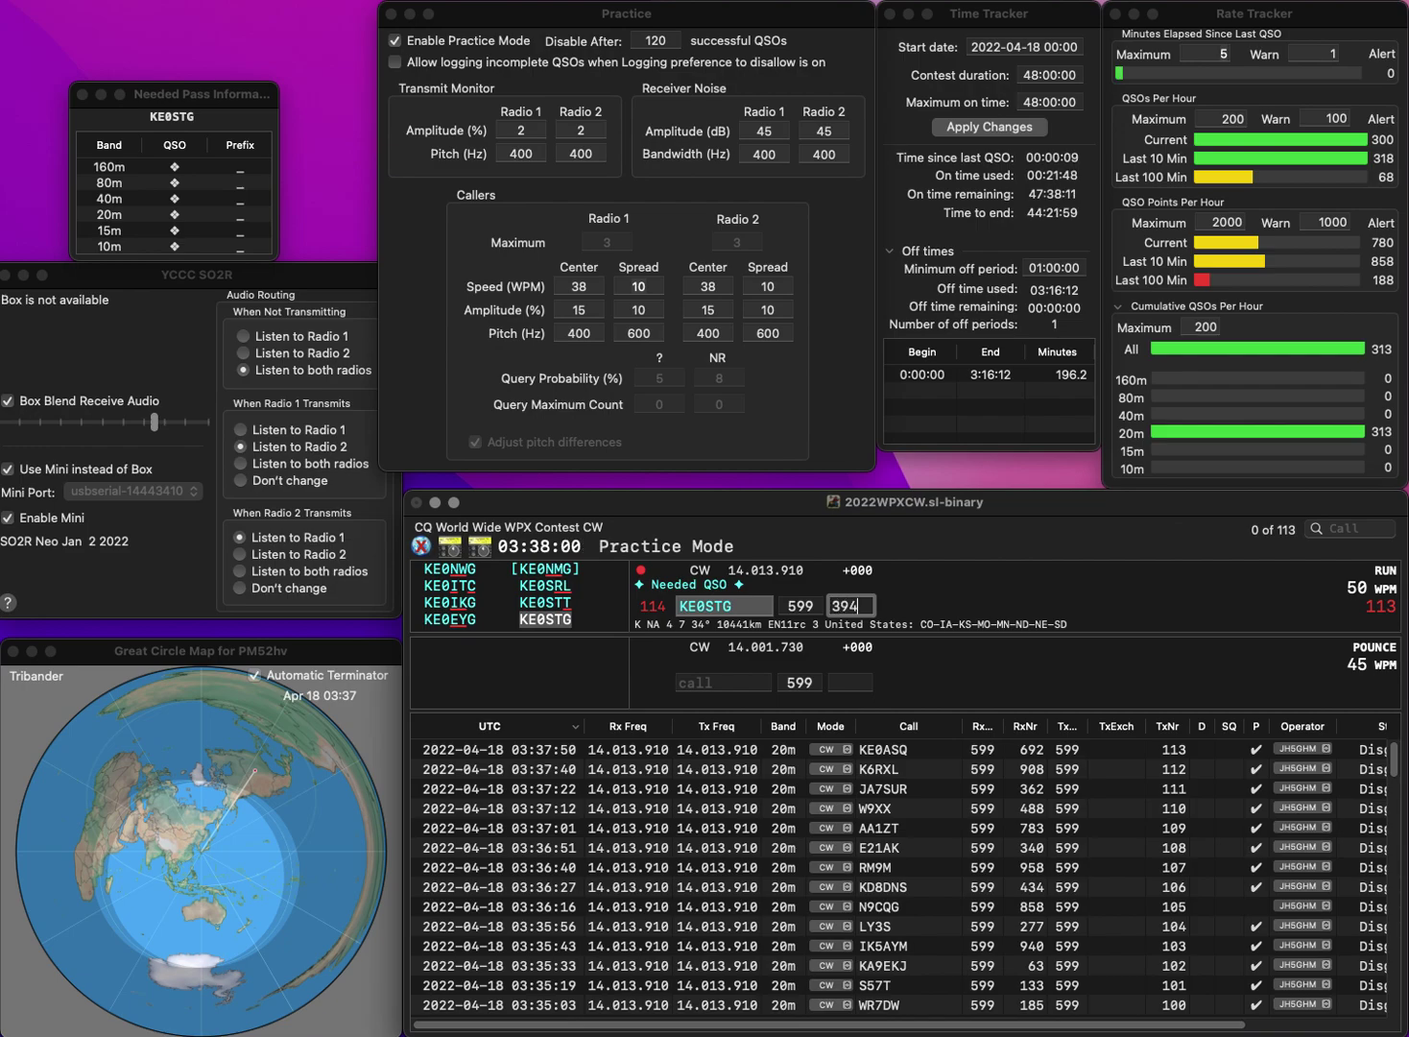
pyautogui.press('Return')
pyautogui.write('RX')
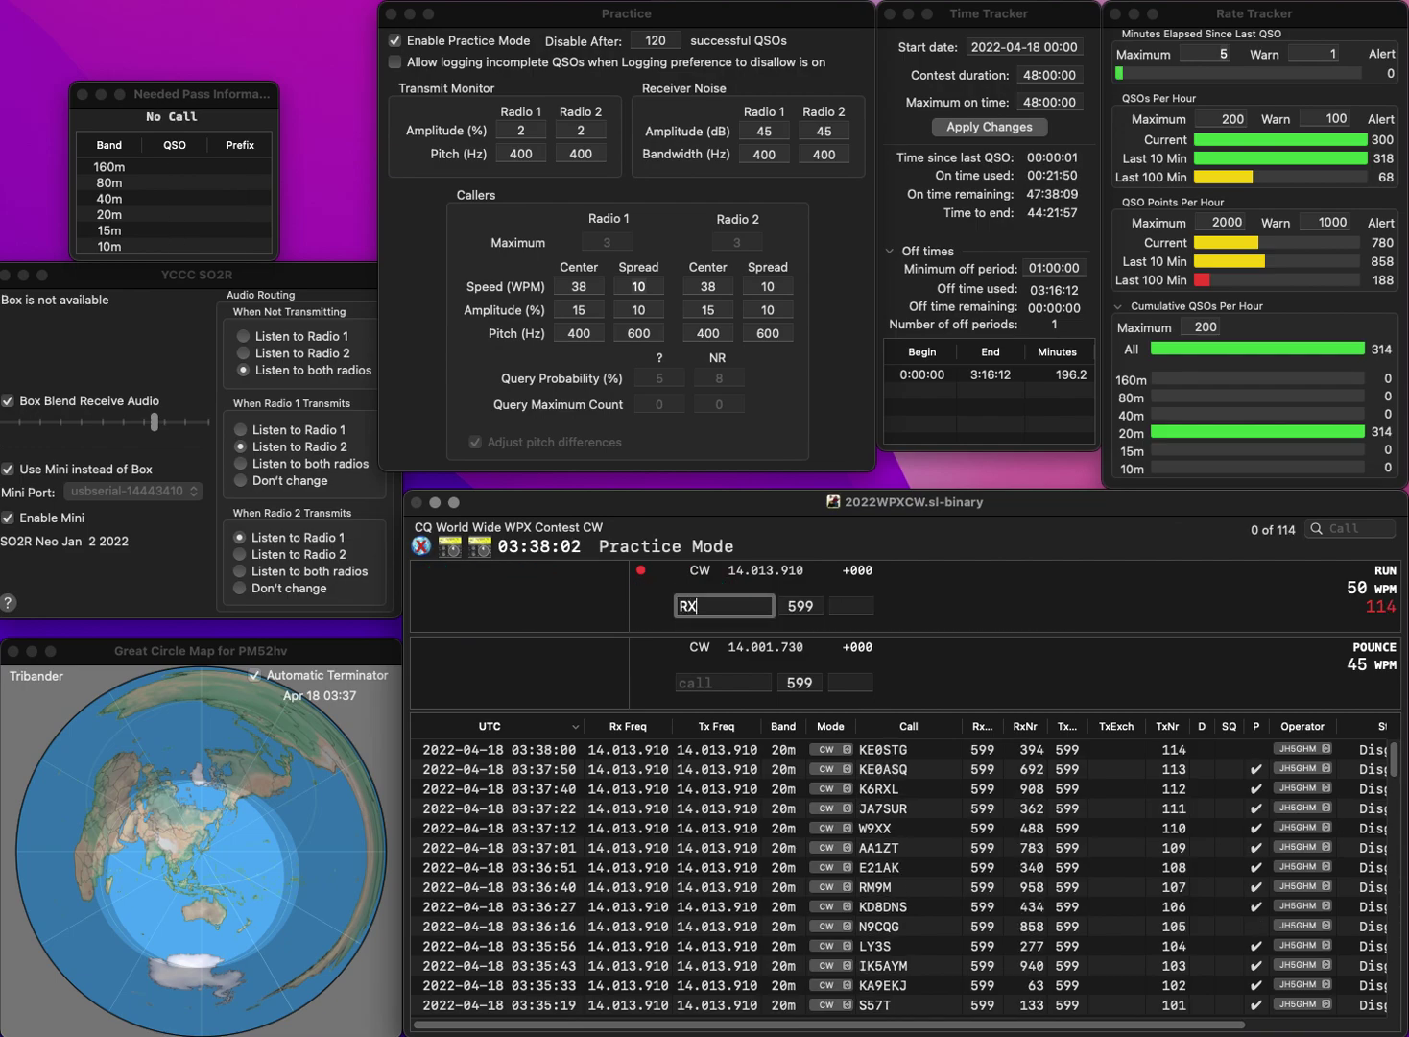
pyautogui.write('9CC')
pyautogui.press('Return')
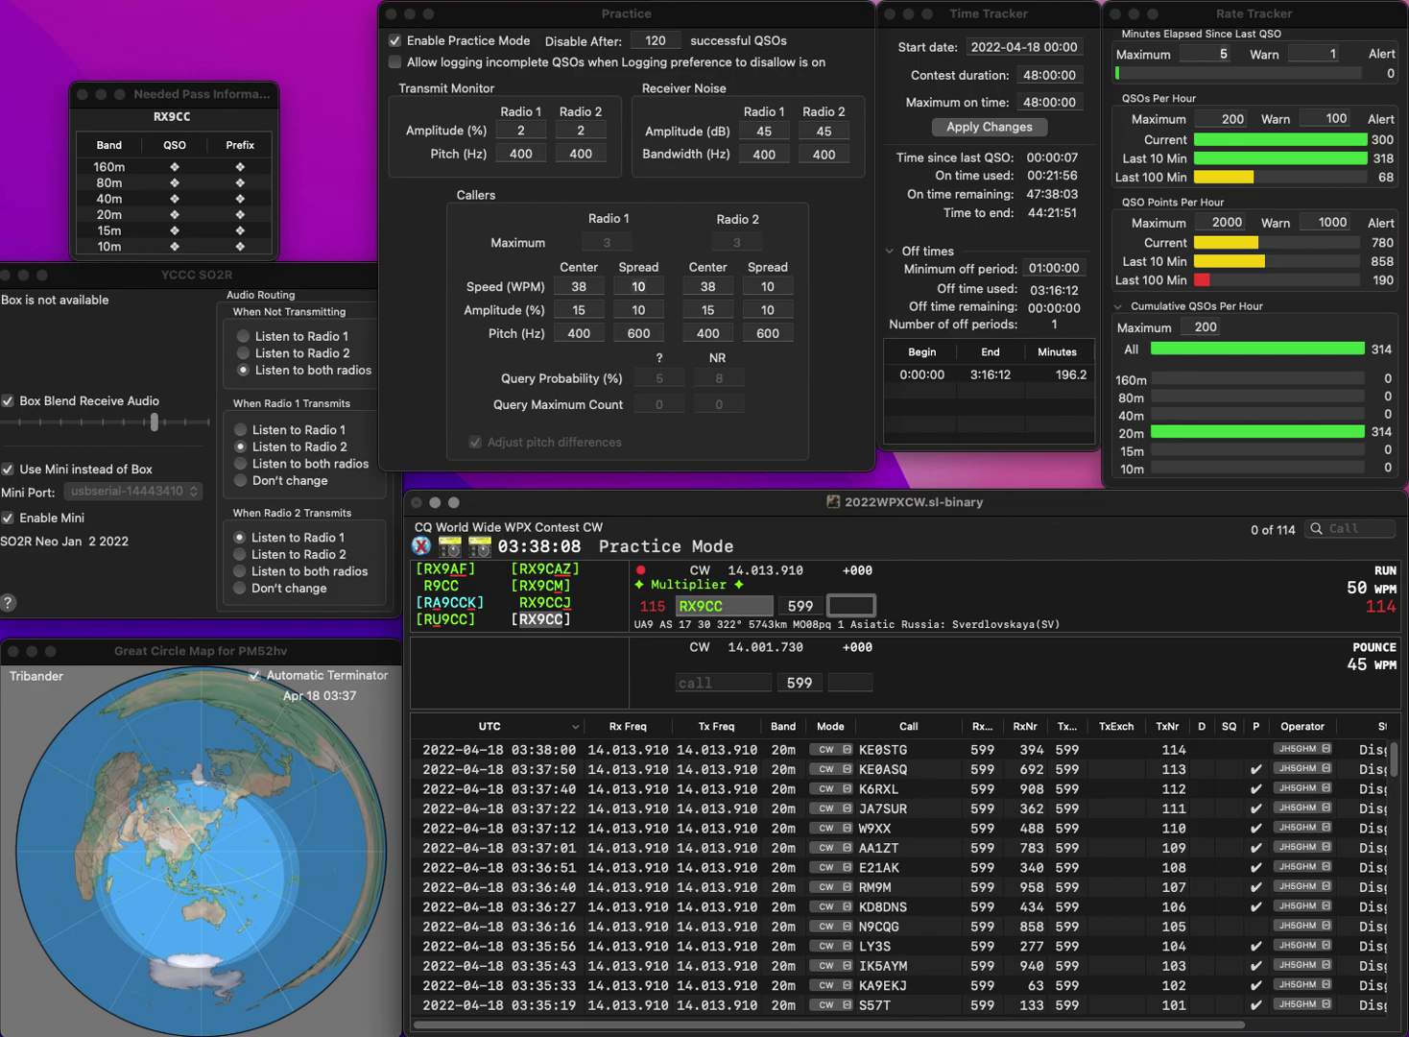
pyautogui.hotkey('shift', 'Tab')
pyautogui.write('J')
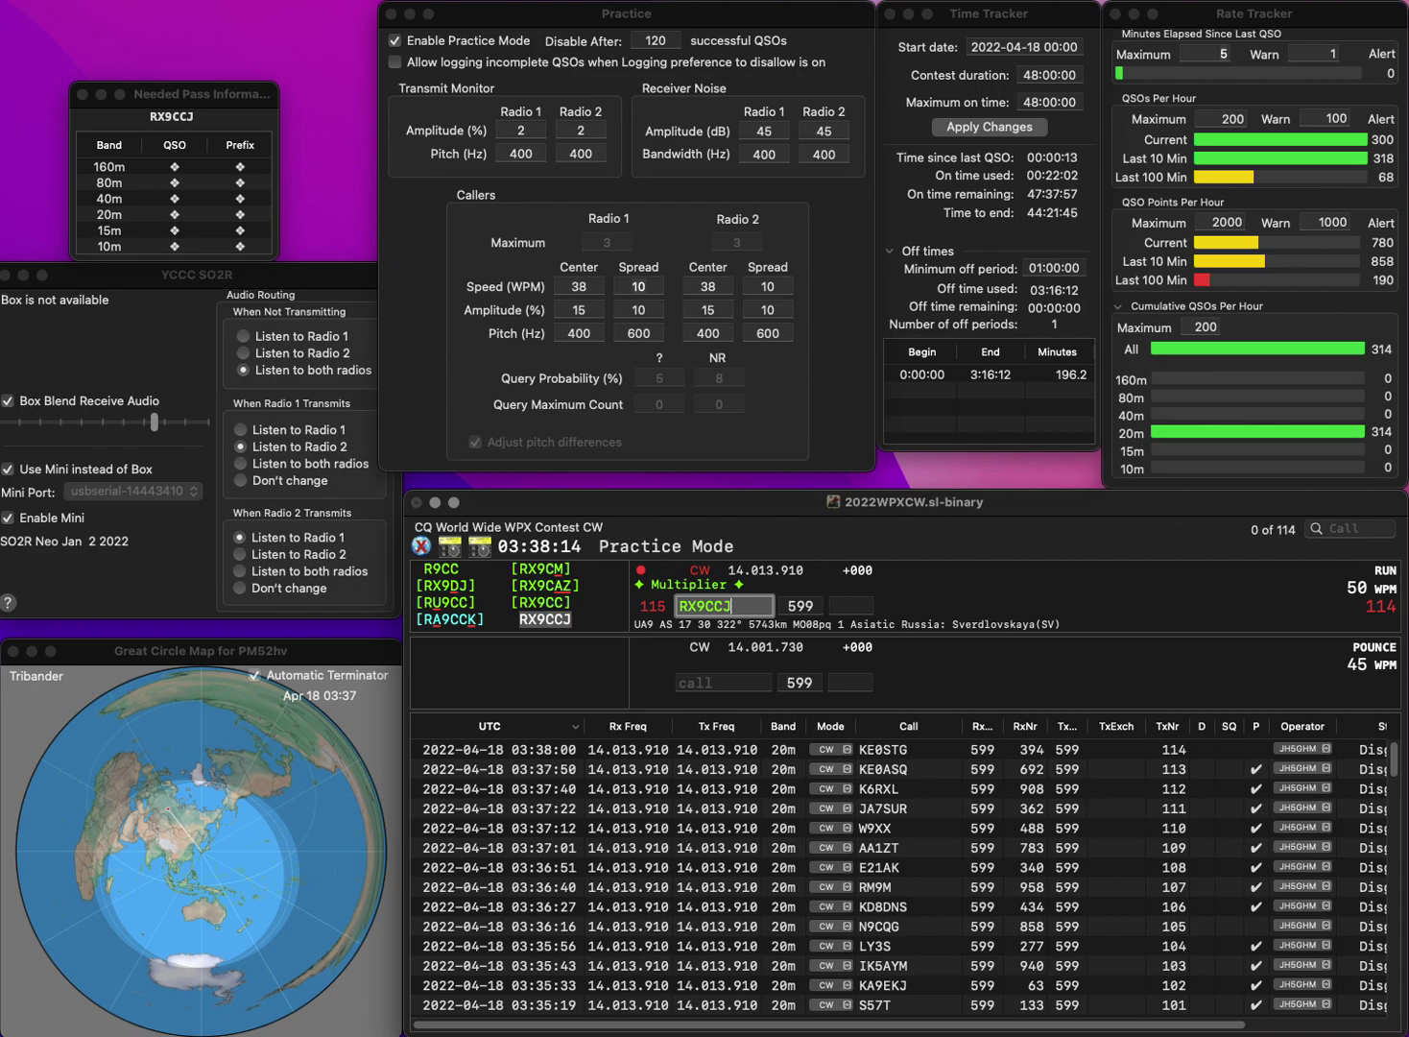
pyautogui.press('Tab')
pyautogui.write('776')
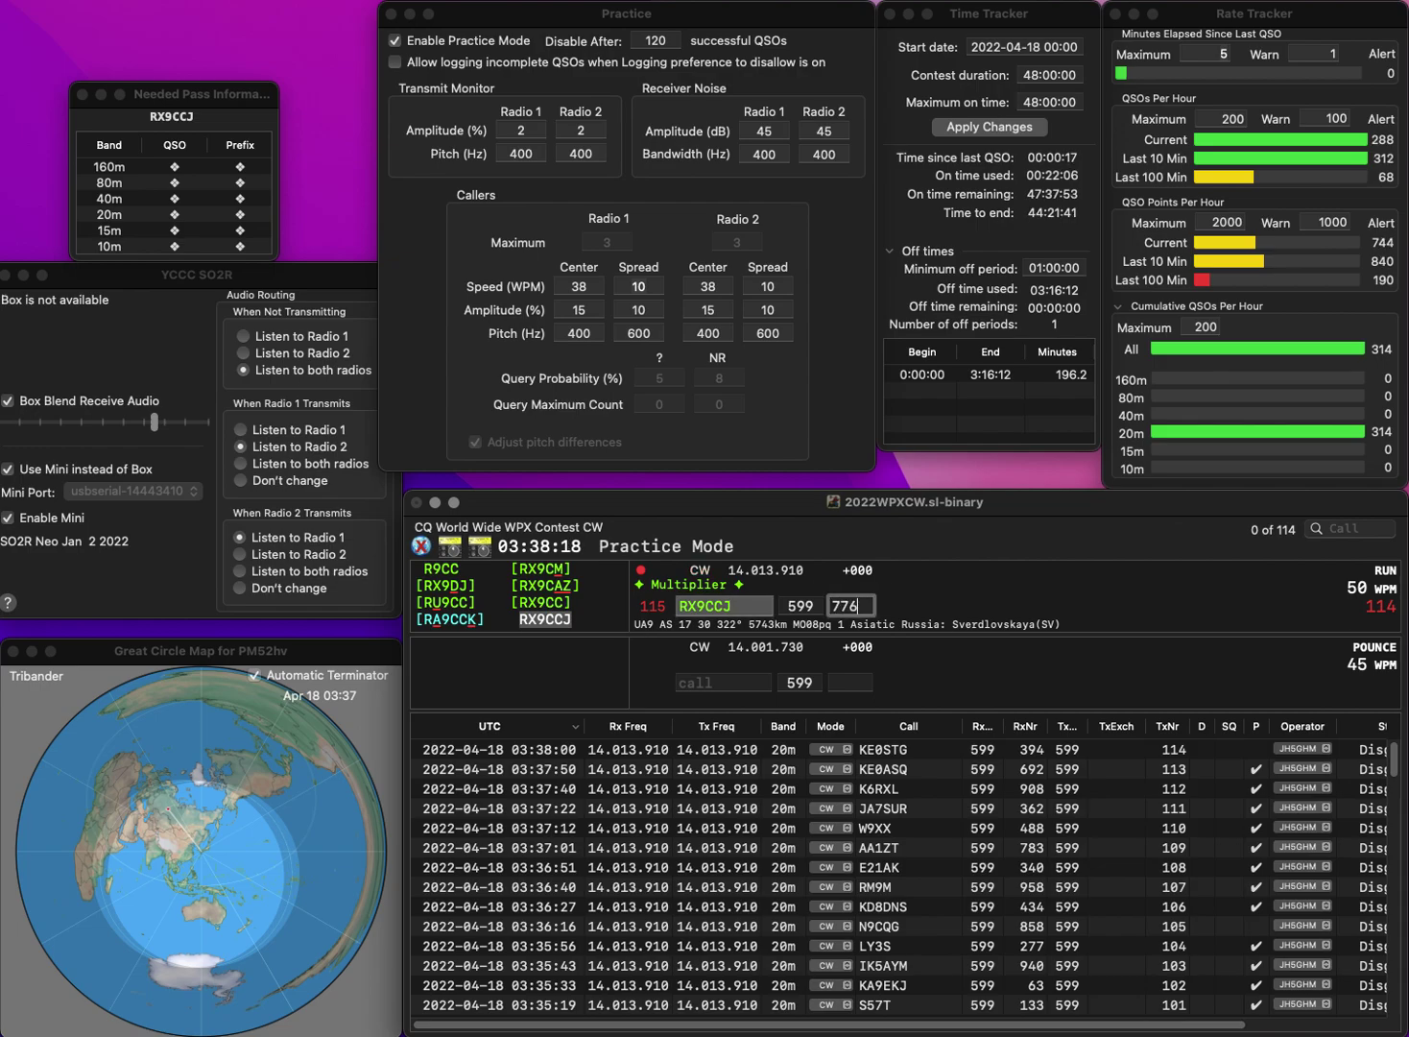
pyautogui.press('Return')
pyautogui.write('AG0M')
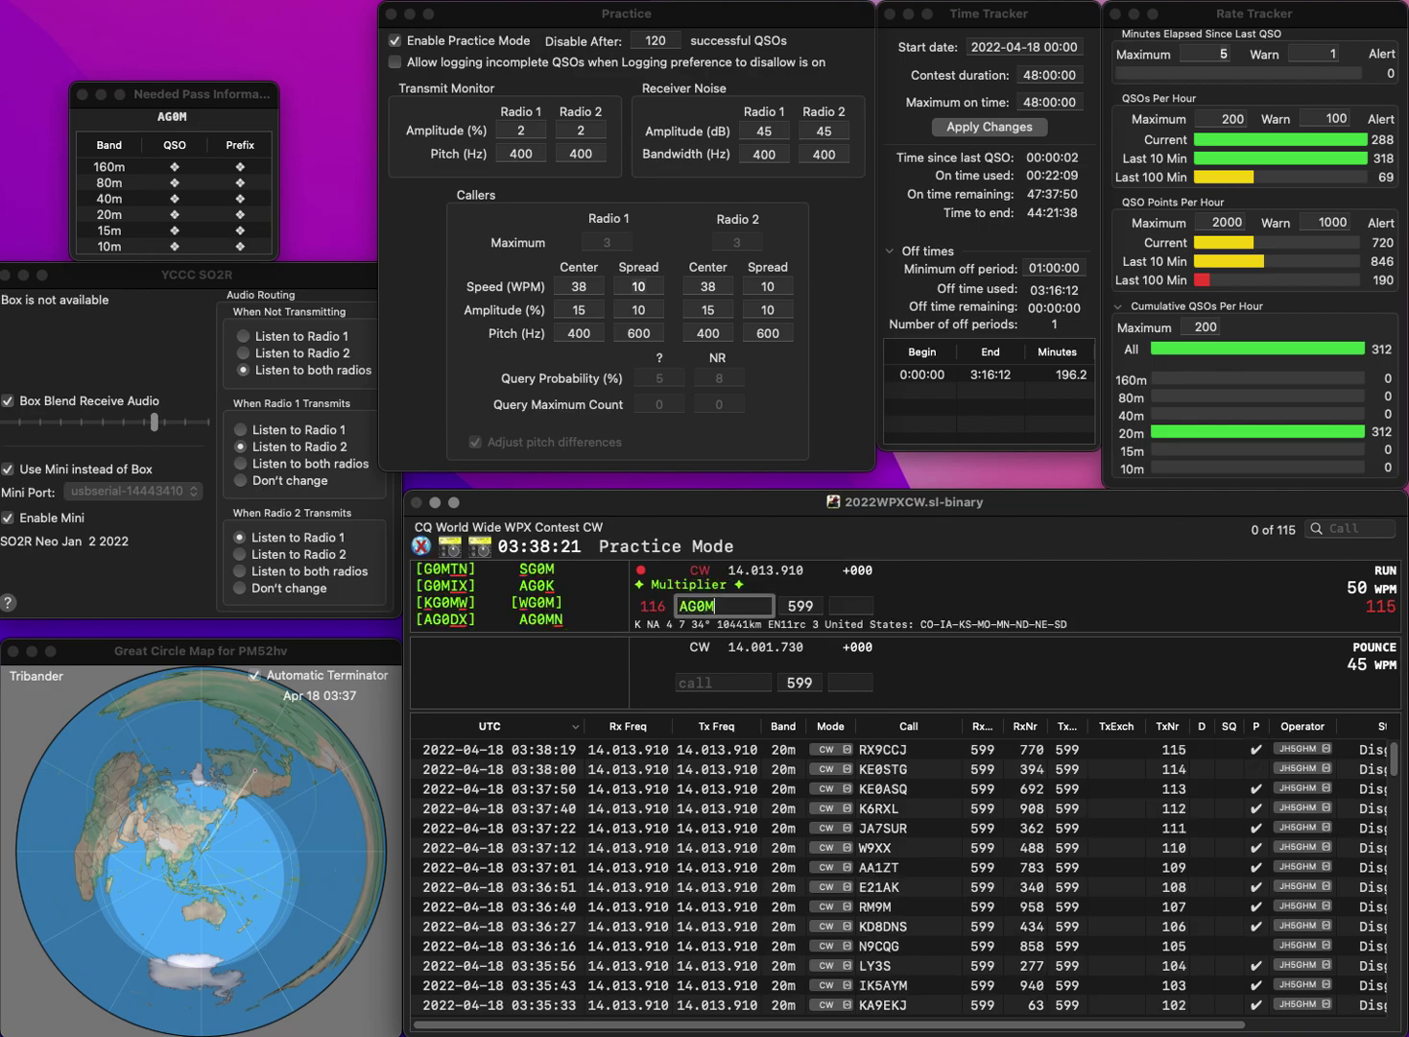
pyautogui.write('N')
pyautogui.press('space')
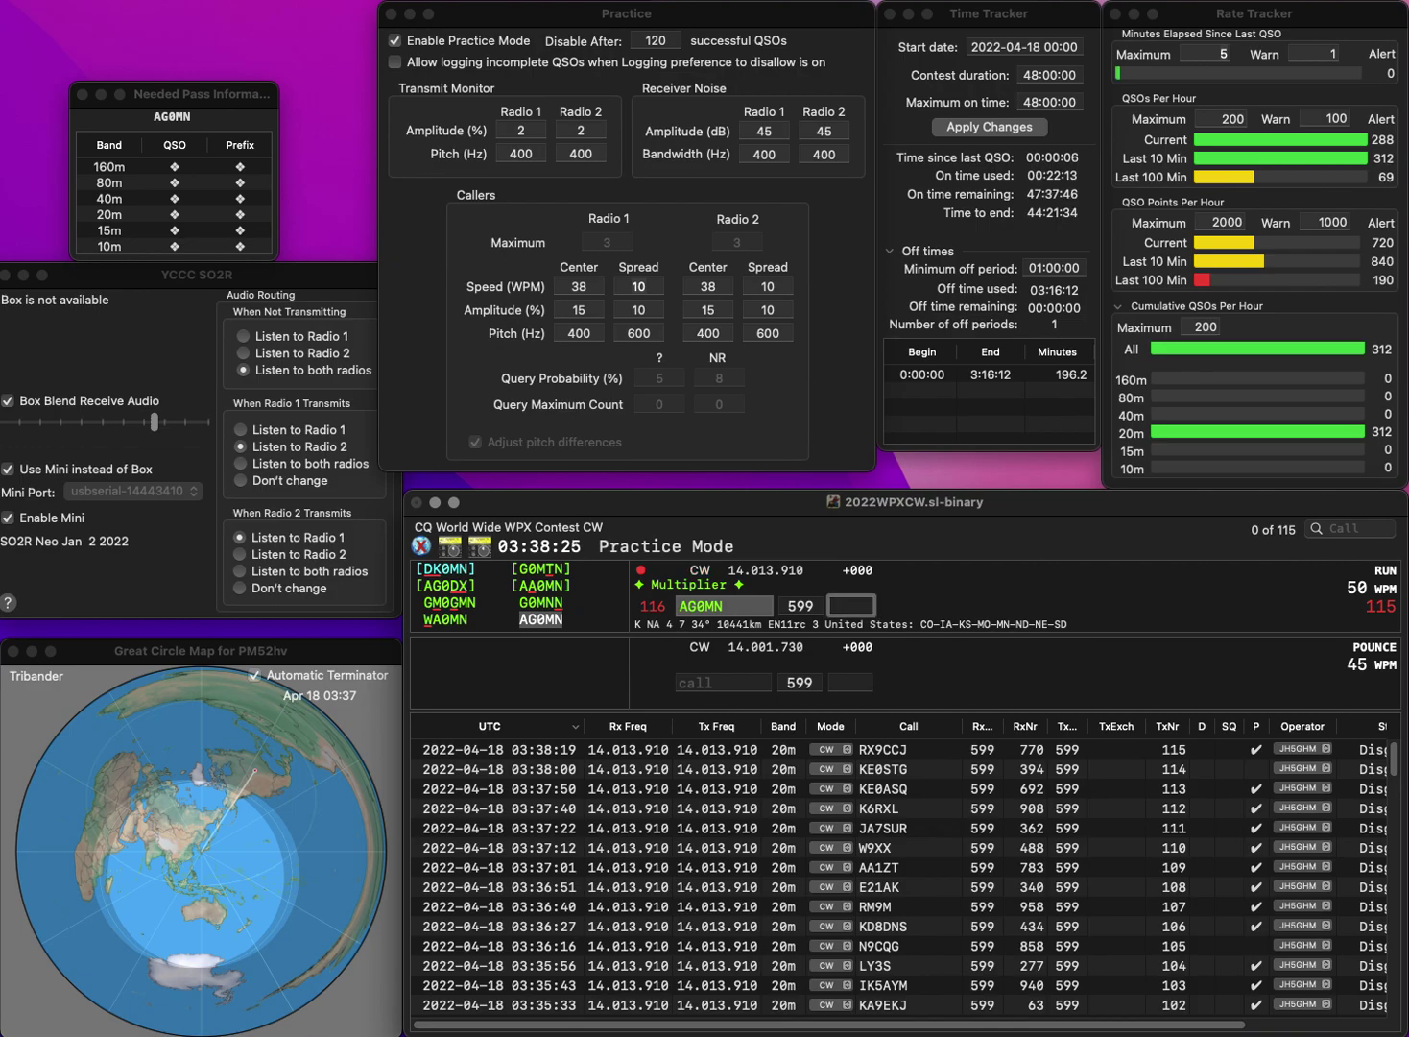
pyautogui.write('517')
pyautogui.press('Return')
pyautogui.write('G5W')
pyautogui.press('space')
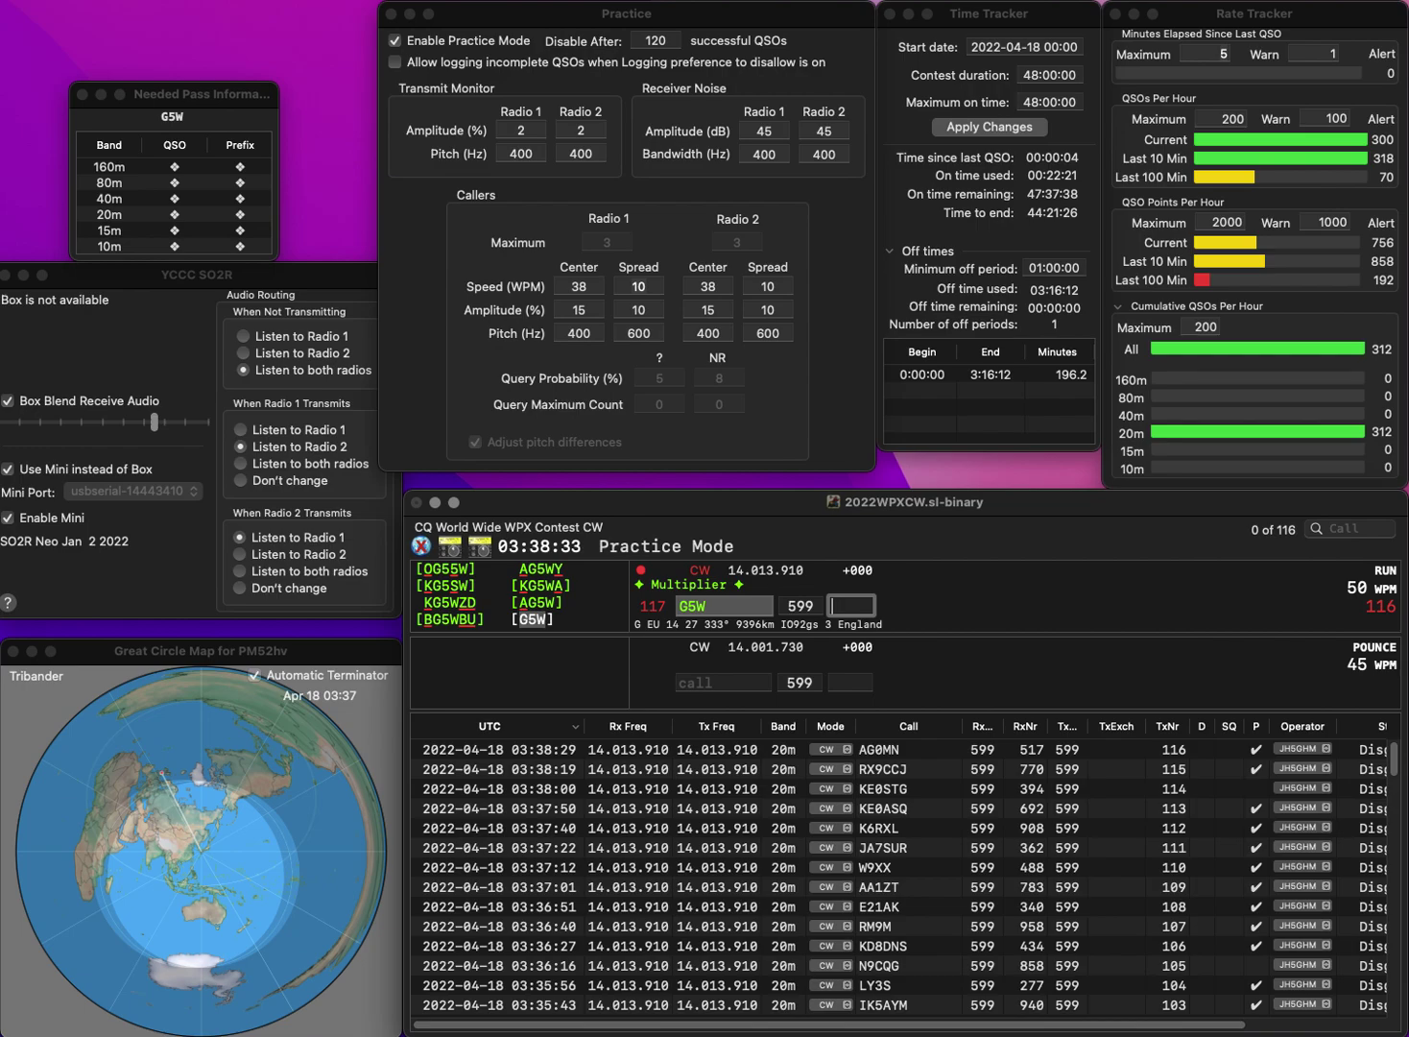
pyautogui.write('513')
pyautogui.press('Return')
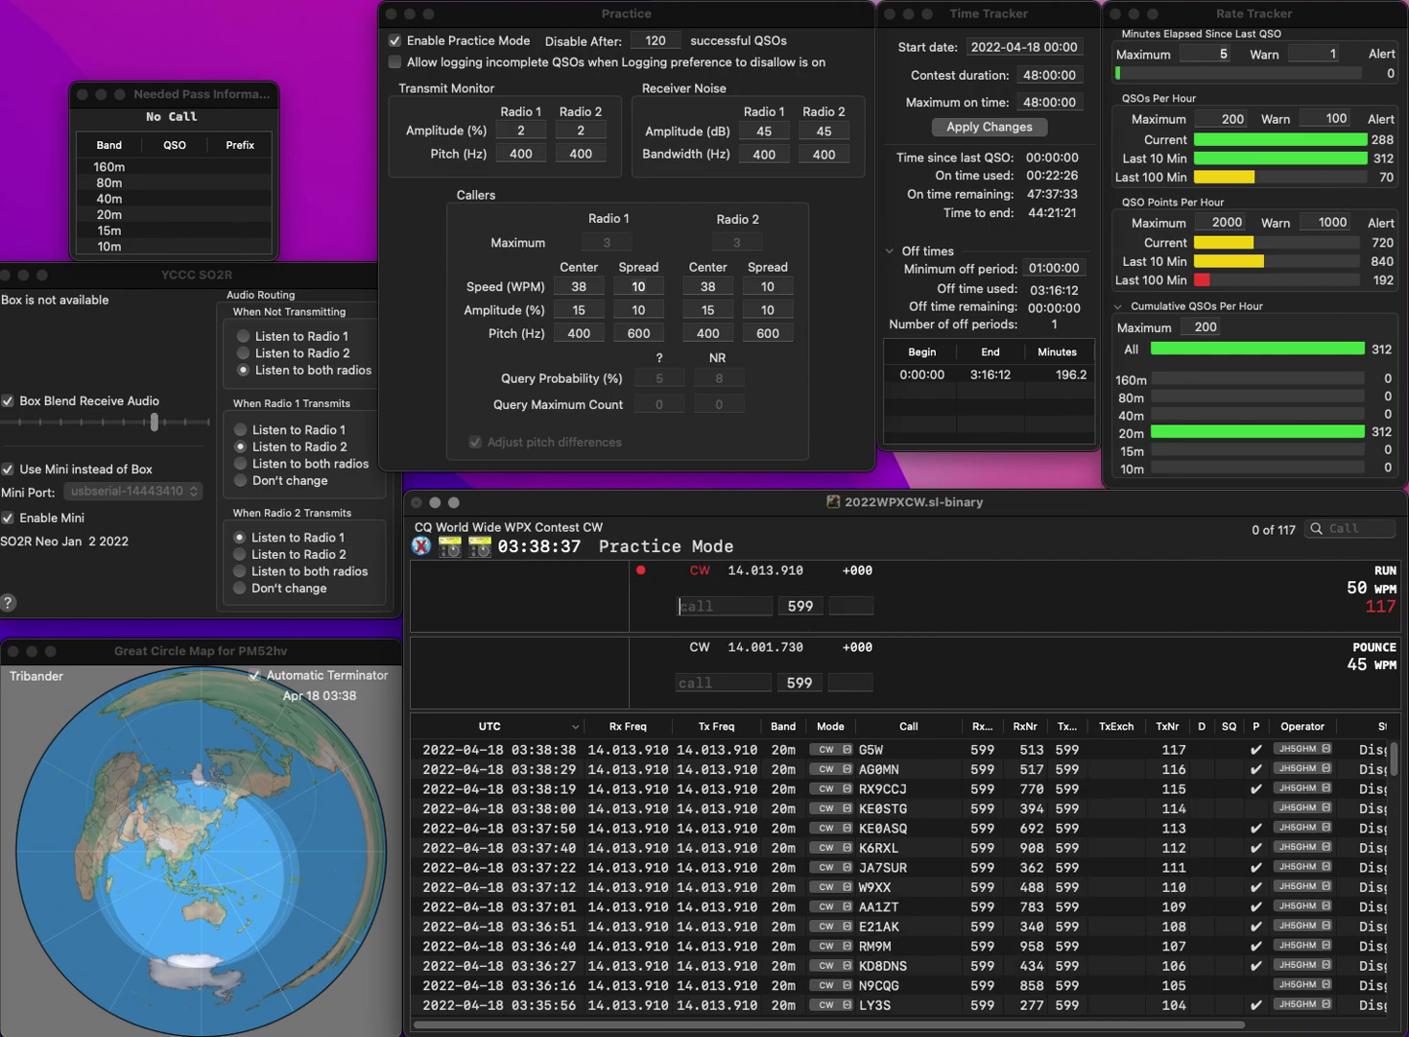
pyautogui.write('IZ2')
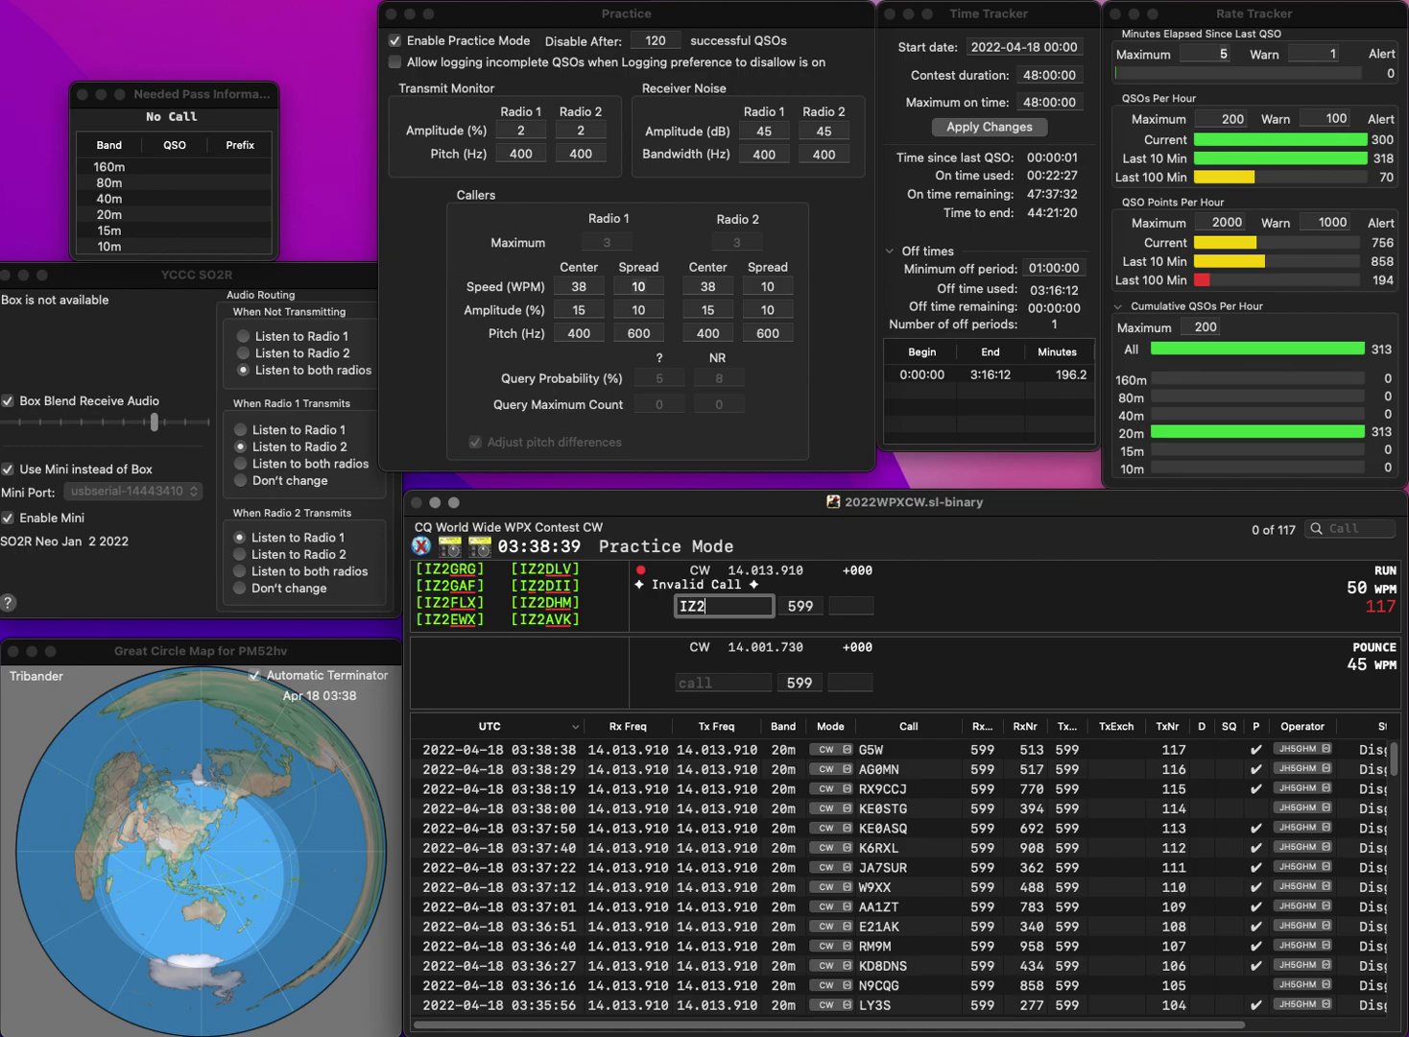
pyautogui.write('ABZ')
pyautogui.press('space')
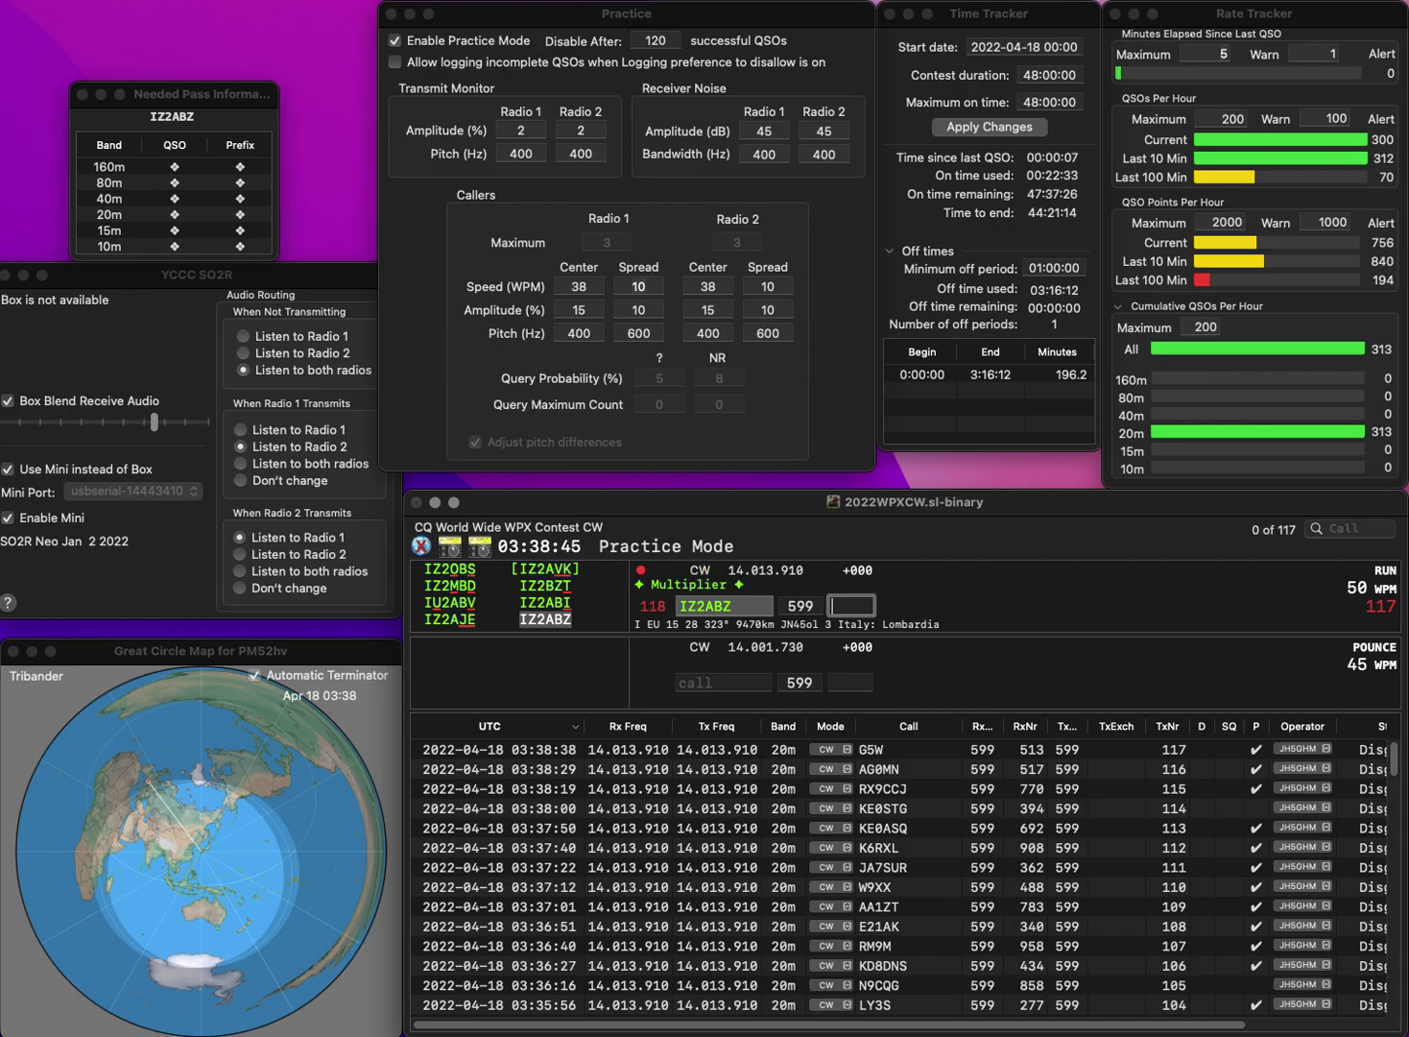
pyautogui.write('123')
pyautogui.press('Return')
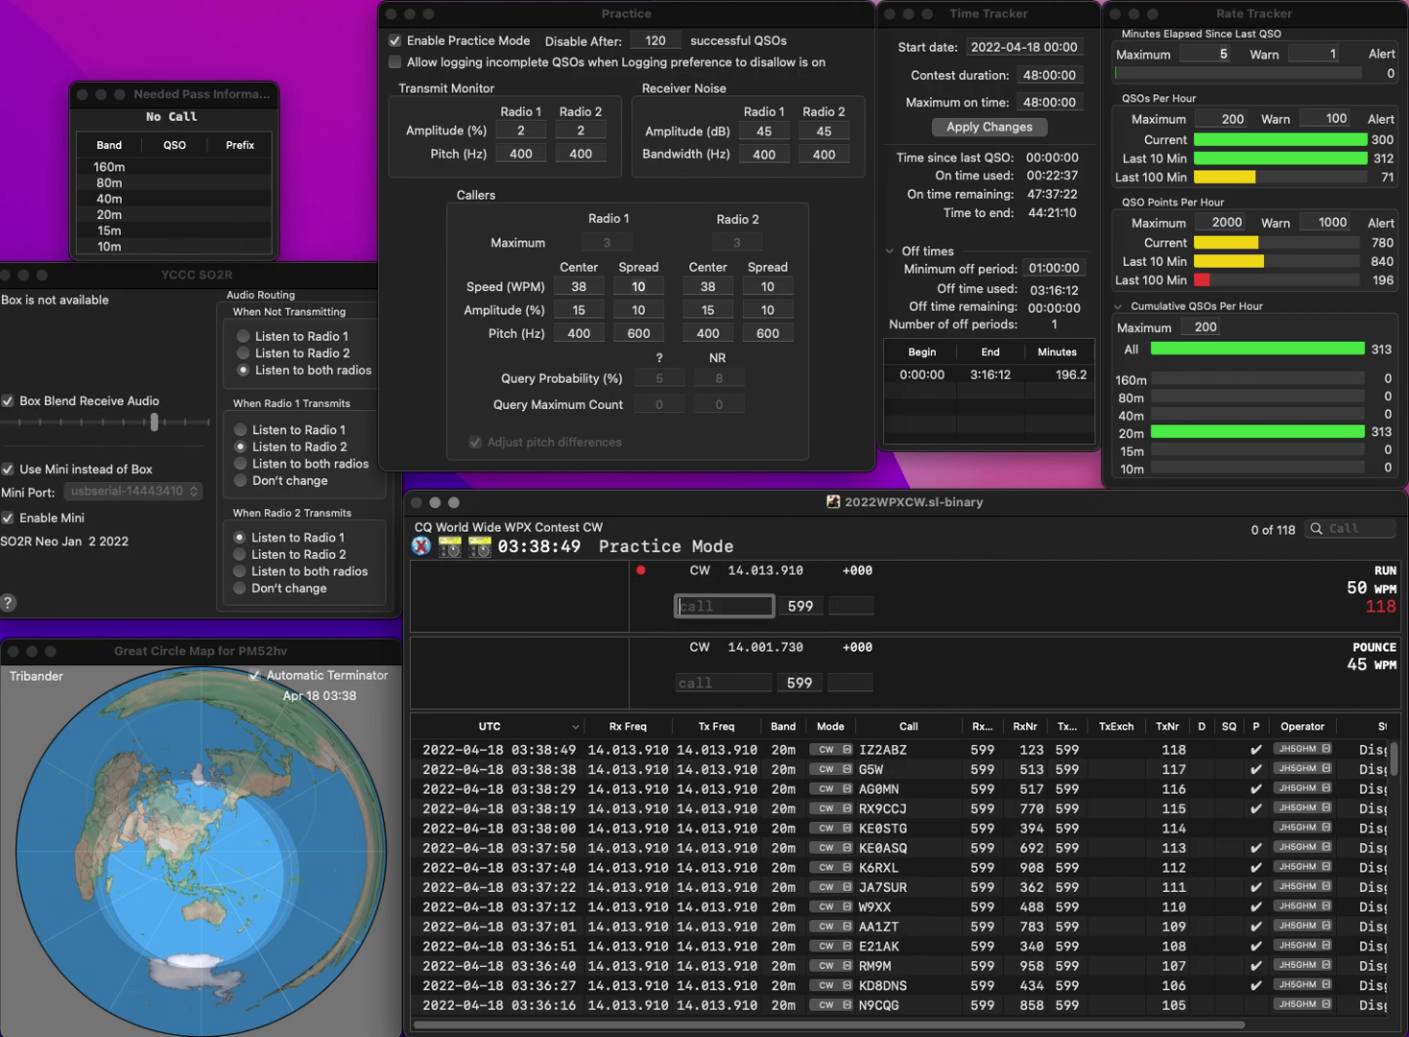
pyautogui.write('RYU')
pyautogui.click(682, 605)
pyautogui.write('9YU')
pyautogui.press('Return')
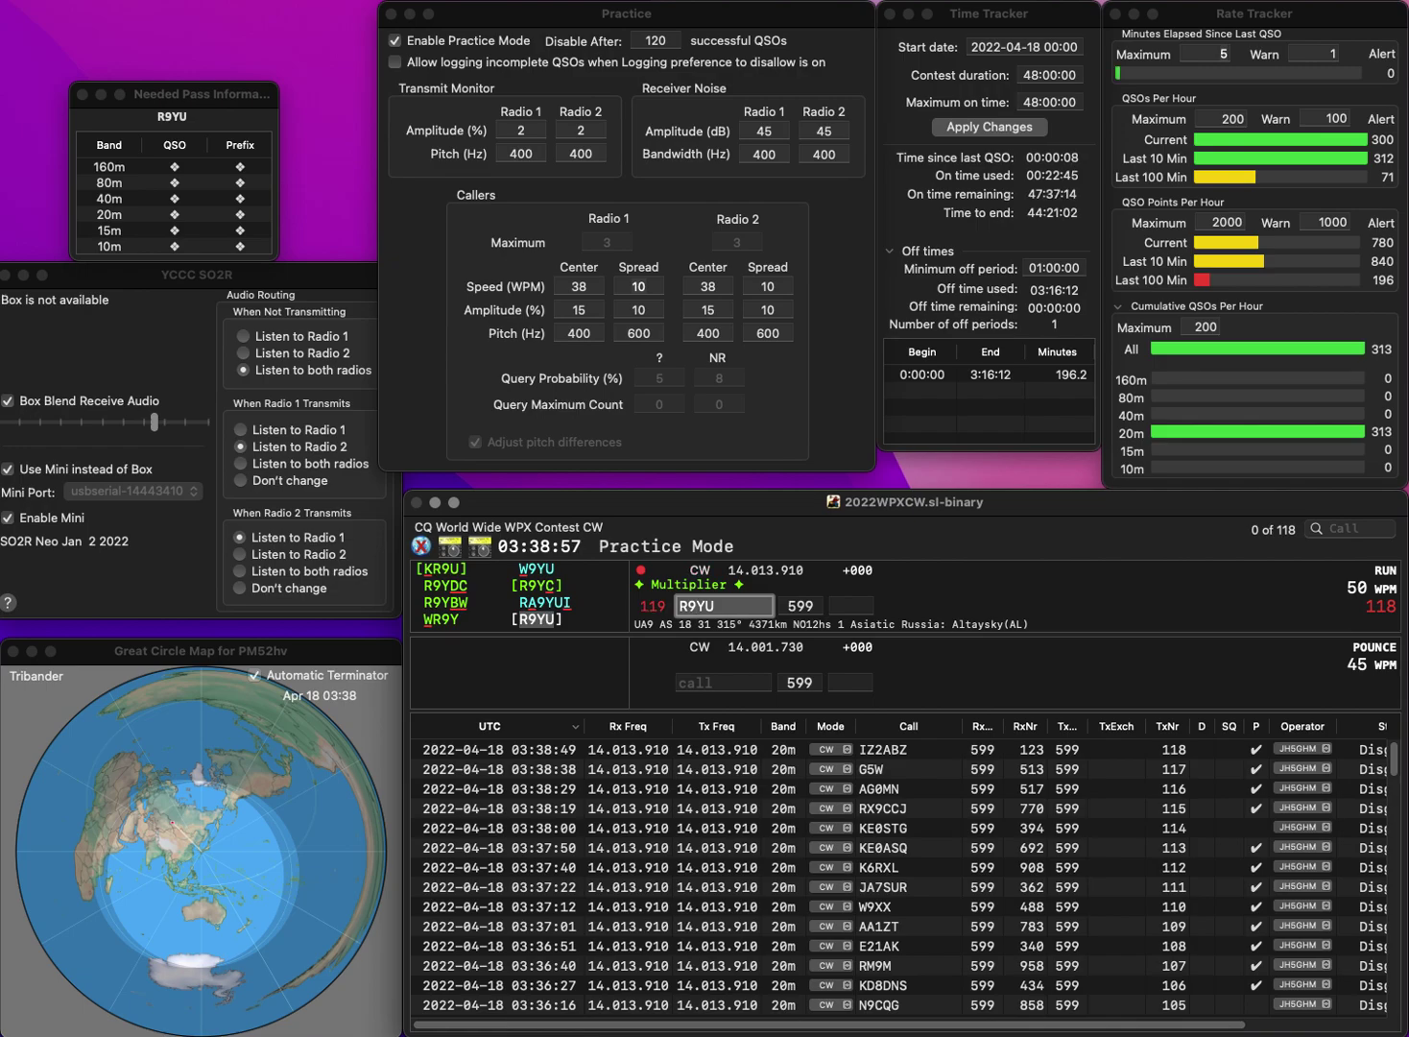
pyautogui.click(851, 605)
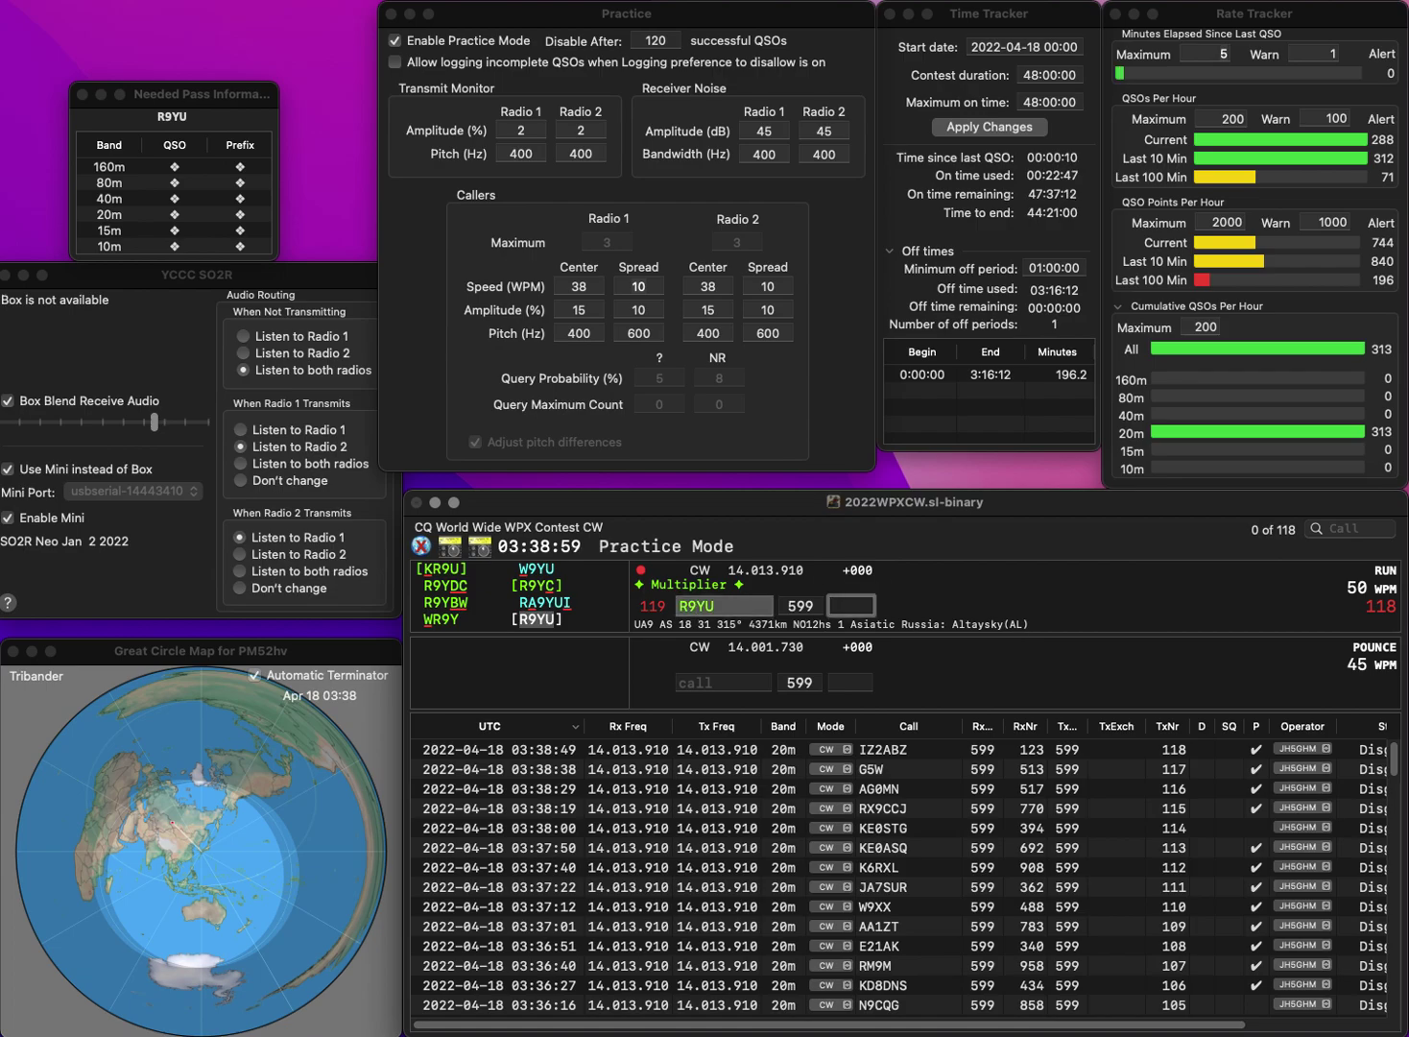
pyautogui.write('813')
pyautogui.press('Return')
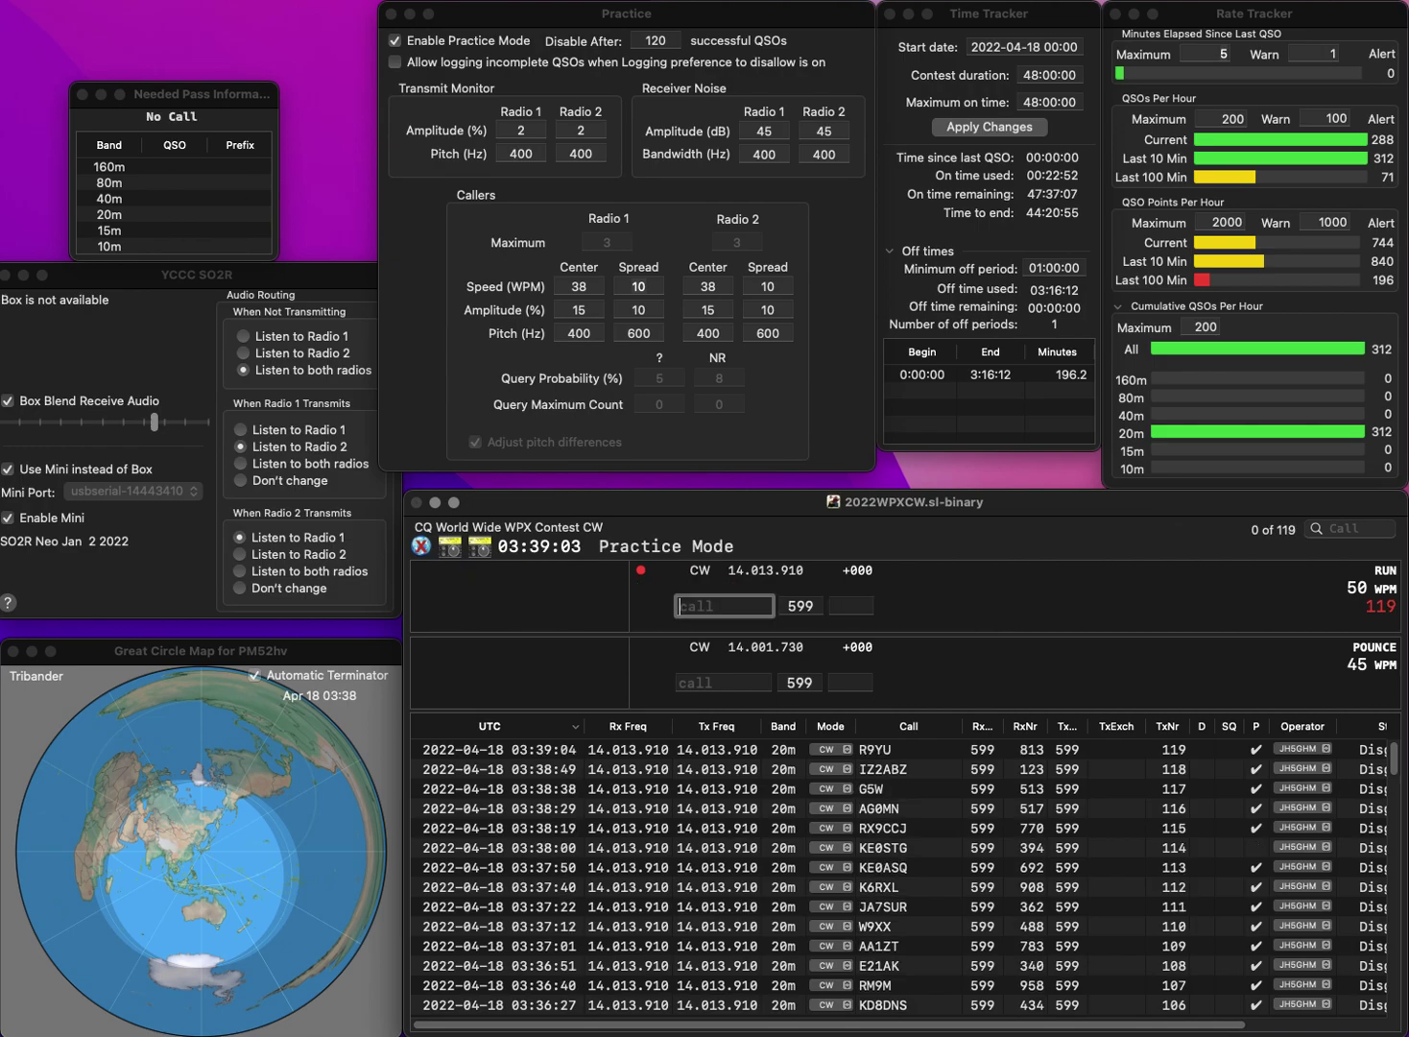
pyautogui.write('YU1')
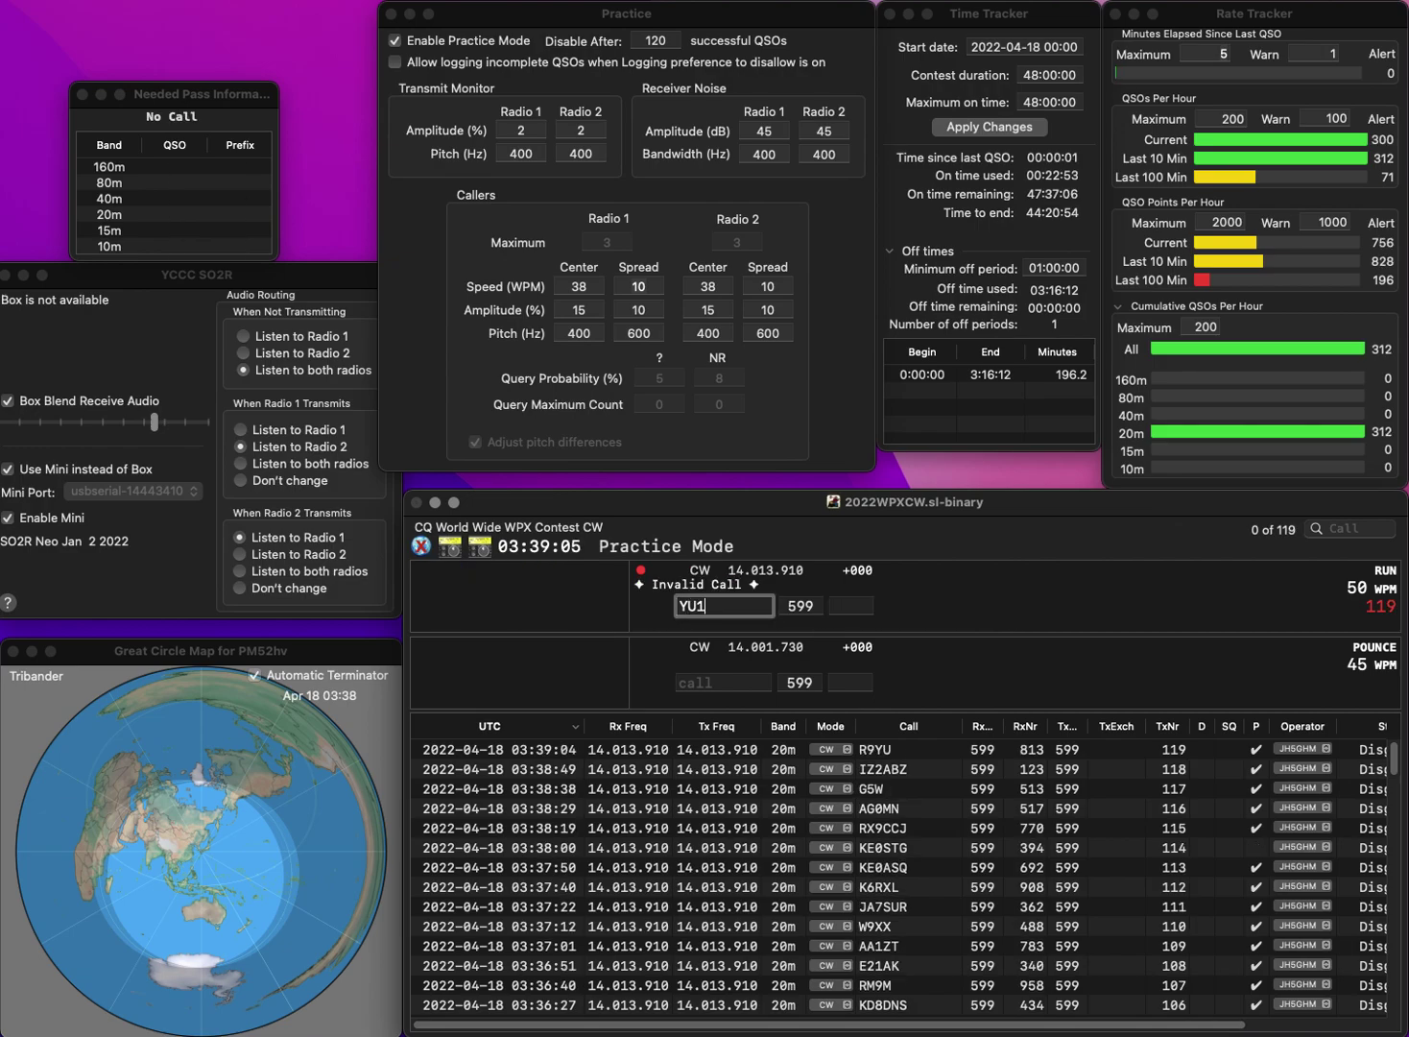
pyautogui.write('ED')
pyautogui.press('Return')
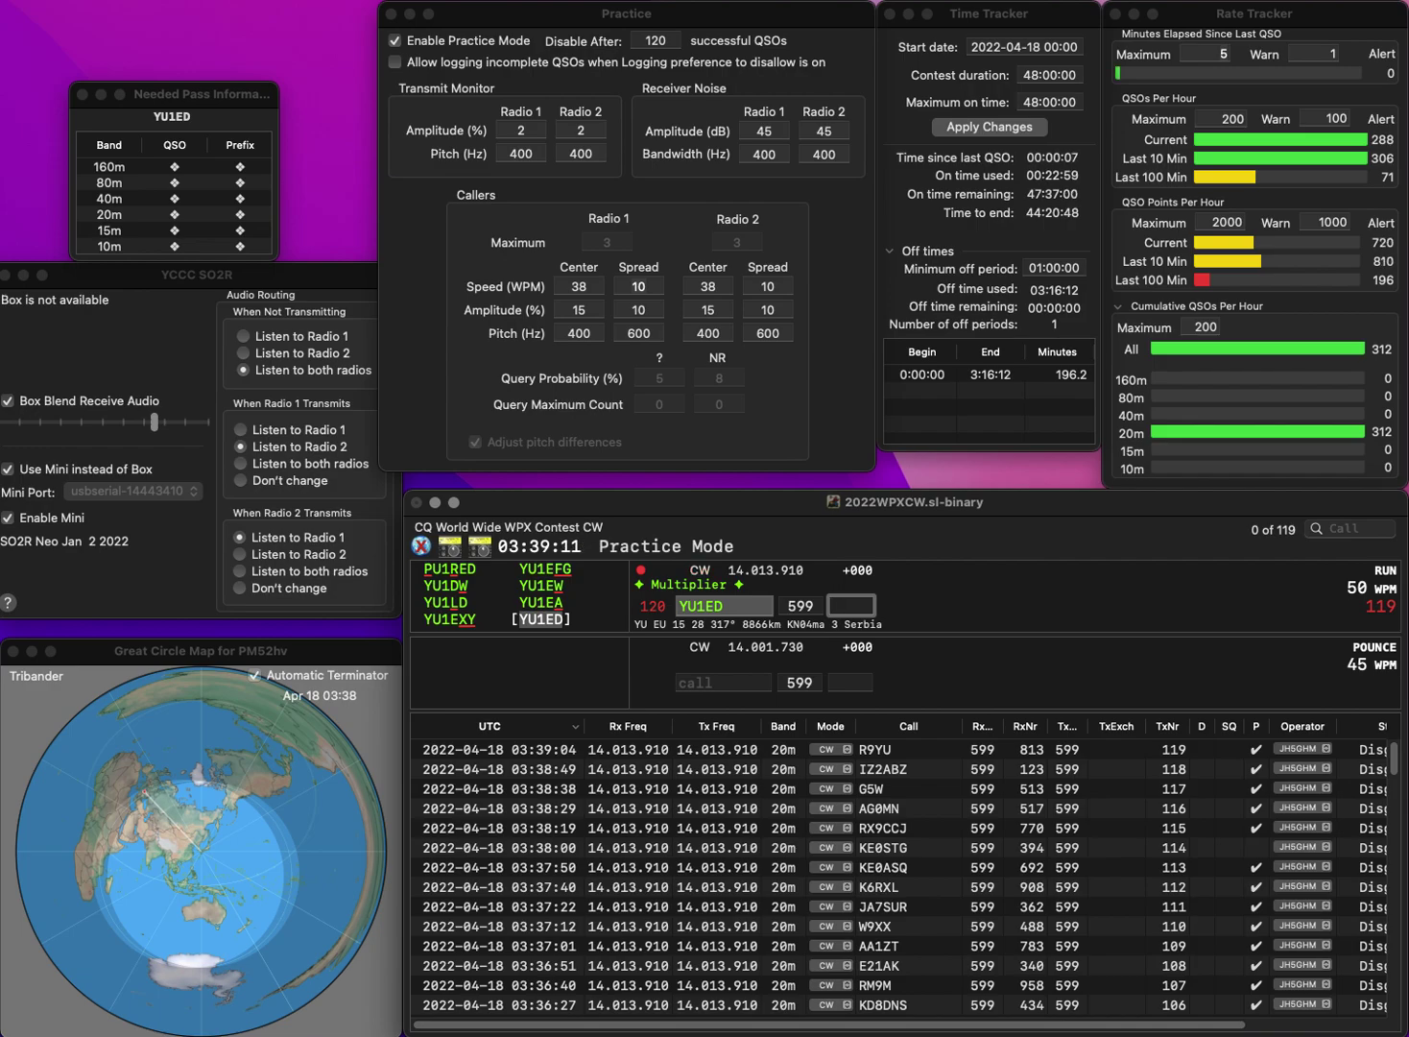
pyautogui.write('7')
pyautogui.press('Return')
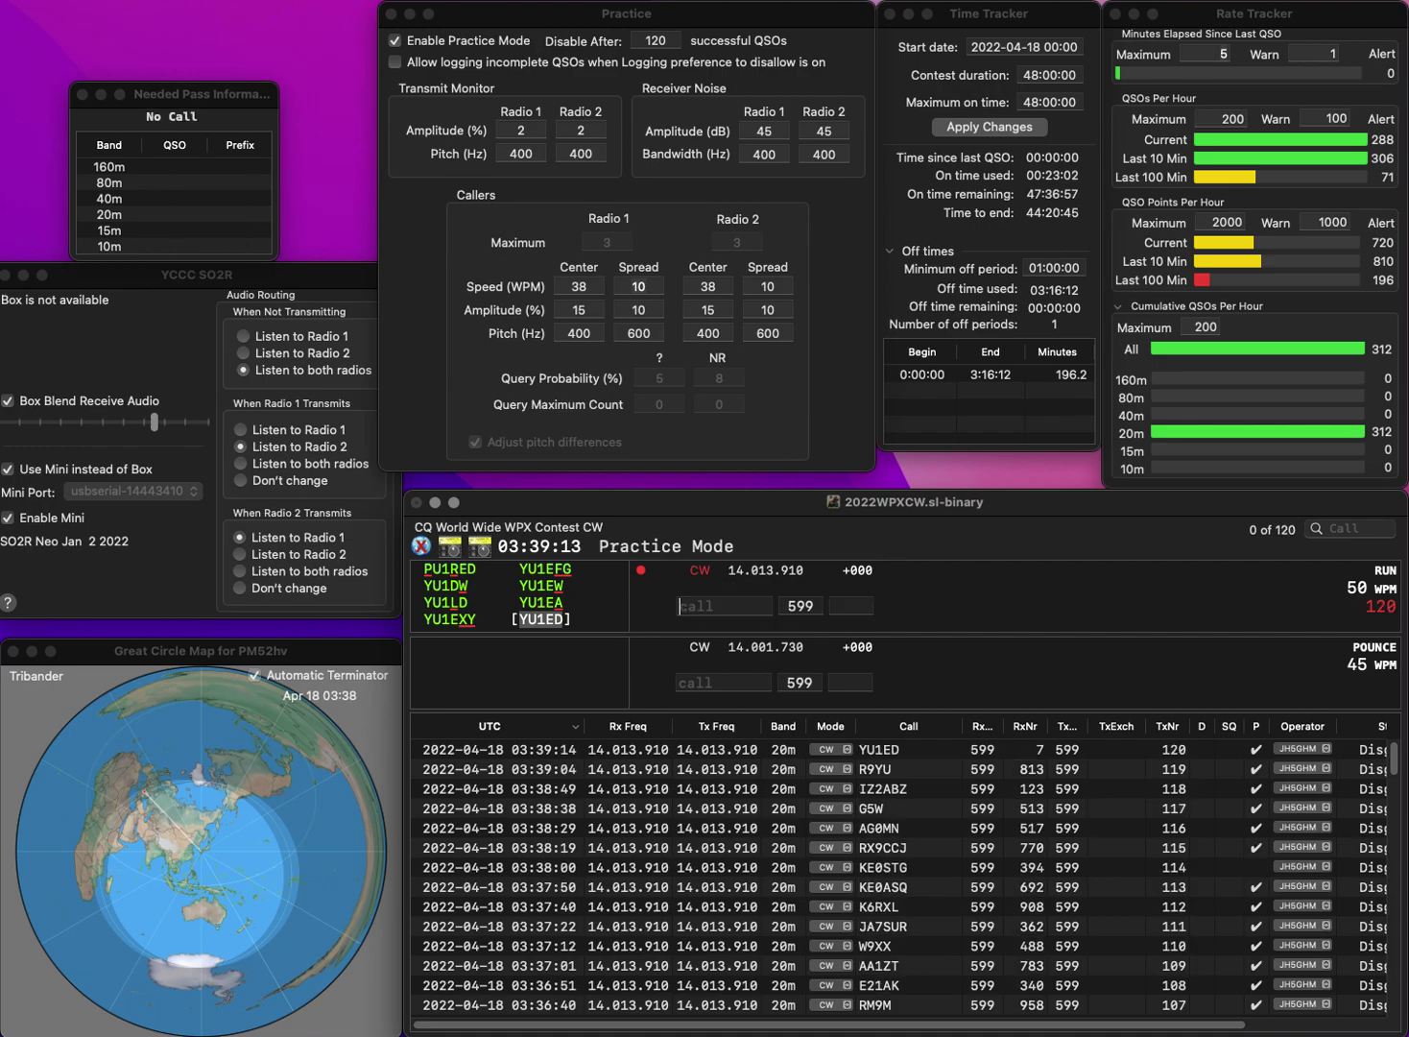